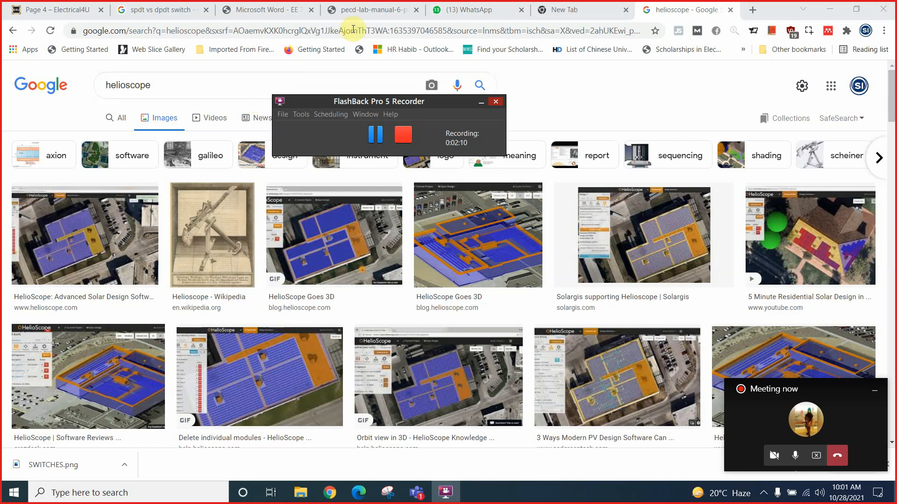
# Step: Search Google for "solar companies in pakistan" in the open blank tab
pyautogui.click(554, 8)
pyautogui.click(170, 36)
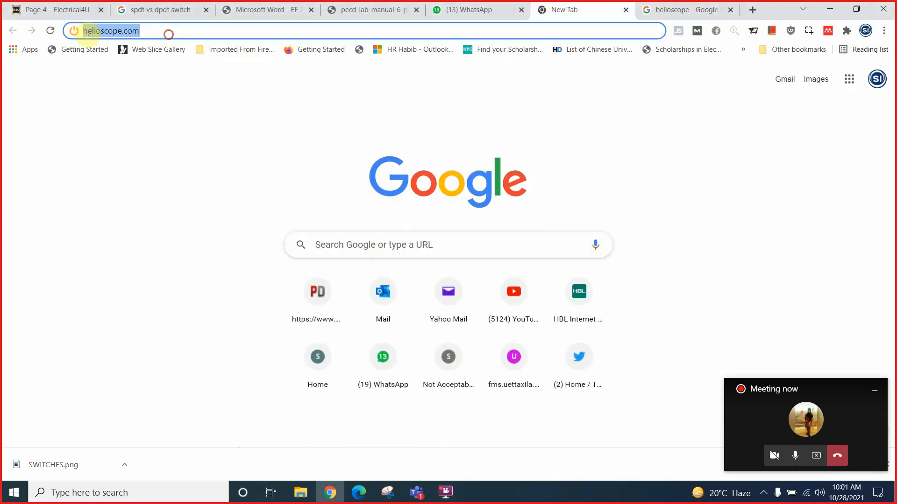
pyautogui.write('solar ')
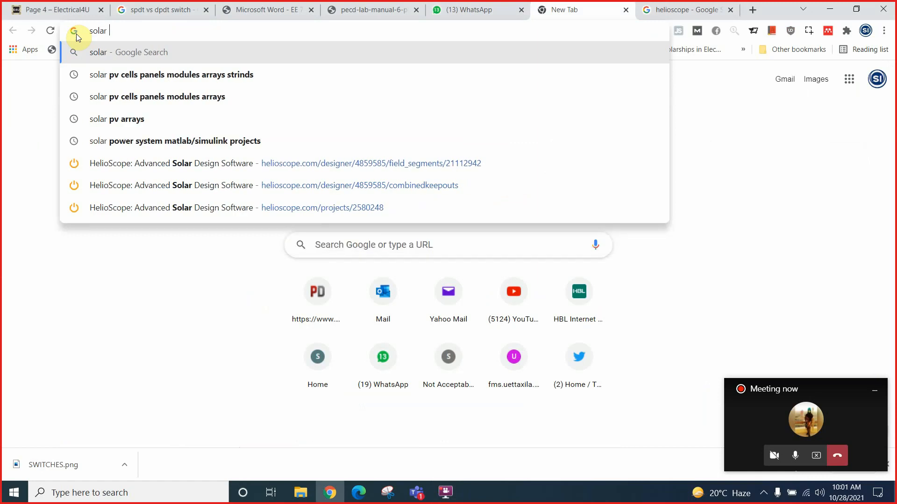
pyautogui.write('com')
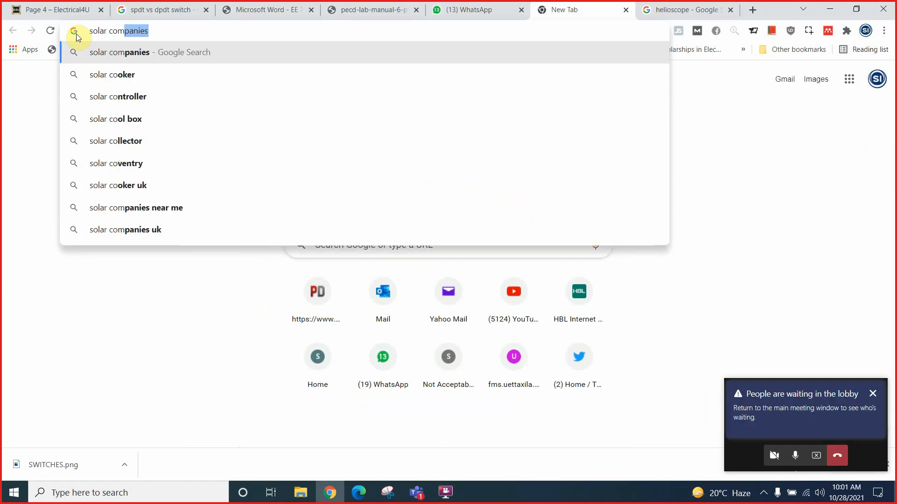
pyautogui.write('panies in pakistan')
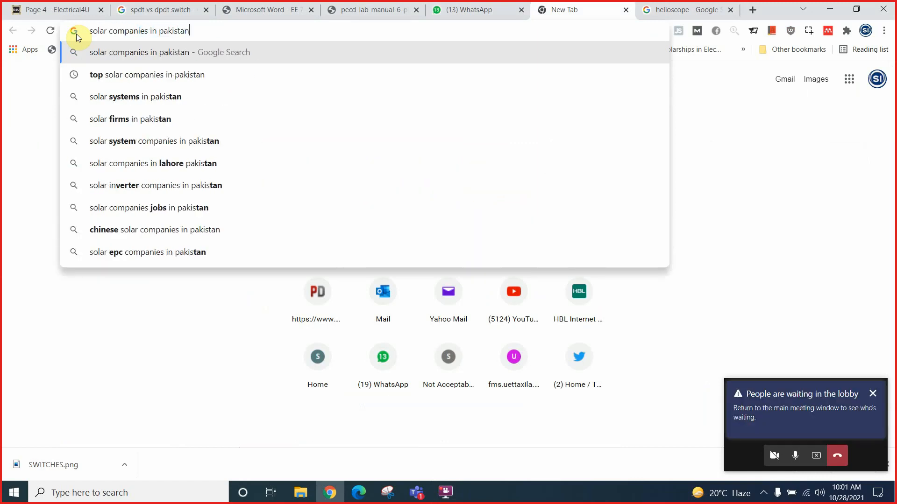
pyautogui.press('Return')
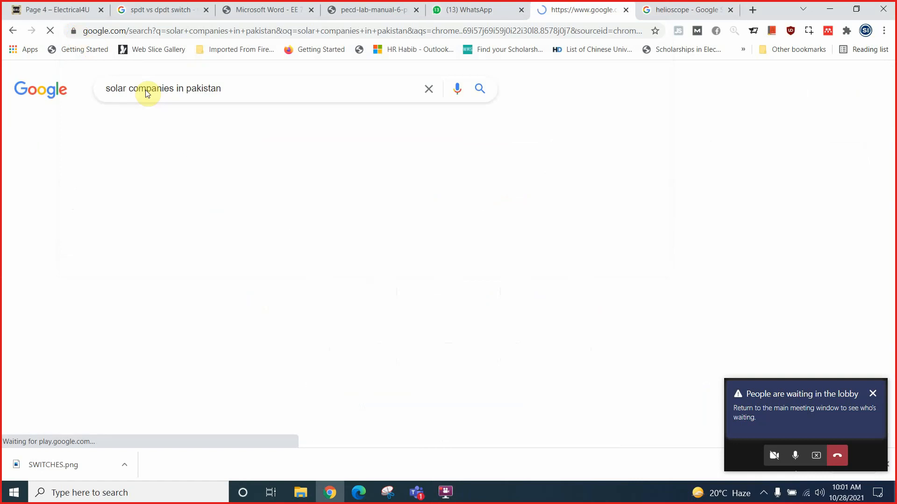
# Step: Refine the Google search to "top solar companies in pakistan"
pyautogui.click(106, 87)
pyautogui.write('top')
pyautogui.press('Return')
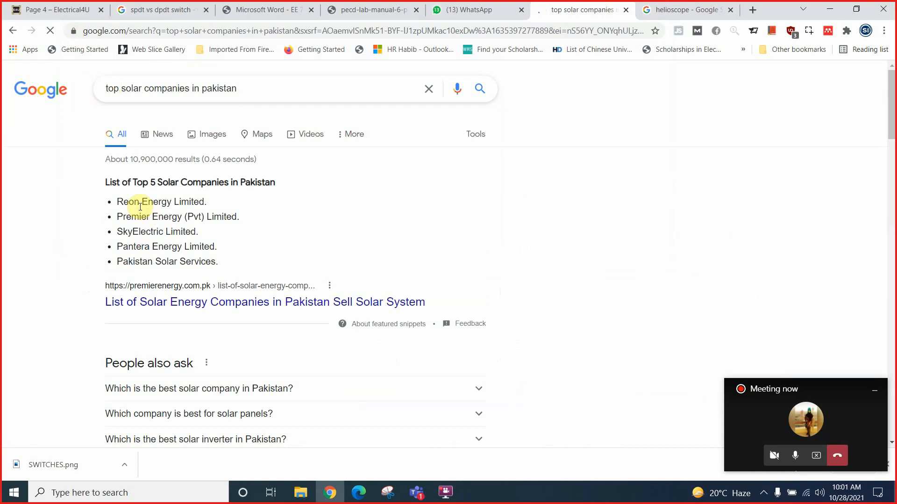
# Step: Examine the featured list of top solar companies in Pakistan, highlighting company names and the list heading
pyautogui.moveTo(129, 201); pyautogui.dragTo(204, 201)
pyautogui.moveTo(128, 219); pyautogui.dragTo(195, 216)
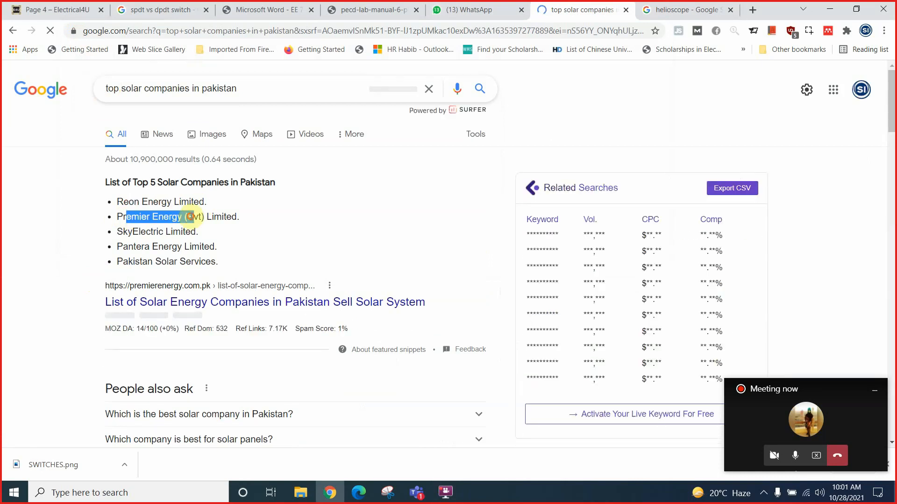
pyautogui.moveTo(117, 231); pyautogui.dragTo(172, 230)
pyautogui.moveTo(116, 246); pyautogui.dragTo(209, 247)
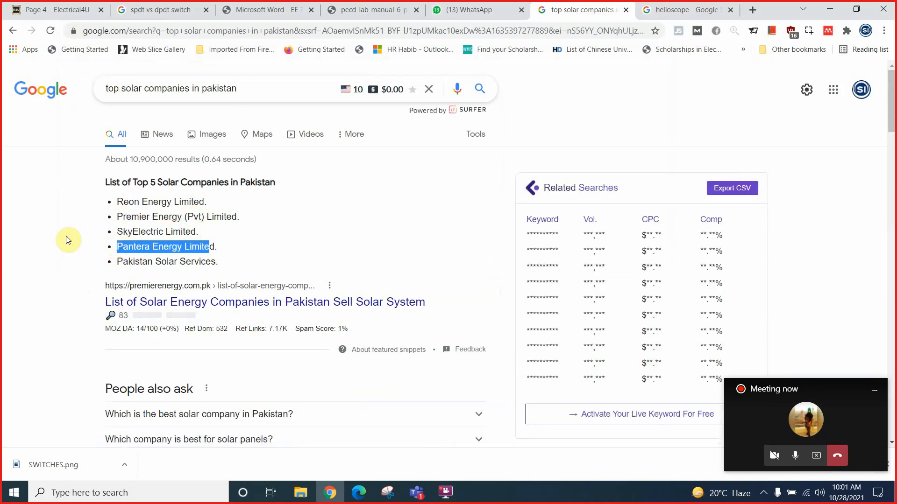
pyautogui.moveTo(105, 181)
pyautogui.mouseDown()
pyautogui.moveTo(282, 186)
pyautogui.moveTo(106, 182)
pyautogui.mouseUp()
pyautogui.click(107, 182)
pyautogui.click(276, 187)
pyautogui.click(111, 182)
pyautogui.click(276, 182)
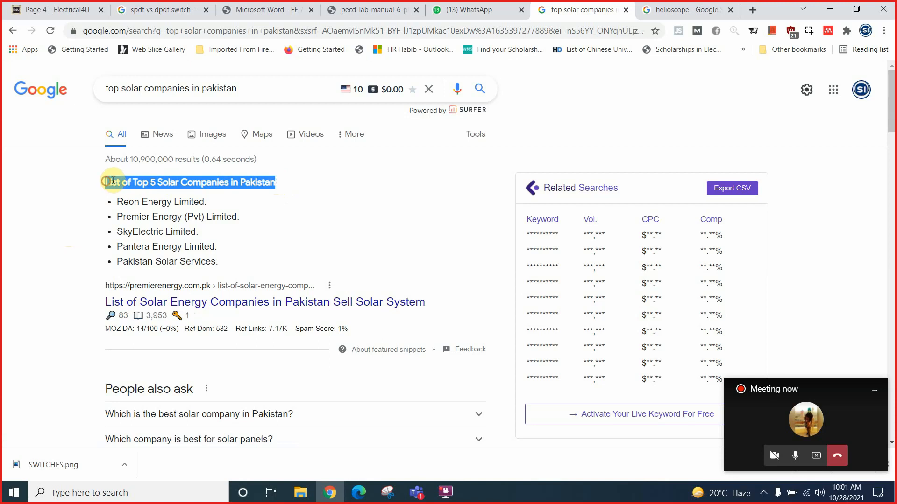
pyautogui.click(110, 182)
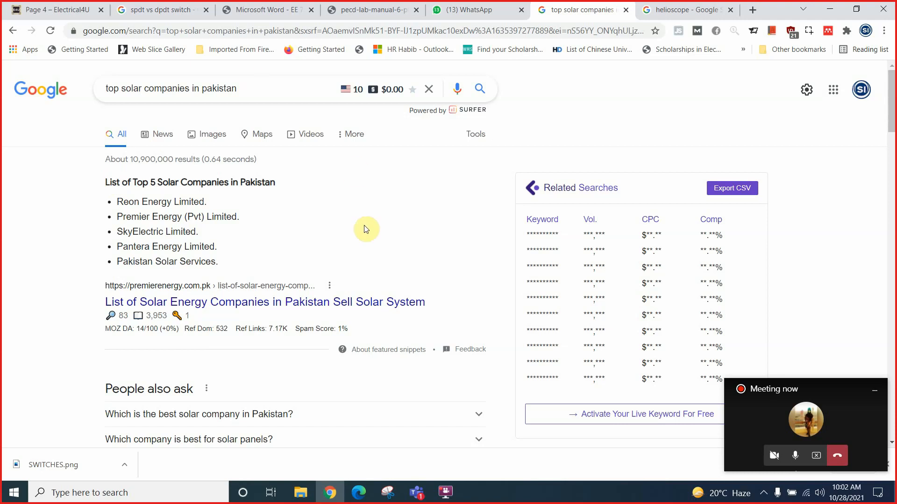
# Step: Browse the helioscope image results for example solar PV layouts, 3D views and reports
pyautogui.click(673, 10)
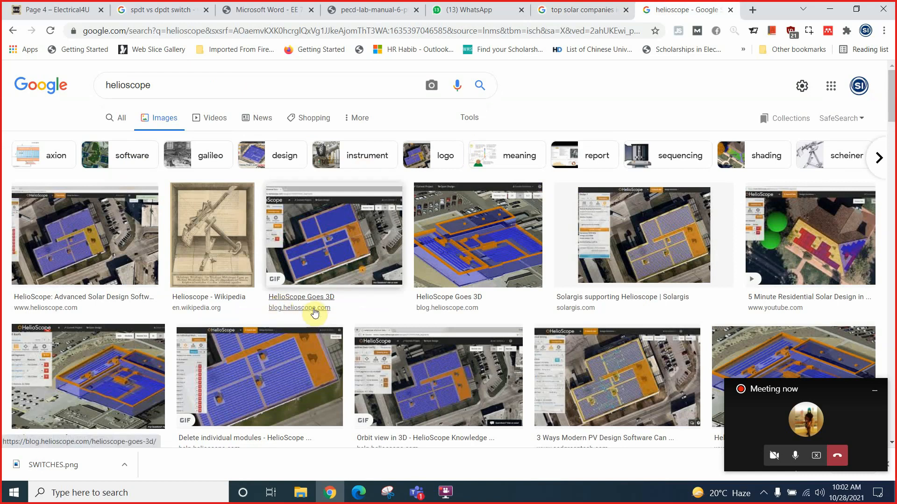
pyautogui.scroll(-1, 320, 306)
pyautogui.scroll(-1, 412, 288)
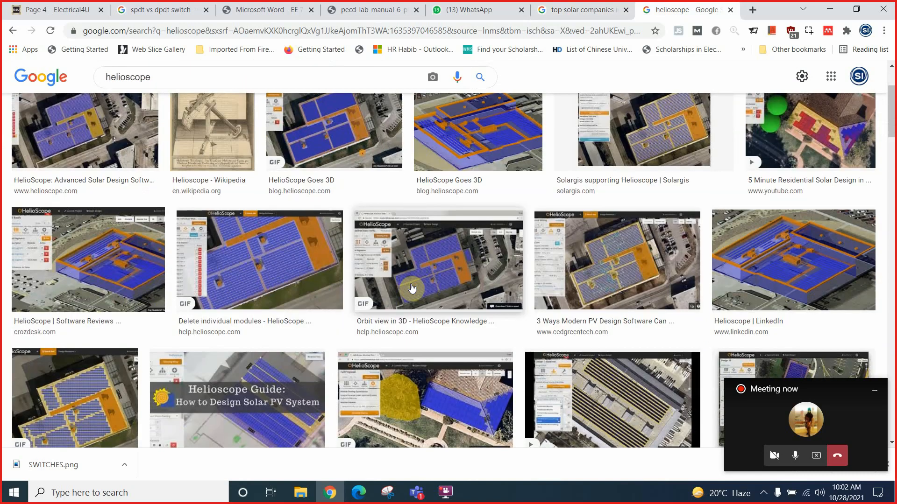
pyautogui.scroll(-1, 314, 310)
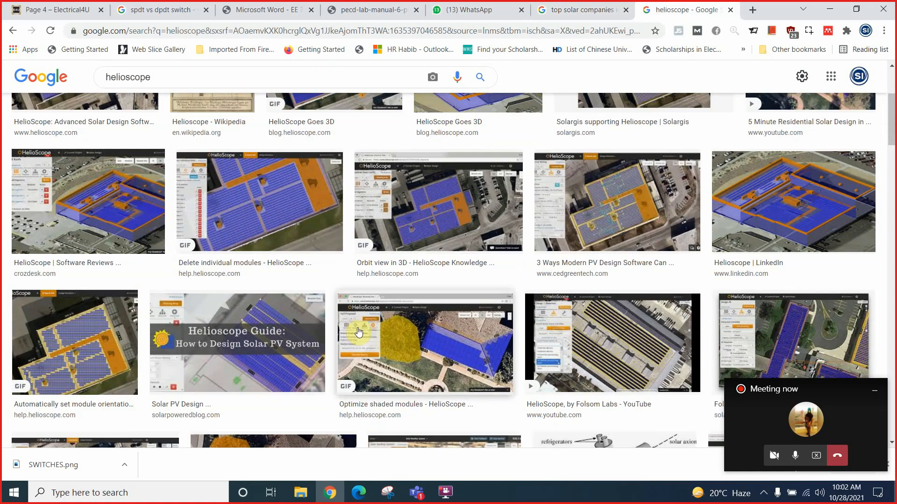
pyautogui.scroll(-2, 429, 326)
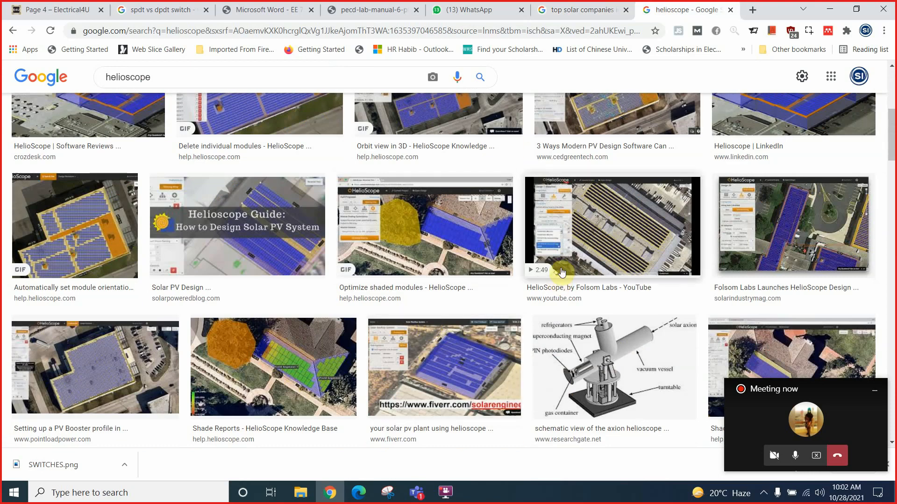
pyautogui.scroll(-2, 574, 239)
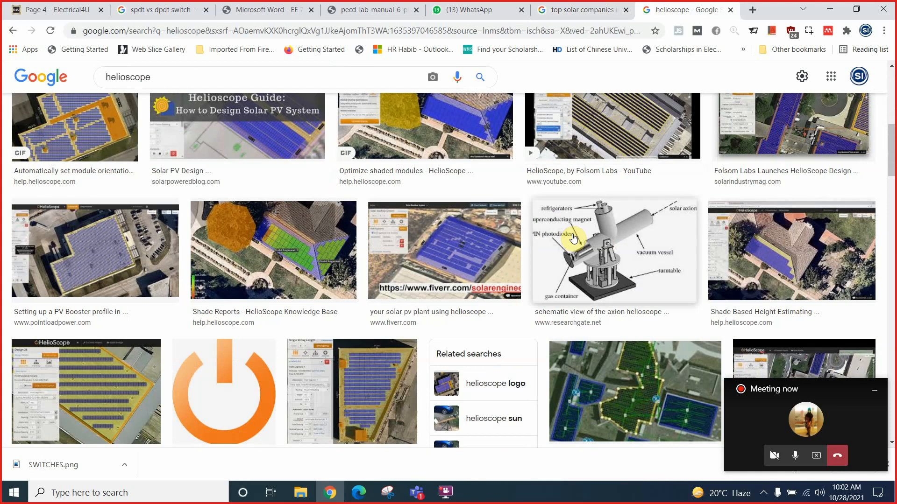
pyautogui.scroll(-3, 514, 252)
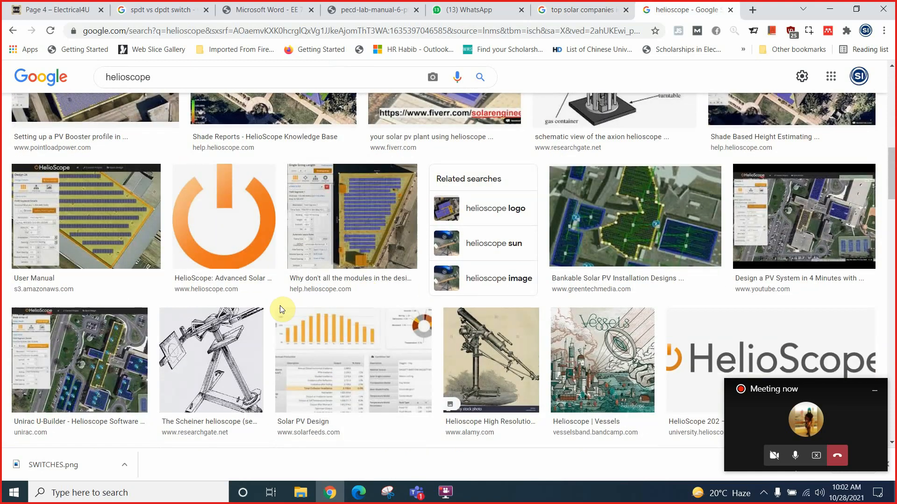
pyautogui.scroll(-4, 601, 201)
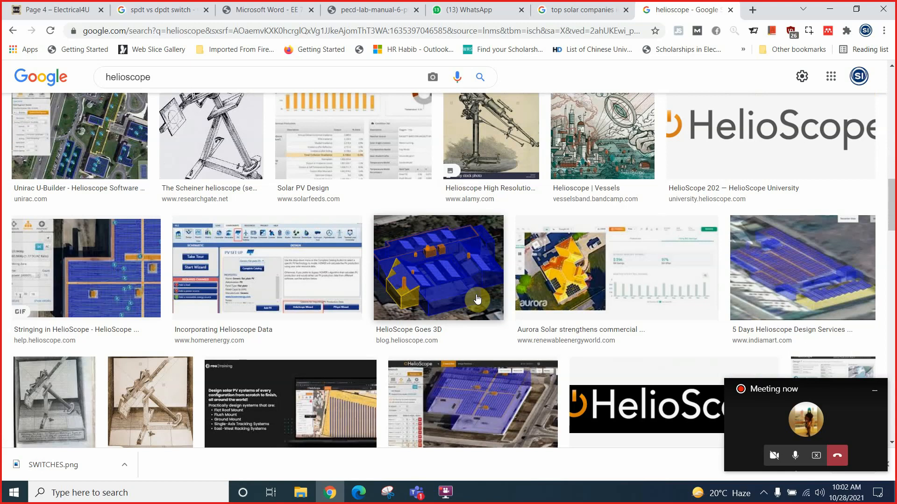
pyautogui.scroll(-2, 477, 299)
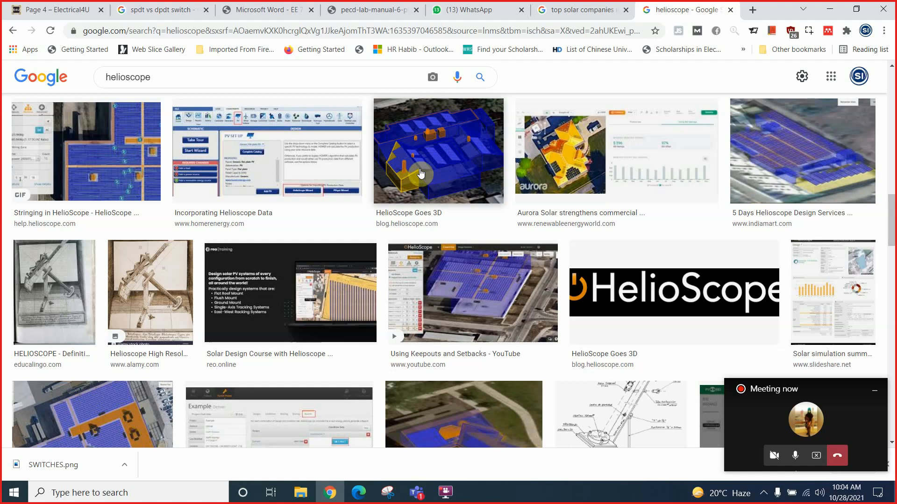
pyautogui.scroll(10, 374, 421)
pyautogui.scroll(5, 377, 415)
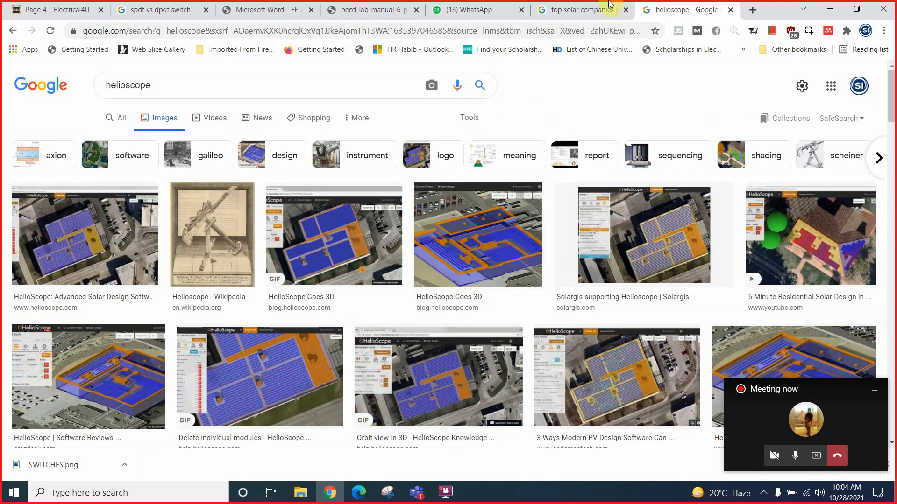
pyautogui.click(600, 10)
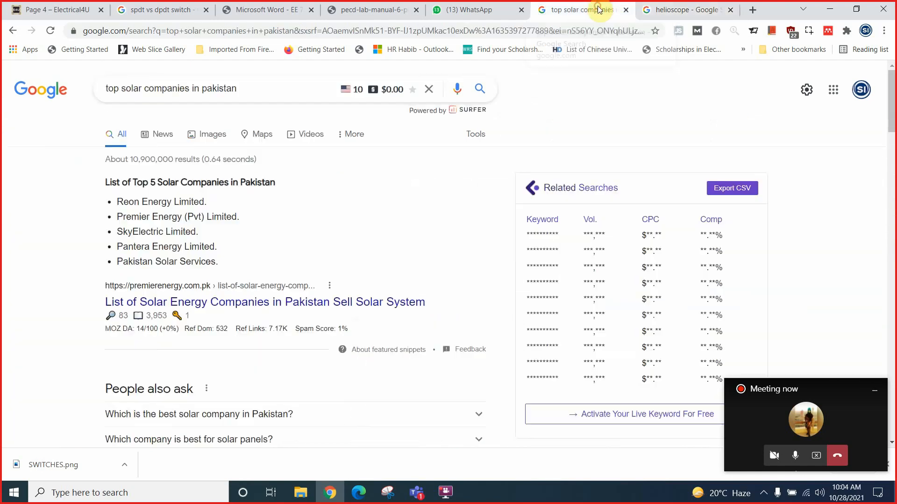
pyautogui.click(675, 9)
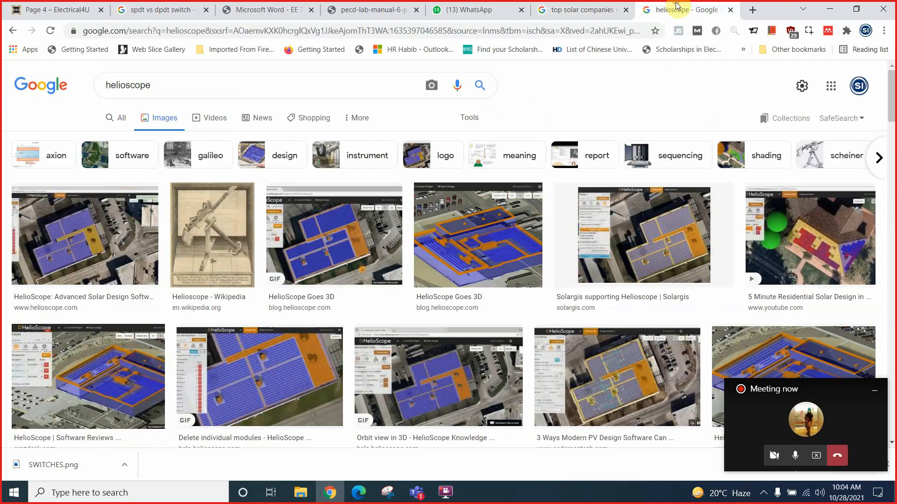
# Step: Open helioscope.com in a new browser tab
pyautogui.click(753, 11)
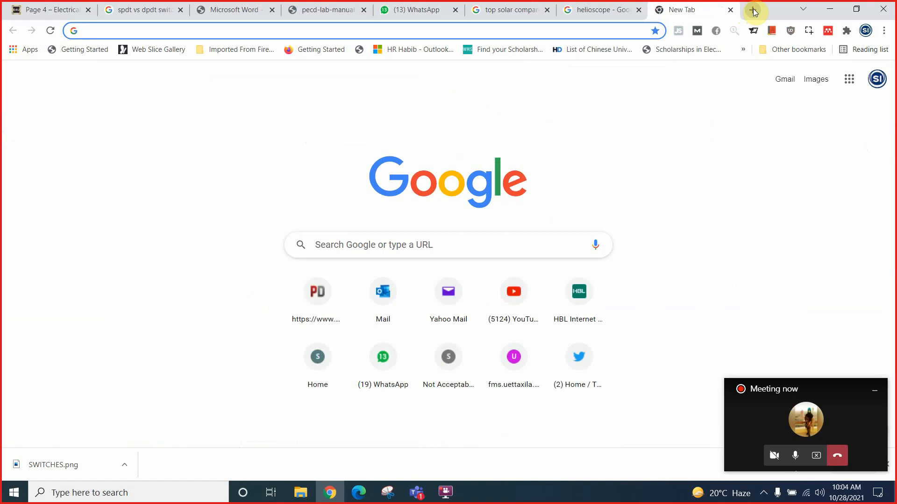
pyautogui.write('heli')
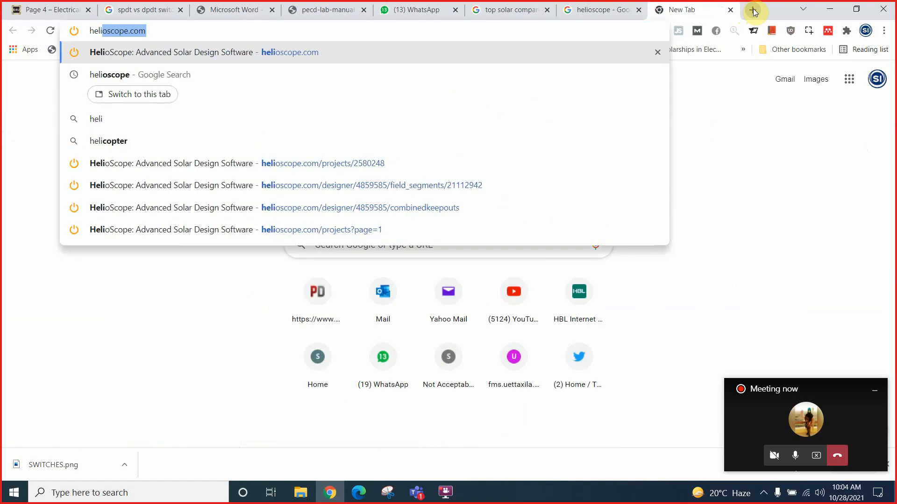
pyautogui.press('Return')
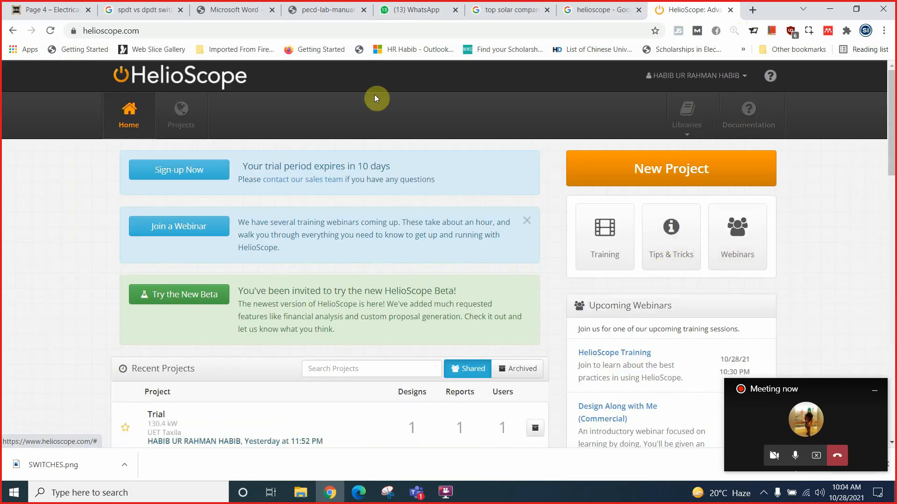
pyautogui.click(744, 82)
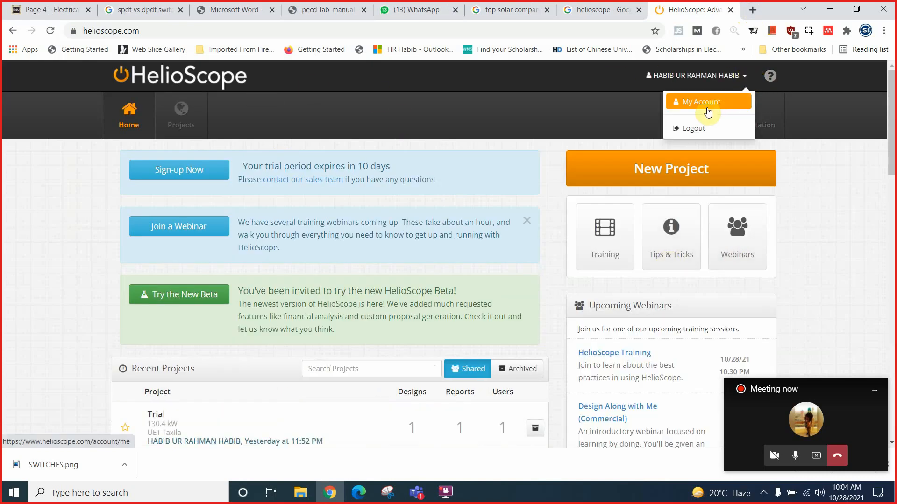
pyautogui.click(261, 105)
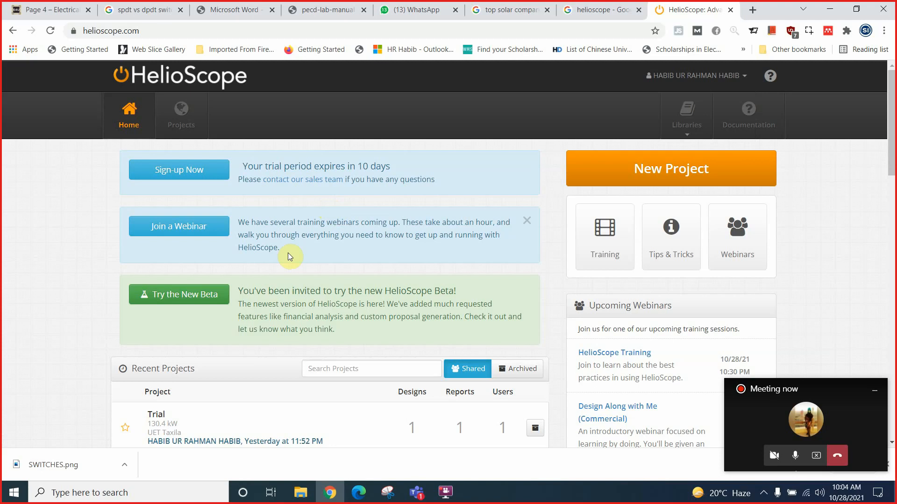
pyautogui.click(847, 496)
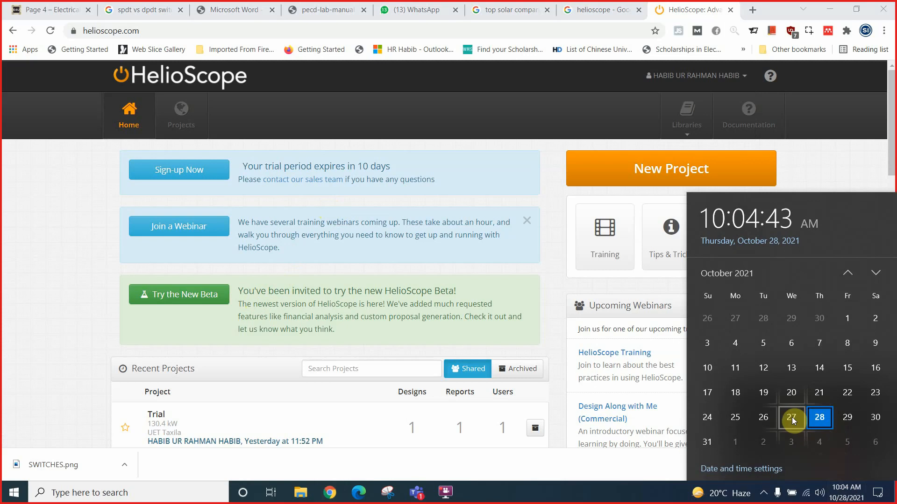
pyautogui.click(841, 494)
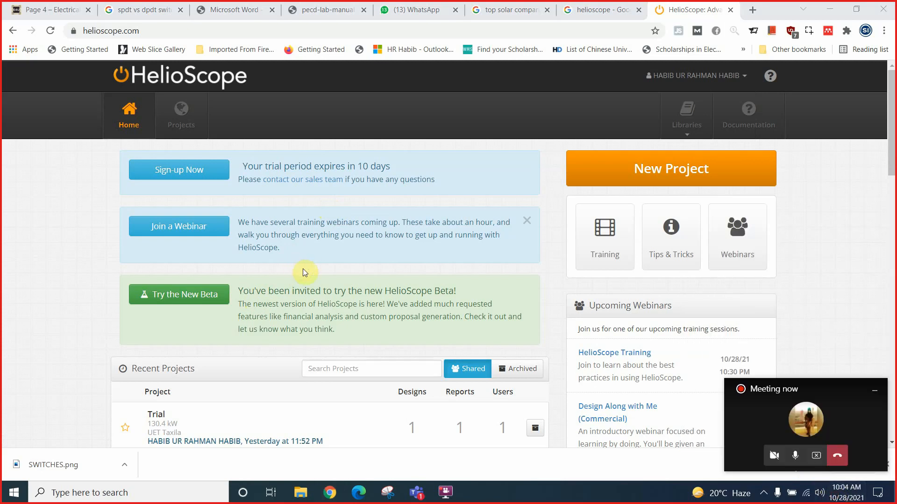
# Step: Examine the trial period notice on the HelioScope home page, highlighting its expiry text
pyautogui.scroll(-4, 372, 282)
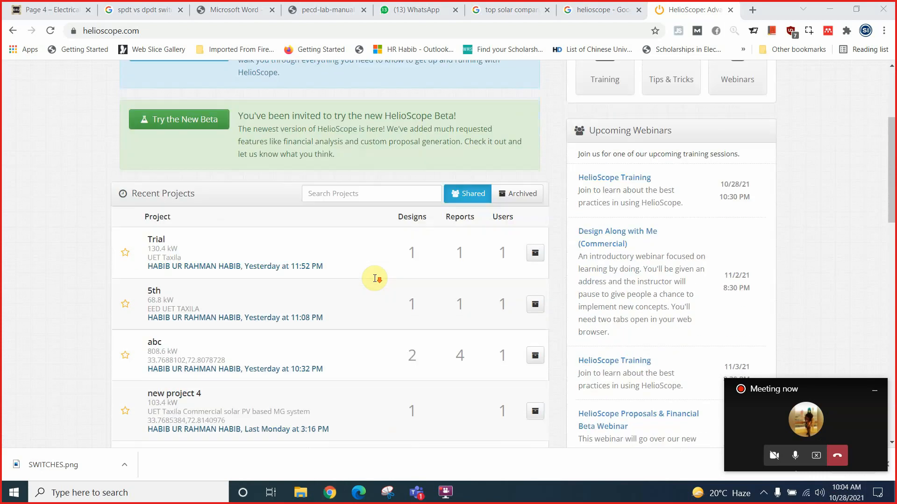
pyautogui.scroll(4, 374, 279)
pyautogui.moveTo(280, 167); pyautogui.dragTo(243, 167)
pyautogui.click(394, 169)
pyautogui.click(244, 166)
pyautogui.click(391, 167)
pyautogui.click(250, 167)
pyautogui.click(392, 170)
pyautogui.click(392, 167)
pyautogui.click(264, 167)
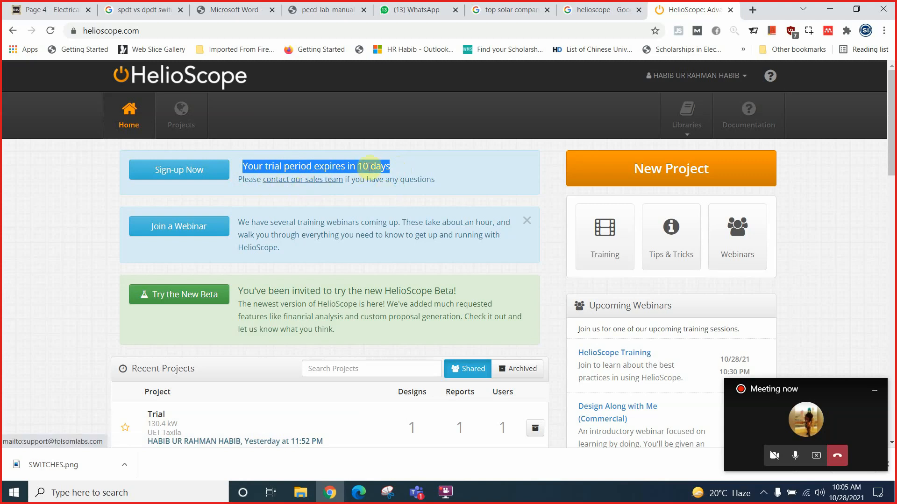
pyautogui.click(391, 169)
pyautogui.moveTo(390, 169); pyautogui.dragTo(264, 167)
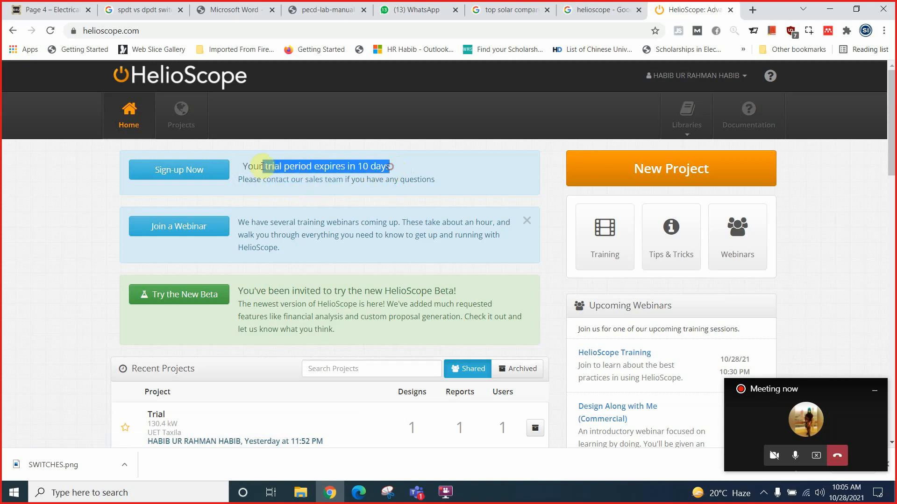
pyautogui.click(297, 188)
# Step: Look through the Recent Projects list on the HelioScope home page
pyautogui.scroll(-5, 297, 189)
pyautogui.scroll(2, 260, 280)
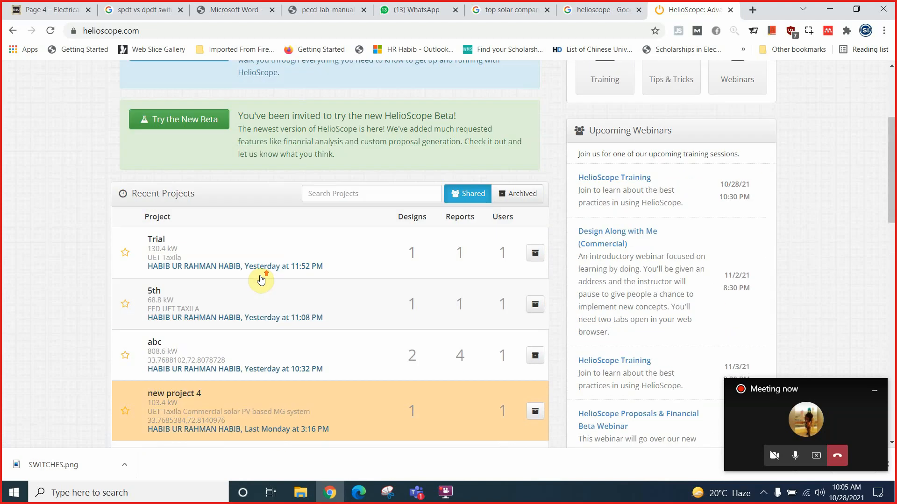
pyautogui.scroll(-6, 234, 265)
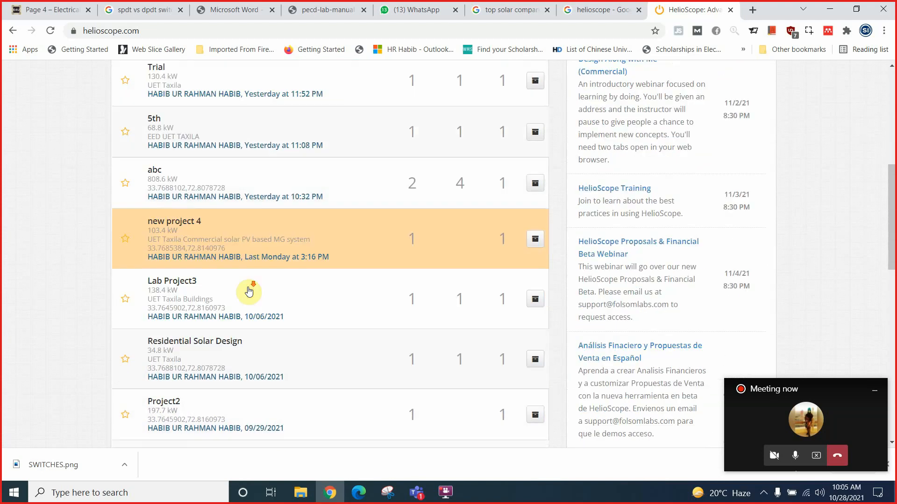
pyautogui.scroll(5, 264, 363)
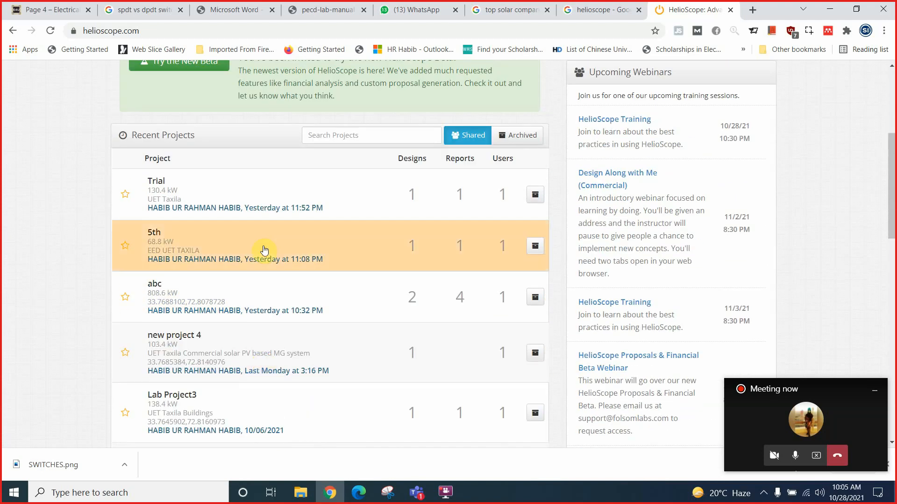
pyautogui.scroll(5, 277, 205)
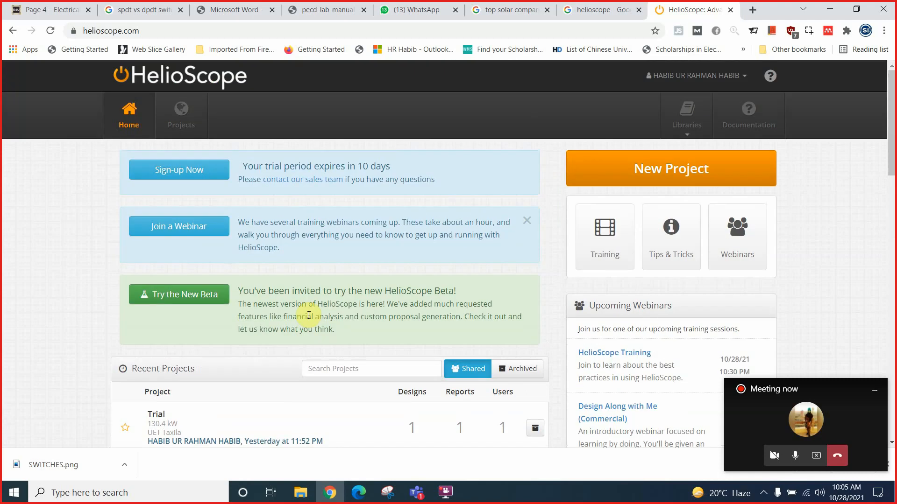
# Step: Highlight the trial expiry notice on the home page and skim the recent projects down to the First project
pyautogui.moveTo(390, 167); pyautogui.dragTo(243, 166)
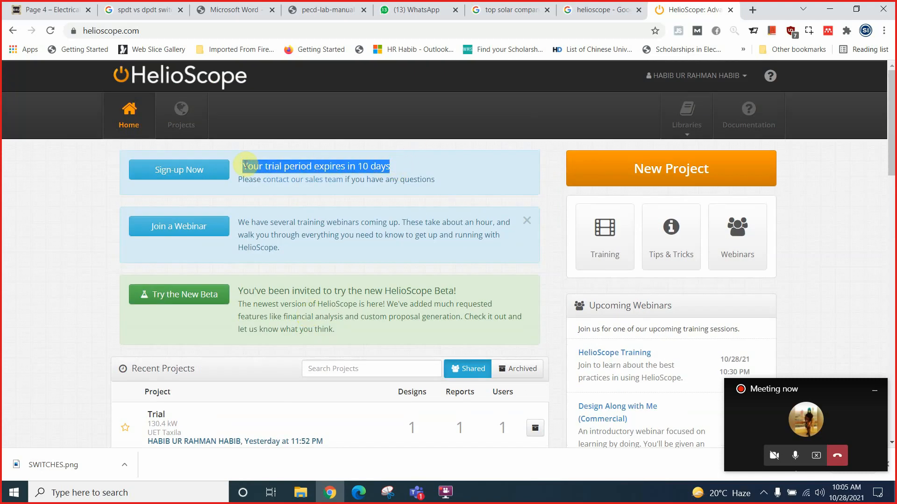
pyautogui.scroll(-5, 252, 267)
pyautogui.scroll(-5, 276, 349)
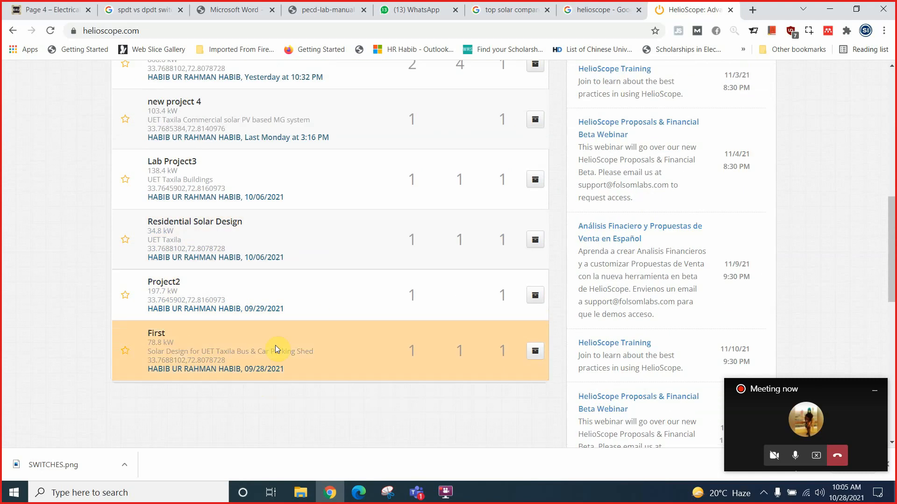
pyautogui.scroll(10, 308, 280)
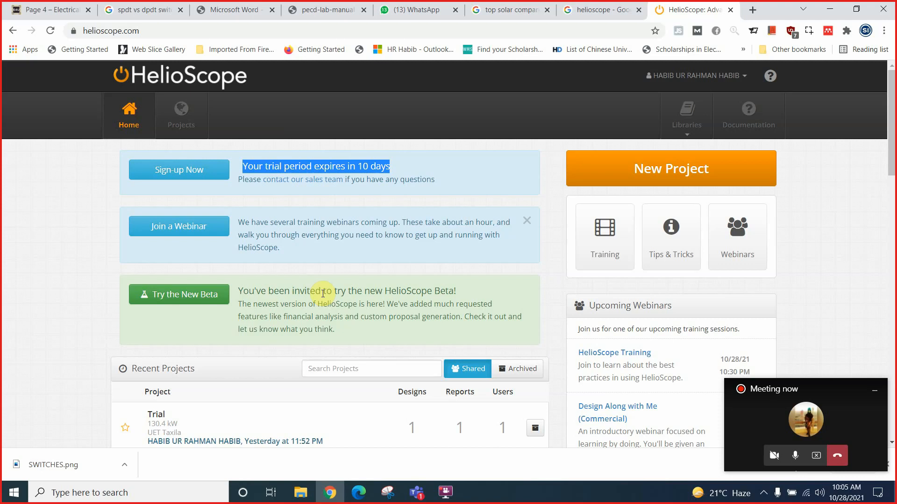
# Step: Check the account menu's options and review the trial expiry notice again
pyautogui.click(243, 169)
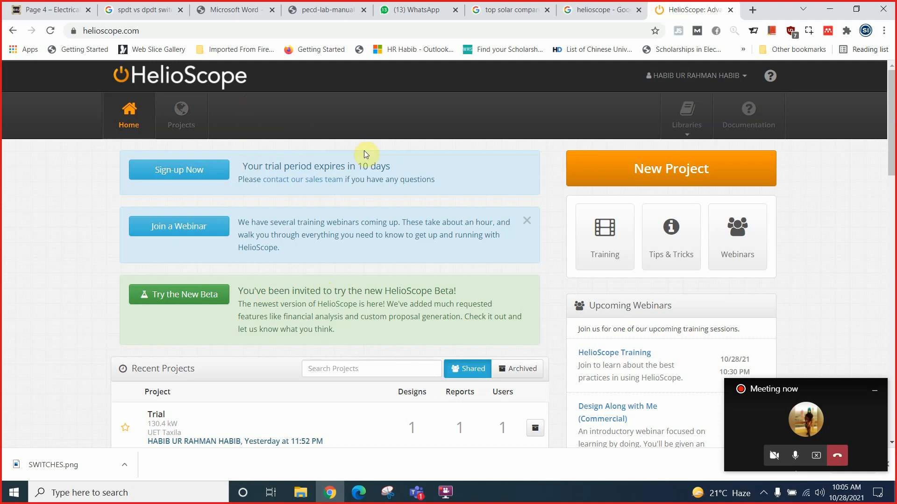
pyautogui.click(744, 78)
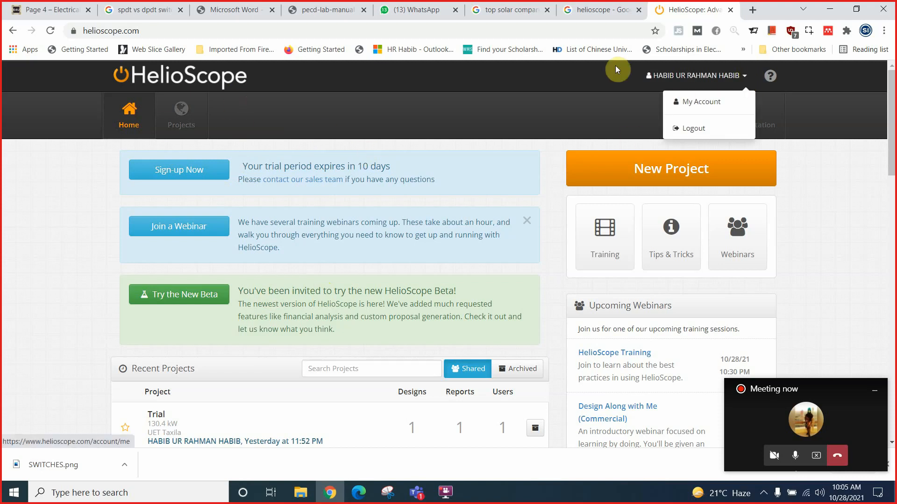
pyautogui.click(611, 87)
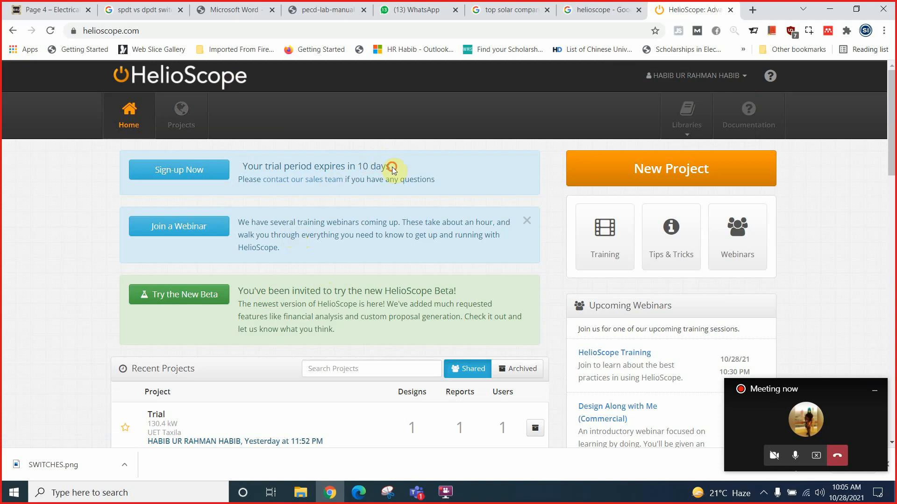
pyautogui.moveTo(392, 169); pyautogui.dragTo(301, 163)
pyautogui.click(301, 163)
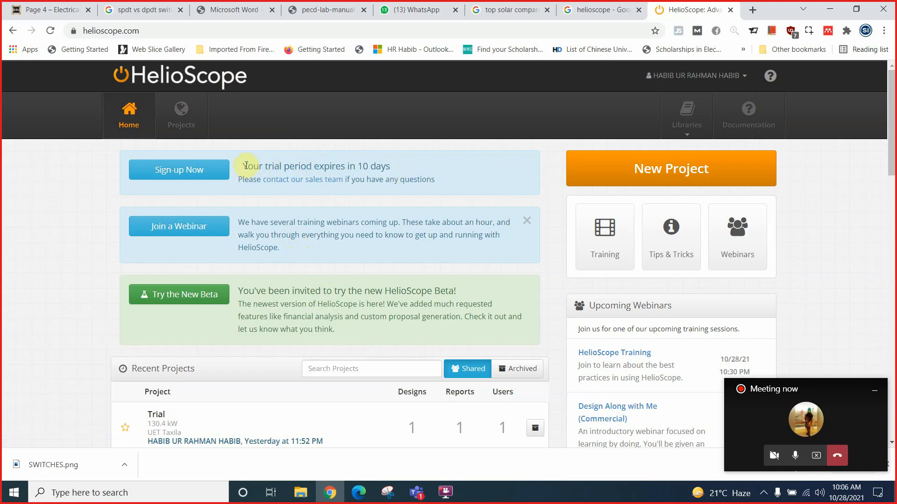
pyautogui.moveTo(246, 165); pyautogui.dragTo(392, 166)
pyautogui.click(400, 164)
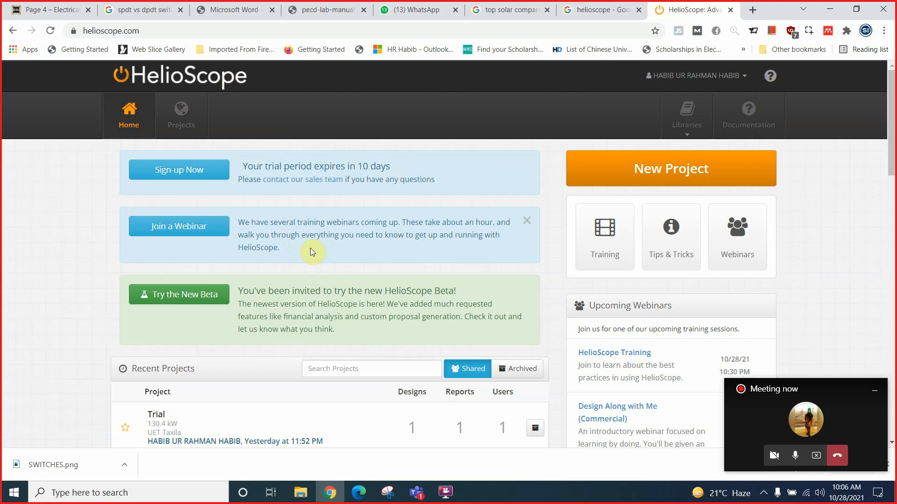
# Step: Examine the whole Recent Projects list, from the Trial project to the First project
pyautogui.scroll(-10, 327, 253)
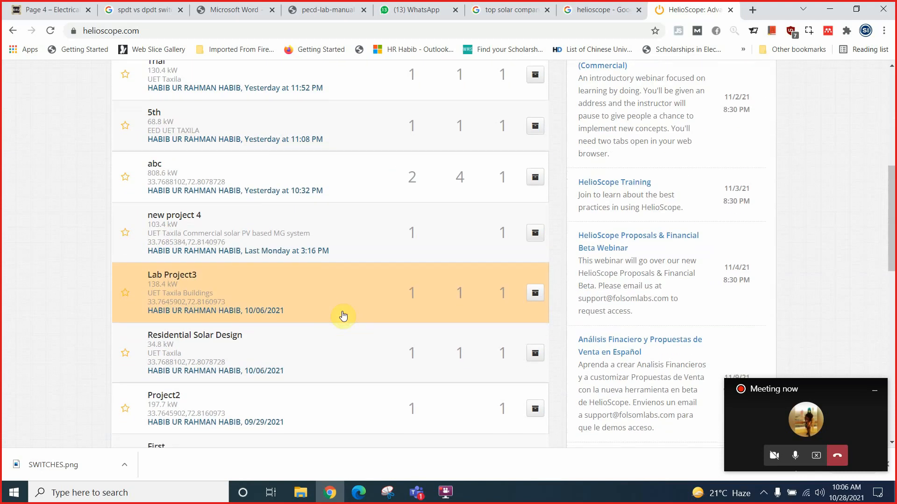
pyautogui.scroll(10, 341, 315)
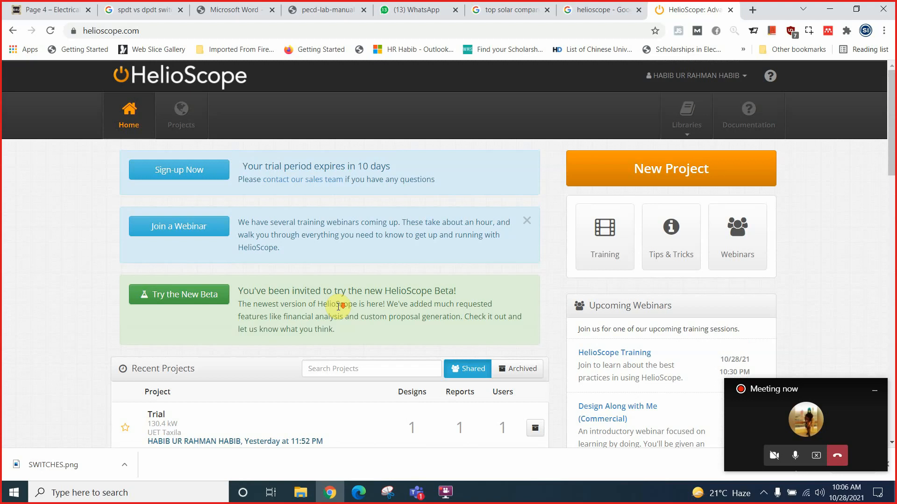
pyautogui.scroll(-6, 338, 336)
pyautogui.scroll(-2, 338, 364)
pyautogui.scroll(8, 338, 363)
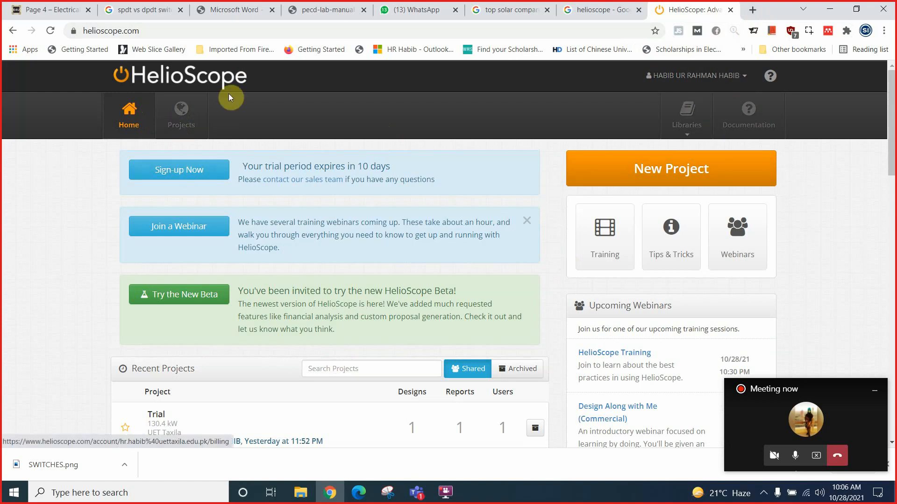
pyautogui.scroll(-1, 411, 313)
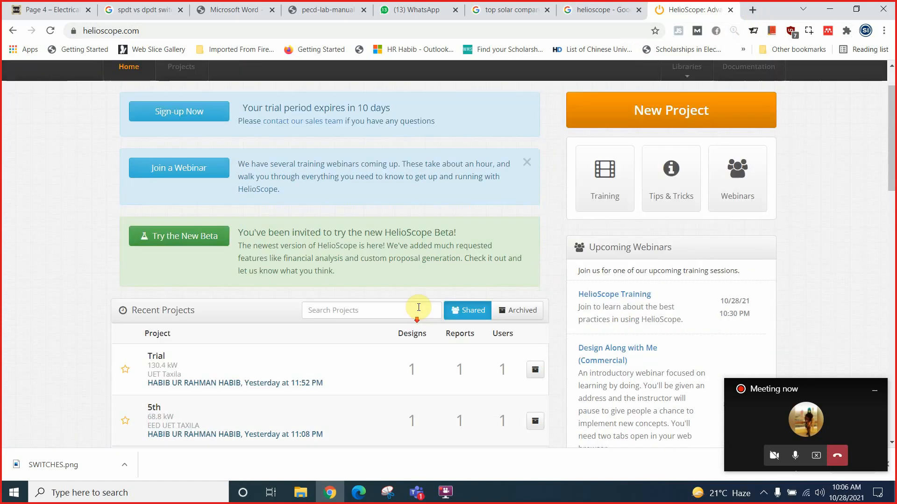
pyautogui.scroll(1, 514, 270)
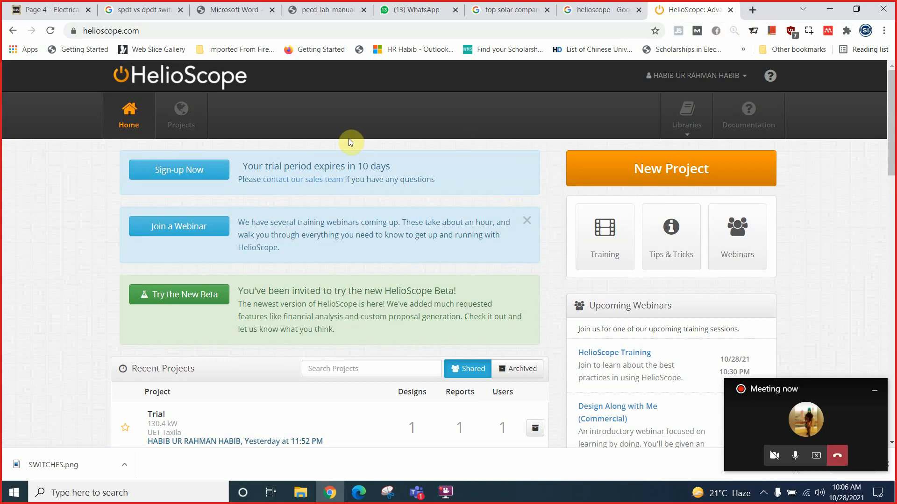
pyautogui.scroll(-10, 320, 323)
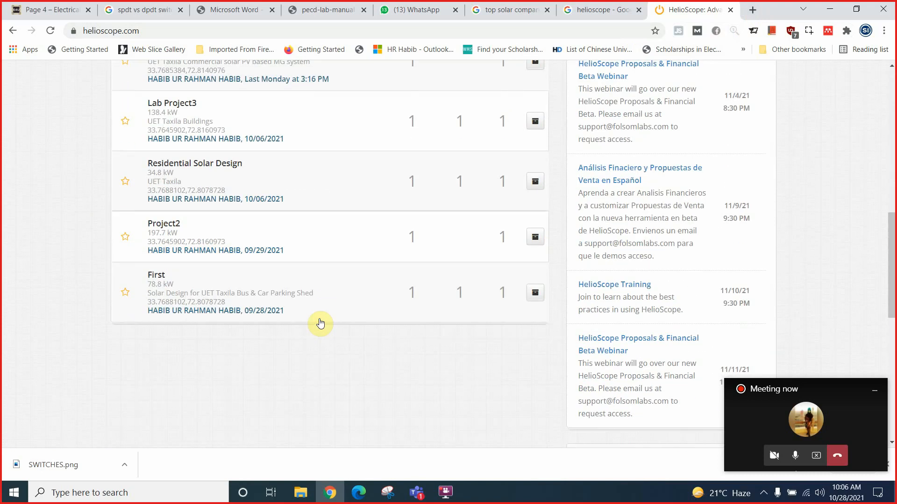
pyautogui.scroll(10, 321, 323)
pyautogui.scroll(-2, 291, 324)
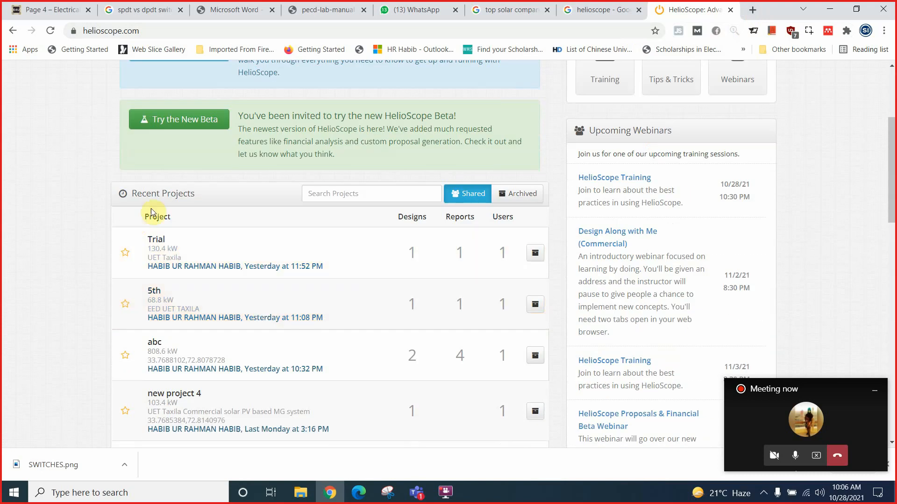
pyautogui.scroll(-7, 225, 264)
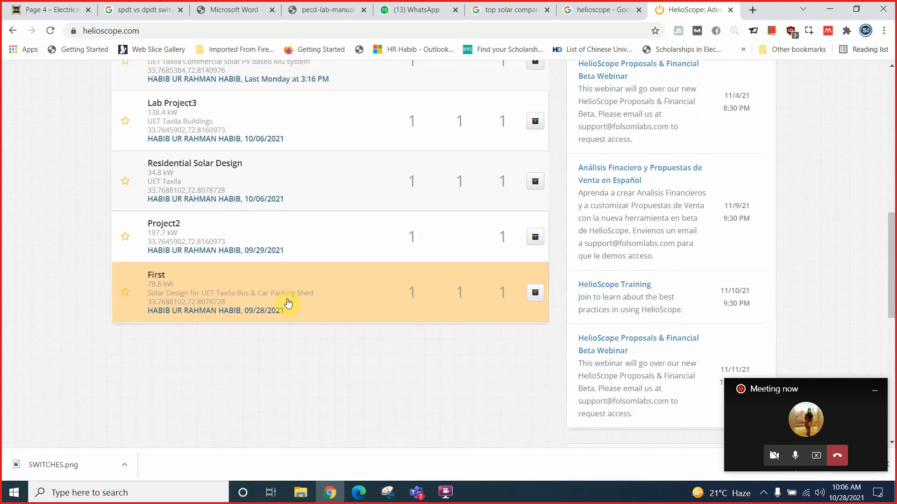
pyautogui.scroll(13, 289, 303)
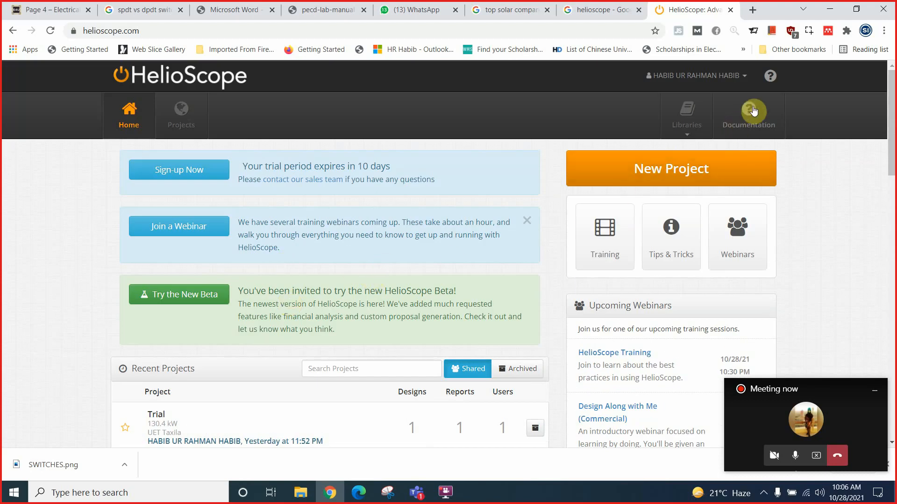
# Step: Open the complete project listing and examine the projects' addresses and descriptions
pyautogui.click(183, 118)
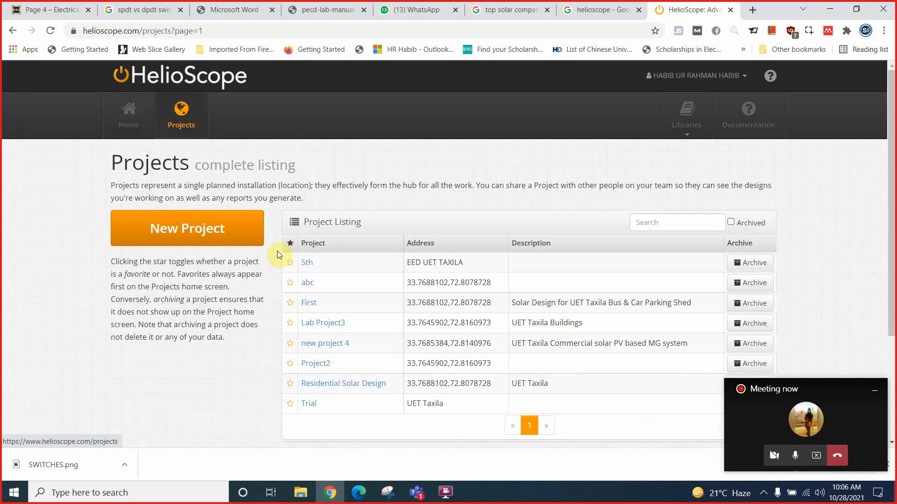
pyautogui.scroll(-1, 279, 256)
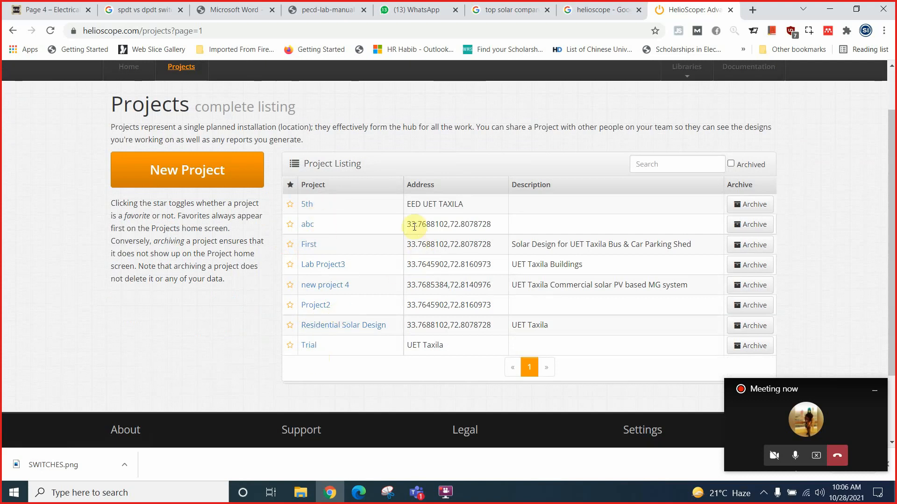
pyautogui.moveTo(406, 224); pyautogui.dragTo(486, 225)
pyautogui.click(482, 228)
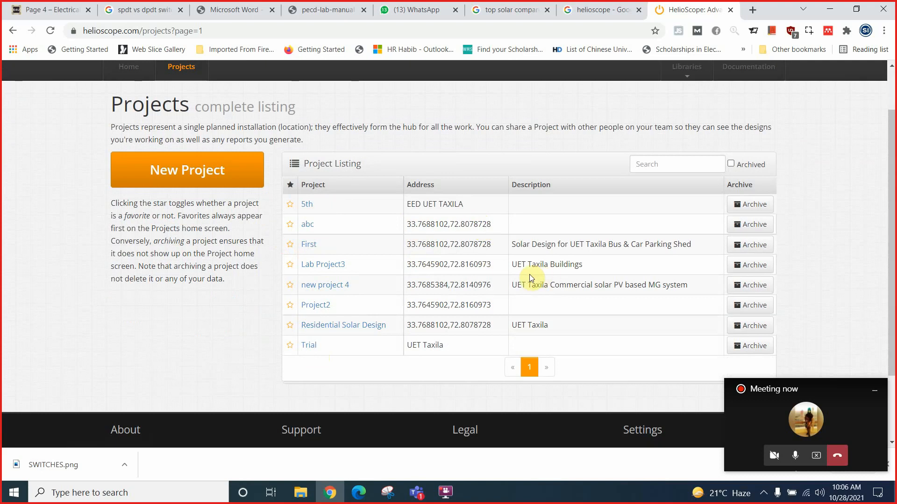
pyautogui.scroll(2, 443, 323)
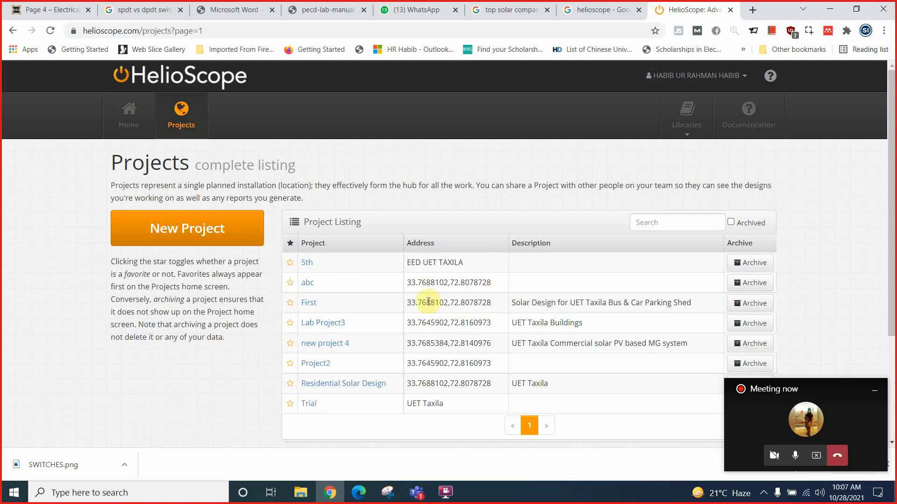
pyautogui.scroll(-2, 341, 287)
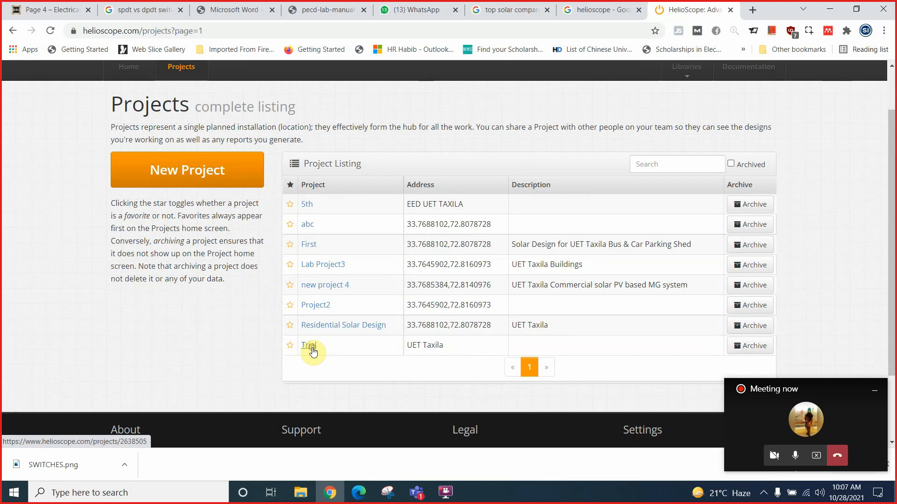
# Step: Open the Trial project's Design 1 in the designer and inspect the module layout of Field Segment 1
pyautogui.click(309, 348)
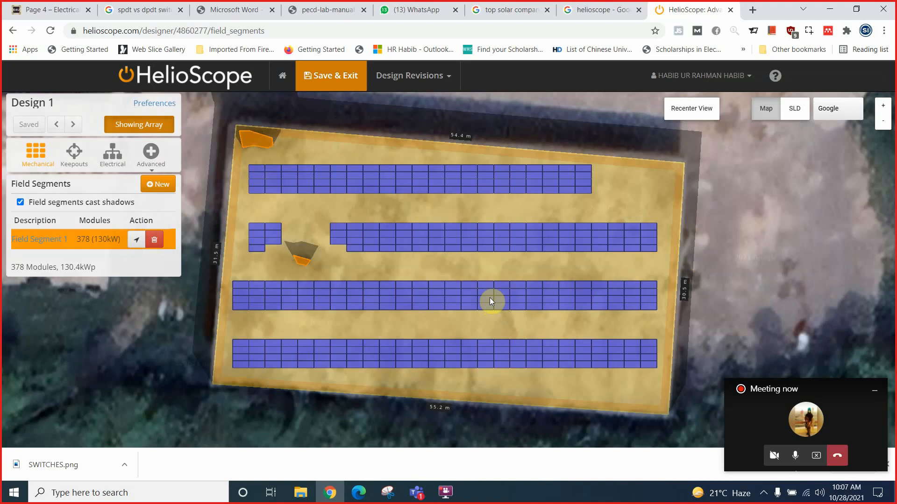
pyautogui.click(489, 298)
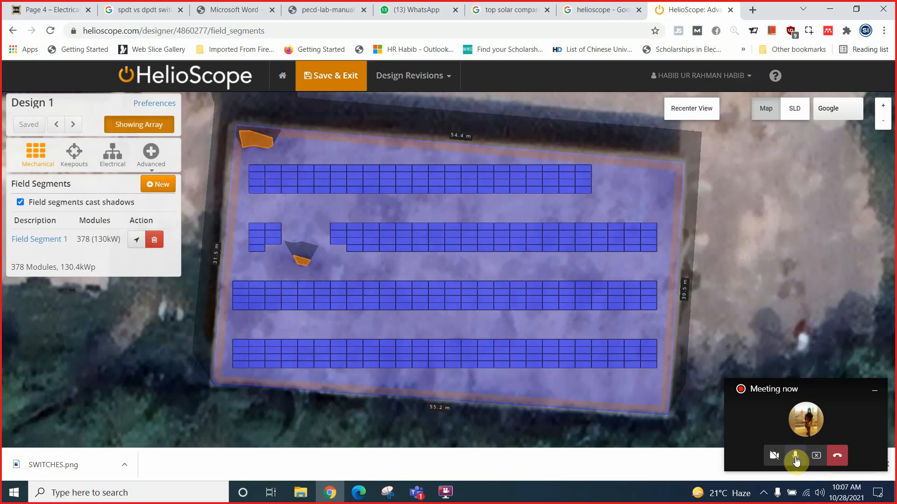
pyautogui.click(372, 182)
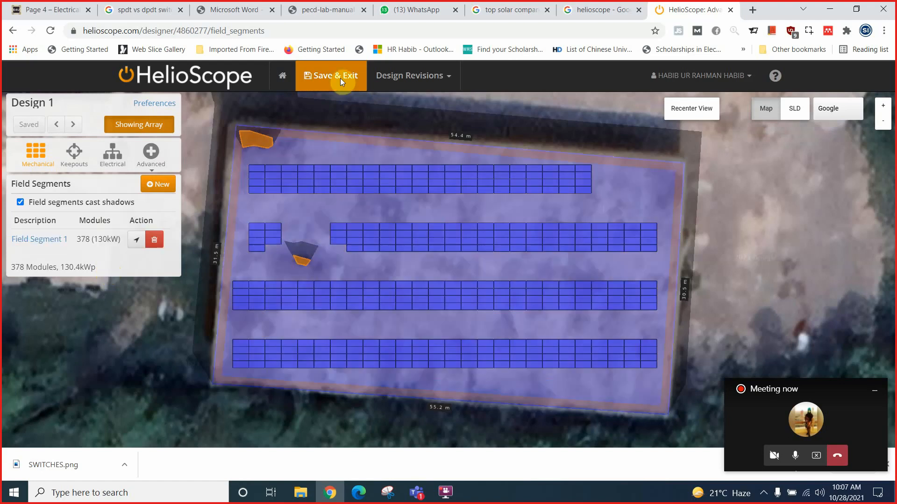
# Step: View the design's single-line diagram, switch back to the map view, and save and exit the design
pyautogui.click(794, 108)
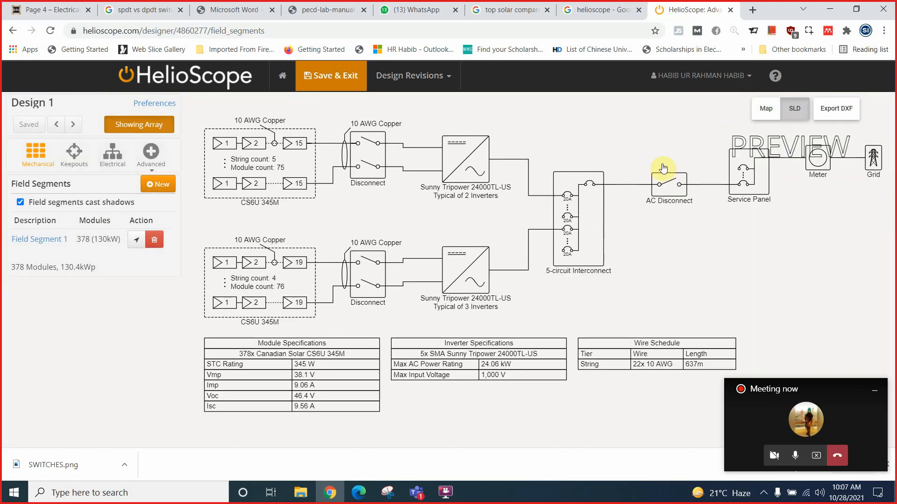
pyautogui.click(764, 114)
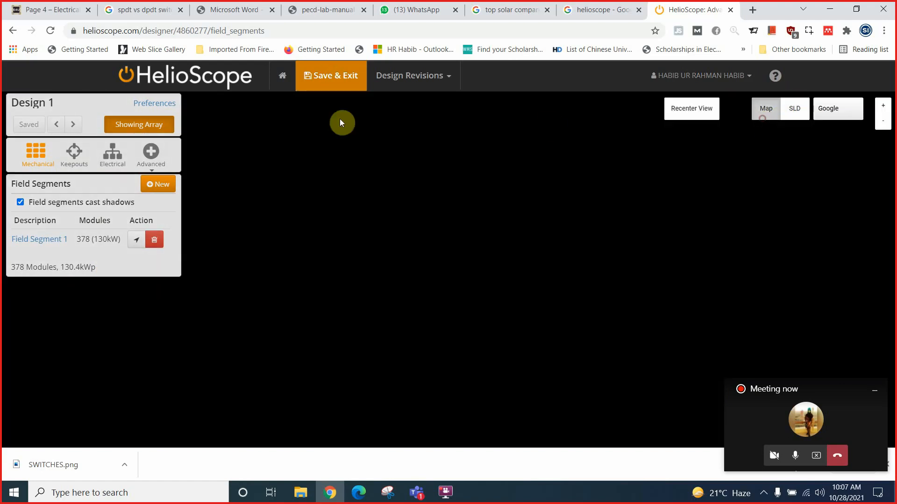
pyautogui.click(330, 86)
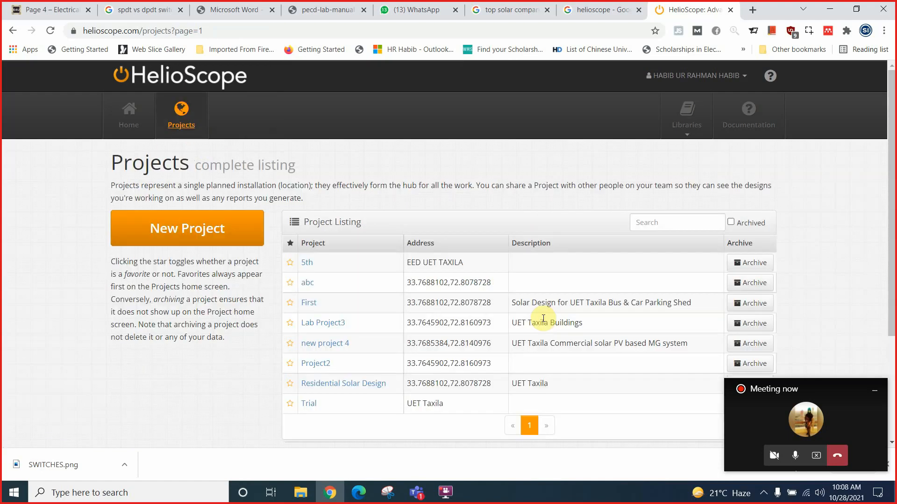
# Step: Open Design 1 of the Residential Solar Design project in the designer, inspect its two field segments, and save and exit
pyautogui.click(342, 384)
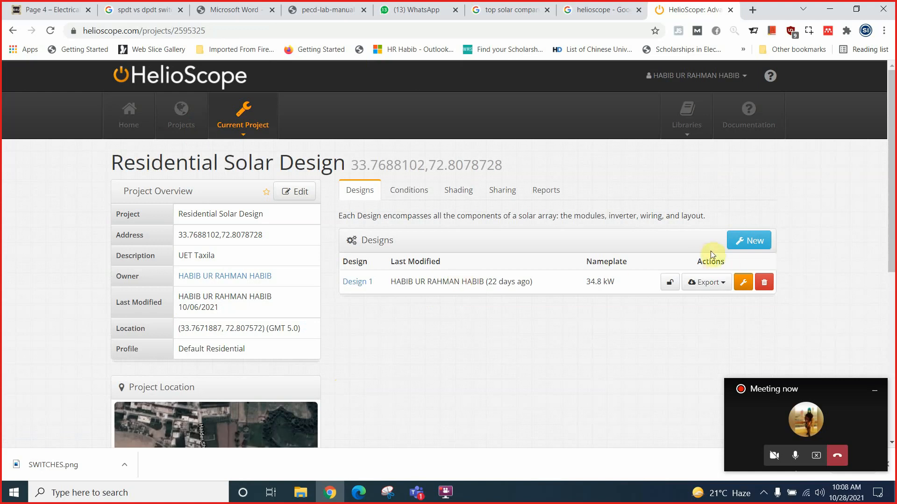
pyautogui.click(743, 282)
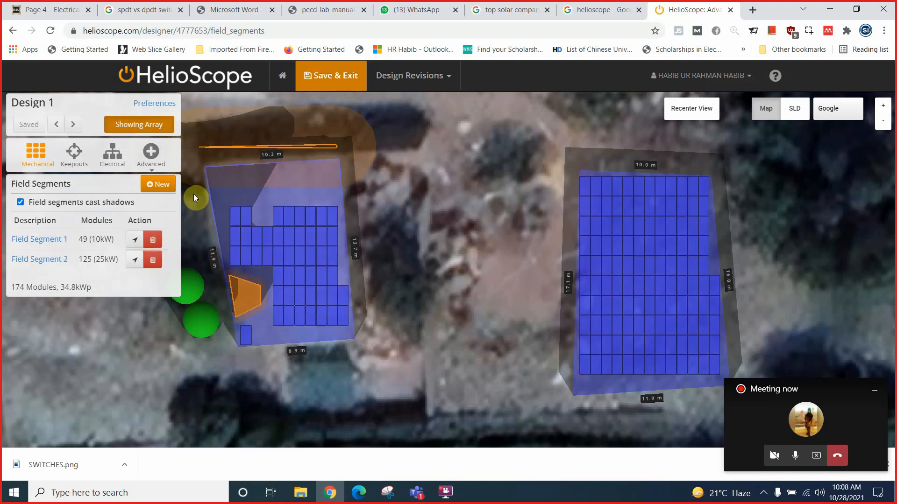
pyautogui.click(321, 82)
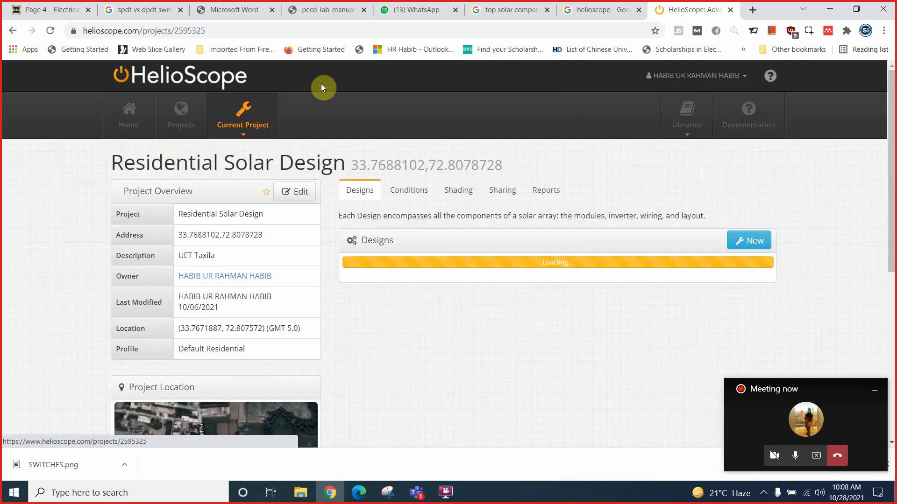
# Step: Open Design 1 of Project2 from the project listing, inspect its module layout in the designer, and save and exit
pyautogui.click(182, 117)
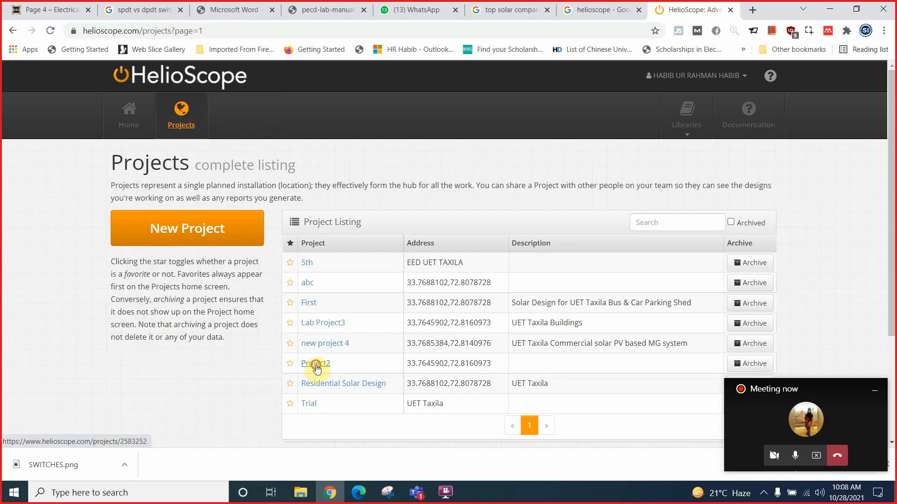
pyautogui.click(316, 367)
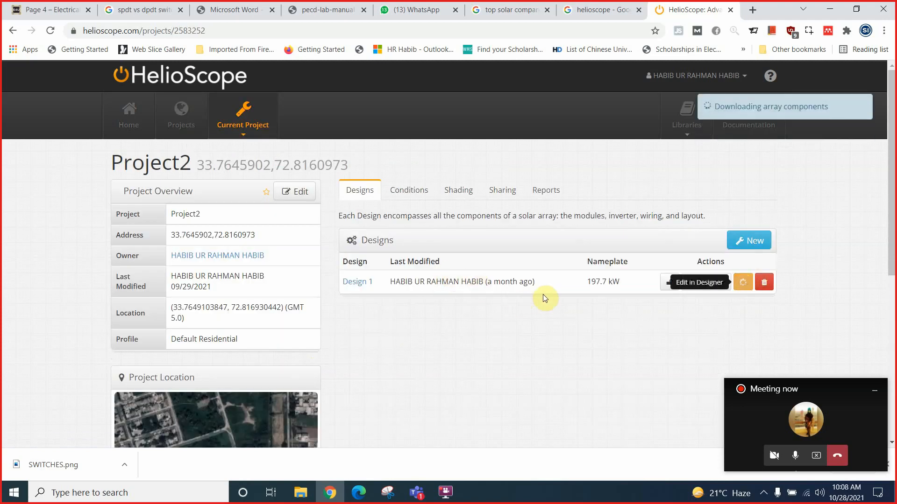
pyautogui.click(875, 400)
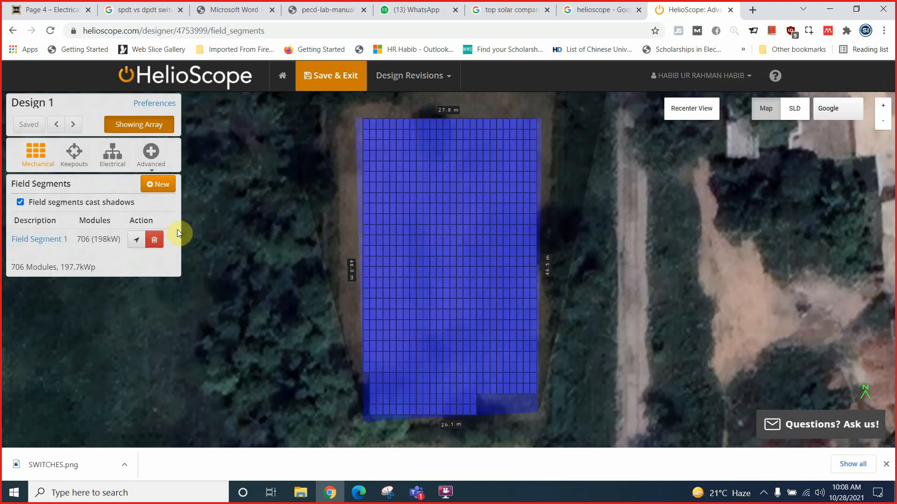
pyautogui.click(332, 76)
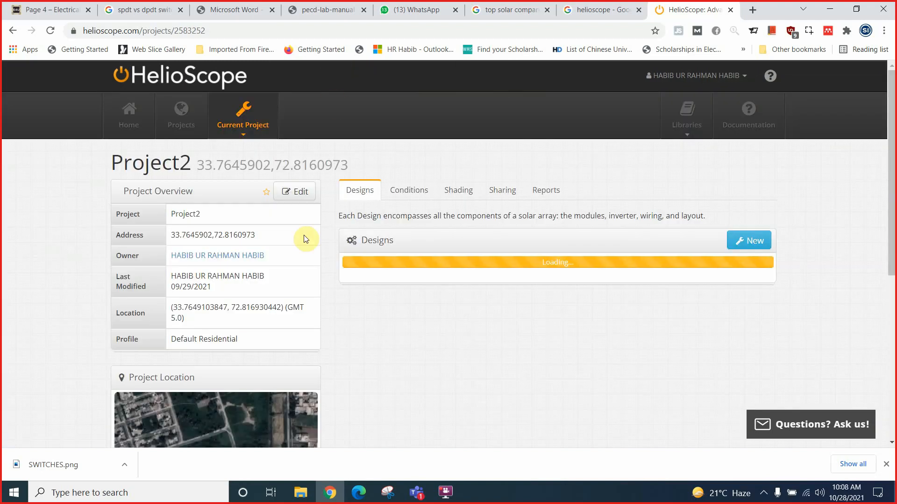
# Step: Open Design 1 of new project 4 from the project listing, inspect its field segment and shaded areas, and save and exit
pyautogui.click(165, 119)
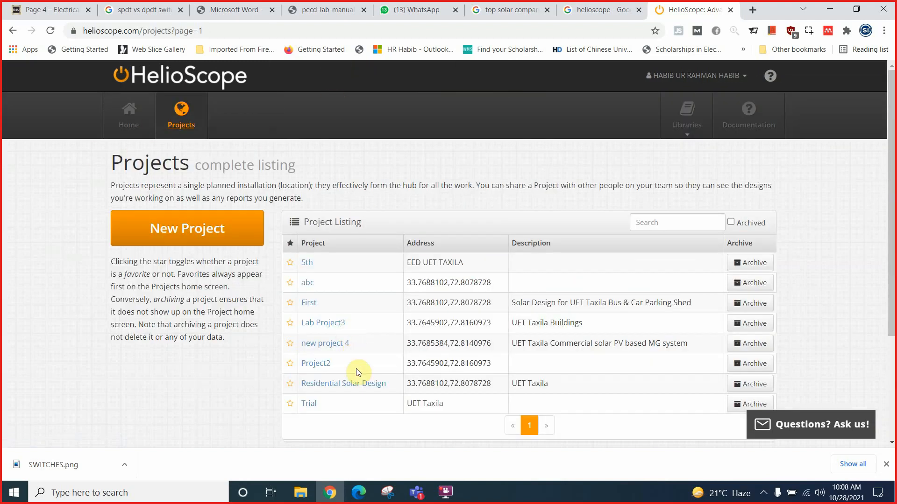
pyautogui.click(327, 346)
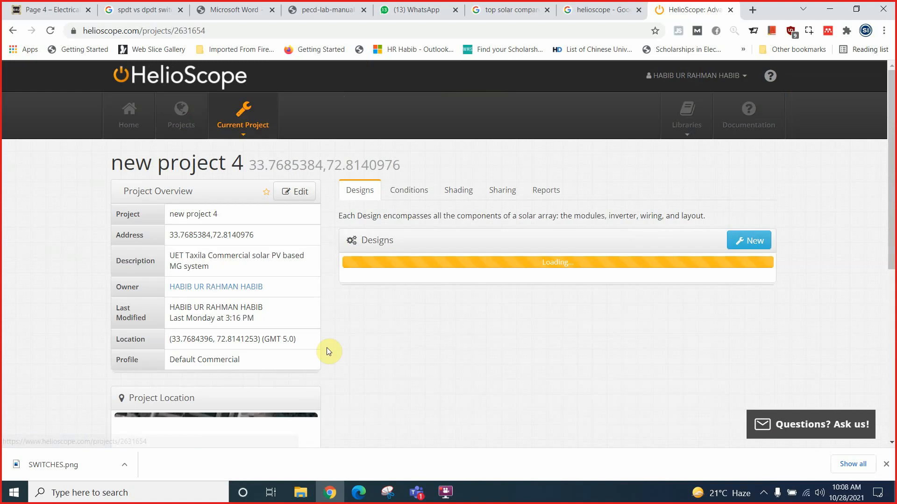
pyautogui.click(742, 283)
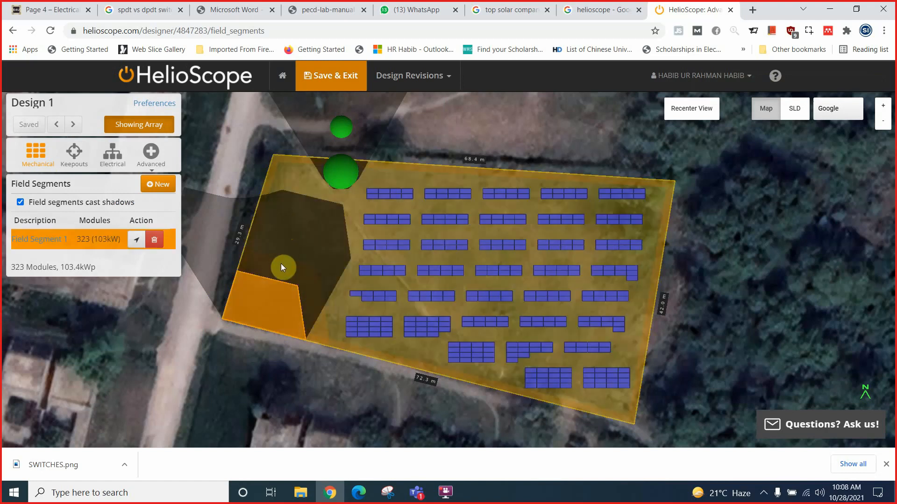
pyautogui.click(280, 264)
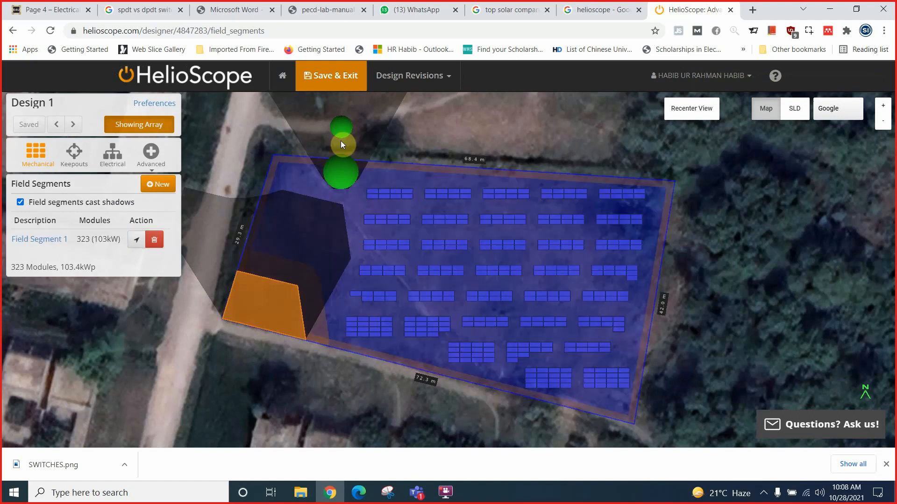
pyautogui.click(329, 76)
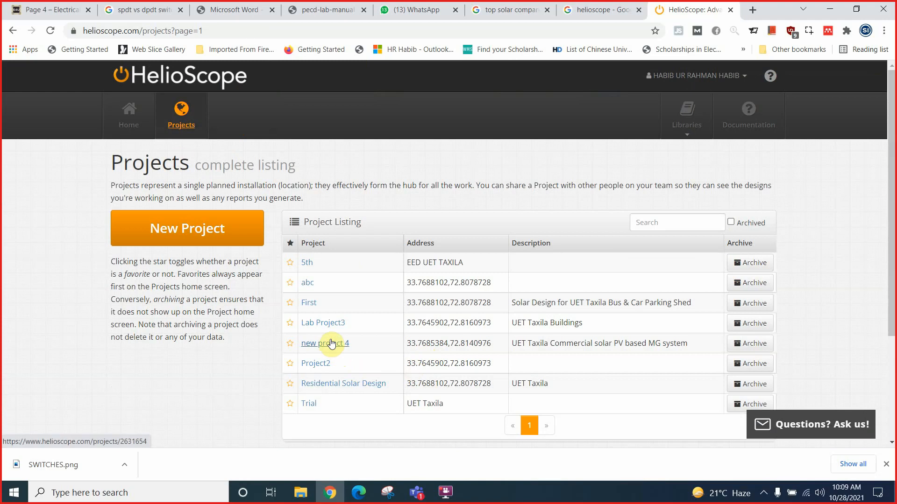
# Step: Open Design 1 of Lab Project3, inspect its two field segments, save and exit, and return to the project listing
pyautogui.click(331, 329)
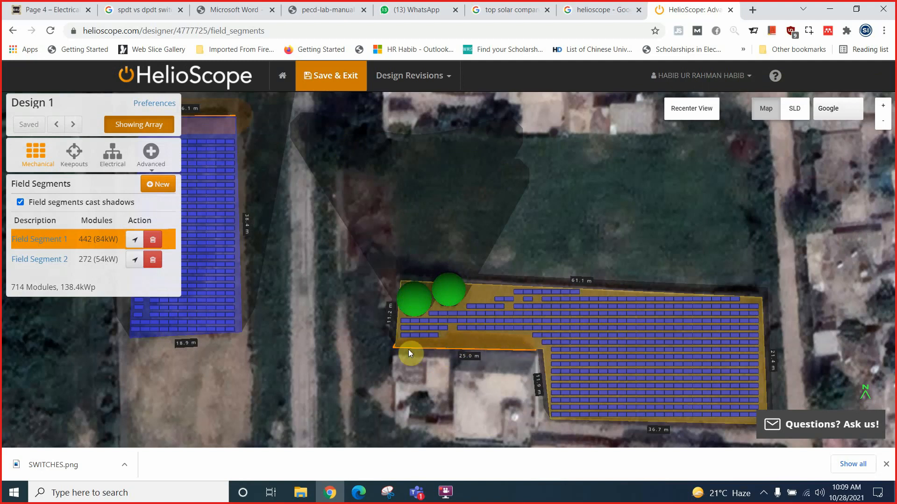
pyautogui.click(317, 79)
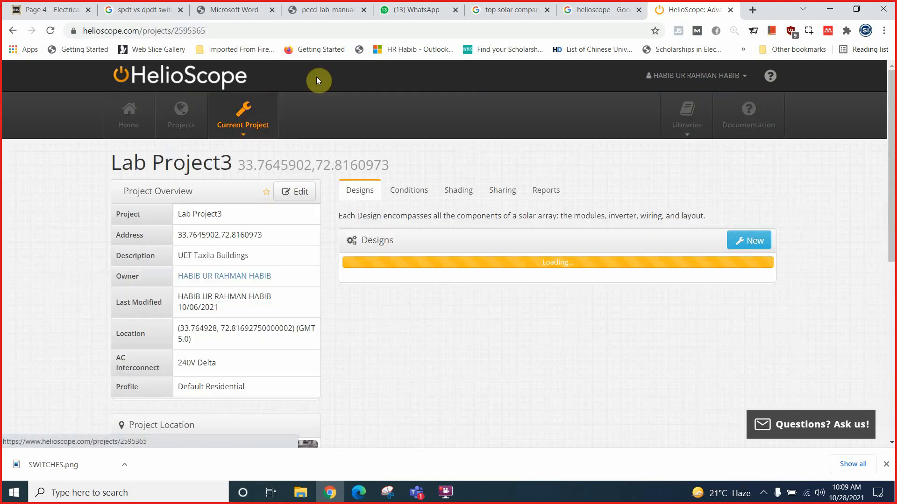
pyautogui.click(169, 126)
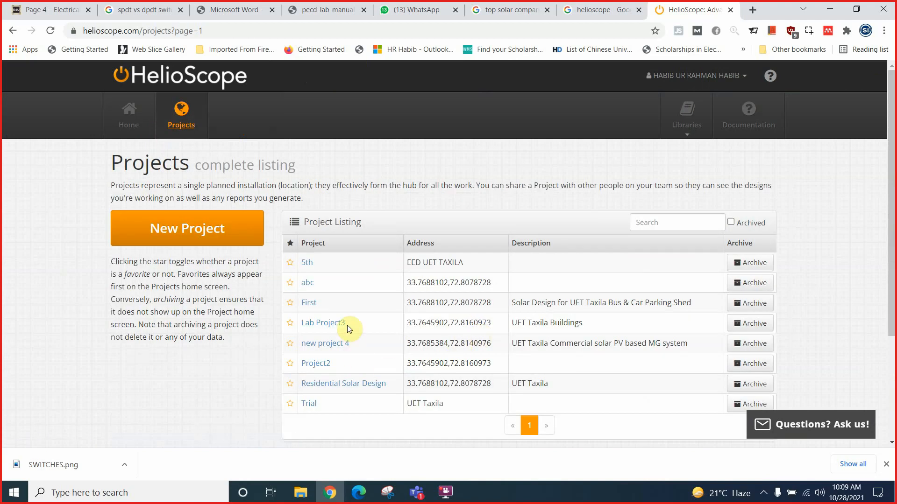
# Step: Open Design 1 of the project named First in the designer, inspect its module layout, and save and exit
pyautogui.click(310, 302)
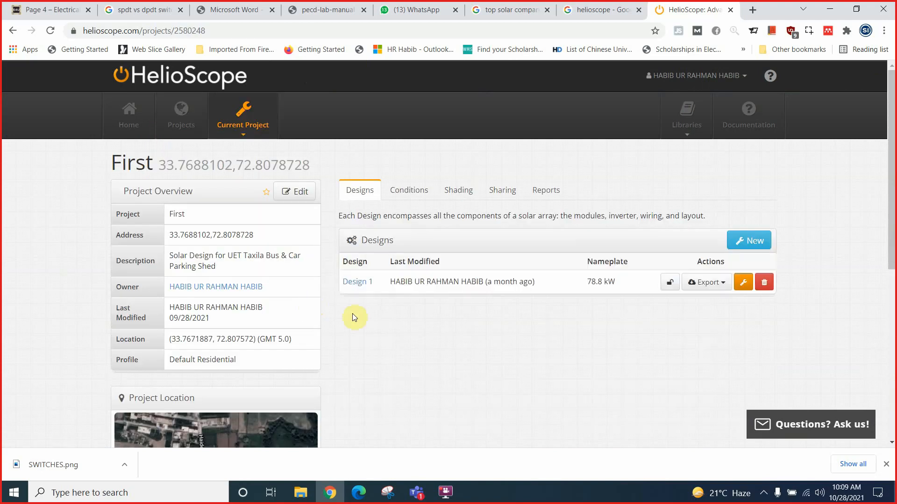
pyautogui.click(743, 283)
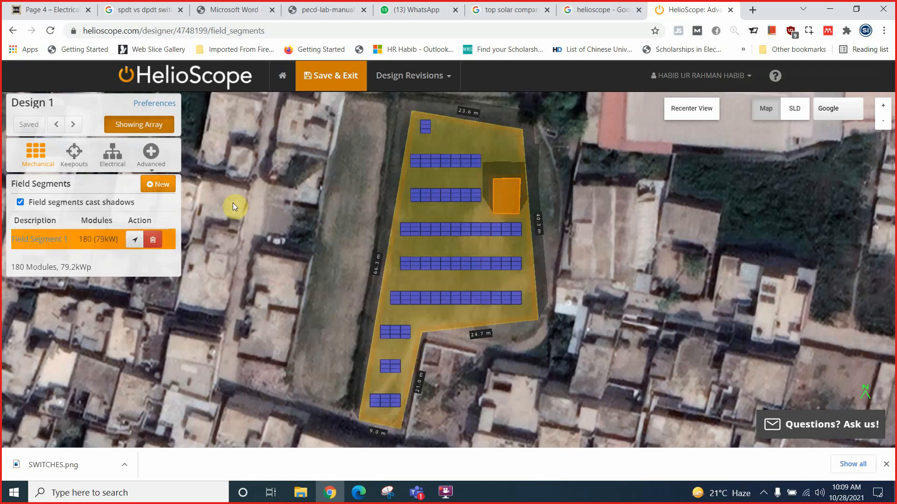
pyautogui.click(313, 79)
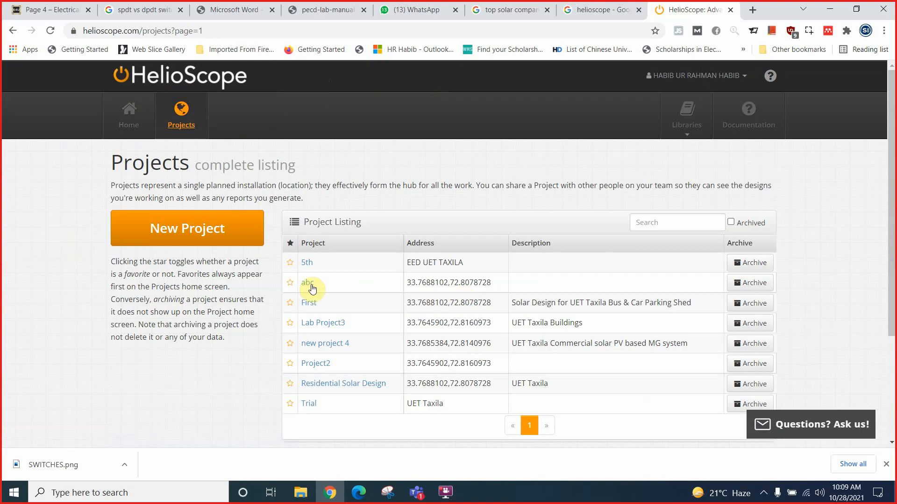
# Step: Inspect the layouts of Design 1 and Design 1 (copy) in the abc project, saving and exiting each design
pyautogui.click(308, 284)
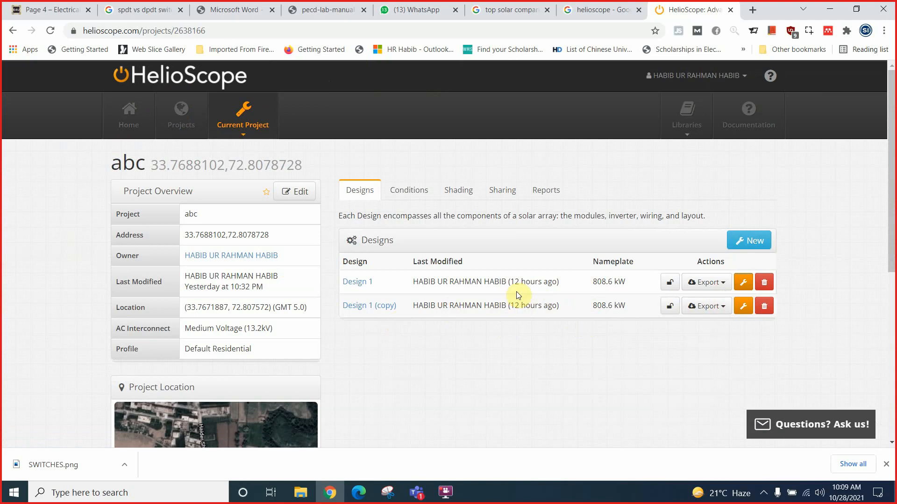
pyautogui.click(746, 284)
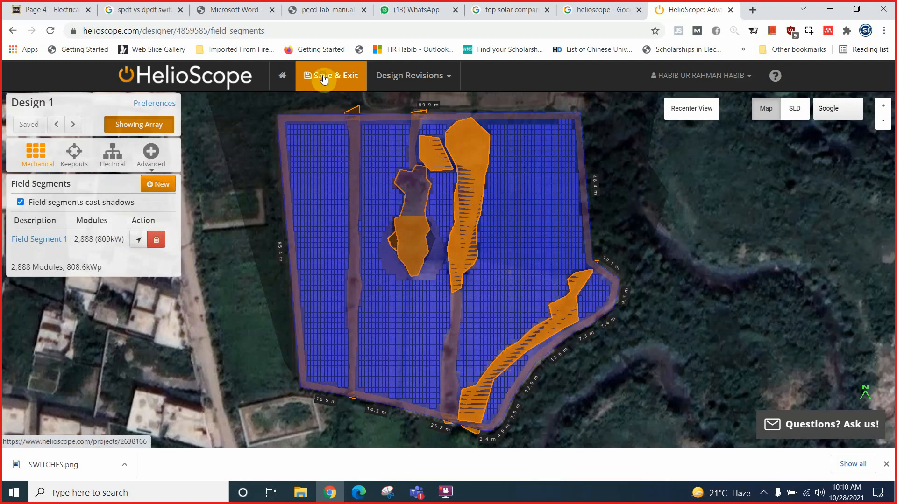
pyautogui.click(322, 75)
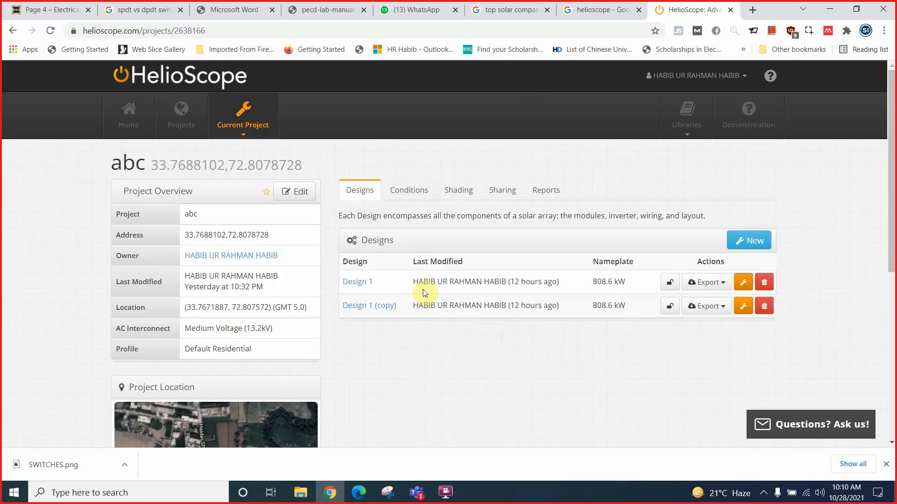
pyautogui.click(742, 306)
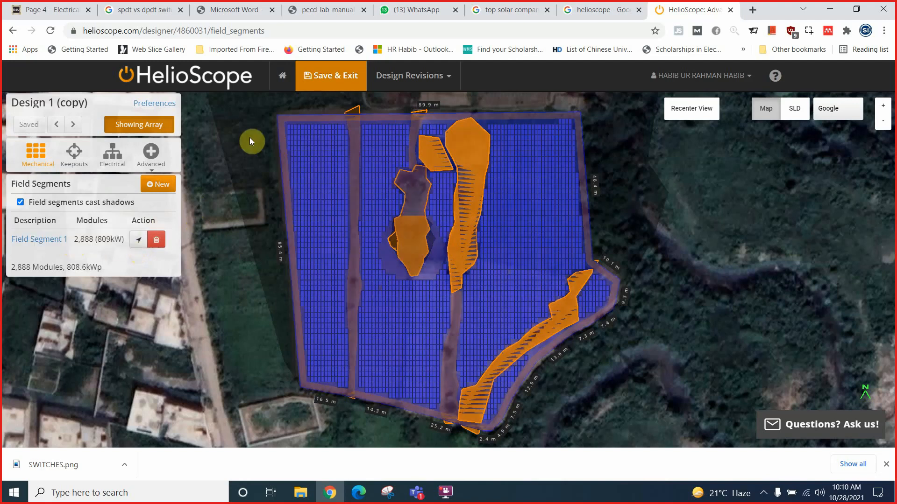
pyautogui.click(316, 80)
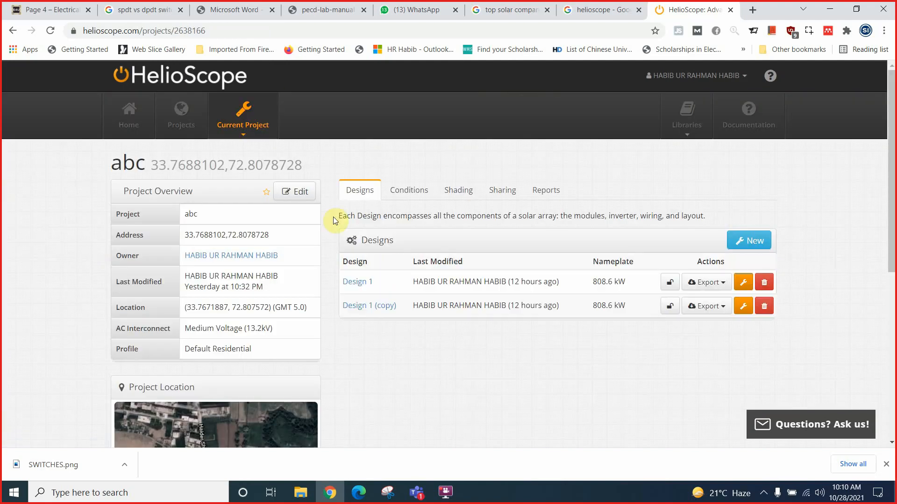
# Step: Open Design 1 of the 5th project from the project listing and examine its two field segments and surrounding trees
pyautogui.click(201, 130)
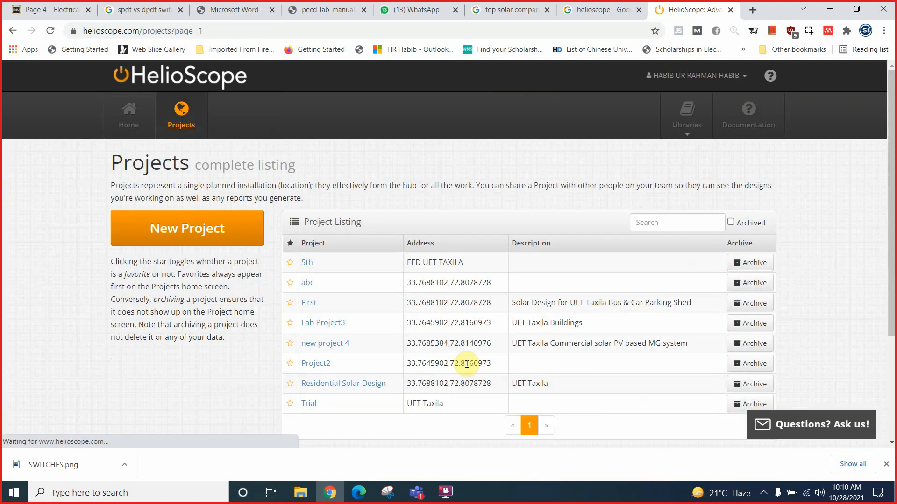
pyautogui.click(307, 263)
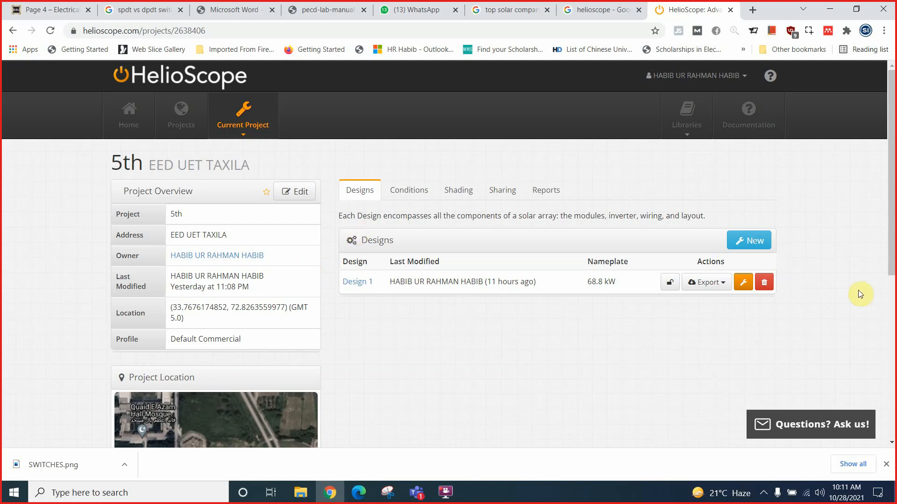
pyautogui.click(744, 282)
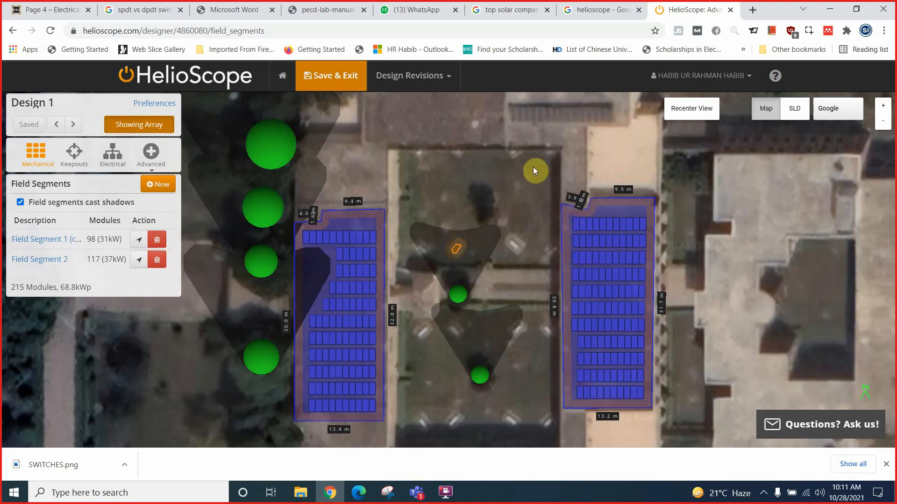
pyautogui.moveTo(486, 248); pyautogui.dragTo(470, 328)
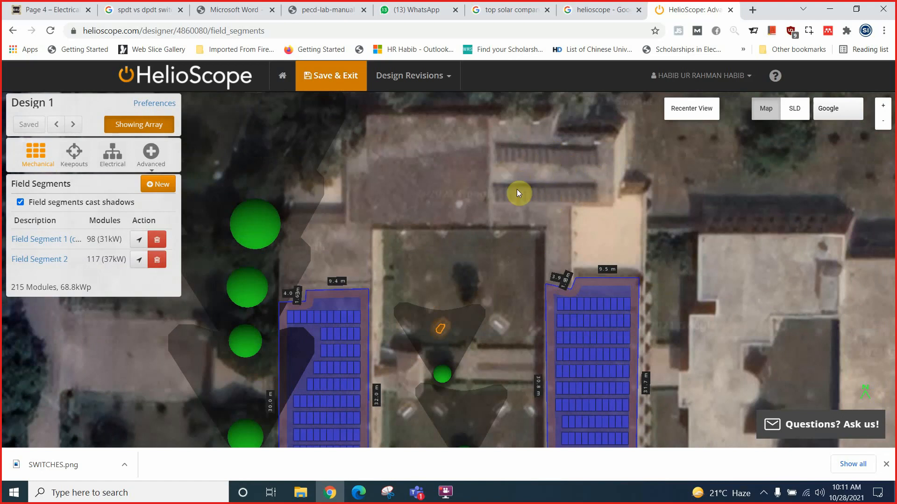
pyautogui.moveTo(475, 286); pyautogui.dragTo(471, 244)
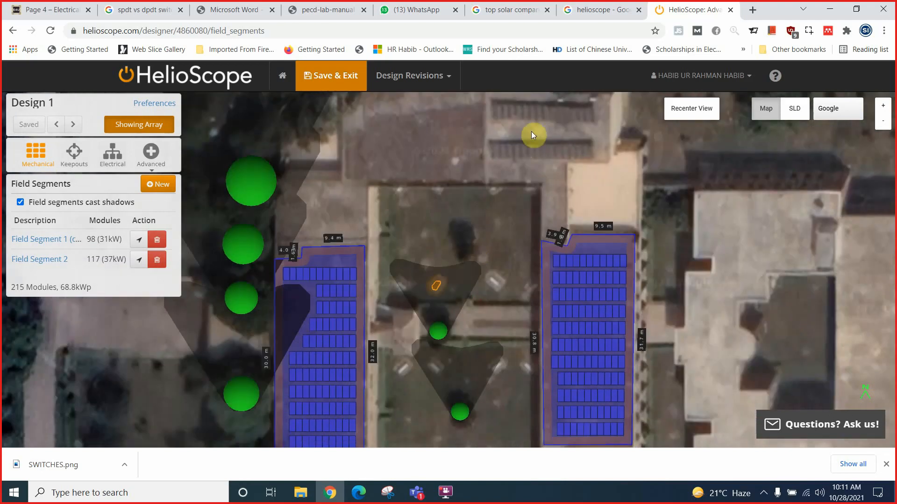
pyautogui.moveTo(532, 130); pyautogui.dragTo(527, 163)
pyautogui.moveTo(497, 267); pyautogui.dragTo(582, 212)
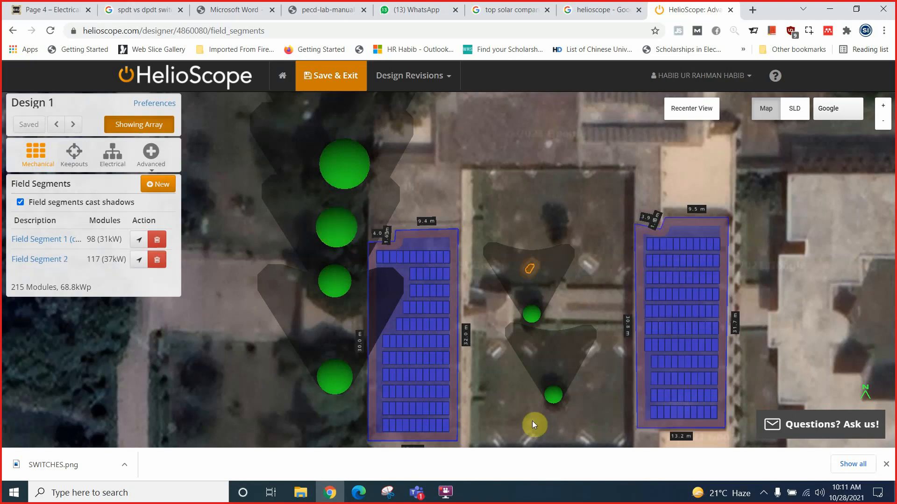
pyautogui.click(446, 491)
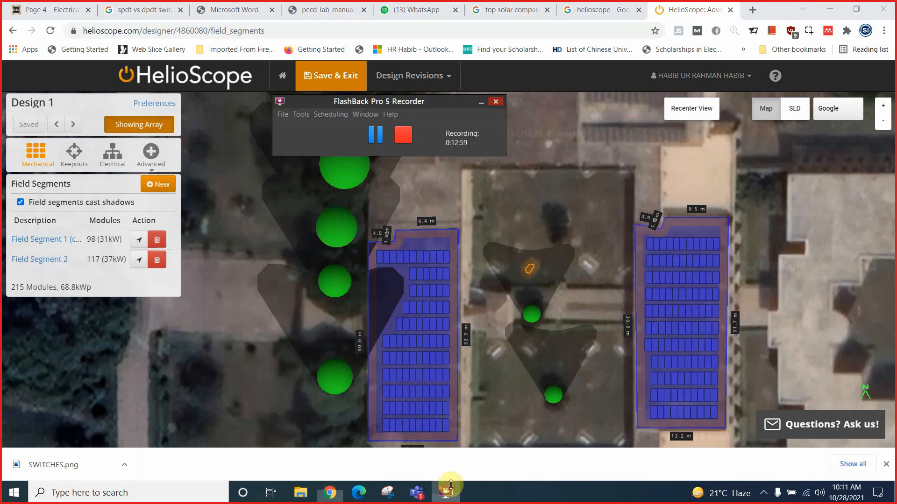
pyautogui.click(375, 137)
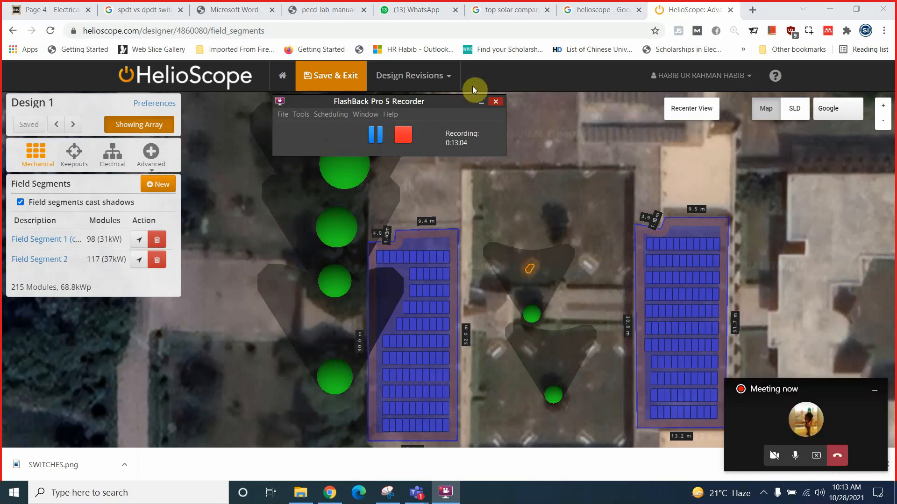
pyautogui.click(695, 11)
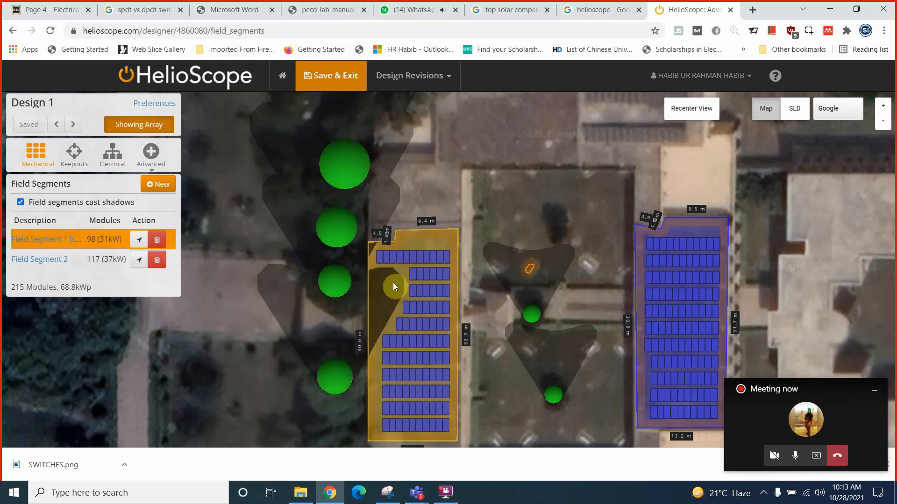
# Step: Select Spherical Tree 3 beside the western field segment and examine the trees and their shadows around both segments
pyautogui.click(334, 282)
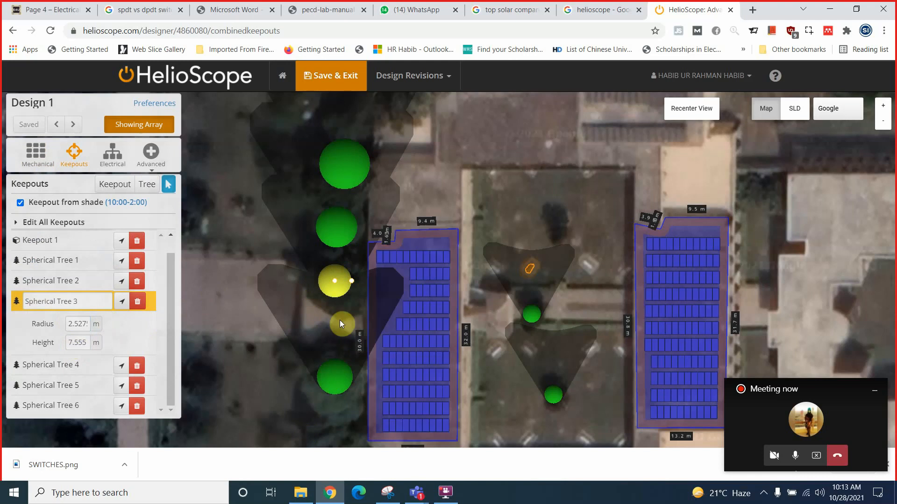
pyautogui.click(532, 314)
pyautogui.moveTo(550, 369); pyautogui.dragTo(548, 232)
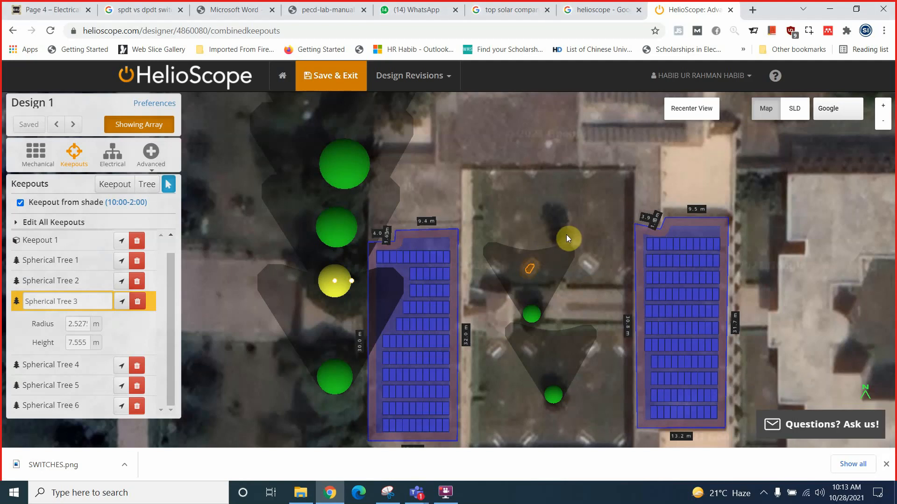
pyautogui.moveTo(508, 186); pyautogui.dragTo(453, 132)
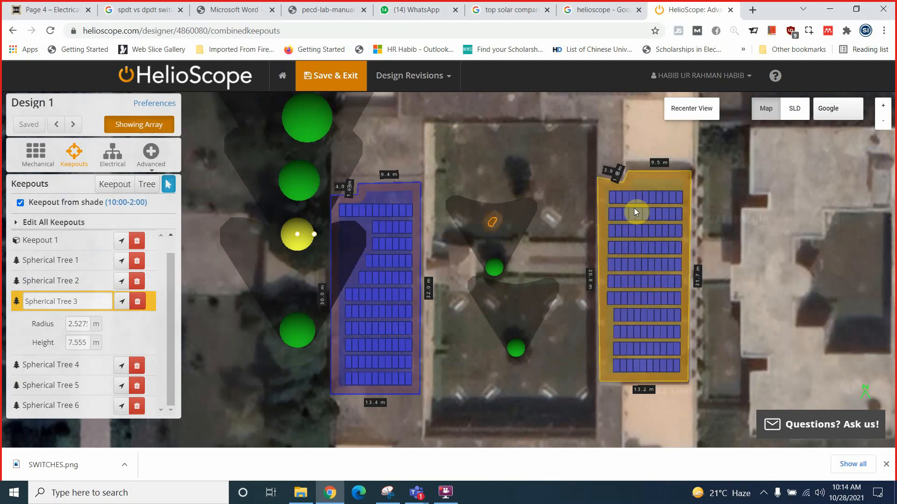
# Step: Hide the array and draw a four-sided keepout about 1.7 m by 1.2 m near the eastern field segment's northeast corner
pyautogui.click(142, 127)
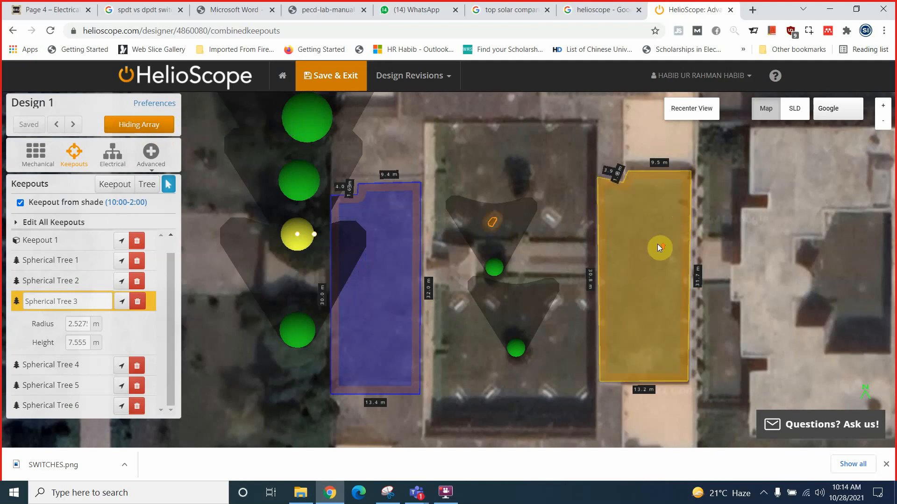
pyautogui.scroll(3, 657, 244)
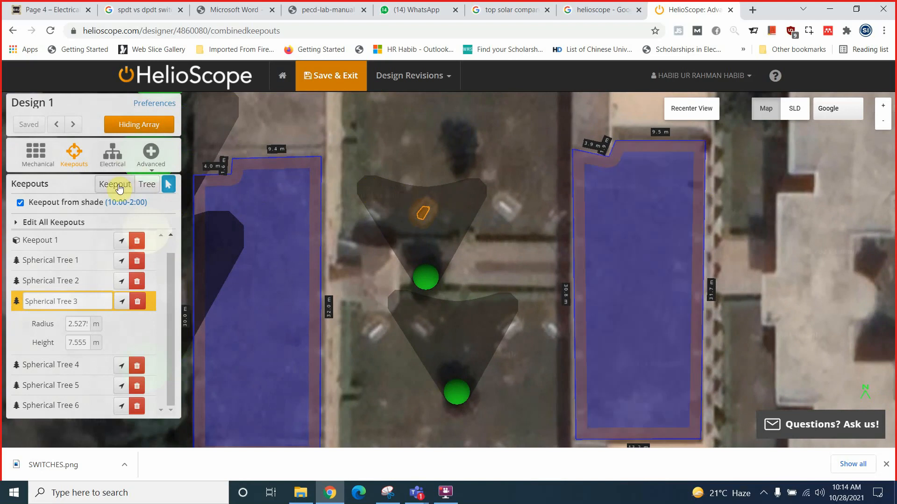
pyautogui.click(120, 188)
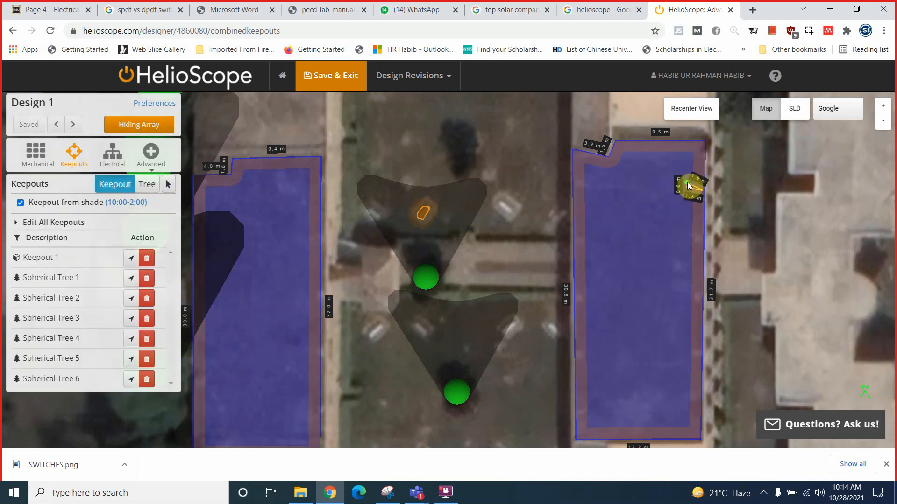
pyautogui.click(687, 180)
pyautogui.click(704, 189)
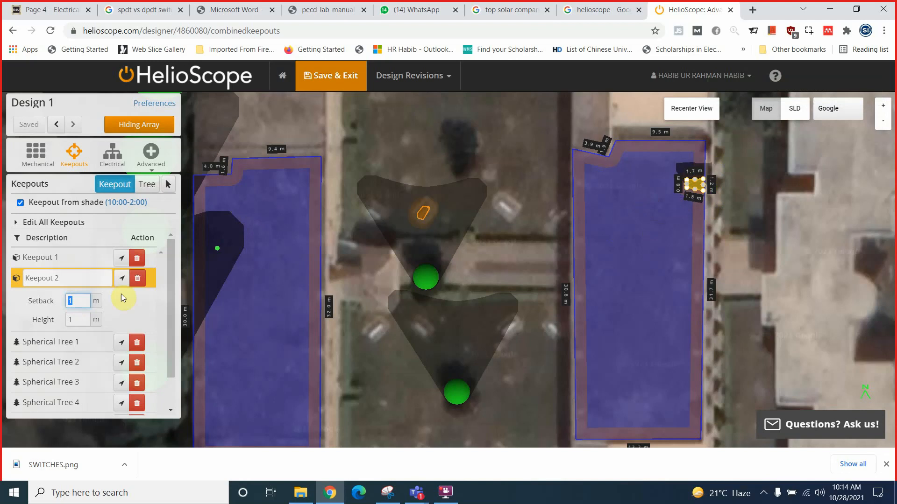
# Step: Try Keepout 2's setback at 0 m, 1 m and 0 m again to compare the excluded area around it
pyautogui.write('0')
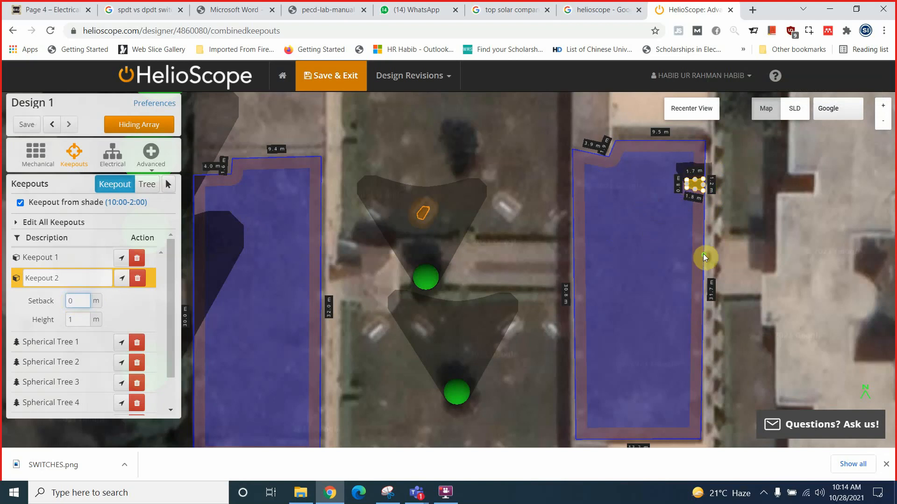
pyautogui.click(121, 305)
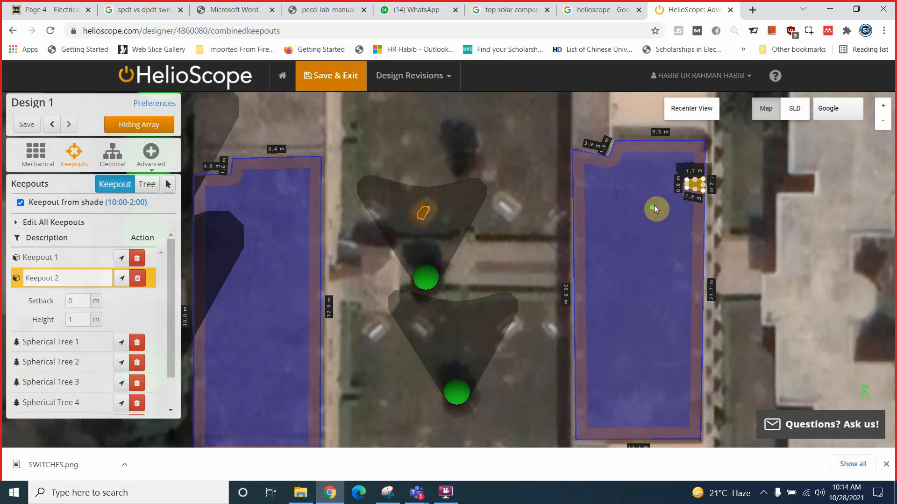
pyautogui.click(65, 302)
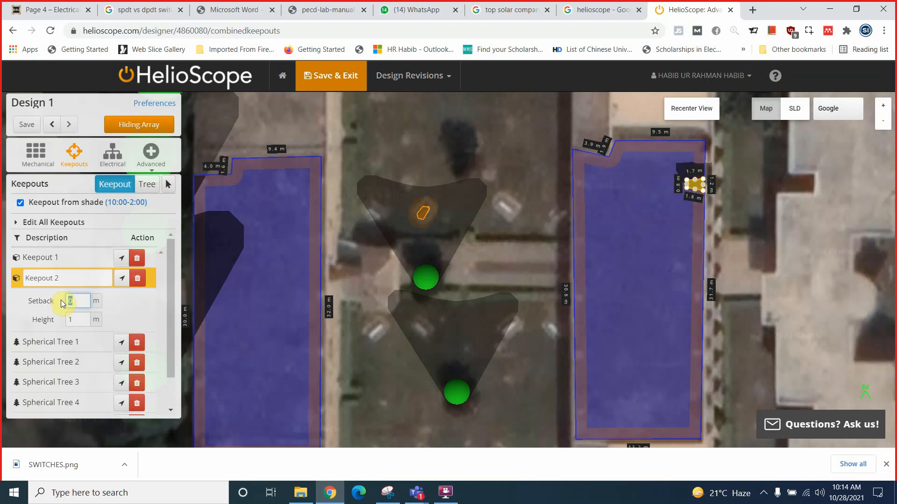
pyautogui.write('1')
pyautogui.scroll(3, 718, 161)
pyautogui.scroll(2, 659, 259)
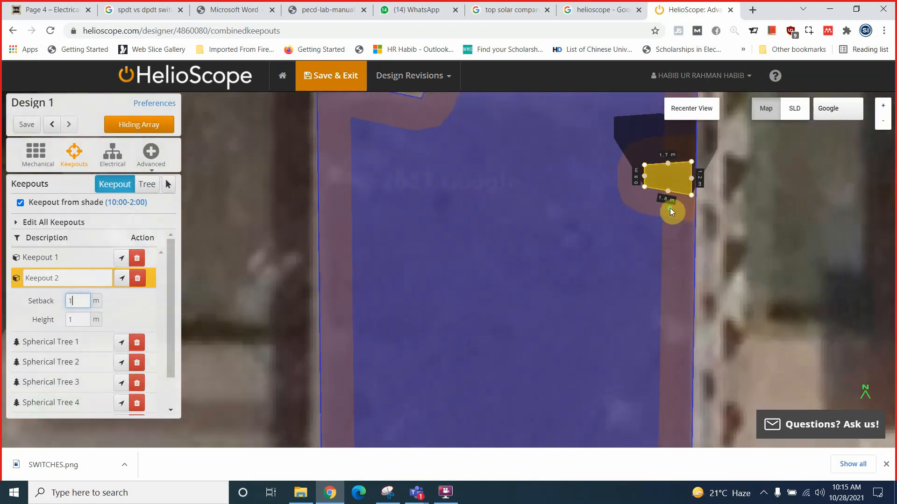
pyautogui.click(70, 303)
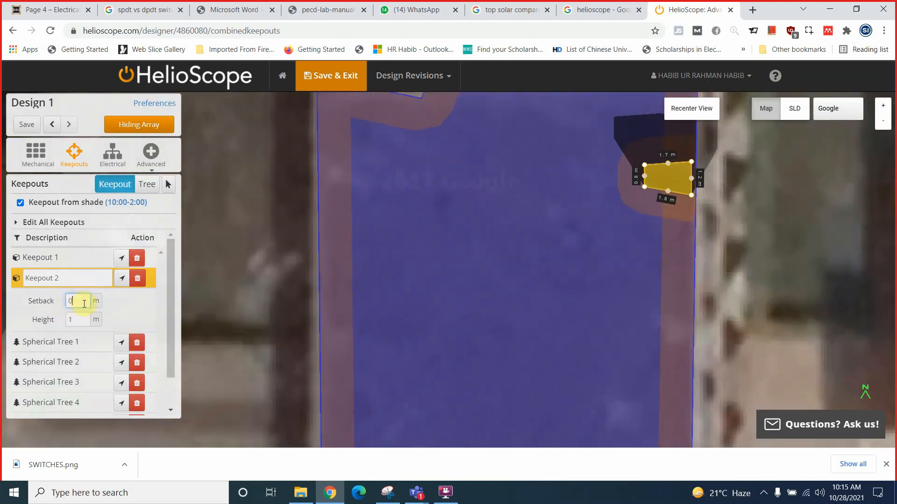
pyautogui.click(647, 212)
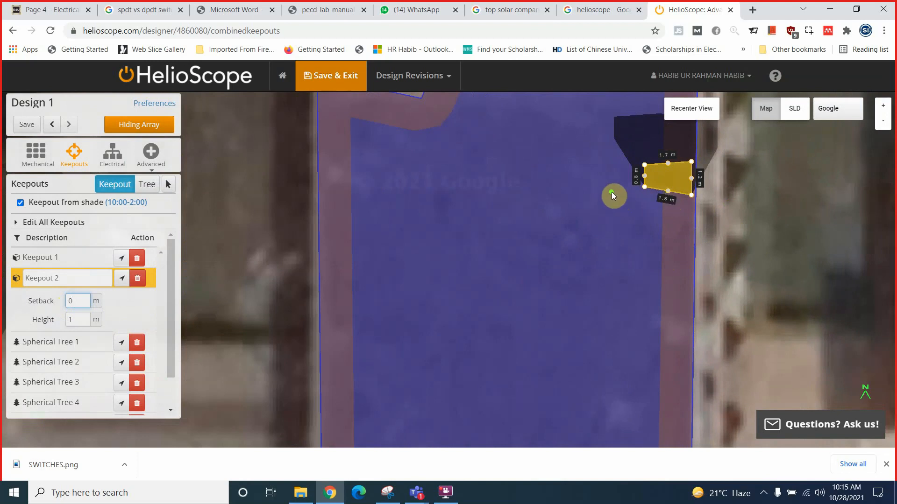
# Step: Show the array, try setbacks of 1 m and 0 m for Keepout 2, and set its setback to 0.5 m
pyautogui.click(150, 131)
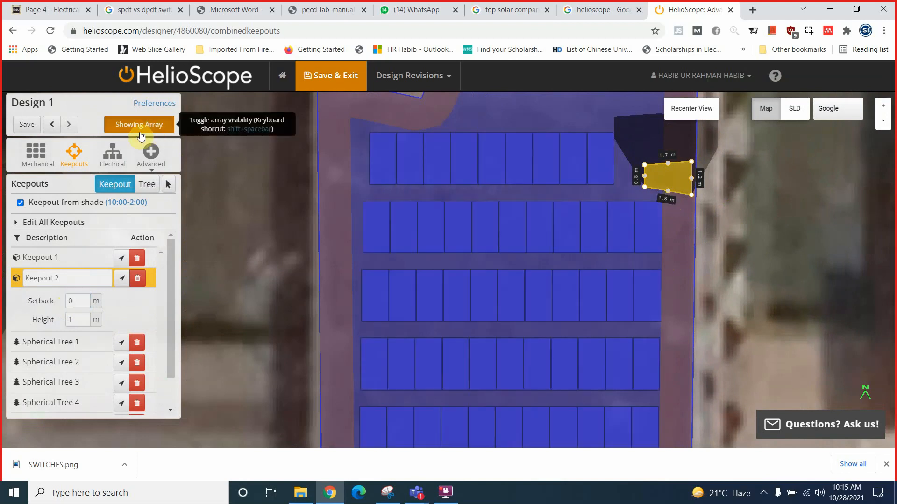
pyautogui.doubleClick(73, 300)
pyautogui.write('1')
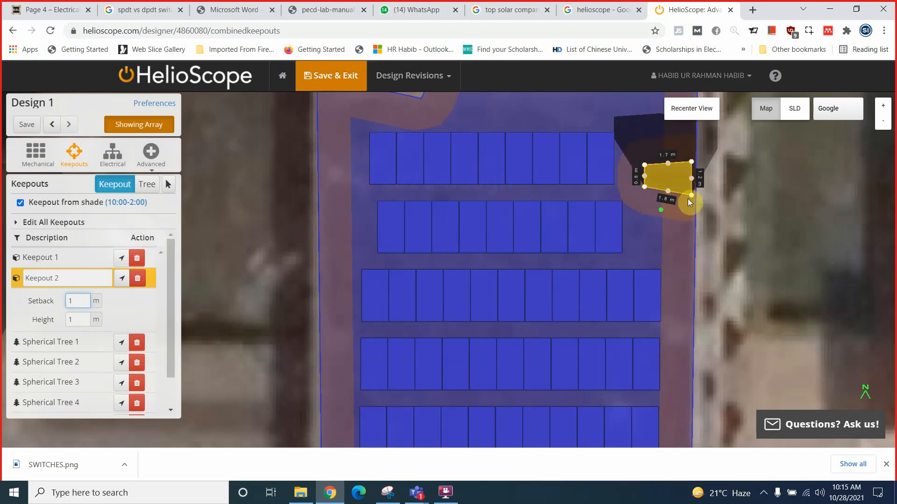
pyautogui.doubleClick(79, 298)
pyautogui.write('0')
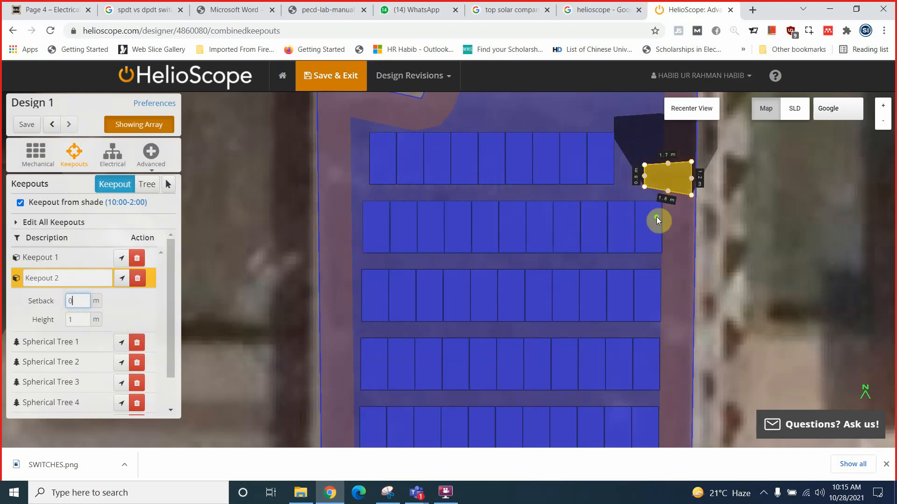
pyautogui.click(60, 301)
pyautogui.write('.5')
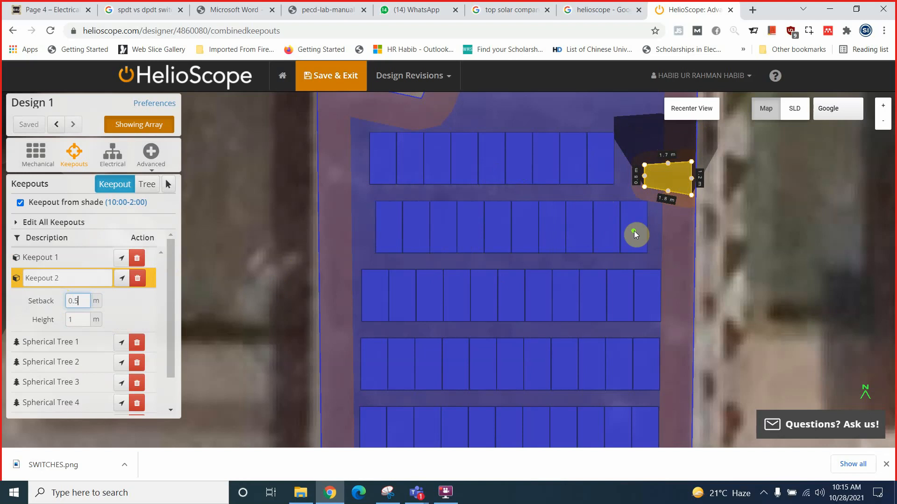
# Step: Hide the array and examine the keepouts, trees and shadows across both field segments
pyautogui.click(142, 125)
pyautogui.scroll(-5, 550, 220)
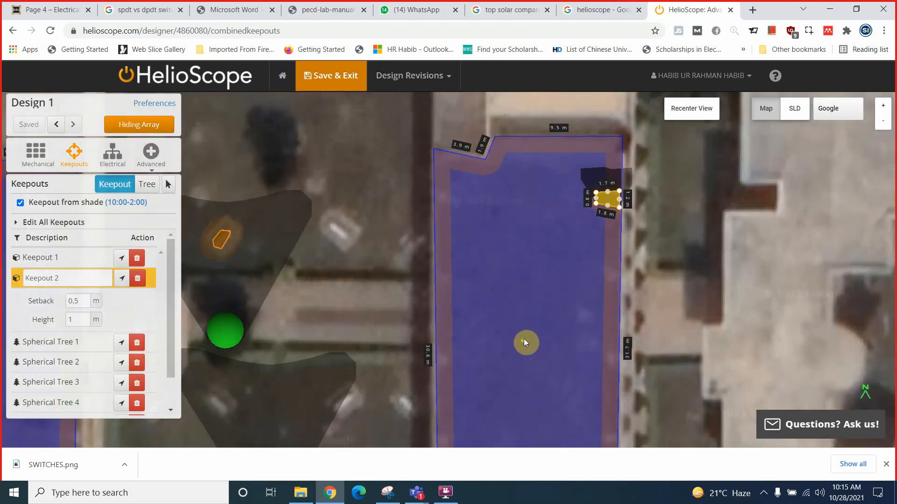
pyautogui.moveTo(523, 339); pyautogui.dragTo(538, 287)
pyautogui.scroll(-3, 537, 292)
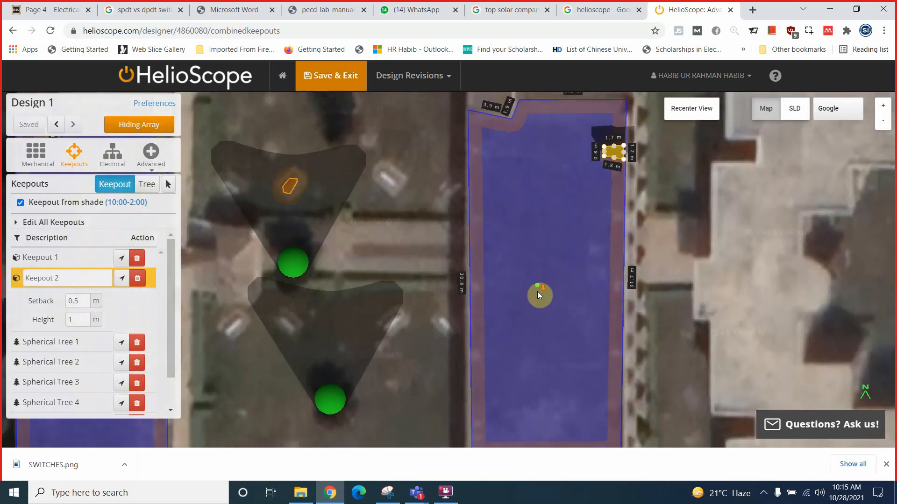
pyautogui.moveTo(184, 248); pyautogui.dragTo(517, 248)
pyautogui.moveTo(214, 247); pyautogui.dragTo(340, 247)
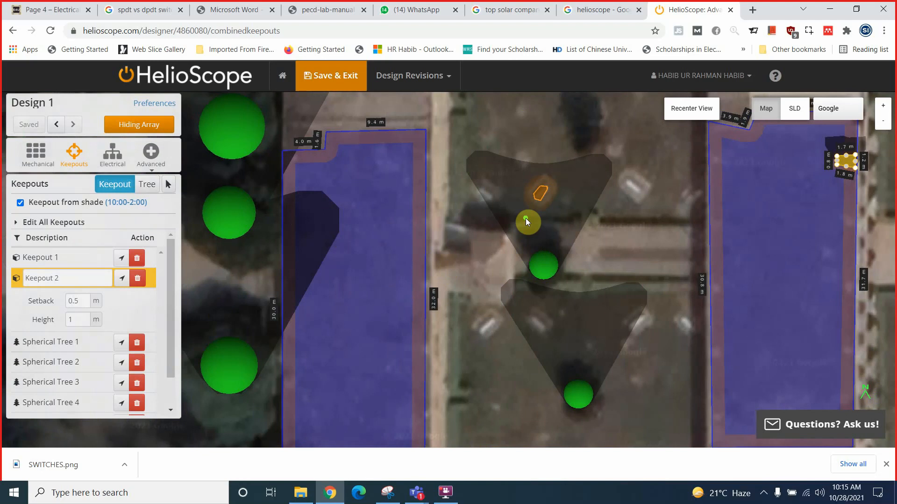
pyautogui.moveTo(469, 265); pyautogui.dragTo(330, 216)
pyautogui.scroll(-1, 488, 247)
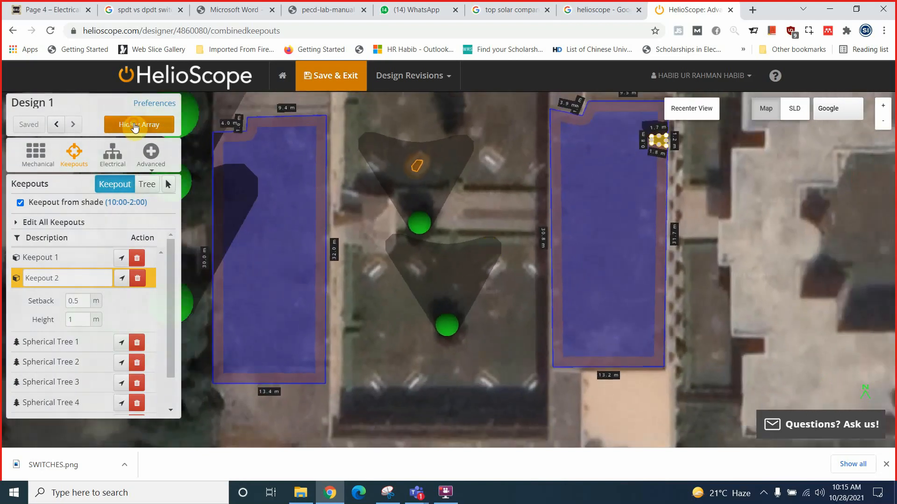
# Step: Show the array again and examine the module layout in both field segments and the rooftops north of them
pyautogui.click(139, 124)
pyautogui.moveTo(499, 240); pyautogui.dragTo(527, 297)
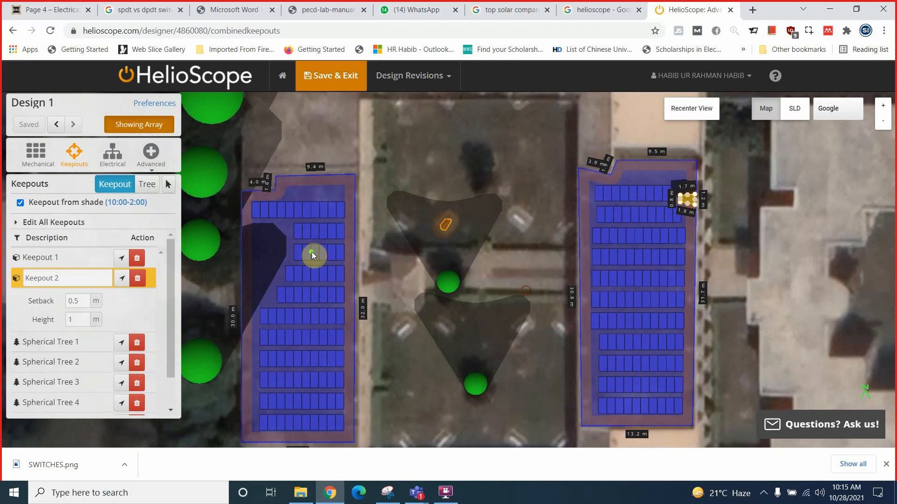
pyautogui.moveTo(514, 192); pyautogui.dragTo(477, 322)
pyautogui.moveTo(490, 232); pyautogui.dragTo(489, 290)
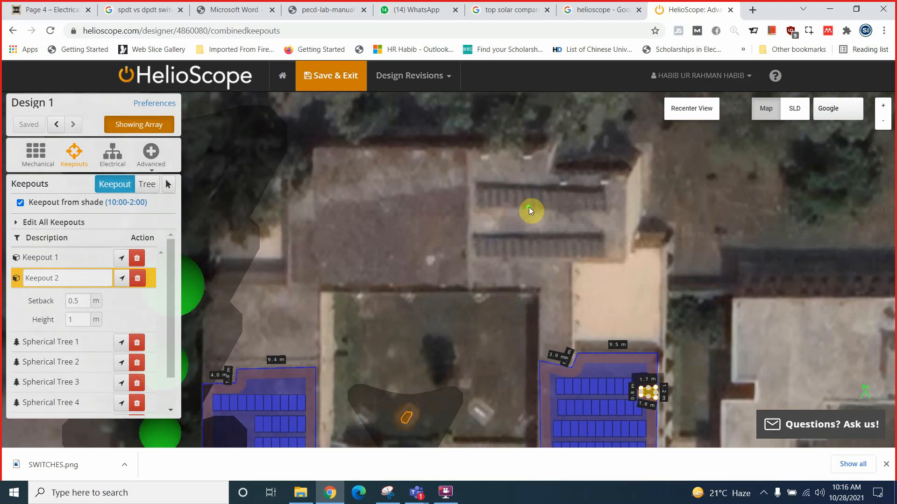
pyautogui.moveTo(502, 303); pyautogui.dragTo(495, 258)
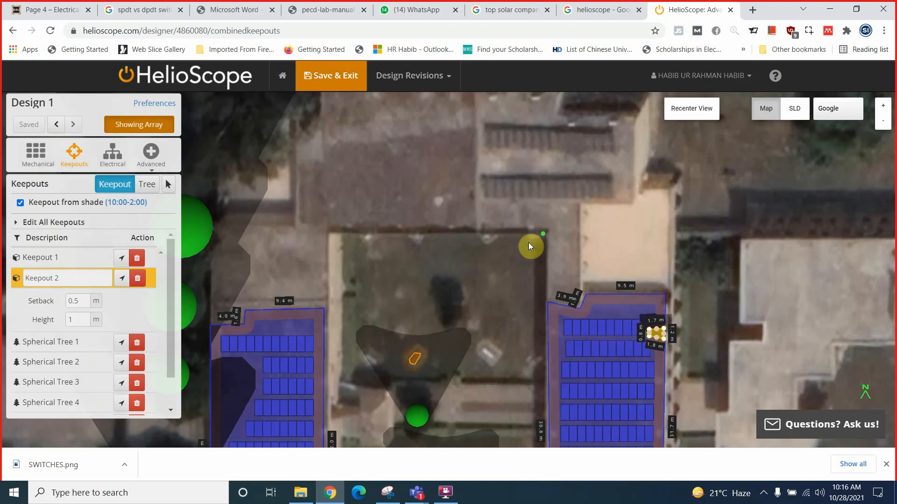
pyautogui.moveTo(457, 272); pyautogui.dragTo(449, 203)
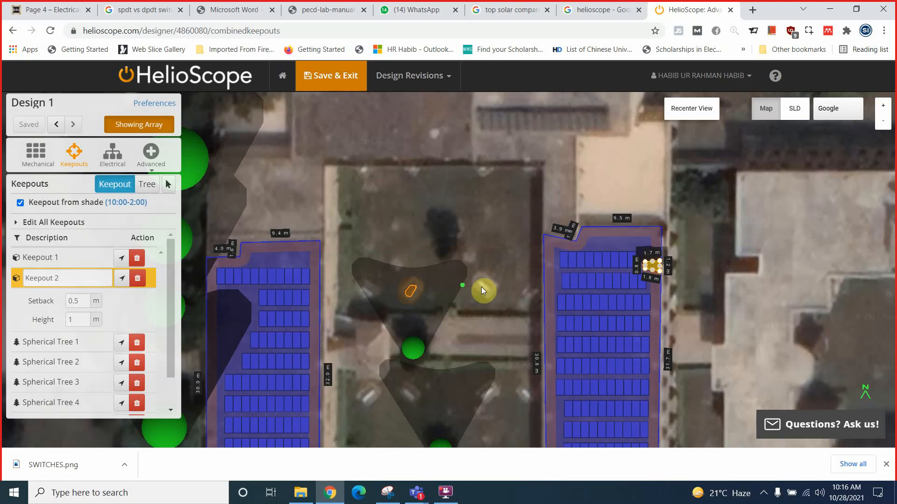
pyautogui.moveTo(491, 302); pyautogui.dragTo(503, 228)
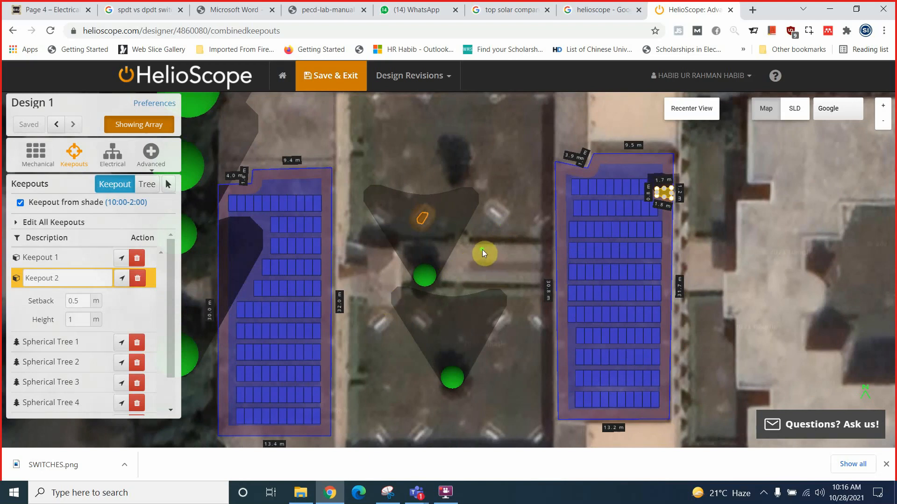
pyautogui.moveTo(530, 298); pyautogui.dragTo(531, 279)
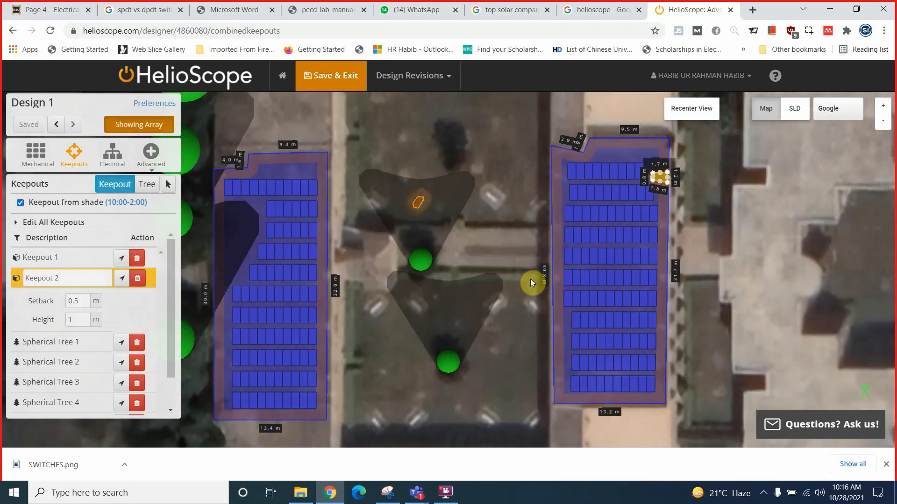
pyautogui.moveTo(381, 262)
pyautogui.mouseDown()
pyautogui.moveTo(467, 248)
pyautogui.moveTo(395, 250)
pyautogui.mouseUp()
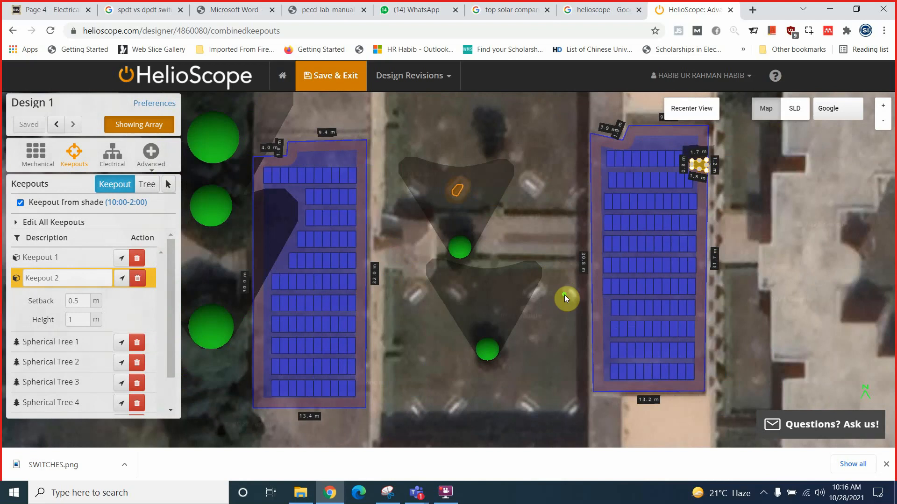
# Step: Save and exit the design, return to the complete project listing and start a new project
pyautogui.click(312, 83)
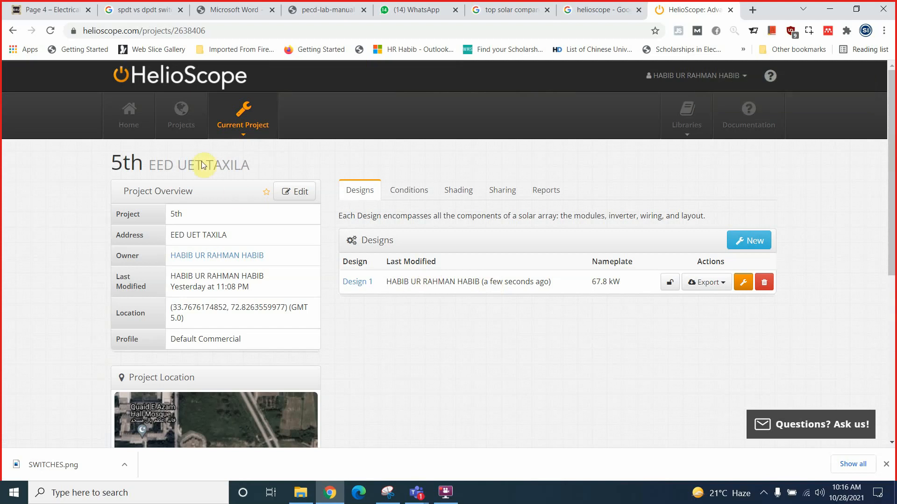
pyautogui.click(182, 122)
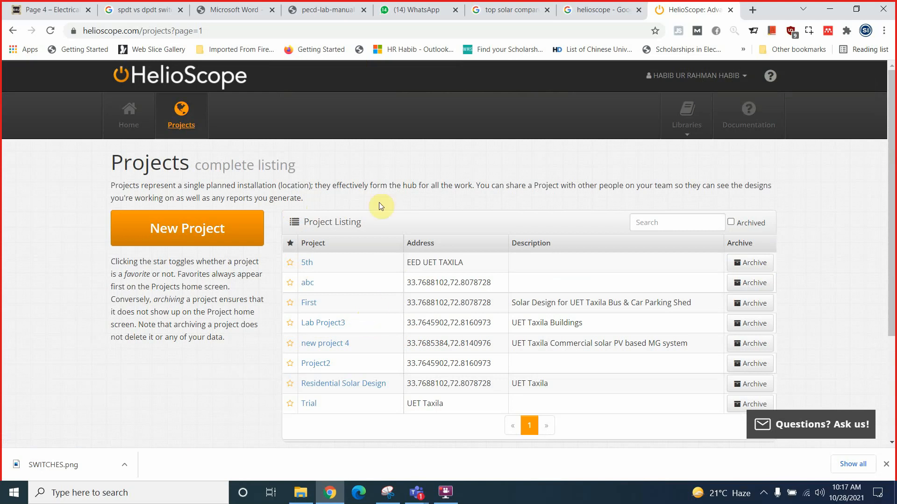
pyautogui.click(194, 239)
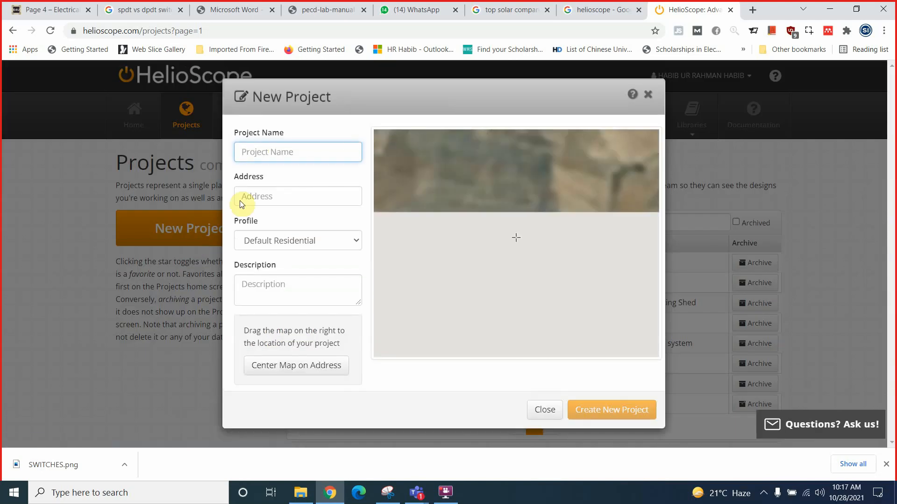
pyautogui.click(281, 150)
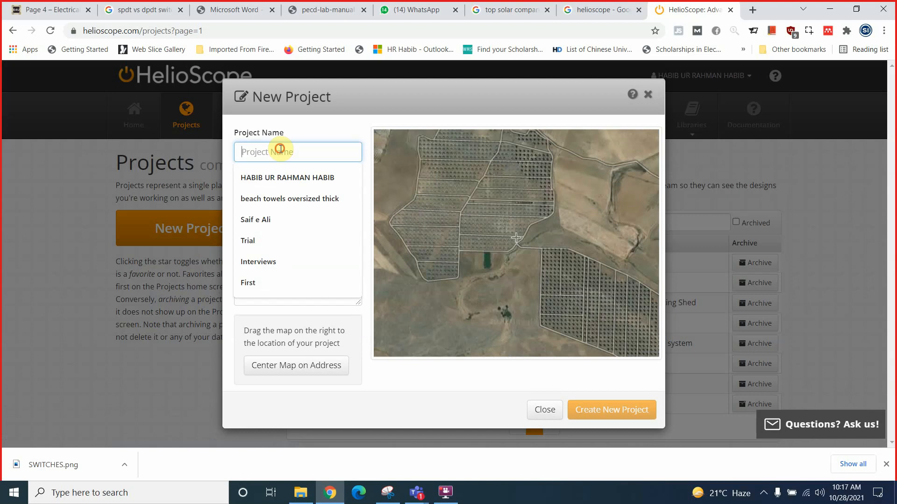
pyautogui.write('Student')
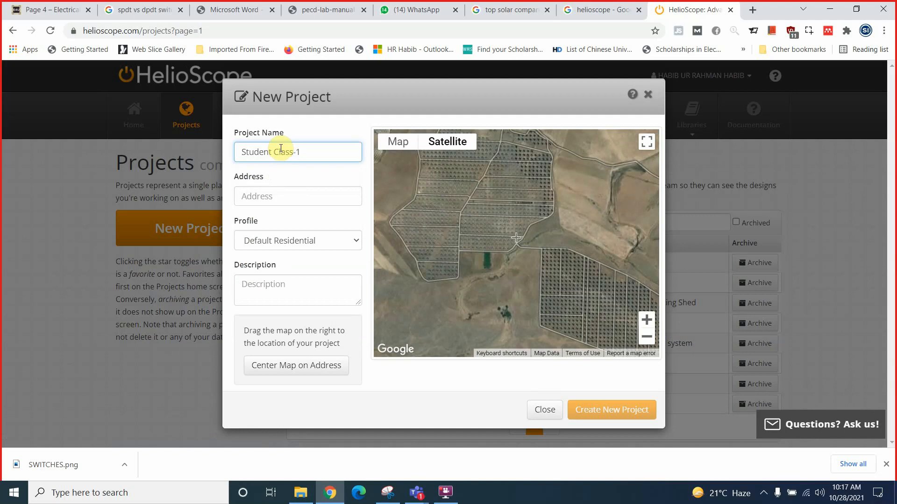
pyautogui.write('Class-1')
# Step: Name the new project "Designing Solar System for UET Taxila" and open its address for entry
pyautogui.moveTo(307, 152); pyautogui.dragTo(238, 150)
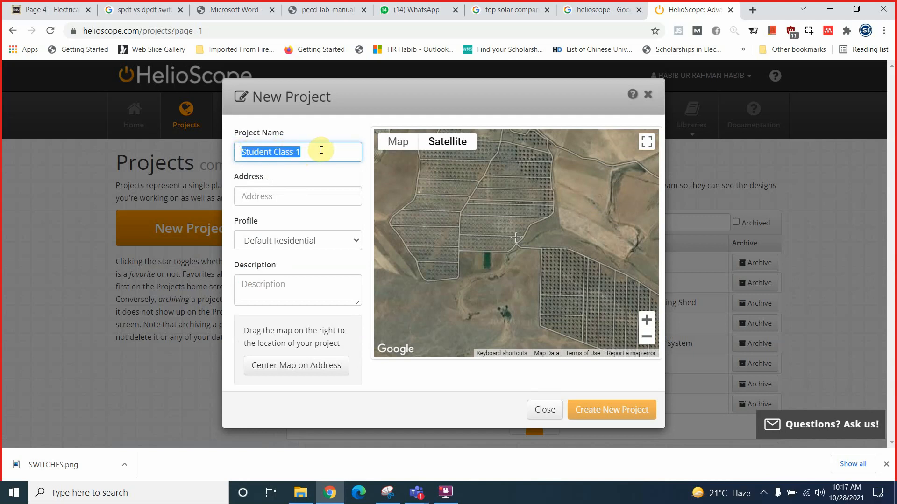
pyautogui.write('Designing')
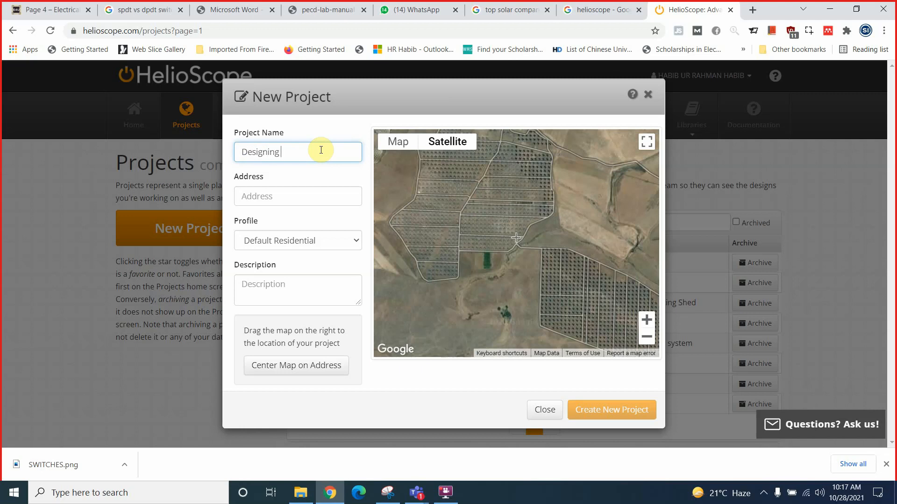
pyautogui.write(' Solar System for UET Taxila')
pyautogui.click(301, 200)
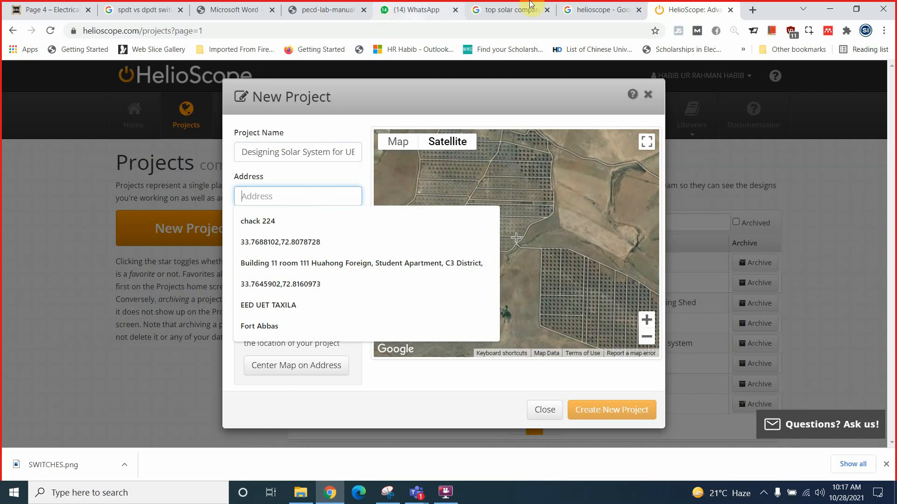
# Step: Switch to the Google search page and look up "uet taxila coordinates" to read the university's latitude and longitude
pyautogui.click(607, 9)
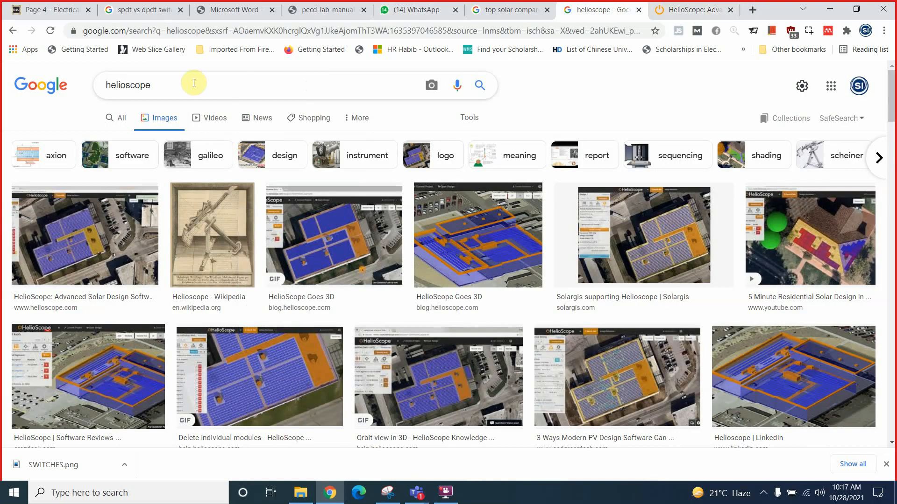
pyautogui.click(123, 119)
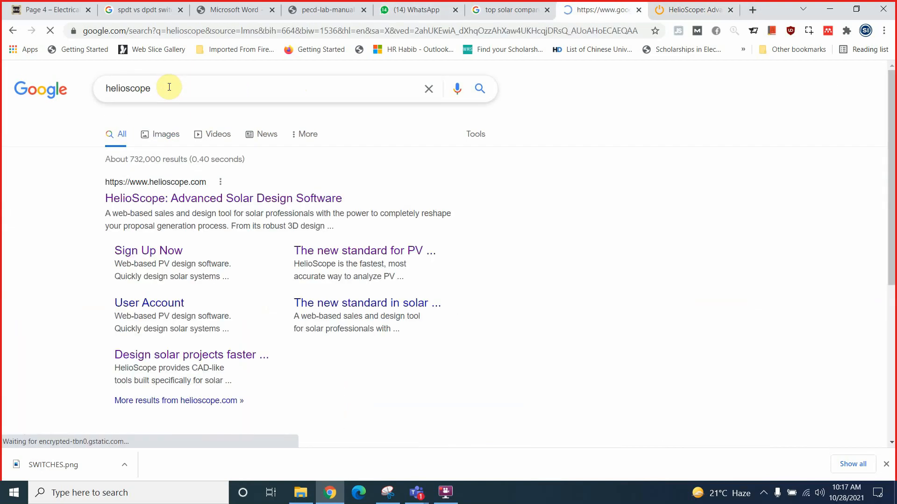
pyautogui.moveTo(169, 87); pyautogui.dragTo(73, 90)
pyautogui.write('uet taxila')
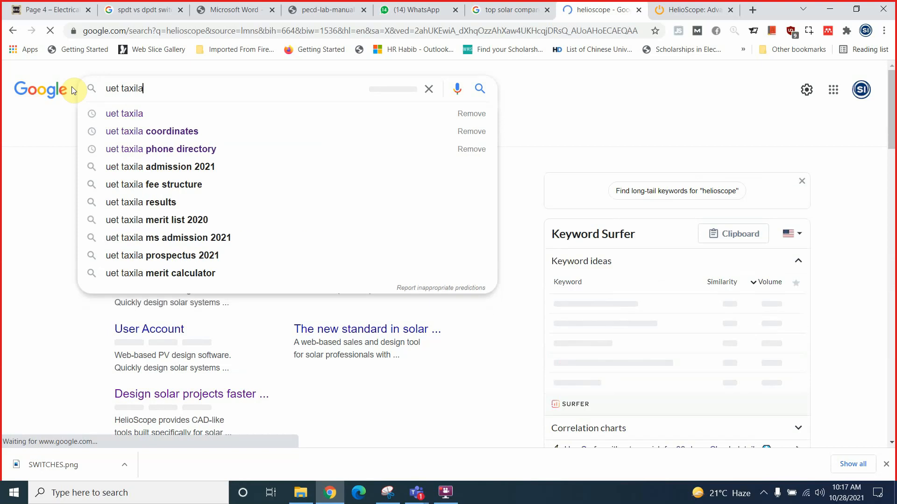
pyautogui.click(150, 131)
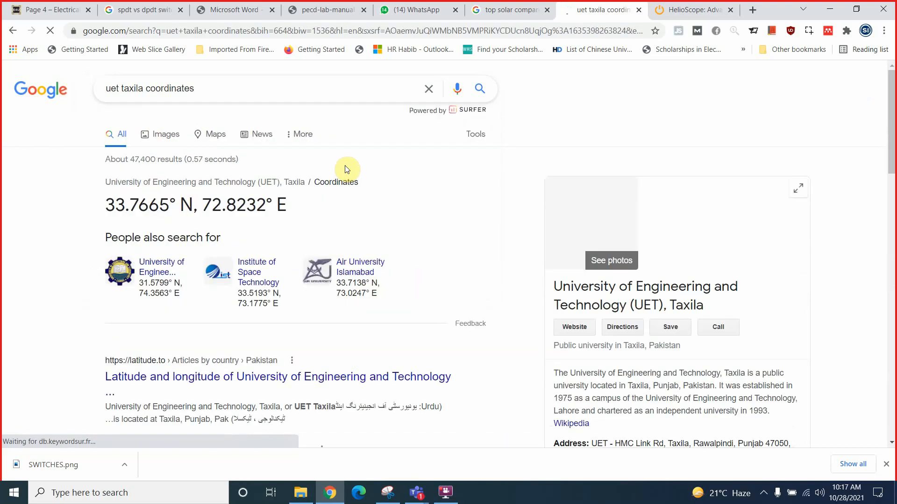
pyautogui.moveTo(188, 205); pyautogui.dragTo(130, 205)
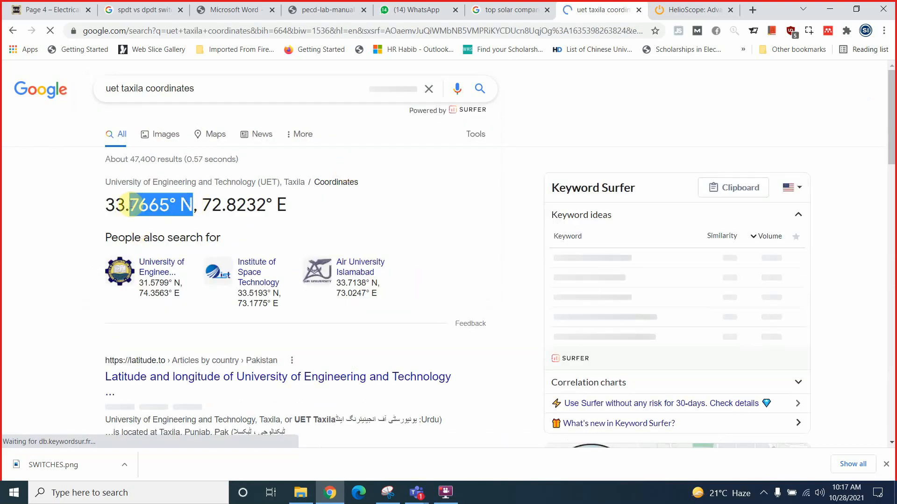
pyautogui.click(190, 209)
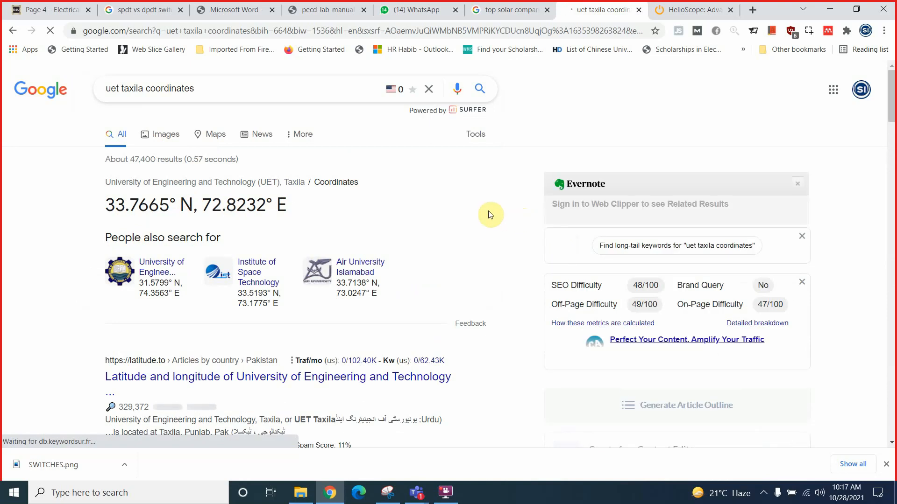
# Step: Open directions to the University of Engineering and Technology, Taxila in Google Maps and copy the coordinates 33.7645902,72.8160973 from the web address
pyautogui.scroll(-3, 514, 213)
pyautogui.scroll(-7, 524, 266)
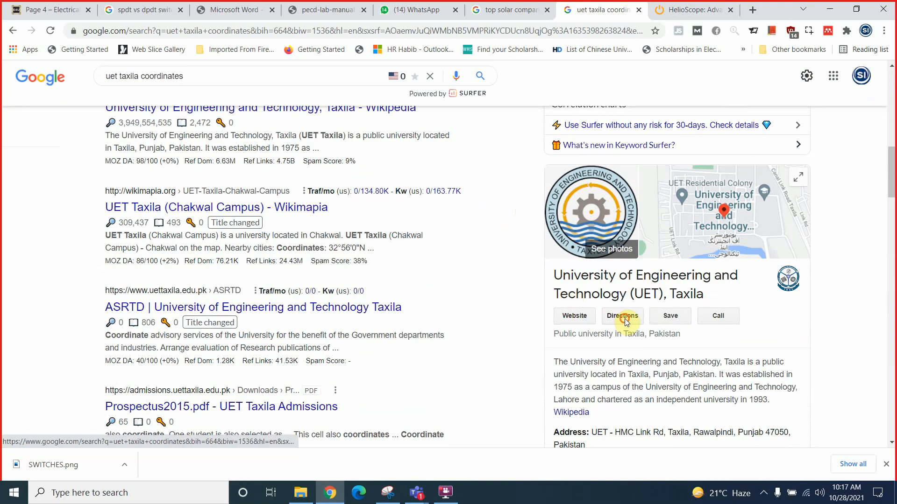
pyautogui.click(624, 319)
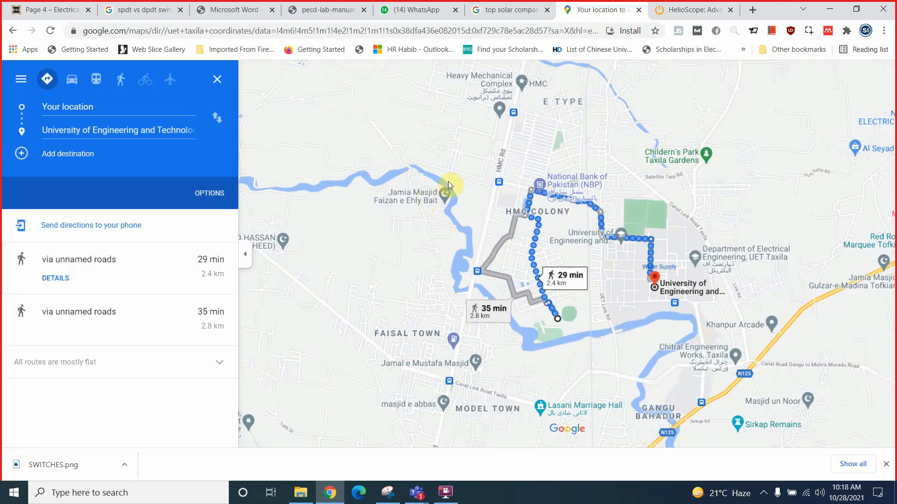
pyautogui.click(406, 31)
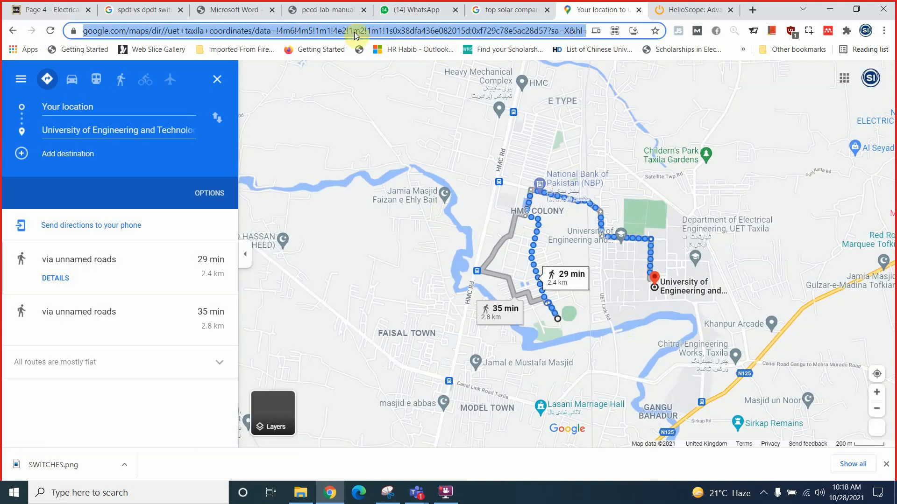
pyautogui.click(177, 32)
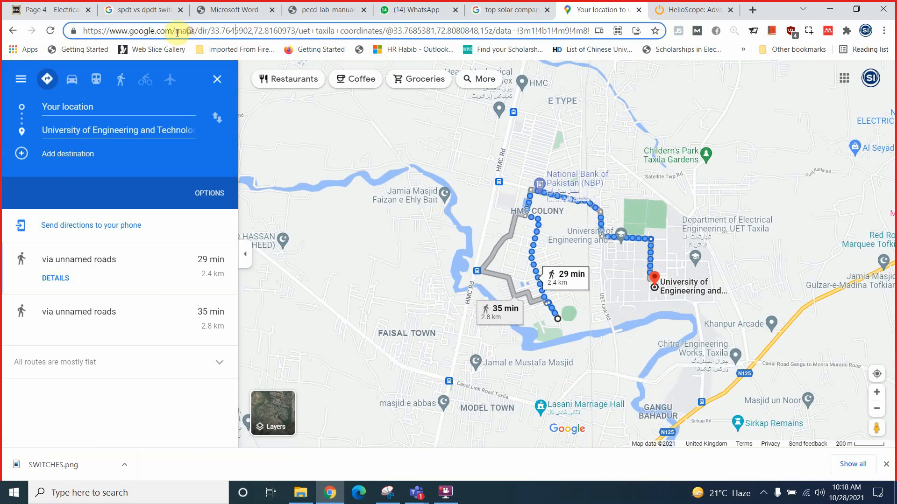
pyautogui.moveTo(211, 31); pyautogui.dragTo(297, 30)
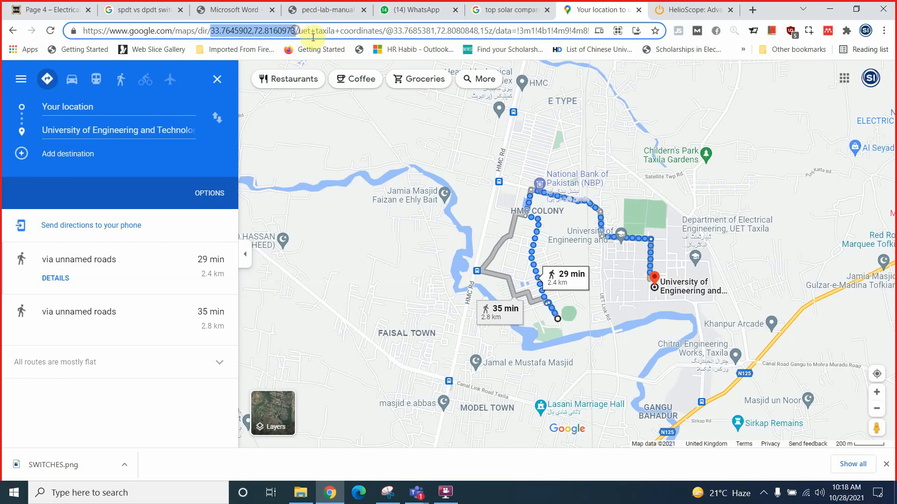
pyautogui.rightClick(281, 31)
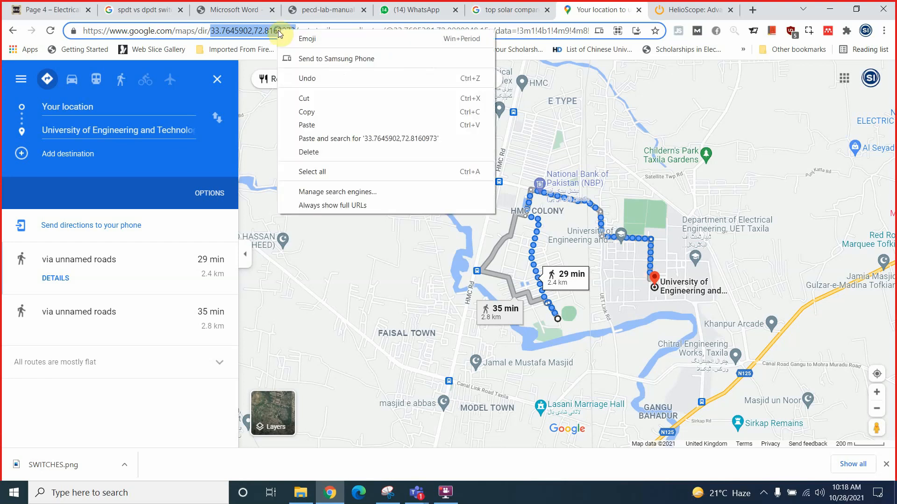
pyautogui.click(319, 109)
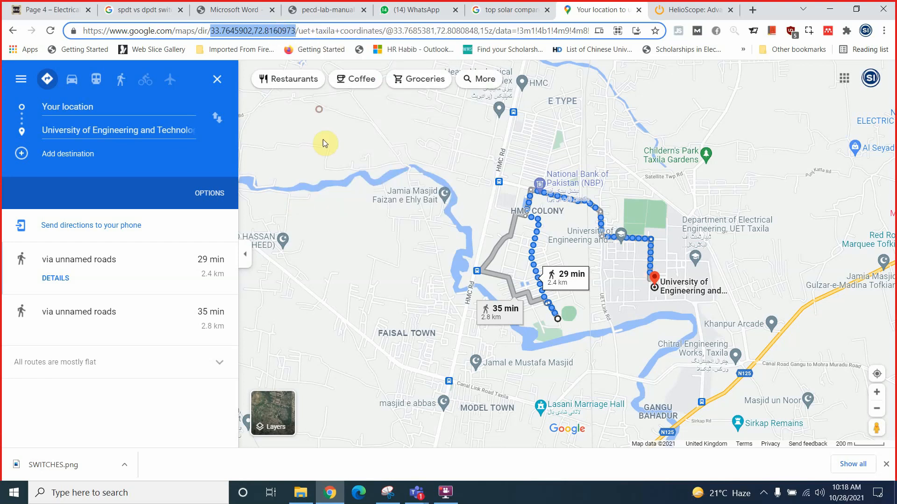
# Step: Return to the Google results for the university's coordinates and read its latitude and longitude again
pyautogui.click(689, 9)
pyautogui.click(583, 13)
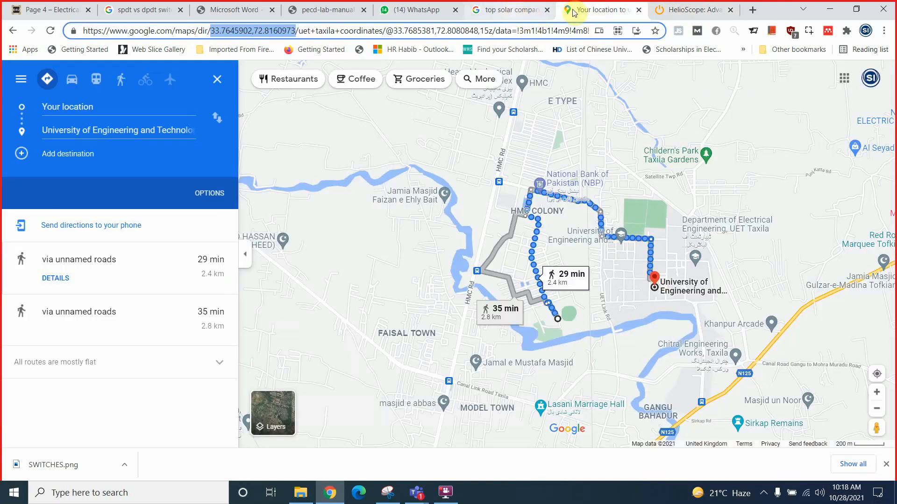
pyautogui.click(13, 30)
pyautogui.scroll(5, 206, 240)
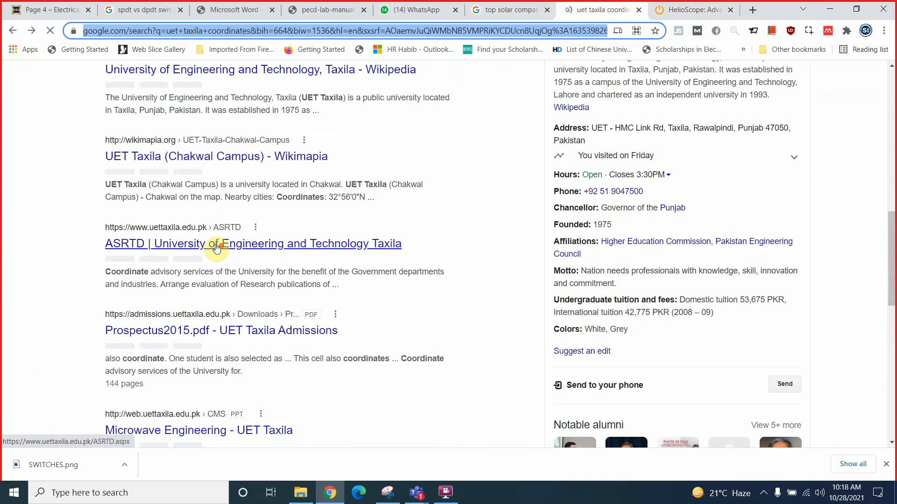
pyautogui.scroll(4, 216, 248)
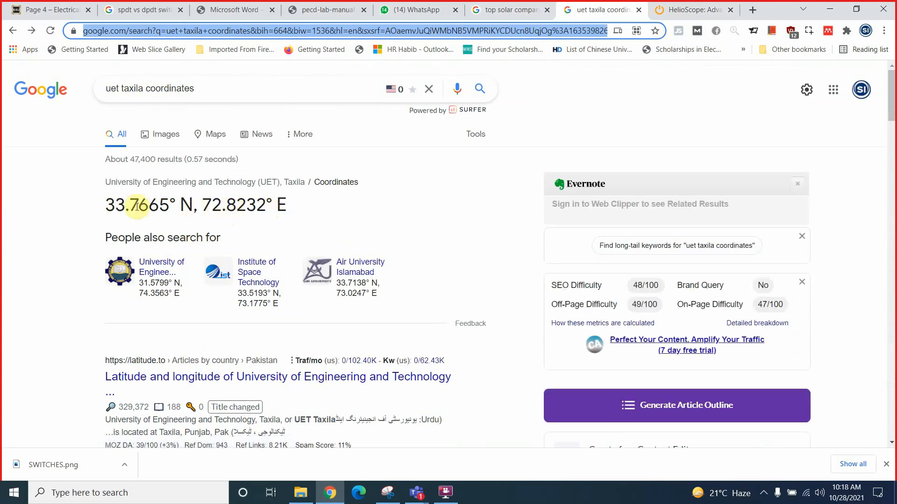
pyautogui.click(173, 201)
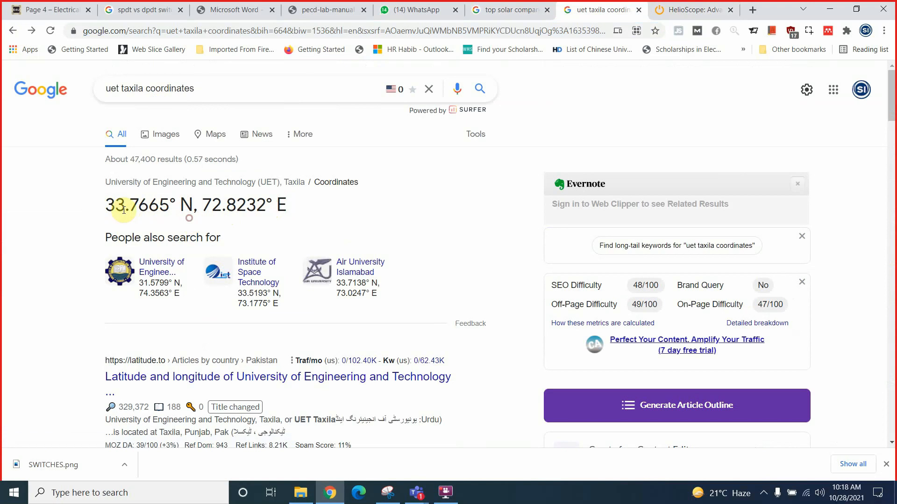
# Step: Switch to HelioScope and set the new project's address to 33.7645902,72.8160973 and its profile to Default Commercial
pyautogui.click(676, 10)
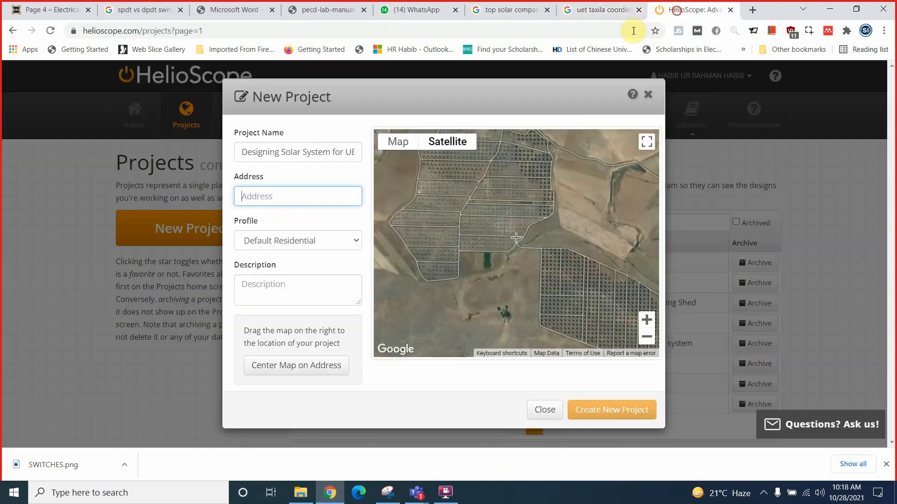
pyautogui.click(274, 199)
pyautogui.rightClick(275, 198)
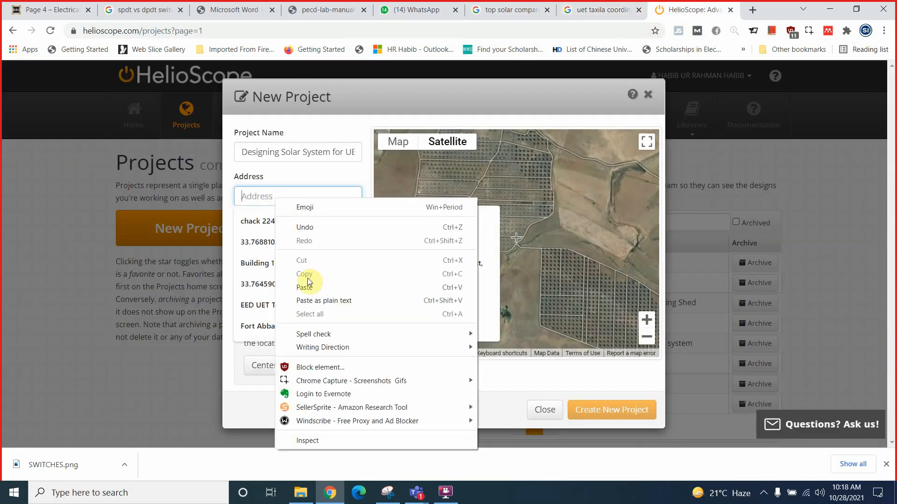
pyautogui.click(249, 280)
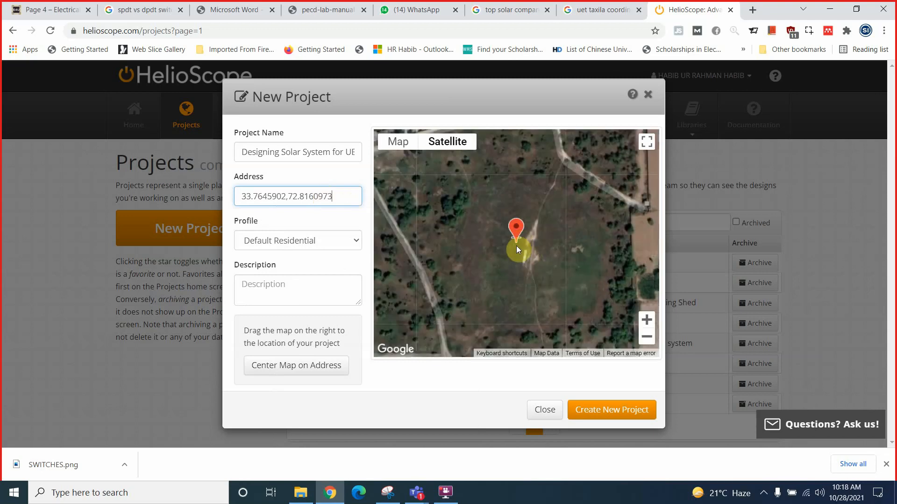
pyautogui.click(321, 245)
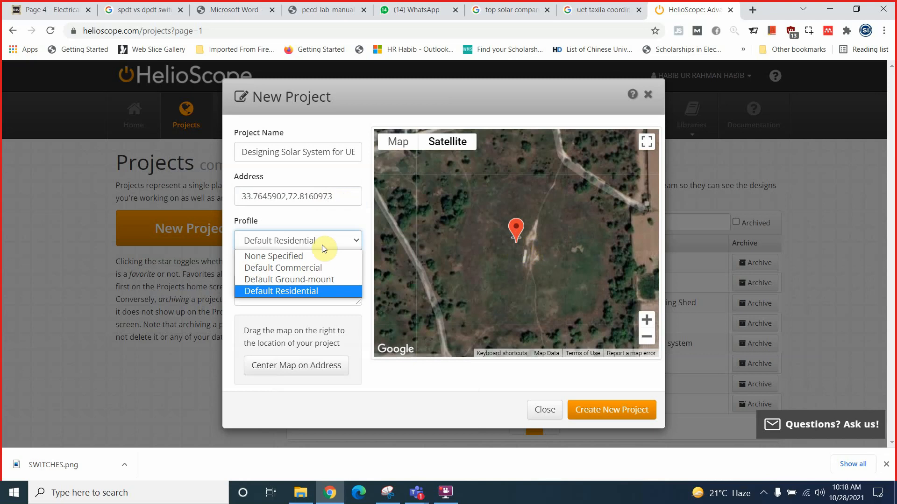
pyautogui.click(302, 269)
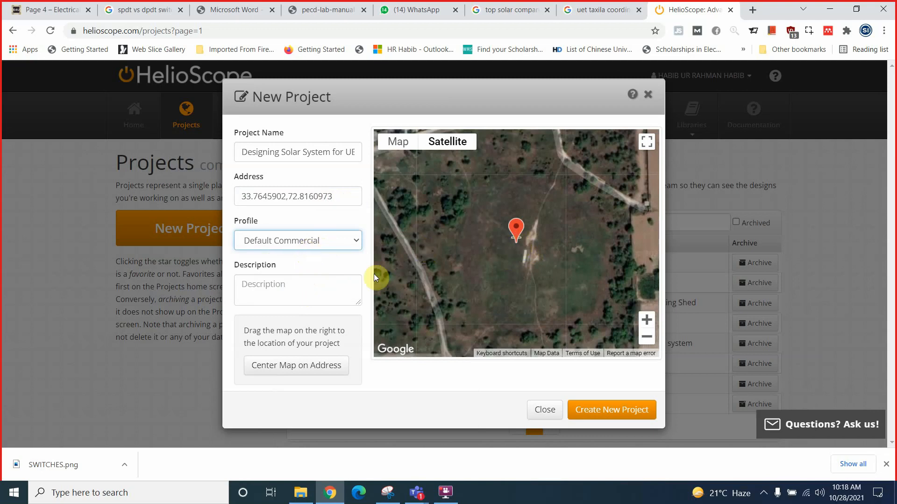
# Step: Enter the project description "Main Vehicle Parking of UET Taxila"
pyautogui.click(293, 292)
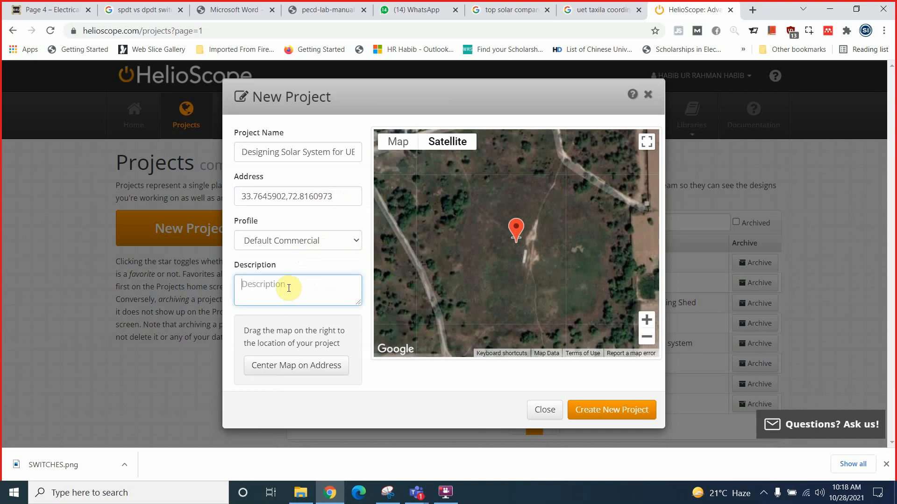
pyautogui.write('EED')
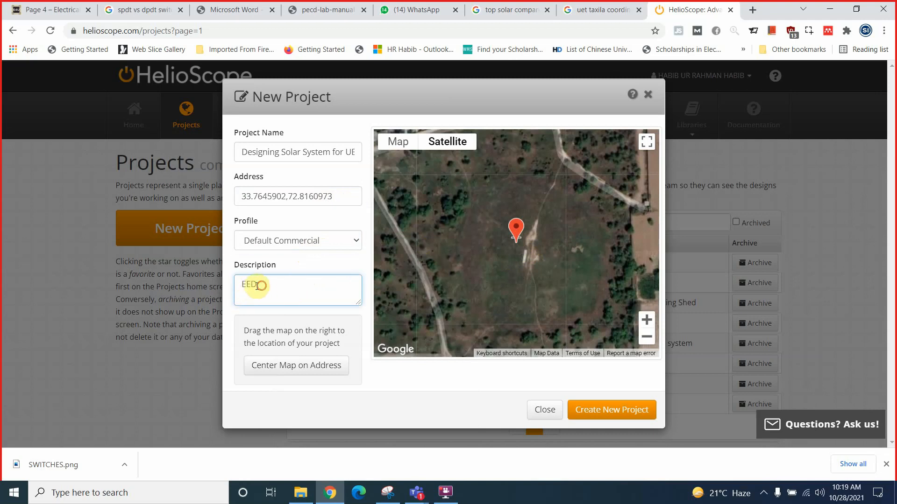
pyautogui.moveTo(258, 285); pyautogui.dragTo(236, 286)
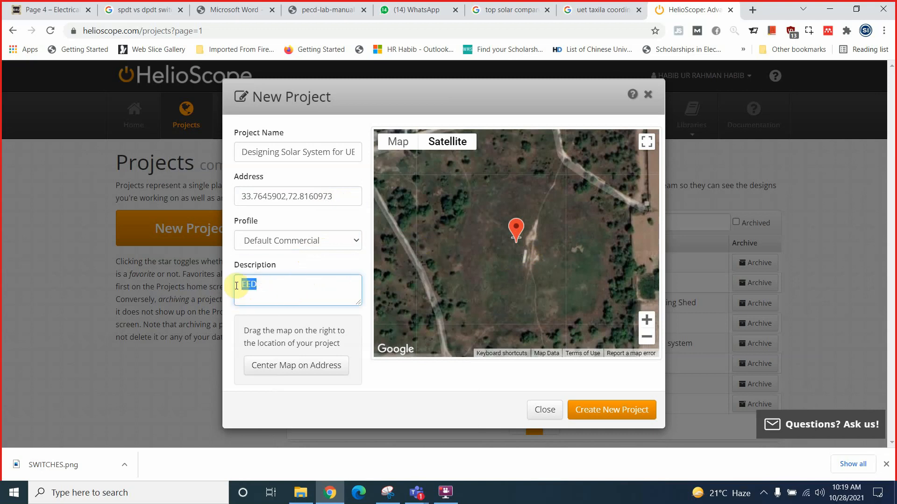
pyautogui.write('Transport')
pyautogui.click(240, 286)
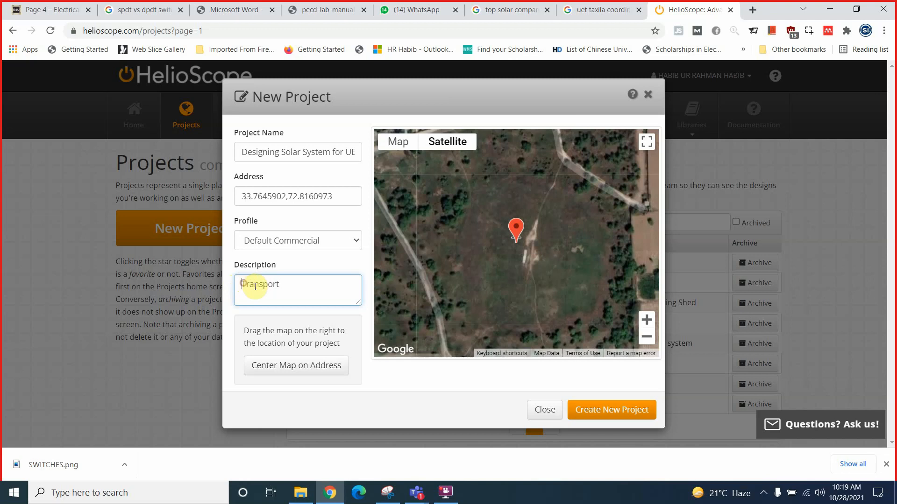
pyautogui.write('Main Parking ')
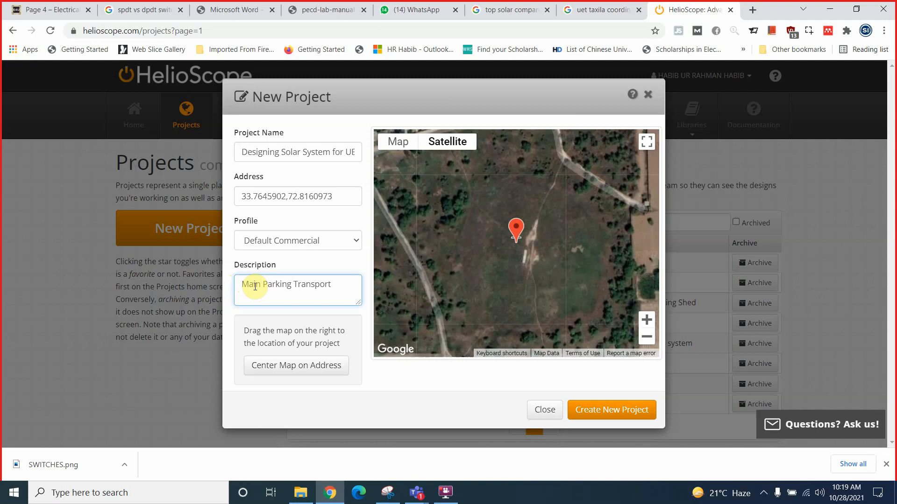
pyautogui.write('of')
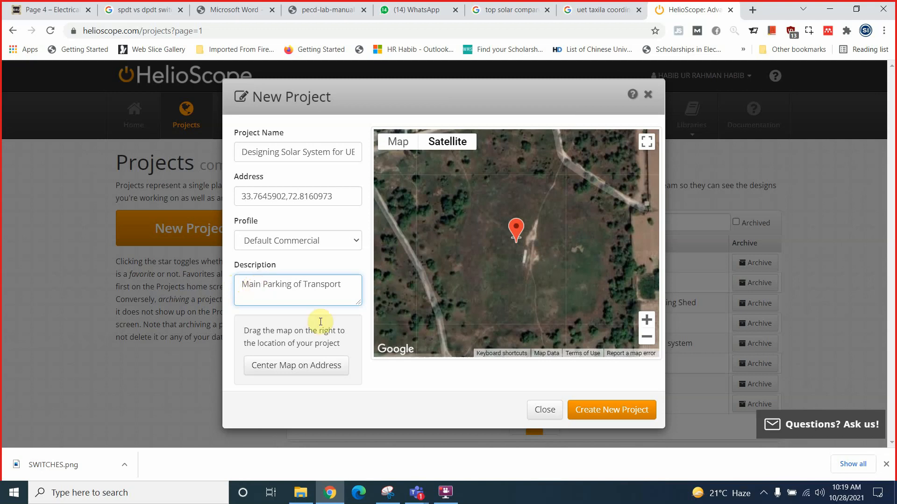
pyautogui.moveTo(344, 284); pyautogui.dragTo(304, 284)
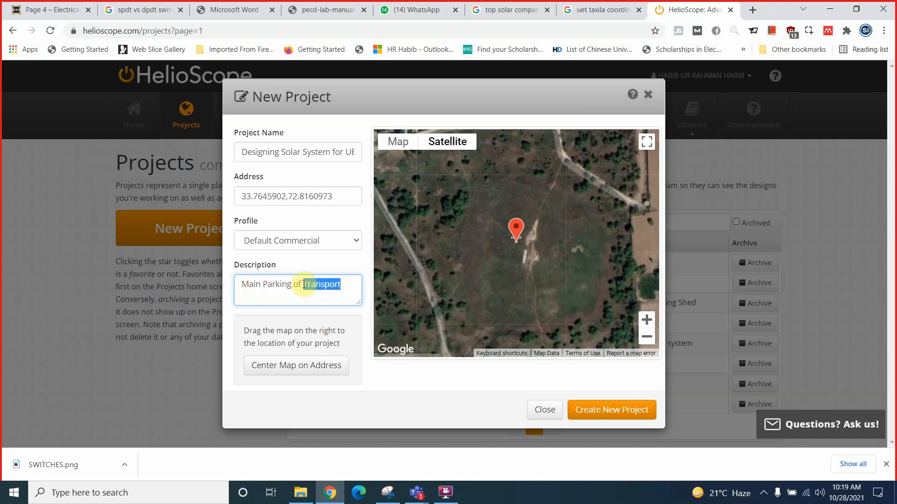
pyautogui.write('UET Taxila')
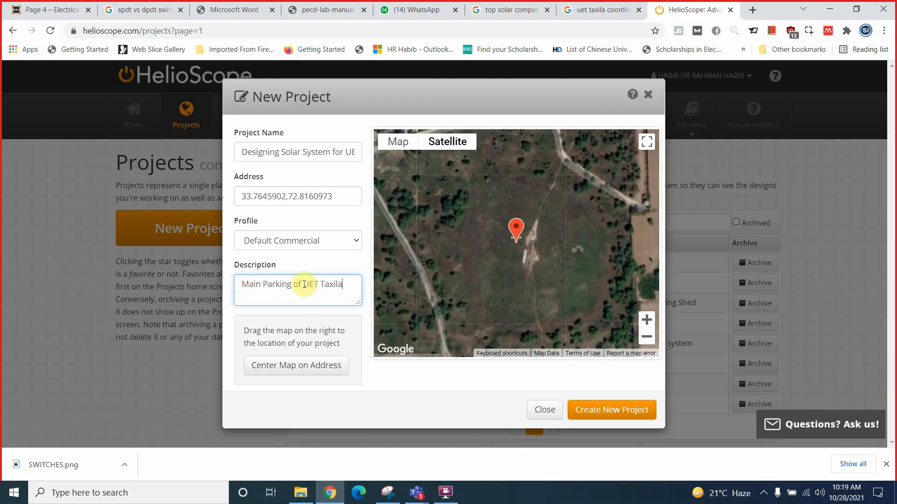
pyautogui.click(264, 285)
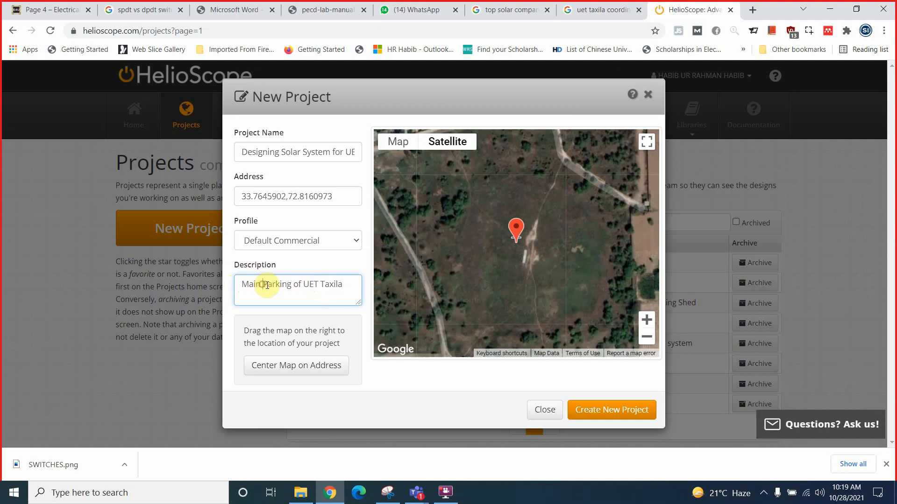
pyautogui.write('Vehicle')
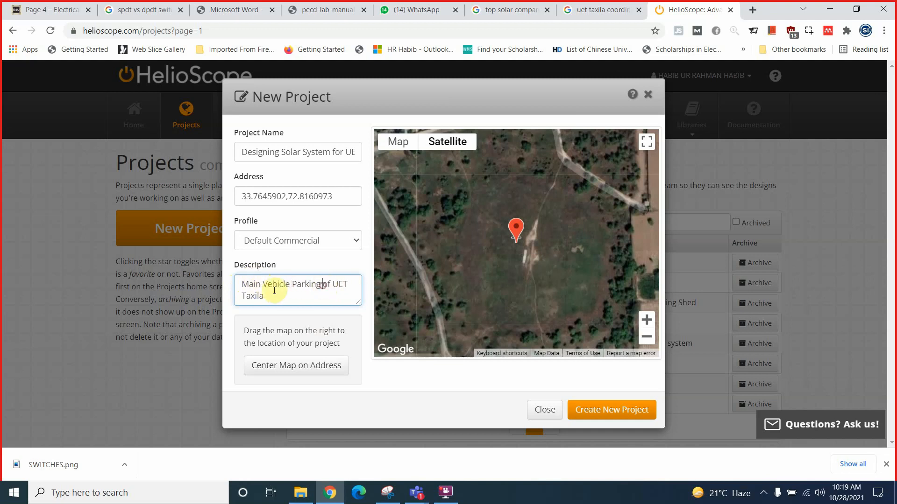
# Step: Add "Solar PV system Design for" at the beginning of the project description
pyautogui.click(245, 285)
pyautogui.write('Solar')
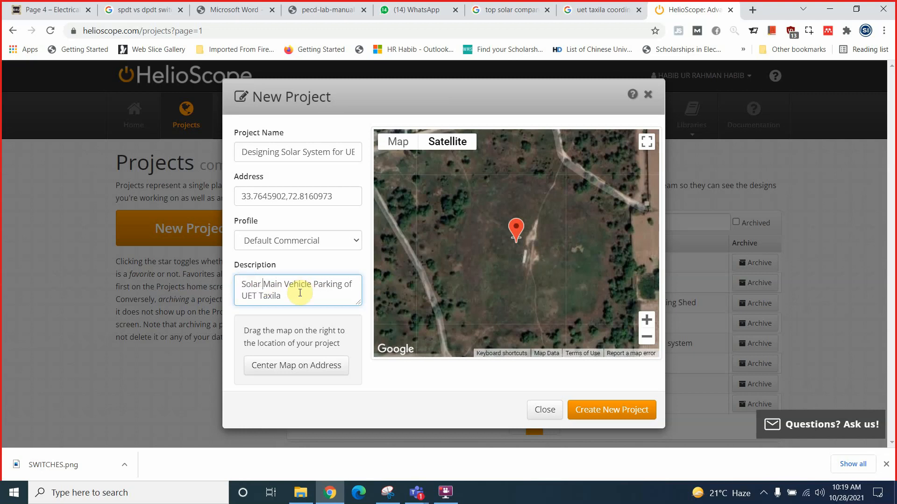
pyautogui.write(' PV system')
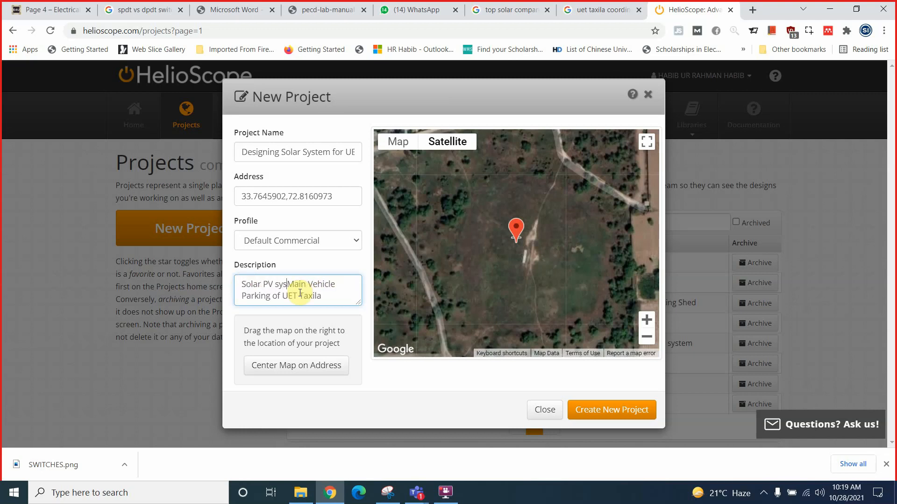
pyautogui.write(' Desing')
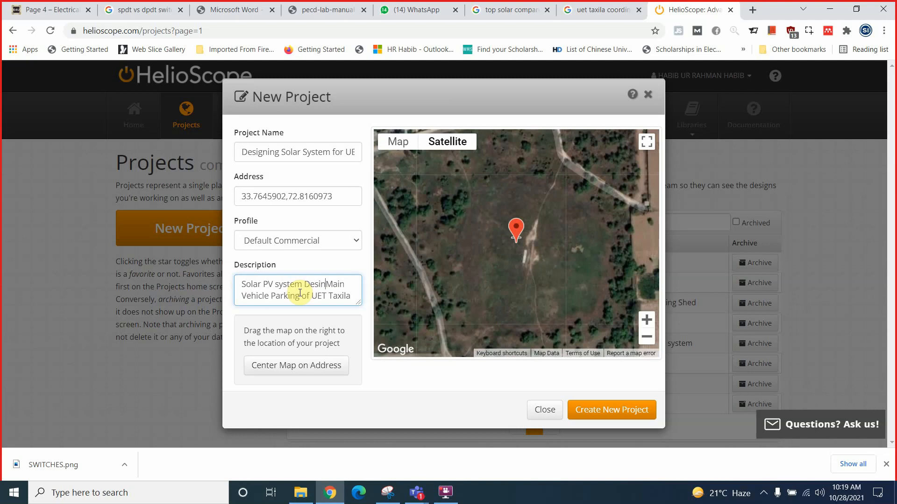
pyautogui.press('BackSpace')
pyautogui.press('BackSpace')
pyautogui.press('BackSpace')
pyautogui.write('gn for')
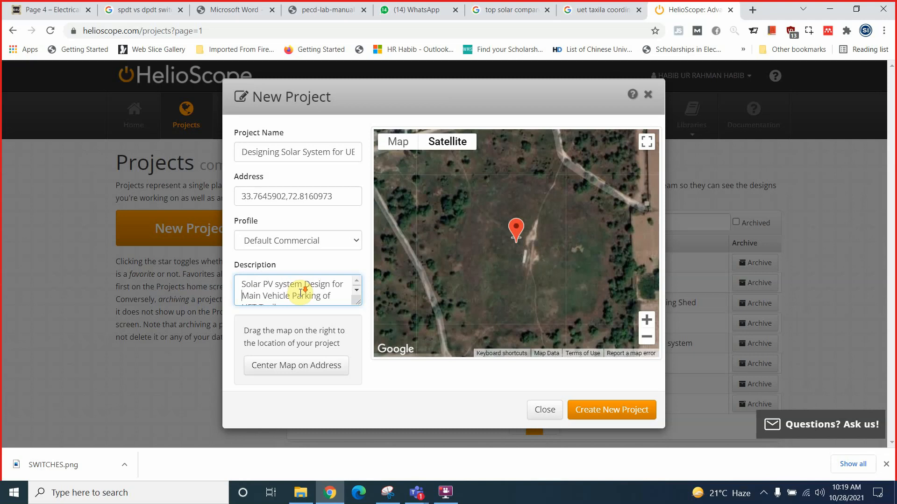
pyautogui.scroll(-1, 300, 293)
pyautogui.click(286, 295)
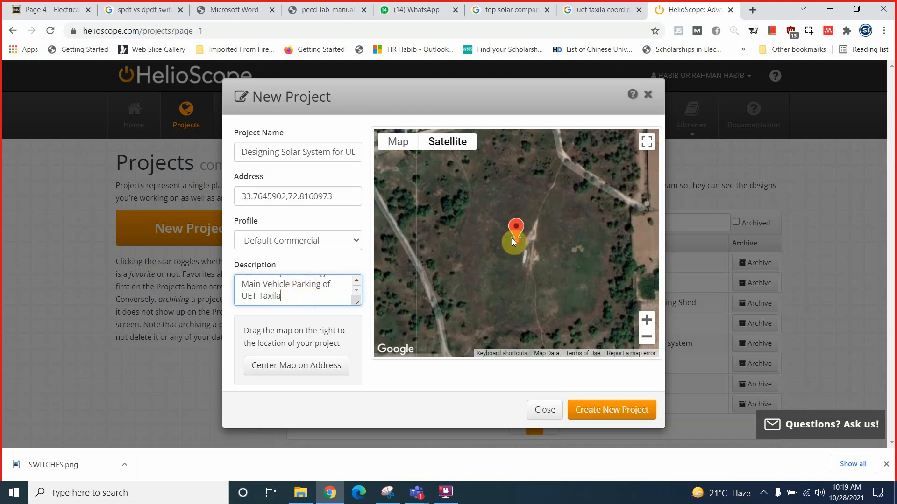
# Step: Check the marked site up close on the satellite map and create the new project
pyautogui.scroll(2, 519, 250)
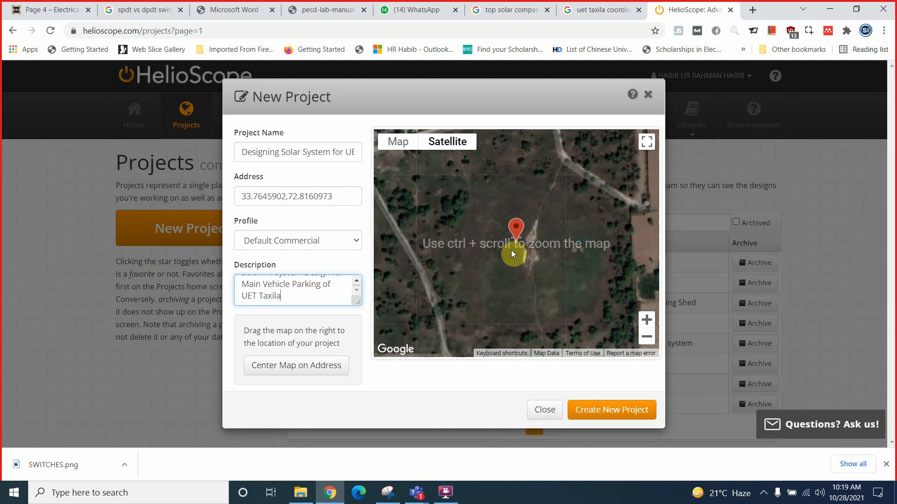
pyautogui.scroll(1, 514, 246)
pyautogui.keyDown('ctrl'); pyautogui.scroll(3, 514, 245); pyautogui.keyUp('ctrl')
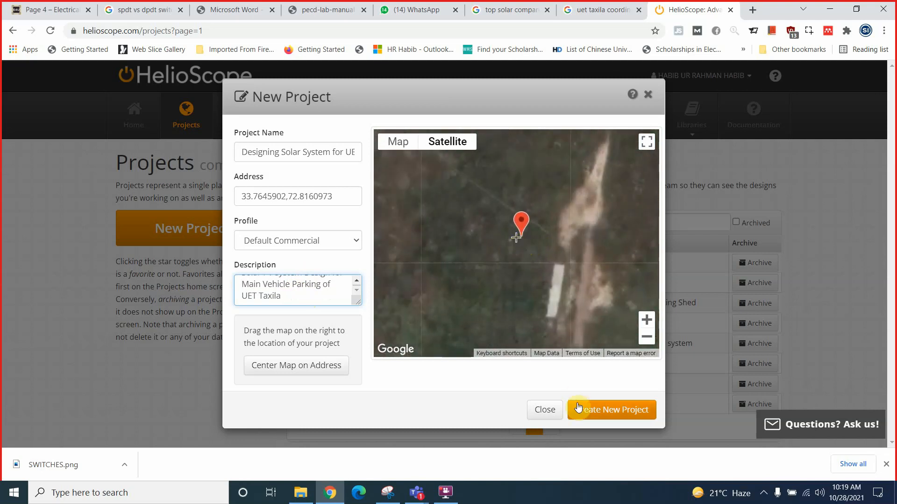
pyautogui.click(605, 410)
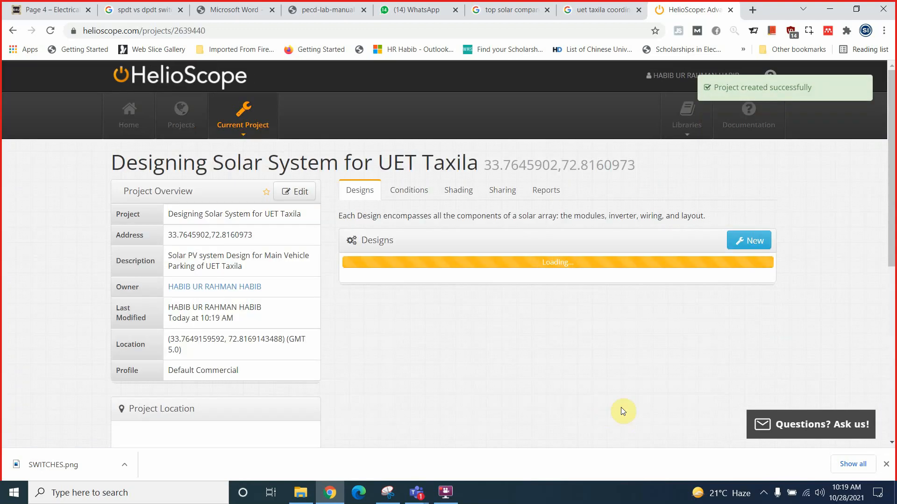
# Step: Add a new design named "Design 1" to the project without cloning an existing design
pyautogui.click(749, 242)
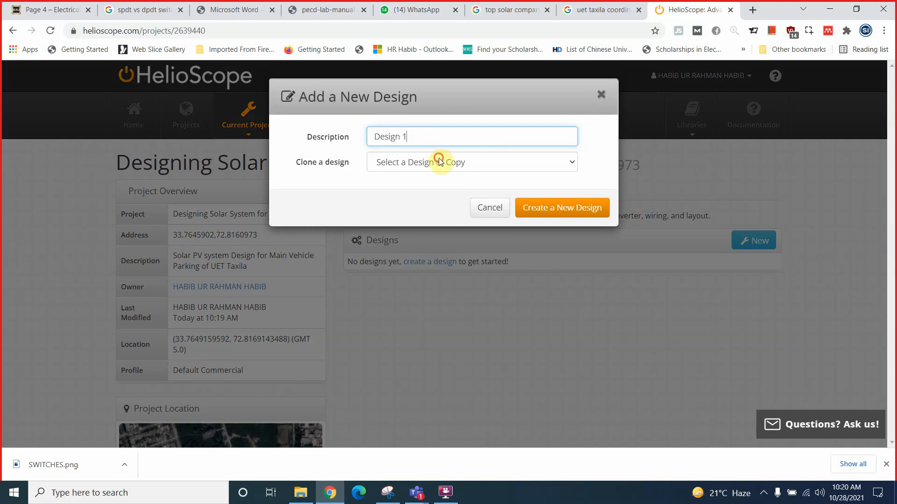
pyautogui.click(441, 160)
pyautogui.click(434, 142)
pyautogui.click(525, 207)
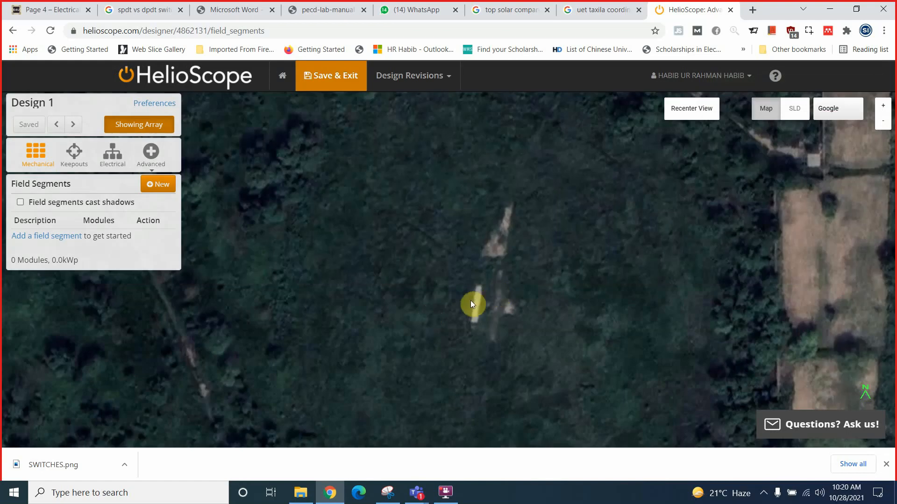
# Step: Compare the site's imagery up close using the Bing, Google Street and Nearmap map sources
pyautogui.scroll(1, 480, 284)
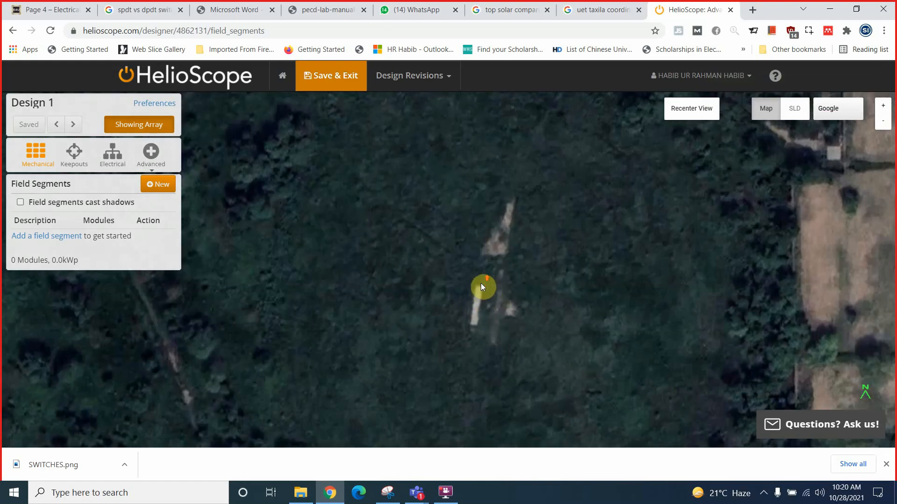
pyautogui.scroll(1, 480, 287)
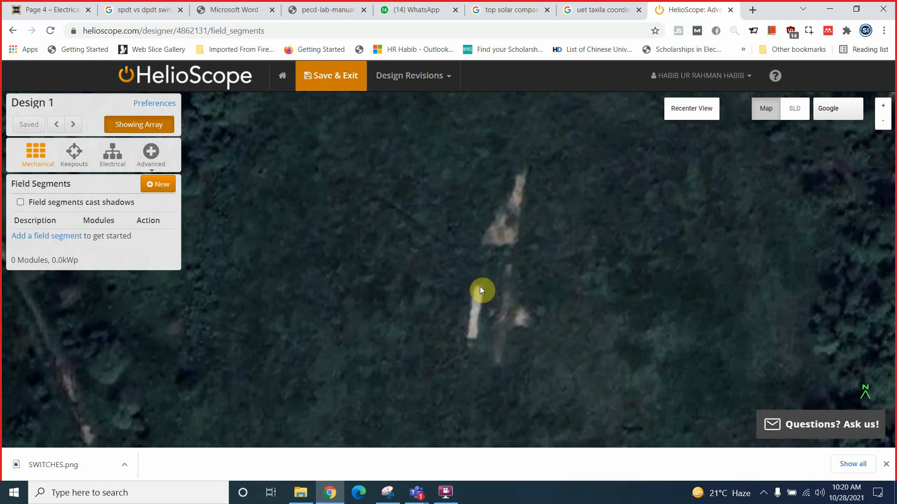
pyautogui.scroll(1, 481, 298)
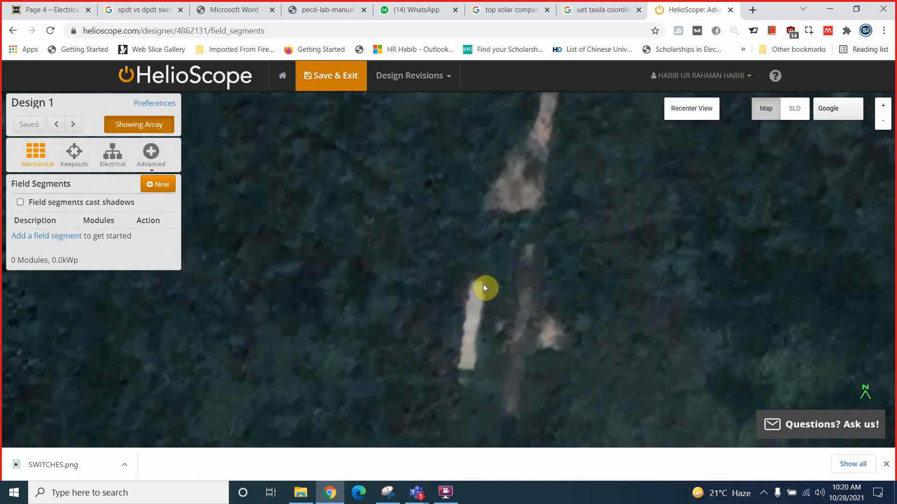
pyautogui.scroll(1, 484, 283)
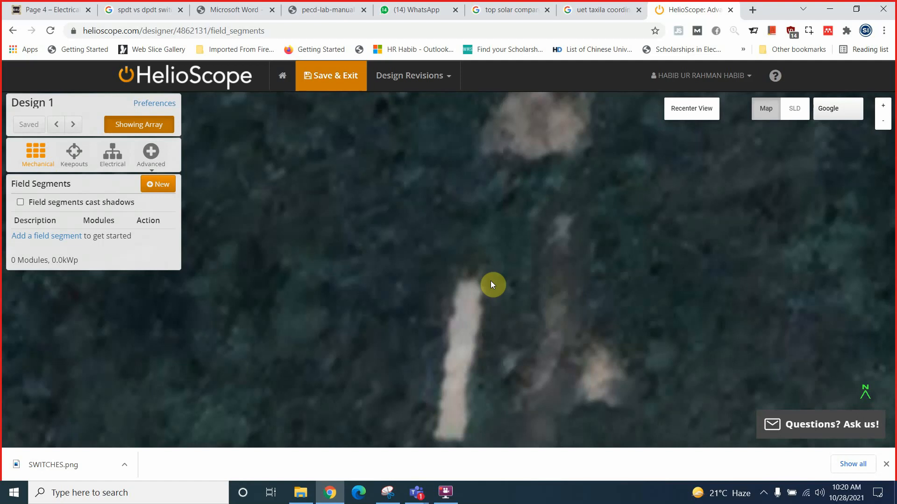
pyautogui.click(834, 112)
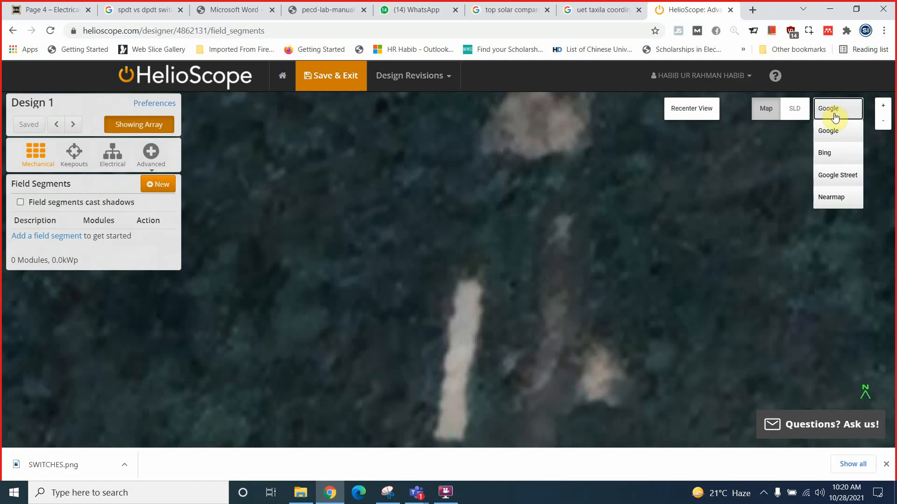
pyautogui.click(831, 156)
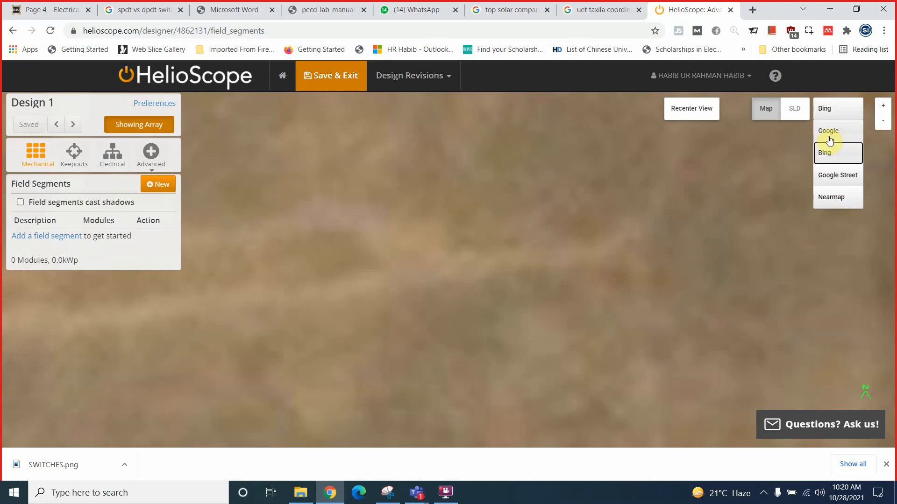
pyautogui.click(835, 132)
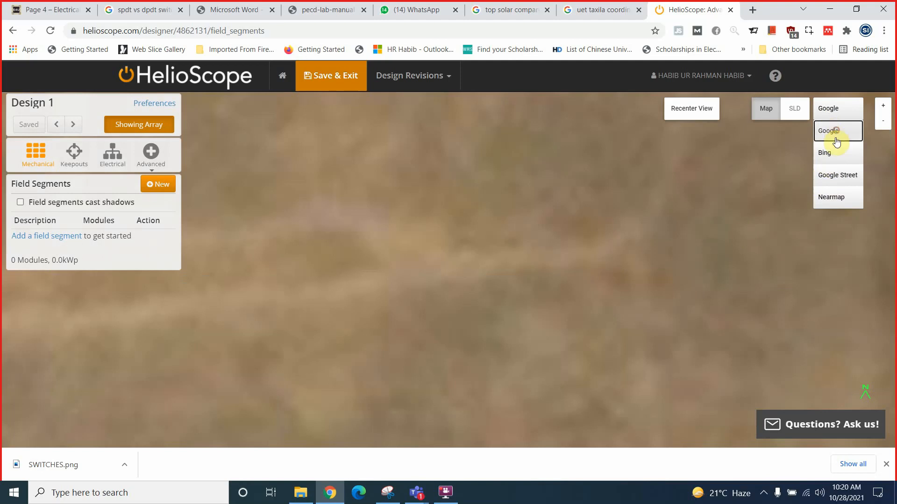
pyautogui.click(834, 180)
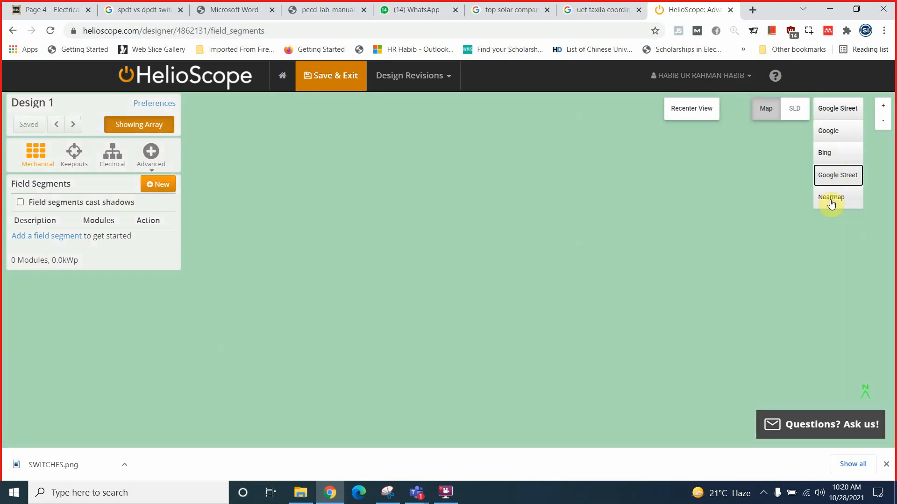
pyautogui.click(831, 200)
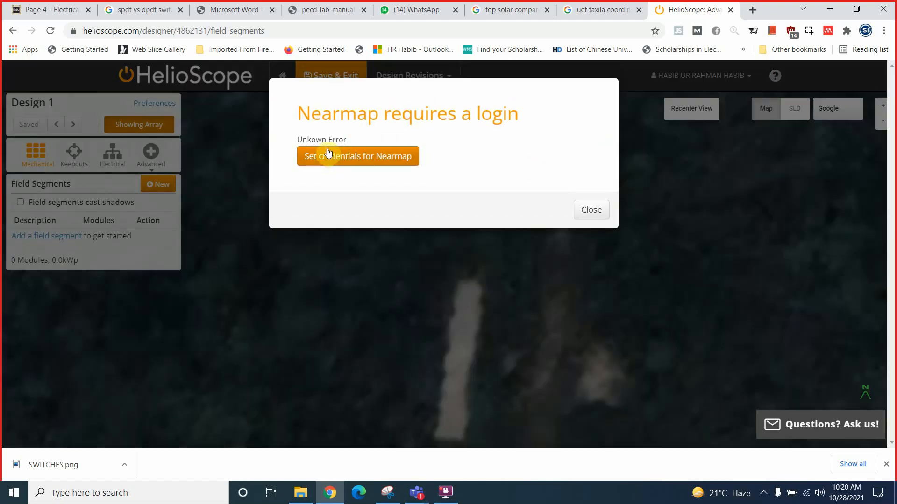
pyautogui.click(589, 211)
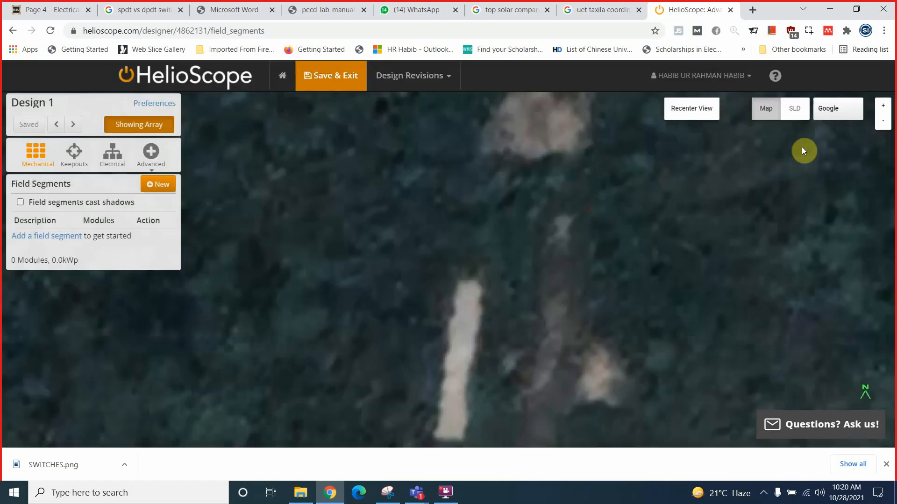
# Step: Select Google as the map imagery source for the design
pyautogui.click(836, 117)
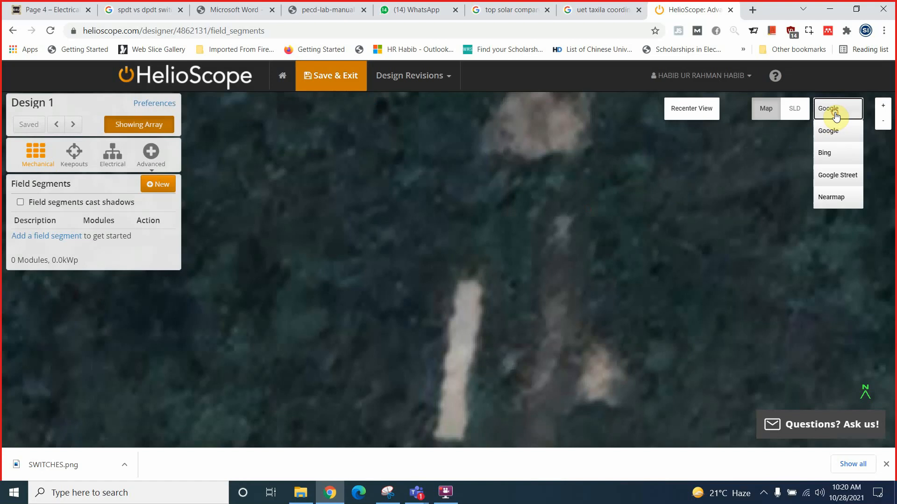
pyautogui.click(457, 323)
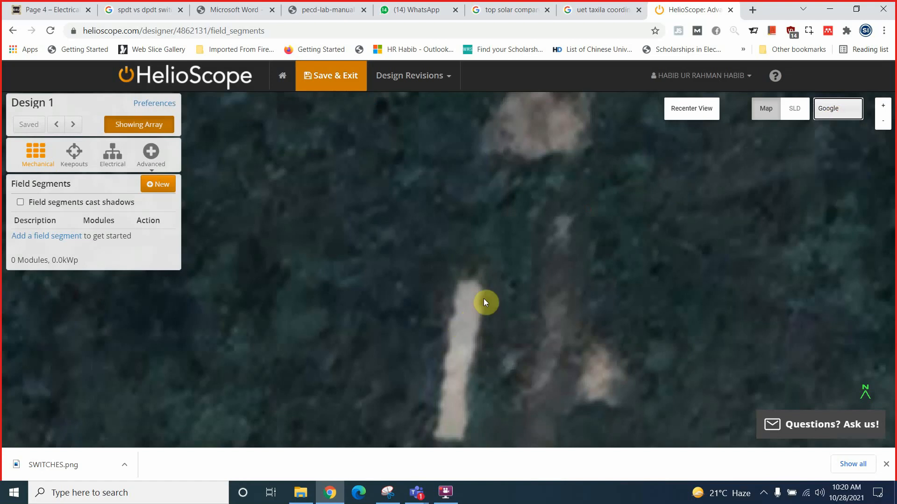
pyautogui.click(834, 112)
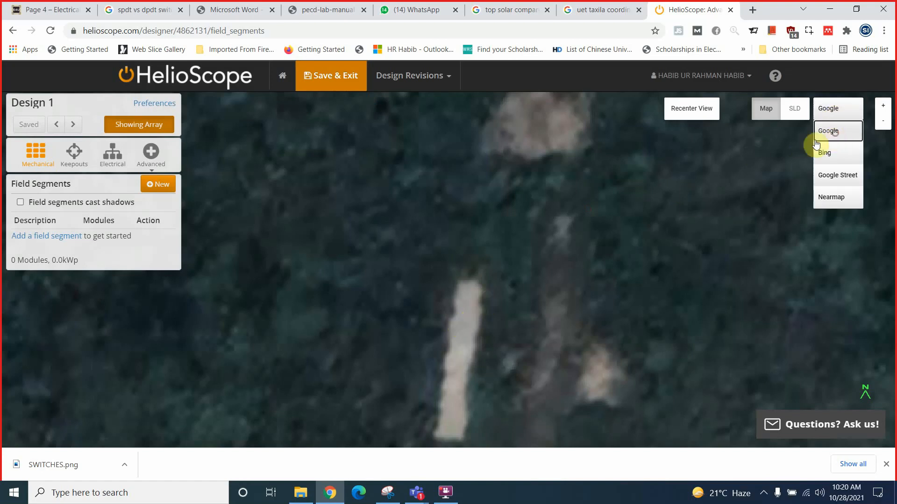
pyautogui.click(455, 320)
# Step: Examine the bare strip at the marked site up close and its wider surroundings on the satellite map
pyautogui.scroll(2, 486, 327)
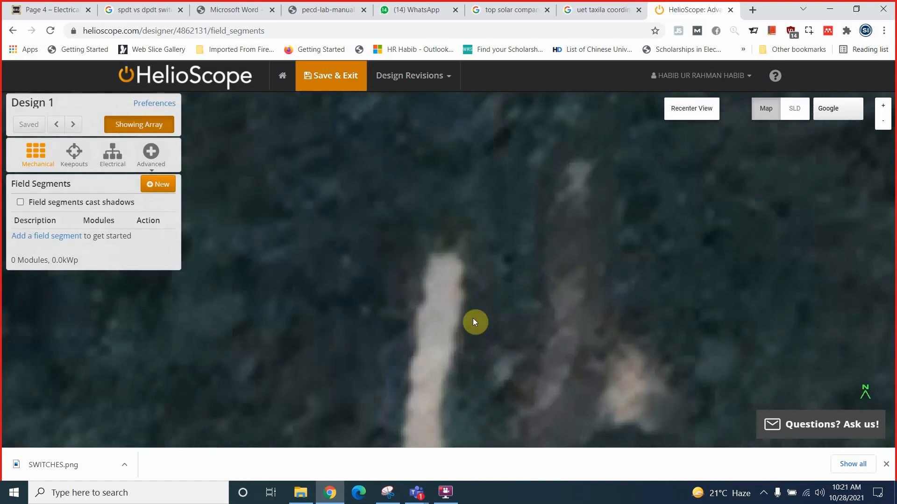
pyautogui.scroll(-1, 471, 311)
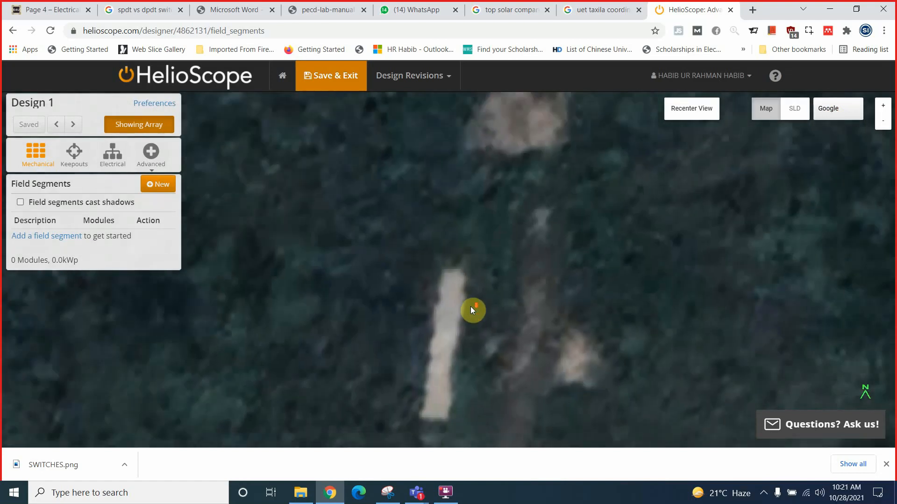
pyautogui.scroll(-2, 471, 306)
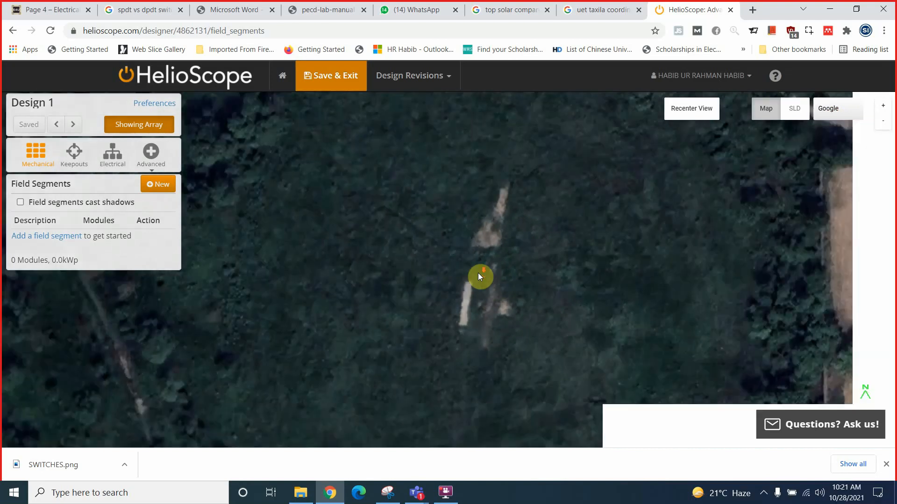
pyautogui.scroll(-1, 478, 275)
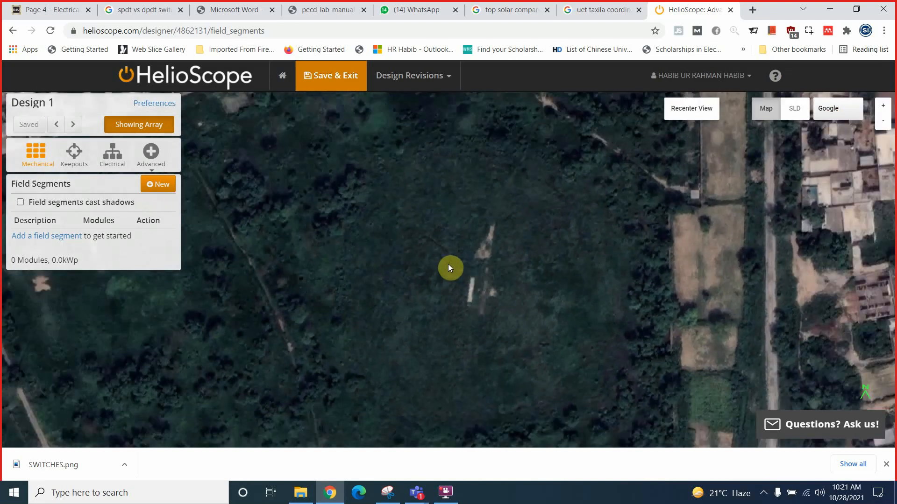
pyautogui.scroll(-2, 448, 267)
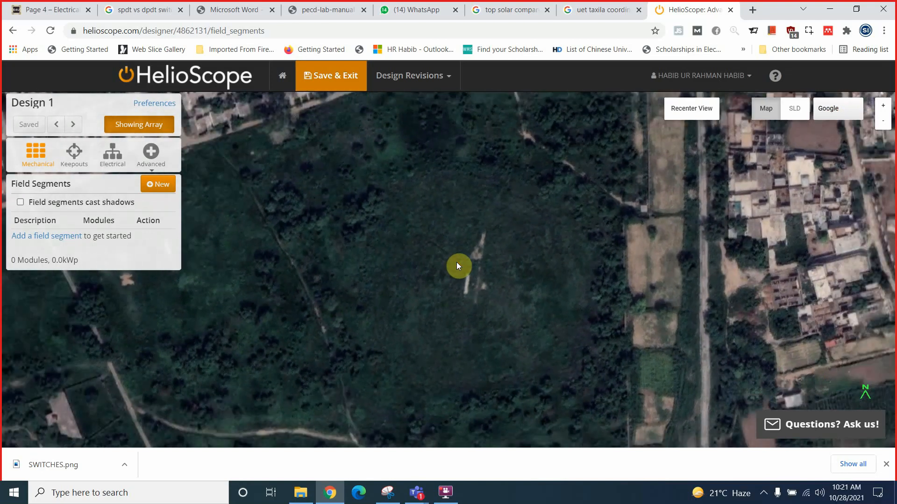
pyautogui.scroll(-1, 457, 267)
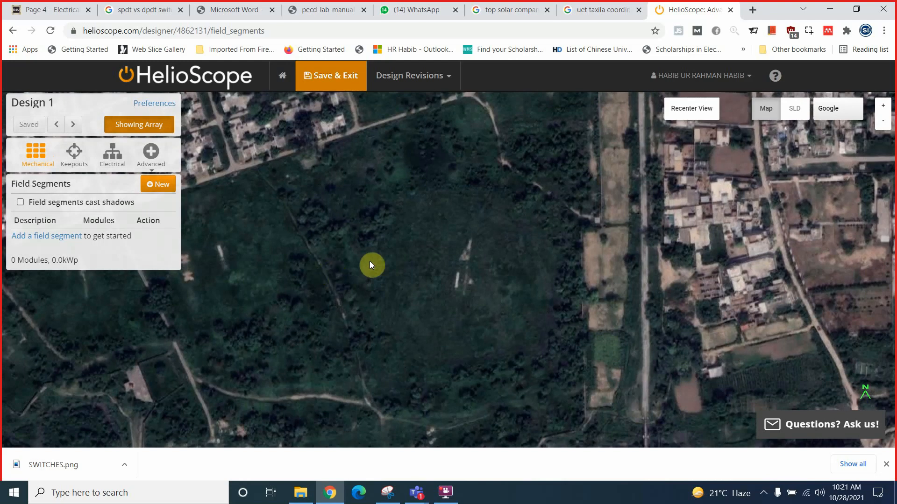
pyautogui.scroll(-1, 418, 253)
pyautogui.scroll(-1, 473, 274)
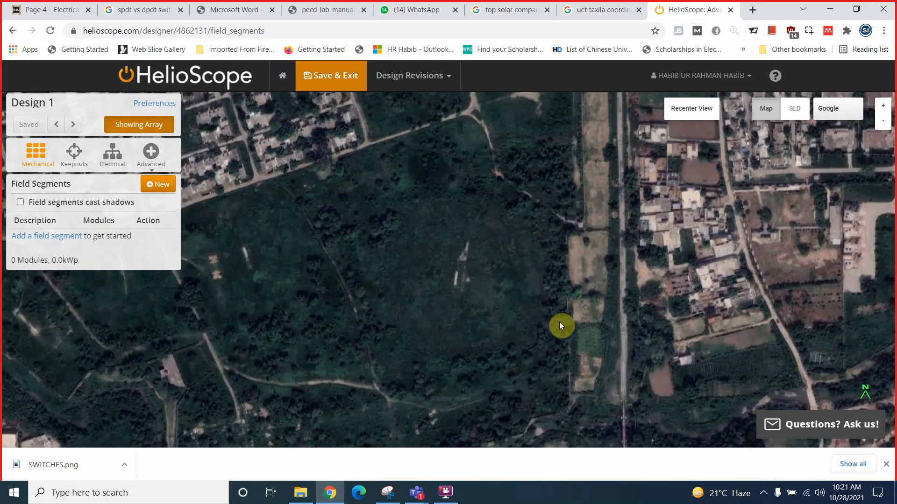
# Step: Examine the open ground, housing blocks and road around the marked site on the Google satellite map
pyautogui.moveTo(473, 224); pyautogui.dragTo(487, 296)
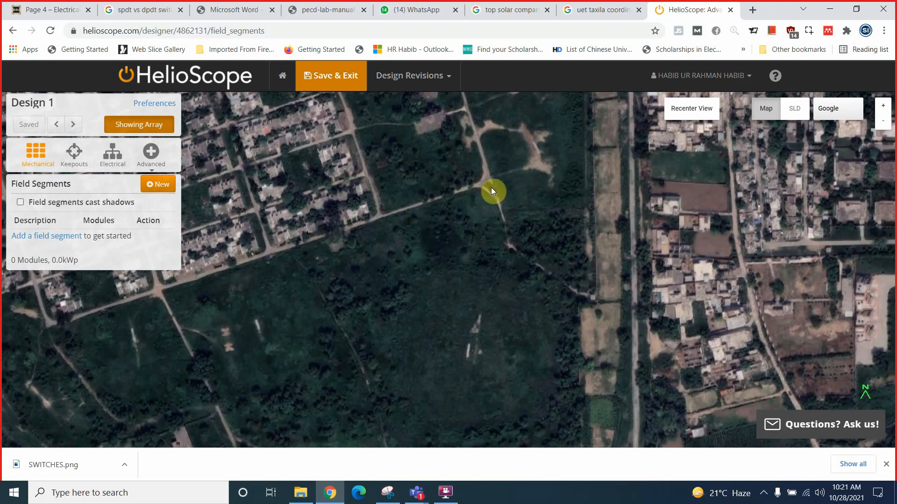
pyautogui.moveTo(471, 238); pyautogui.dragTo(416, 348)
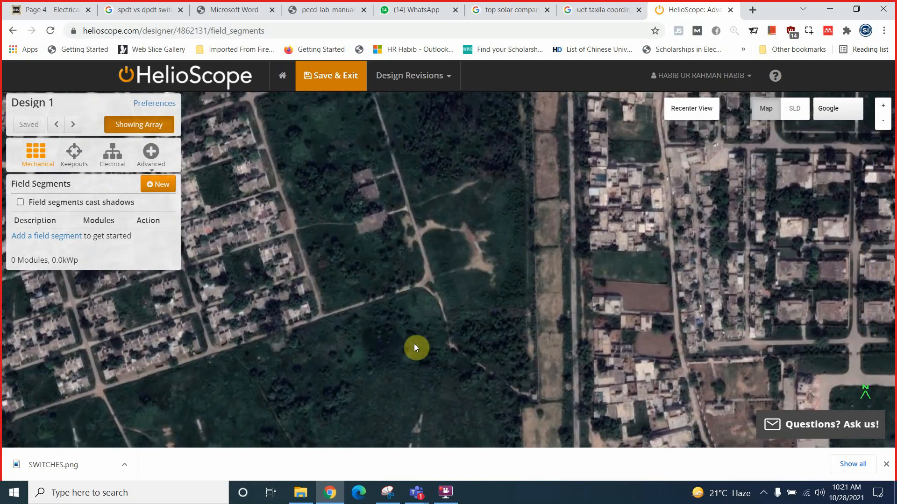
pyautogui.moveTo(427, 311); pyautogui.dragTo(458, 196)
pyautogui.moveTo(395, 345); pyautogui.dragTo(495, 246)
pyautogui.moveTo(285, 350)
pyautogui.mouseDown()
pyautogui.moveTo(278, 300)
pyautogui.moveTo(268, 299)
pyautogui.mouseUp()
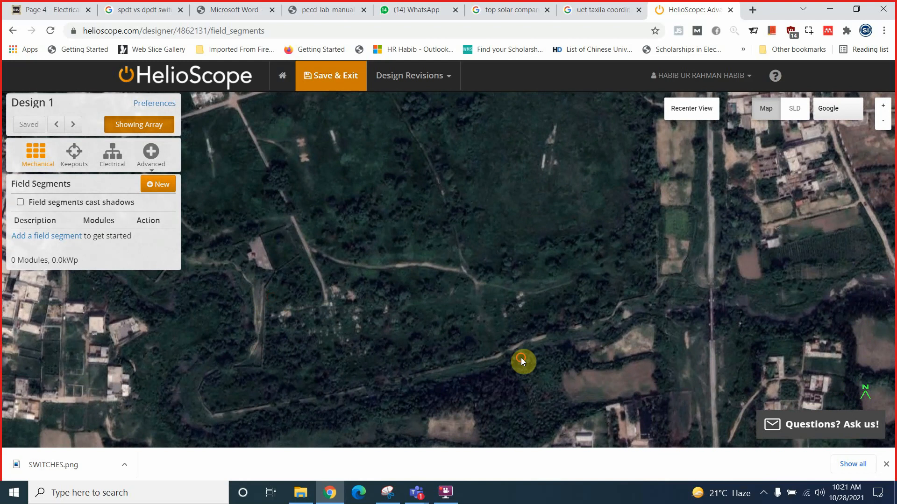
pyautogui.moveTo(520, 358)
pyautogui.mouseDown()
pyautogui.moveTo(431, 362)
pyautogui.moveTo(411, 379)
pyautogui.mouseUp()
pyautogui.moveTo(498, 266); pyautogui.dragTo(462, 352)
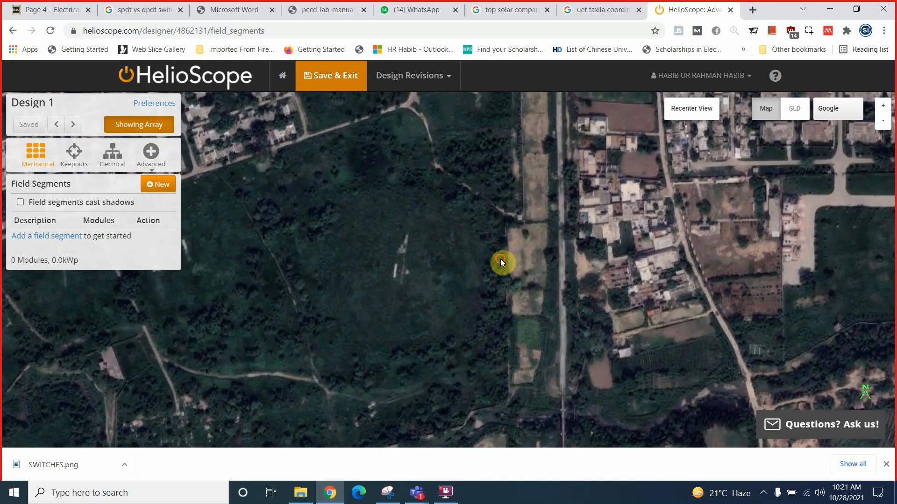
pyautogui.moveTo(500, 262); pyautogui.dragTo(504, 340)
pyautogui.scroll(2, 574, 292)
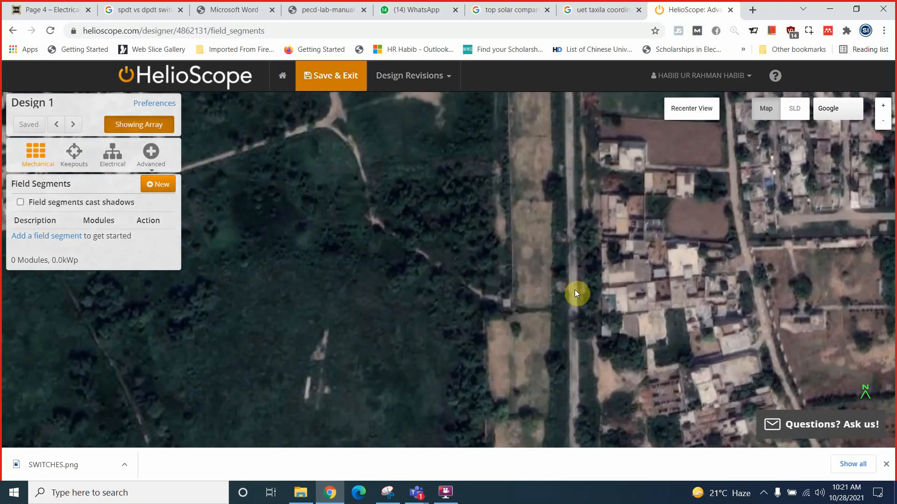
pyautogui.moveTo(574, 293); pyautogui.dragTo(471, 292)
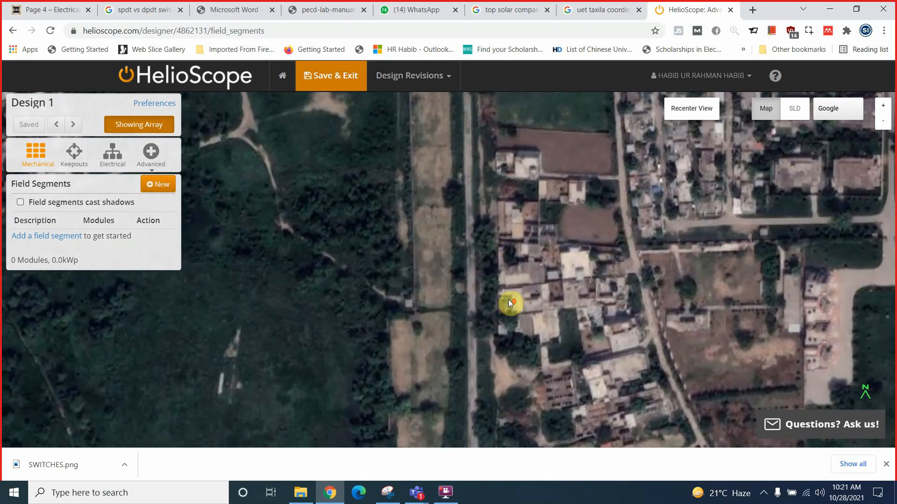
pyautogui.scroll(-2, 368, 286)
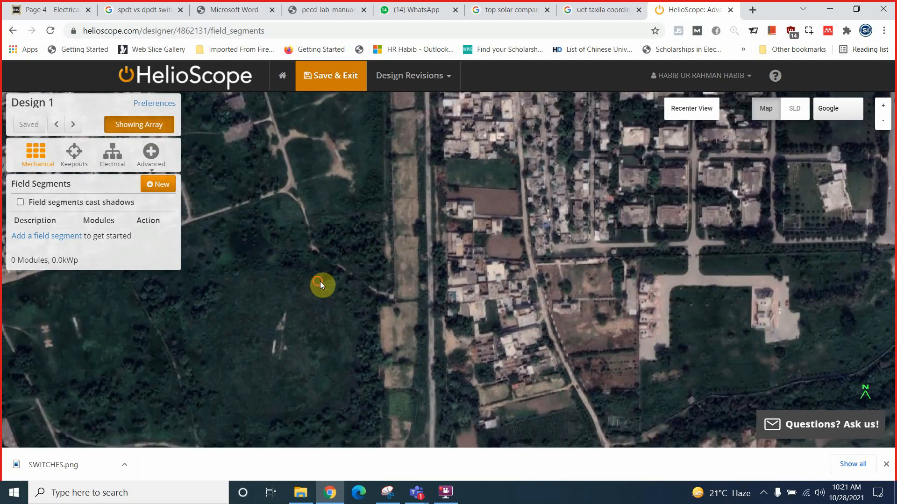
pyautogui.moveTo(321, 282); pyautogui.dragTo(467, 256)
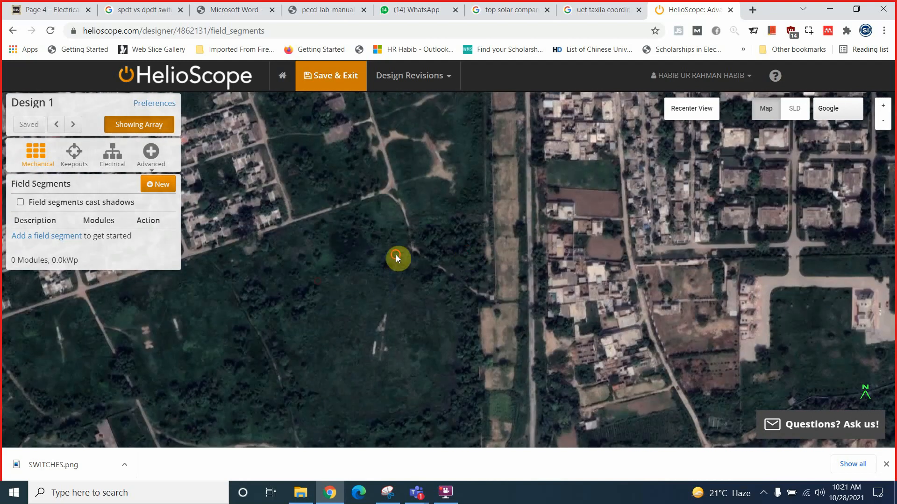
pyautogui.moveTo(396, 256); pyautogui.dragTo(448, 276)
pyautogui.scroll(-2, 449, 270)
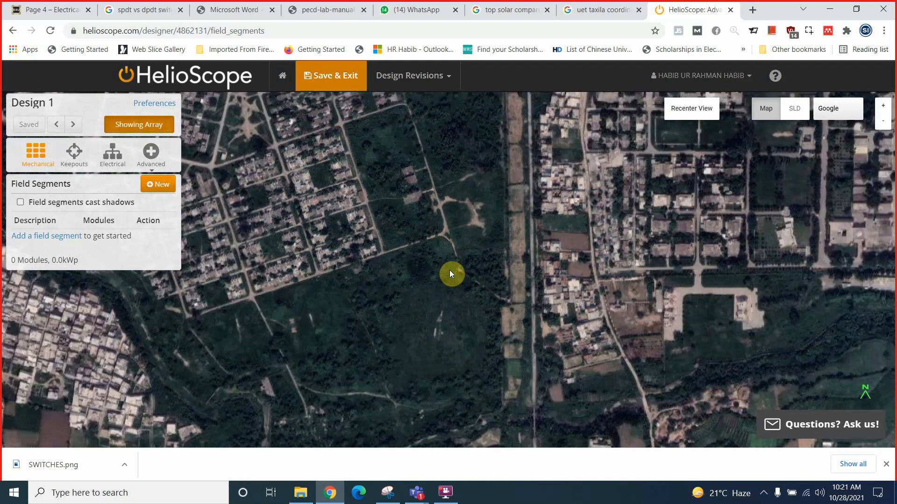
pyautogui.scroll(-1, 493, 277)
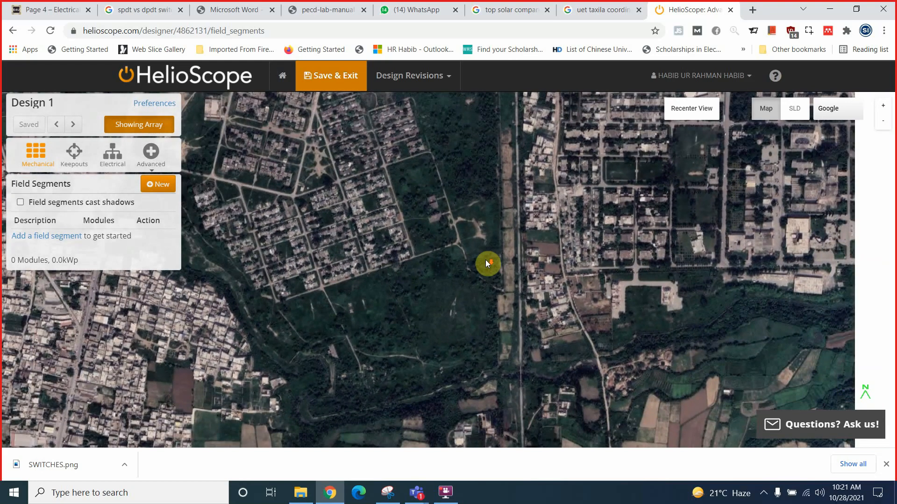
pyautogui.scroll(2, 486, 260)
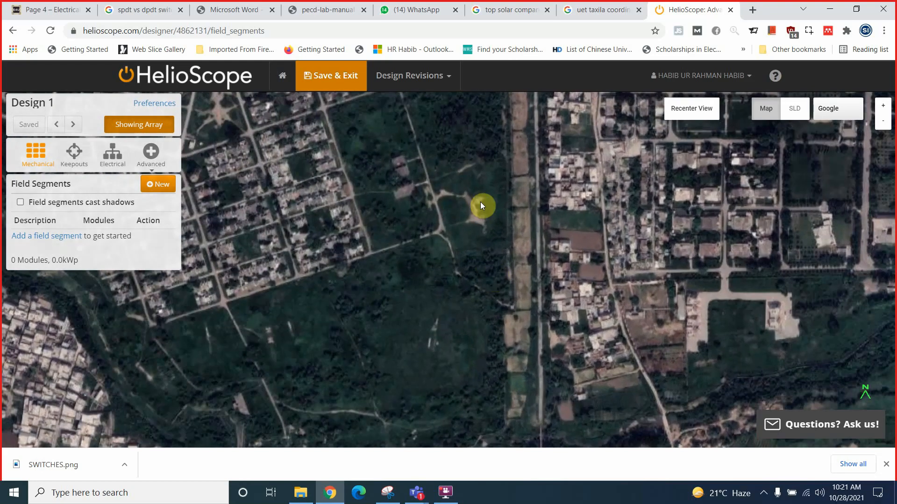
pyautogui.moveTo(481, 205); pyautogui.dragTo(412, 353)
pyautogui.moveTo(399, 213); pyautogui.dragTo(474, 225)
pyautogui.moveTo(412, 326); pyautogui.dragTo(450, 217)
pyautogui.moveTo(336, 256); pyautogui.dragTo(382, 235)
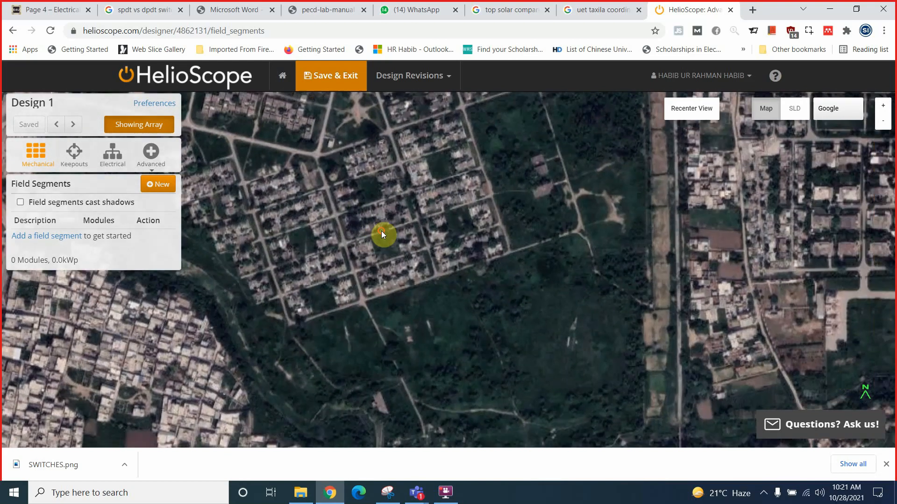
pyautogui.moveTo(691, 283); pyautogui.dragTo(437, 283)
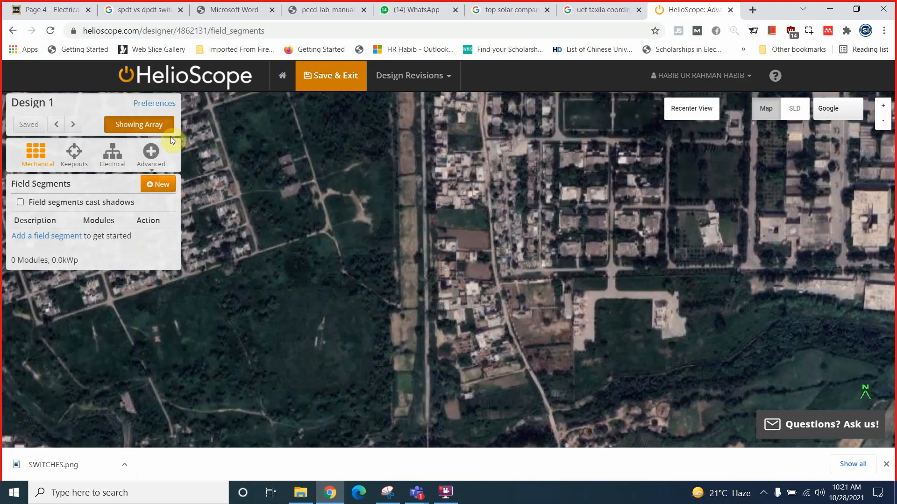
# Step: Save and exit Design 1, and open the project's details for editing
pyautogui.click(346, 82)
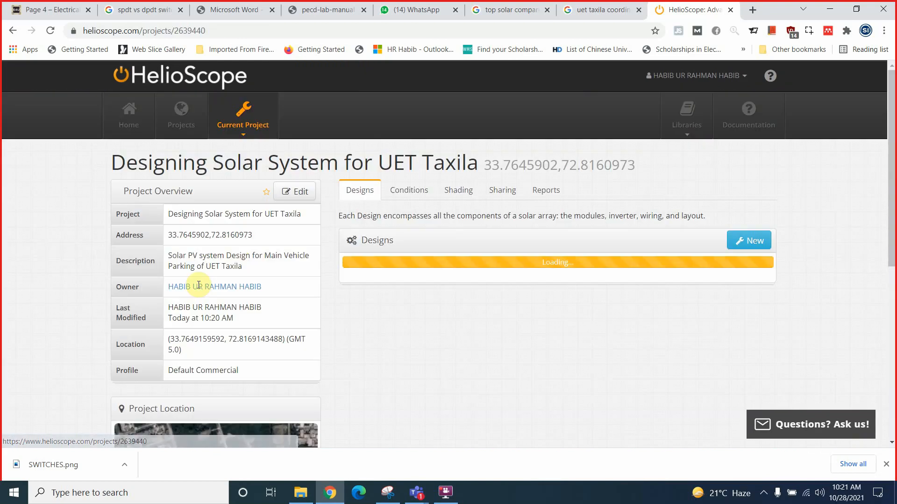
pyautogui.click(297, 195)
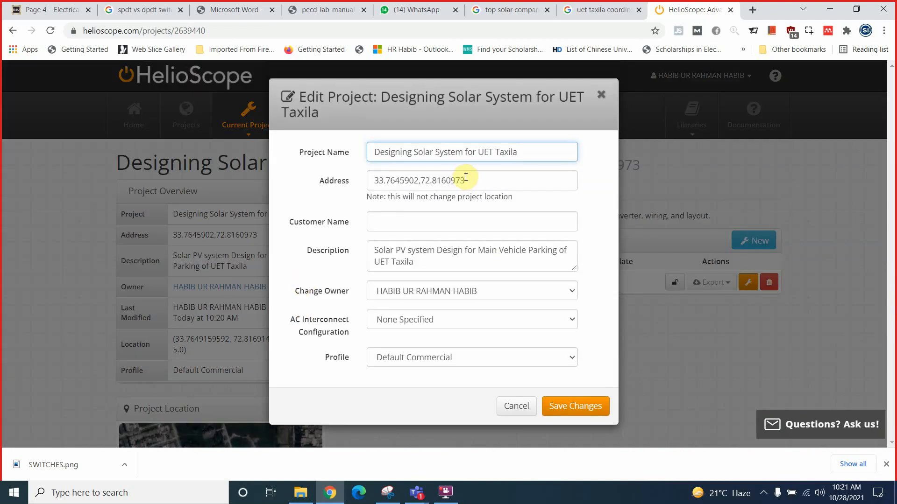
pyautogui.moveTo(466, 178); pyautogui.dragTo(370, 181)
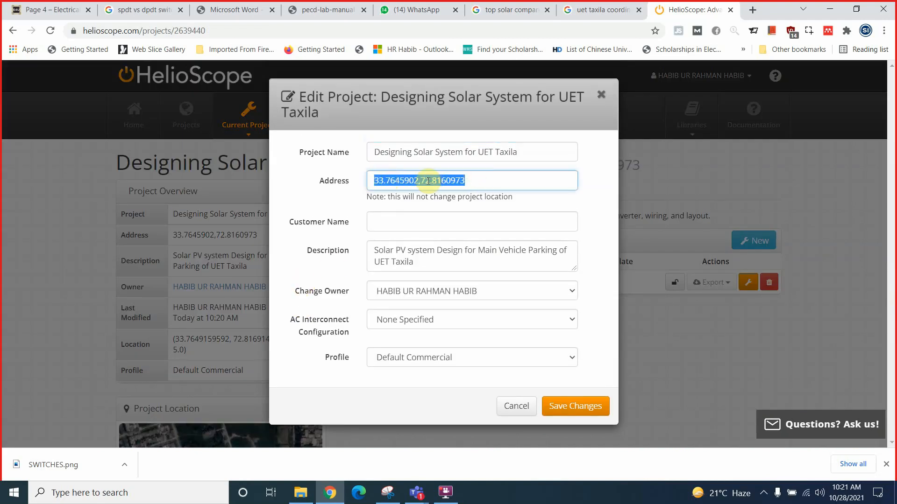
pyautogui.write('U')
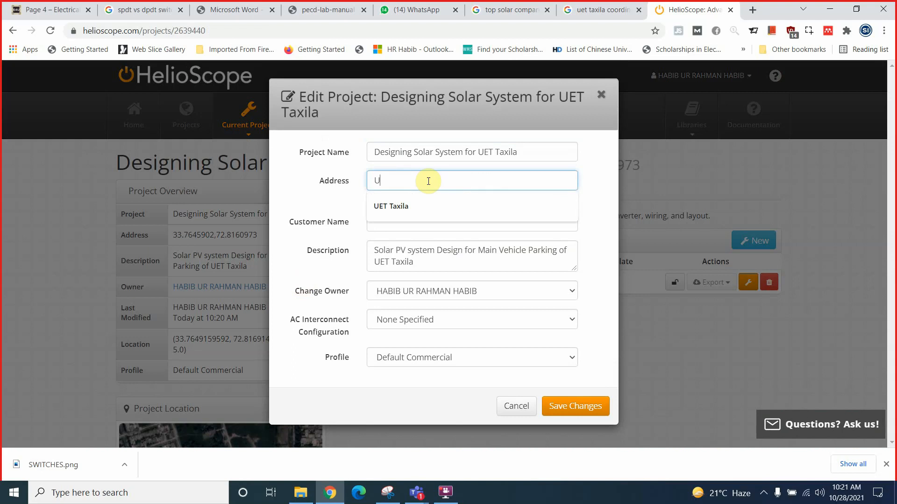
pyautogui.press('BackSpace')
pyautogui.write('EED UET TAXILA')
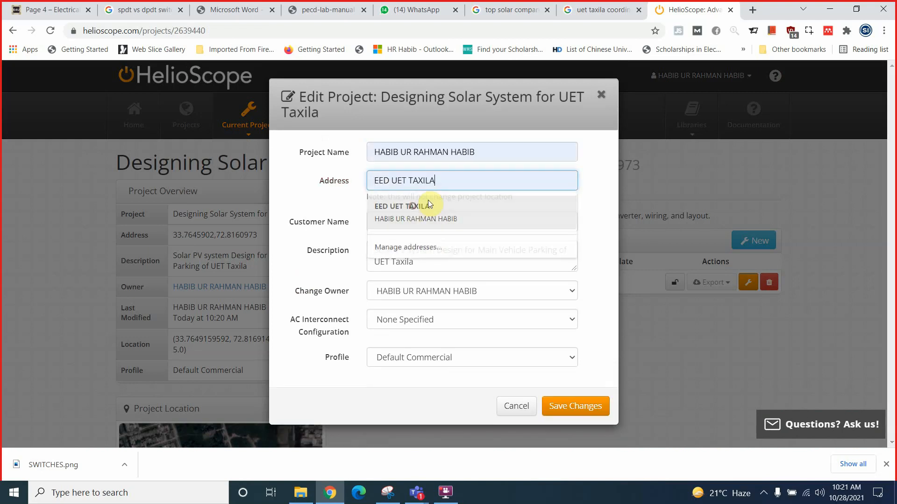
pyautogui.click(414, 207)
pyautogui.click(485, 152)
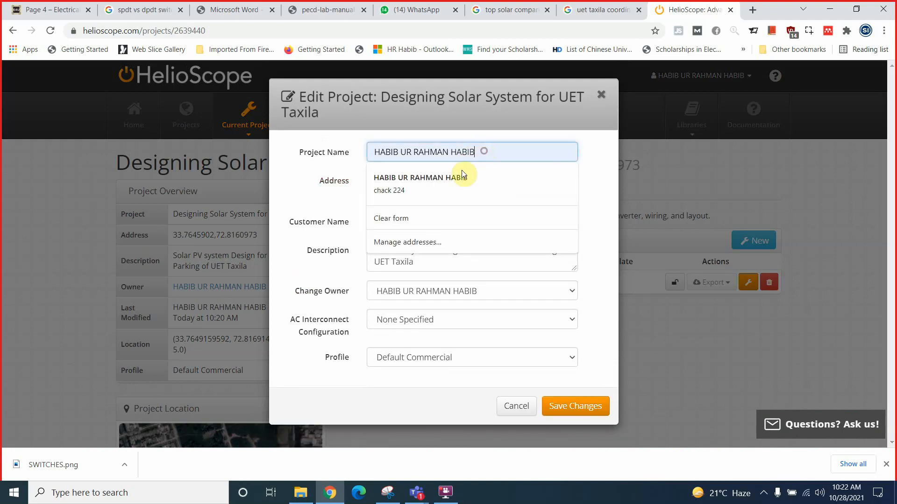
pyautogui.moveTo(479, 151); pyautogui.dragTo(351, 152)
pyautogui.press('BackSpace')
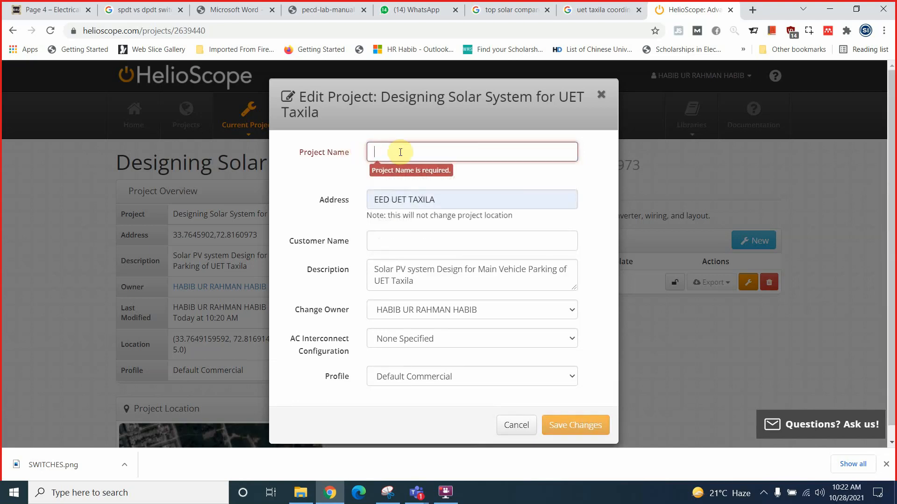
pyautogui.click(399, 152)
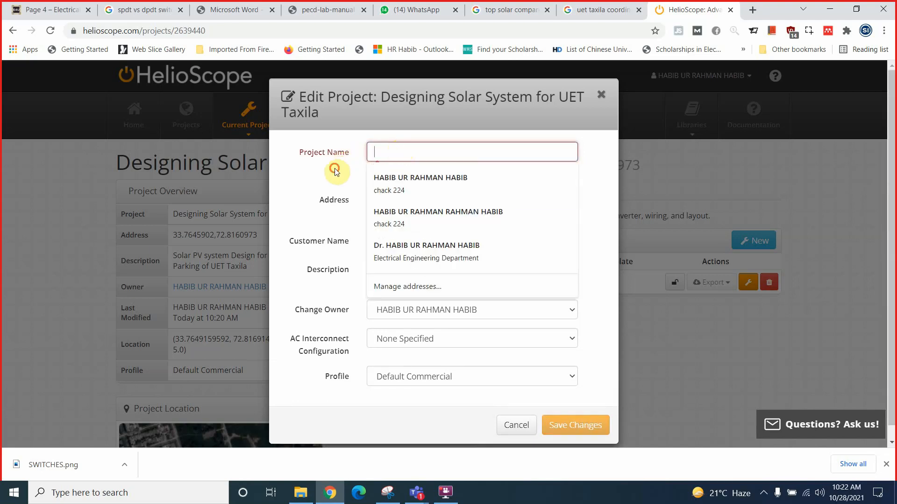
pyautogui.click(517, 425)
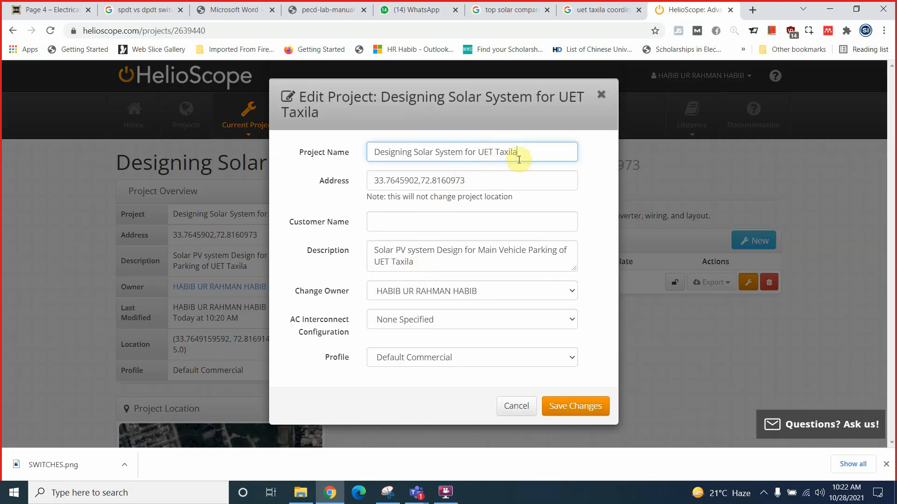
# Step: Replace the coordinates in the project's address with "EED UET Taxila"
pyautogui.moveTo(499, 173); pyautogui.dragTo(364, 176)
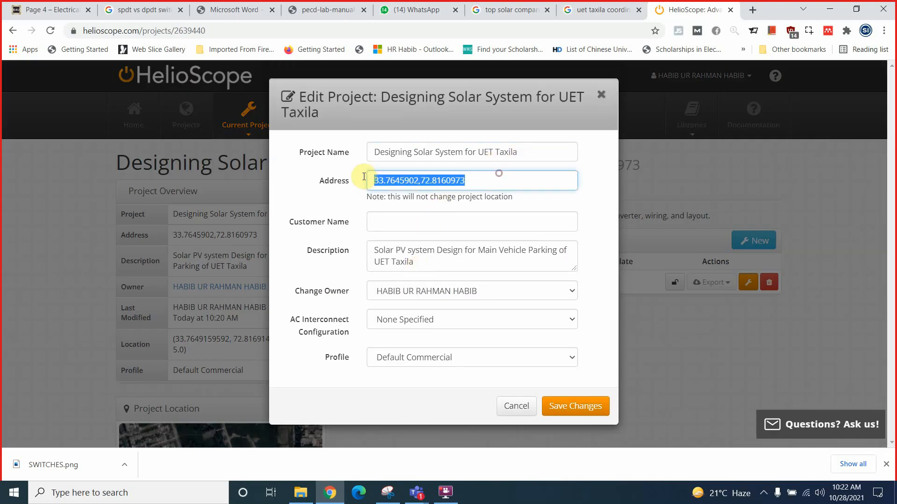
pyautogui.write('EED')
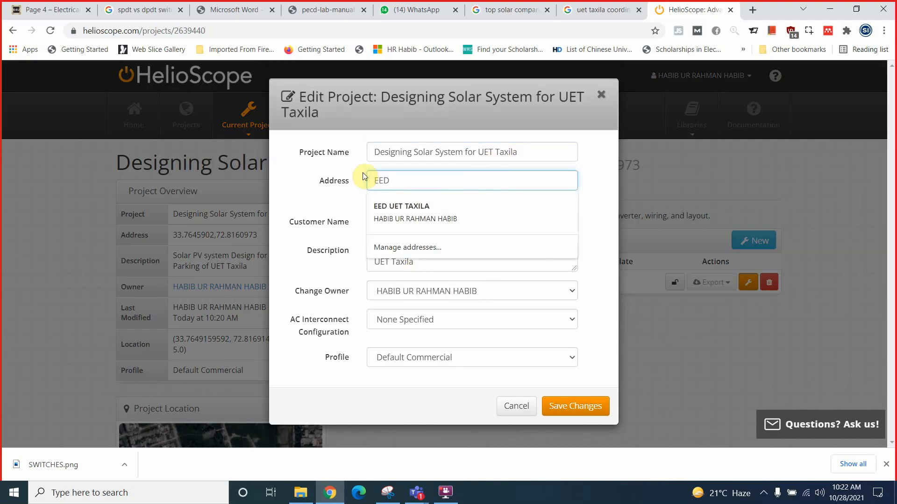
pyautogui.write(' UET Taxila')
pyautogui.click(336, 180)
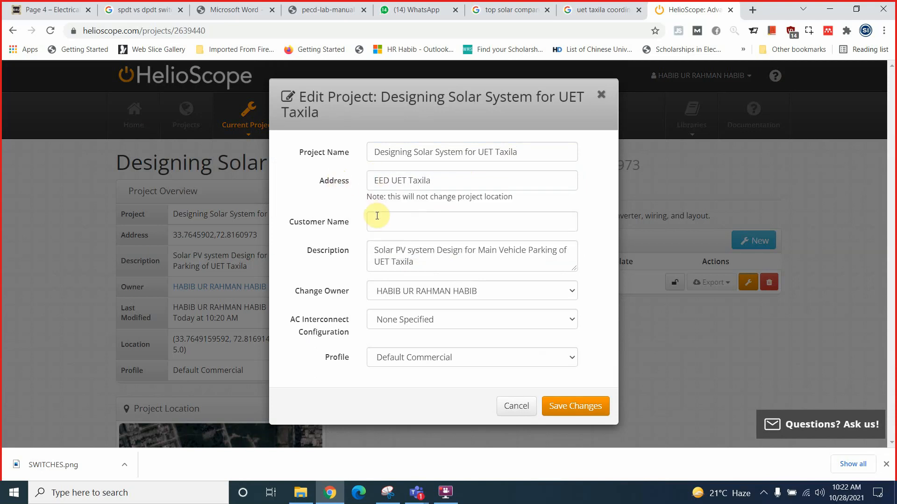
# Step: Set the project's customer name to "UET Taxila"
pyautogui.click(377, 215)
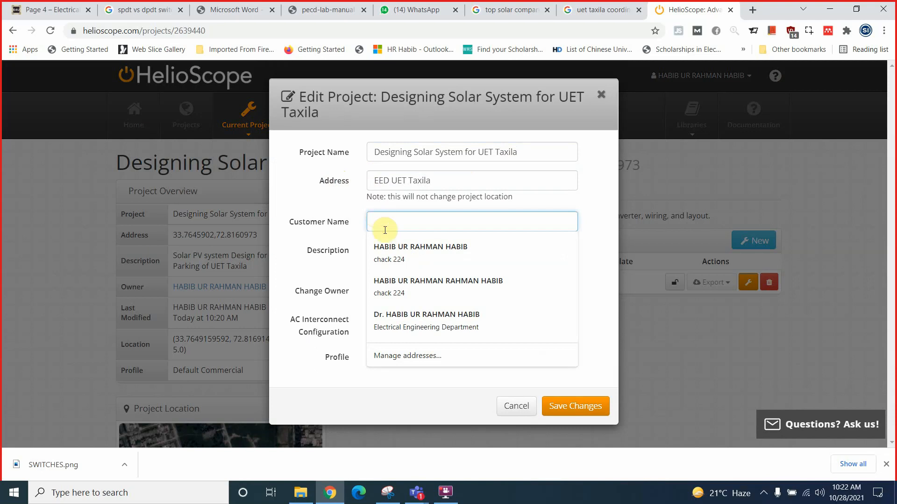
pyautogui.click(397, 318)
pyautogui.moveTo(388, 222); pyautogui.dragTo(365, 226)
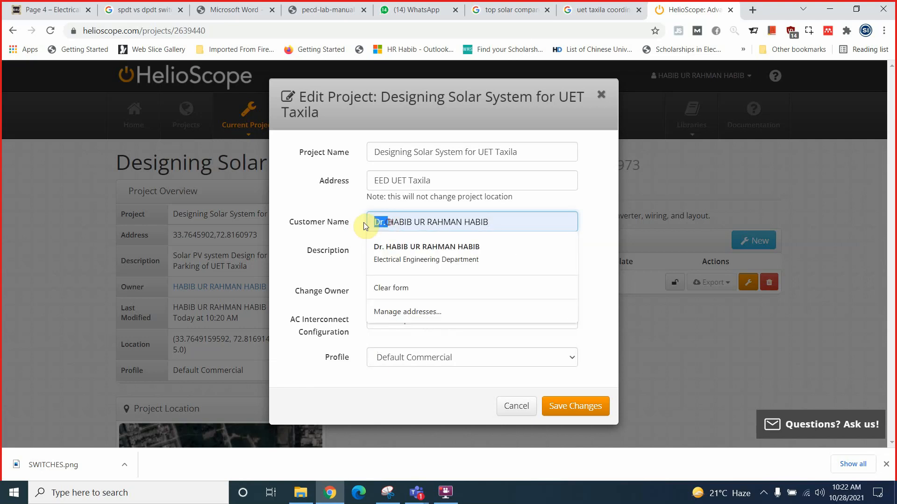
pyautogui.click(360, 223)
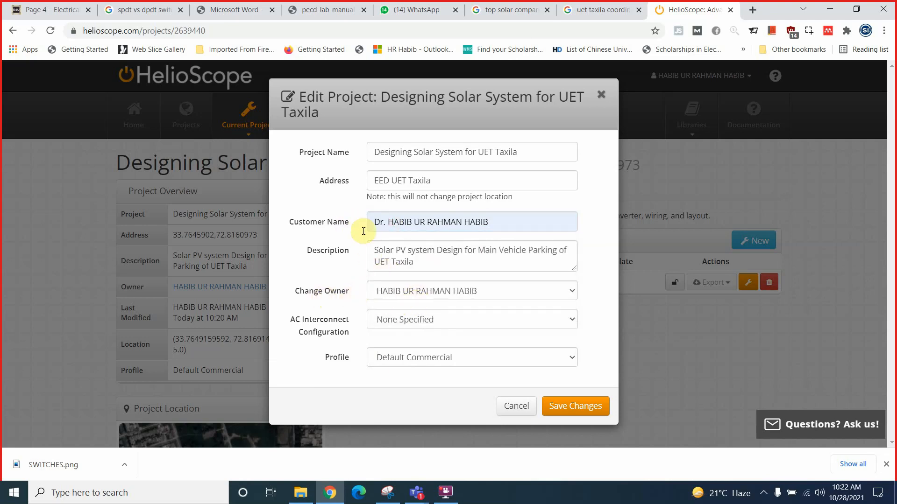
pyautogui.click(330, 223)
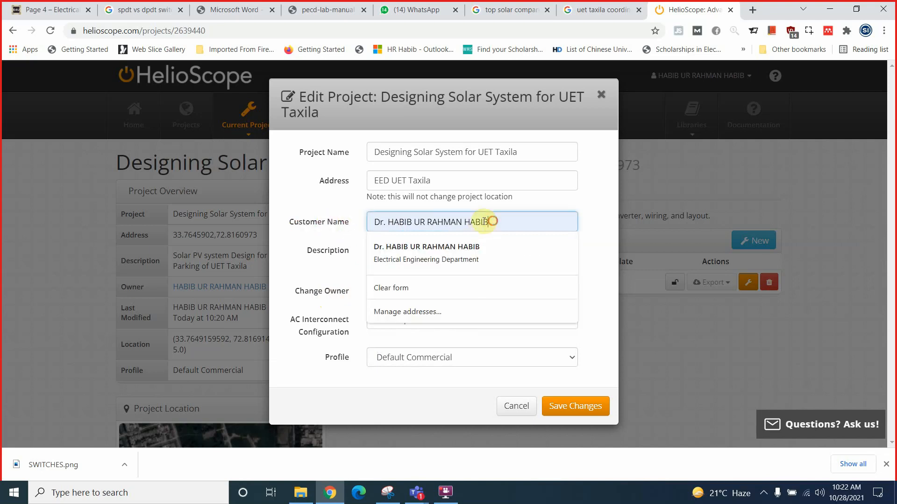
pyautogui.write('UET Taxila')
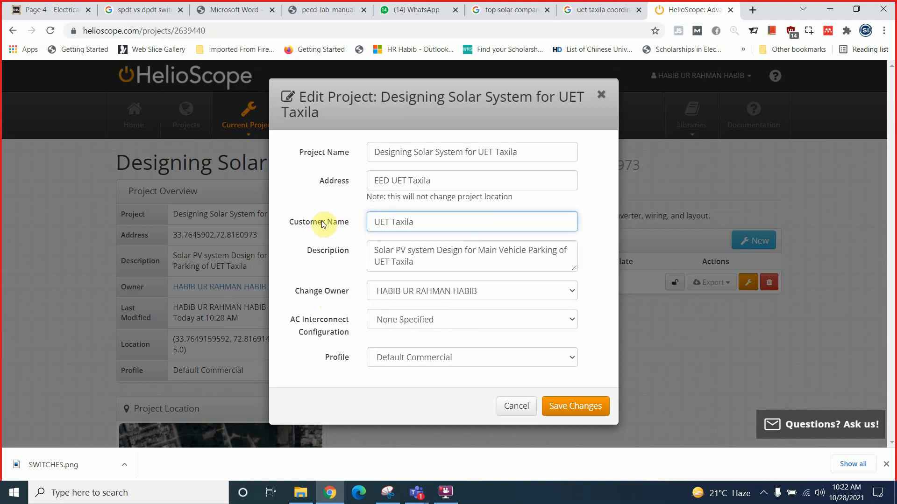
# Step: Save the project changes with the AC interconnect configuration as None Specified, and reopen Design 1 in the designer
pyautogui.click(424, 258)
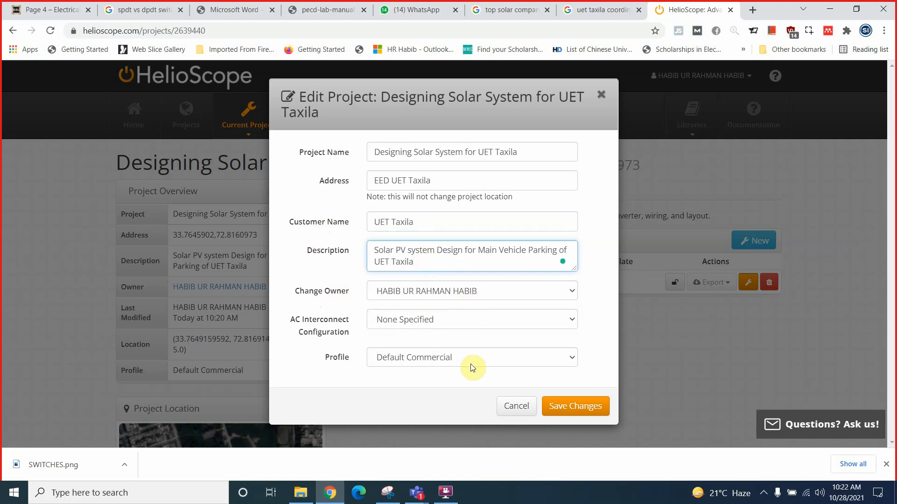
pyautogui.click(445, 323)
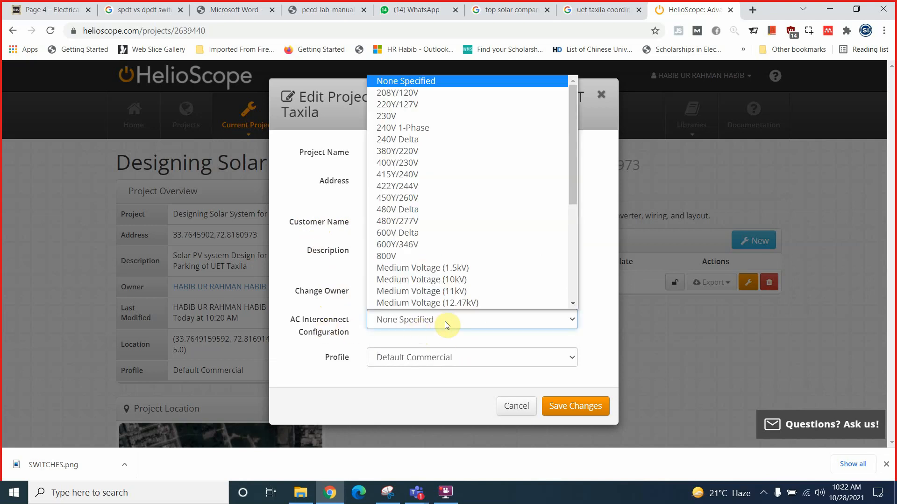
pyautogui.moveTo(576, 164); pyautogui.dragTo(572, 292)
pyautogui.click(491, 318)
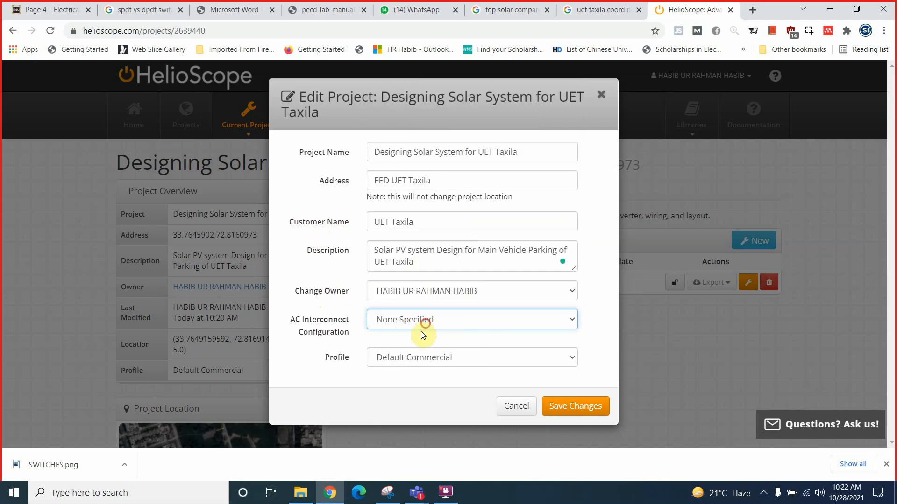
pyautogui.click(585, 408)
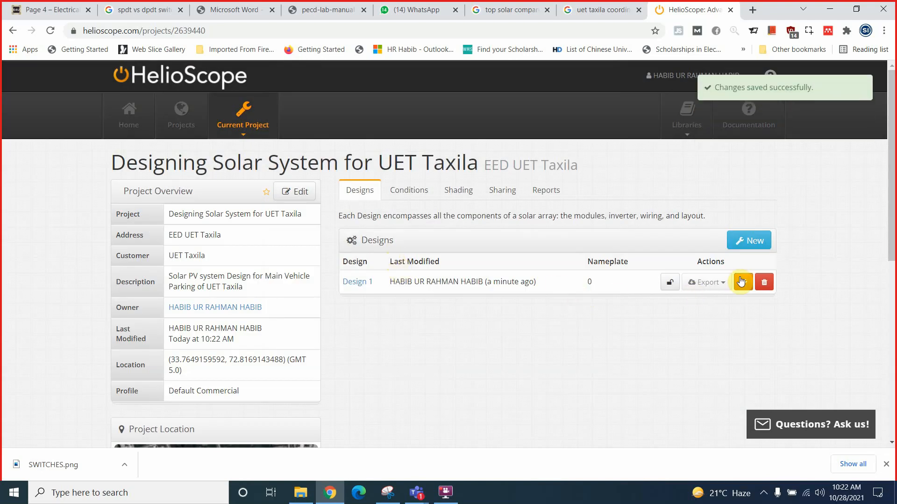
pyautogui.click(741, 282)
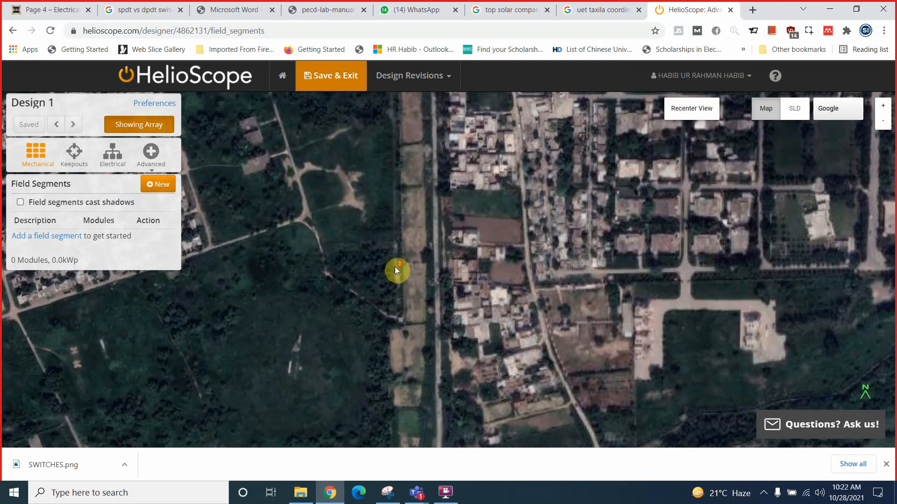
# Step: Save and exit Design 1, and load helioscope.com in a new browser tab
pyautogui.scroll(1, 395, 272)
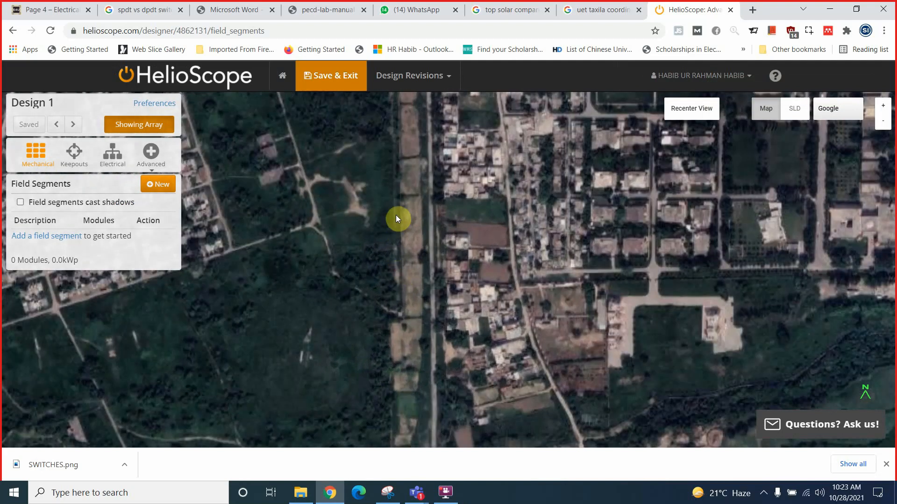
pyautogui.click(346, 88)
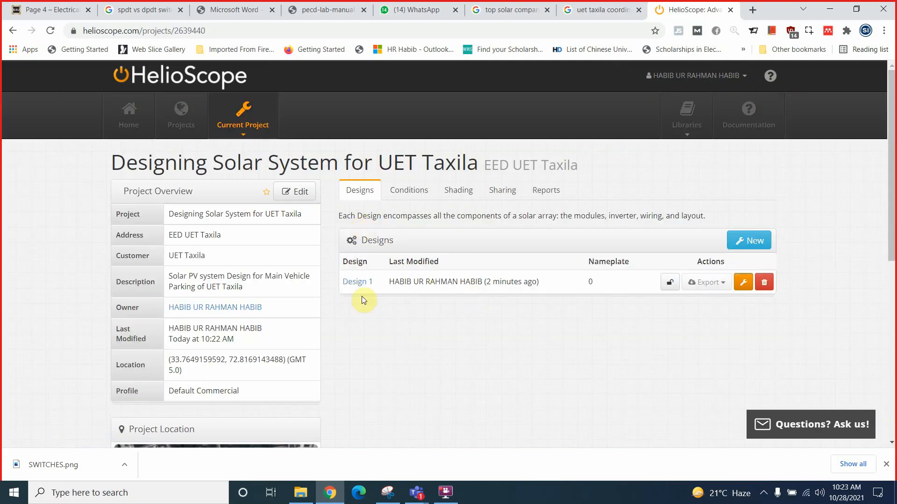
pyautogui.click(755, 8)
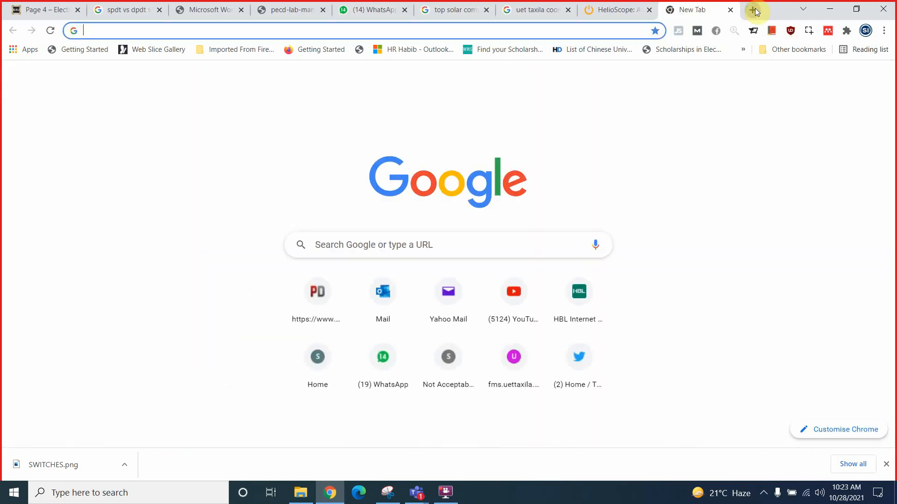
pyautogui.write('helio')
pyautogui.press('Return')
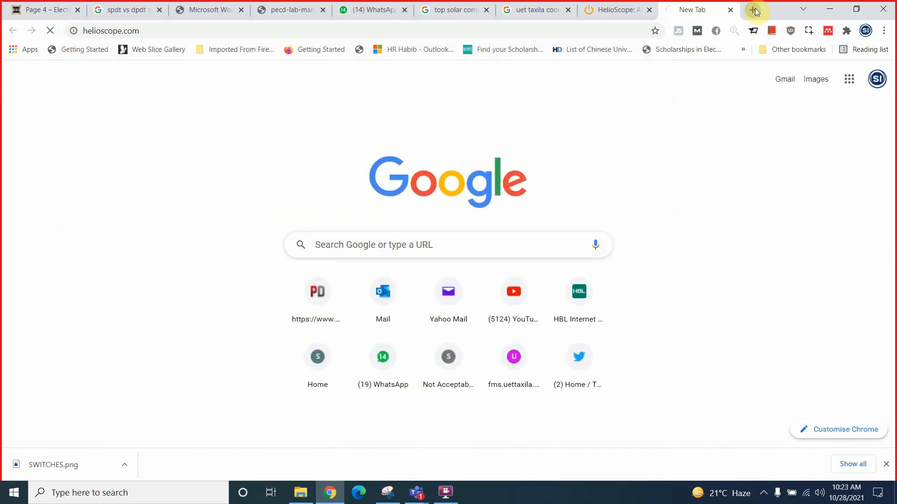
# Step: Copy the project name "Designing Solar System for UET Taxila" from the existing project's overview
pyautogui.click(607, 9)
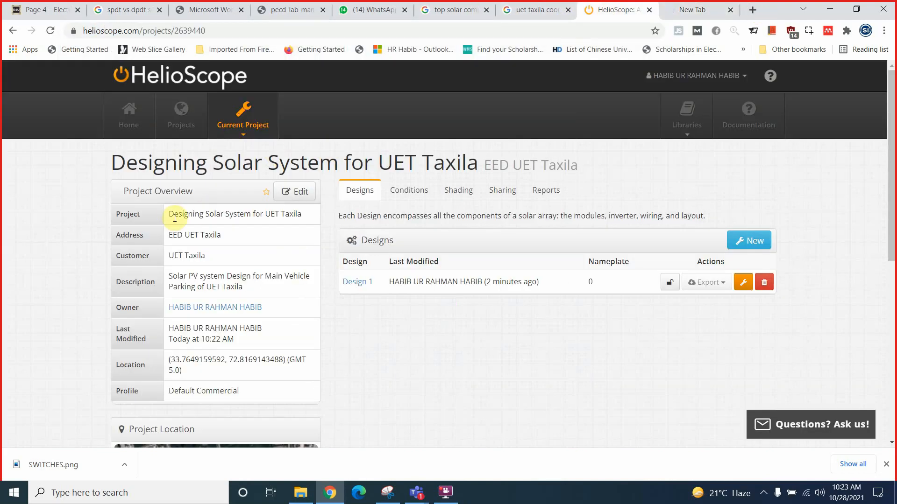
pyautogui.moveTo(169, 213); pyautogui.dragTo(304, 216)
pyautogui.hotkey('ctrl', 'c')
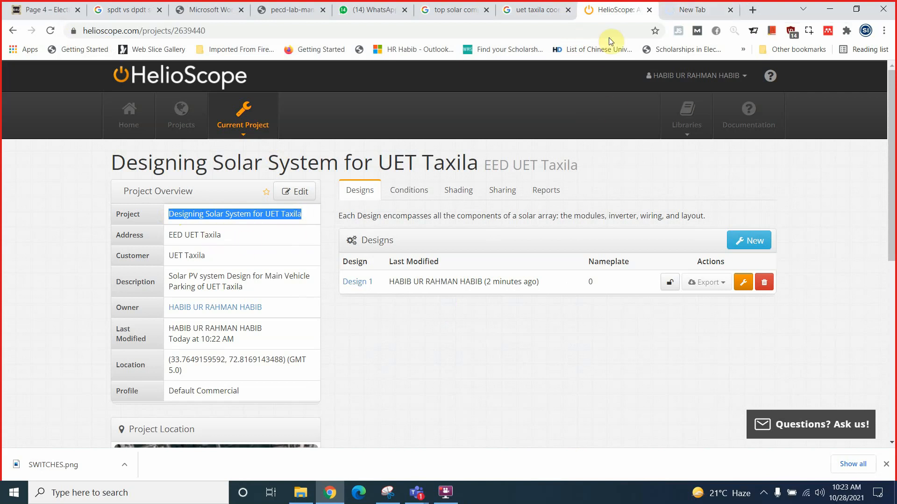
pyautogui.click(696, 9)
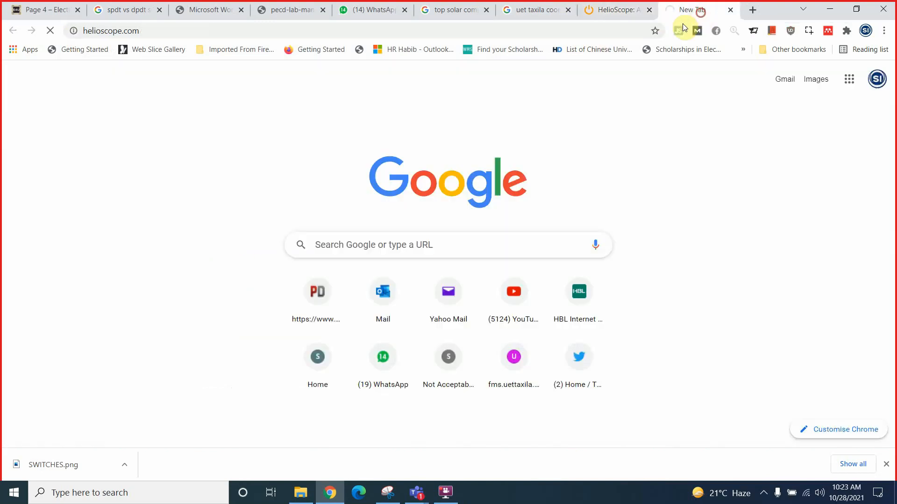
pyautogui.click(618, 9)
pyautogui.click(688, 10)
pyautogui.click(619, 14)
pyautogui.click(538, 9)
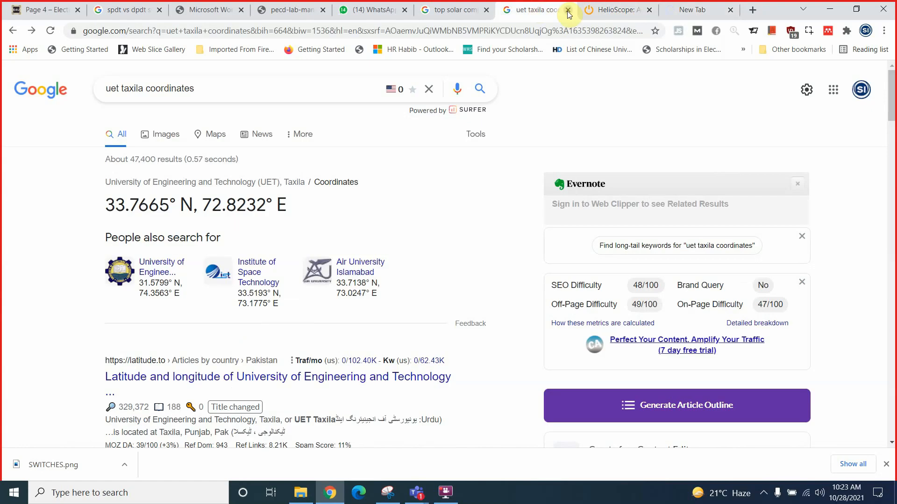
pyautogui.click(457, 10)
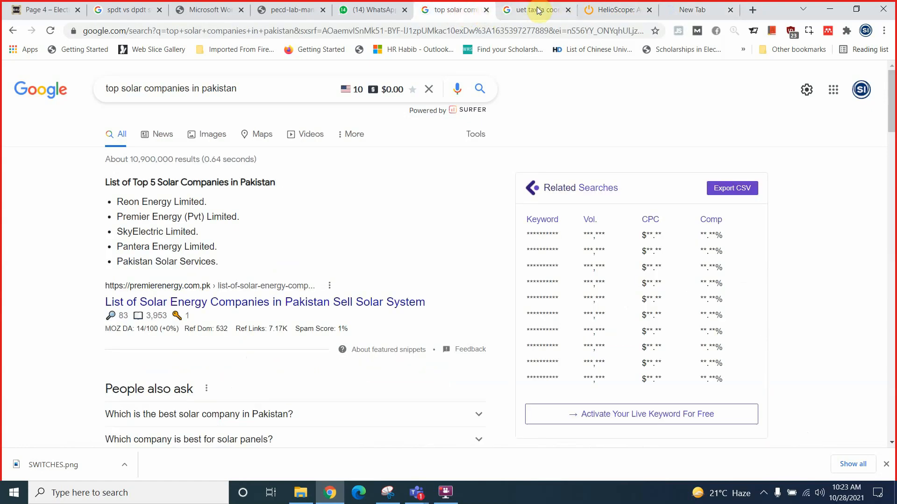
pyautogui.click(694, 10)
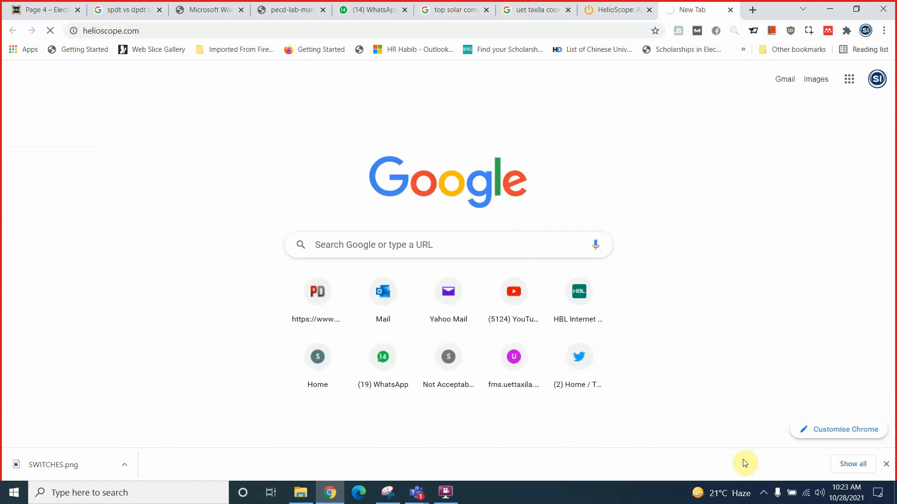
pyautogui.click(807, 494)
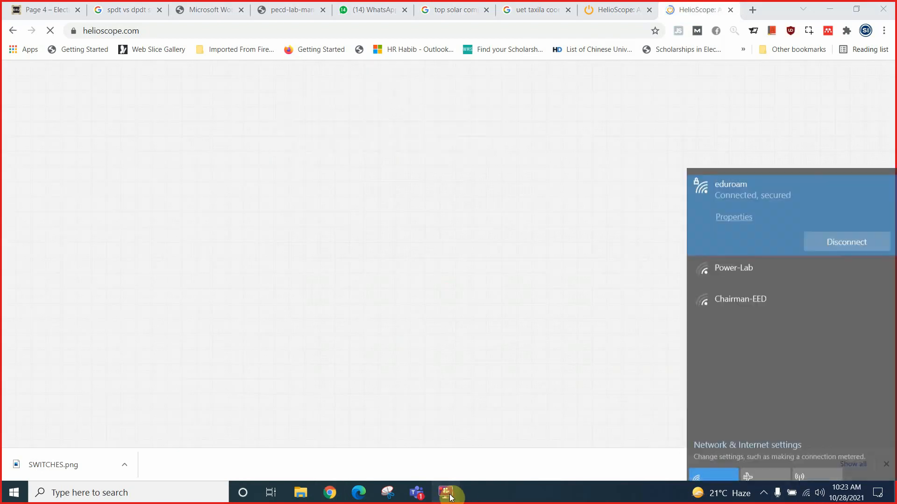
pyautogui.click(445, 493)
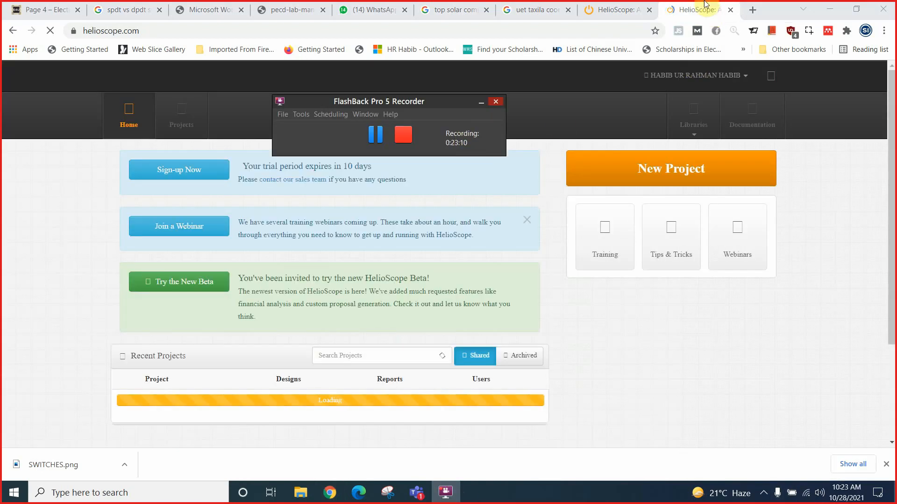
pyautogui.click(251, 280)
# Step: Start a new project from the projects list and name it "Designing Solar System for UET Taxila2"
pyautogui.click(184, 127)
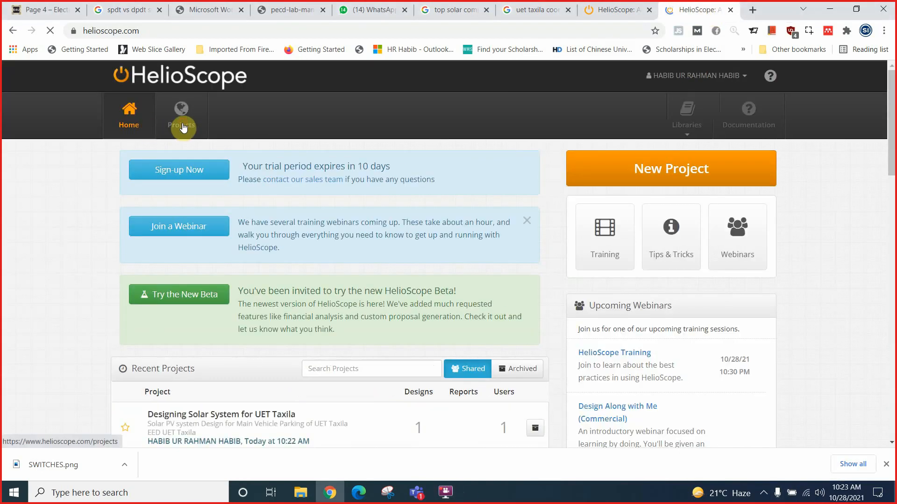
pyautogui.click(150, 232)
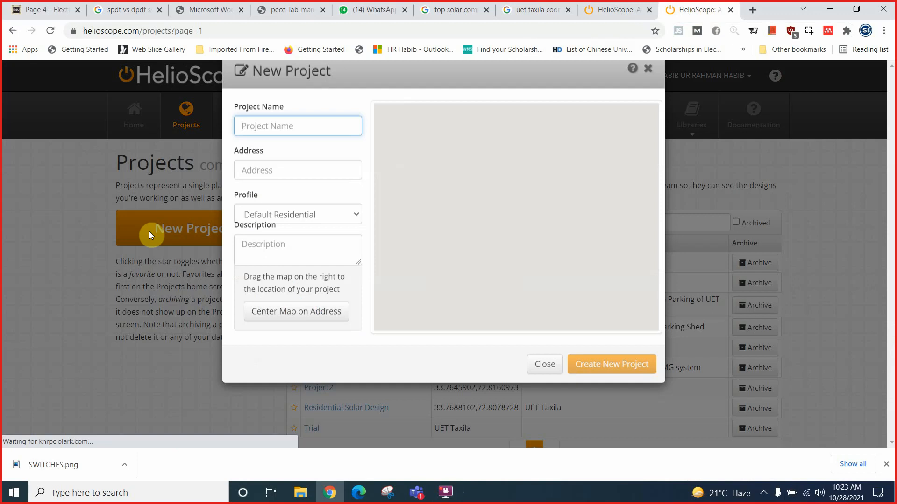
pyautogui.click(280, 151)
pyautogui.hotkey('ctrl', 'v')
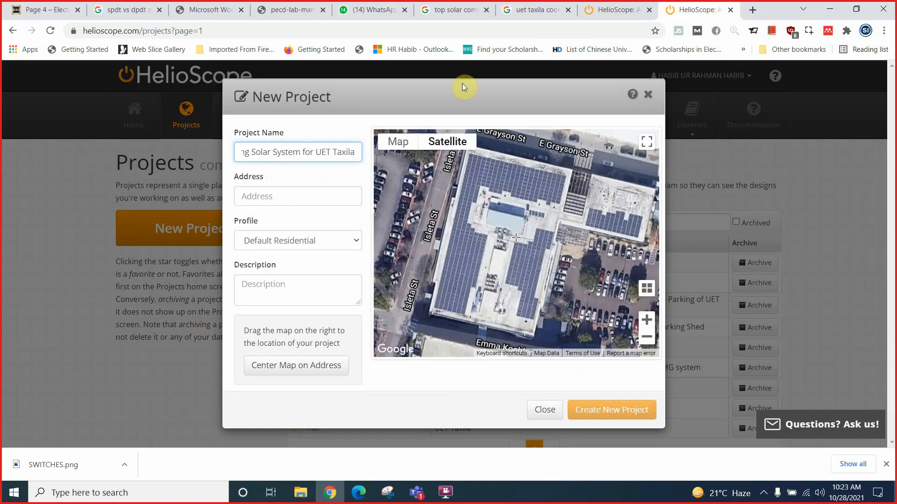
pyautogui.write('2')
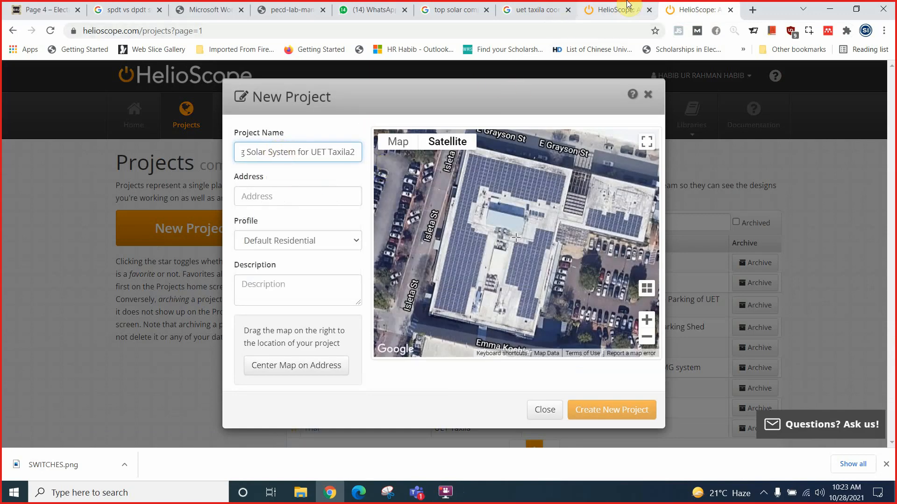
# Step: Reuse the existing project's address for the new project, choosing the suggested "EED UET TAXILA"
pyautogui.click(616, 9)
pyautogui.moveTo(222, 235); pyautogui.dragTo(171, 236)
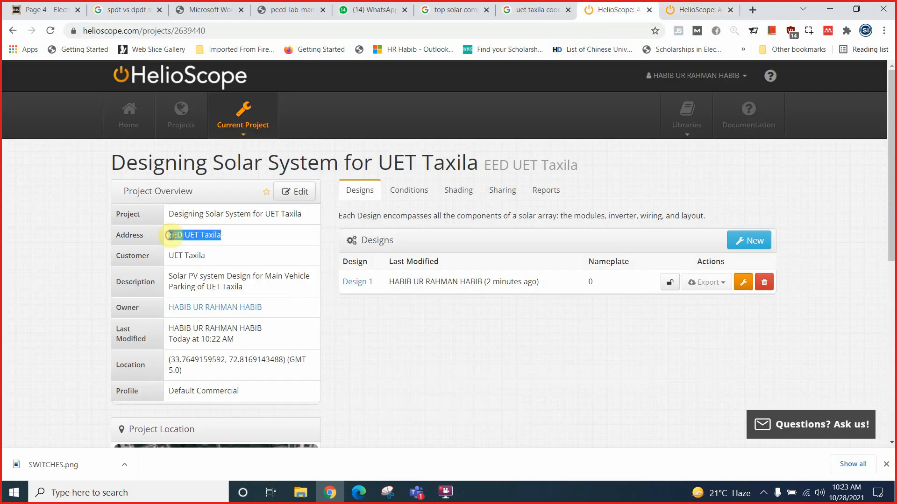
pyautogui.hotkey('ctrl', 'c')
pyautogui.click(698, 9)
pyautogui.click(290, 200)
pyautogui.hotkey('ctrl', 'v')
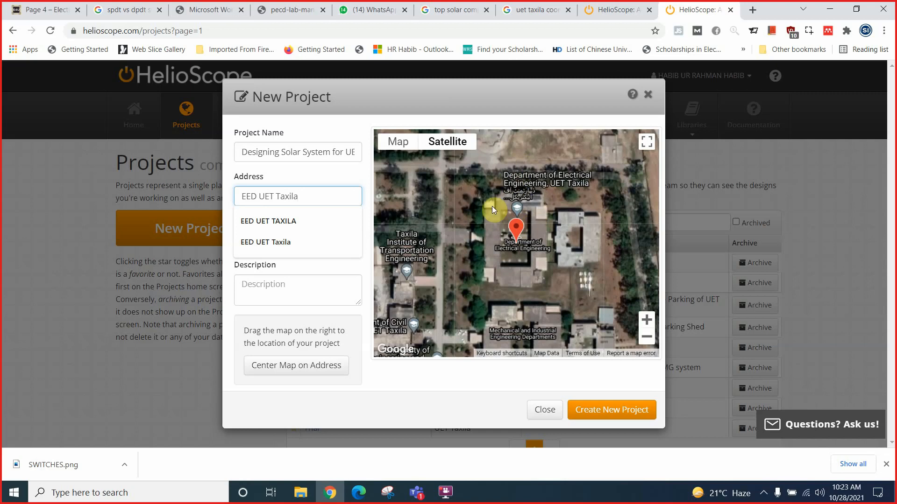
pyautogui.click(303, 221)
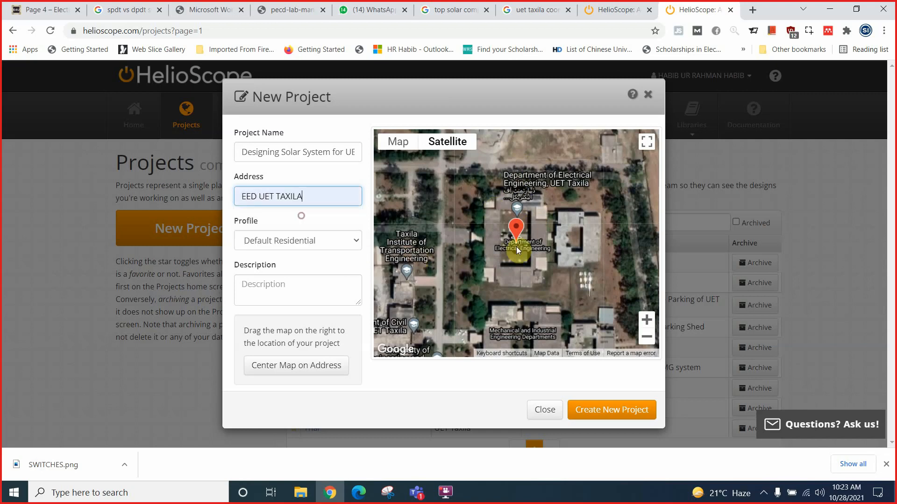
# Step: Set the profile to Default Commercial and copy the existing project's description, "Solar PV system Design for Main Vehicle Parking of UET Taxila", into the new project
pyautogui.click(284, 244)
pyautogui.click(284, 269)
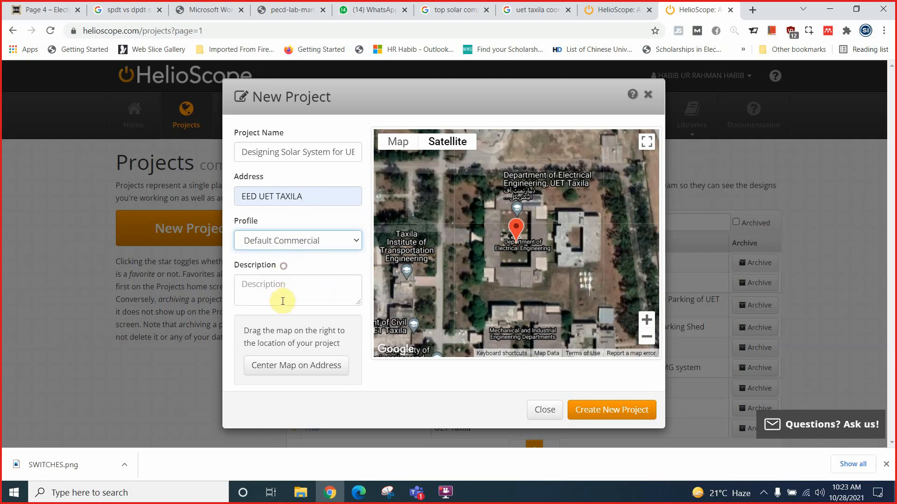
pyautogui.click(304, 295)
pyautogui.click(612, 9)
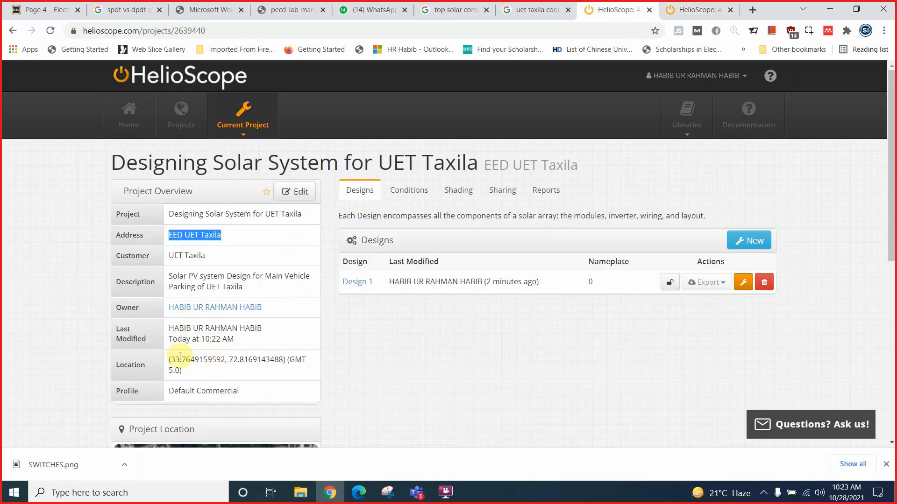
pyautogui.moveTo(171, 275); pyautogui.dragTo(253, 289)
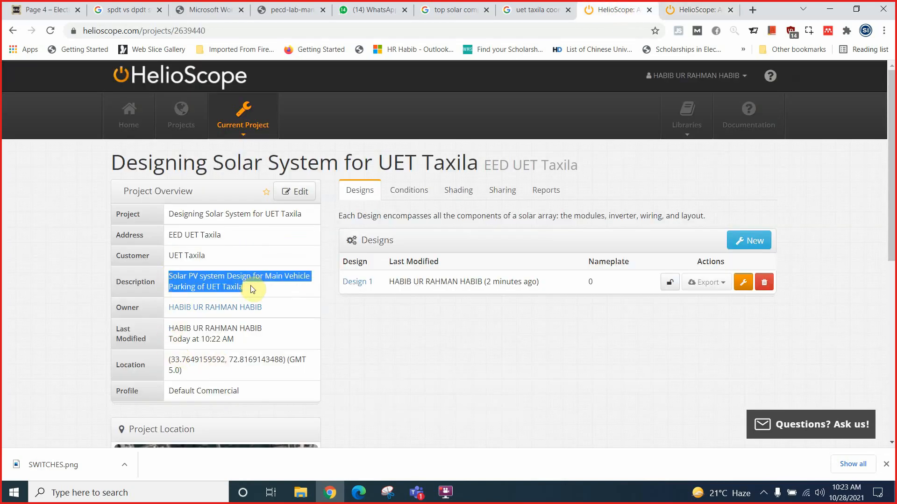
pyautogui.click(686, 9)
pyautogui.hotkey('ctrl', 'v')
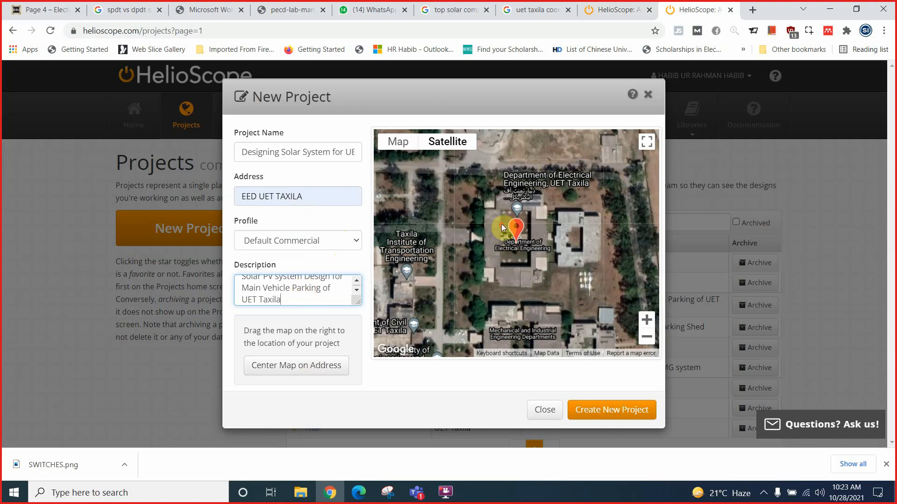
# Step: Position the location map over the Department of Electrical Engineering building and create the new project
pyautogui.scroll(2, 514, 240)
pyautogui.keyDown('ctrl'); pyautogui.scroll(3, 512, 245); pyautogui.keyUp('ctrl')
pyautogui.scroll(-2, 517, 244)
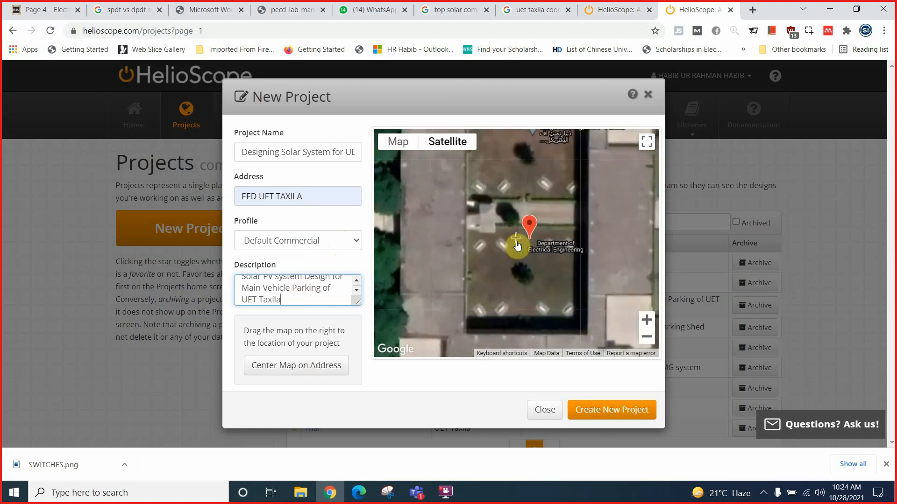
pyautogui.scroll(-1, 520, 240)
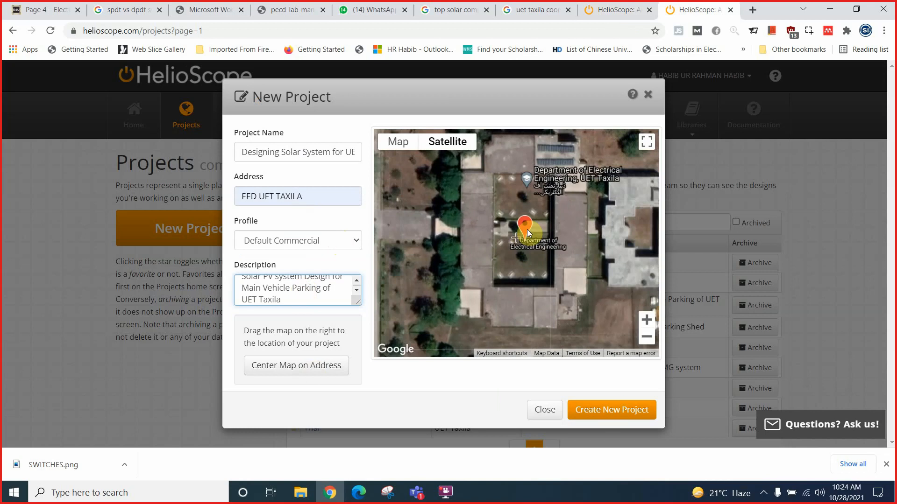
pyautogui.keyDown('ctrl'); pyautogui.scroll(1, 562, 155); pyautogui.keyUp('ctrl')
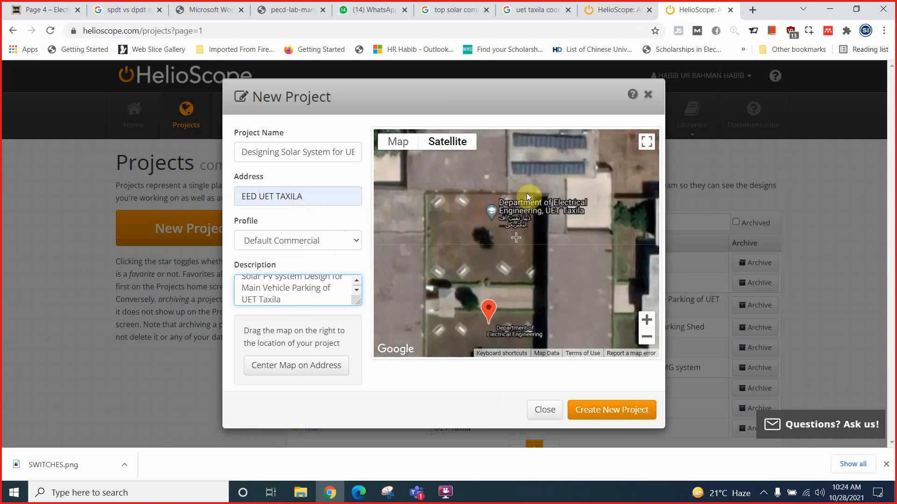
pyautogui.scroll(-1, 522, 220)
pyautogui.click(603, 411)
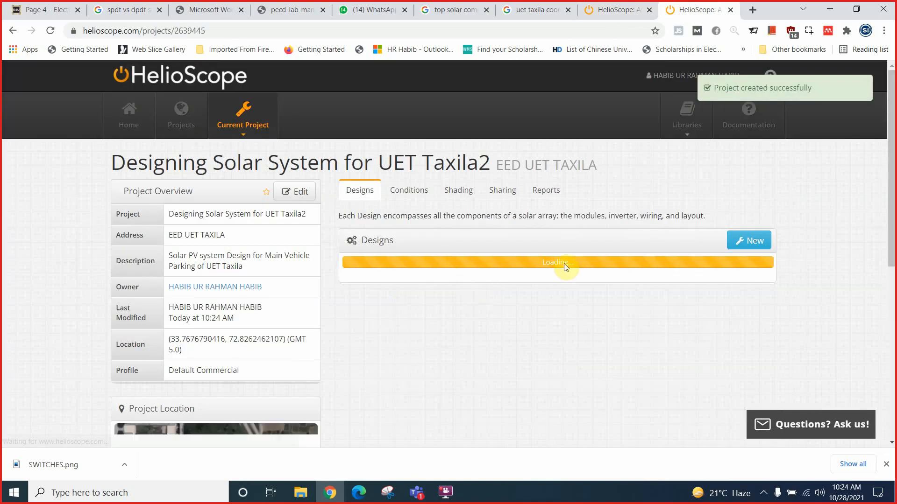
# Step: Create a new design named Design 1 in the new project and open it in the designer
pyautogui.click(756, 241)
pyautogui.click(571, 204)
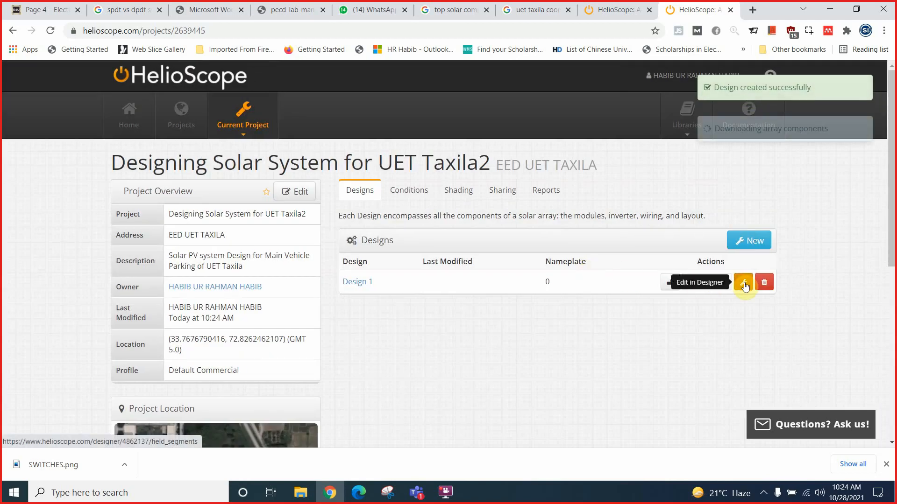
pyautogui.click(744, 282)
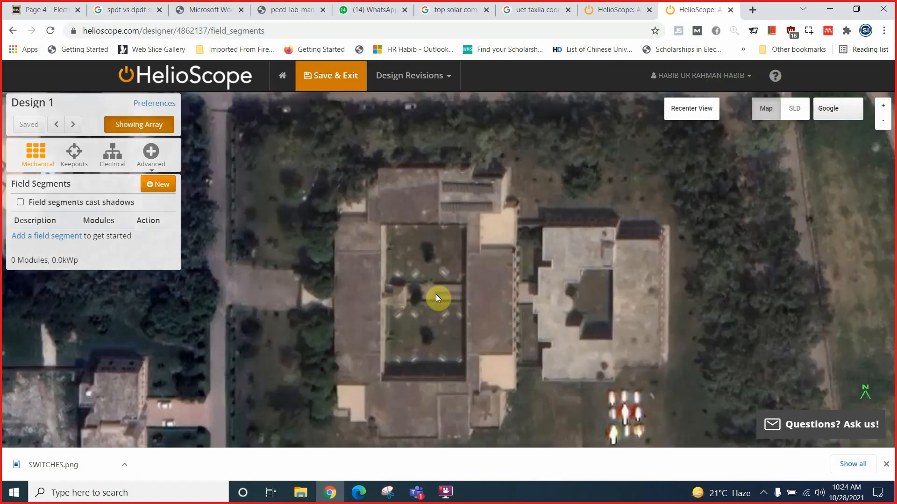
# Step: Find the large rectangular flat roof south of the main campus road, southwest of the Electrical Engineering building, on the satellite map
pyautogui.scroll(-2, 425, 292)
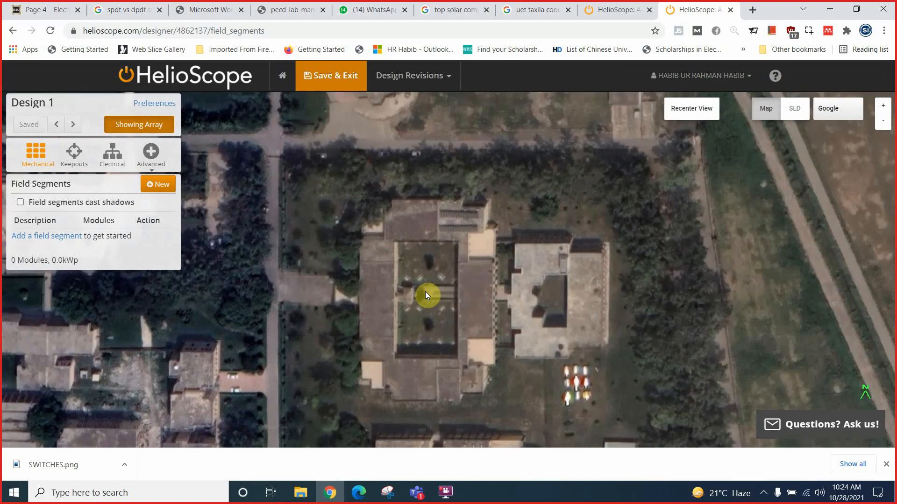
pyautogui.scroll(-2, 425, 291)
pyautogui.scroll(-2, 418, 304)
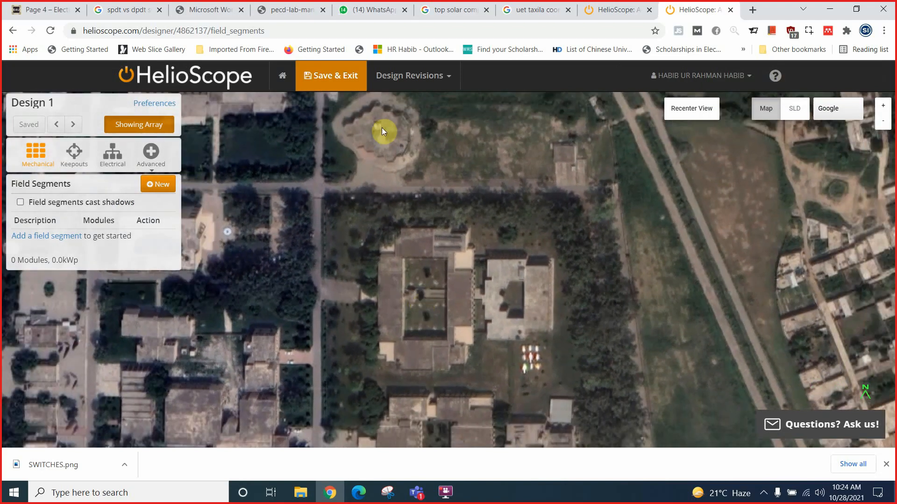
pyautogui.moveTo(428, 299); pyautogui.dragTo(487, 184)
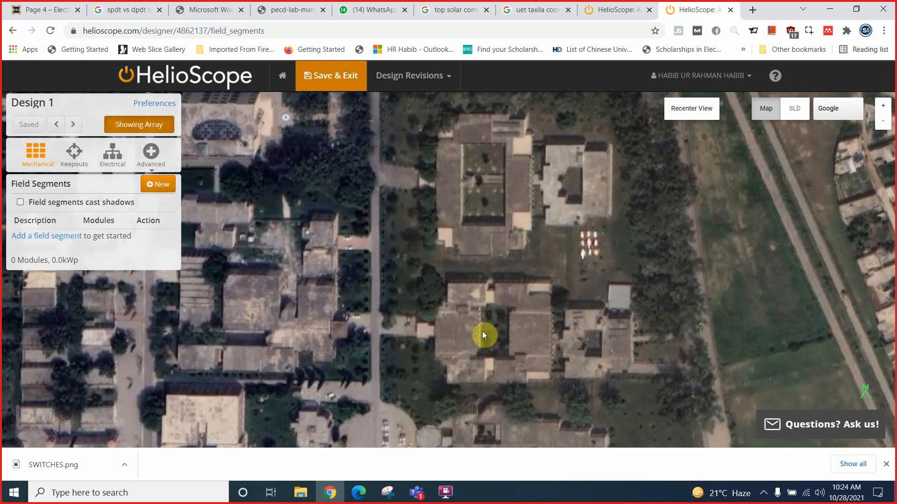
pyautogui.moveTo(448, 325); pyautogui.dragTo(450, 199)
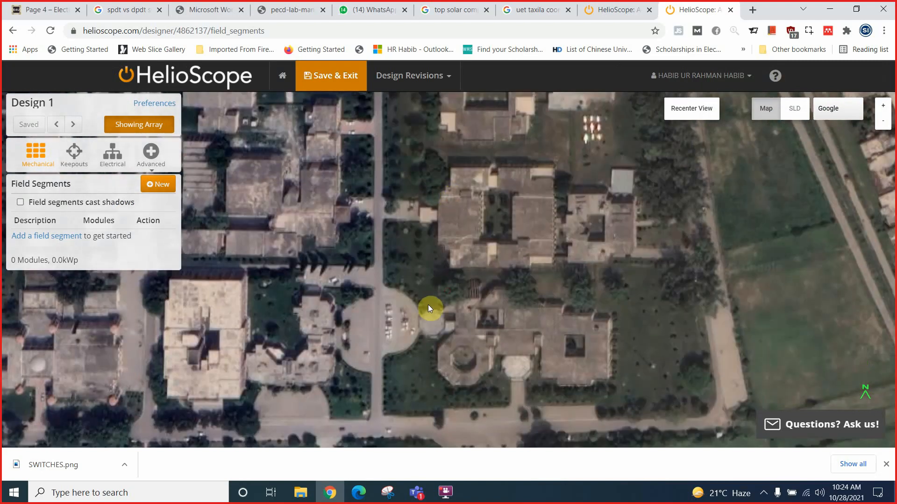
pyautogui.moveTo(476, 340); pyautogui.dragTo(479, 249)
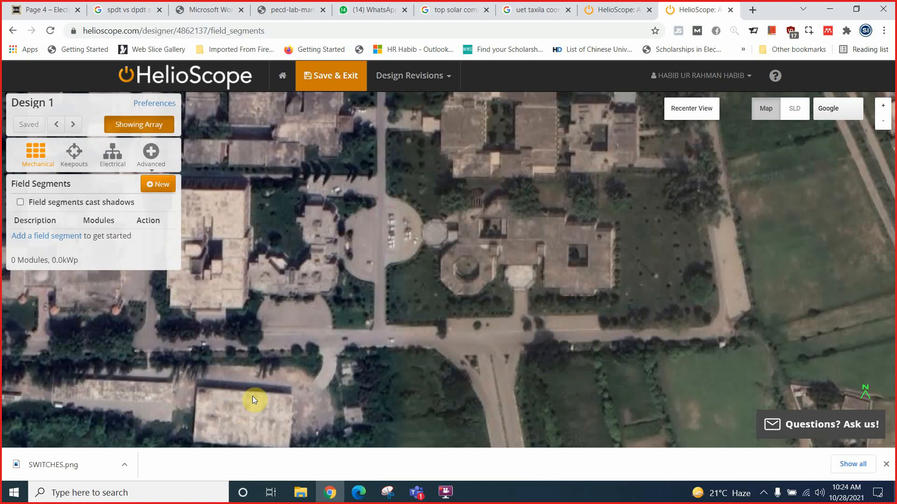
pyautogui.moveTo(252, 396); pyautogui.dragTo(377, 251)
pyautogui.scroll(2, 343, 273)
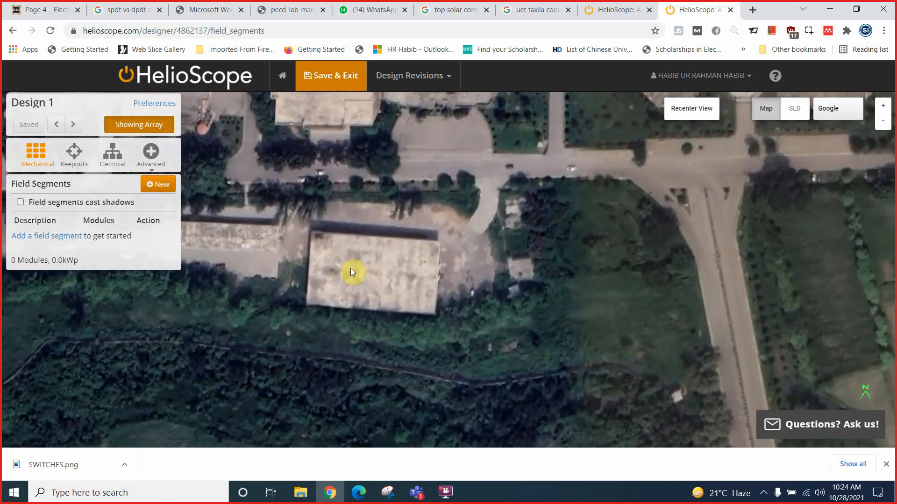
# Step: Examine the rectangular parking roof up close and check which map imagery providers the designer offers
pyautogui.moveTo(363, 257); pyautogui.dragTo(422, 265)
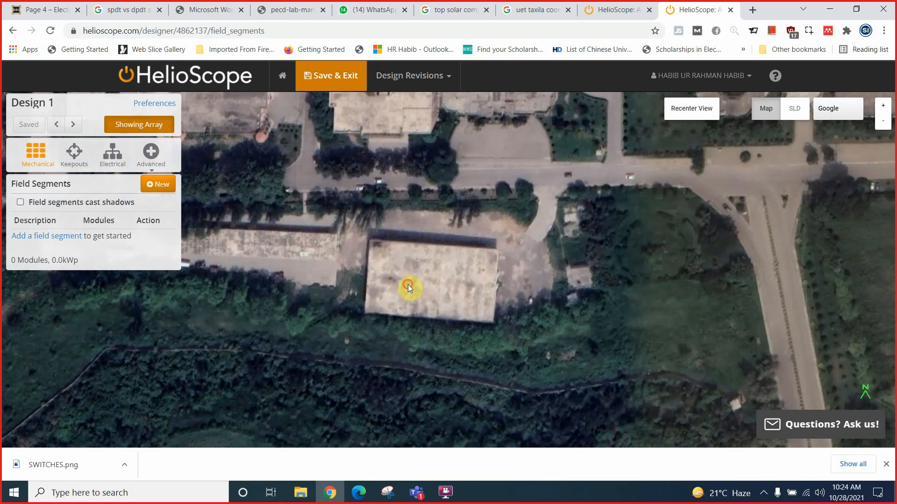
pyautogui.moveTo(408, 286); pyautogui.dragTo(413, 290)
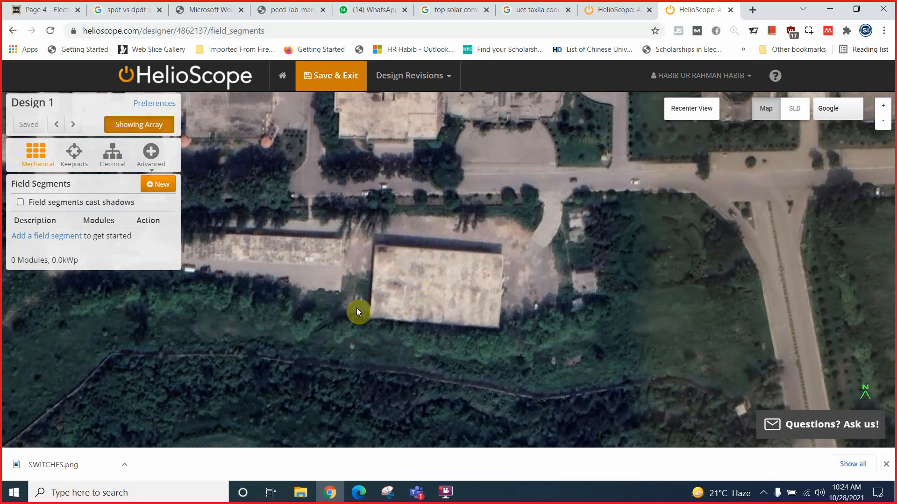
pyautogui.moveTo(441, 285); pyautogui.dragTo(440, 276)
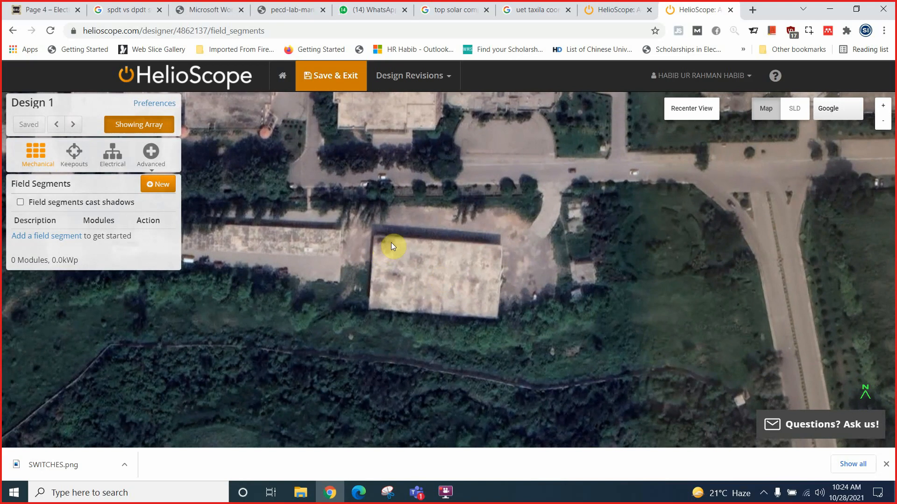
pyautogui.scroll(2, 391, 243)
pyautogui.scroll(1, 422, 270)
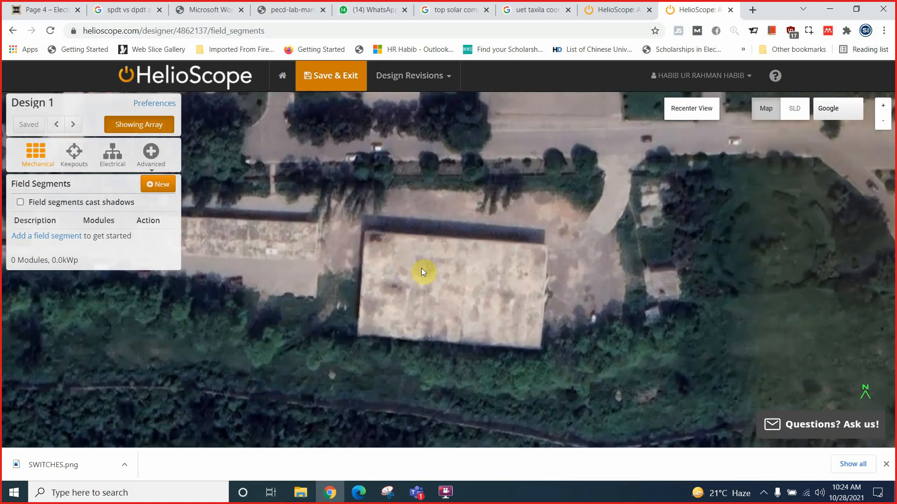
pyautogui.scroll(1, 417, 257)
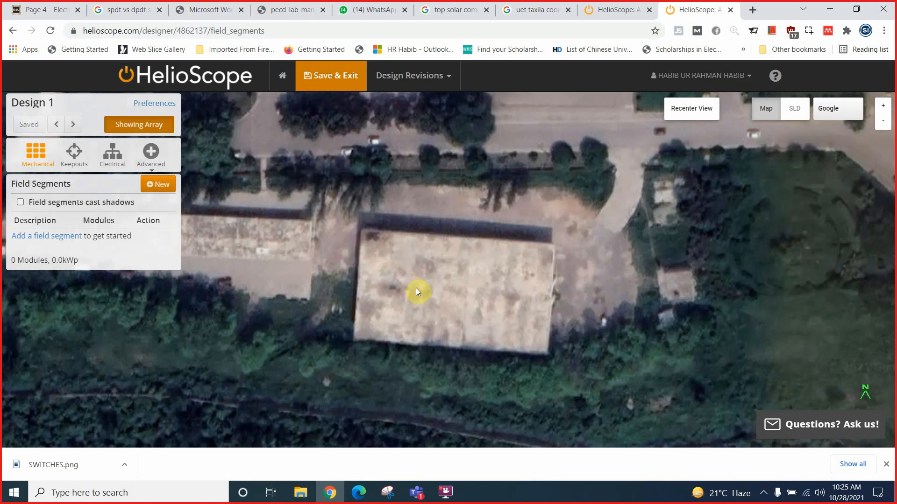
pyautogui.click(842, 113)
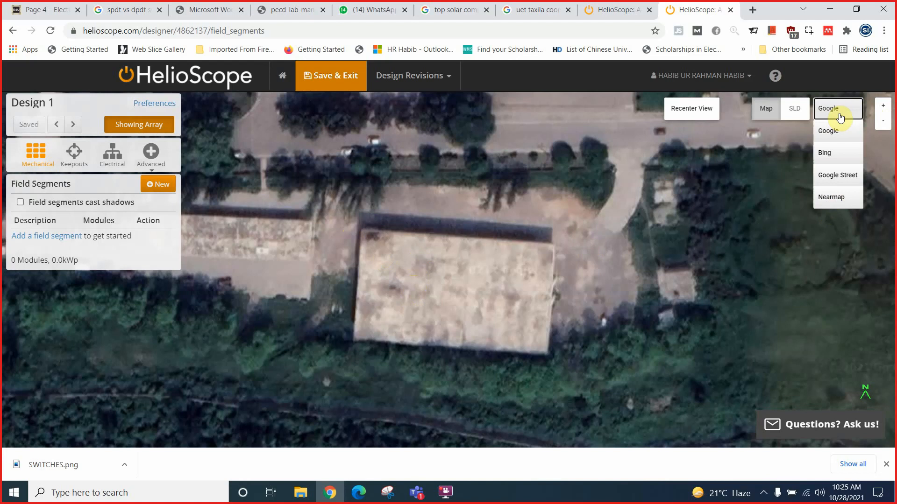
pyautogui.click(839, 114)
pyautogui.click(837, 113)
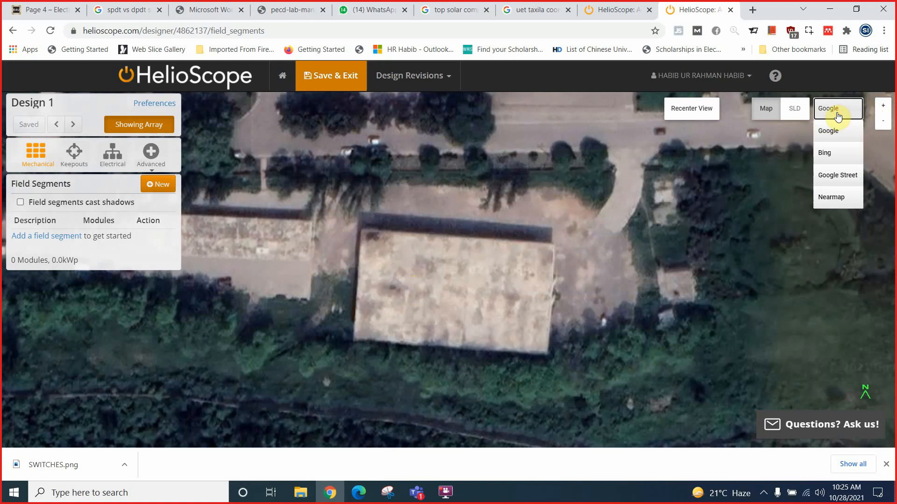
pyautogui.click(831, 198)
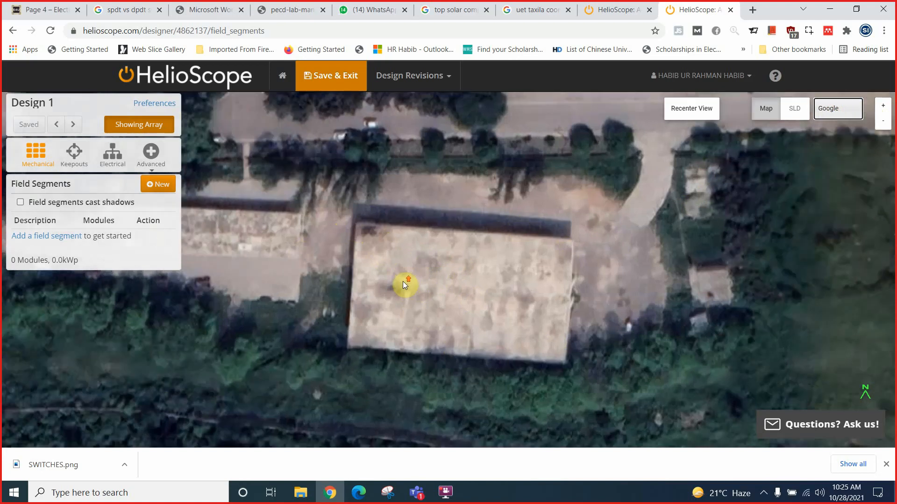
# Step: Review the roof's extent and the Advanced design options, and return to the Mechanical settings of Design 1
pyautogui.scroll(1, 403, 284)
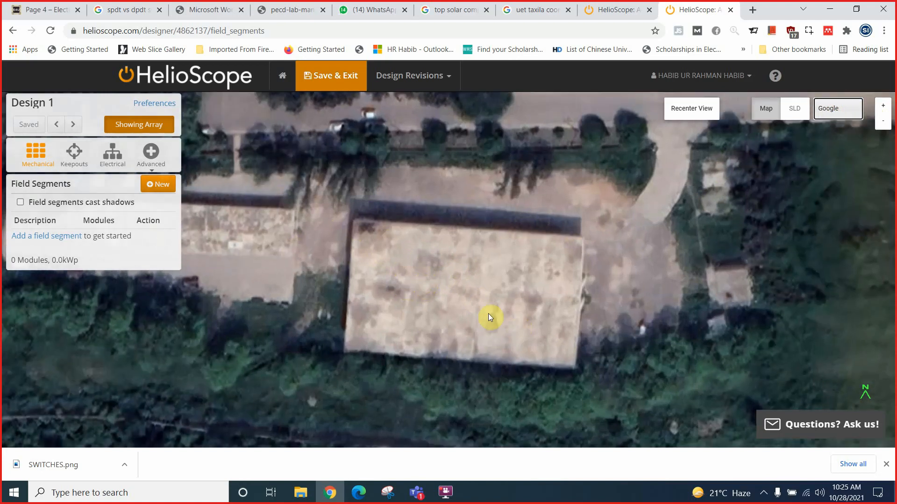
pyautogui.scroll(-1, 491, 310)
pyautogui.scroll(1, 435, 276)
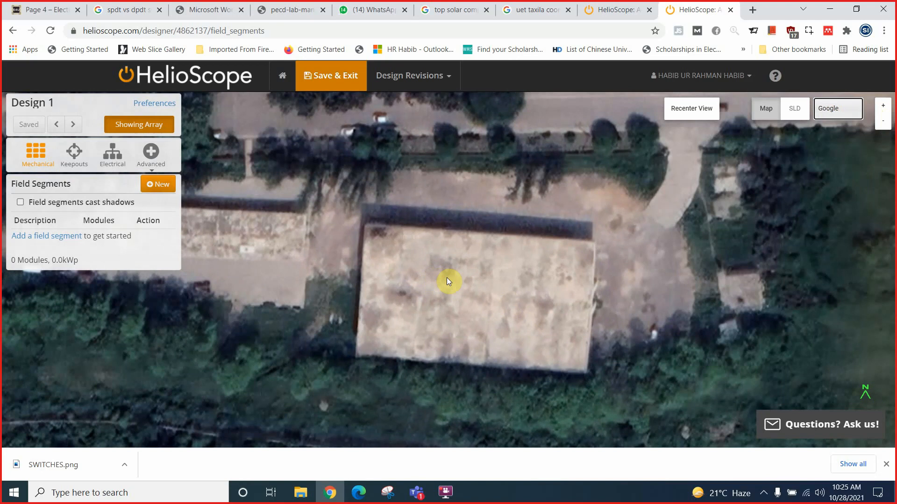
pyautogui.moveTo(457, 303); pyautogui.dragTo(458, 271)
pyautogui.scroll(-1, 458, 270)
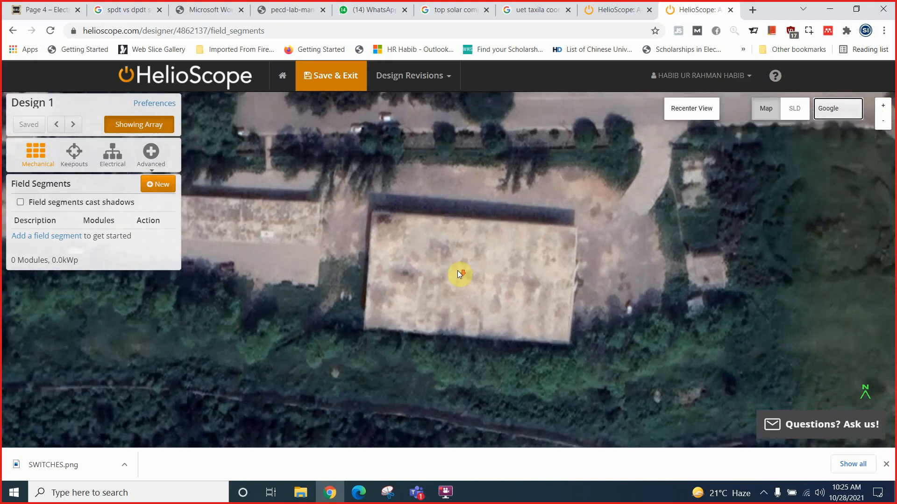
pyautogui.scroll(1, 458, 270)
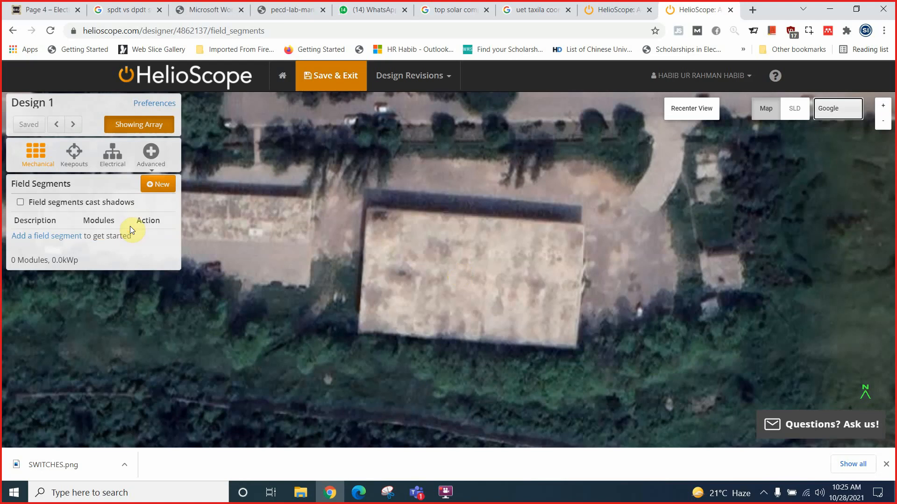
pyautogui.scroll(-1, 369, 241)
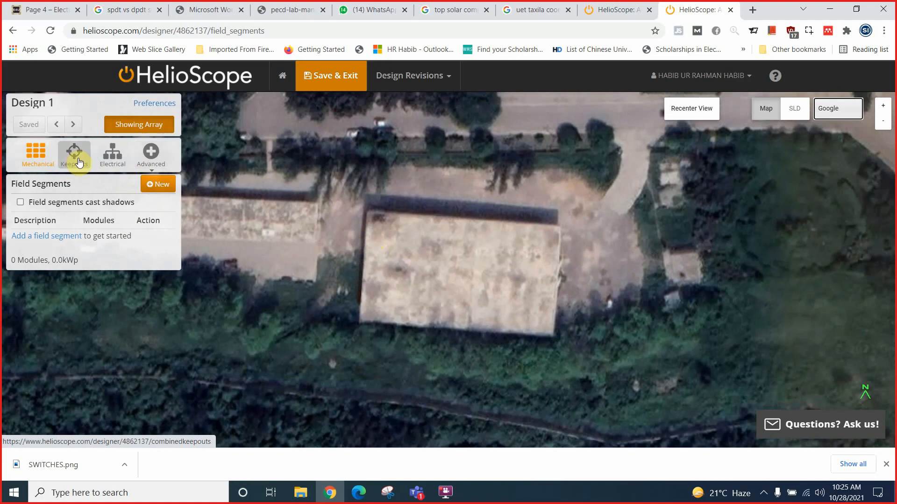
pyautogui.click(154, 164)
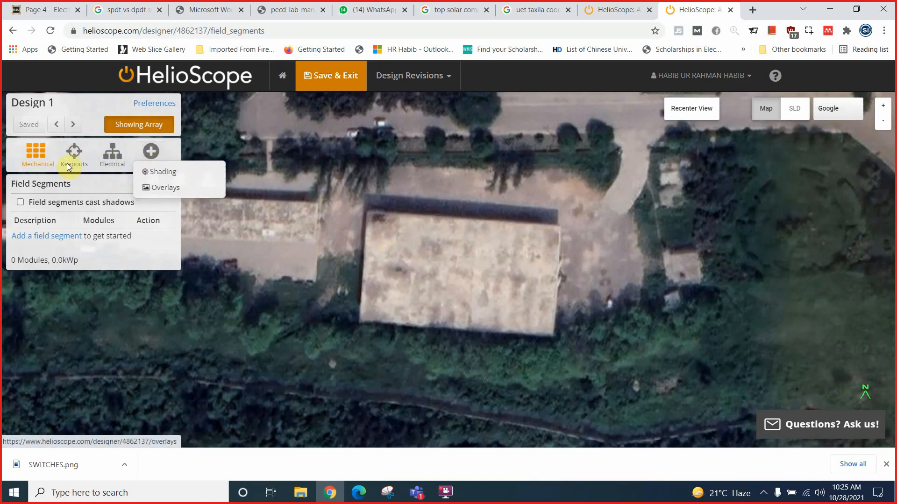
pyautogui.click(37, 159)
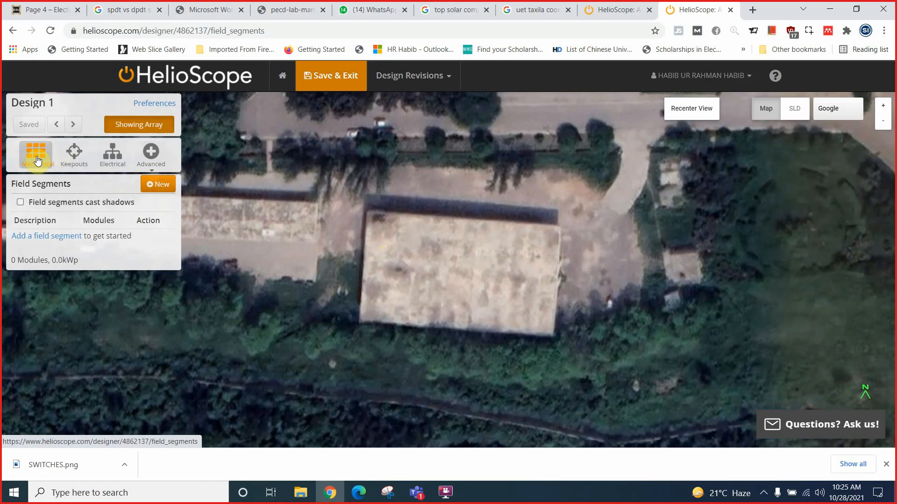
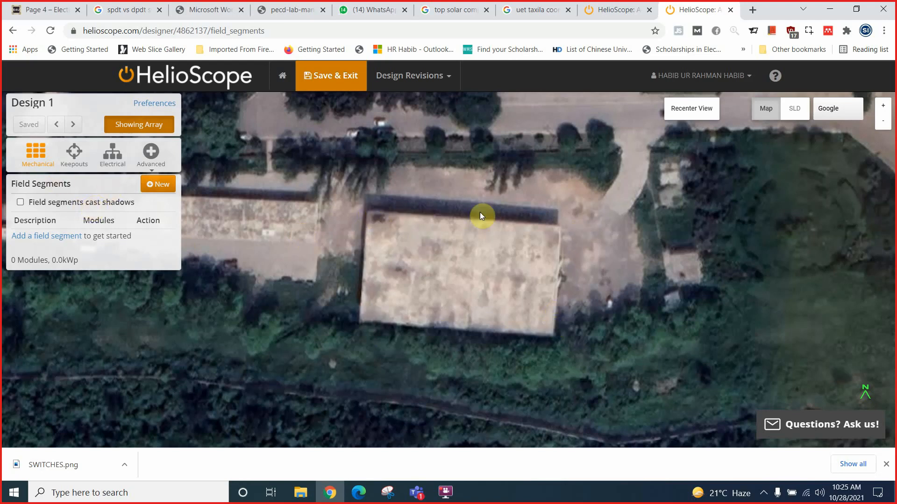
# Step: Draw a four-sided field segment along the parking roof's edges, about 55 m long and 31 m wide
pyautogui.scroll(1, 495, 274)
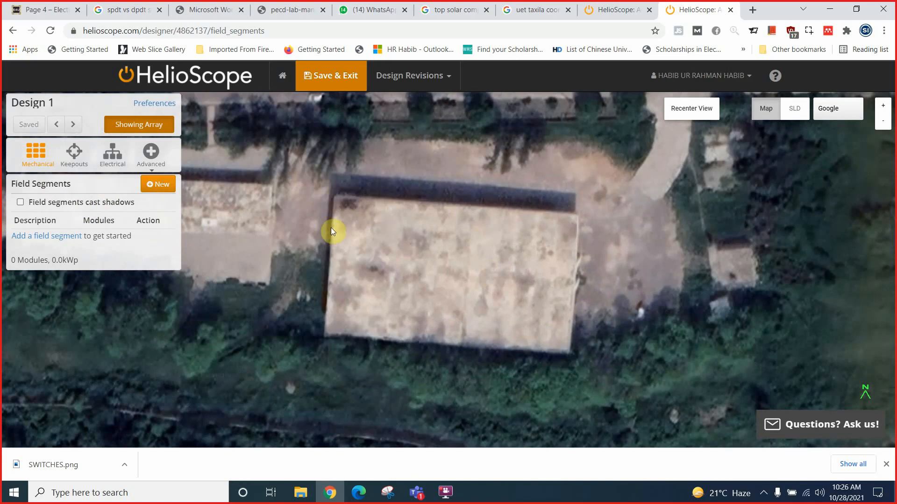
pyautogui.click(154, 187)
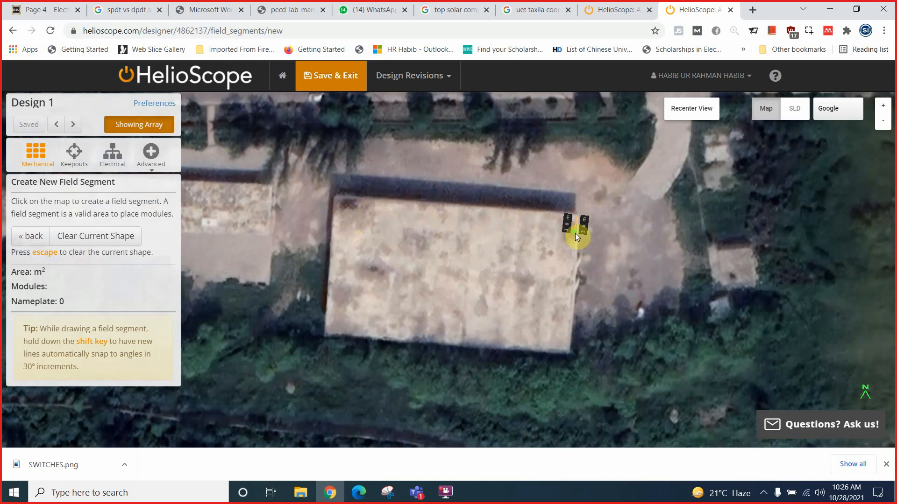
pyautogui.click(568, 352)
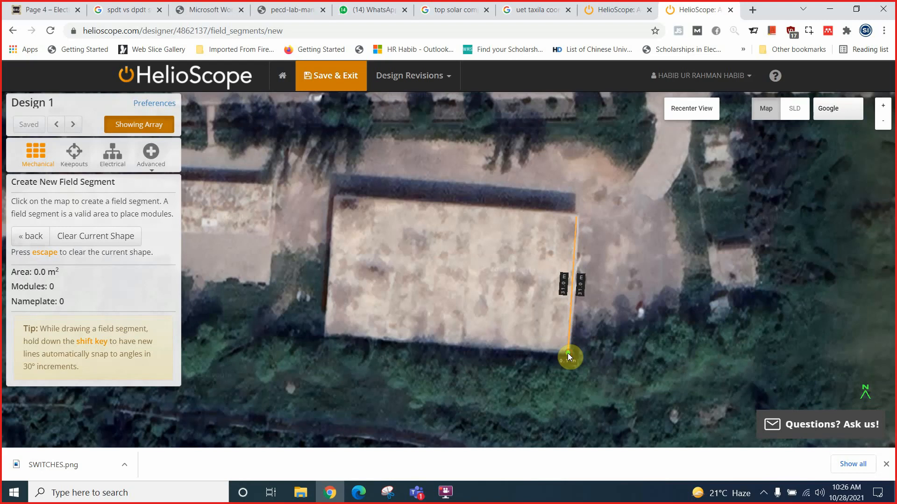
pyautogui.click(326, 336)
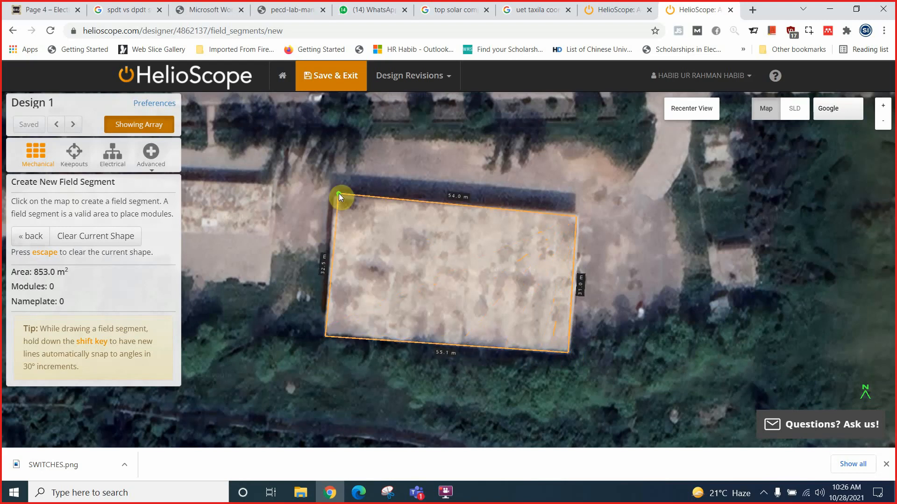
pyautogui.click(336, 197)
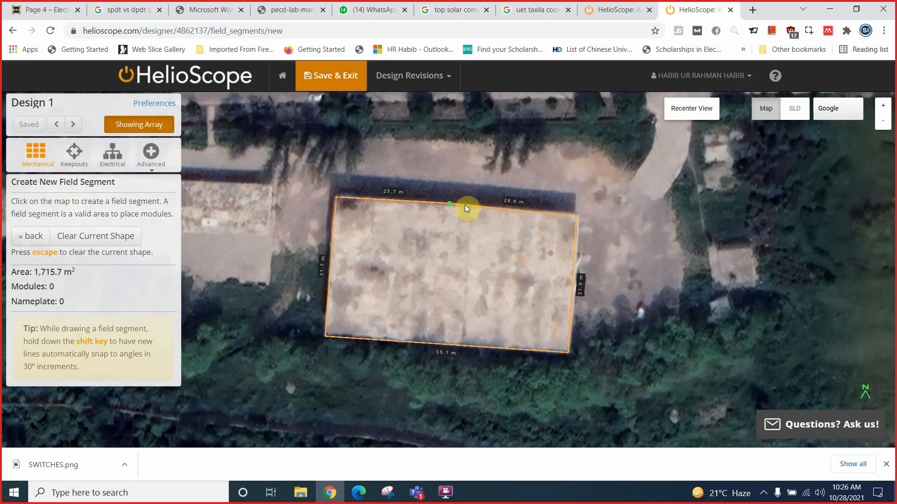
pyautogui.click(577, 218)
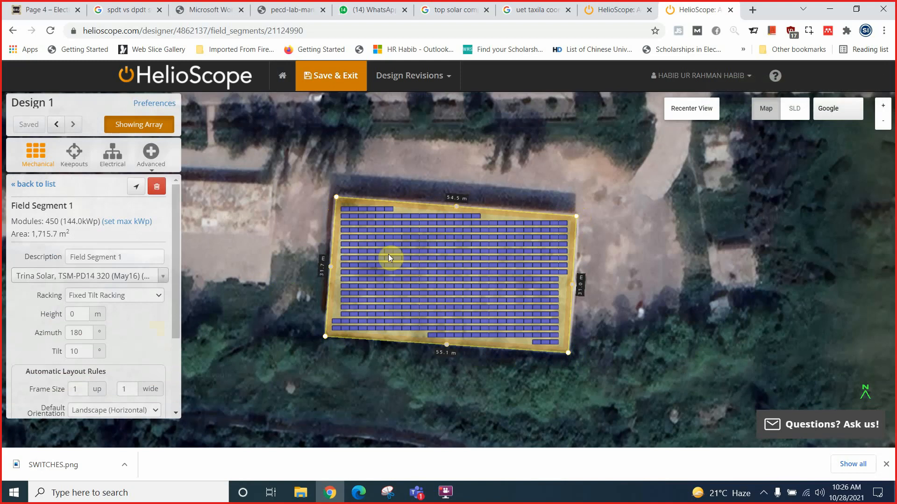
# Step: Search the field segment's module list for "huaw" and "solar", and browse the offered solar modules
pyautogui.click(52, 281)
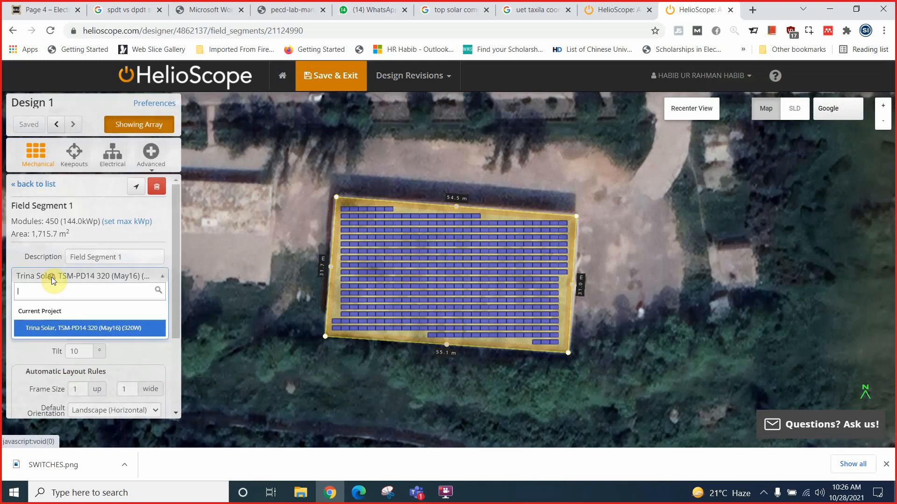
pyautogui.write('huaw')
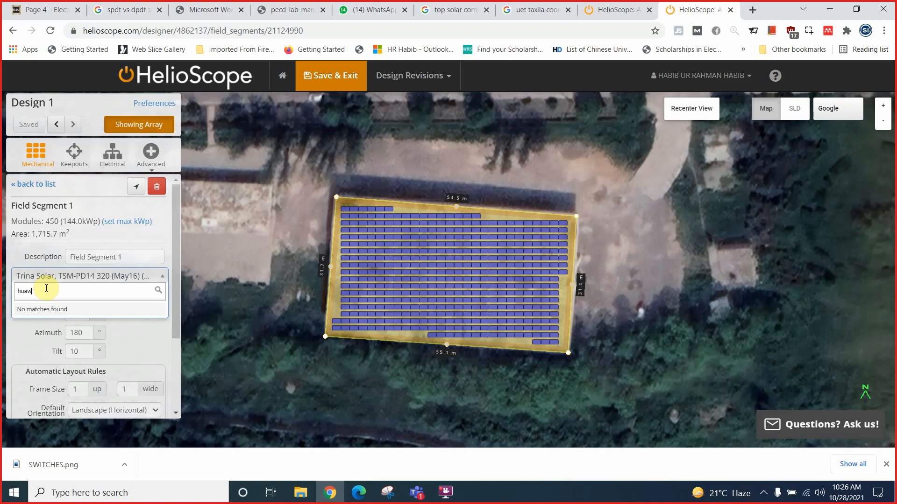
pyautogui.press('BackSpace')
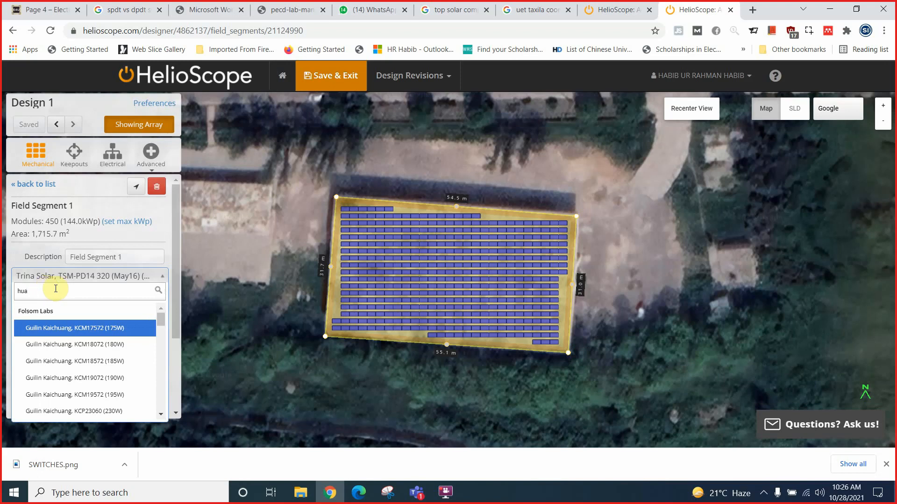
pyautogui.press('BackSpace')
pyautogui.press('BackSpace')
pyautogui.press('BackSpace')
pyautogui.write('sol')
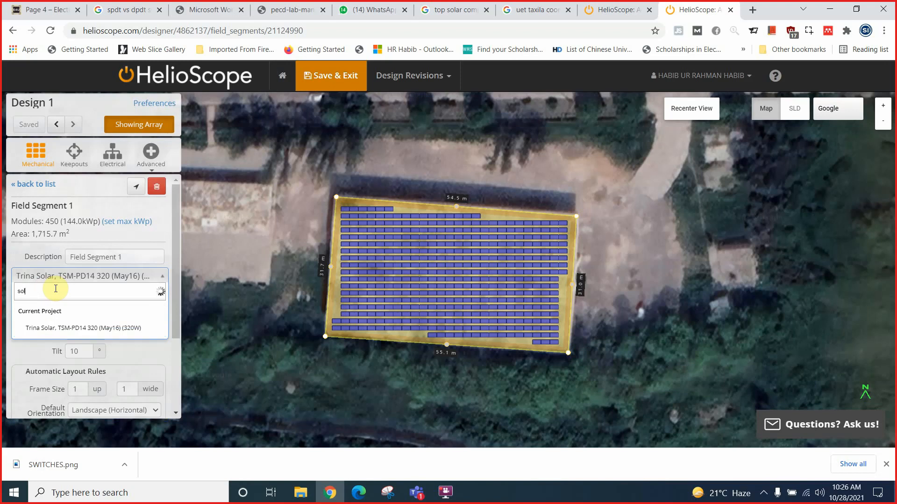
pyautogui.write('ar')
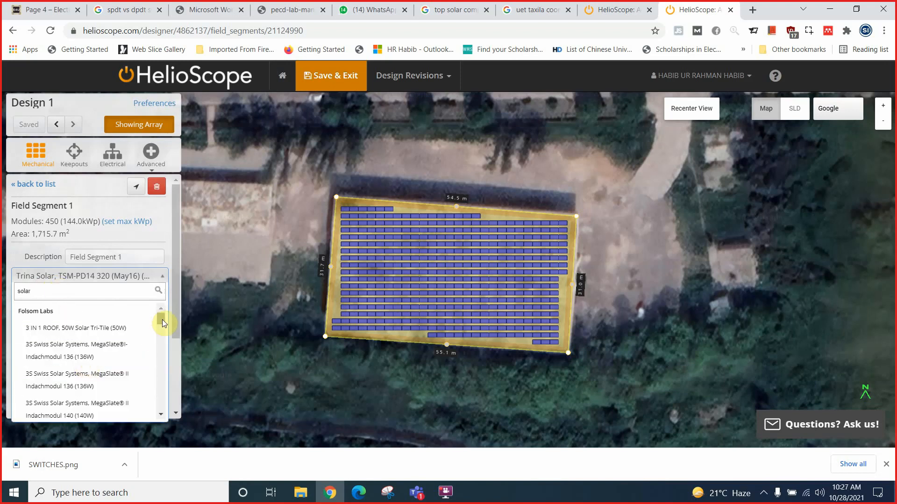
pyautogui.moveTo(162, 320); pyautogui.dragTo(163, 338)
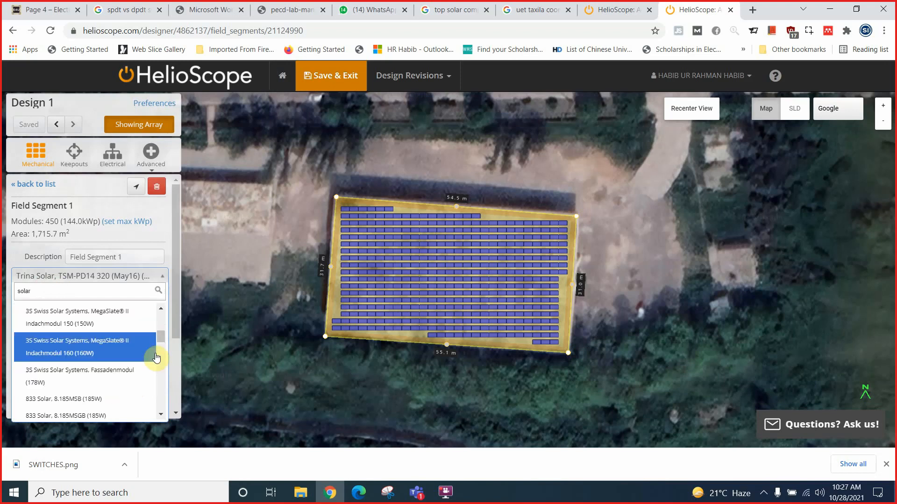
pyautogui.moveTo(159, 336); pyautogui.dragTo(158, 315)
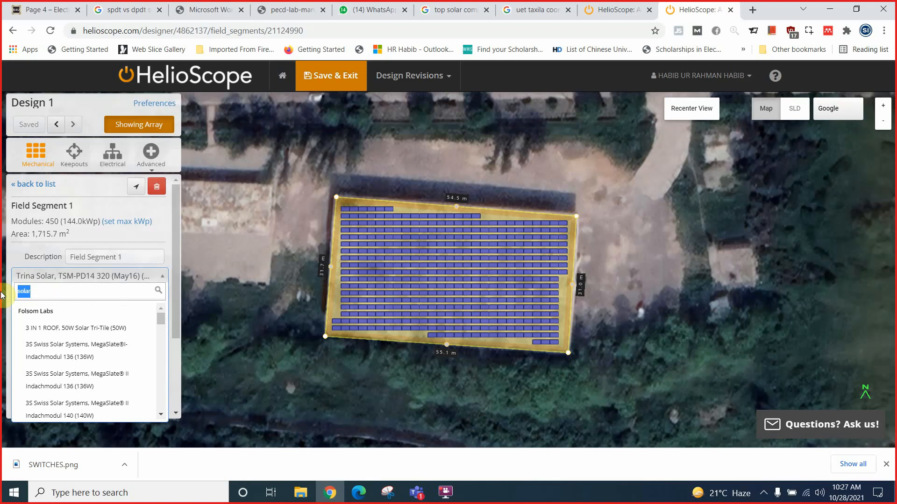
# Step: Search the field segment's module list by rating, using "250k", "30k" and "35k"
pyautogui.write('250k')
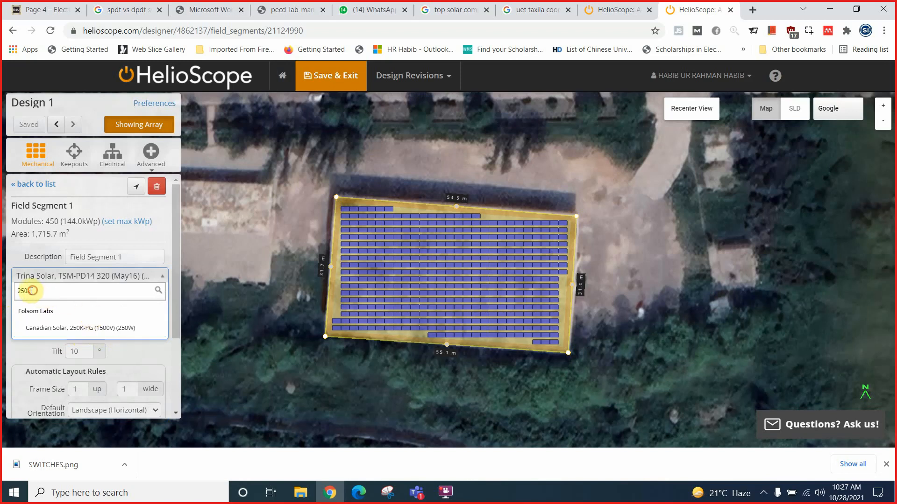
pyautogui.moveTo(28, 290); pyautogui.dragTo(48, 291)
pyautogui.press('BackSpace')
pyautogui.press('BackSpace')
pyautogui.press('BackSpace')
pyautogui.press('BackSpace')
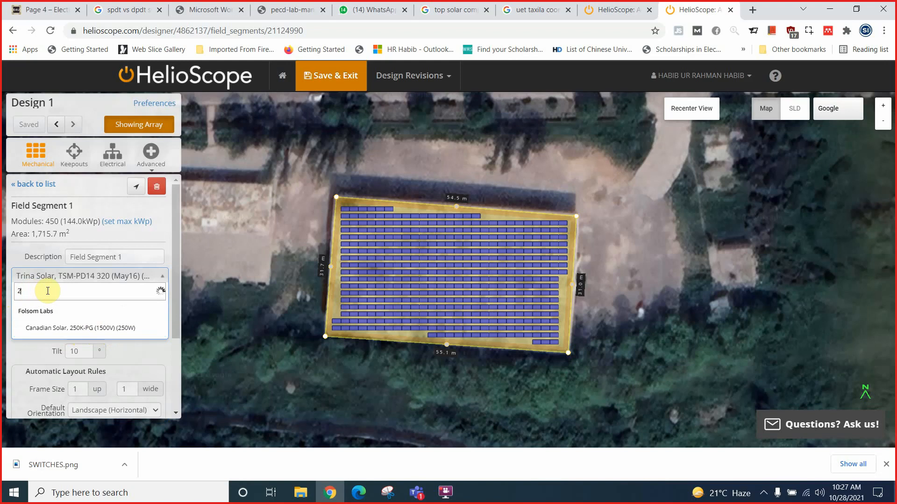
pyautogui.write('30')
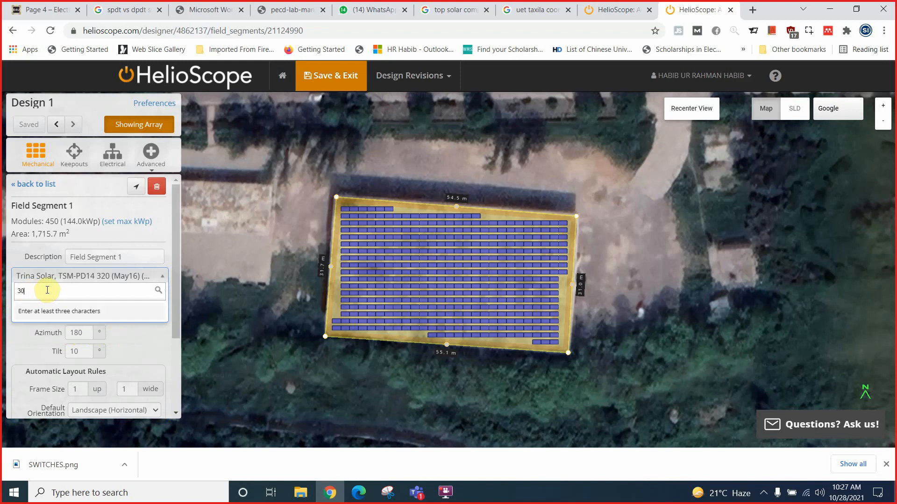
pyautogui.write('k')
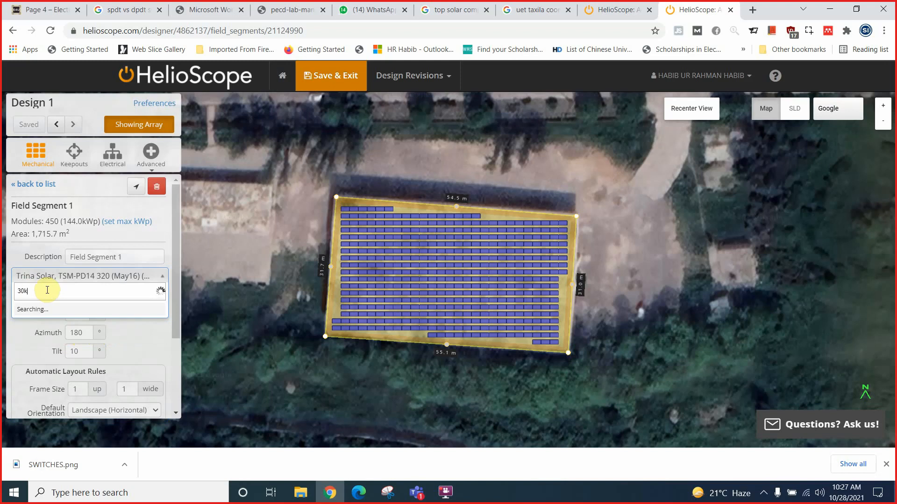
pyautogui.moveTo(43, 291); pyautogui.dragTo(13, 295)
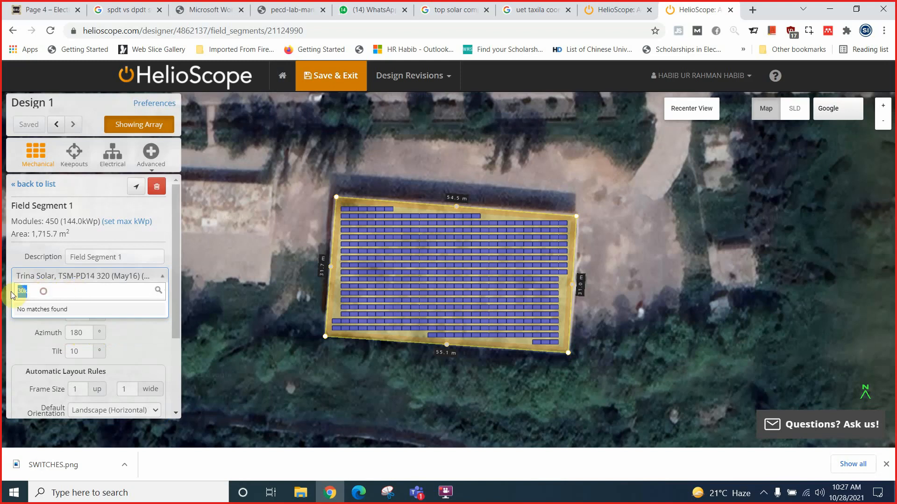
pyautogui.write('35k')
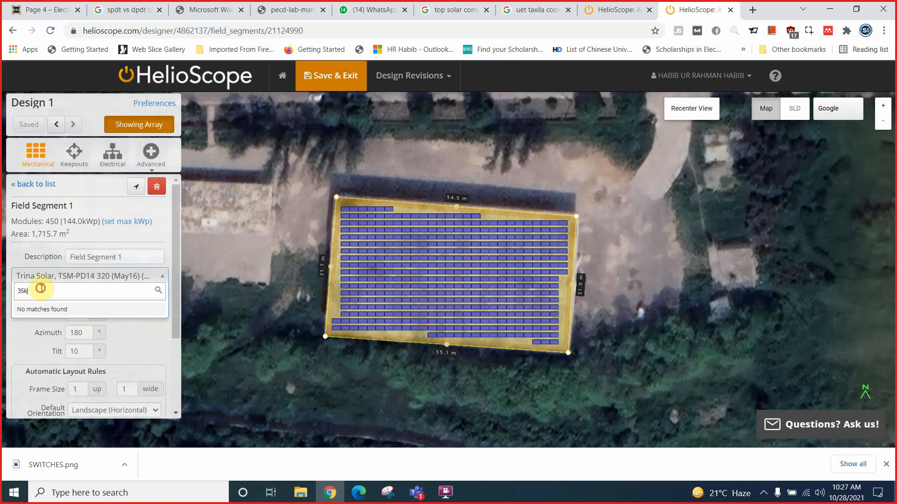
# Step: Search the field segment's module list for "50k" and "100", and browse the offered modules
pyautogui.moveTo(40, 289); pyautogui.dragTo(18, 290)
pyautogui.write('50')
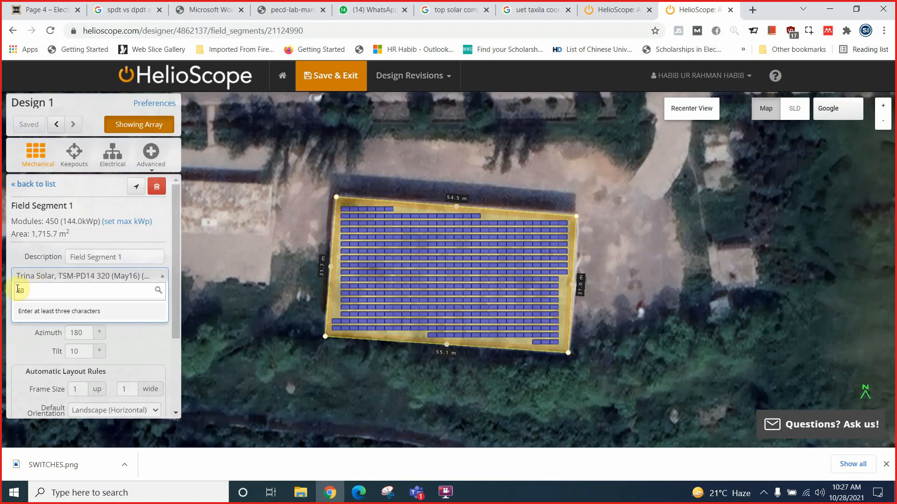
pyautogui.write('k')
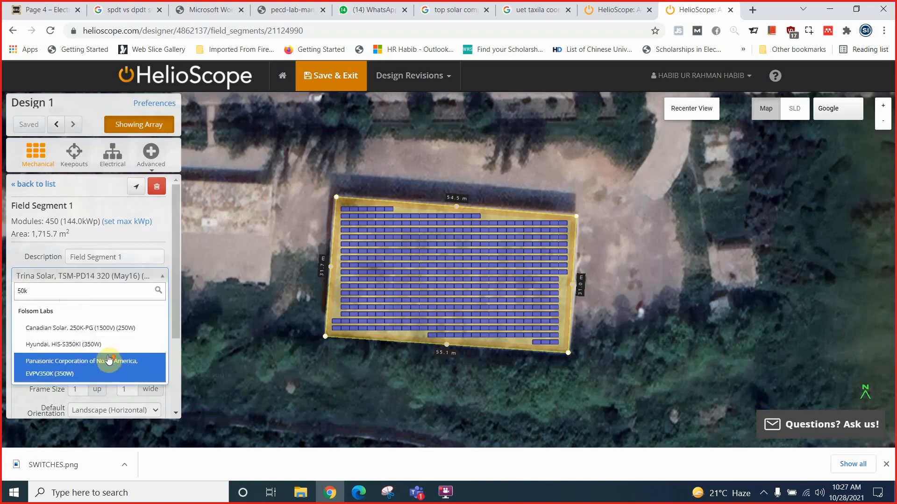
pyautogui.click(31, 291)
pyautogui.press('BackSpace')
pyautogui.press('BackSpace')
pyautogui.press('BackSpace')
pyautogui.write('100')
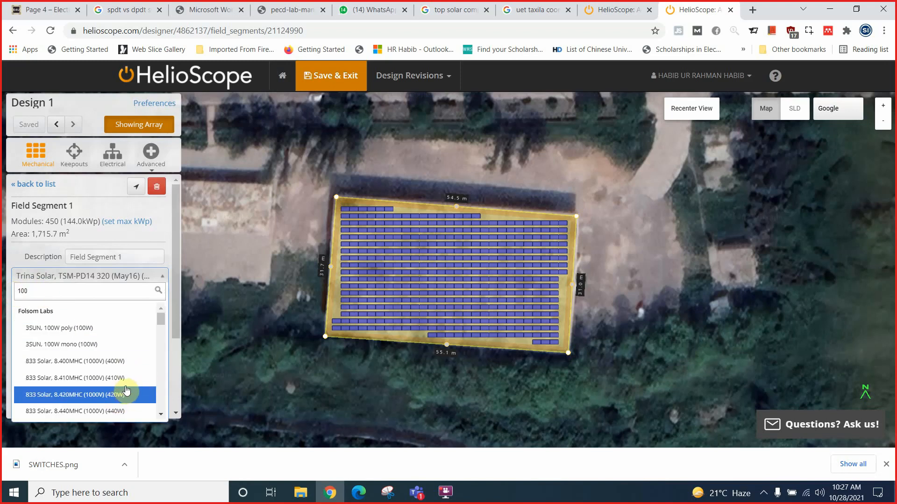
pyautogui.scroll(-5, 126, 389)
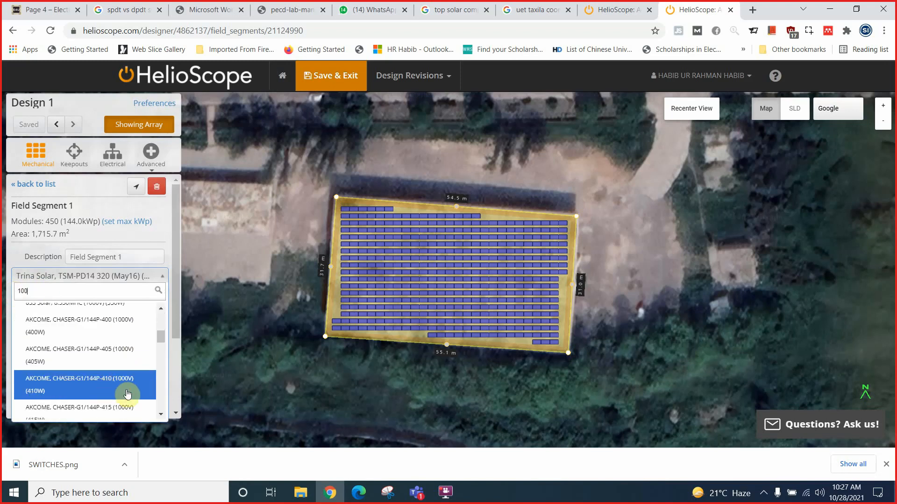
pyautogui.scroll(-2, 130, 390)
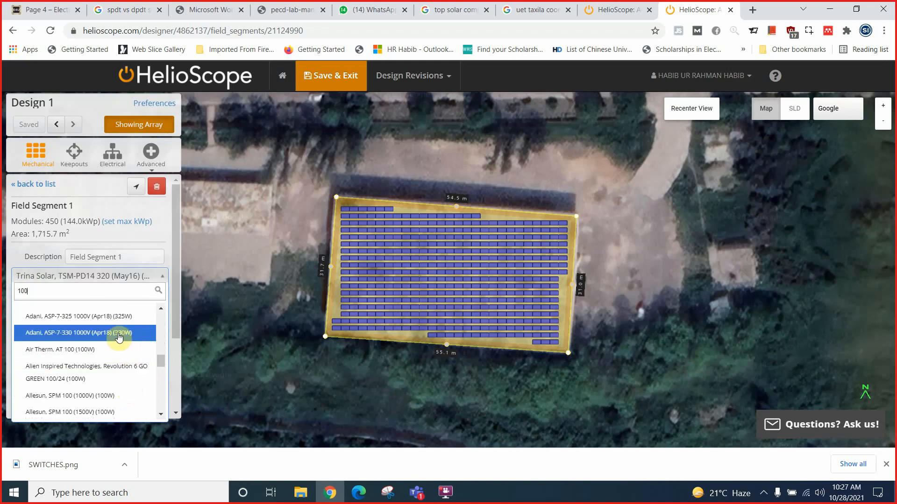
# Step: Search the field segment's module list for "500" and look through the matching modules
pyautogui.moveTo(37, 290); pyautogui.dragTo(11, 288)
pyautogui.write('5')
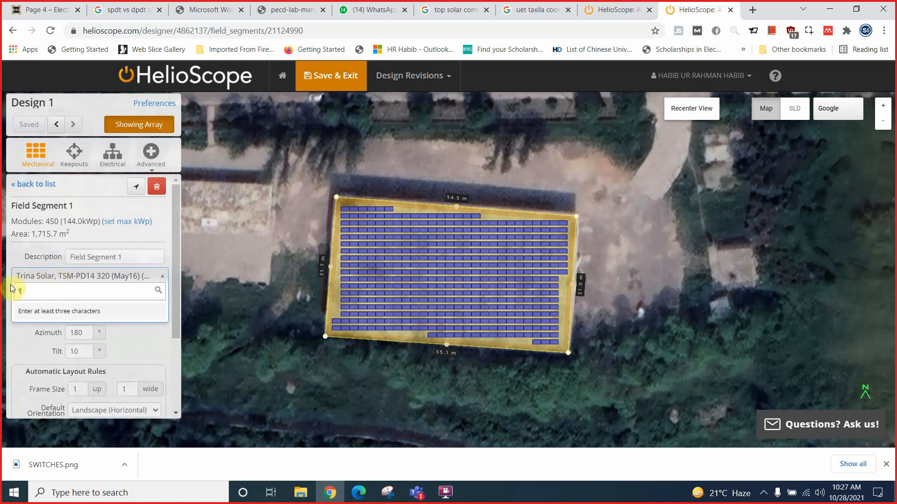
pyautogui.write('00')
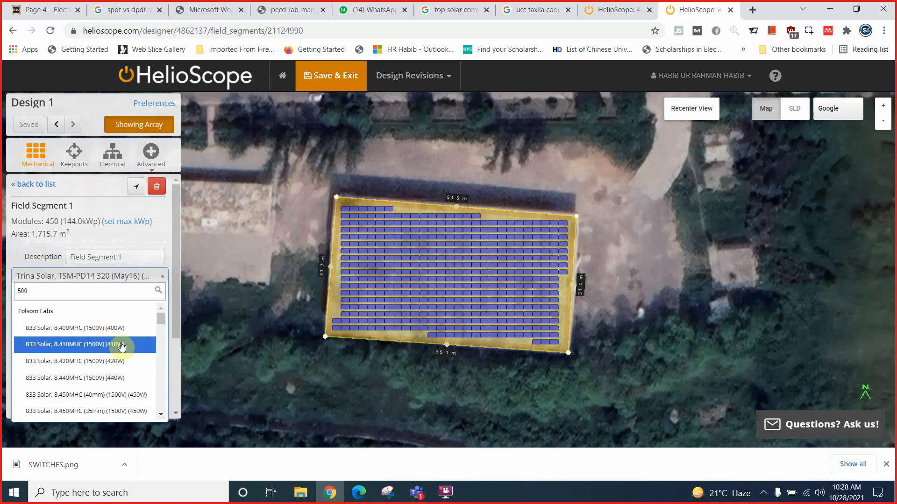
pyautogui.scroll(-4, 133, 383)
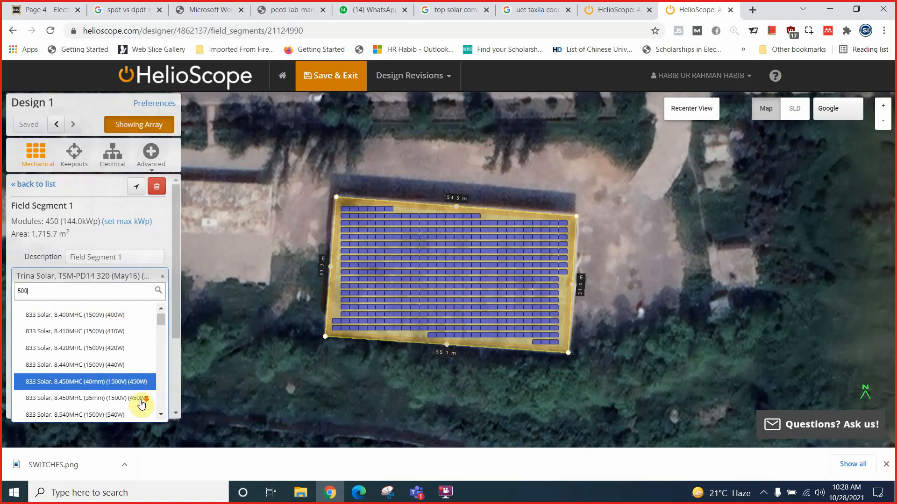
pyautogui.scroll(-10, 126, 366)
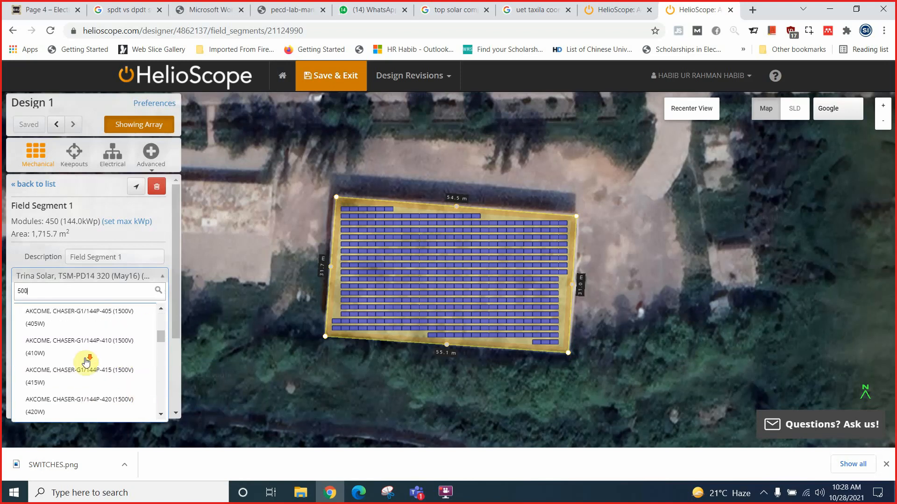
pyautogui.scroll(15, 89, 365)
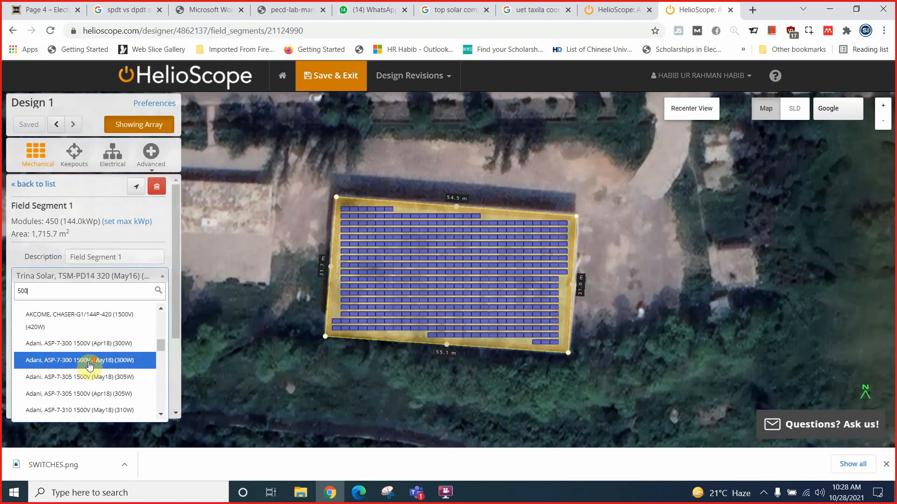
# Step: Search the module list for "solar" and close the list without choosing a module
pyautogui.moveTo(54, 290); pyautogui.dragTo(19, 292)
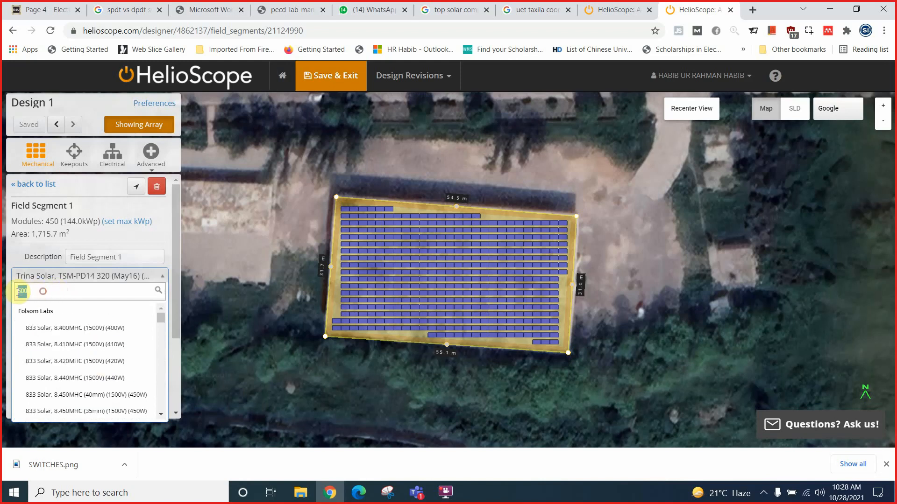
pyautogui.click(44, 290)
pyautogui.doubleClick(44, 290)
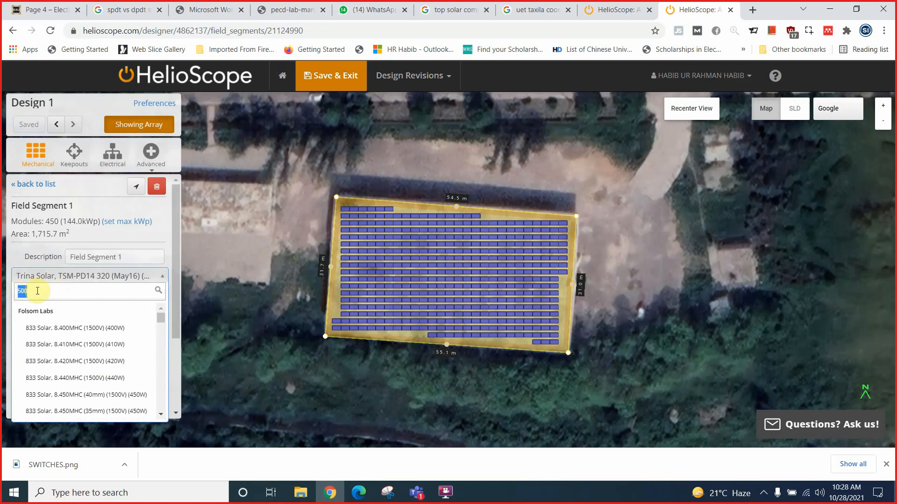
pyautogui.write('solar')
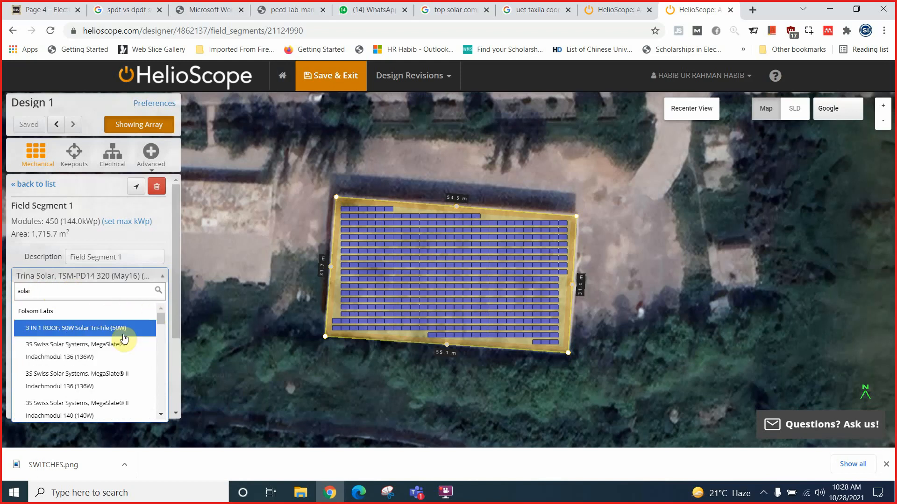
pyautogui.click(177, 303)
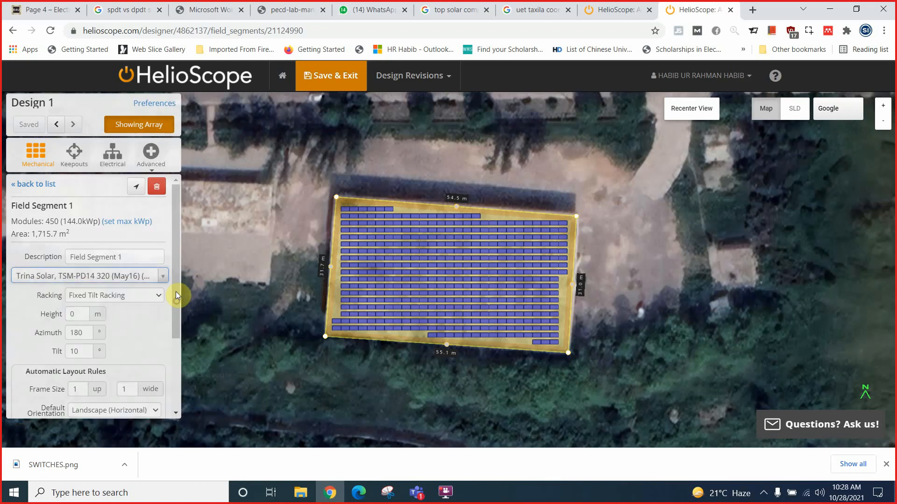
# Step: Reselect the Trina Solar, TSM-PD14 320 (May16) module for the field segment
pyautogui.click(88, 278)
pyautogui.click(53, 327)
pyautogui.scroll(3, 396, 259)
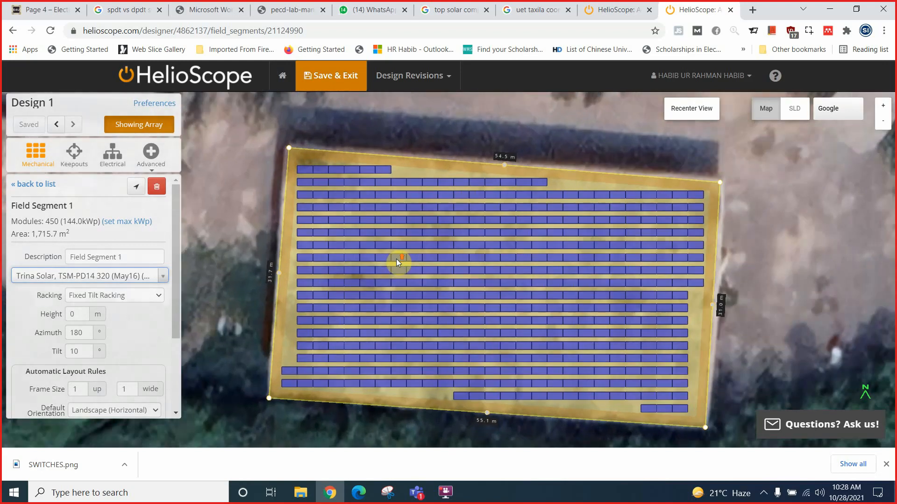
pyautogui.scroll(1, 442, 273)
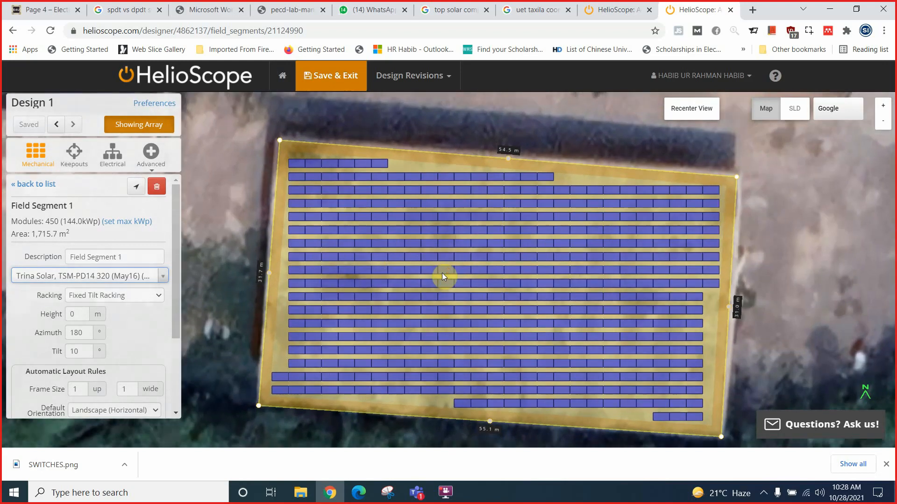
# Step: Find the Canadian modules with "cana" and assign CanadianSolar, HiKu CS3w-400P (400W) to the field segment
pyautogui.click(70, 276)
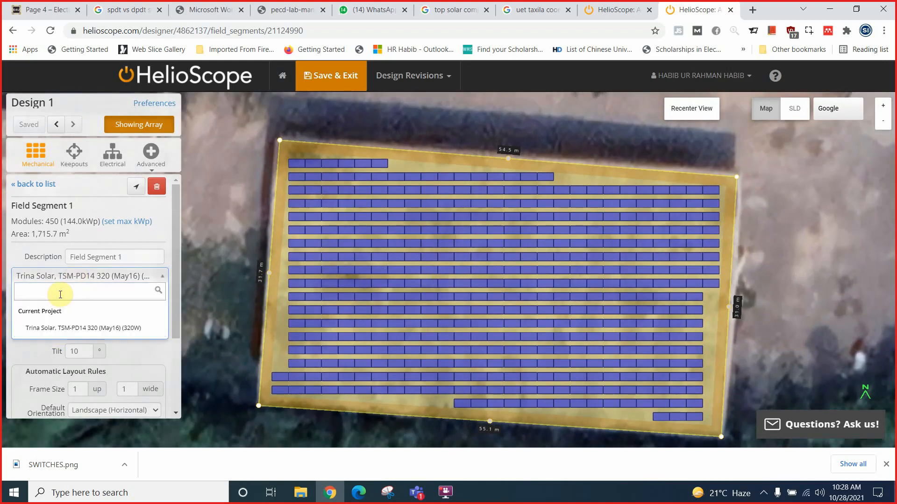
pyautogui.write('cana')
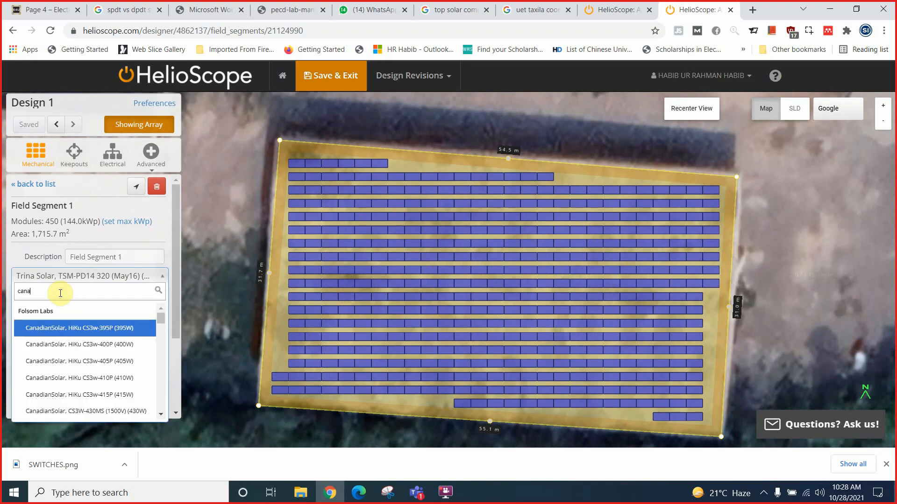
pyautogui.click(125, 345)
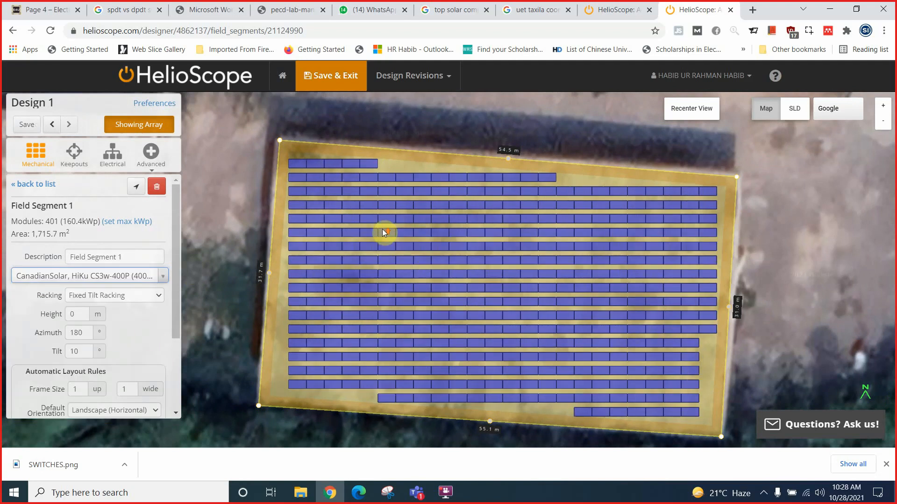
pyautogui.scroll(2, 382, 229)
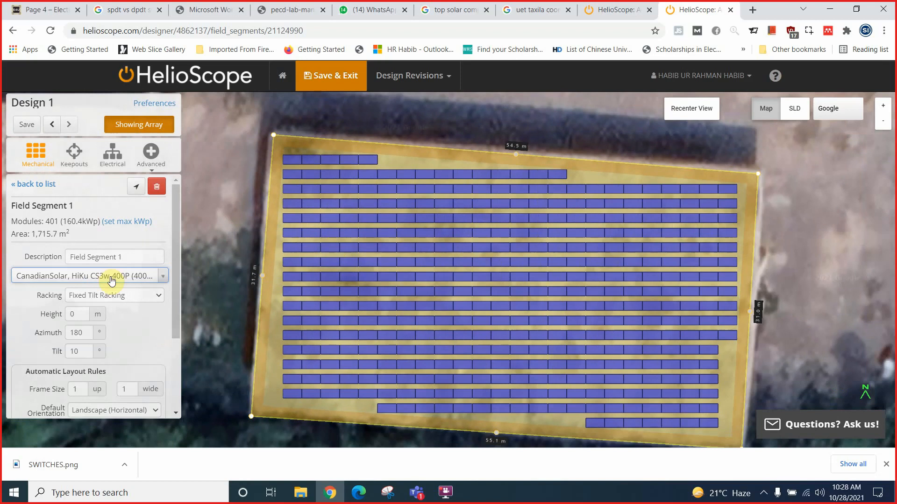
# Step: Examine Field Segment 1's module count, total peak power and area for the chosen module
pyautogui.doubleClick(47, 222)
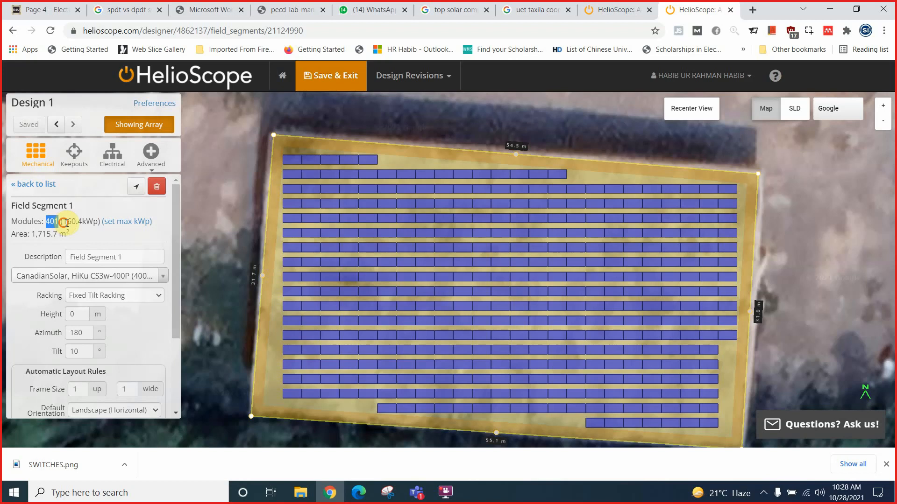
pyautogui.moveTo(62, 221); pyautogui.dragTo(92, 223)
pyautogui.click(67, 220)
pyautogui.click(69, 224)
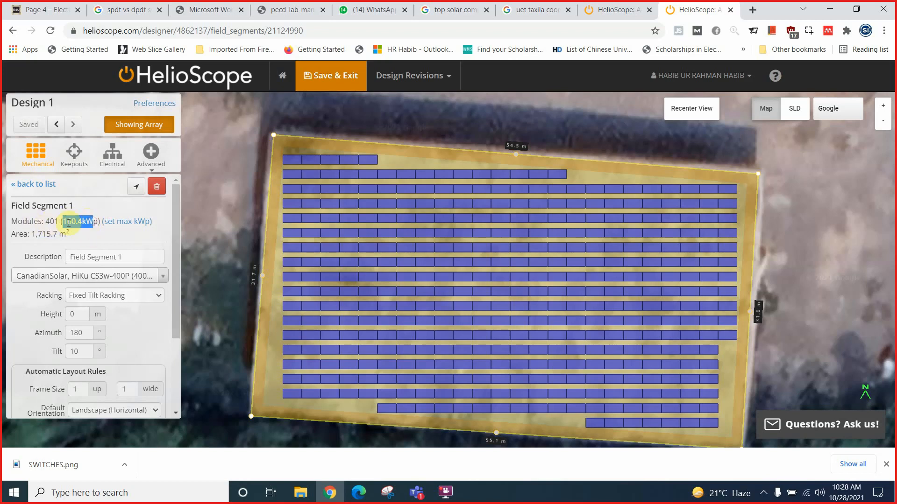
pyautogui.click(72, 222)
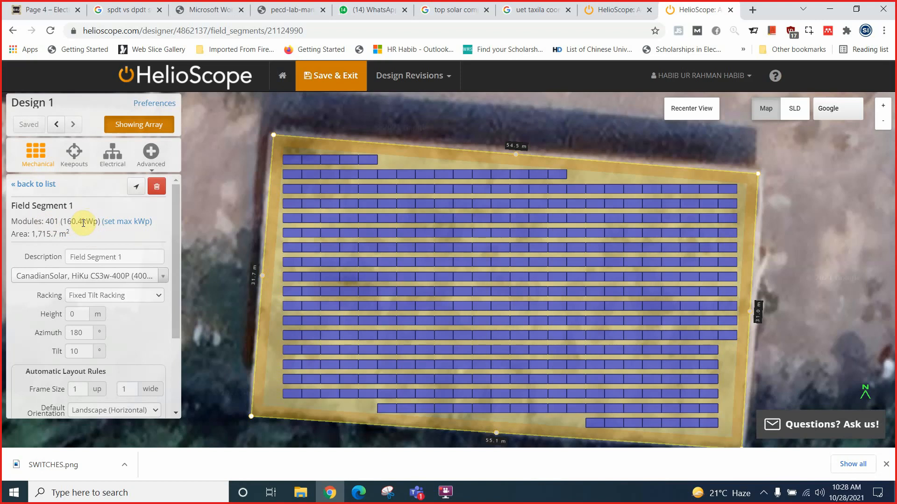
pyautogui.doubleClick(51, 222)
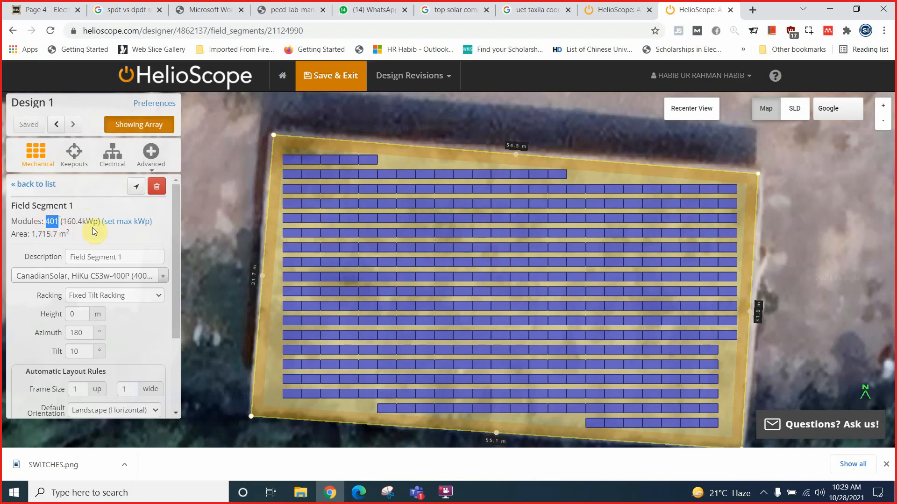
pyautogui.moveTo(78, 221); pyautogui.dragTo(54, 223)
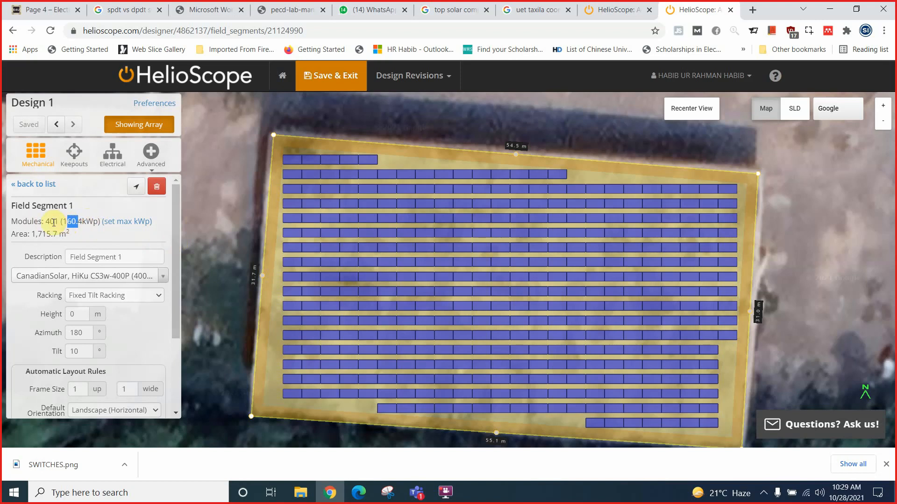
pyautogui.moveTo(177, 221); pyautogui.dragTo(173, 262)
pyautogui.moveTo(173, 309); pyautogui.dragTo(177, 245)
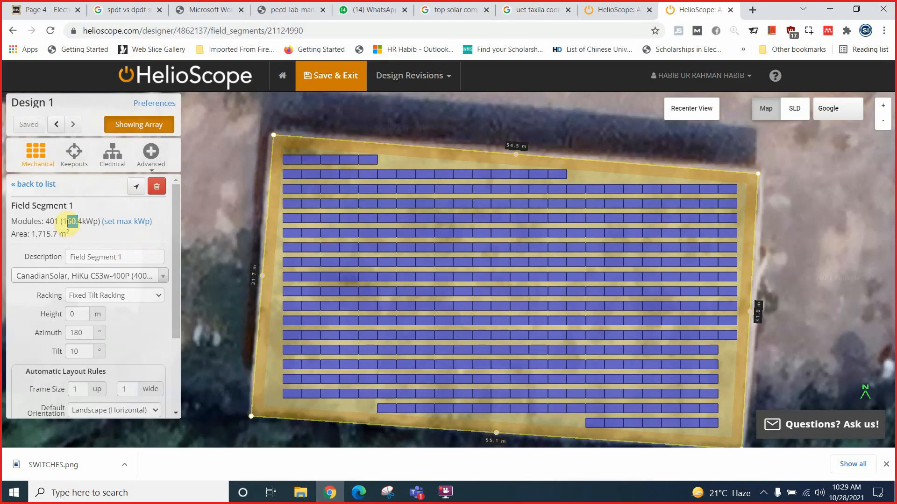
pyautogui.moveTo(64, 221); pyautogui.dragTo(82, 221)
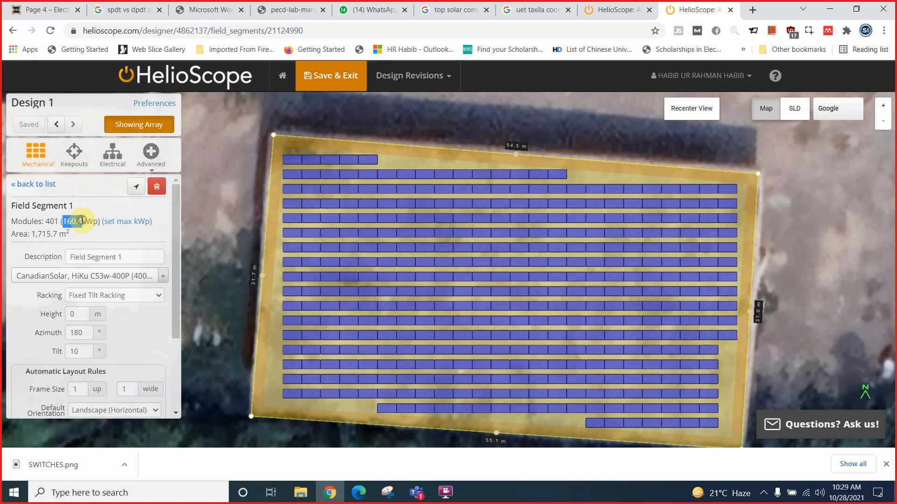
pyautogui.click(68, 220)
pyautogui.click(65, 221)
pyautogui.moveTo(87, 223); pyautogui.dragTo(88, 222)
pyautogui.click(77, 222)
pyautogui.click(62, 220)
pyautogui.click(50, 221)
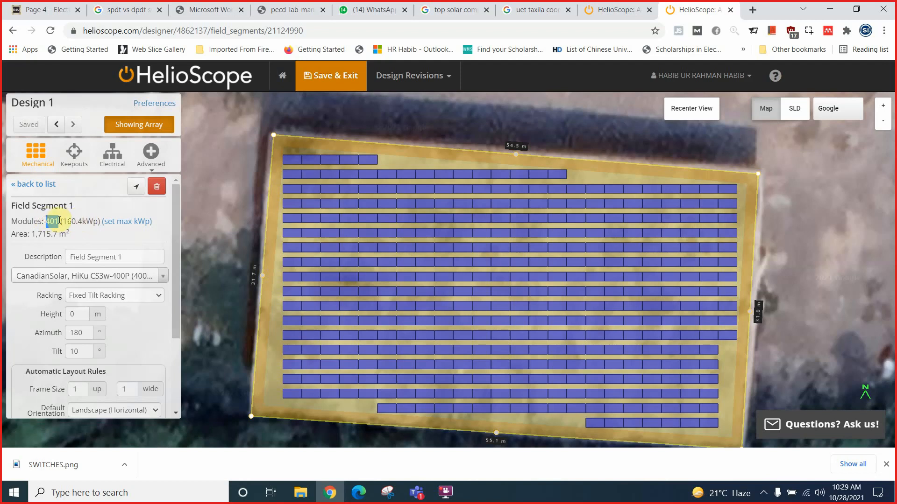
pyautogui.moveTo(63, 221); pyautogui.dragTo(85, 220)
pyautogui.click(83, 222)
pyautogui.click(83, 222)
pyautogui.click(69, 221)
pyautogui.click(69, 221)
pyautogui.click(73, 221)
pyautogui.click(76, 222)
pyautogui.click(70, 221)
pyautogui.click(69, 221)
pyautogui.click(68, 221)
pyautogui.click(70, 221)
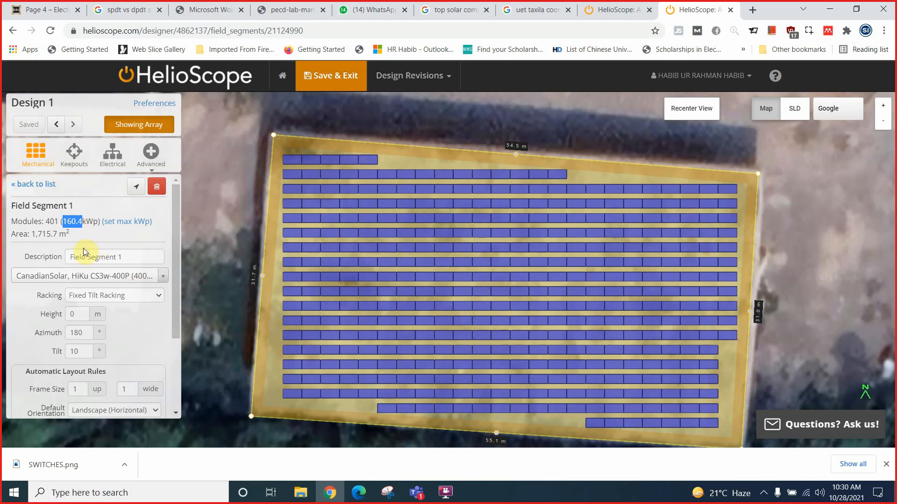
pyautogui.click(62, 221)
pyautogui.moveTo(62, 221)
pyautogui.mouseDown()
pyautogui.moveTo(82, 222)
pyautogui.moveTo(59, 222)
pyautogui.mouseUp()
pyautogui.click(64, 221)
pyautogui.click(64, 222)
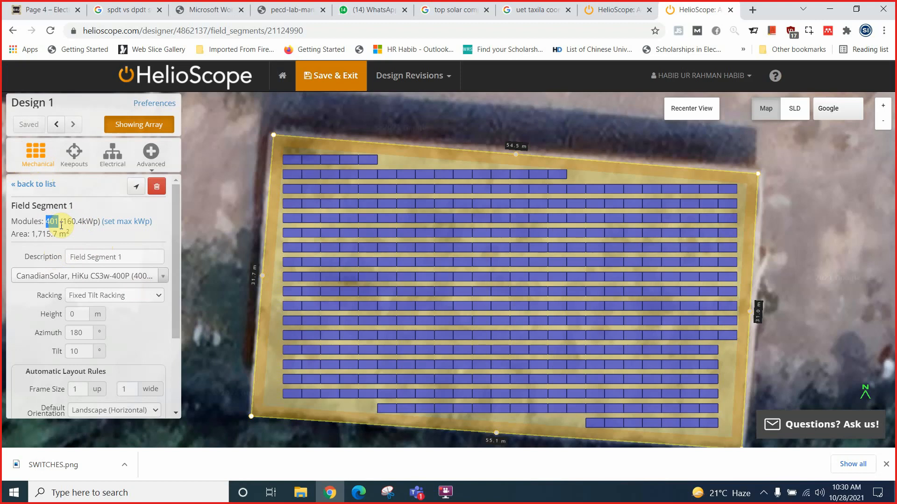
pyautogui.moveTo(51, 234); pyautogui.dragTo(58, 235)
pyautogui.click(46, 236)
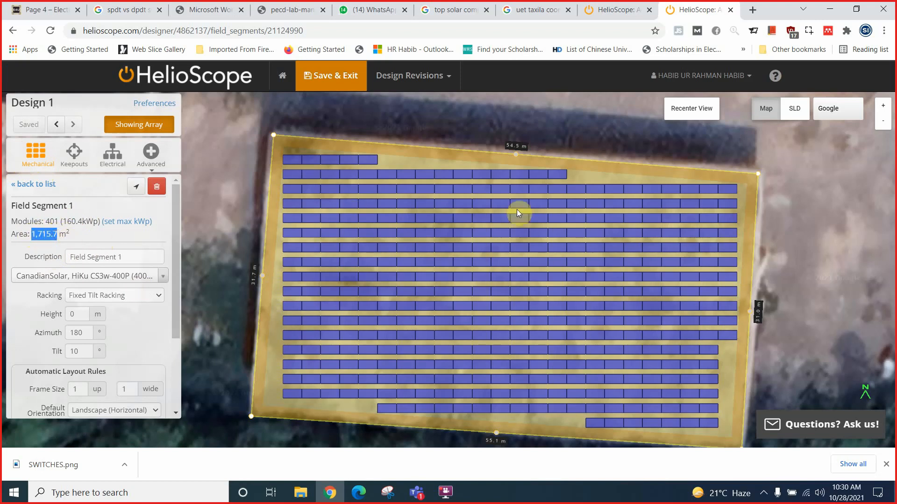
# Step: Limit the field segment's maximum size to 100 kWp
pyautogui.click(125, 222)
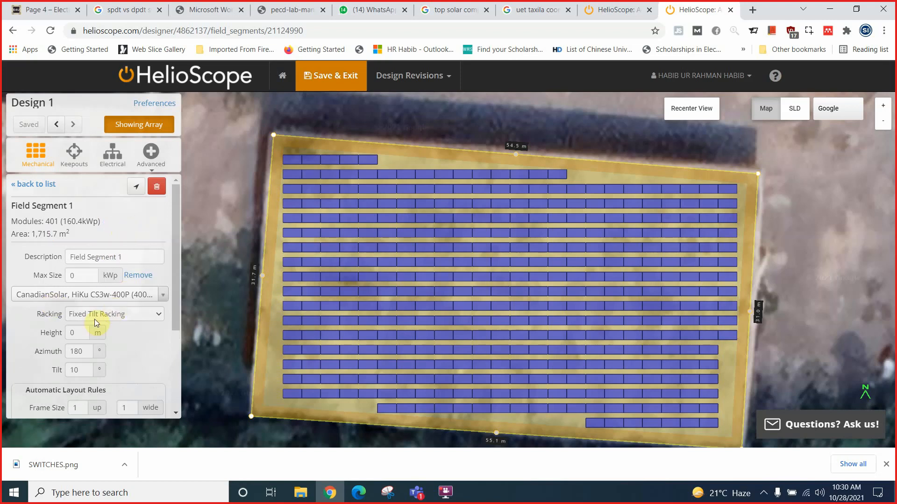
pyautogui.click(80, 275)
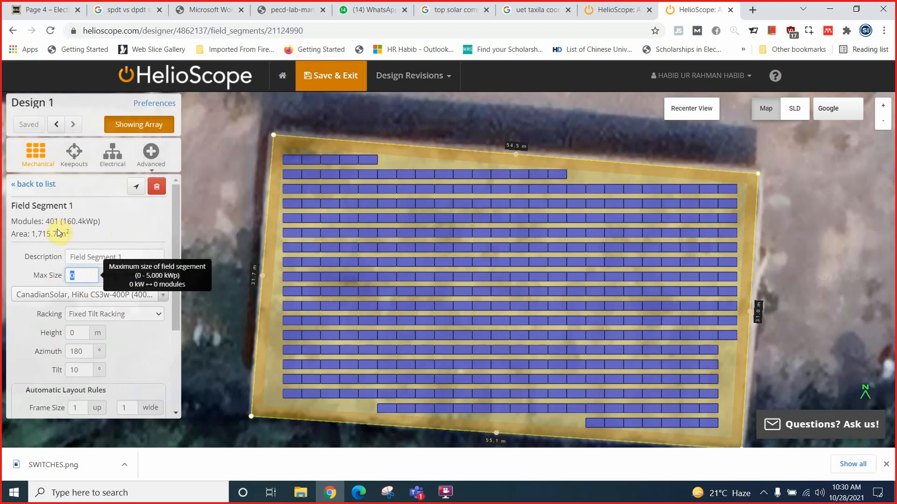
pyautogui.moveTo(63, 222); pyautogui.dragTo(86, 222)
pyautogui.click(81, 277)
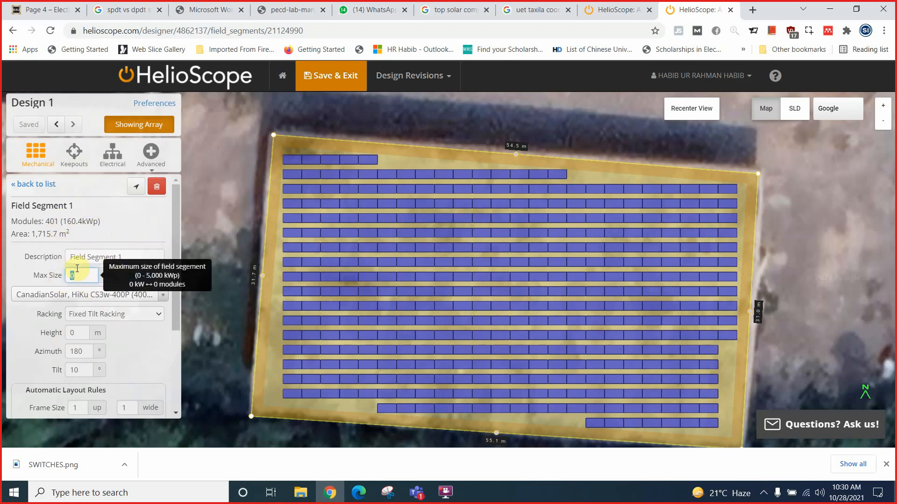
pyautogui.write('100')
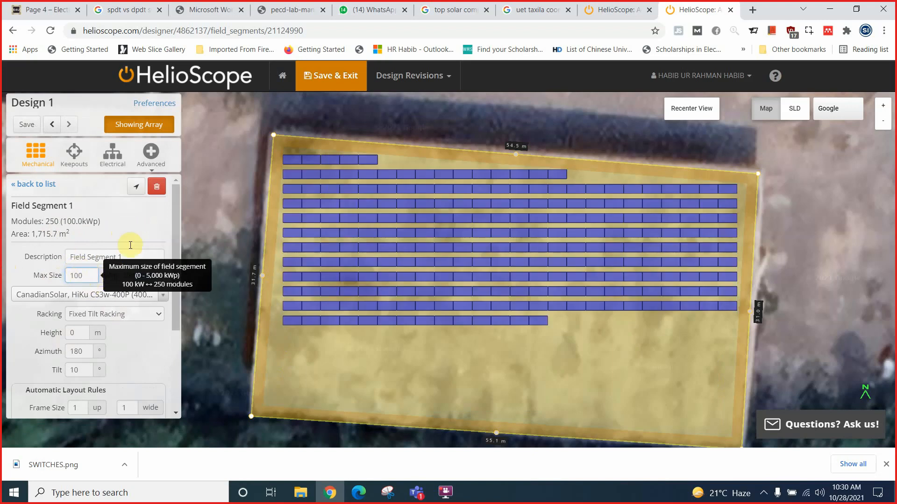
# Step: Try the center, left and right alignments for the field segment's modules and restore the justified alignment
pyautogui.click(150, 215)
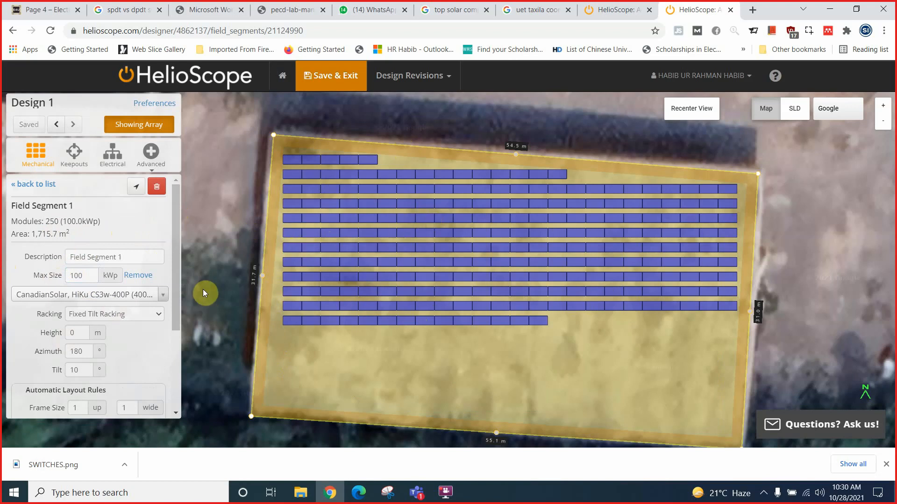
pyautogui.scroll(-3, 178, 346)
pyautogui.click(89, 402)
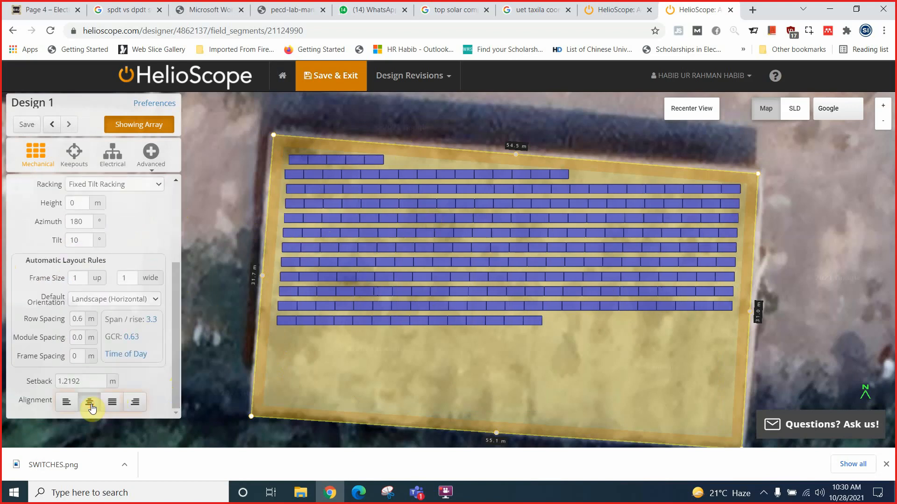
pyautogui.click(68, 402)
pyautogui.click(135, 401)
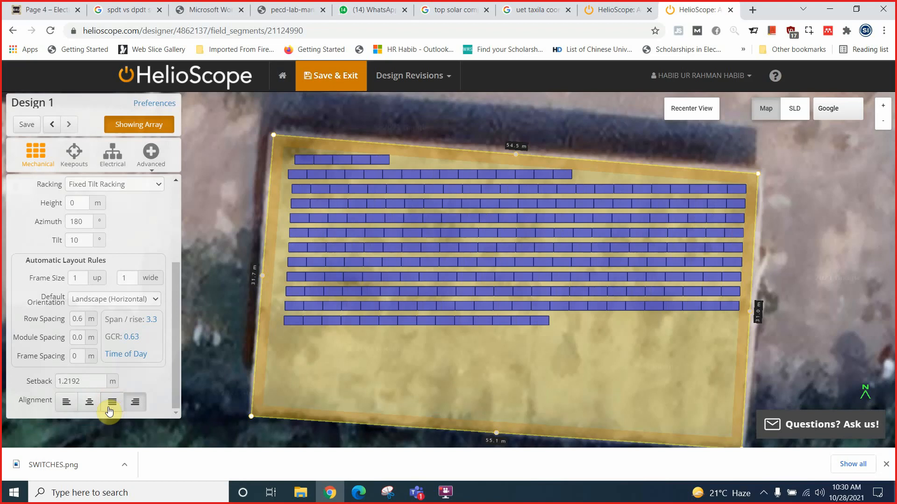
pyautogui.click(113, 402)
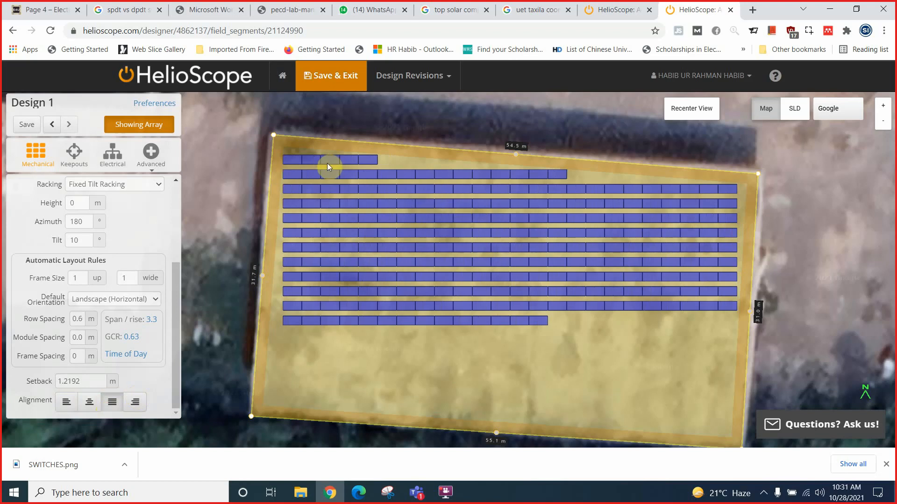
# Step: Remove the maximum size limit from Field Segment 1 and check its module count and peak power
pyautogui.moveTo(326, 164)
pyautogui.mouseDown()
pyautogui.moveTo(337, 181)
pyautogui.moveTo(338, 150)
pyautogui.mouseUp()
pyautogui.scroll(3, 129, 229)
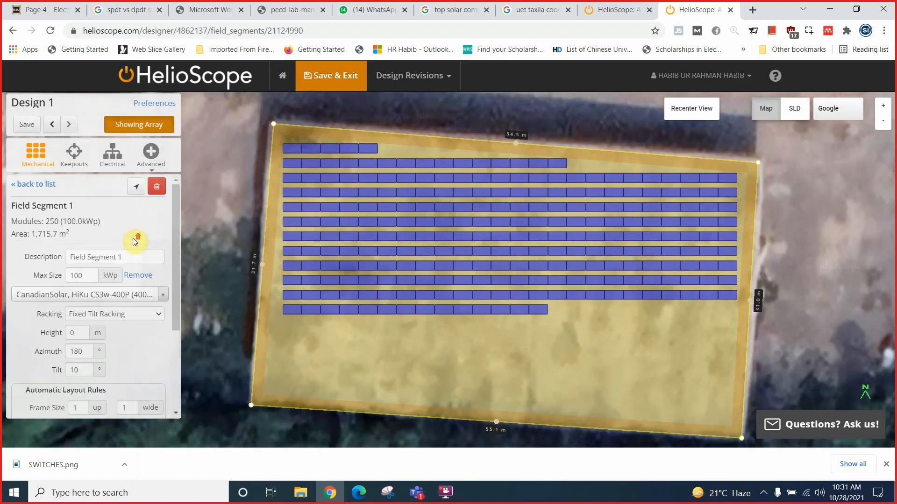
pyautogui.click(138, 276)
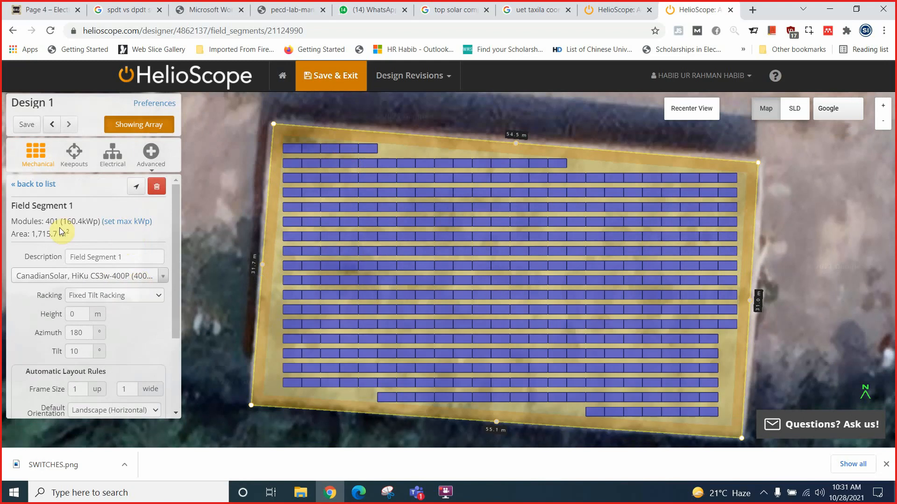
pyautogui.moveTo(63, 223); pyautogui.dragTo(107, 223)
pyautogui.click(89, 224)
pyautogui.moveTo(63, 224); pyautogui.dragTo(97, 224)
pyautogui.click(94, 226)
# Step: Reapply a maximum size of 100 kWp to check the module count, and remove the limit again
pyautogui.click(135, 221)
pyautogui.click(92, 275)
pyautogui.write('100')
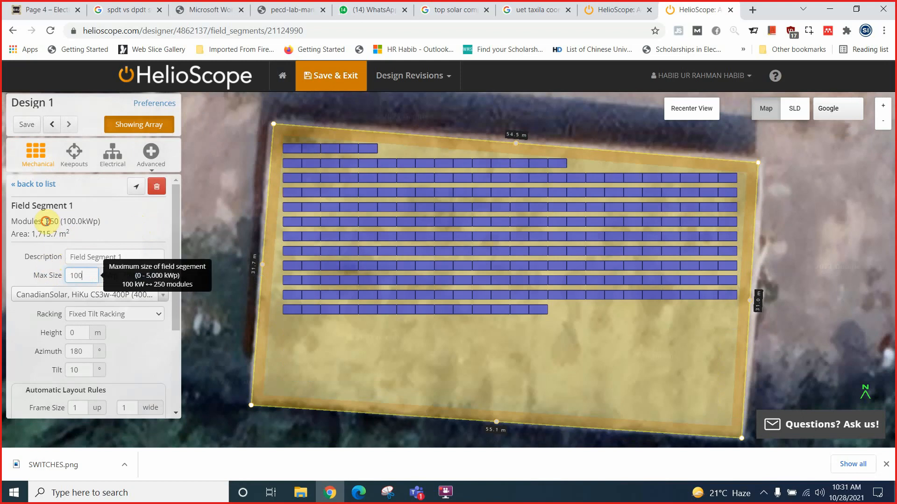
pyautogui.moveTo(46, 221); pyautogui.dragTo(59, 222)
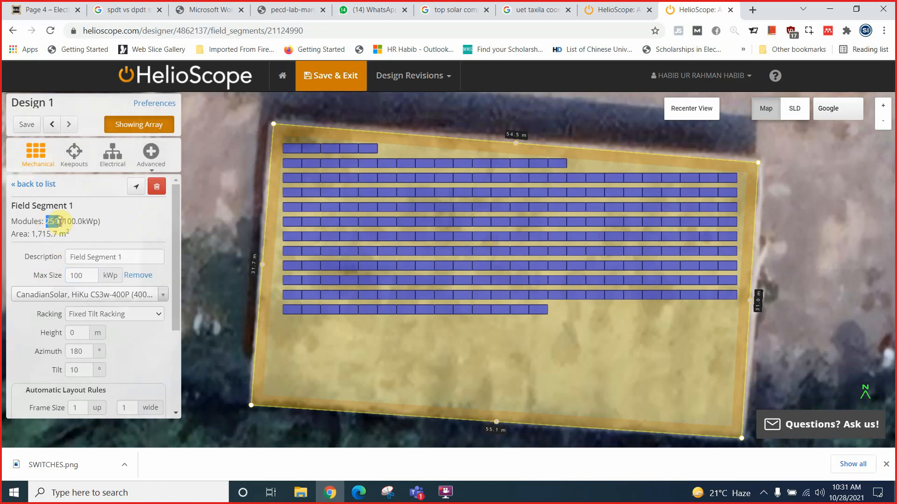
pyautogui.click(131, 276)
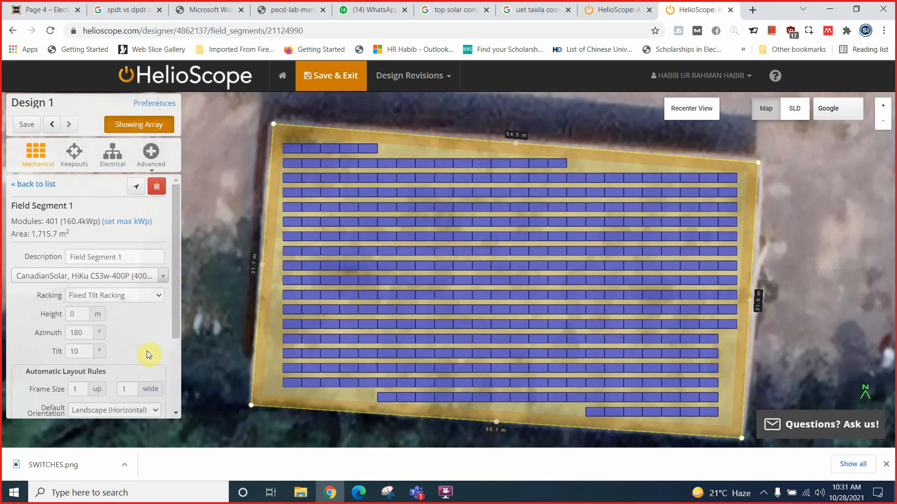
# Step: Change the field segment's racking type to Flush Mount Racking
pyautogui.click(142, 299)
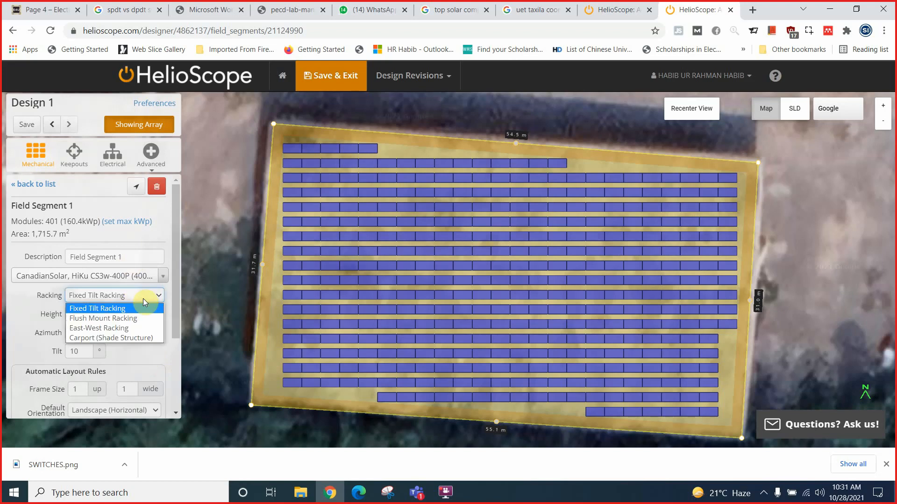
pyautogui.click(143, 299)
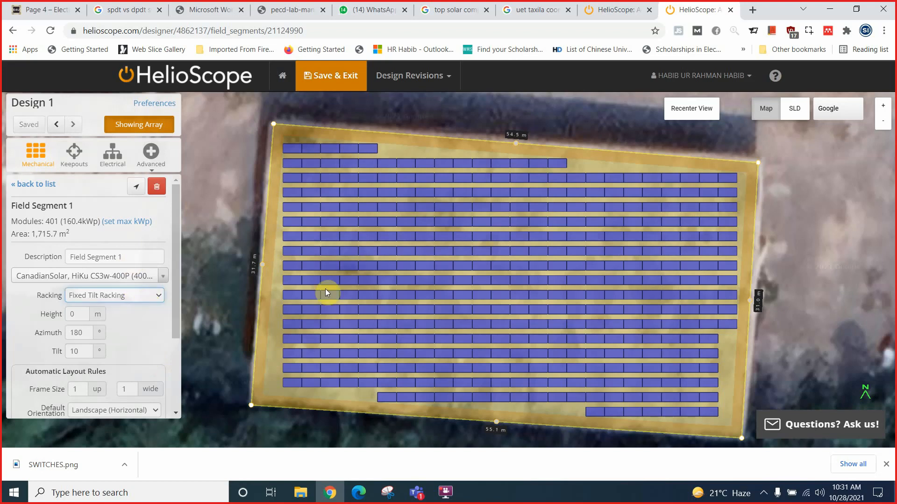
pyautogui.click(77, 351)
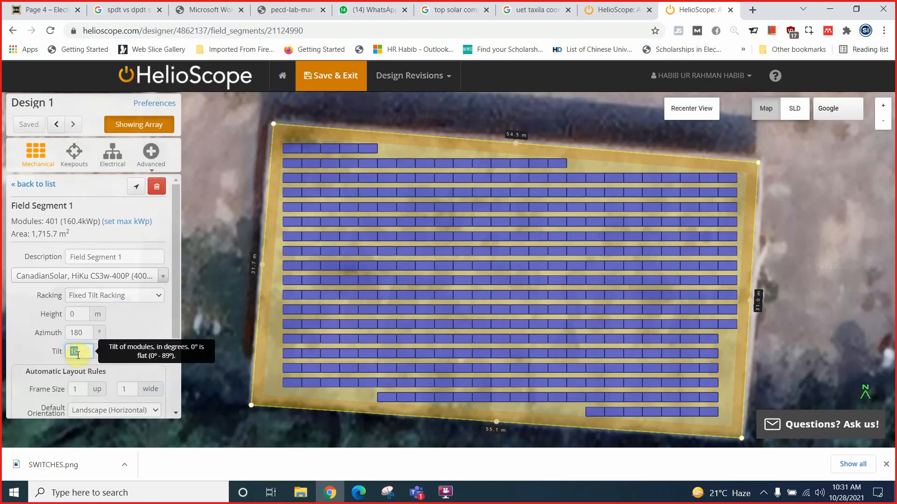
pyautogui.click(133, 295)
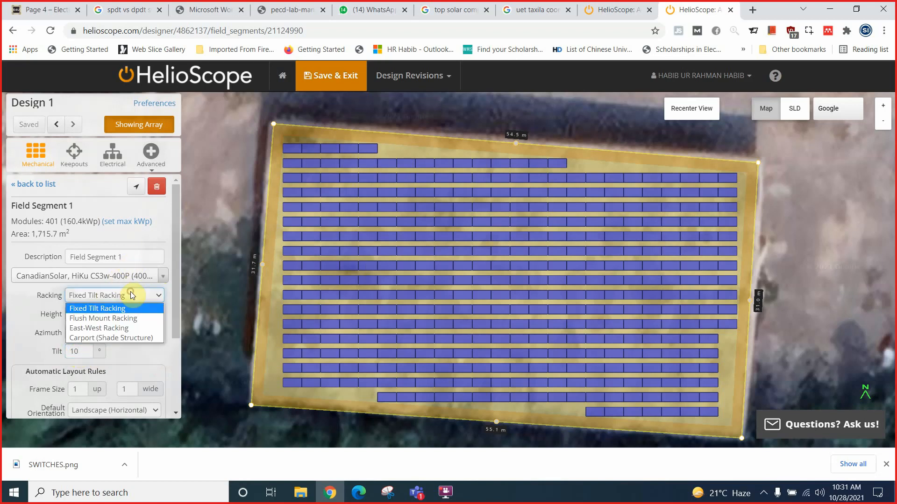
pyautogui.click(107, 321)
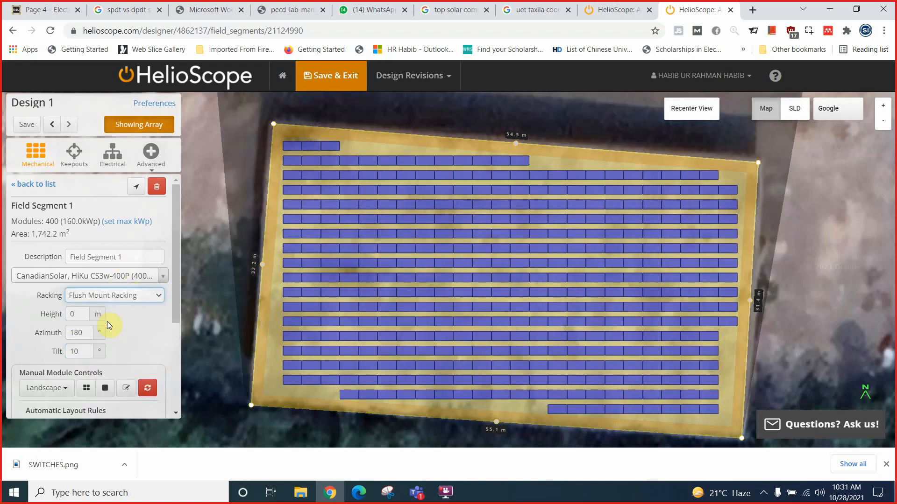
# Step: Open the choice of racking types for the flush-mounted field segment
pyautogui.click(119, 298)
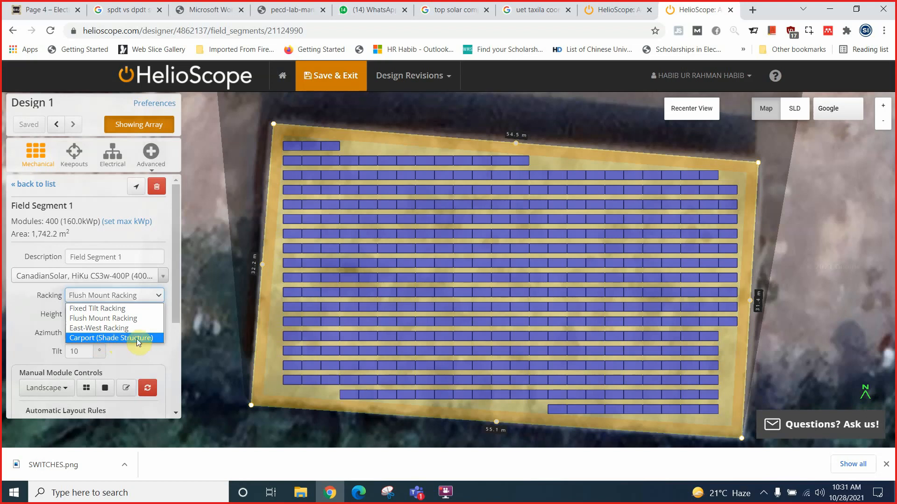
# Step: Set Field Segment 1's racking to Fixed Tilt Racking and the module height to 1 m
pyautogui.click(140, 295)
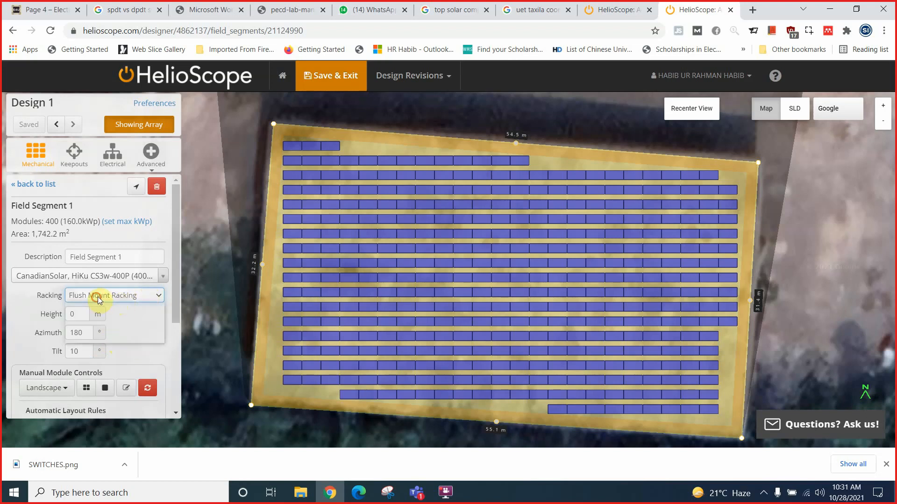
pyautogui.click(110, 308)
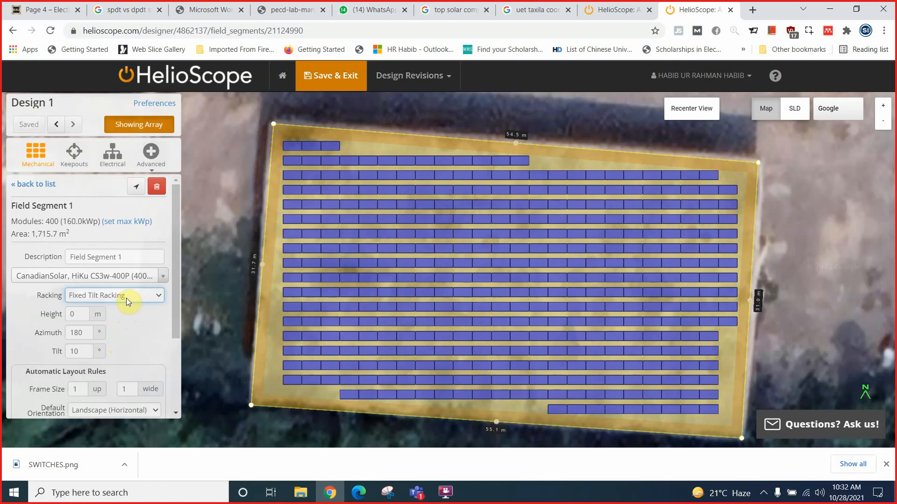
pyautogui.click(72, 314)
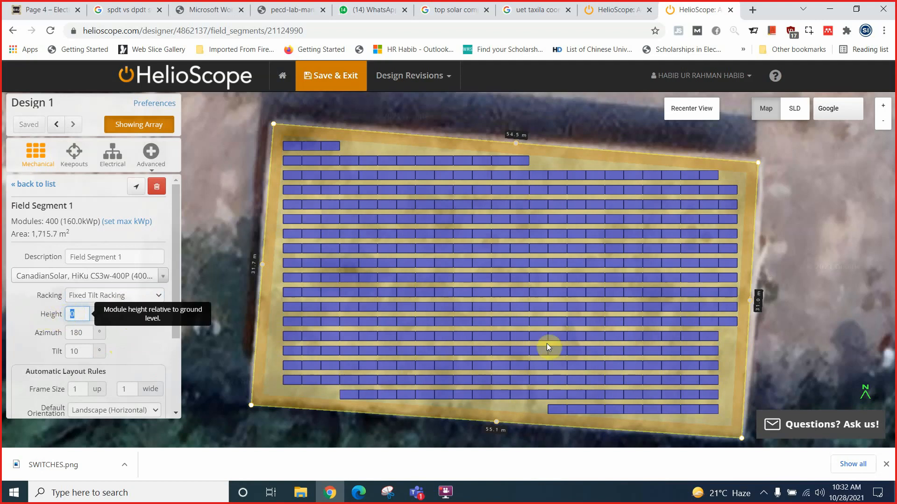
pyautogui.click(78, 315)
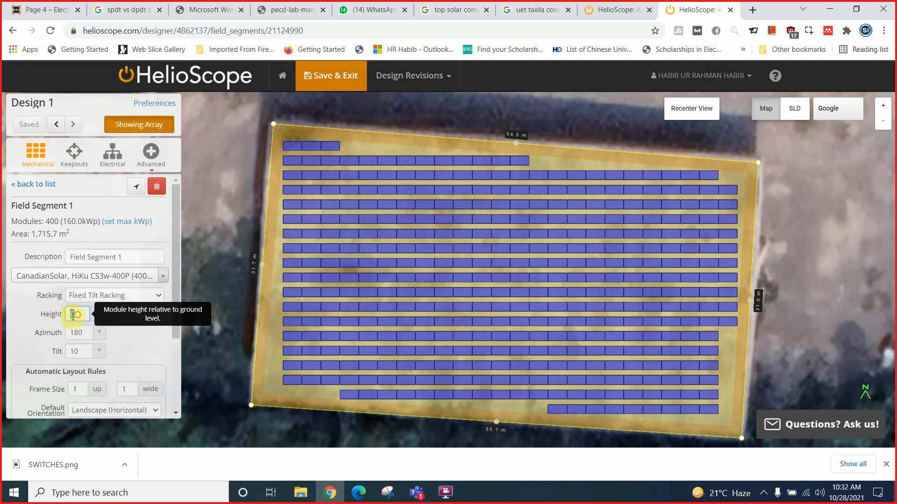
pyautogui.press('BackSpace')
pyautogui.write('1')
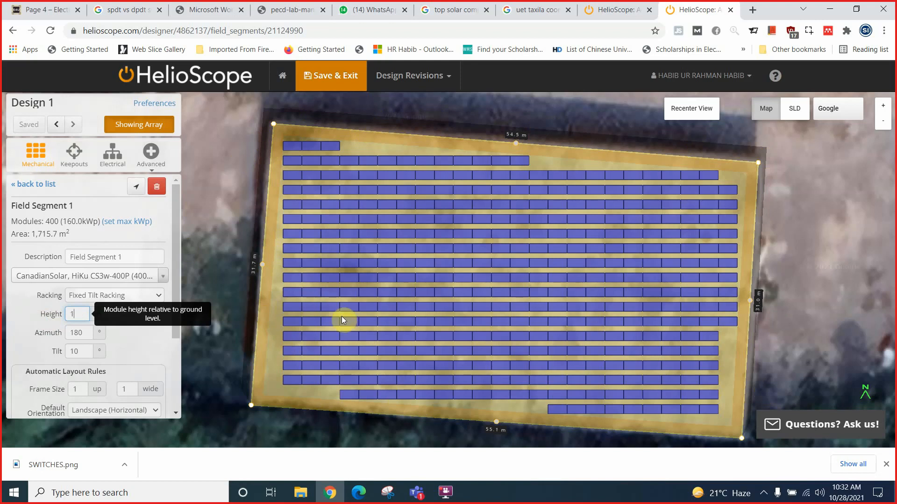
# Step: Set the module tilt to 30° and inspect the raised array in perspective before recentering the view
pyautogui.moveTo(372, 333); pyautogui.dragTo(540, 307)
pyautogui.moveTo(79, 352); pyautogui.dragTo(62, 354)
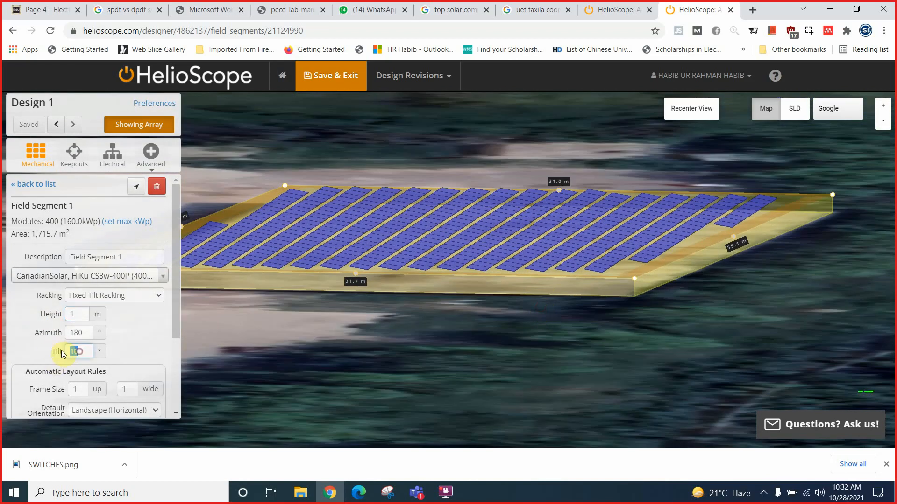
pyautogui.write('30')
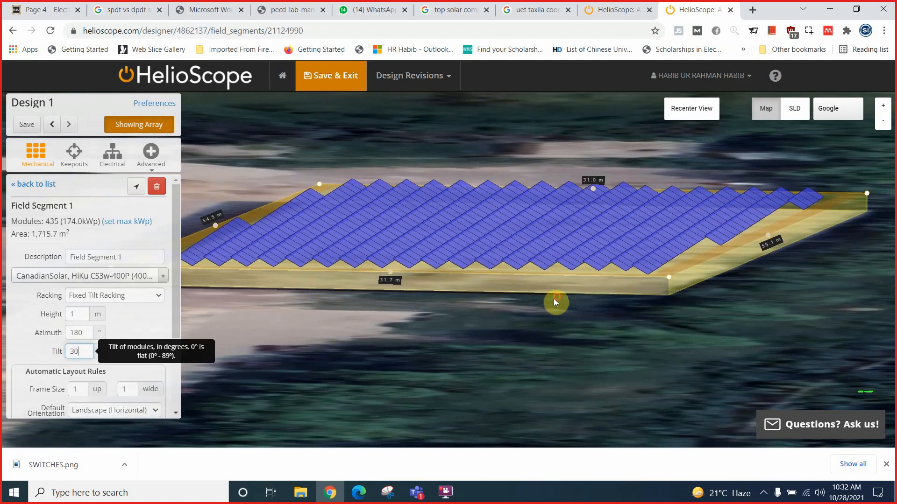
pyautogui.moveTo(554, 299); pyautogui.dragTo(494, 322)
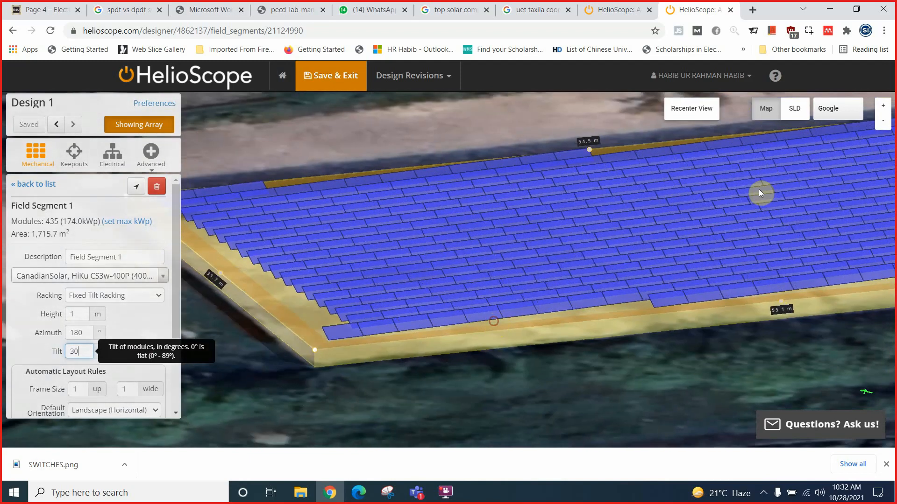
pyautogui.click(706, 113)
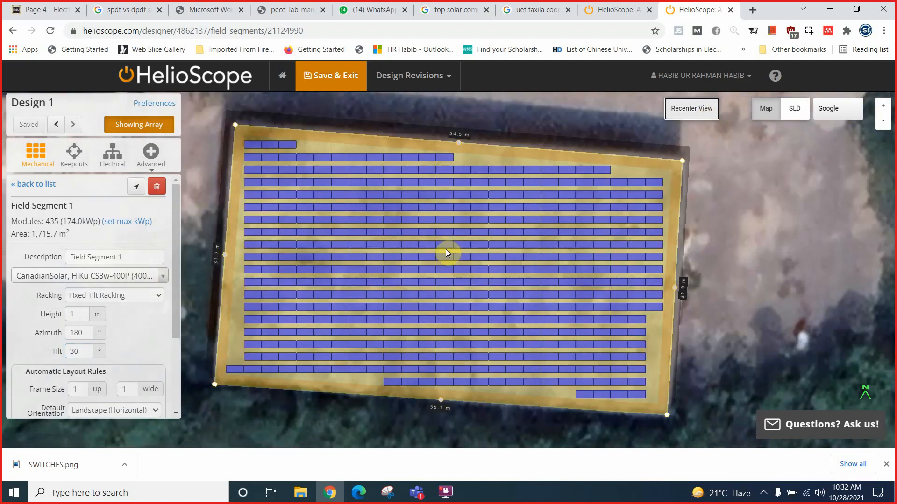
# Step: Try a module height of 2 m and restore the height to 1 m
pyautogui.click(73, 313)
pyautogui.write('2')
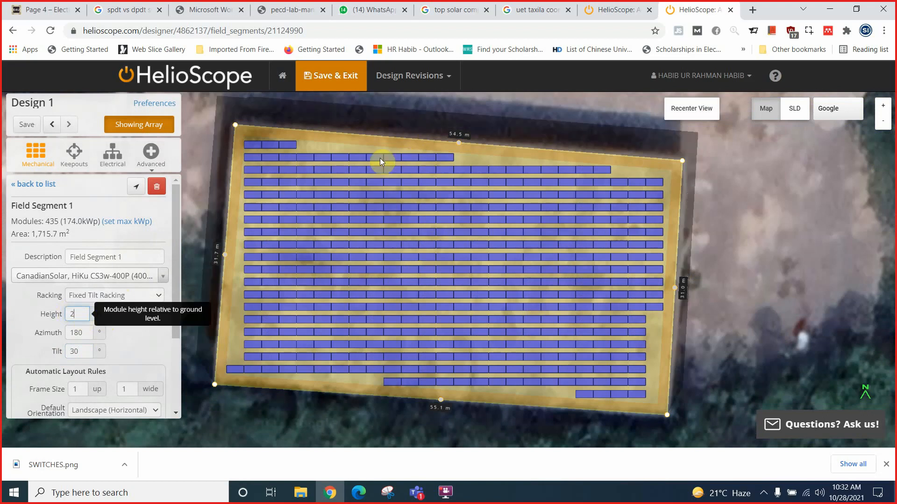
pyautogui.moveTo(80, 313); pyautogui.dragTo(66, 314)
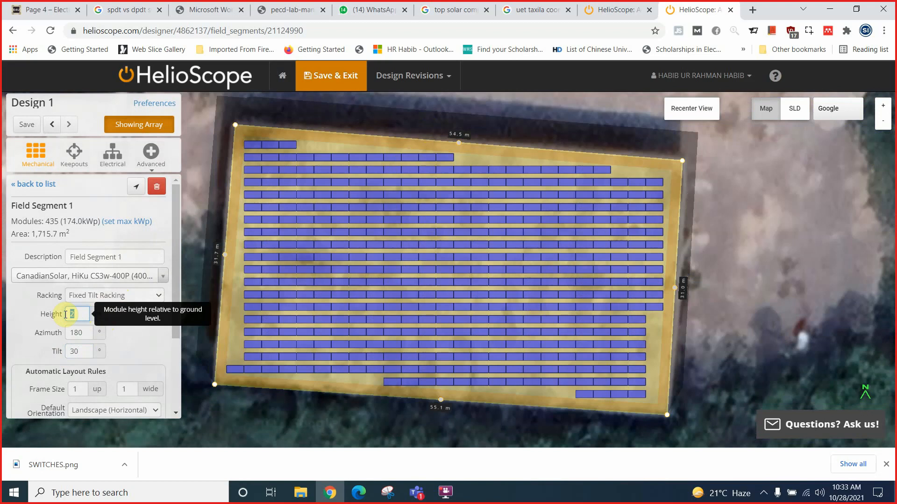
pyautogui.write('1')
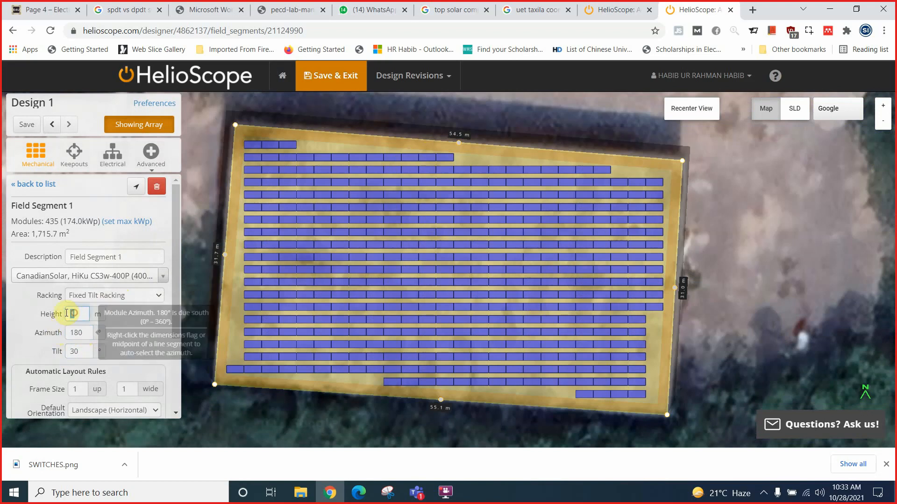
# Step: Review Field Segment 1's module height, azimuth and tilt settings along with its peak power
pyautogui.doubleClick(75, 314)
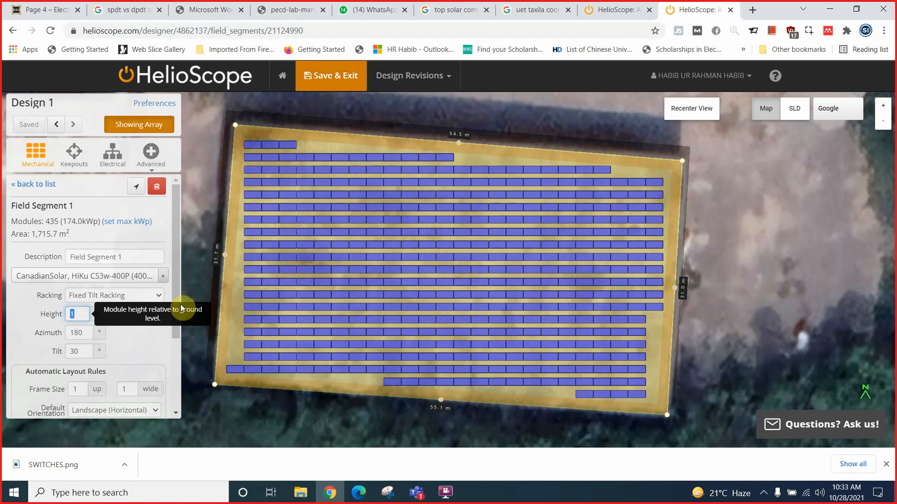
pyautogui.click(75, 313)
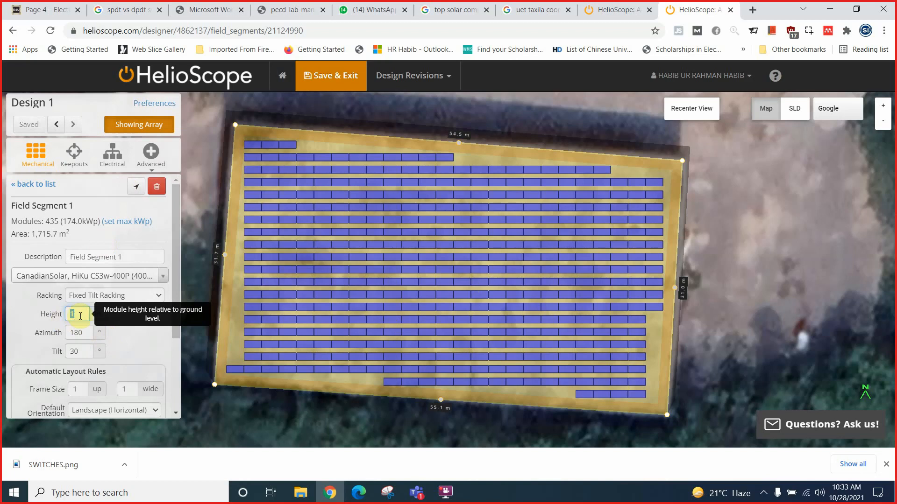
pyautogui.moveTo(81, 316); pyautogui.dragTo(70, 314)
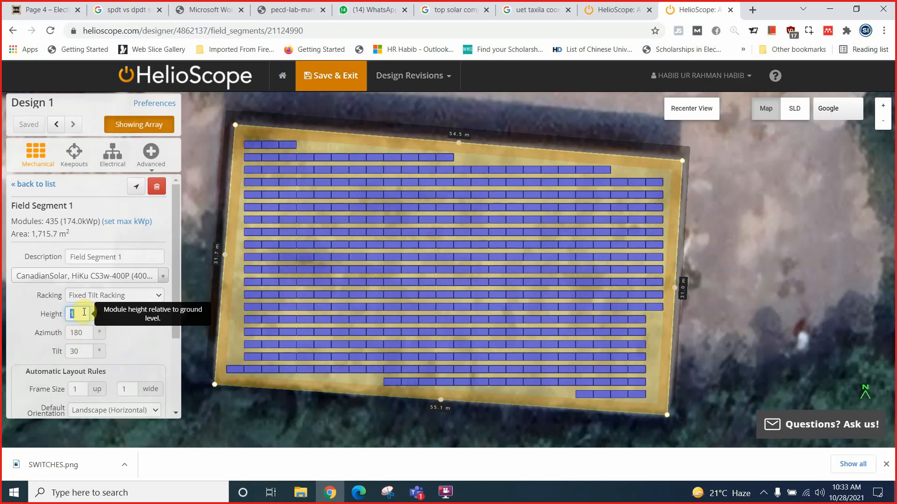
pyautogui.click(75, 330)
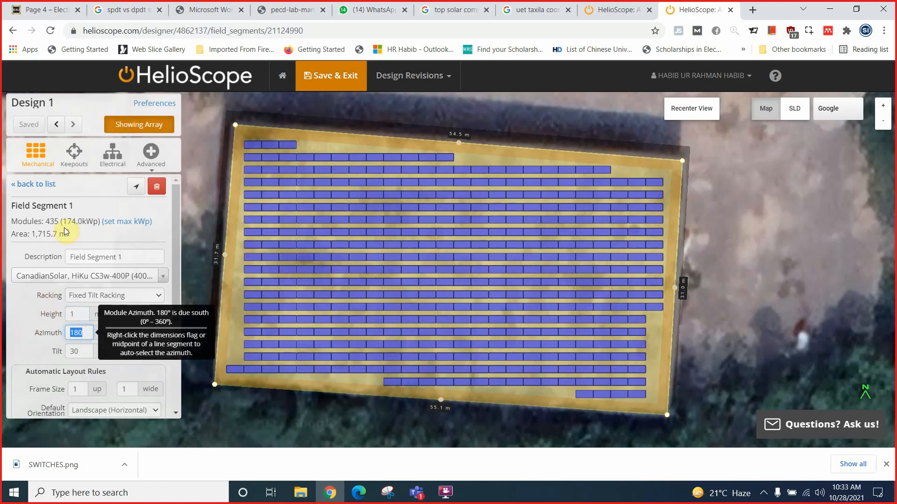
pyautogui.moveTo(63, 221); pyautogui.dragTo(94, 221)
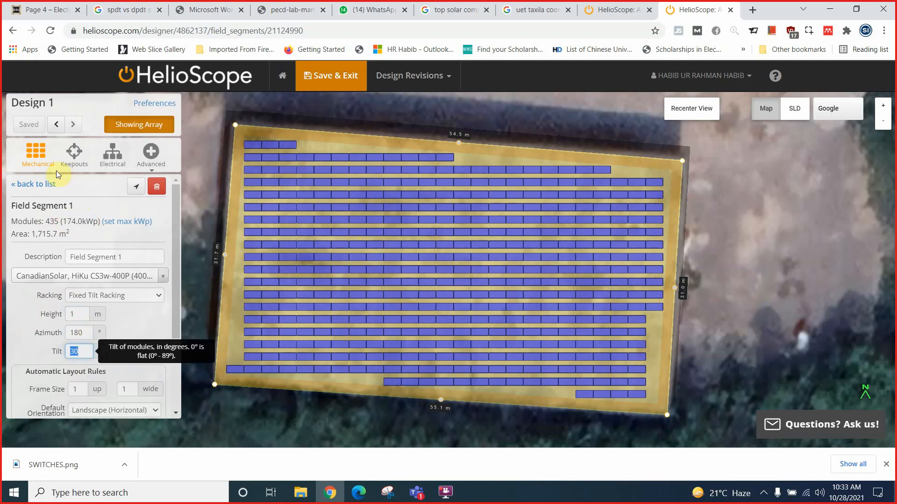
pyautogui.moveTo(63, 221); pyautogui.dragTo(96, 221)
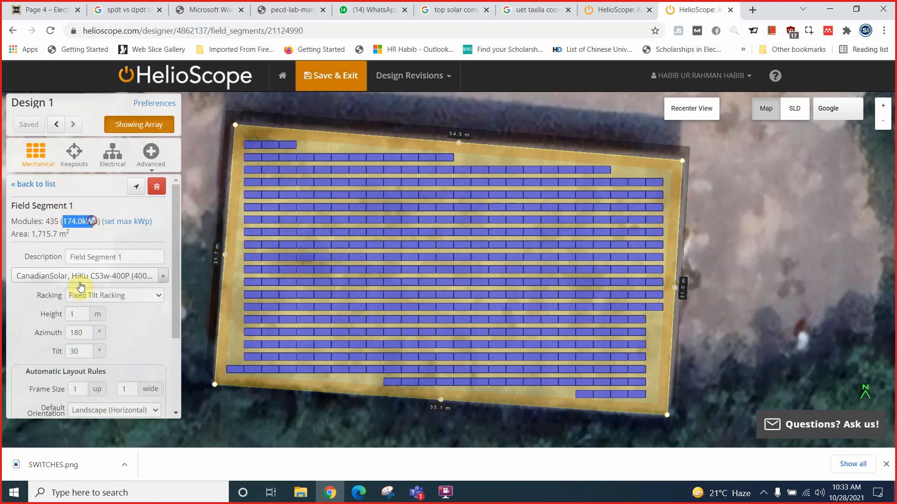
# Step: Try a module tilt of 20° and check the segment's peak power
pyautogui.doubleClick(72, 349)
pyautogui.write('20')
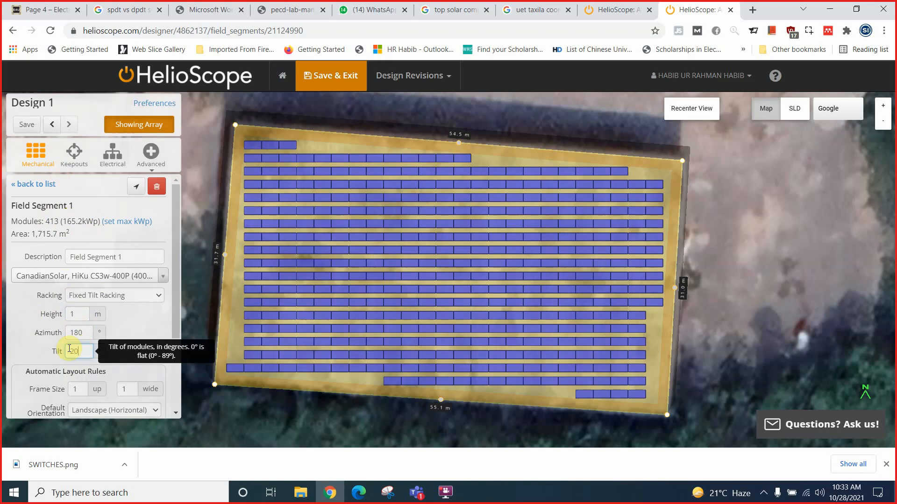
pyautogui.click(98, 219)
pyautogui.moveTo(98, 219); pyautogui.dragTo(67, 221)
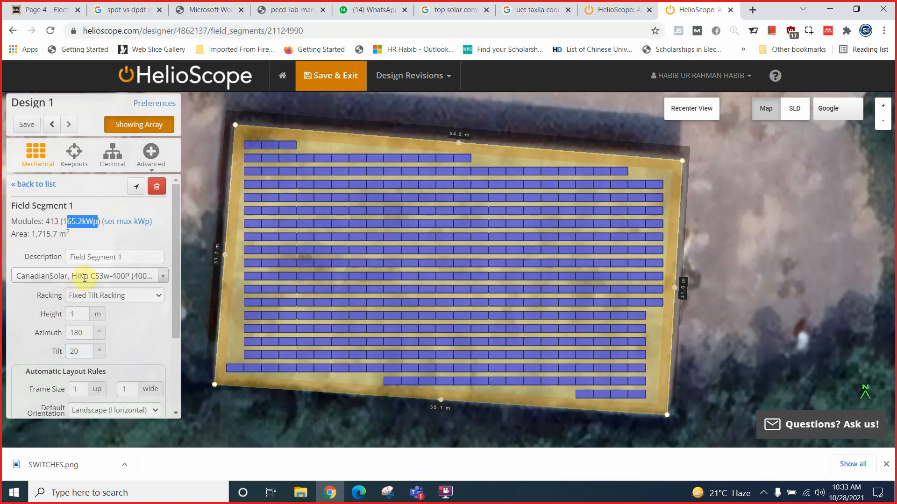
# Step: Try a module tilt of 15° and check the segment's module count
pyautogui.doubleClick(73, 351)
pyautogui.write('15')
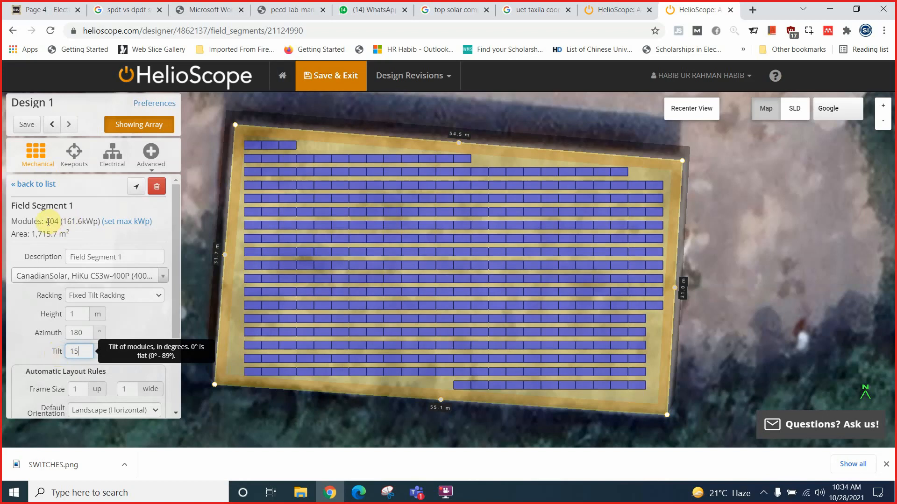
pyautogui.doubleClick(54, 221)
# Step: Return the module tilt to 30° and compare the segment's module count
pyautogui.doubleClick(77, 346)
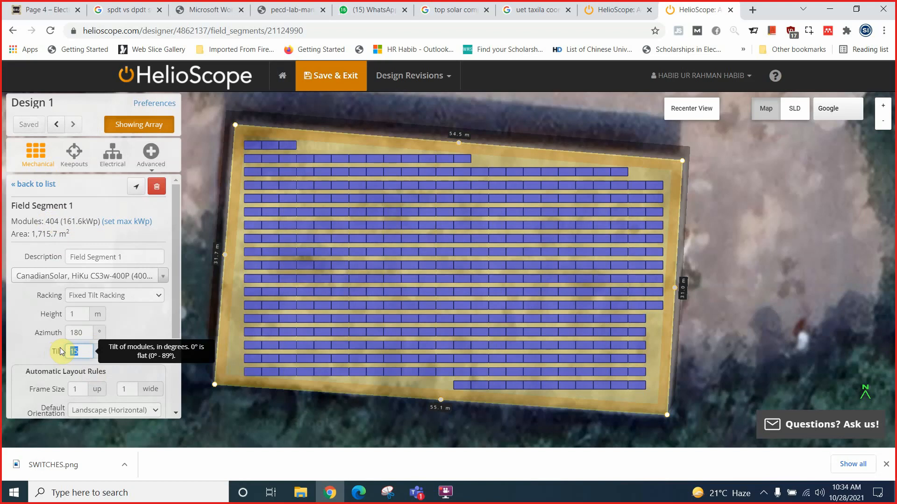
pyautogui.write('30')
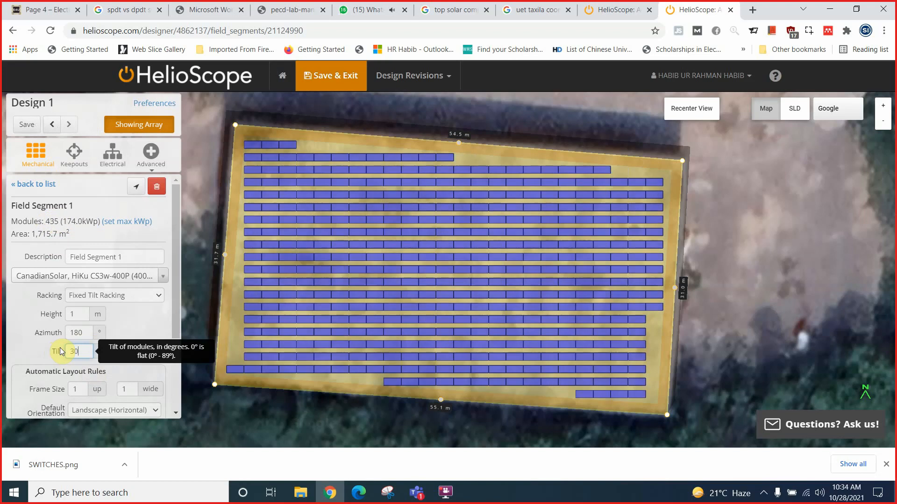
pyautogui.moveTo(46, 223); pyautogui.dragTo(68, 223)
# Step: Try the extreme module tilt of 89° and check the segment's peak power
pyautogui.click(82, 354)
pyautogui.doubleClick(82, 354)
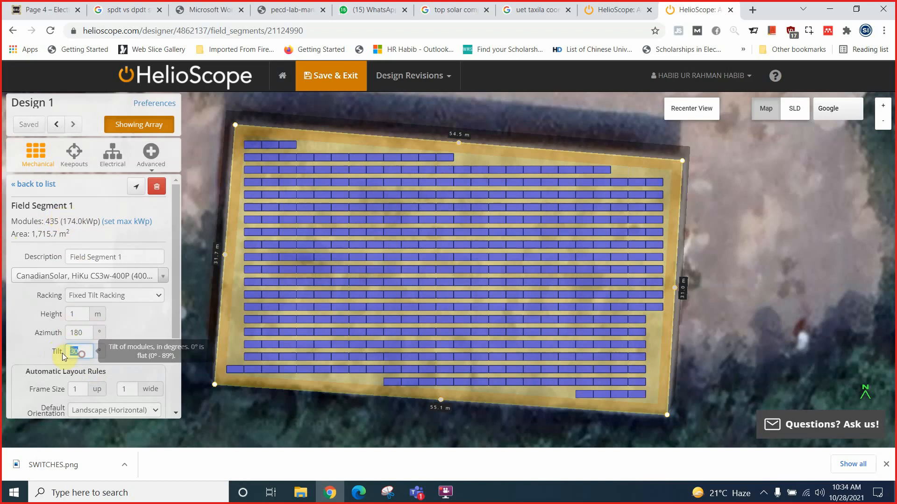
pyautogui.write('8')
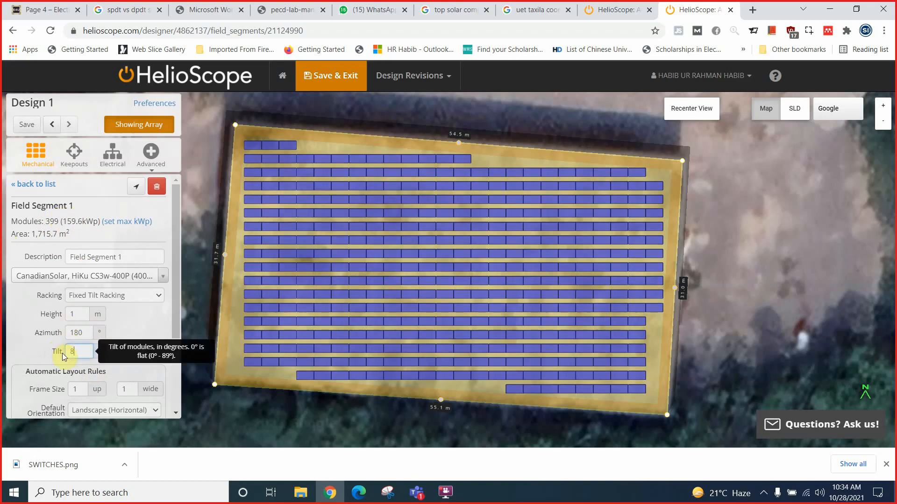
pyautogui.write('9')
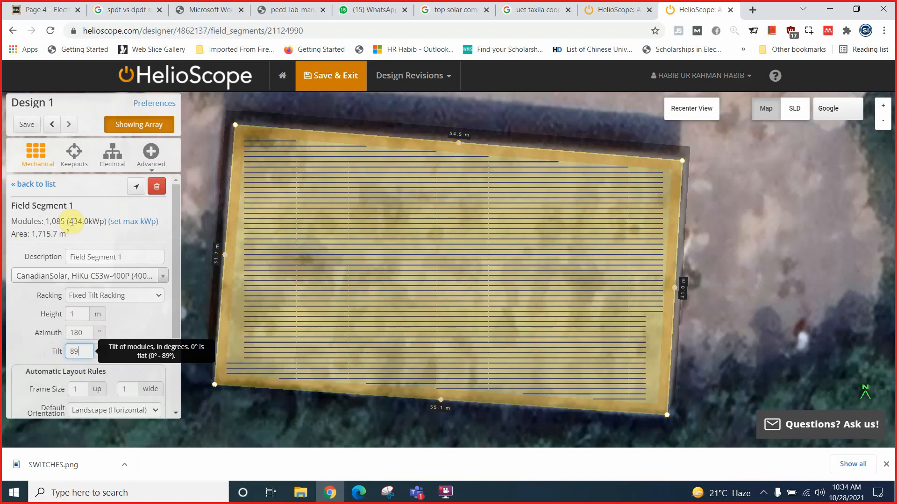
pyautogui.moveTo(69, 222); pyautogui.dragTo(90, 223)
# Step: Set the module tilt back to 30° and check the segment's peak power
pyautogui.doubleClick(67, 351)
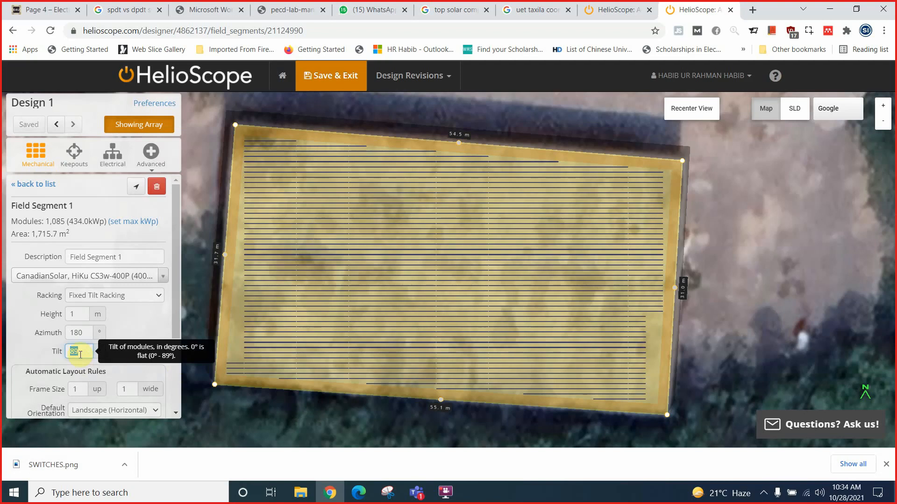
pyautogui.write('30')
pyautogui.click(75, 351)
pyautogui.doubleClick(67, 350)
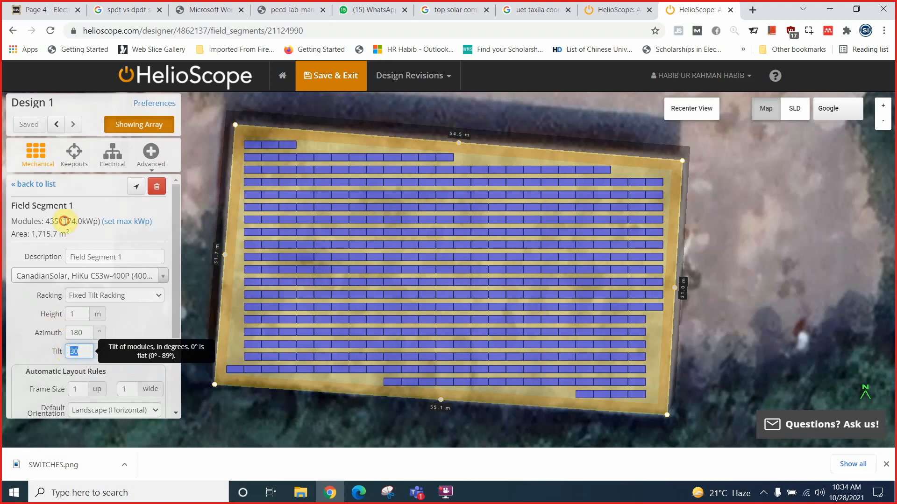
pyautogui.moveTo(63, 221); pyautogui.dragTo(86, 221)
# Step: Try module azimuths of 170° and 90°, checking the segment's peak power at 170°
pyautogui.doubleClick(74, 330)
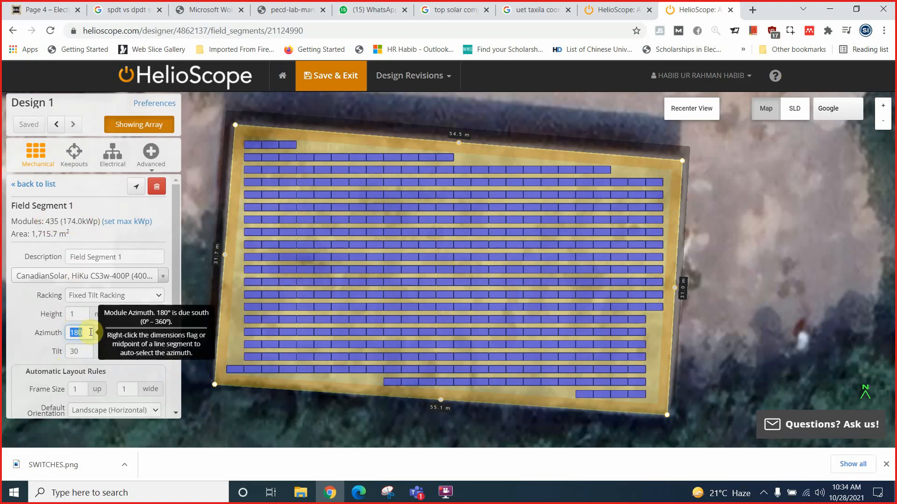
pyautogui.write('170')
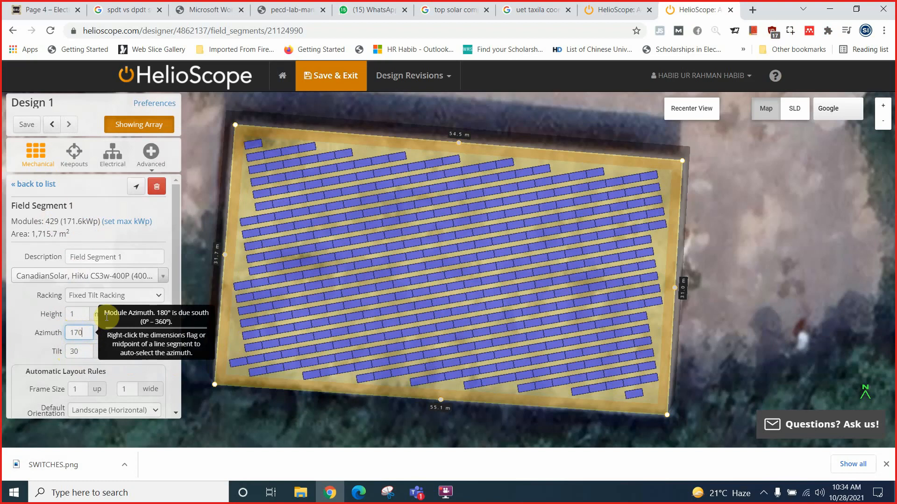
pyautogui.moveTo(62, 221); pyautogui.dragTo(87, 222)
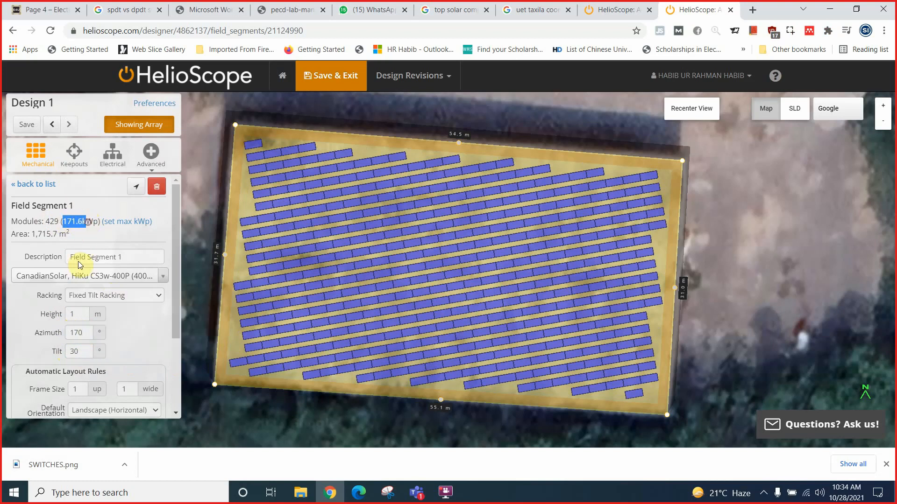
pyautogui.click(84, 314)
pyautogui.doubleClick(77, 333)
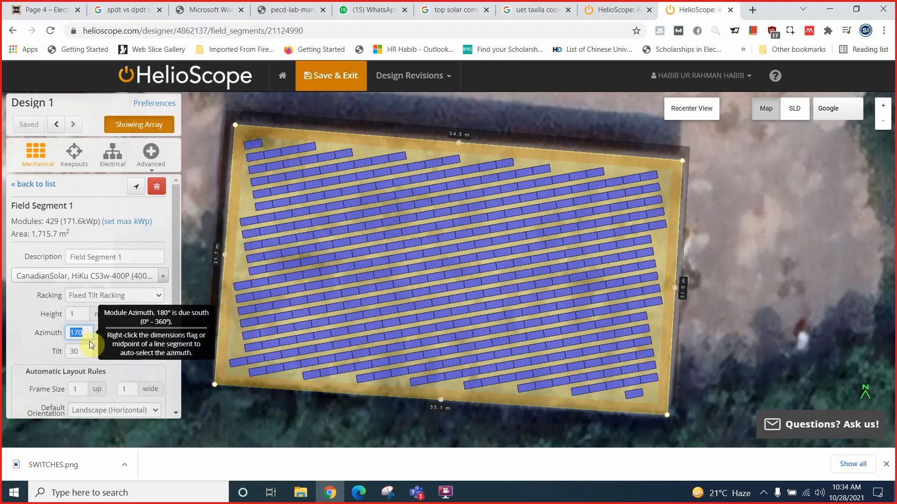
pyautogui.write('90')
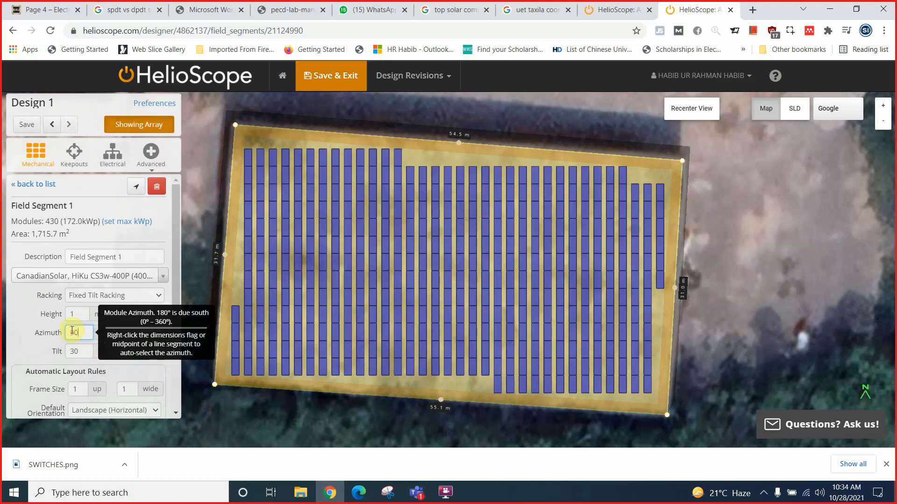
# Step: Set the module azimuth of Field Segment 1 to 130°
pyautogui.moveTo(82, 332); pyautogui.dragTo(65, 331)
pyautogui.write('1')
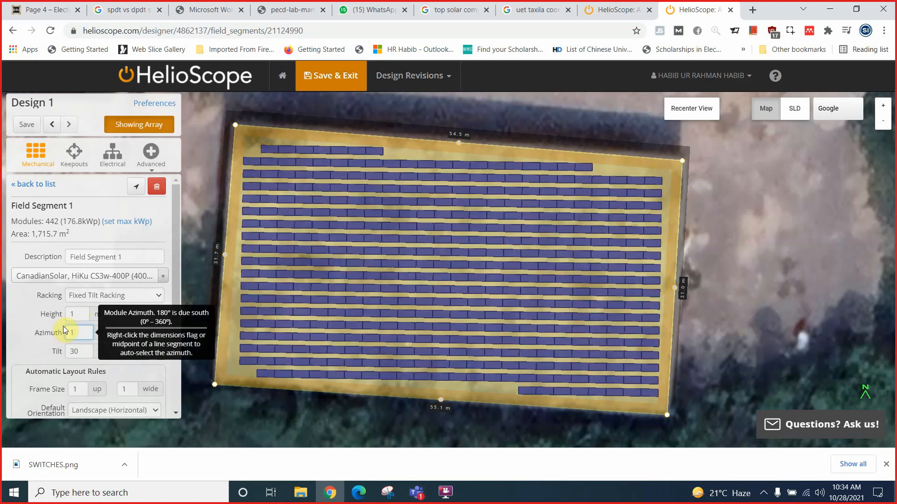
pyautogui.write('30')
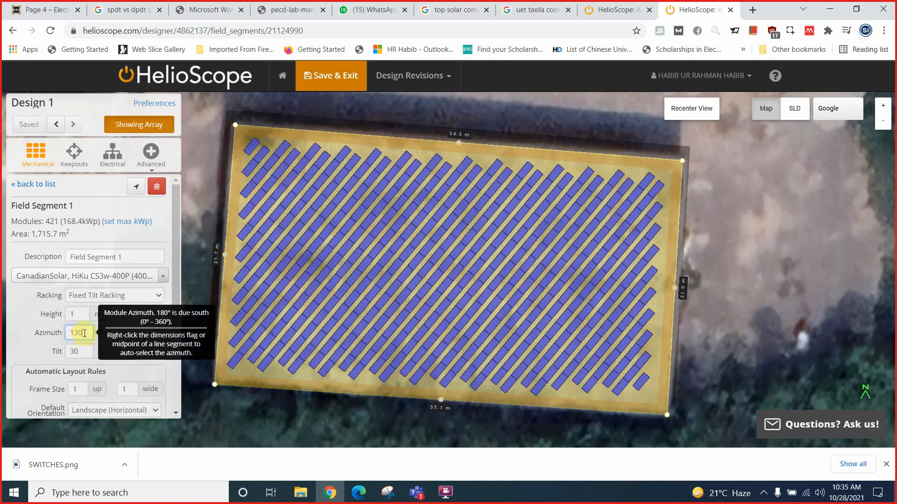
# Step: Try a module azimuth of 150° for Field Segment 1 and settle on 180°
pyautogui.moveTo(84, 333); pyautogui.dragTo(59, 333)
pyautogui.write('150')
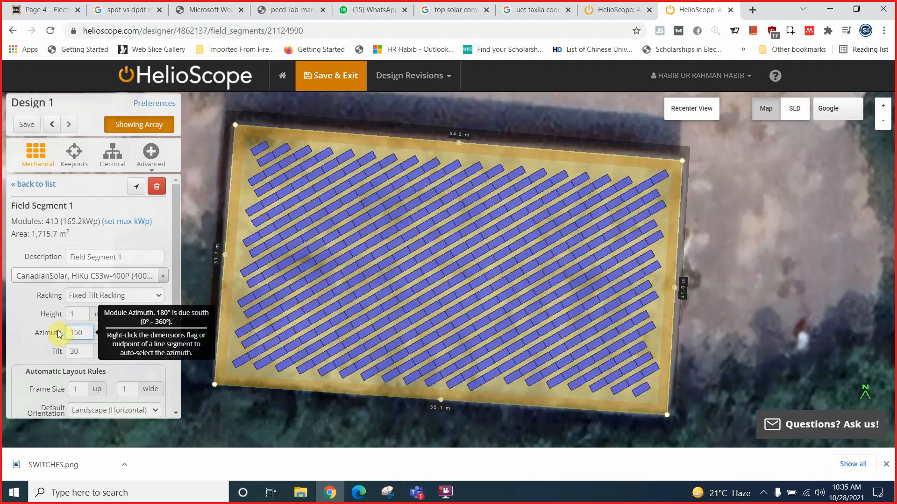
pyautogui.moveTo(84, 333); pyautogui.dragTo(36, 333)
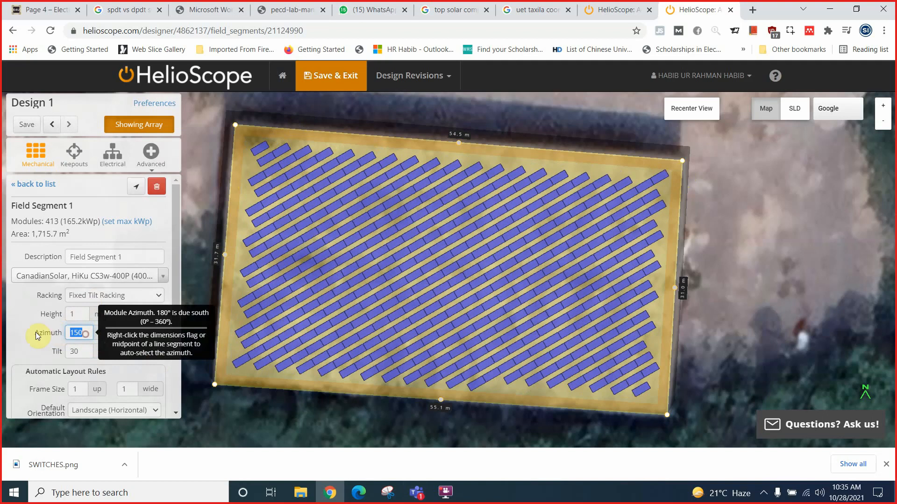
pyautogui.write('180')
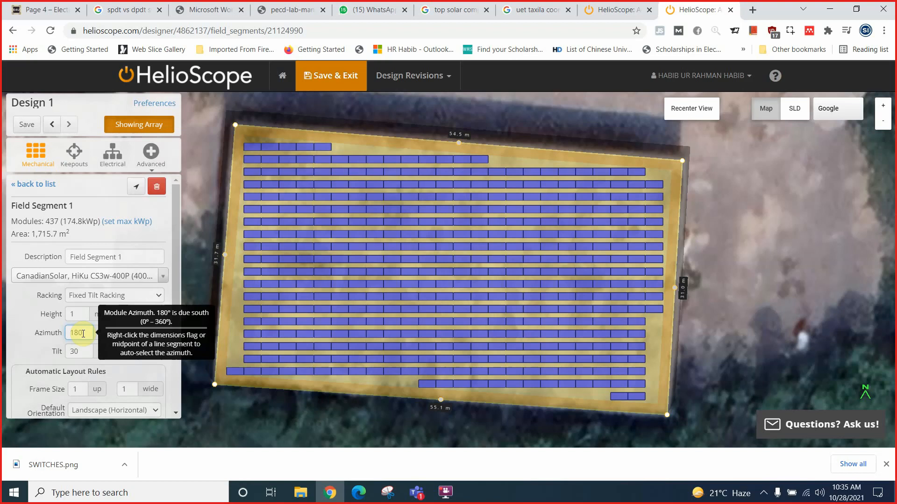
pyautogui.click(35, 345)
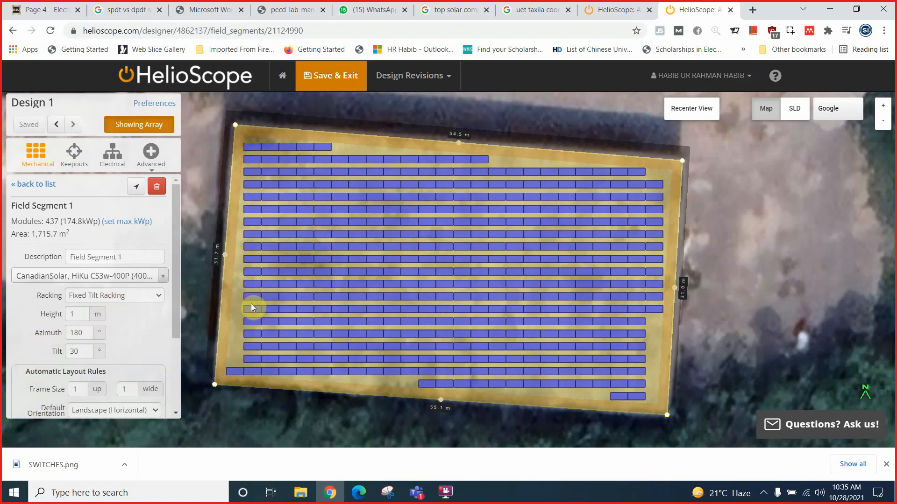
# Step: Try a racking frame size of 2 modules up and 2 modules wide
pyautogui.moveTo(178, 281); pyautogui.dragTo(177, 353)
pyautogui.click(62, 278)
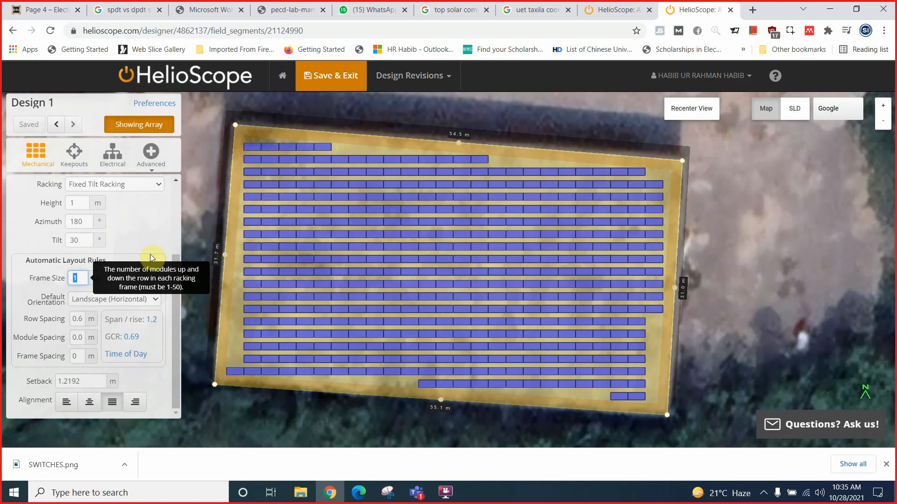
pyautogui.click(43, 281)
pyautogui.write('2')
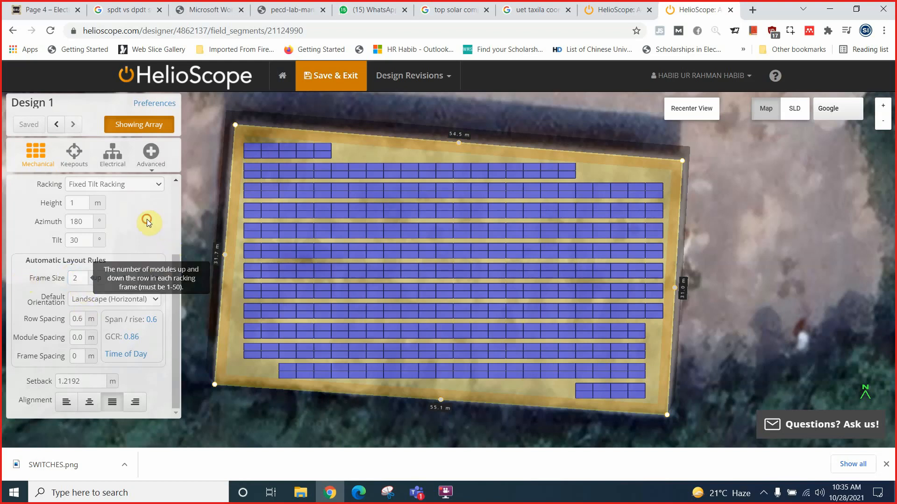
pyautogui.click(131, 279)
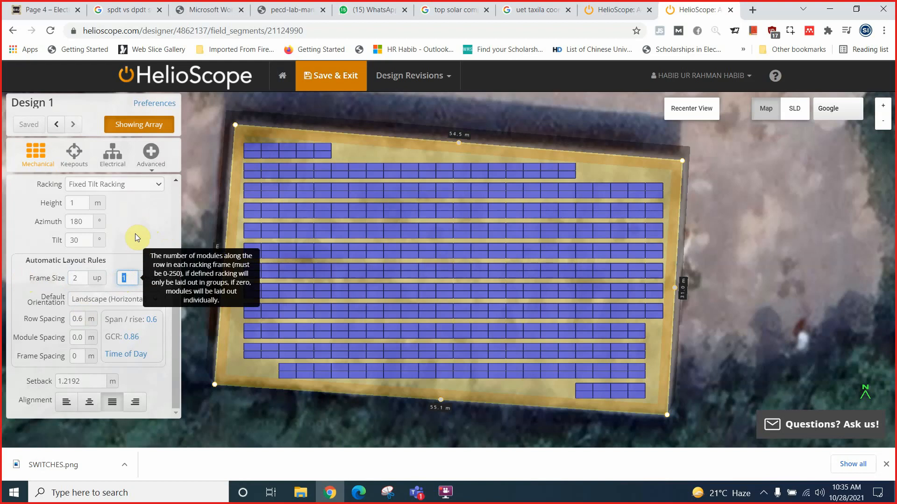
pyautogui.write('2')
pyautogui.scroll(4, 163, 223)
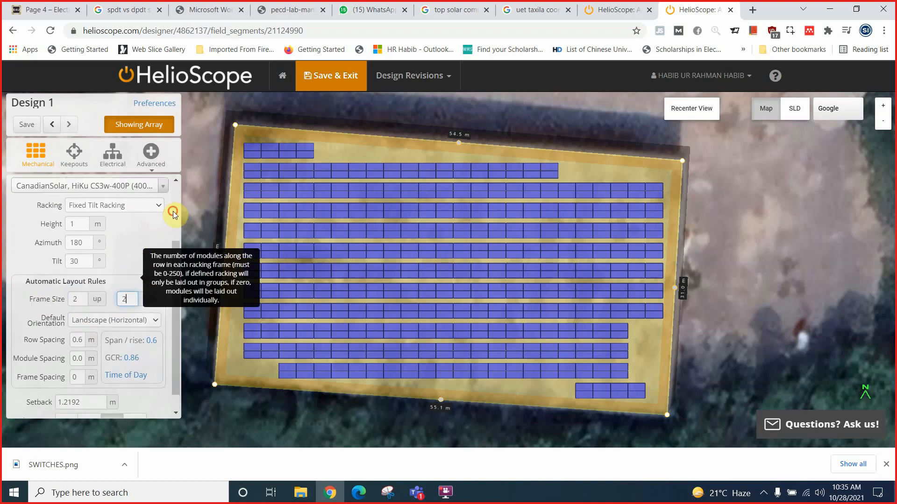
pyautogui.scroll(-3, 178, 237)
pyautogui.scroll(-1, 180, 279)
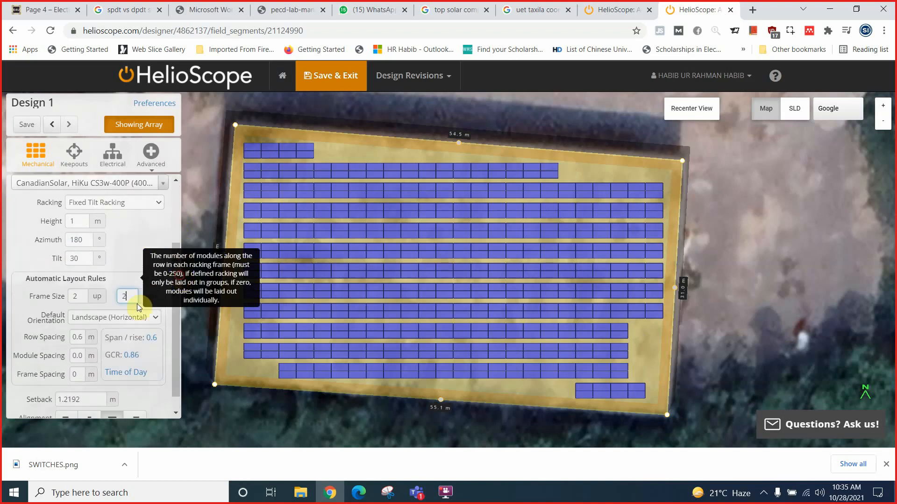
# Step: Try frame widths of 4, 8 and 6 modules with the 2-up frame, and set the width back to 1
pyautogui.hotkey('ctrl', 'a')
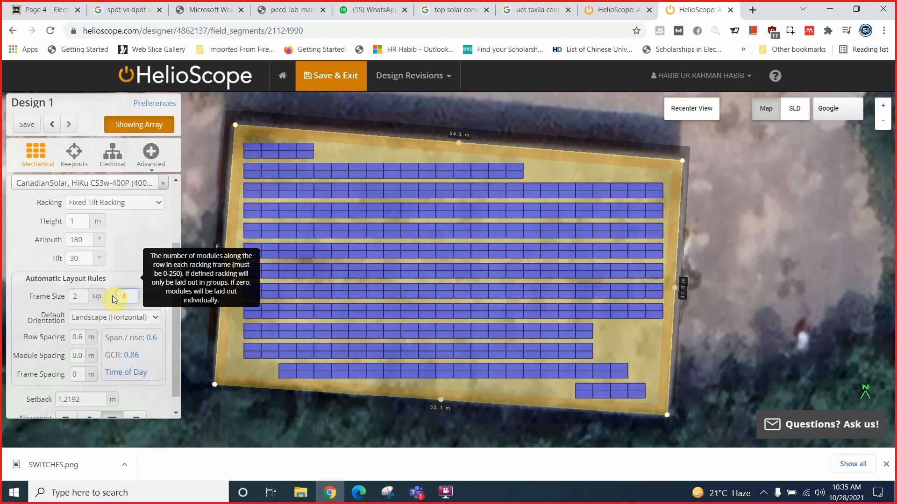
pyautogui.hotkey('ctrl', 'a')
pyautogui.write('8')
pyautogui.hotkey('ctrl', 'a')
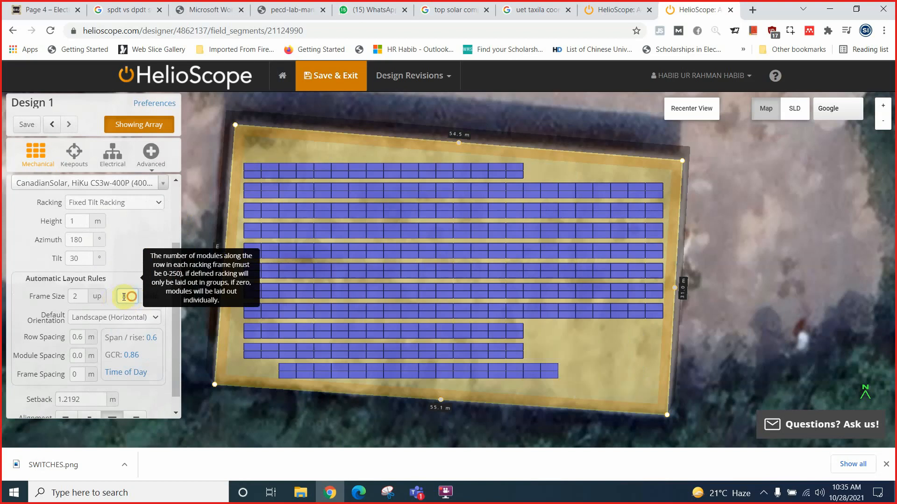
pyautogui.write('4')
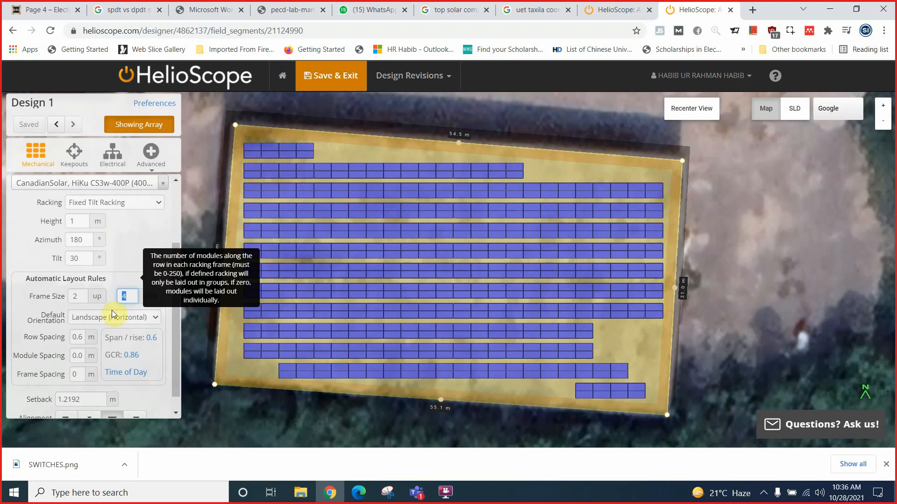
pyautogui.write('8')
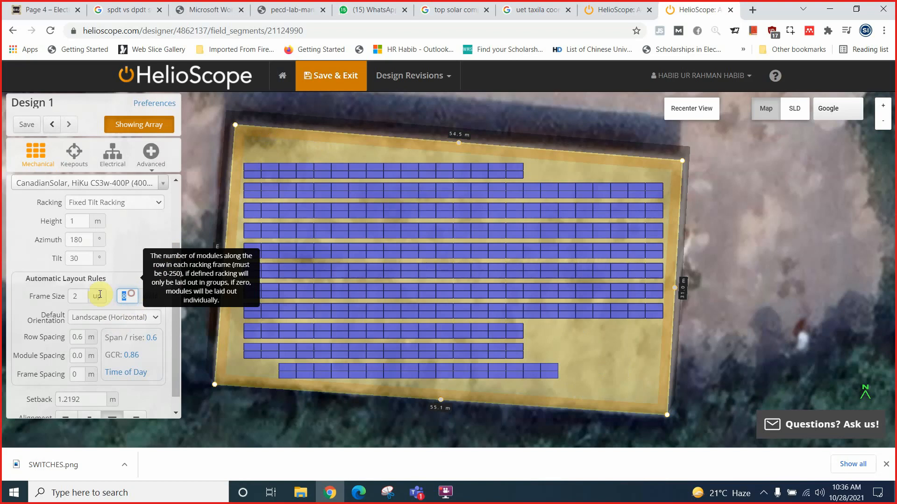
pyautogui.write('6')
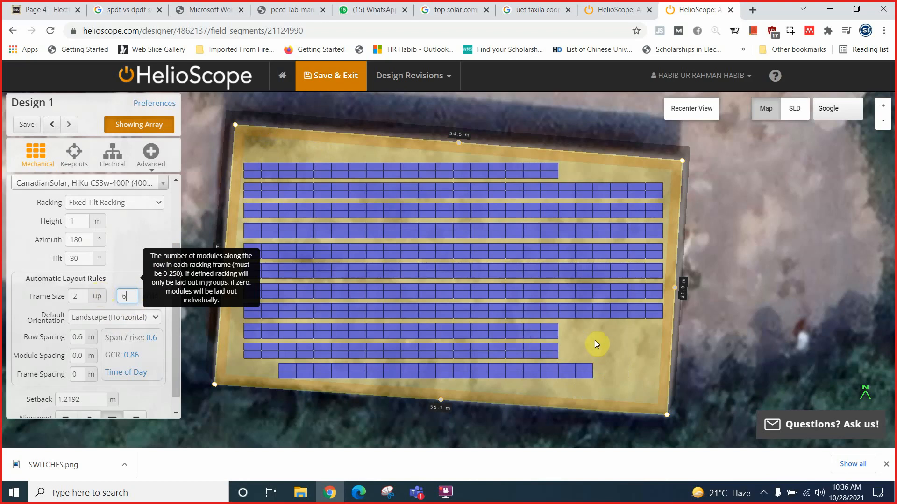
pyautogui.click(127, 295)
pyautogui.write('1')
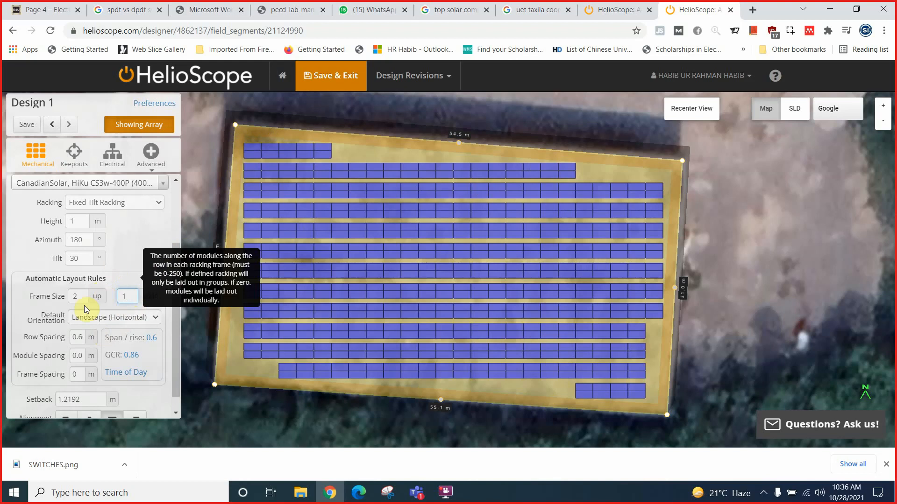
# Step: Try frame sizes of 4, 3 and 8 modules up, and set the frame back to 1 up
pyautogui.click(64, 300)
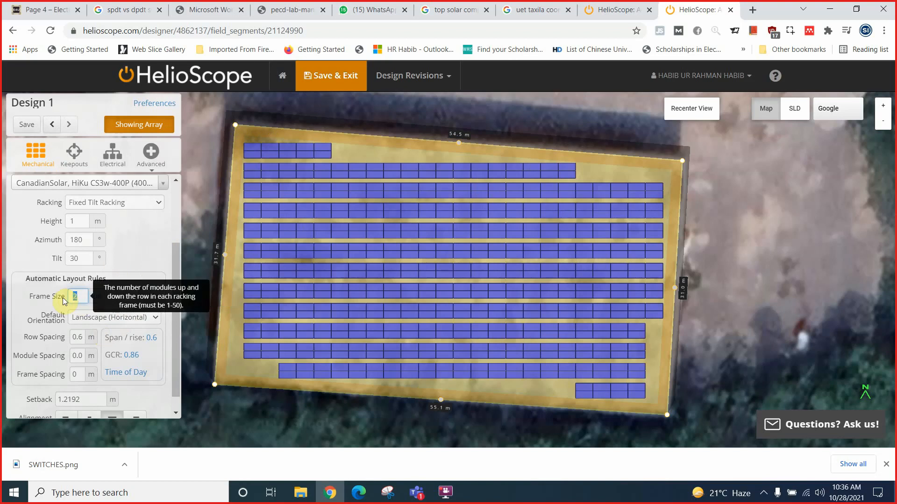
pyautogui.write('4')
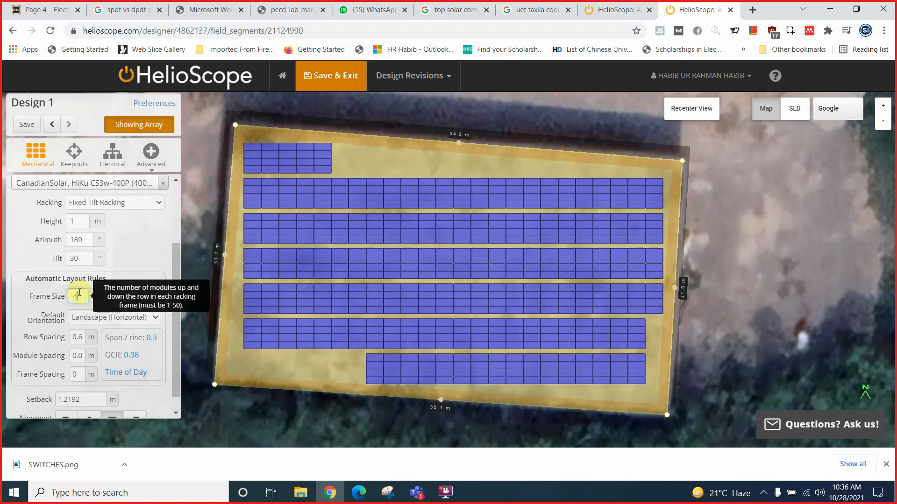
pyautogui.press('BackSpace')
pyautogui.write('3')
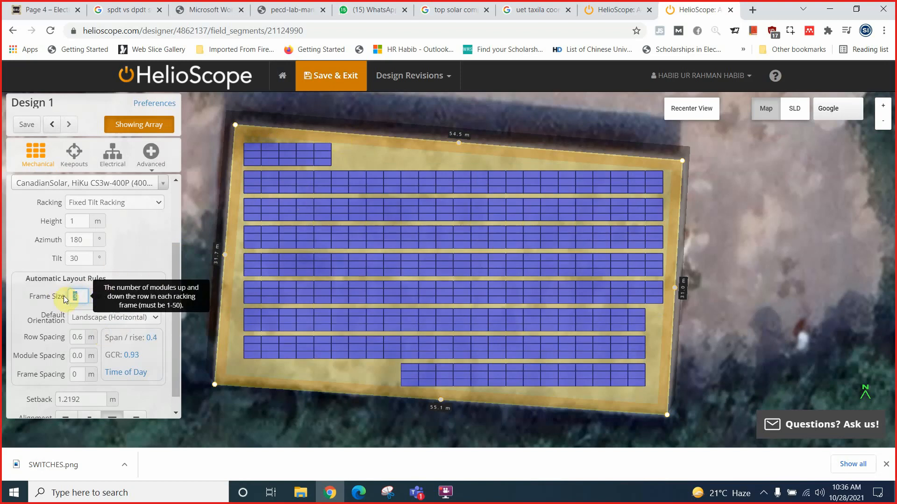
pyautogui.write('8')
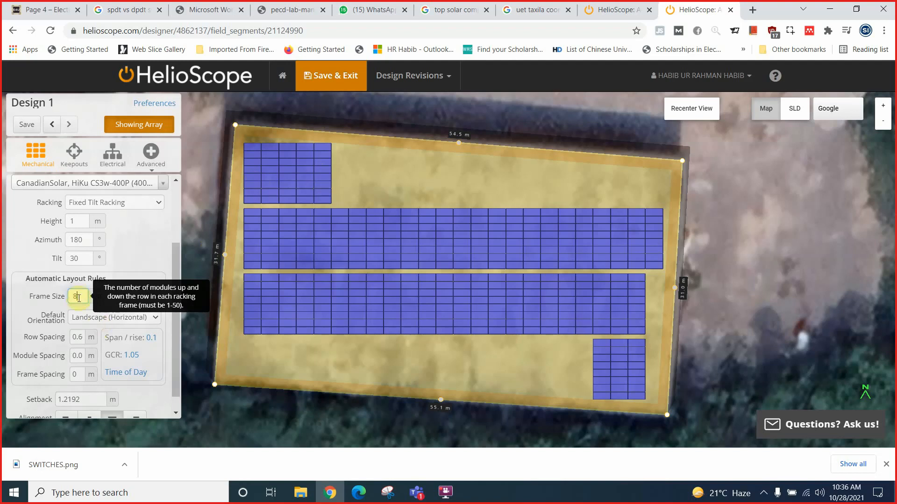
pyautogui.write('1')
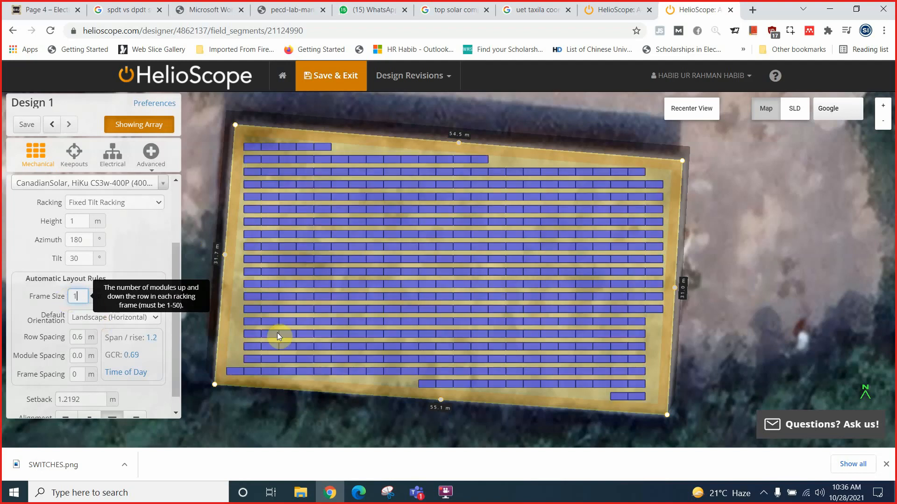
# Step: Compare the Portrait (Vertical) and Landscape (Horizontal) default orientations twice, ending on Landscape (Horizontal)
pyautogui.moveTo(180, 326); pyautogui.dragTo(179, 377)
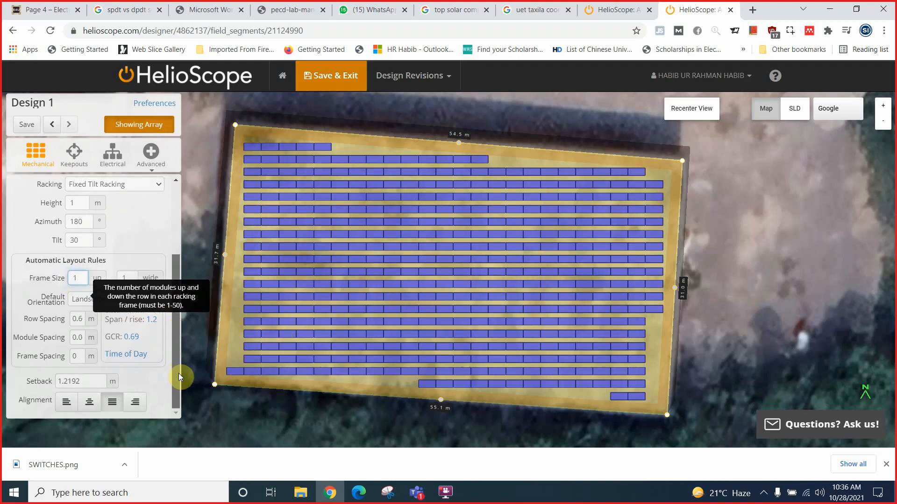
pyautogui.click(147, 301)
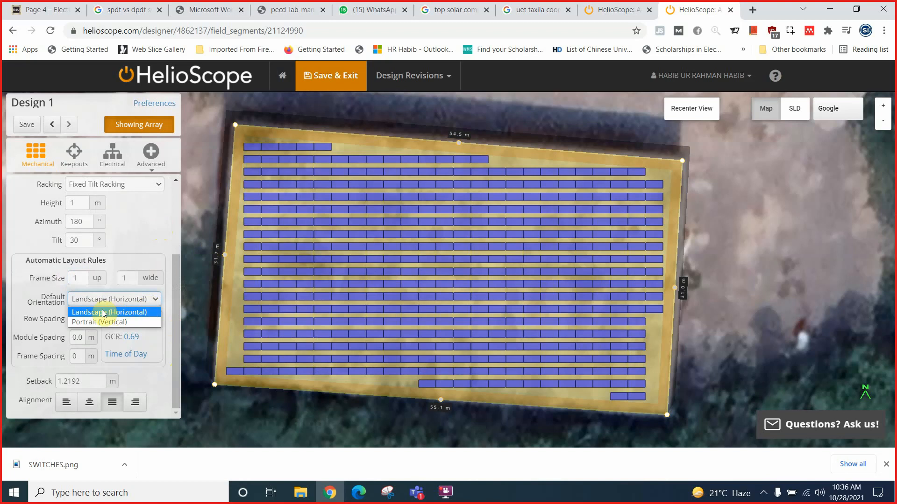
pyautogui.click(121, 322)
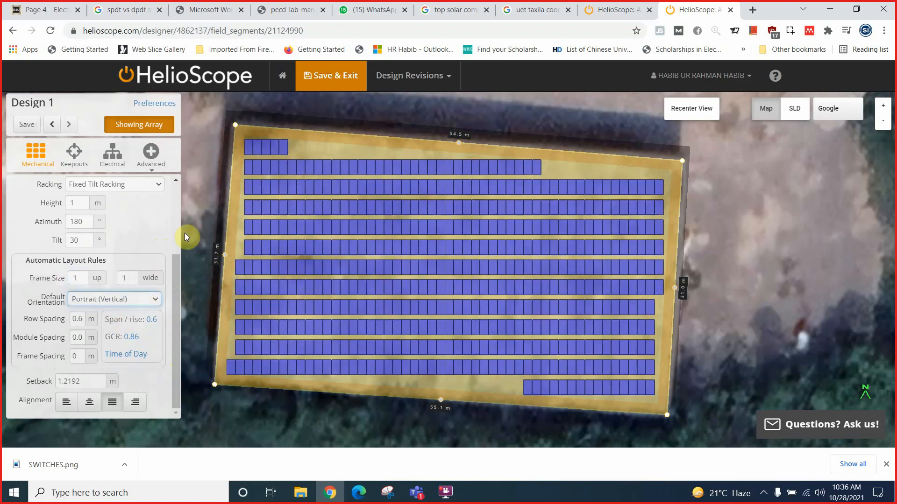
pyautogui.click(149, 301)
pyautogui.click(106, 312)
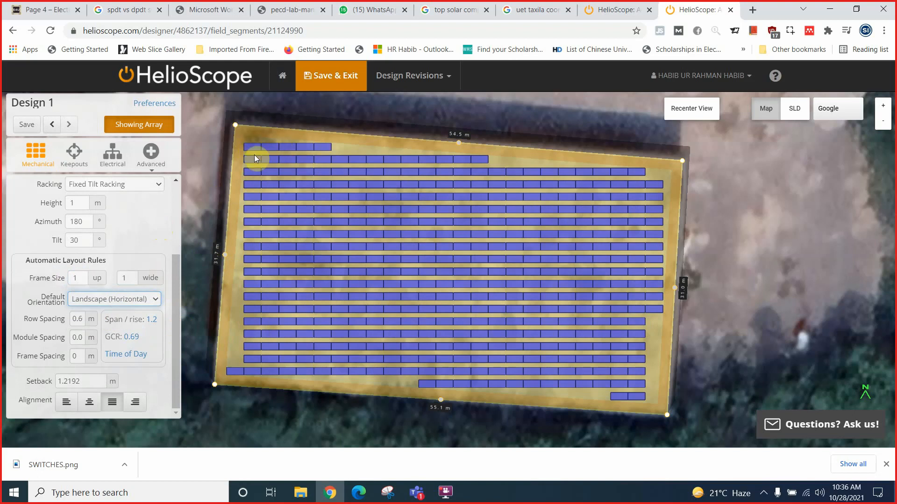
pyautogui.click(114, 298)
pyautogui.click(104, 320)
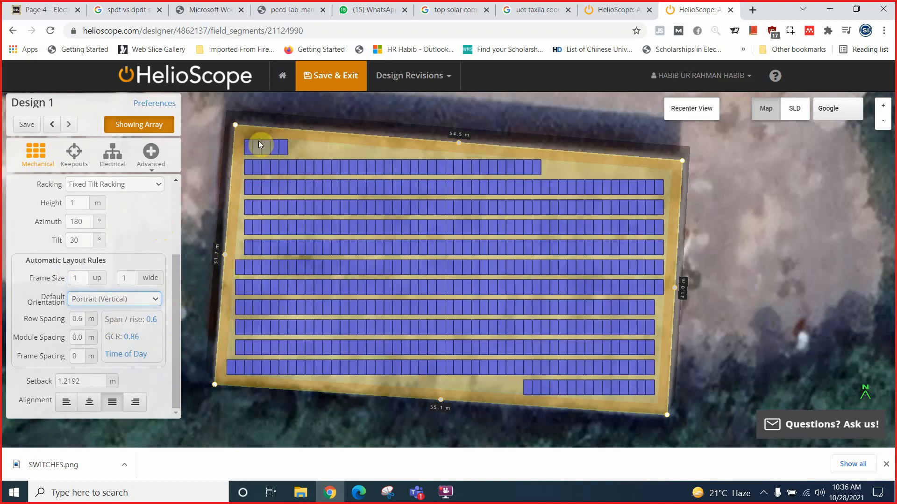
pyautogui.click(104, 301)
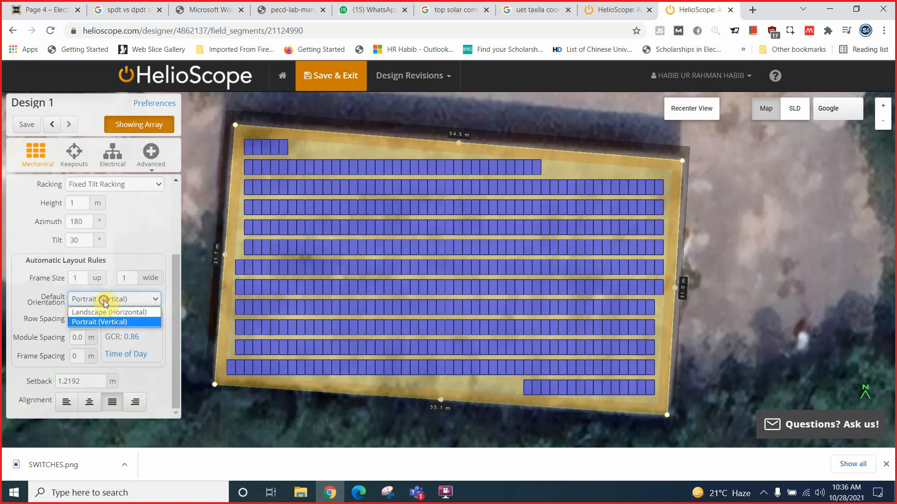
pyautogui.click(105, 311)
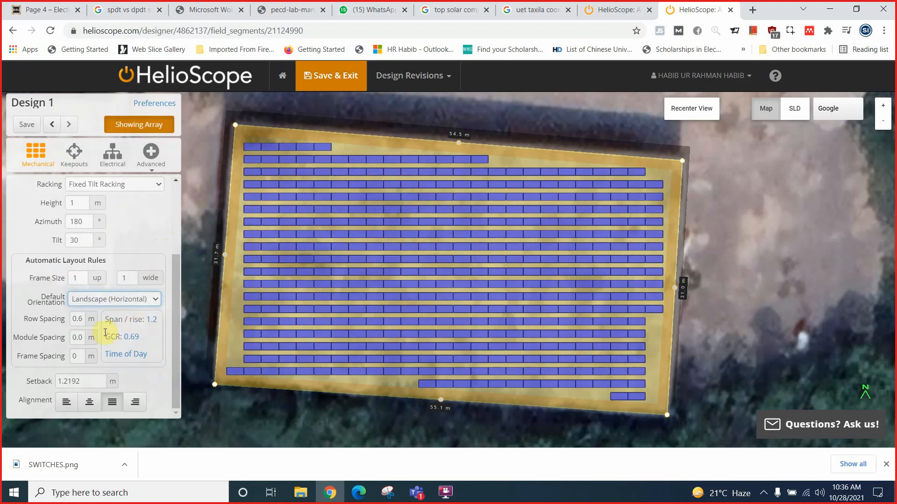
# Step: Try row spacings of 1 m and 0.5 m between adjacent racks
pyautogui.doubleClick(78, 321)
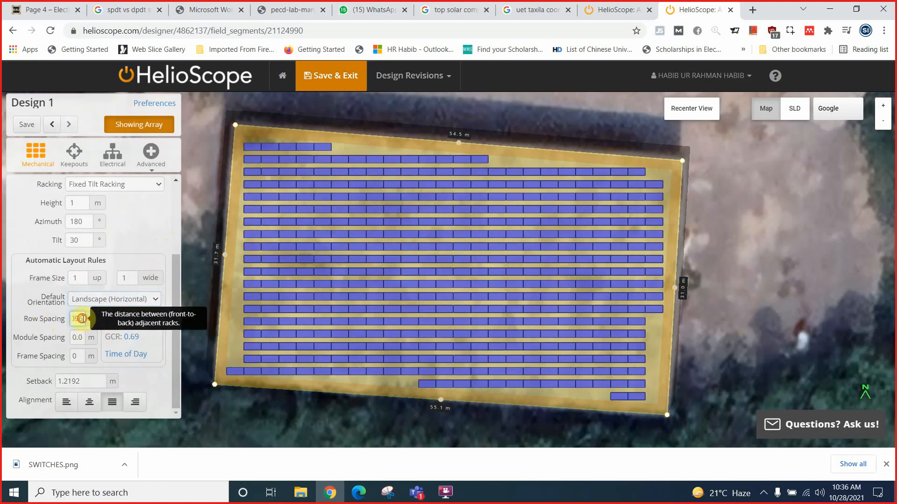
pyautogui.moveTo(83, 320); pyautogui.dragTo(40, 325)
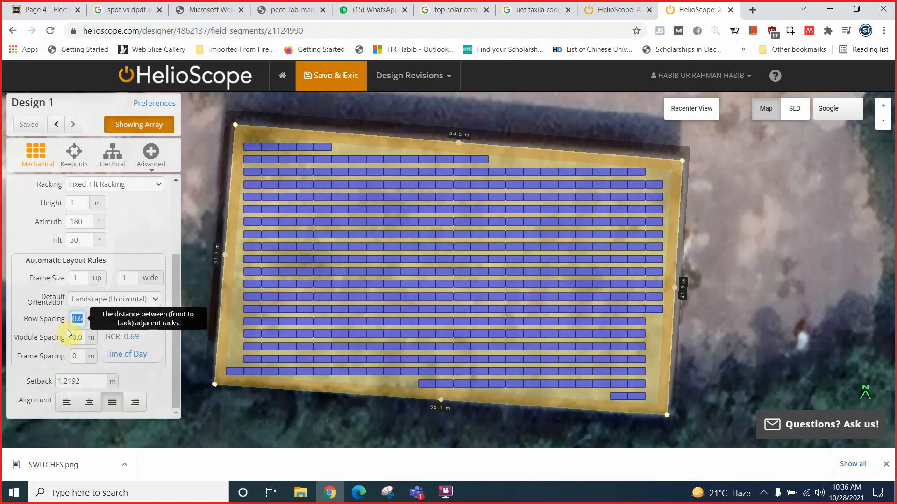
pyautogui.write('1')
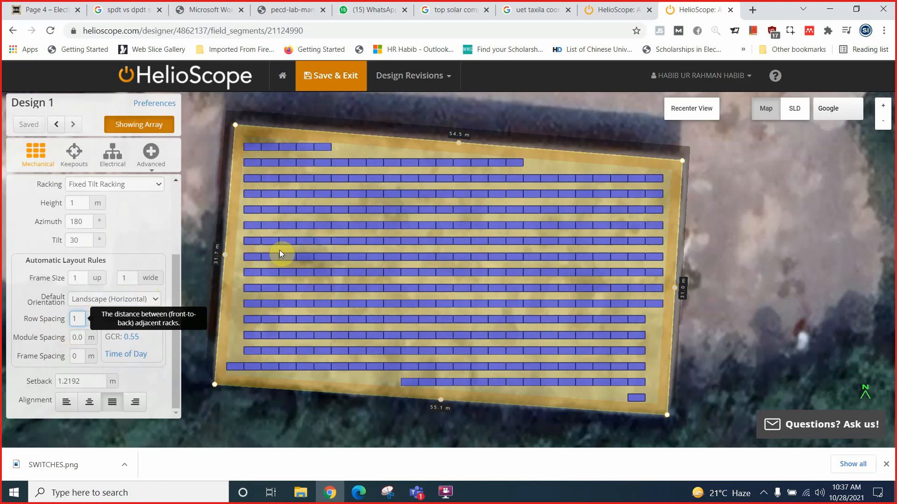
pyautogui.doubleClick(75, 319)
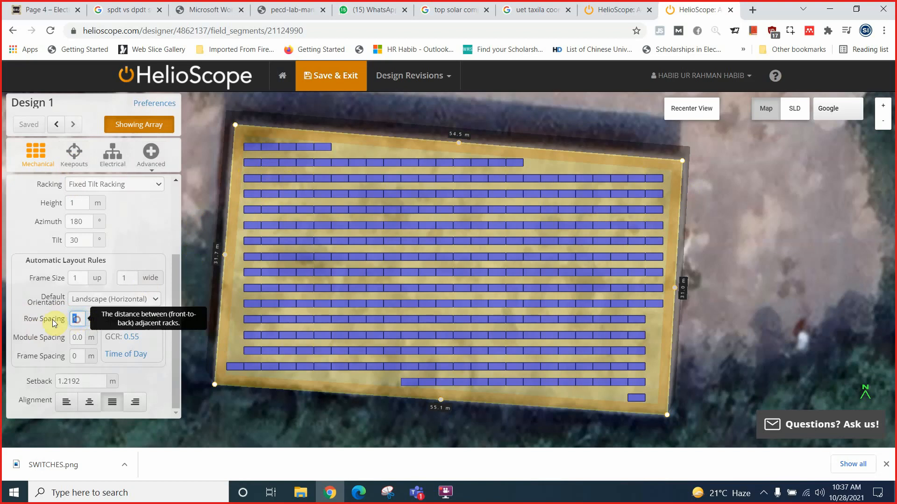
pyautogui.doubleClick(75, 319)
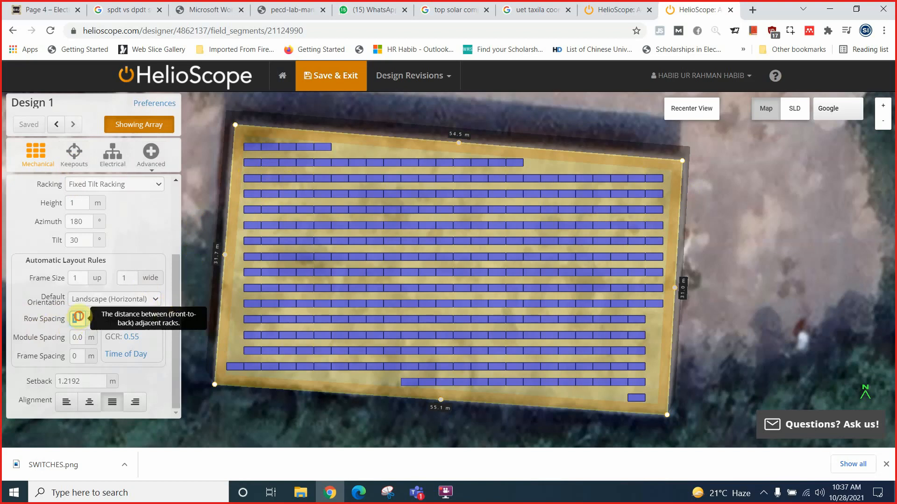
pyautogui.write('0.5')
# Step: Set the row spacing to 0 m so that adjacent racks have no gap
pyautogui.doubleClick(81, 321)
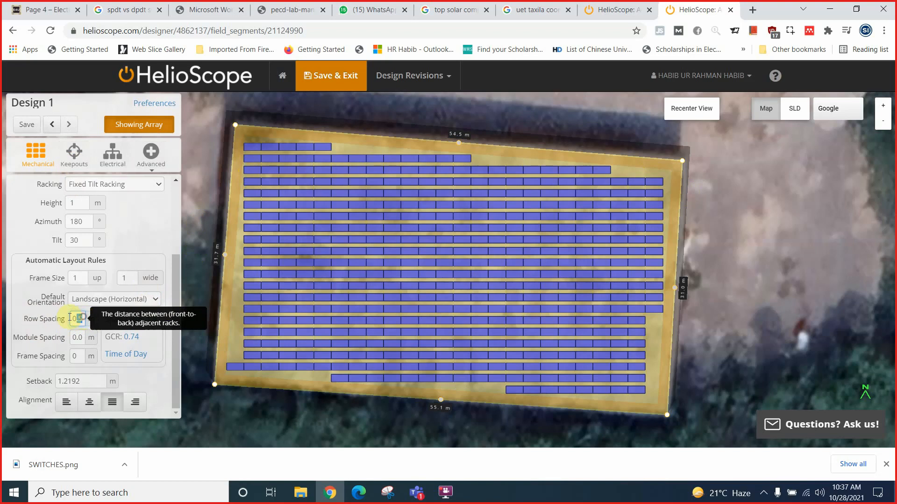
pyautogui.write('0')
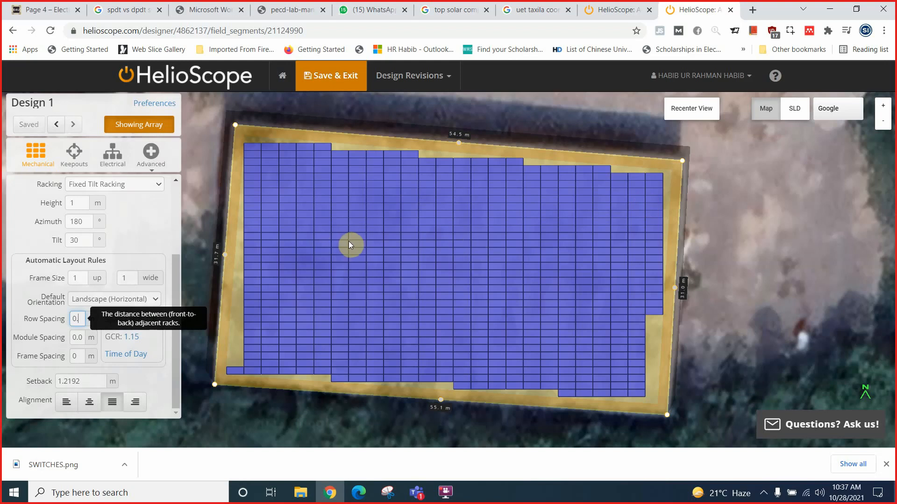
pyautogui.click(80, 318)
pyautogui.press('BackSpace')
pyautogui.press('BackSpace')
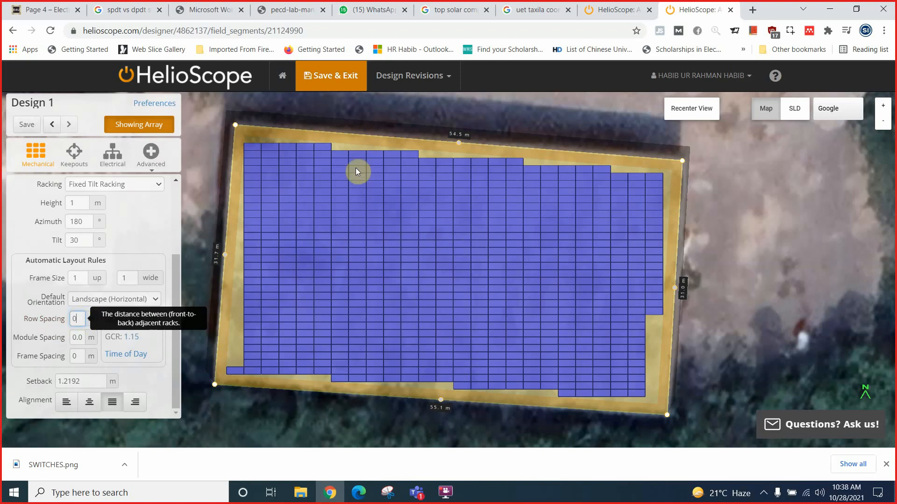
# Step: Try row spacings of 1 m and 0.5 m, checking the segment's peak power at 0.5 m
pyautogui.doubleClick(75, 319)
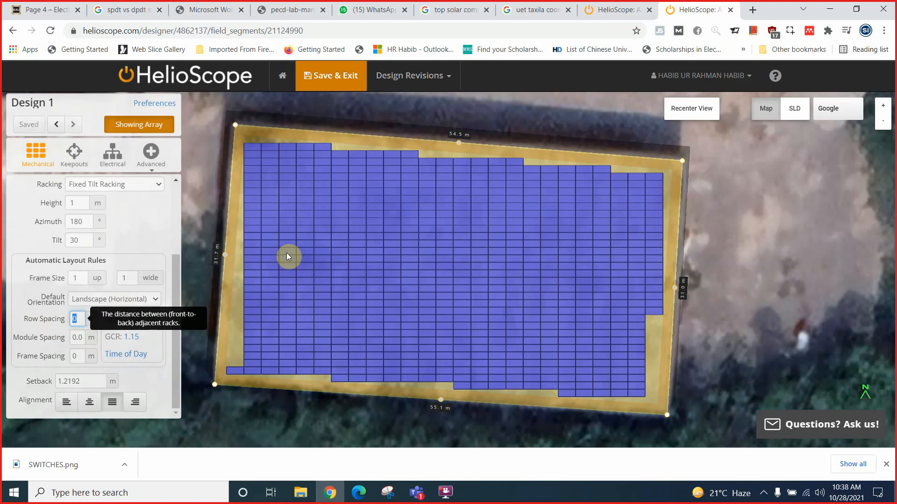
pyautogui.write('1')
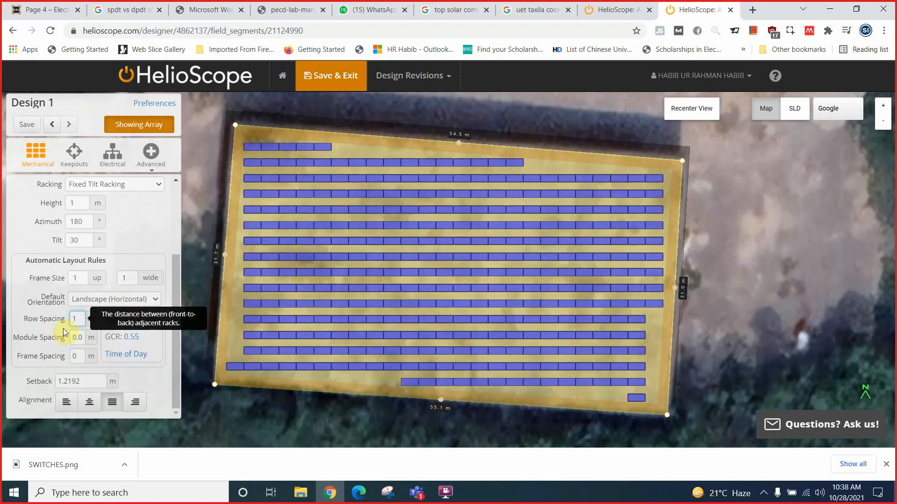
pyautogui.press('BackSpace')
pyautogui.write('0.5')
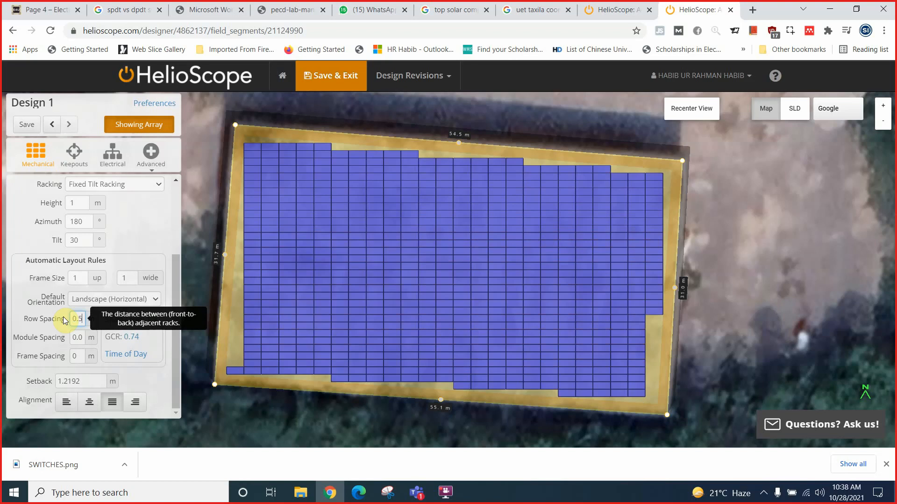
pyautogui.scroll(5, 90, 363)
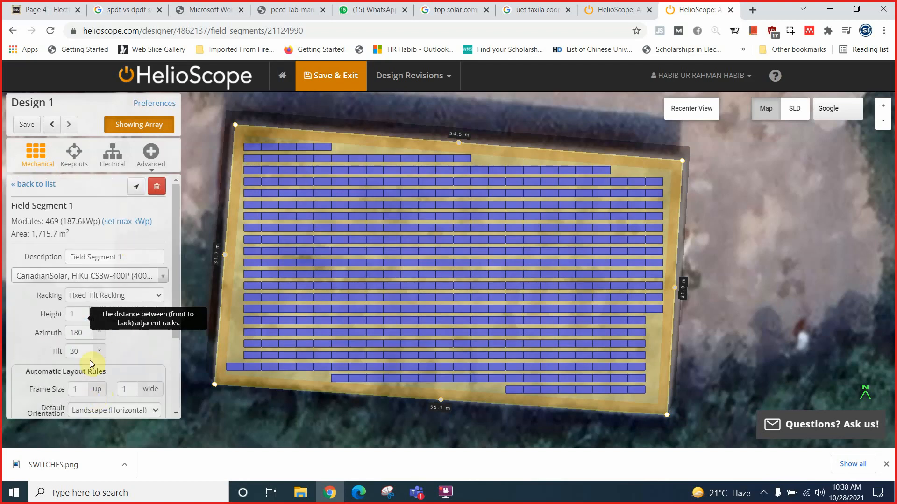
pyautogui.moveTo(62, 222); pyautogui.dragTo(83, 222)
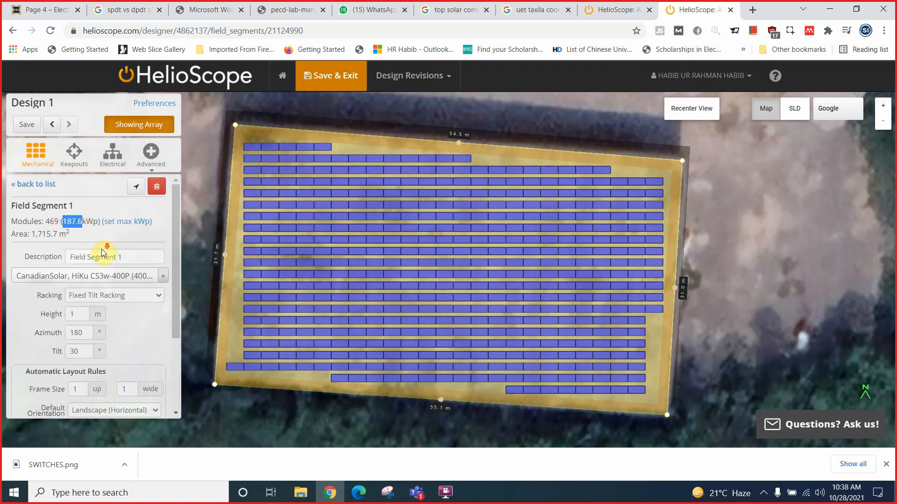
# Step: Set the row spacing to 1 m and check the segment's peak power for comparison
pyautogui.scroll(-4, 104, 259)
pyautogui.doubleClick(80, 321)
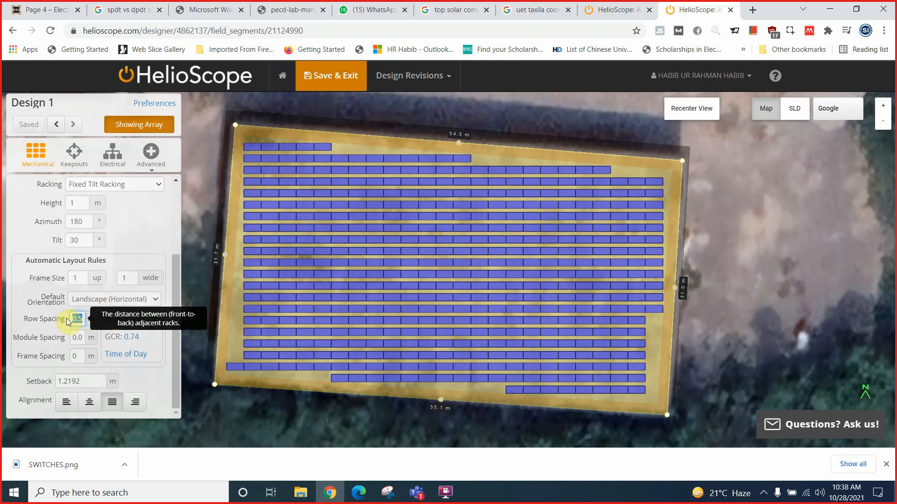
pyautogui.write('1')
pyautogui.scroll(1, 138, 215)
pyautogui.scroll(3, 138, 215)
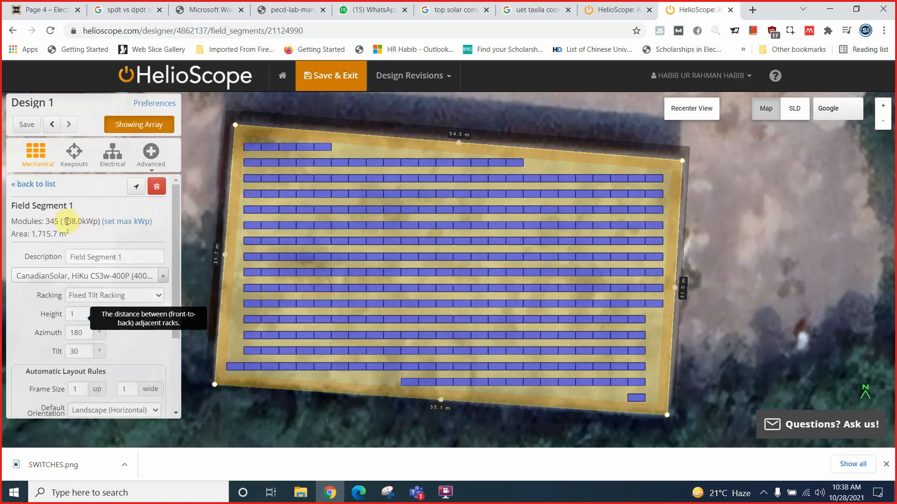
pyautogui.moveTo(62, 222); pyautogui.dragTo(94, 221)
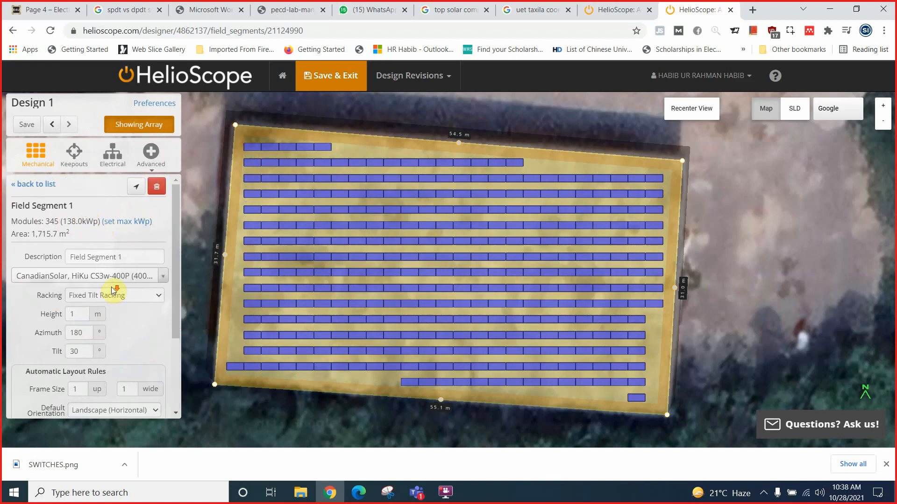
# Step: Set the row spacing between adjacent racks to 0.6 m
pyautogui.scroll(-3, 93, 294)
pyautogui.doubleClick(78, 319)
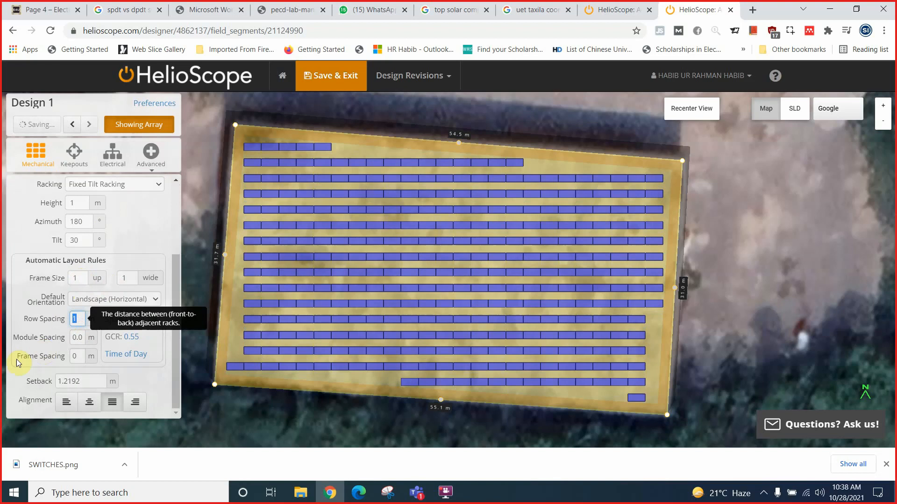
pyautogui.write('0.6')
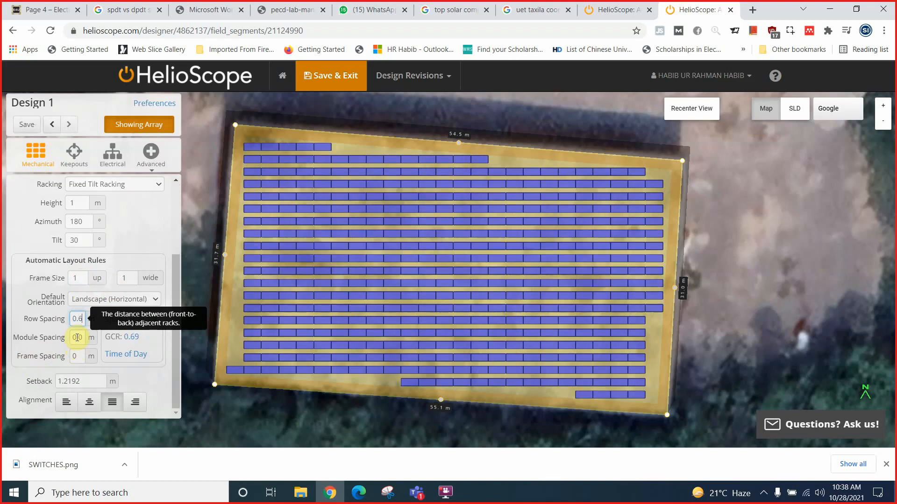
# Step: Try a module spacing of 1 m between adjacent modules, and reduce it to 0 m
pyautogui.moveTo(74, 338); pyautogui.dragTo(52, 336)
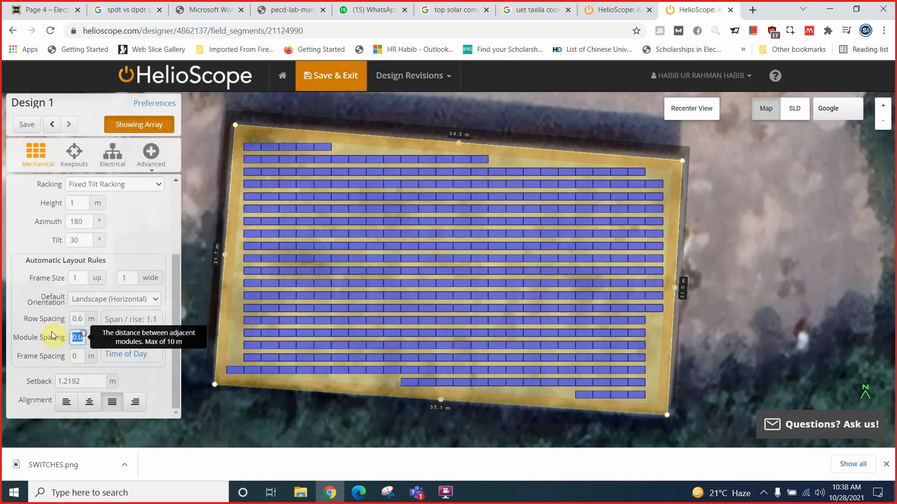
pyautogui.write('1')
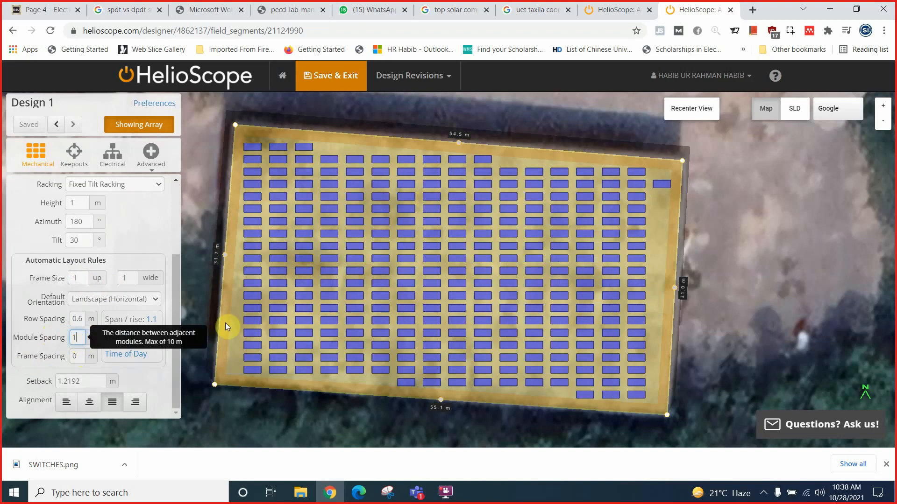
pyautogui.moveTo(78, 337); pyautogui.dragTo(65, 339)
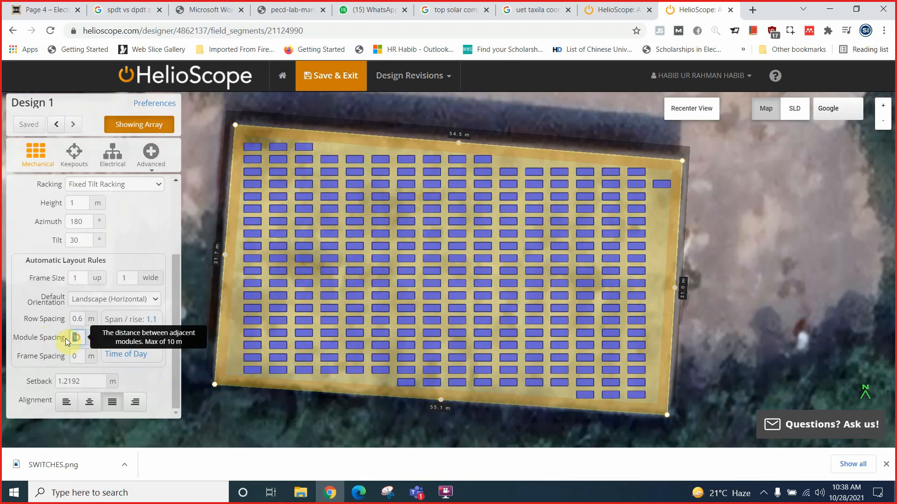
pyautogui.write('0')
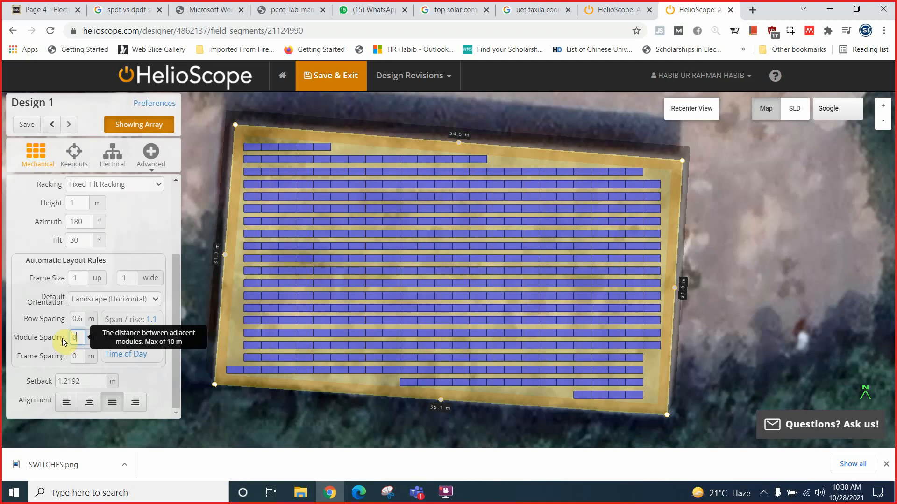
# Step: Set the module spacing to 0.027 m and inspect the gaps between modules in the layout
pyautogui.moveTo(64, 343); pyautogui.dragTo(83, 338)
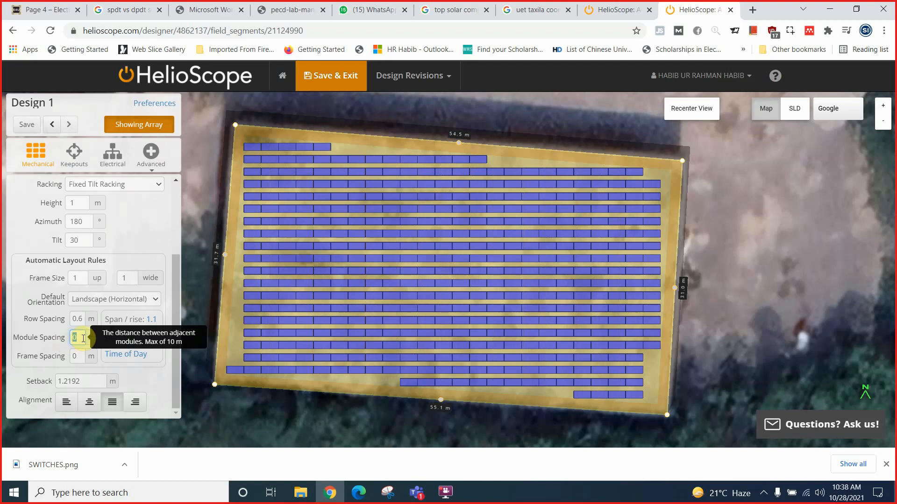
pyautogui.write('0.02')
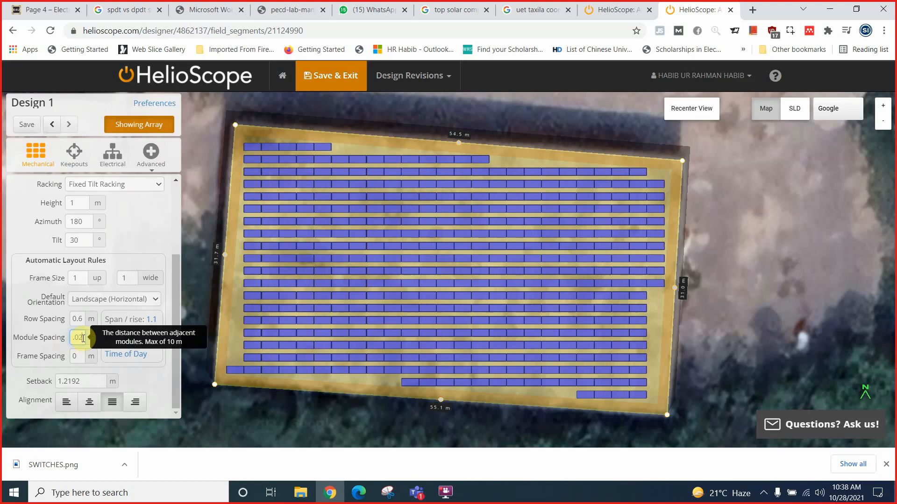
pyautogui.write('7')
pyautogui.scroll(4, 288, 246)
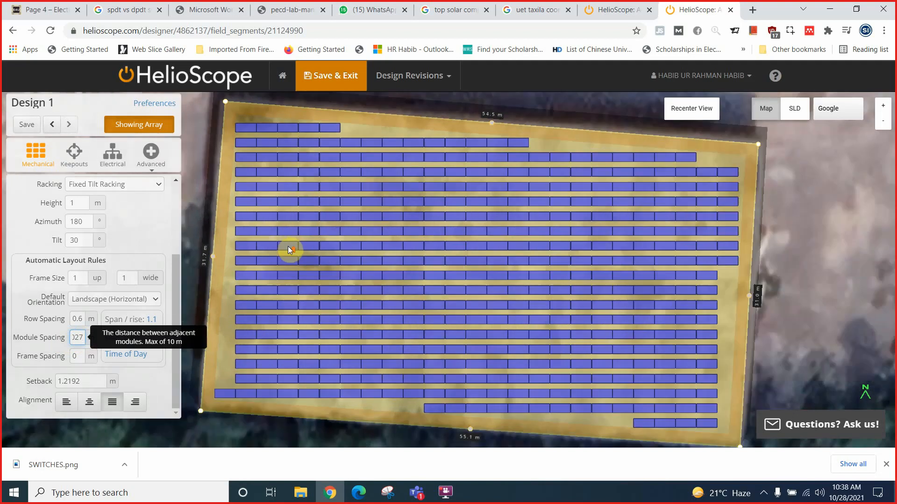
pyautogui.scroll(-2, 312, 244)
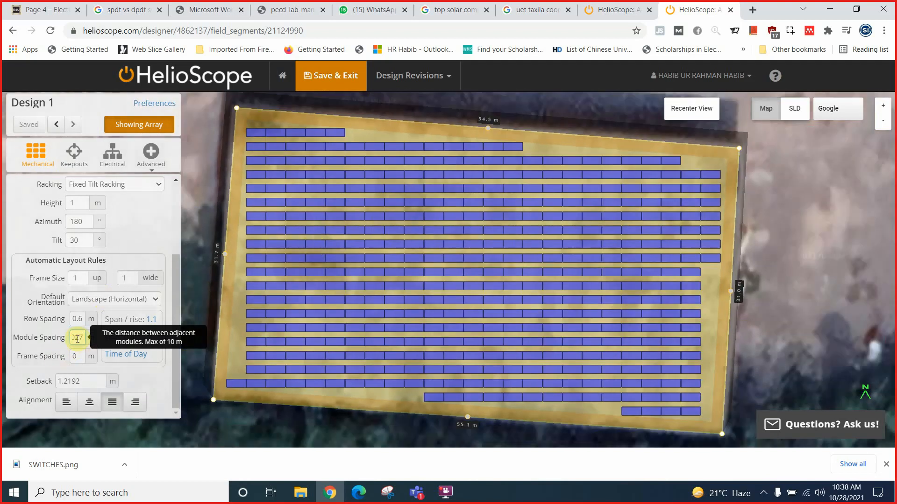
# Step: Set the frame spacing to 1 m and try frame sizes of 2 and 4 modules up
pyautogui.press('Tab')
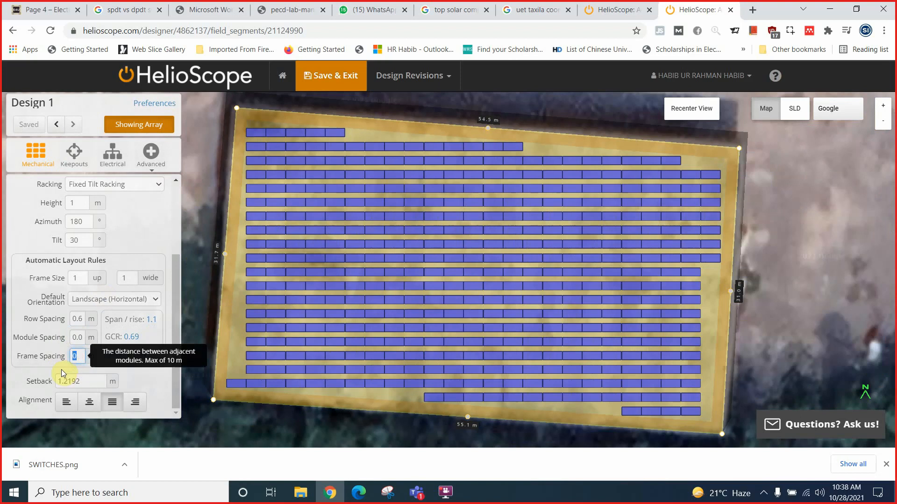
pyautogui.write('1')
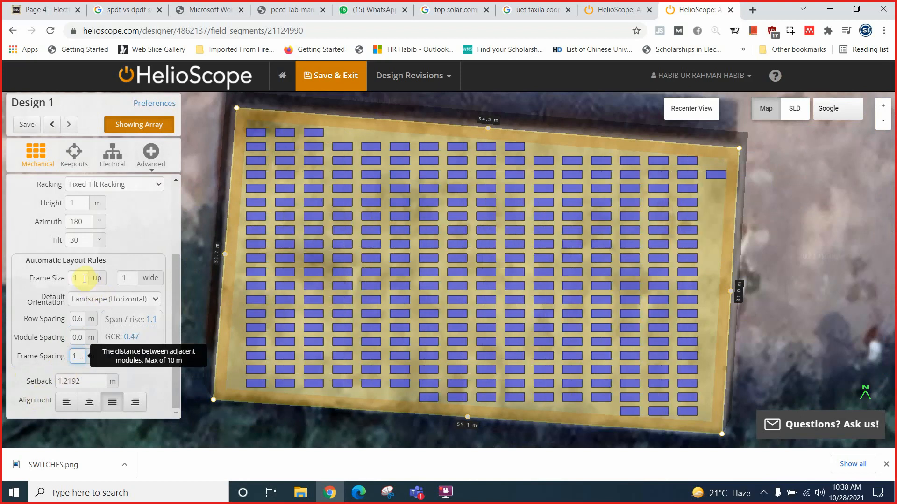
pyautogui.click(68, 280)
pyautogui.write('2')
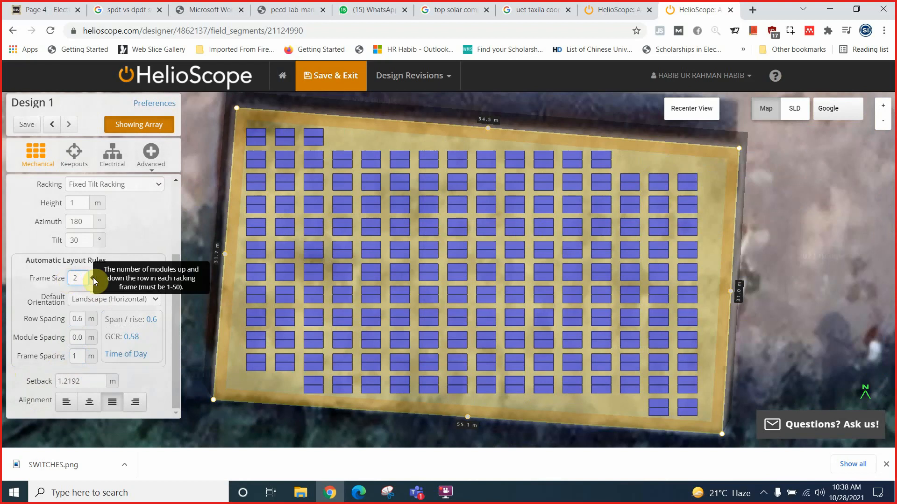
pyautogui.press('BackSpace')
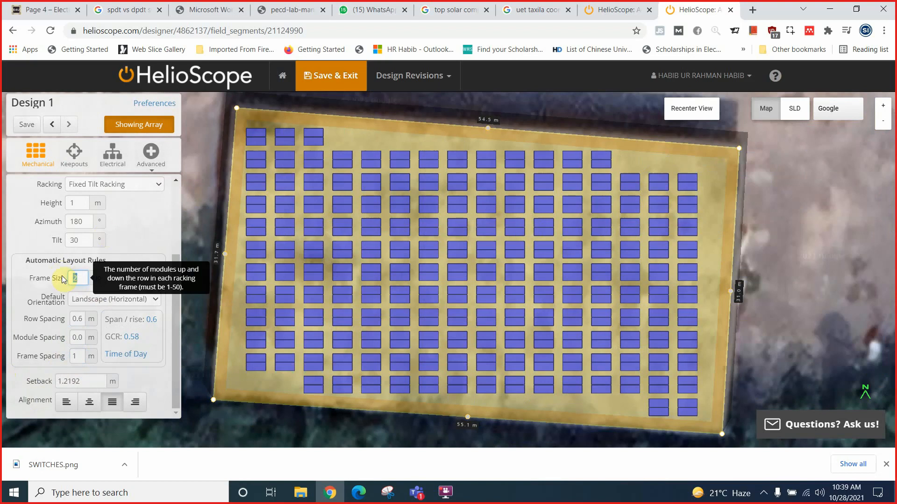
pyautogui.write('4')
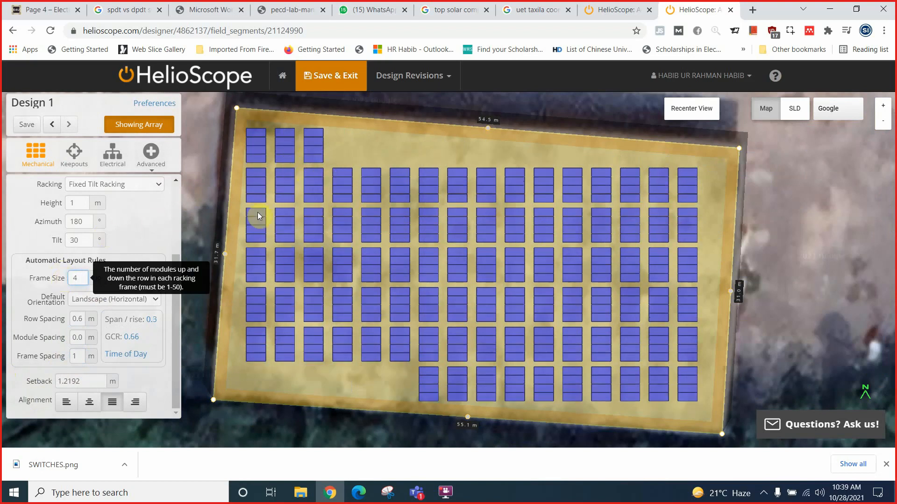
# Step: Compare frame spacings of 0 m, 2 m and 0.5 m with the 4-up frames
pyautogui.click(76, 357)
pyautogui.write('0')
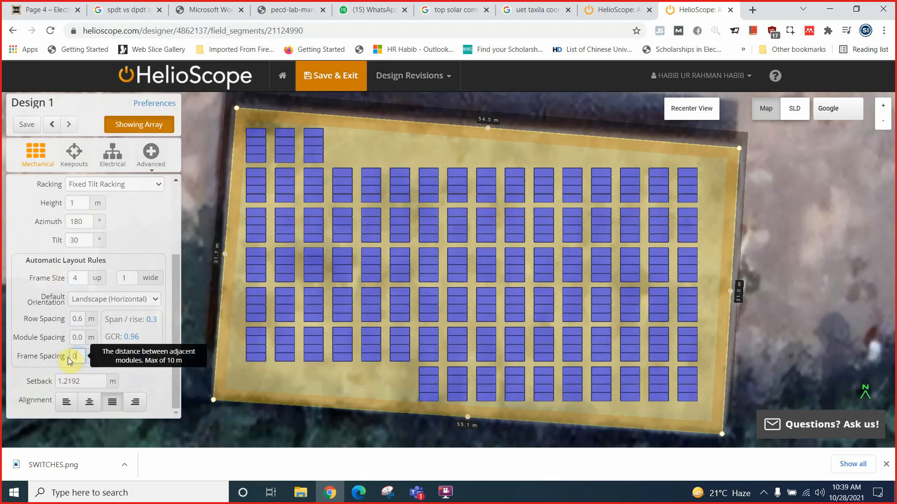
pyautogui.moveTo(79, 357); pyautogui.dragTo(54, 359)
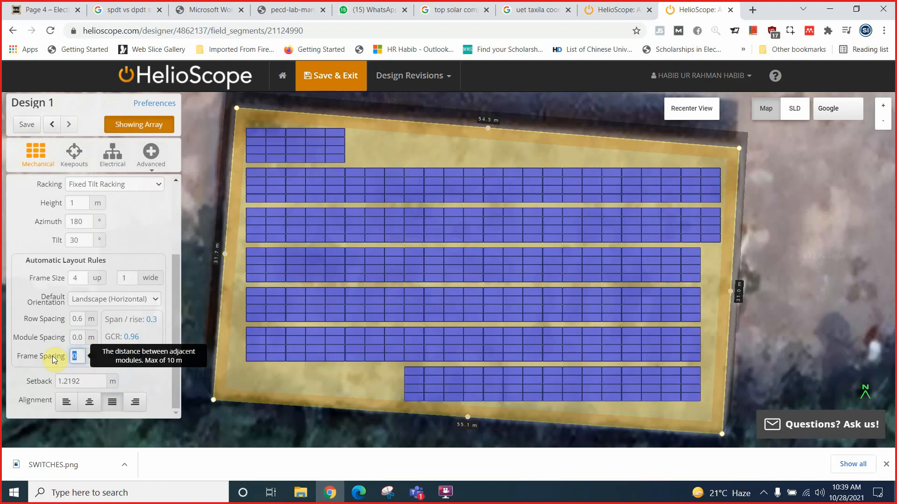
pyautogui.write('2')
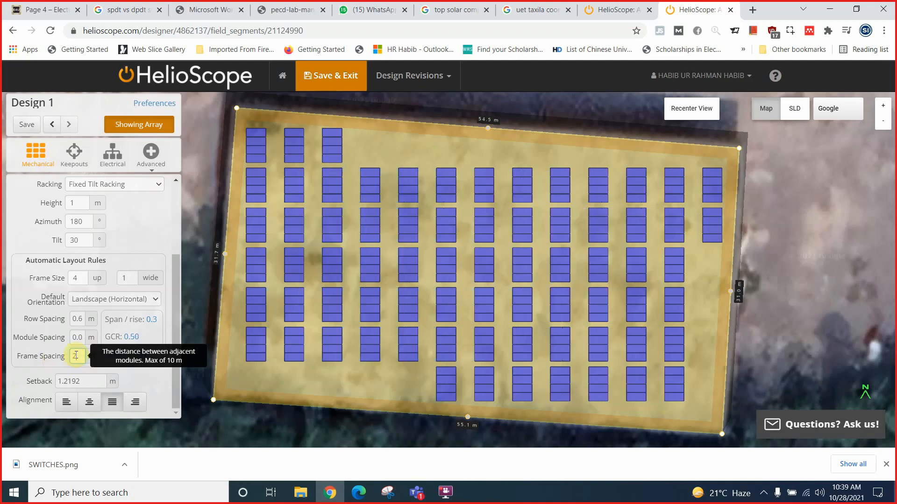
pyautogui.doubleClick(69, 358)
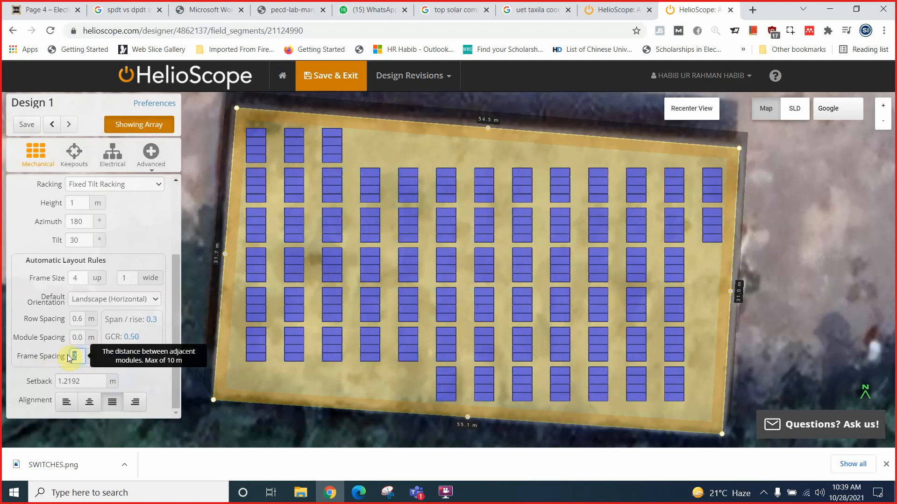
pyautogui.write('0.5')
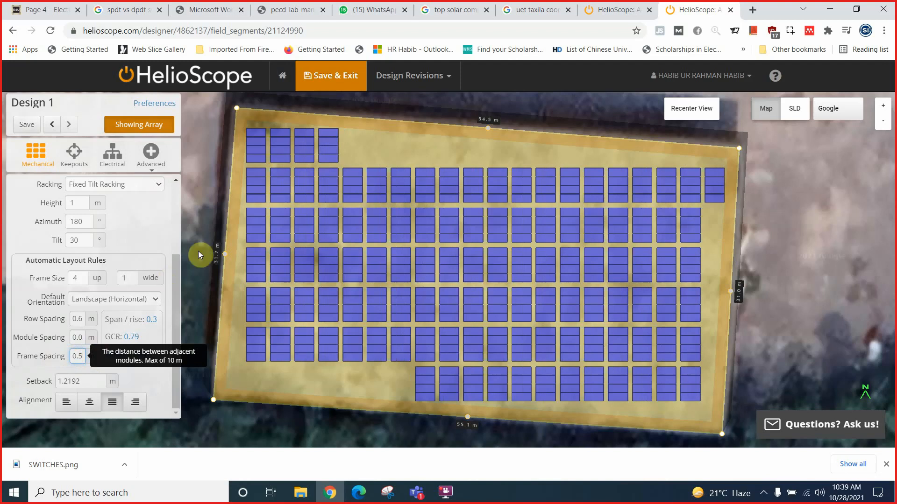
# Step: Set the frame spacing back to 0 m and the frame size back to 1 module up
pyautogui.doubleClick(72, 355)
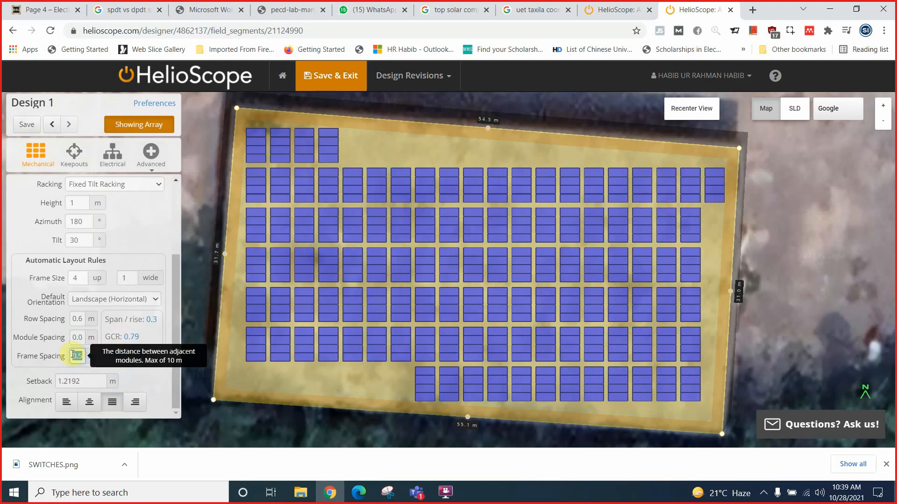
pyautogui.write('0')
pyautogui.doubleClick(75, 278)
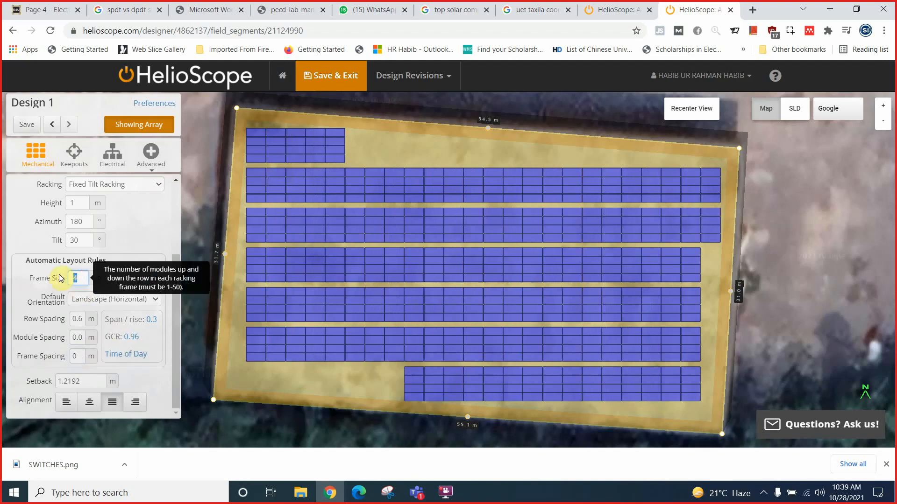
pyautogui.write('1')
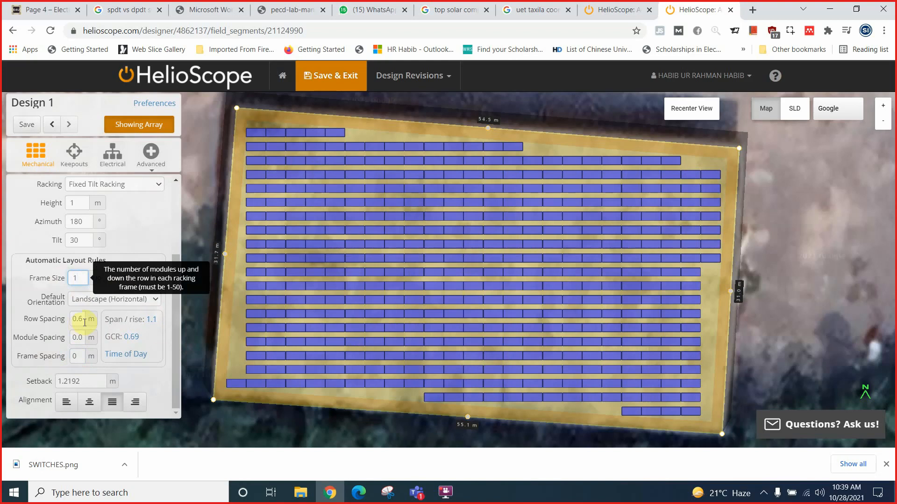
pyautogui.doubleClick(84, 279)
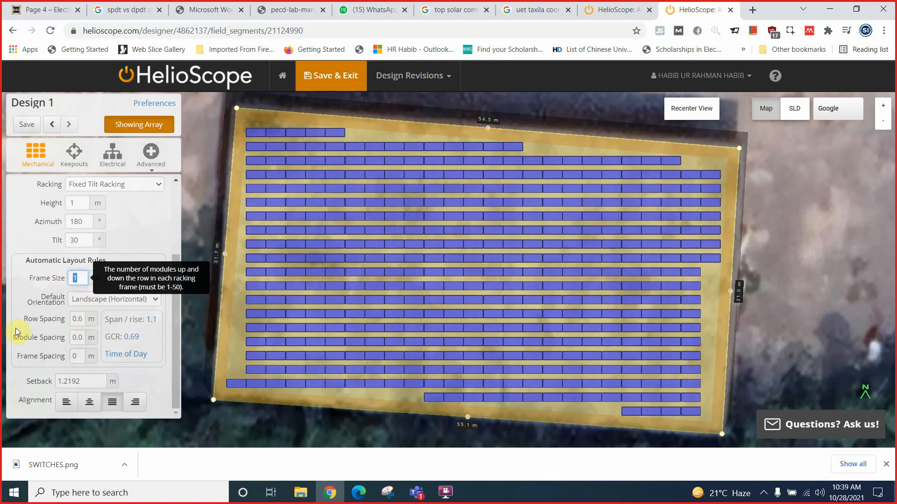
pyautogui.click(23, 312)
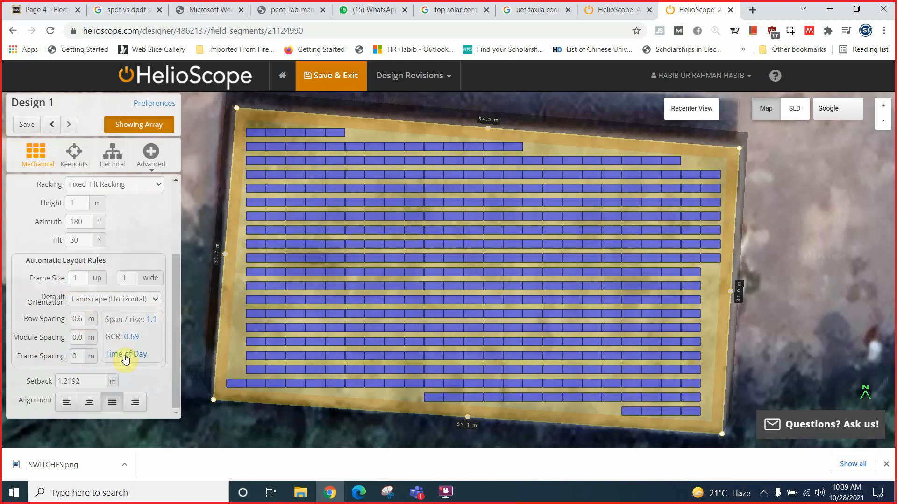
# Step: Apply the Time of Day row spacing for 09:00 AM to 03:00 PM, and return the row spacing to 0.9 m
pyautogui.click(125, 355)
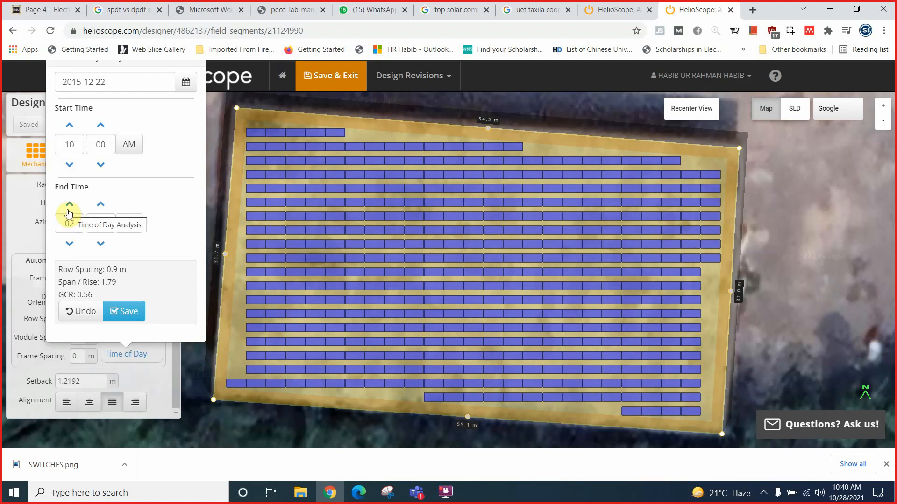
pyautogui.click(74, 144)
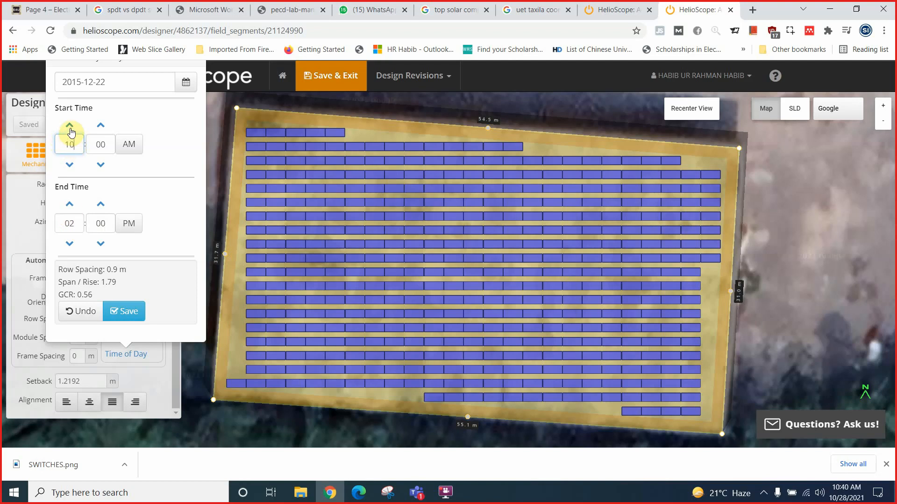
pyautogui.click(69, 125)
pyautogui.click(69, 165)
pyautogui.click(70, 165)
pyautogui.click(70, 204)
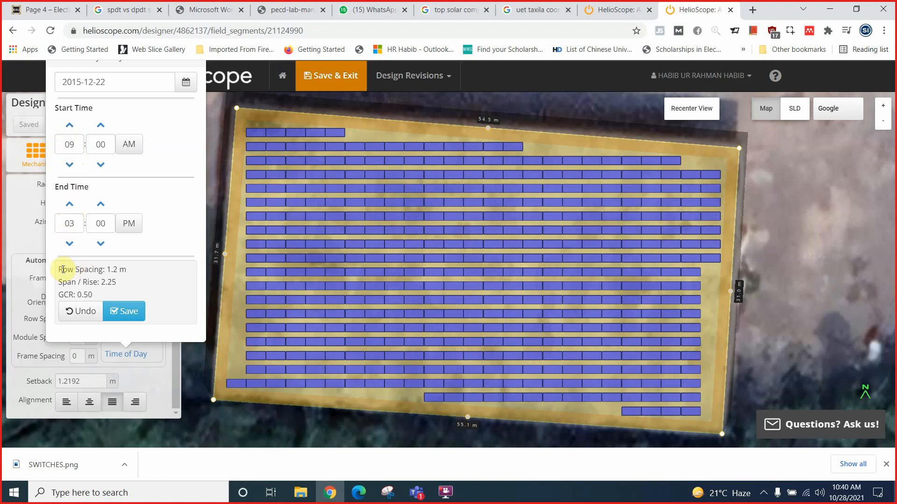
pyautogui.click(120, 315)
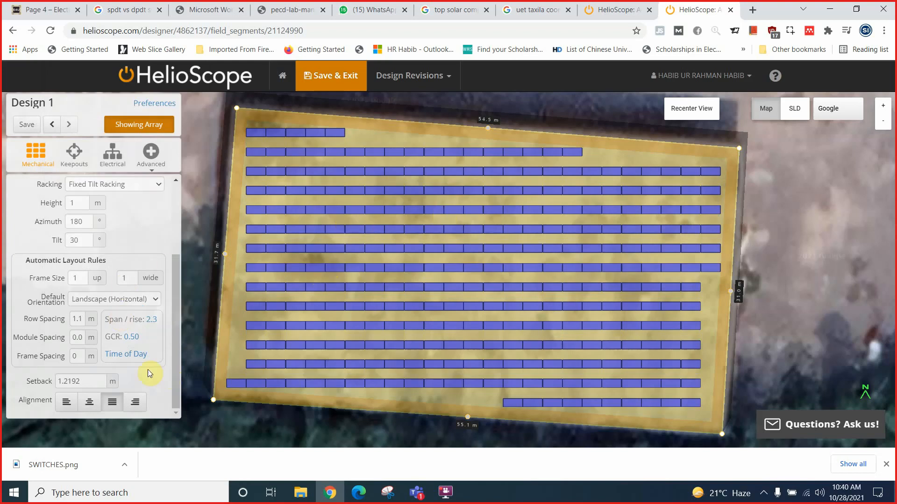
pyautogui.click(136, 355)
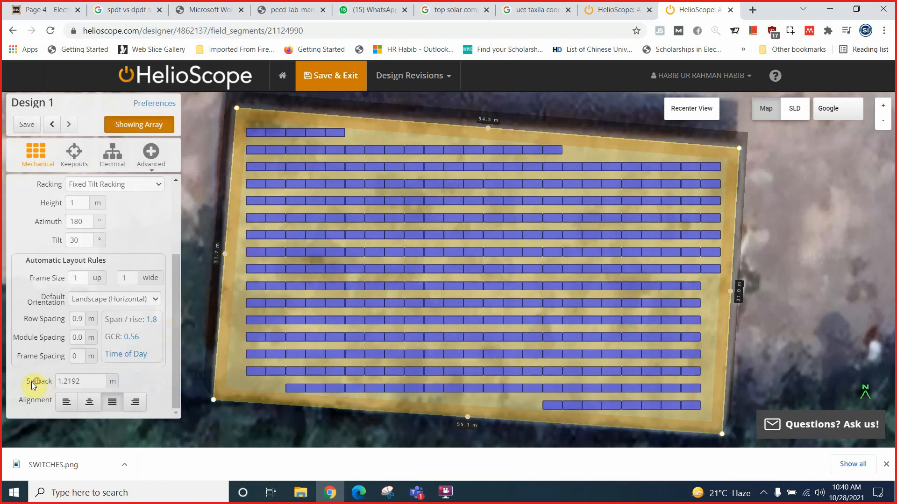
# Step: Try a 0 m setback around the field segment's edge, and set the setback to 1 m
pyautogui.click(82, 381)
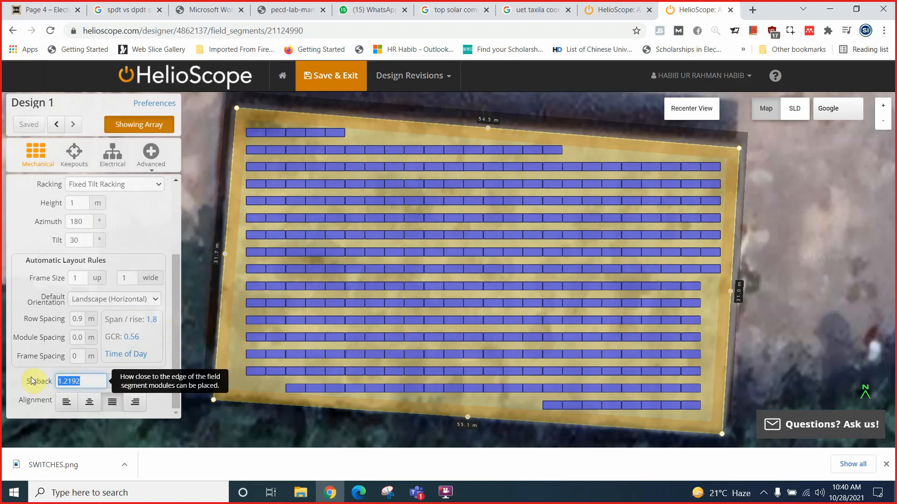
pyautogui.click(10, 377)
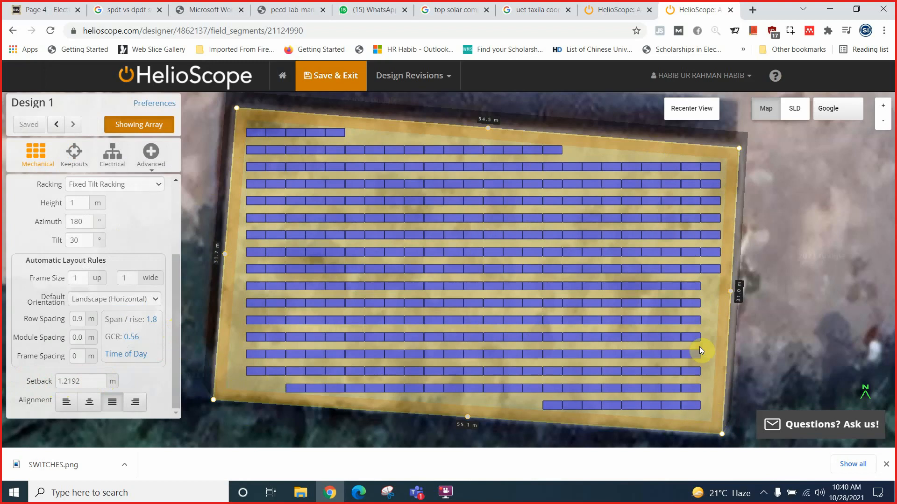
pyautogui.click(71, 382)
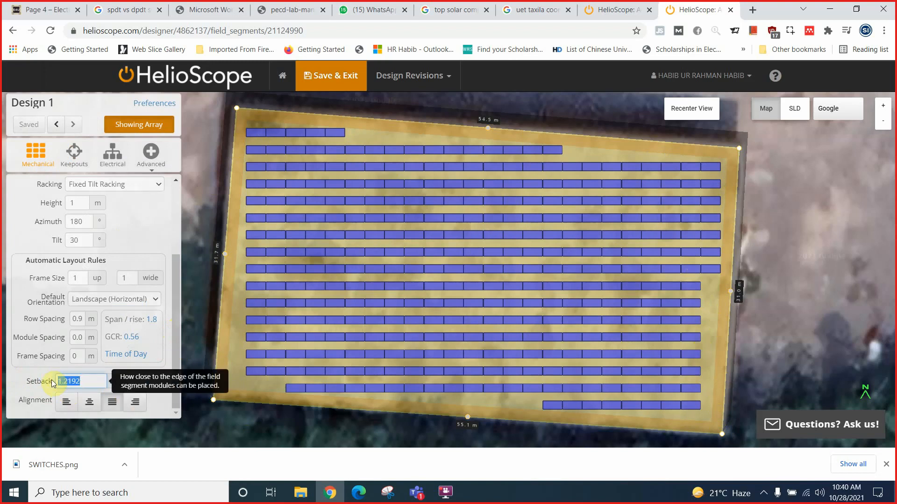
pyautogui.write('0')
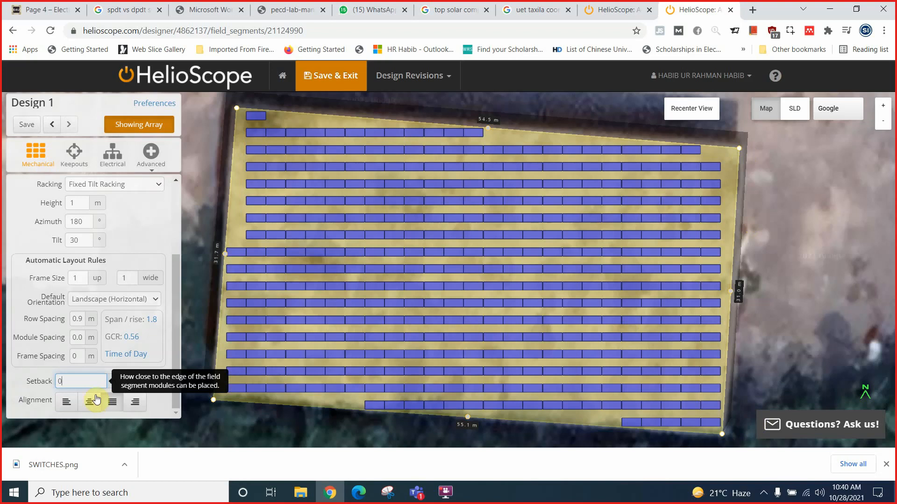
pyautogui.click(35, 377)
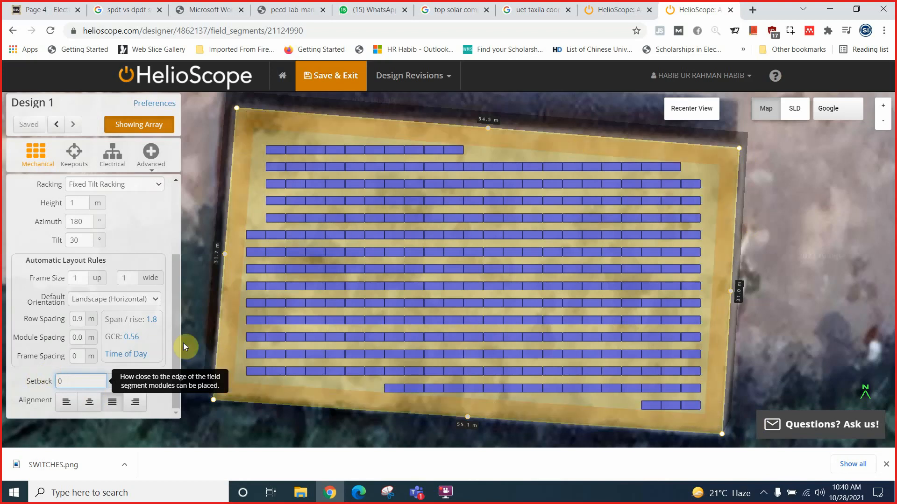
pyautogui.click(47, 385)
pyautogui.write('1')
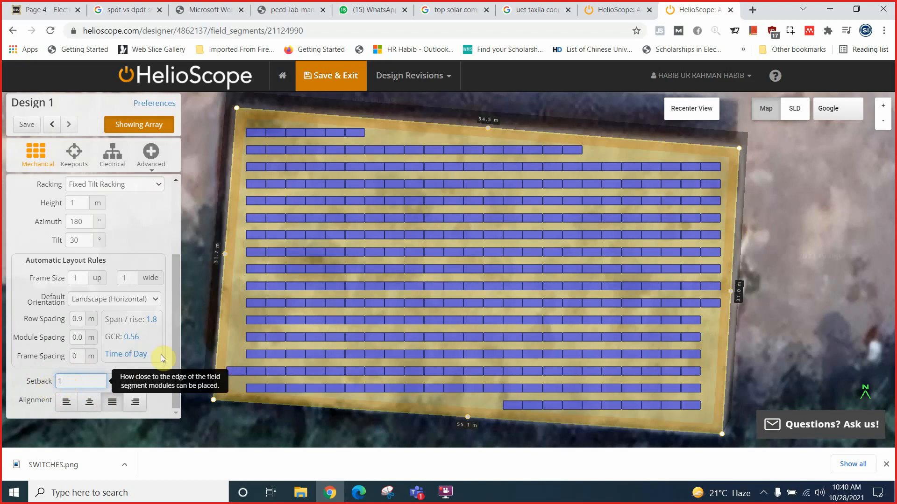
pyautogui.click(16, 369)
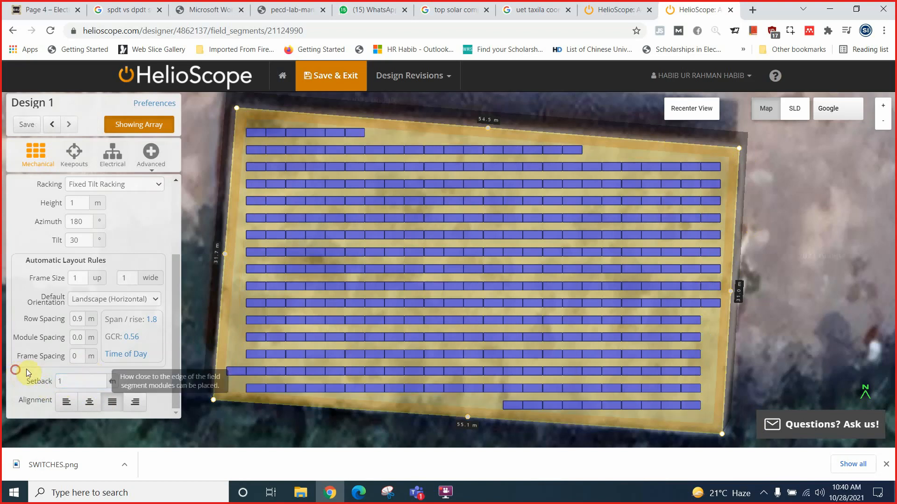
pyautogui.click(177, 314)
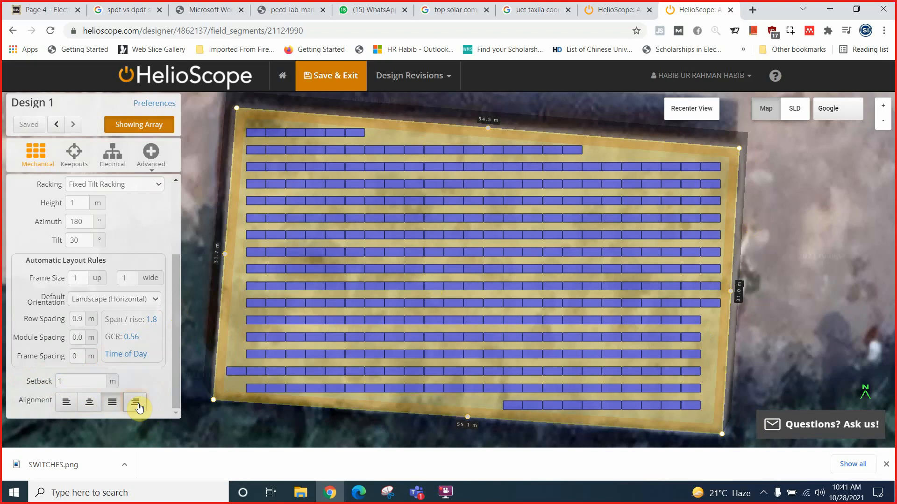
# Step: Compare centred and left-aligned module rows, and return the field segment to justified alignment
pyautogui.click(85, 406)
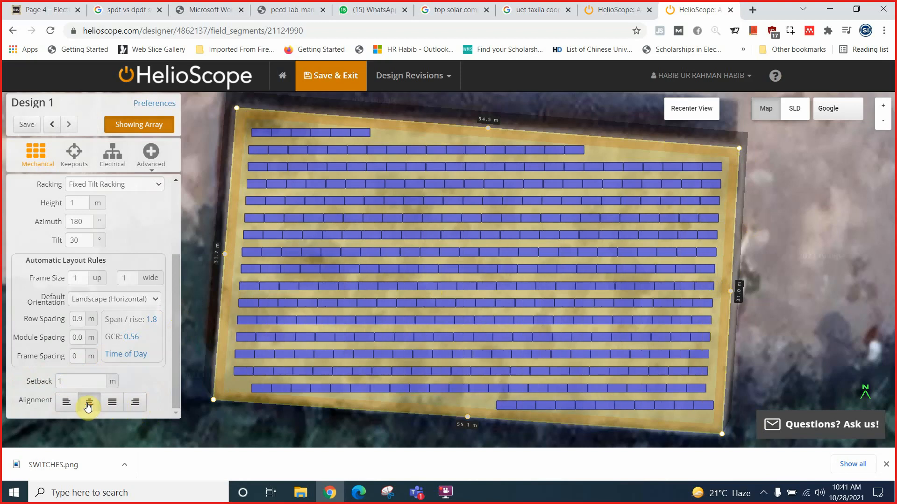
pyautogui.click(67, 403)
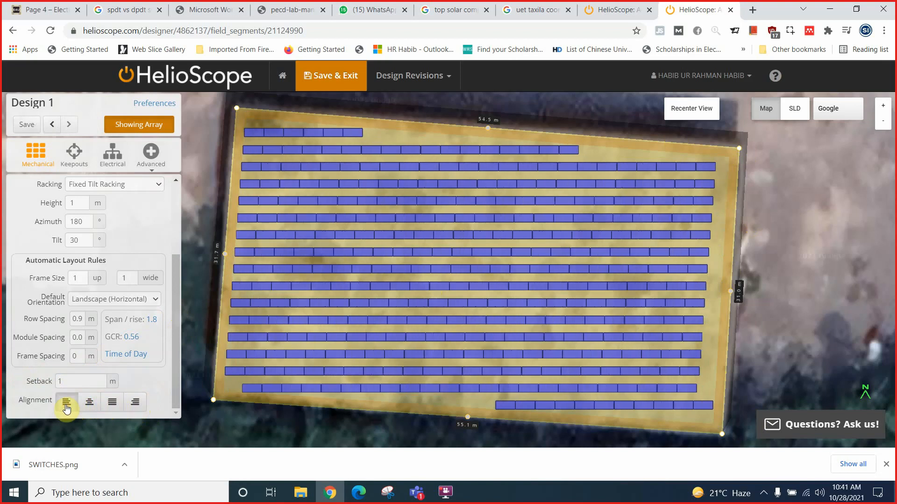
pyautogui.click(96, 403)
pyautogui.click(112, 402)
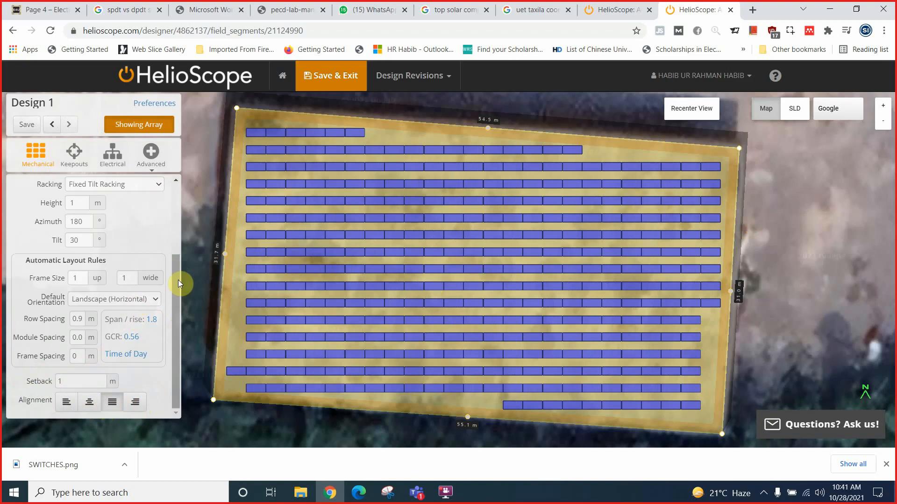
pyautogui.moveTo(178, 292); pyautogui.dragTo(176, 182)
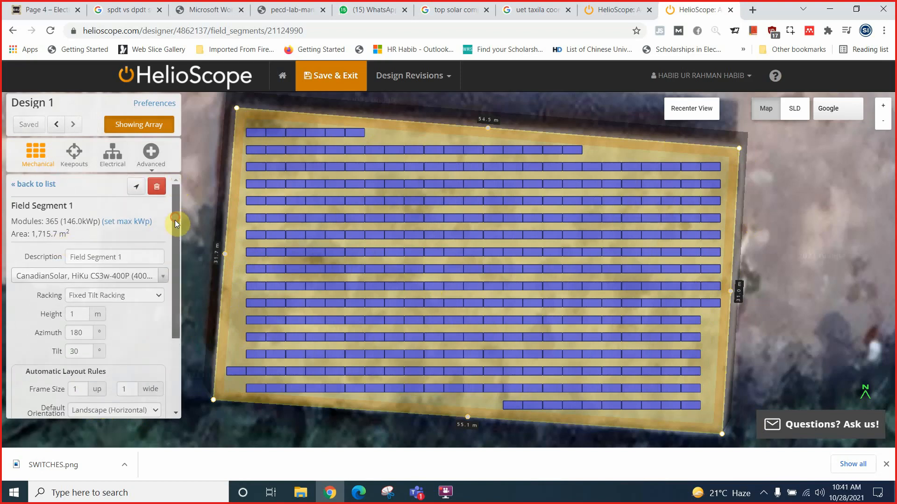
pyautogui.moveTo(179, 219); pyautogui.dragTo(167, 324)
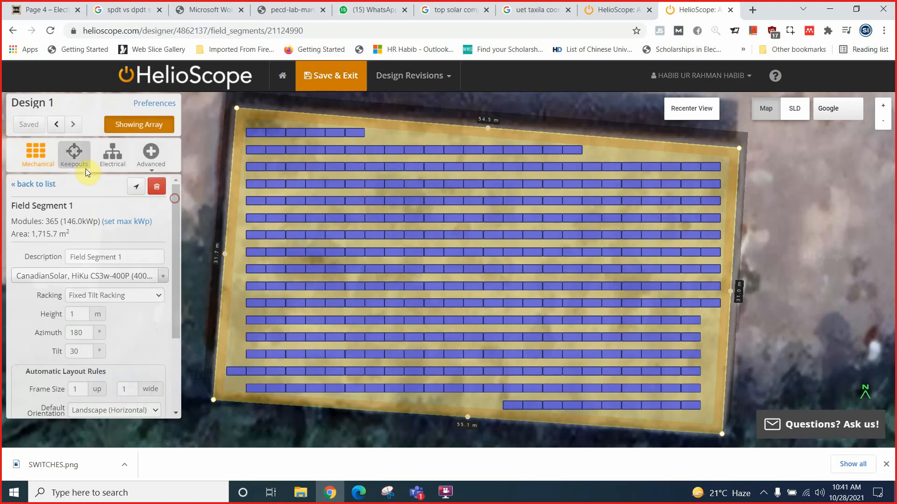
# Step: Hide the array and draw a four-sided keepout about 2.6 m by 2.0 m over the dark spot in the western part of the roof
pyautogui.click(72, 159)
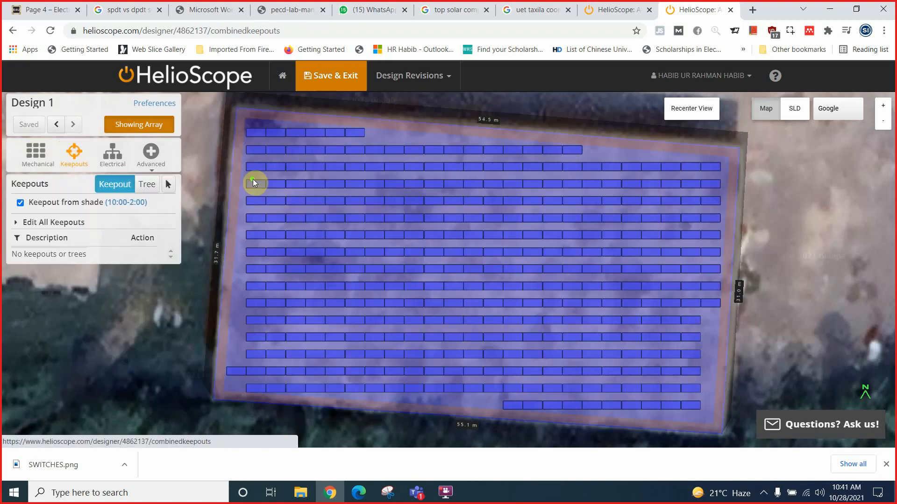
pyautogui.click(266, 238)
pyautogui.click(131, 200)
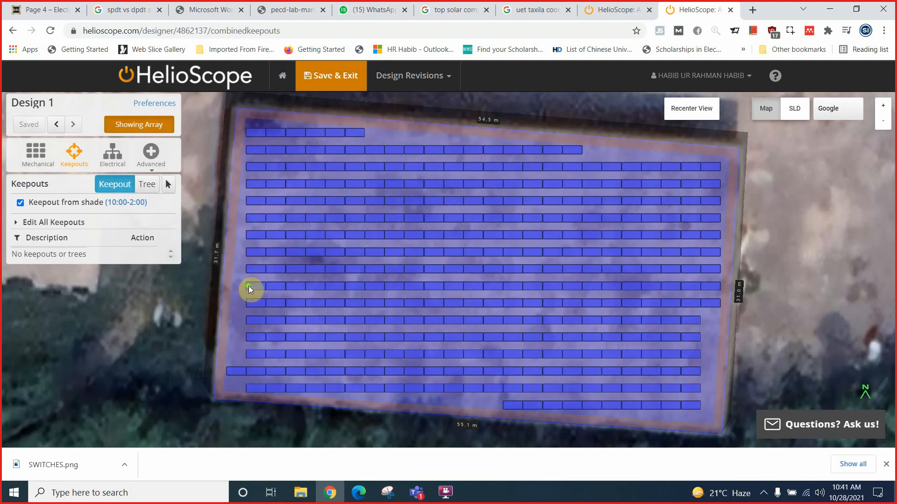
pyautogui.click(146, 126)
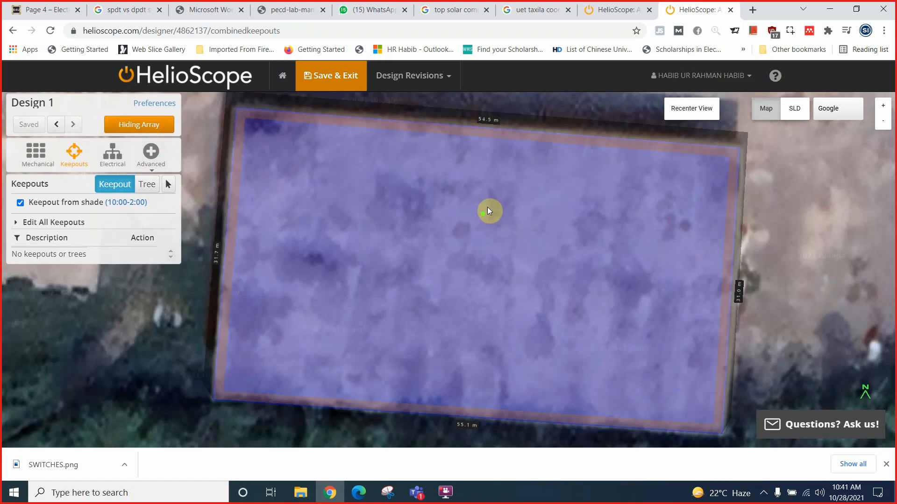
pyautogui.scroll(1, 293, 232)
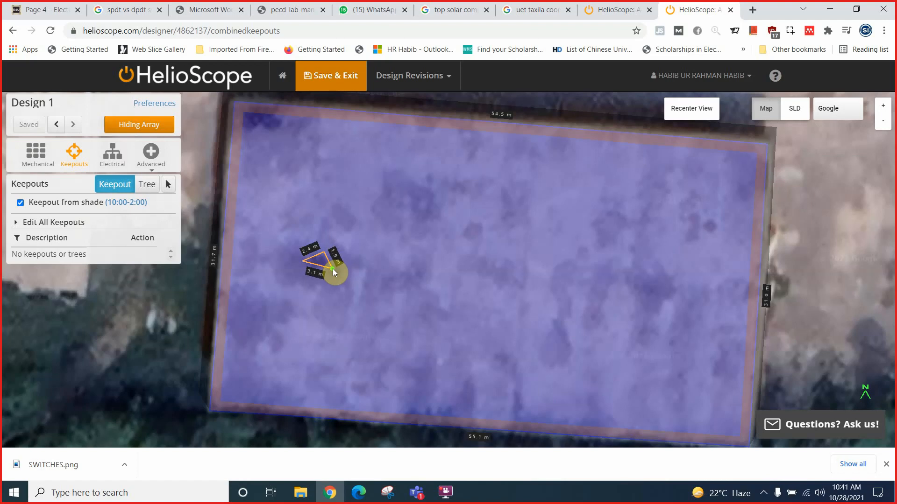
pyautogui.click(332, 271)
pyautogui.click(306, 270)
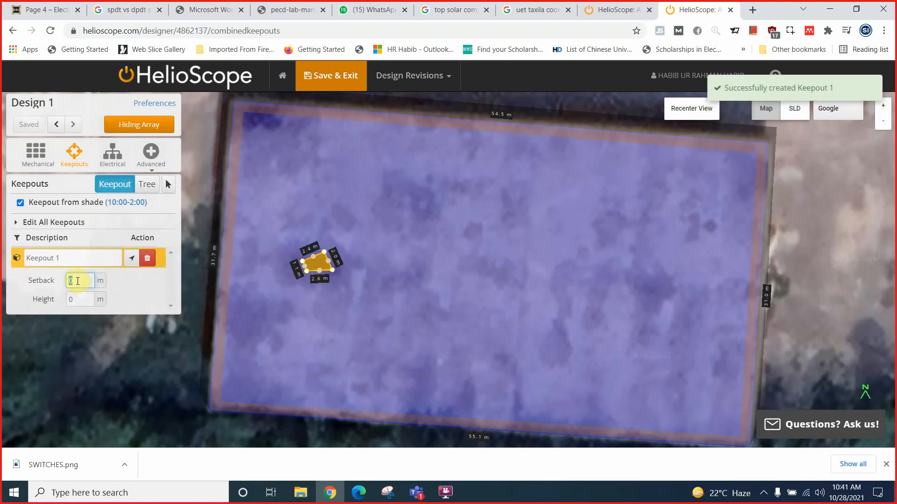
# Step: Give the new keepout a setback of 0.5 m and a height of 1 m, and show the array around it
pyautogui.write('0.5')
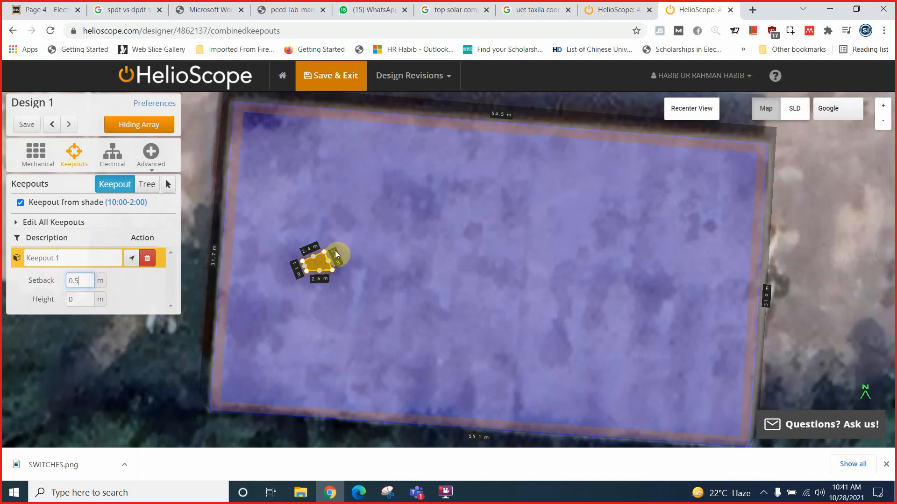
pyautogui.scroll(2, 288, 272)
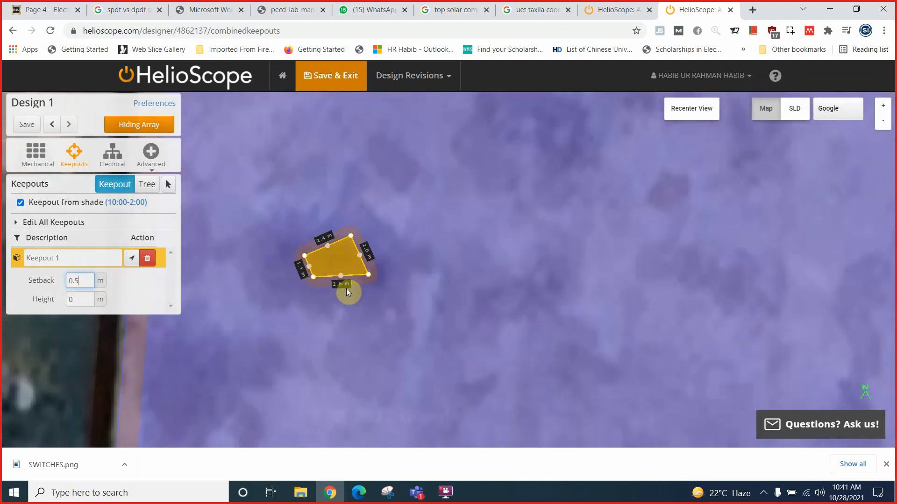
pyautogui.click(70, 298)
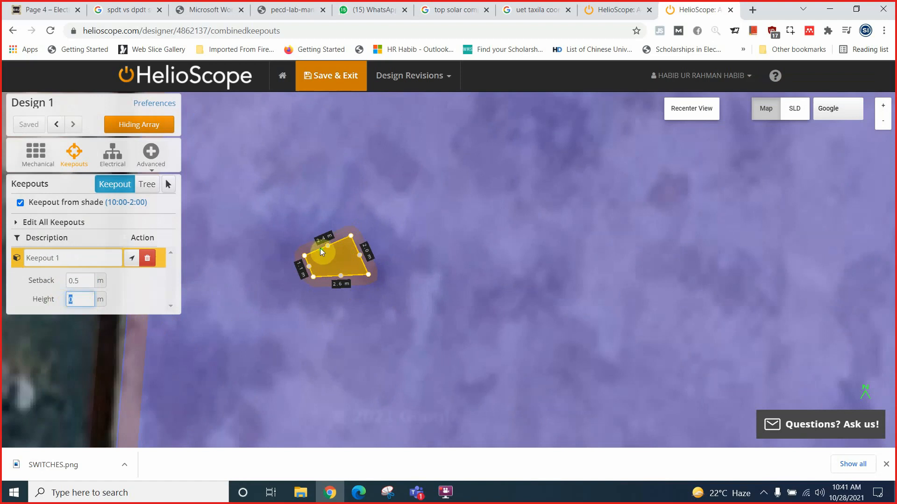
pyautogui.doubleClick(83, 303)
pyautogui.write('1')
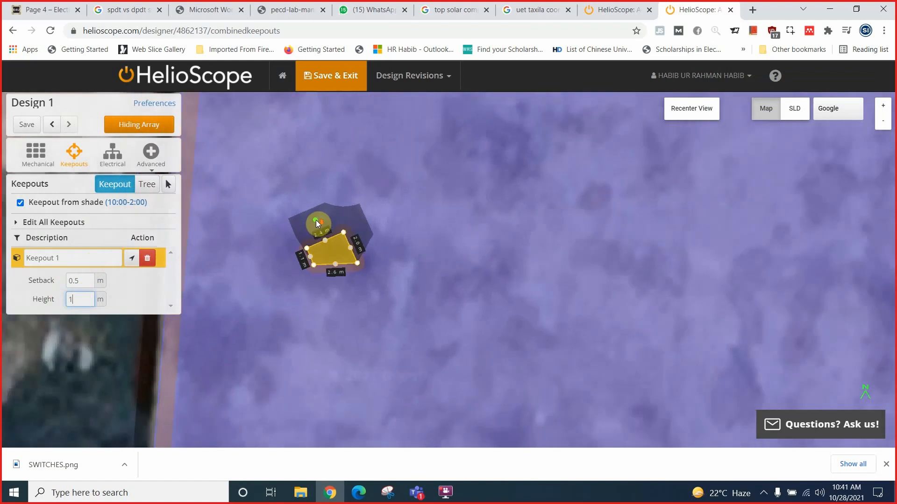
pyautogui.scroll(-2, 316, 220)
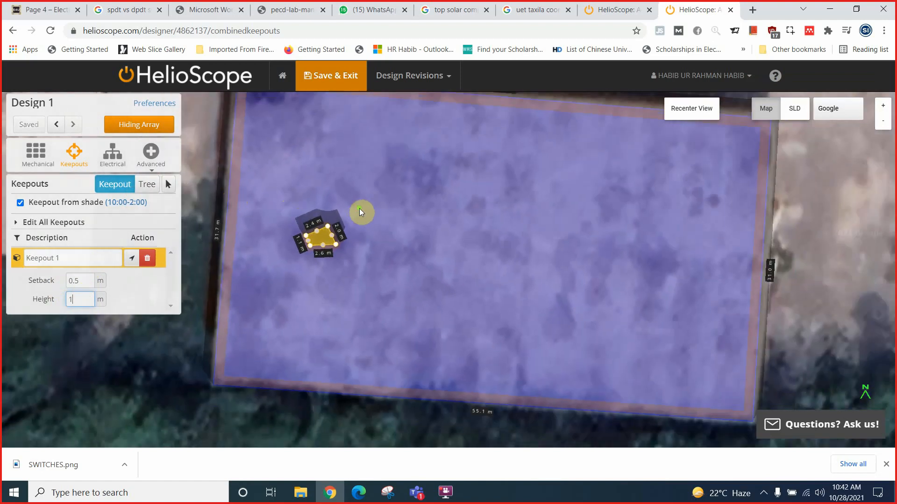
pyautogui.moveTo(360, 209); pyautogui.dragTo(364, 243)
pyautogui.click(120, 126)
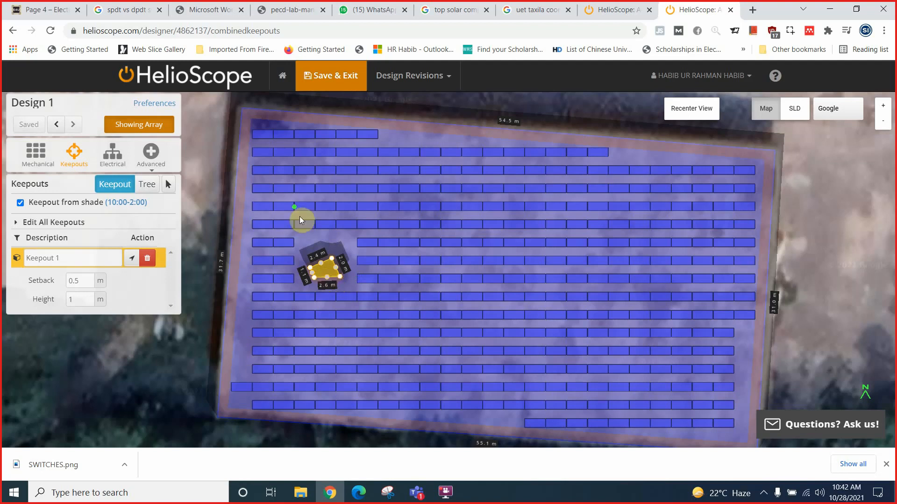
# Step: Hide the array and draw a second keepout about 3.0 m by 2.3 m in the roof's northwest corner
pyautogui.click(149, 125)
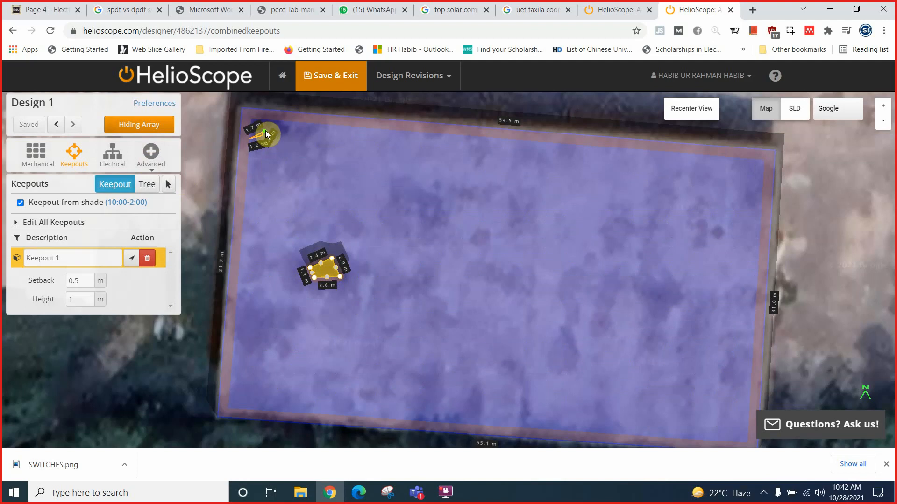
pyautogui.click(277, 139)
pyautogui.click(287, 134)
pyautogui.click(251, 116)
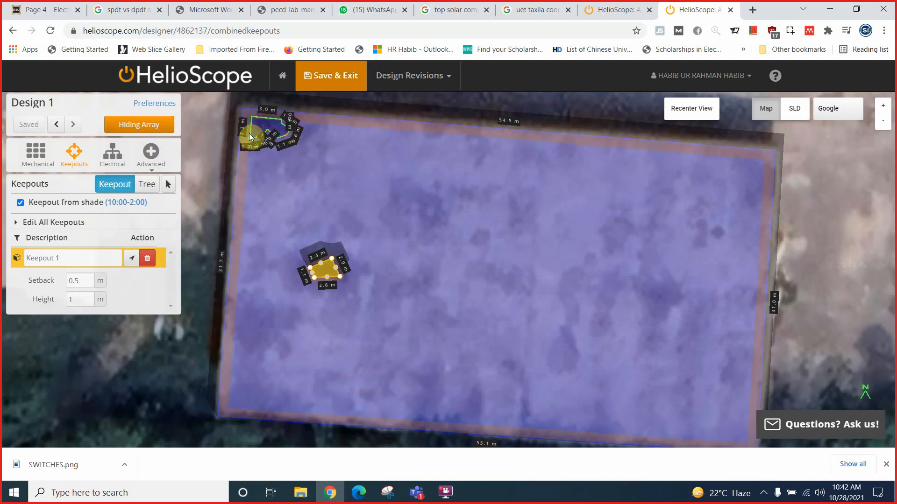
# Step: Set the second keepout's setback to 0 m, and show the array with selection mode active
pyautogui.doubleClick(81, 320)
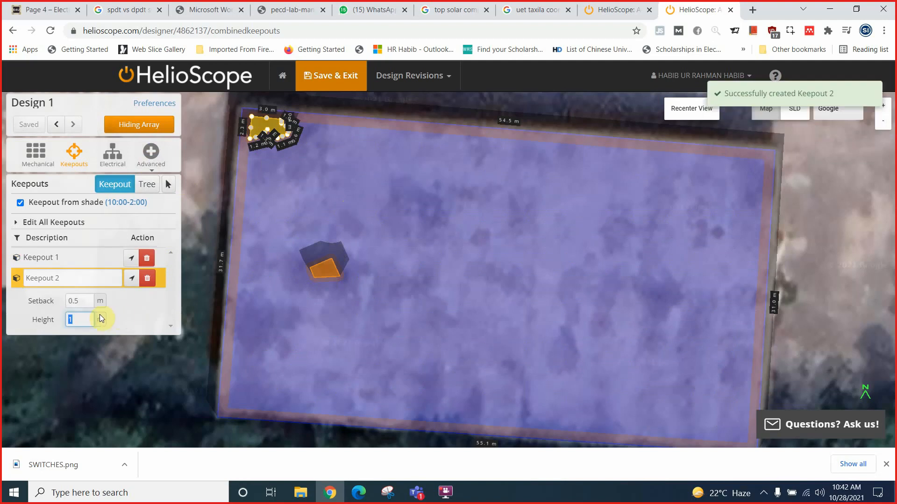
pyautogui.doubleClick(82, 299)
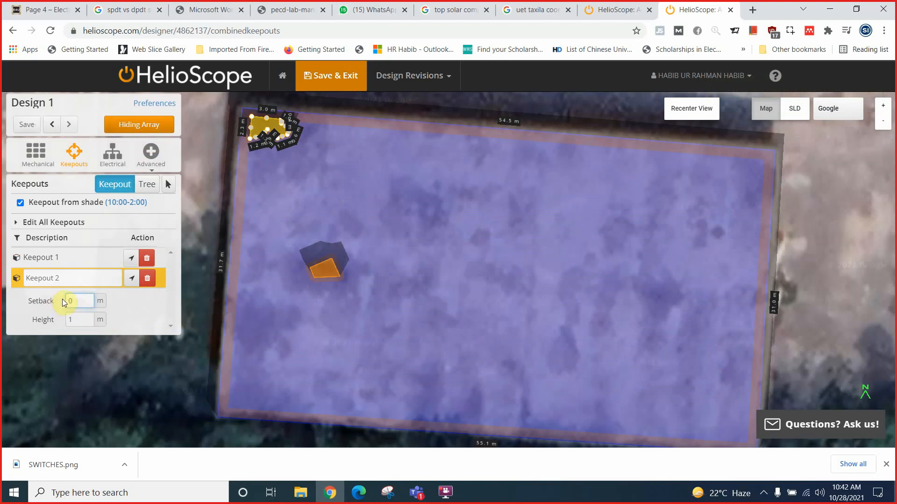
pyautogui.write('0')
pyautogui.click(154, 126)
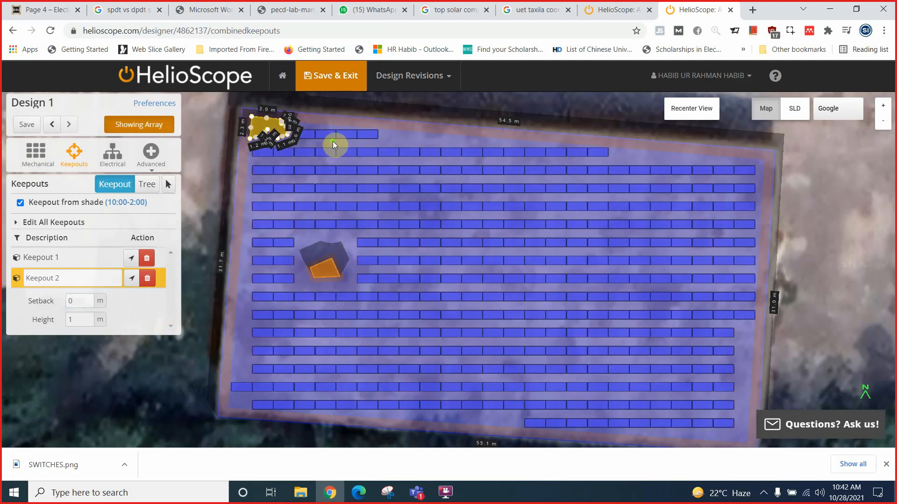
pyautogui.click(169, 184)
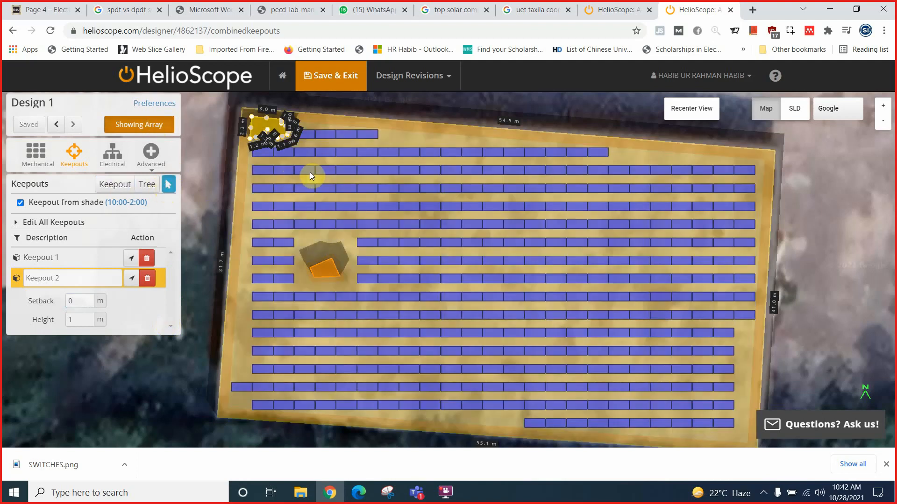
# Step: Try a setback of 1 m on the northwest corner keepout and return it to 0 m
pyautogui.click(407, 133)
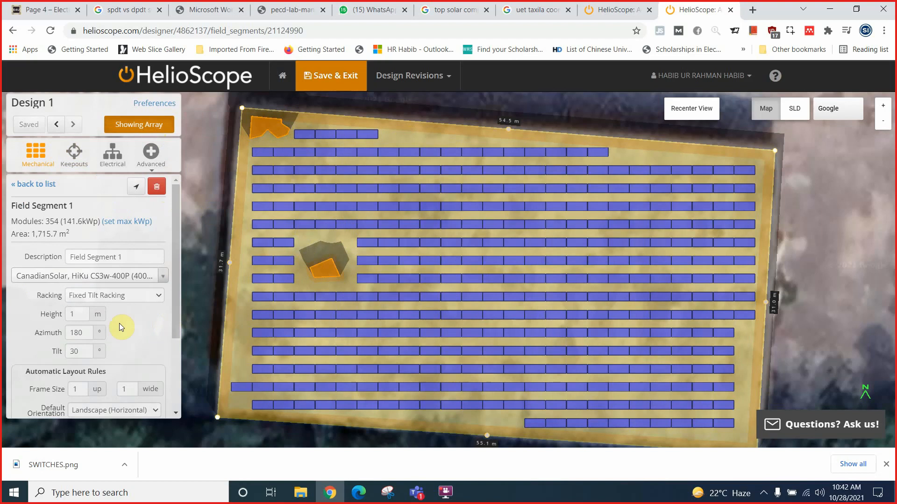
pyautogui.click(265, 131)
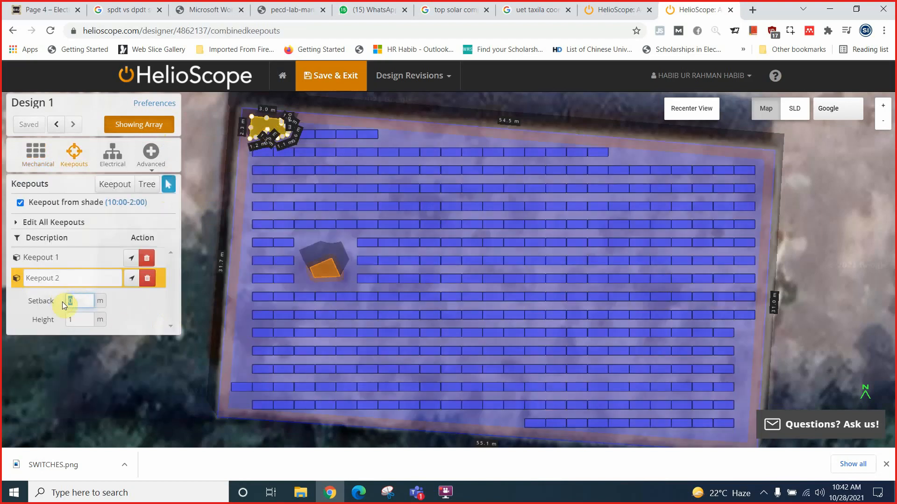
pyautogui.write('1')
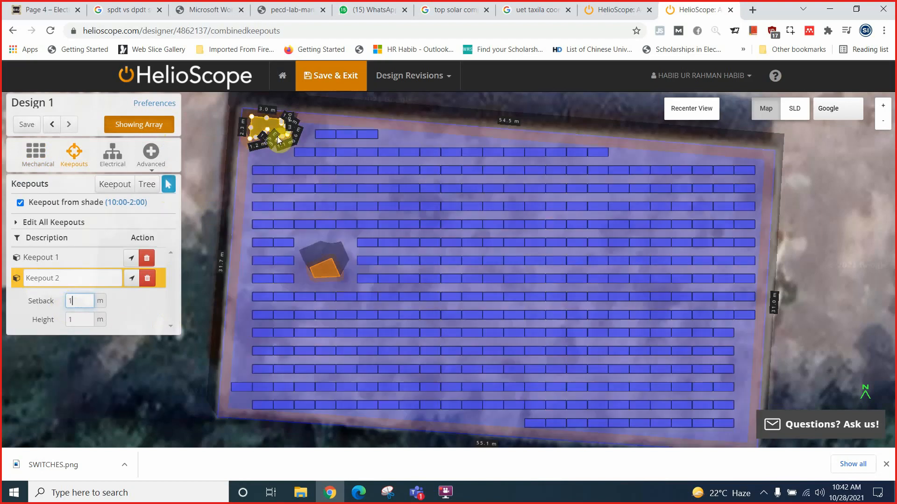
pyautogui.moveTo(78, 303); pyautogui.dragTo(63, 303)
pyautogui.write('0')
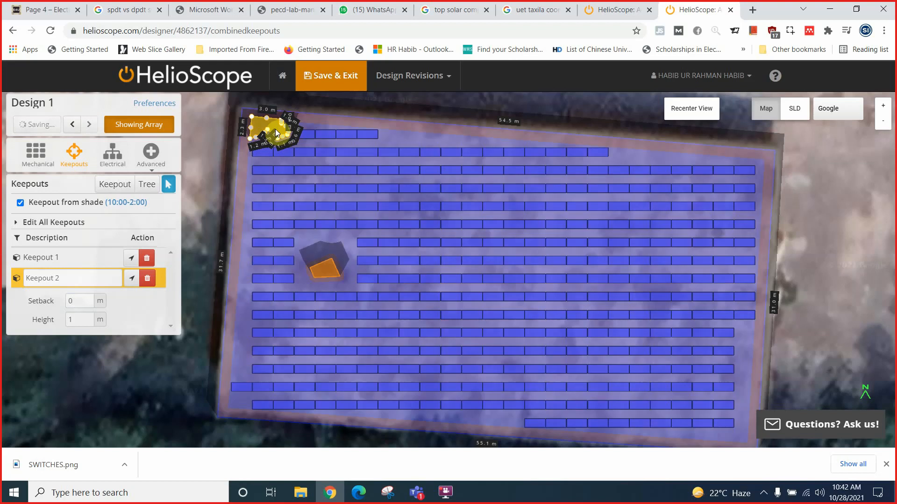
# Step: Inspect the western keepout and the field segment in turn, and recentre the view on the roof
pyautogui.click(313, 285)
pyautogui.click(318, 264)
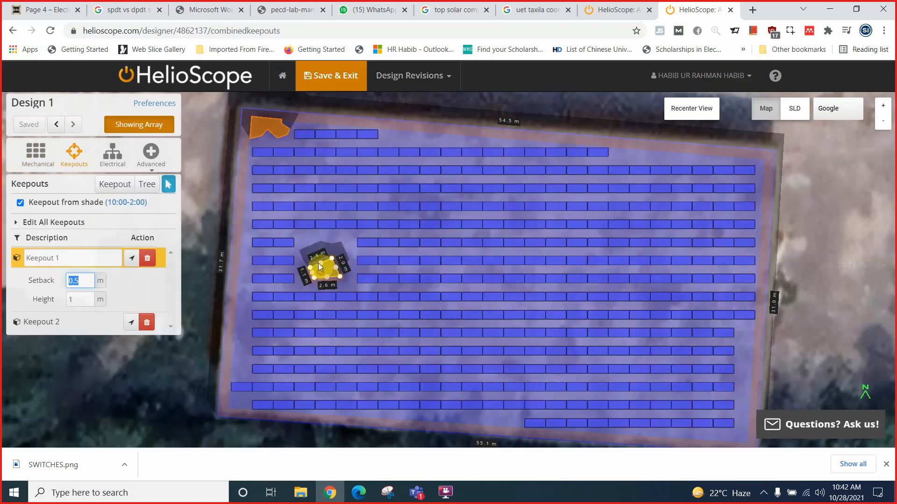
pyautogui.click(381, 138)
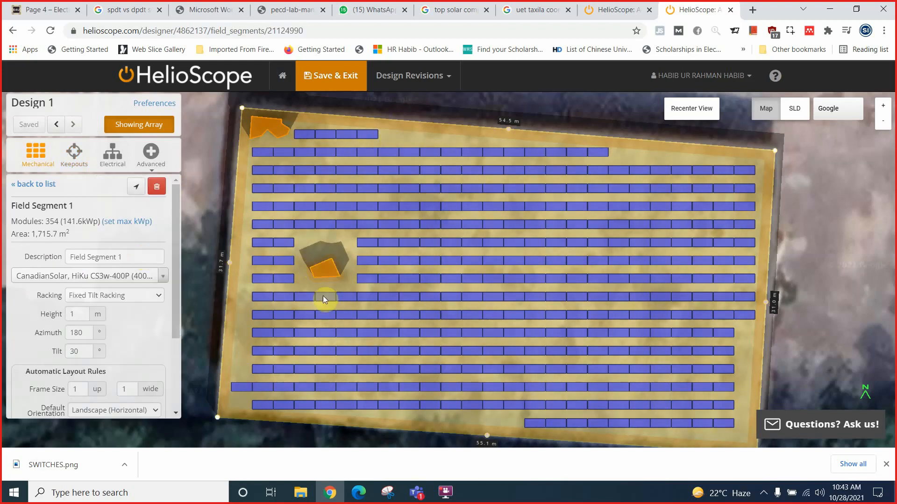
pyautogui.moveTo(354, 329); pyautogui.dragTo(671, 158)
pyautogui.click(685, 111)
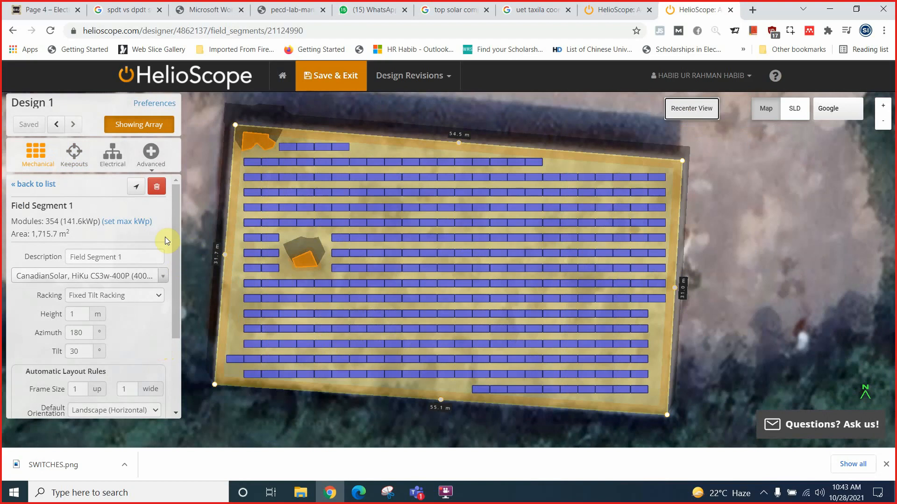
# Step: Hide the array and place a spherical tree with a radius of about 2.9 m just outside the roof's southern edge
pyautogui.click(74, 152)
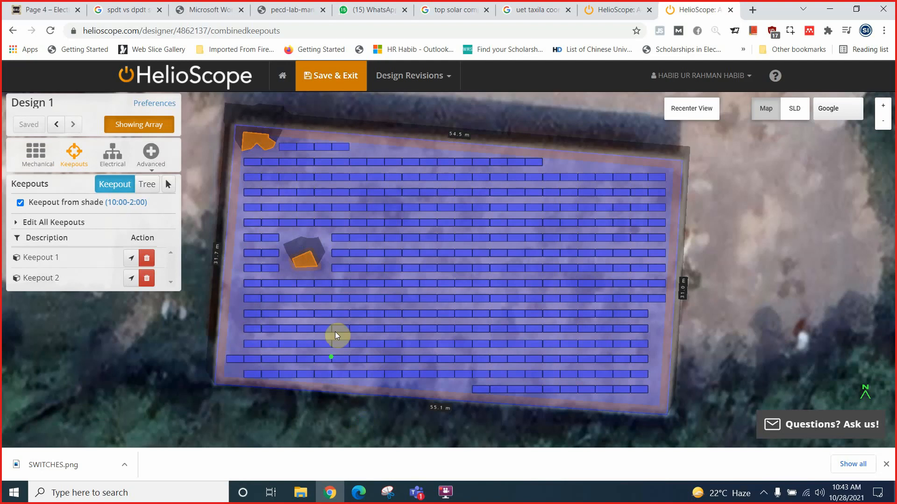
pyautogui.click(158, 126)
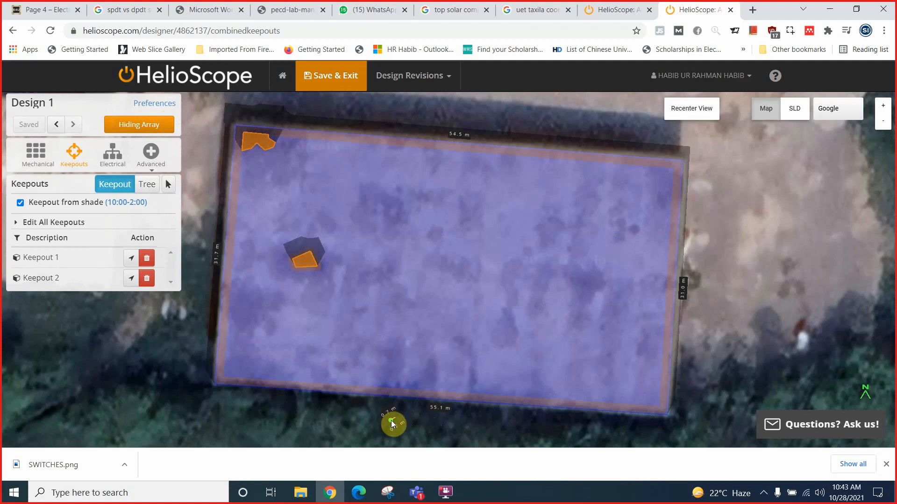
pyautogui.click(147, 183)
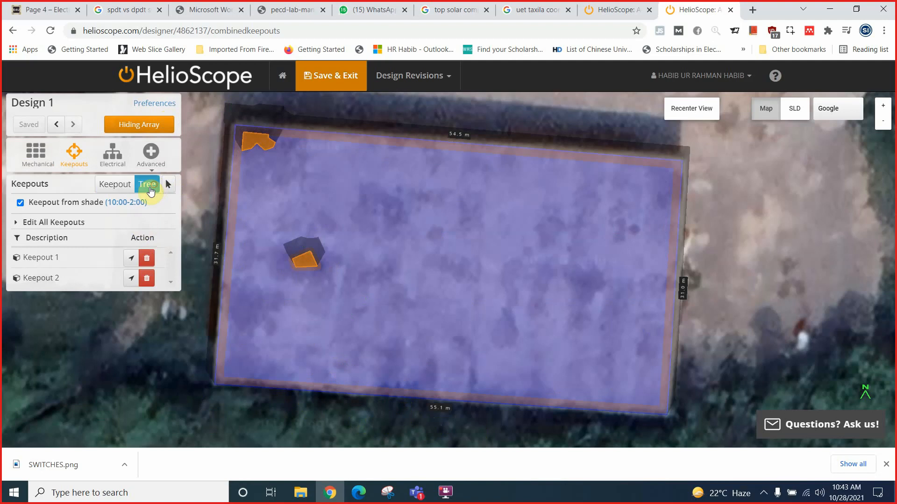
pyautogui.click(362, 419)
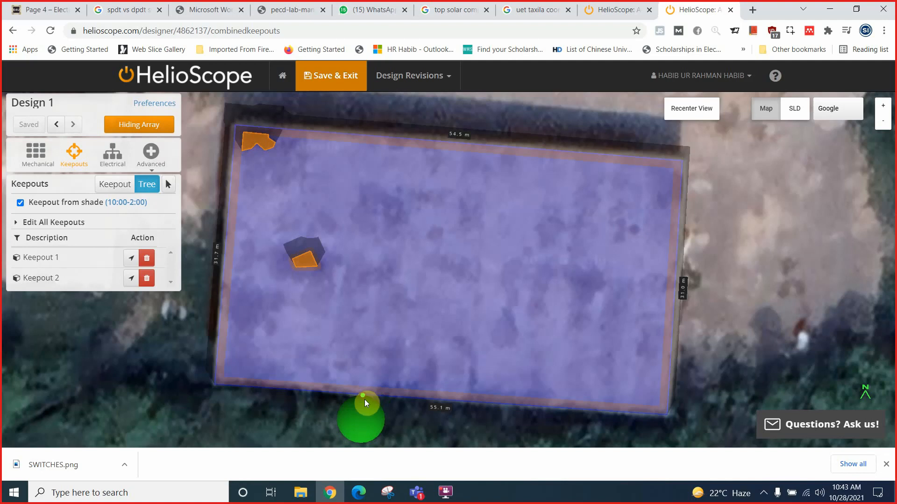
pyautogui.click(364, 398)
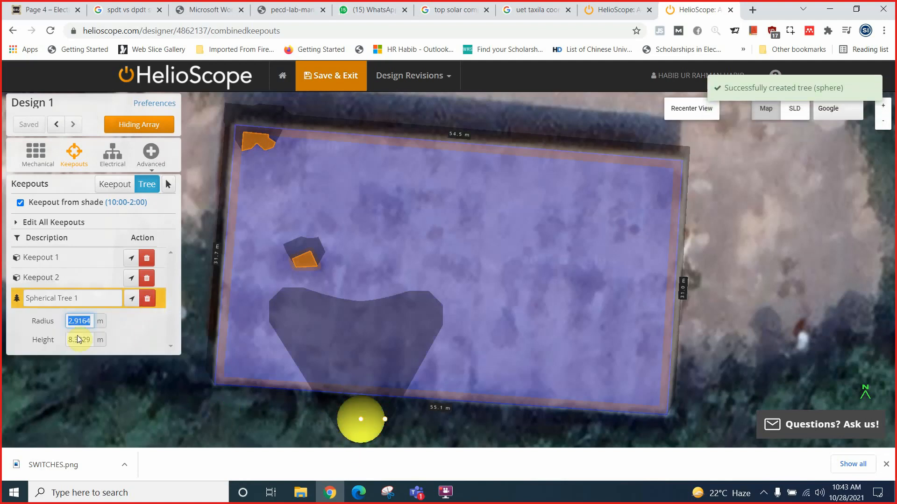
# Step: Set the tree's radius to 2 m and its height to 4 m, and show the array around its shadow
pyautogui.write('1')
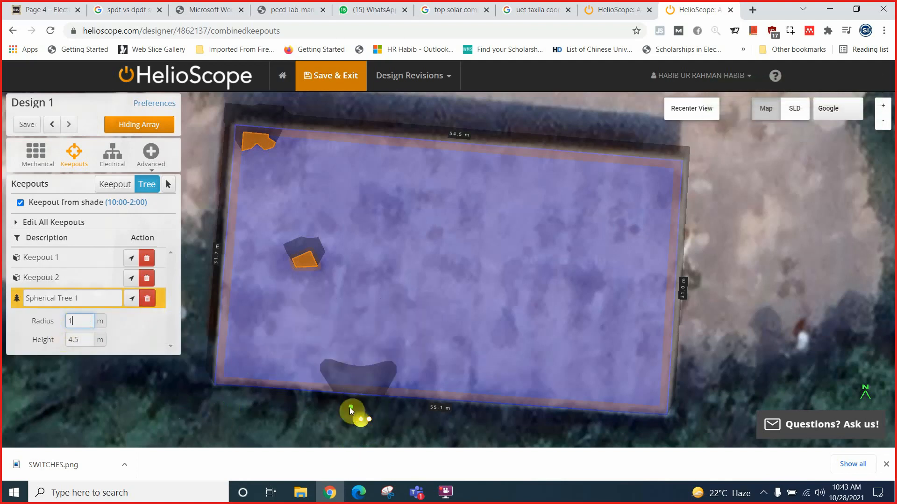
pyautogui.doubleClick(77, 321)
pyautogui.write('2')
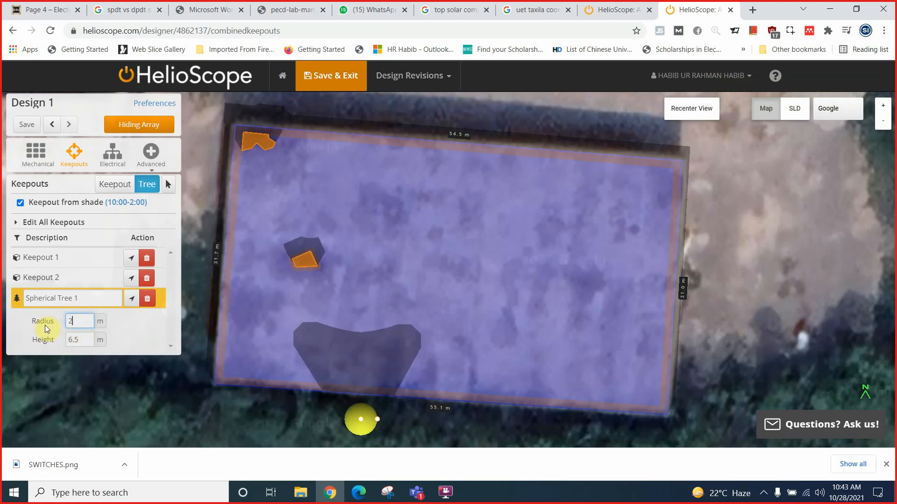
pyautogui.moveTo(87, 341); pyautogui.dragTo(65, 342)
pyautogui.write('8')
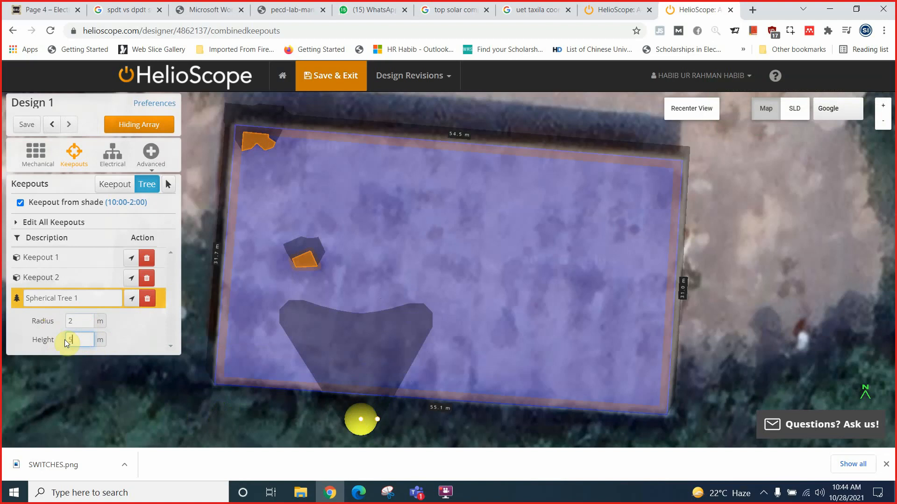
pyautogui.write('52')
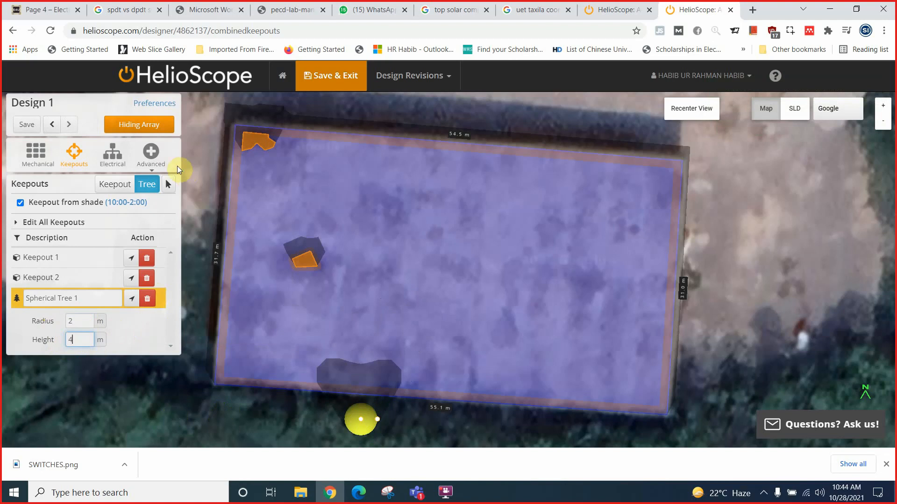
pyautogui.click(159, 125)
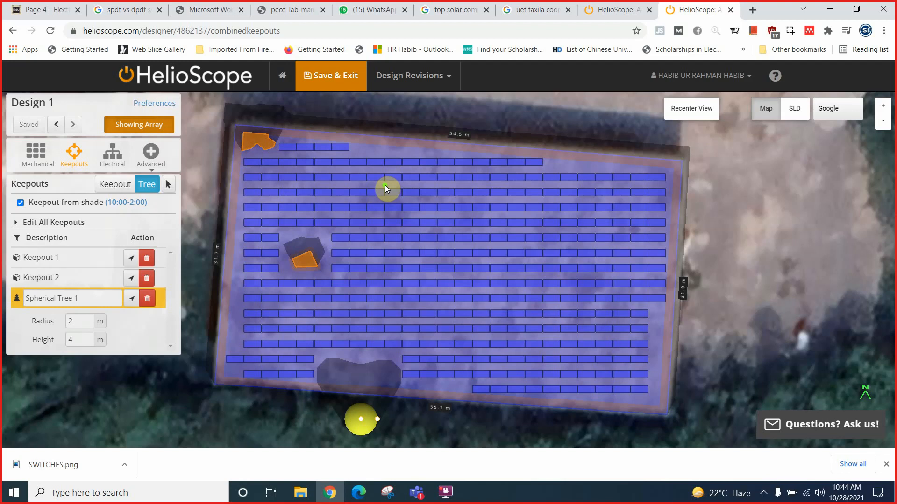
# Step: Switch to Microsoft Teams and check the open meeting windows
pyautogui.click(415, 493)
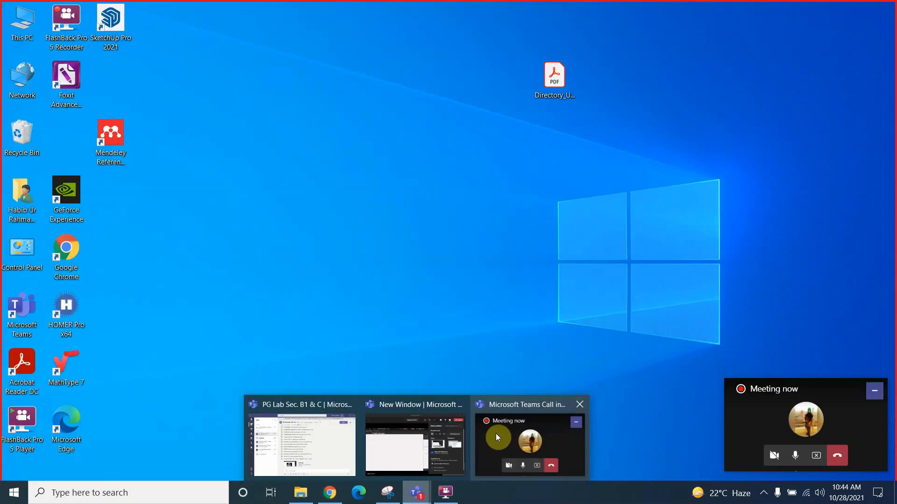
pyautogui.moveTo(432, 449)
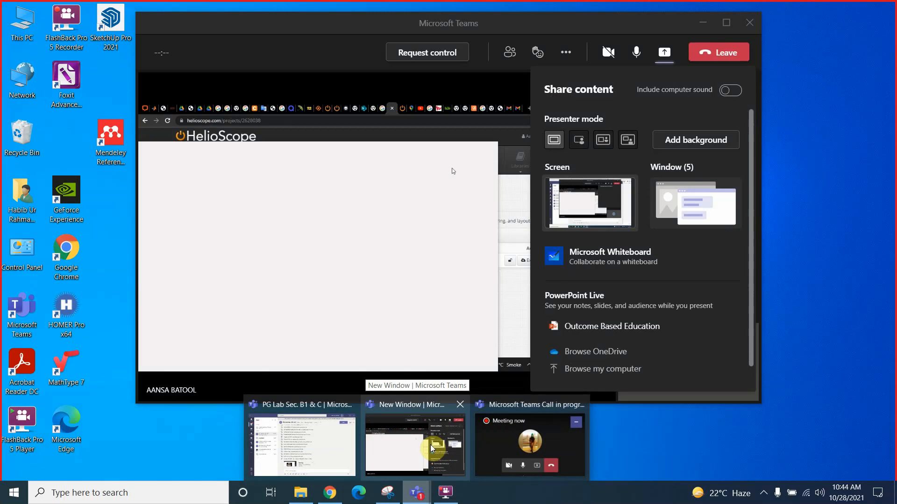
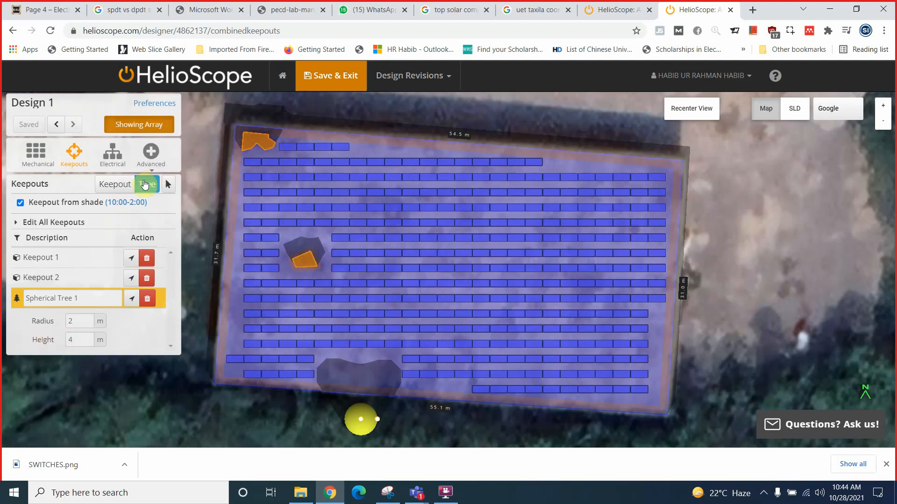
# Step: Open the electrical wiring zone and examine its DC and AC nameplate ratings and the inverters placed on the roof
pyautogui.click(112, 154)
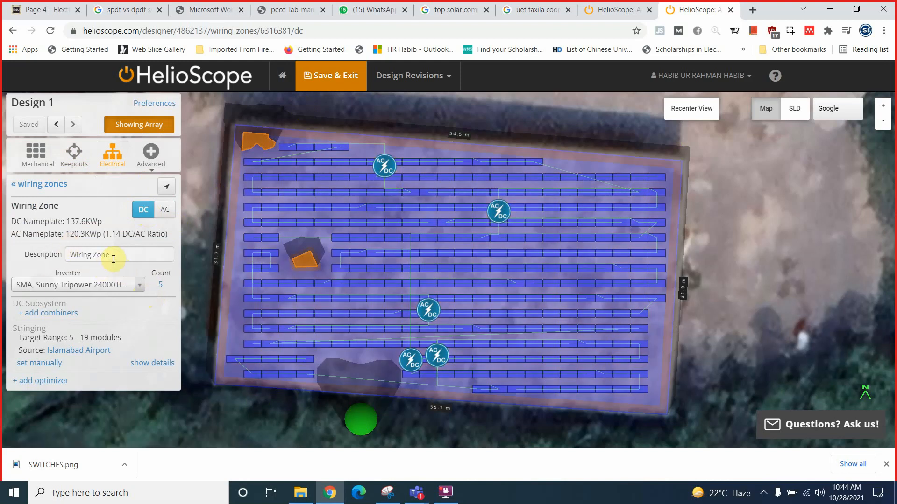
pyautogui.moveTo(67, 222); pyautogui.dragTo(109, 232)
pyautogui.click(111, 237)
pyautogui.click(145, 229)
pyautogui.click(69, 221)
pyautogui.click(385, 170)
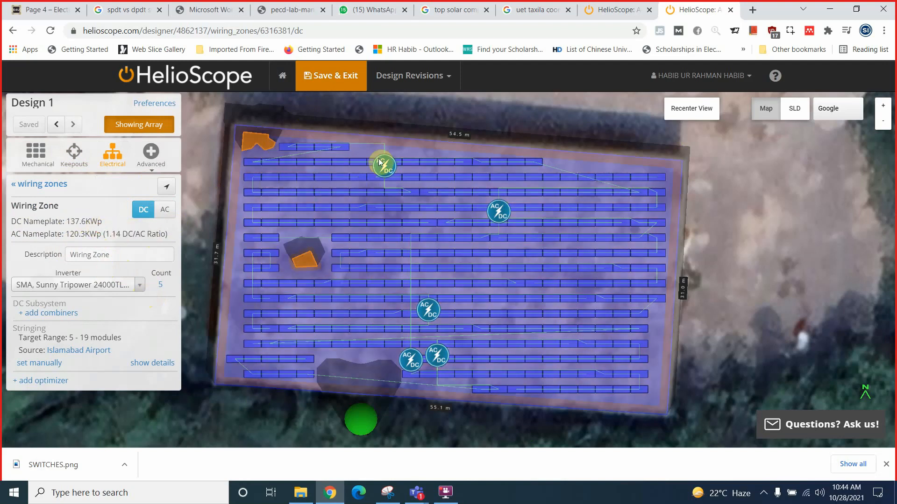
# Step: Search for Huawei inverters and assign the SUN2000-10KTL-USL0 (10kW) to the wiring zone
pyautogui.click(49, 285)
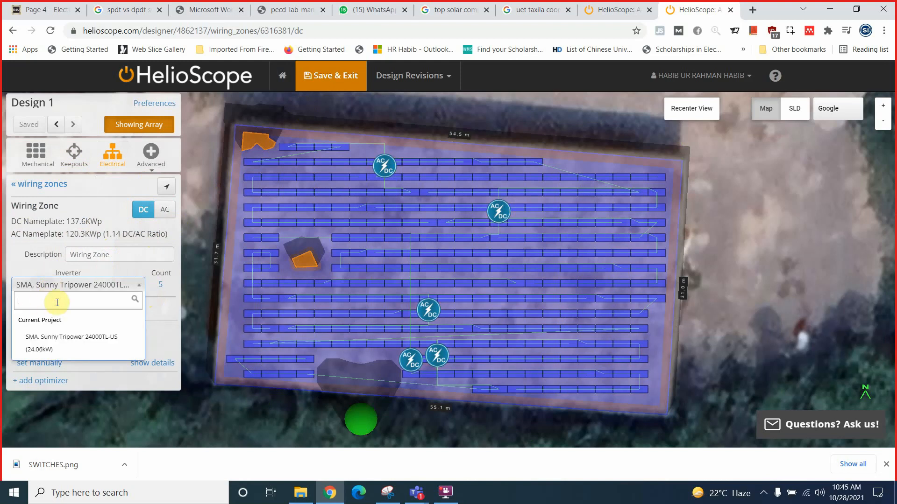
pyautogui.write('huaw')
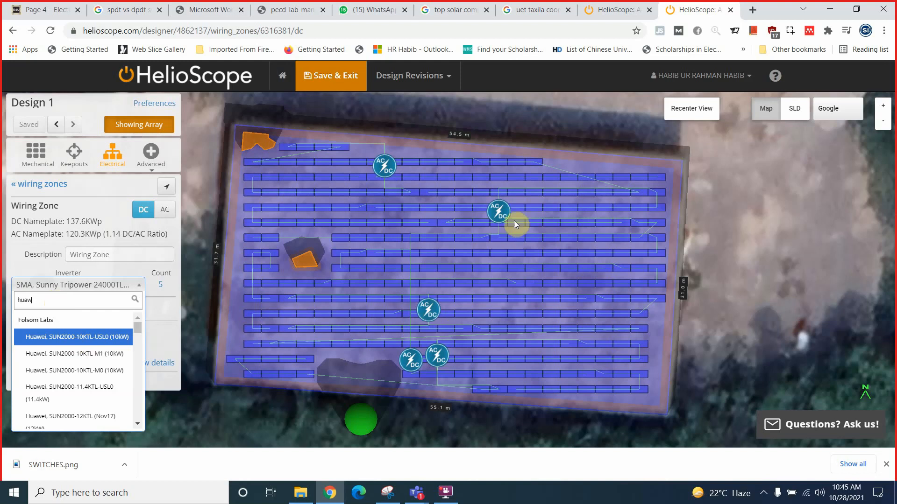
pyautogui.click(70, 338)
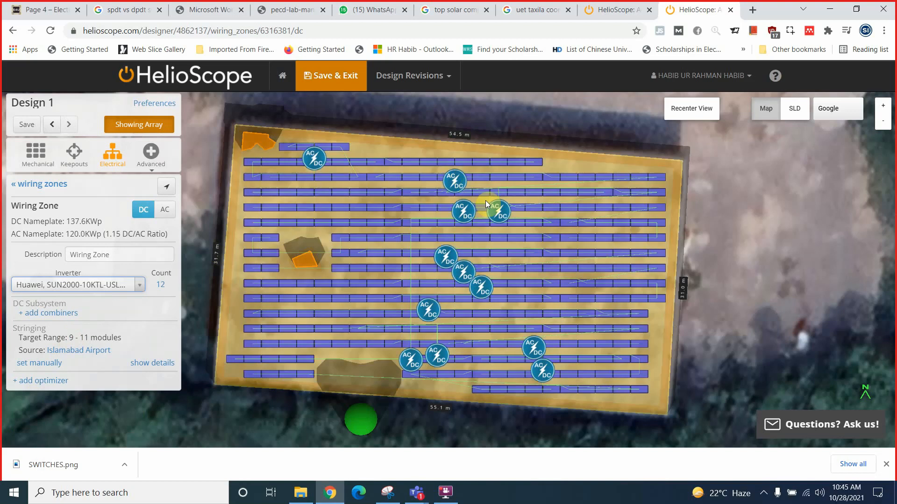
pyautogui.click(481, 289)
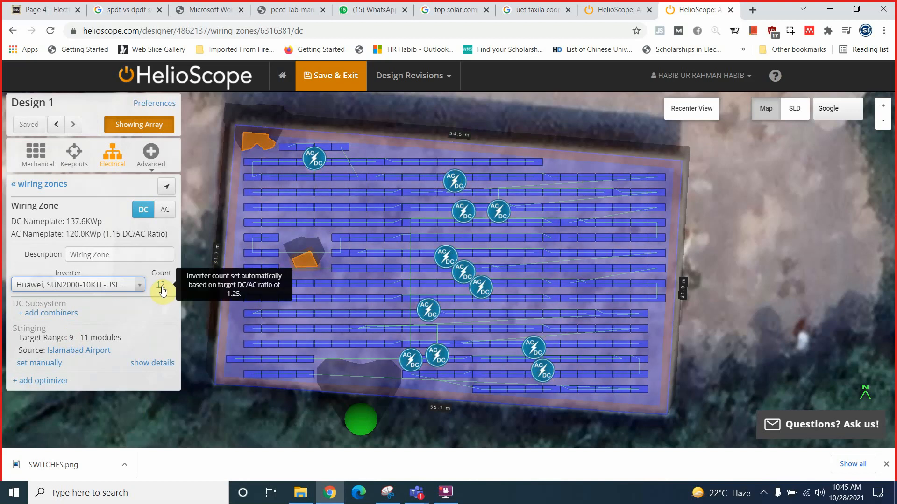
# Step: Search for 24k inverters and assign the Riello Sunsys Pro 24k to the wiring zone
pyautogui.click(89, 286)
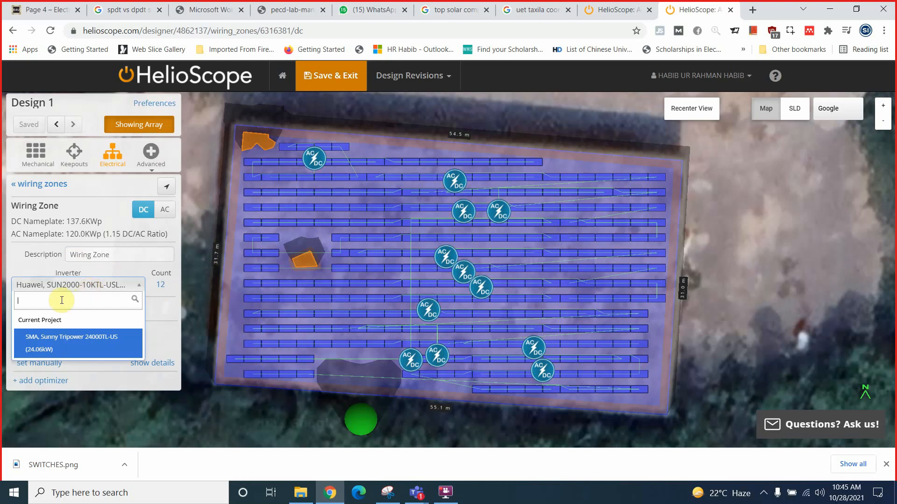
pyautogui.write('24')
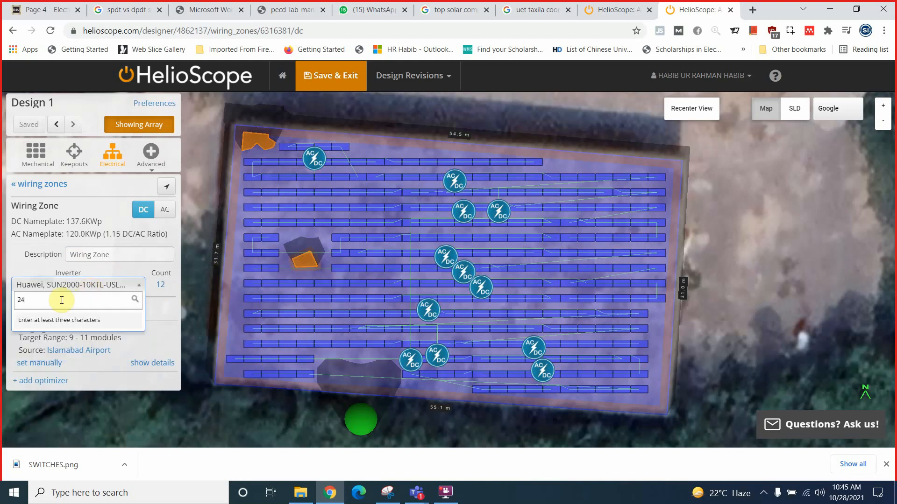
pyautogui.write('k')
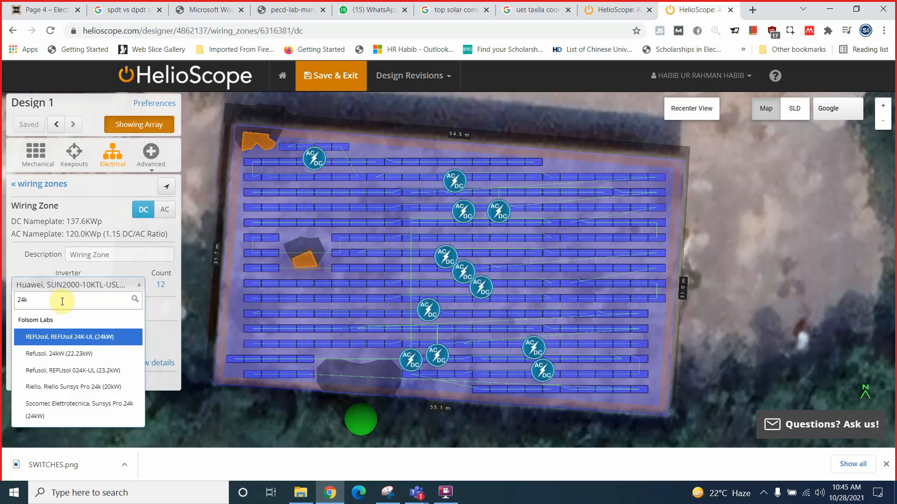
pyautogui.click(111, 391)
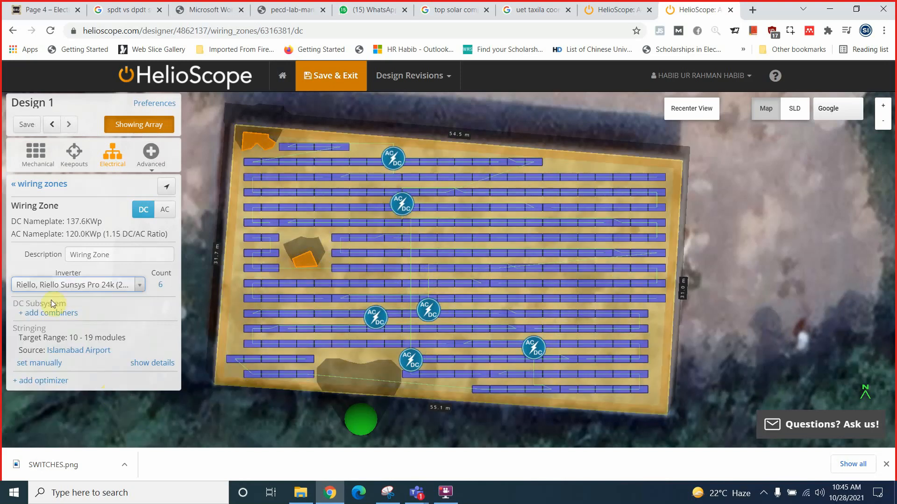
# Step: Search for 50k inverters and assign the AEC Suntrio Plus 50k (50kW) to the wiring zone
pyautogui.click(58, 290)
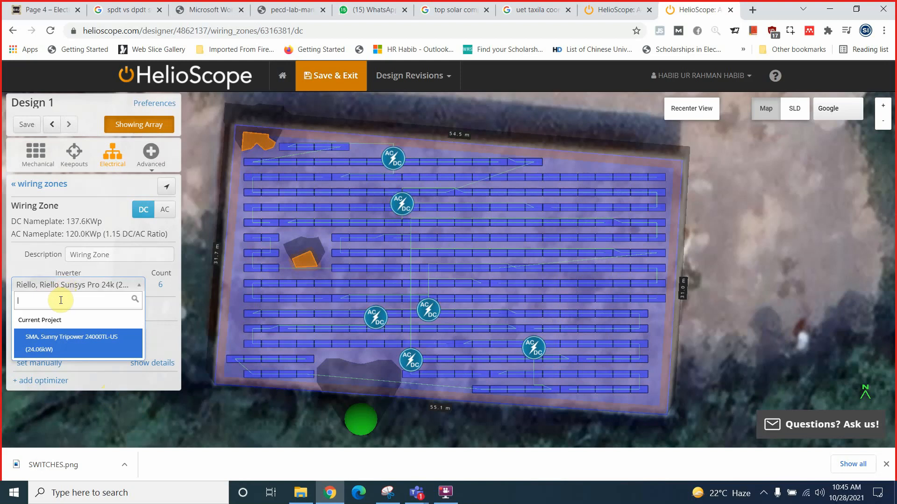
pyautogui.write('50k')
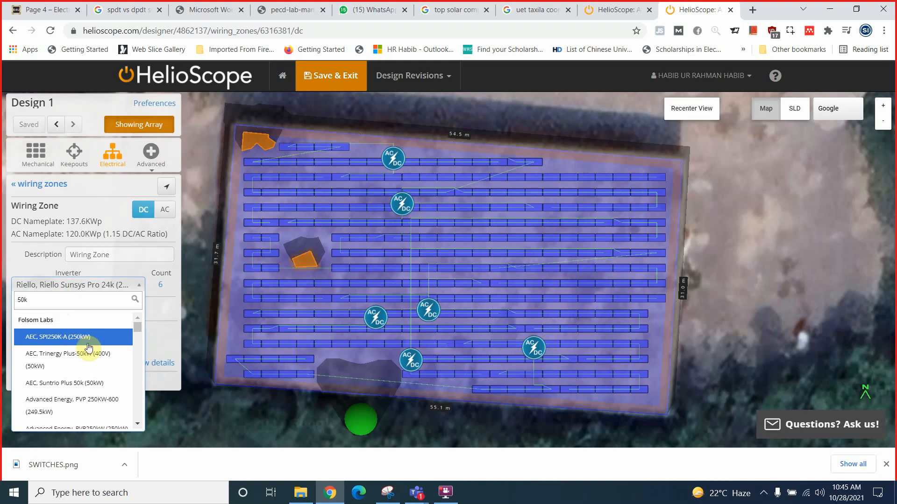
pyautogui.click(102, 386)
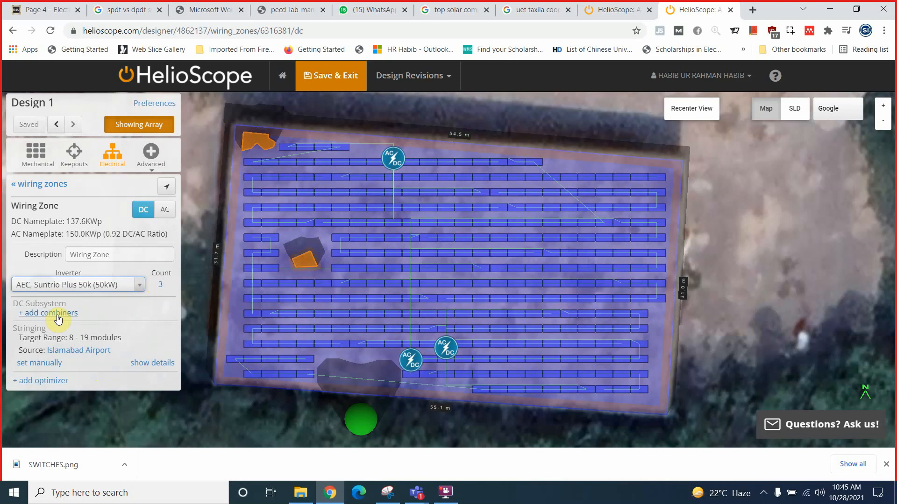
# Step: Add combiners to the wiring zone's DC subsystem and set the combiner poles to 6
pyautogui.click(58, 316)
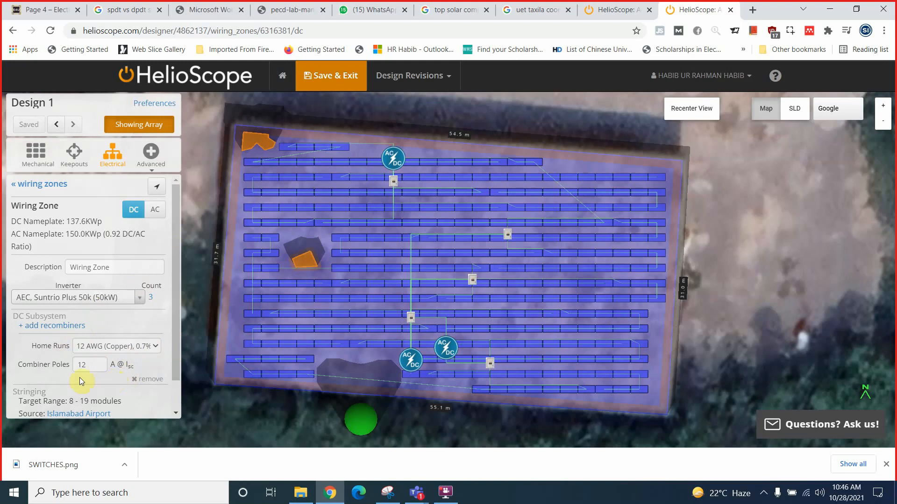
pyautogui.click(80, 365)
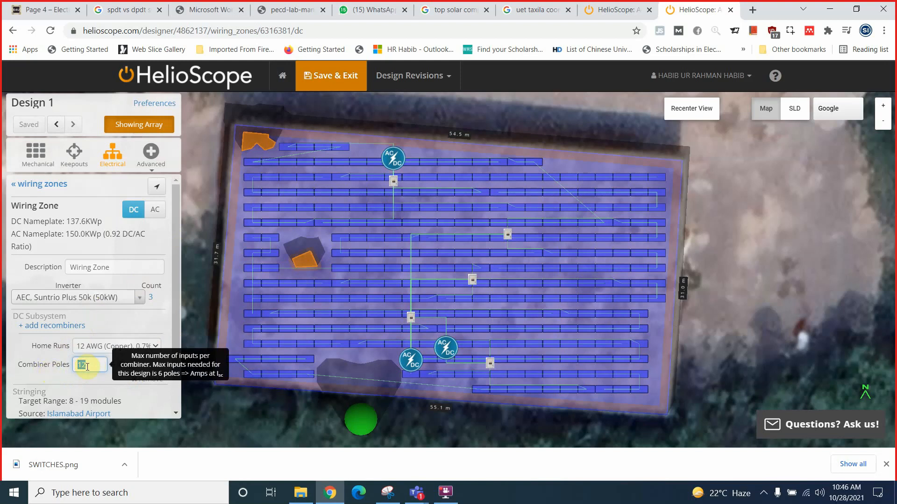
pyautogui.write('6')
pyautogui.click(98, 377)
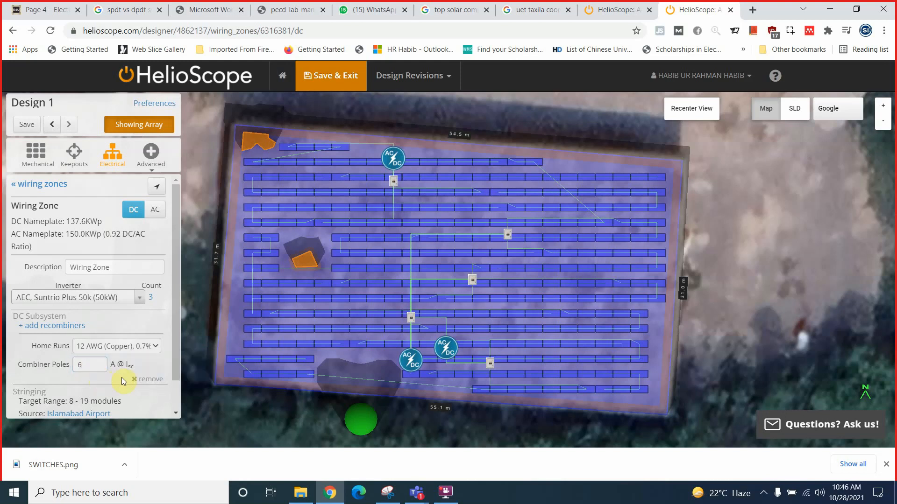
# Step: Try 24 combiner poles, and set the number of poles back to 12
pyautogui.click(91, 367)
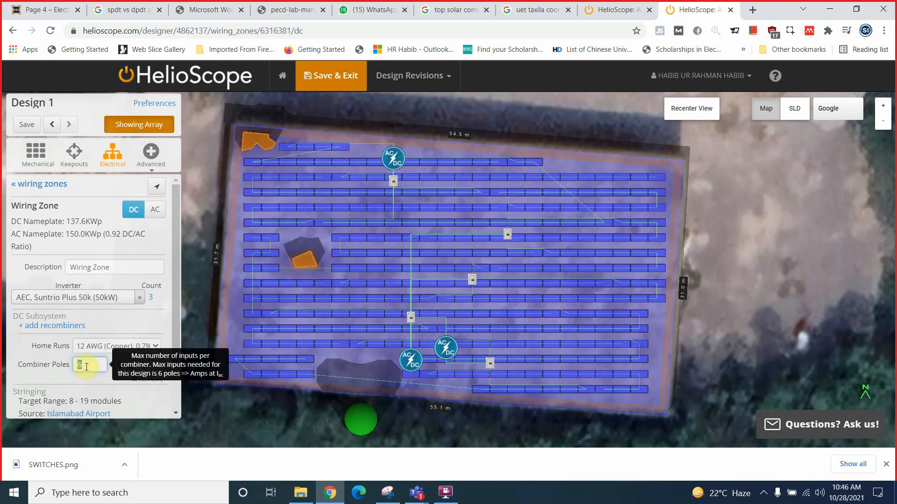
pyautogui.click(95, 379)
pyautogui.click(89, 368)
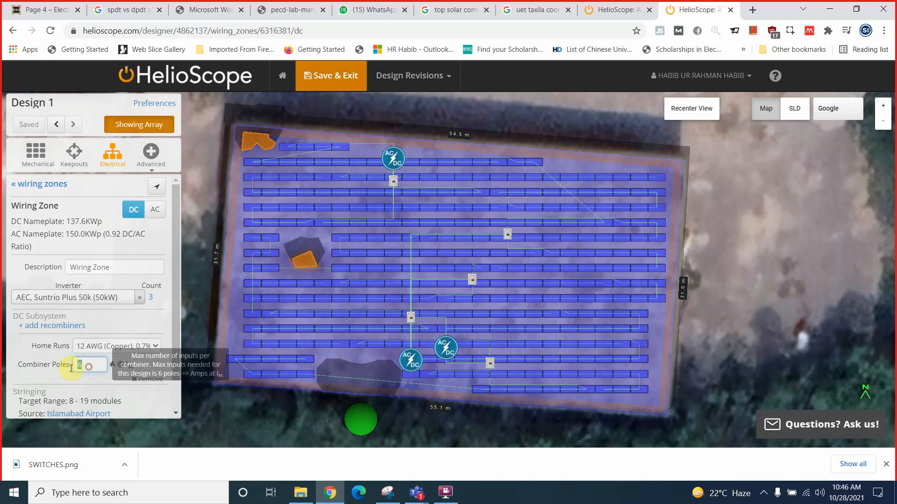
pyautogui.write('24')
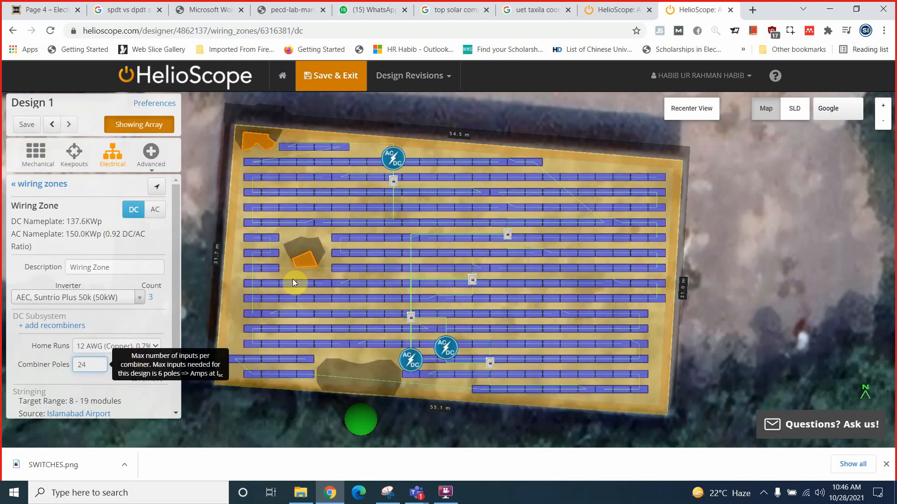
pyautogui.click(69, 368)
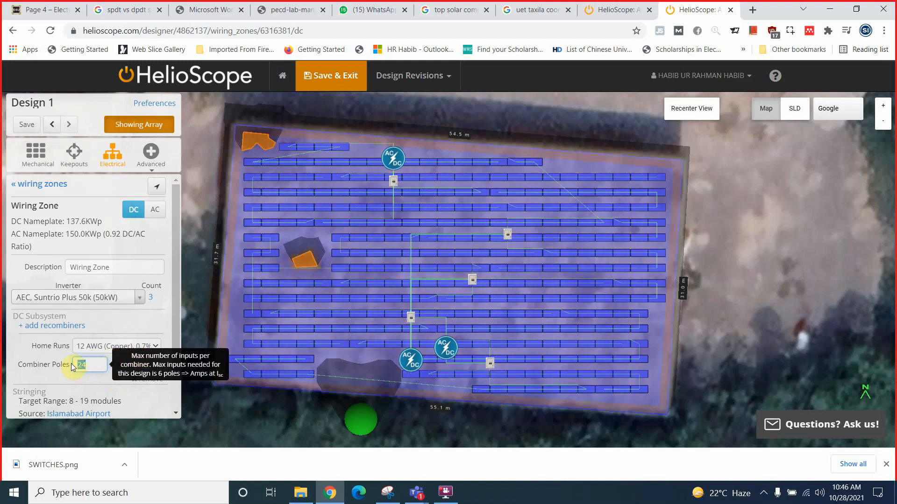
pyautogui.write('12')
pyautogui.rightClick(107, 363)
pyautogui.click(10, 343)
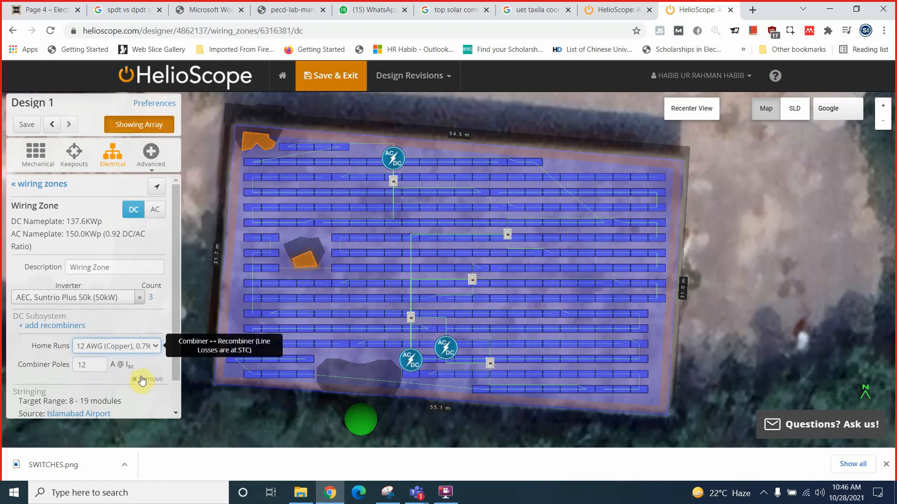
# Step: View the conductor sizes available for the home runs and remove the combiners from the DC subsystem
pyautogui.click(149, 346)
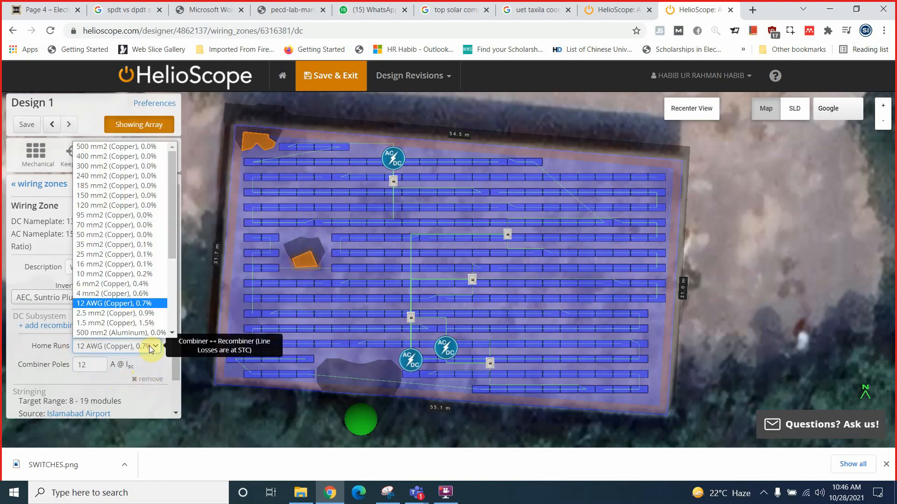
pyautogui.click(150, 346)
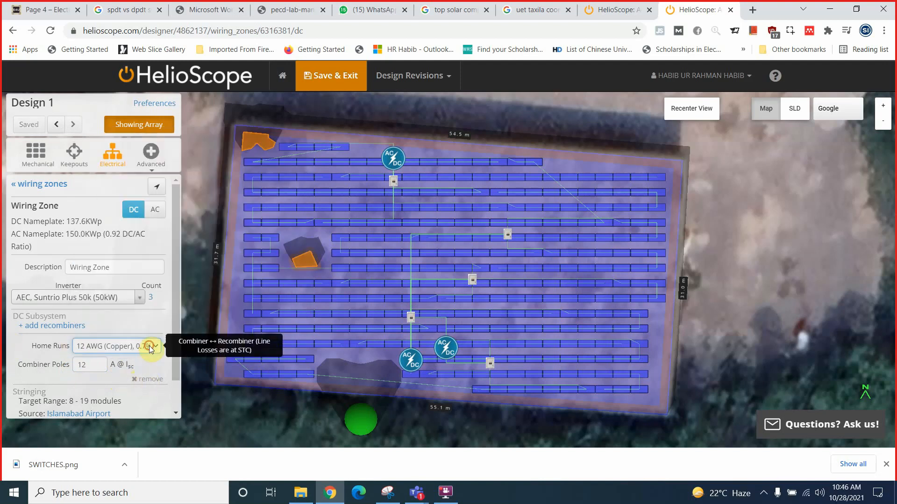
pyautogui.click(149, 381)
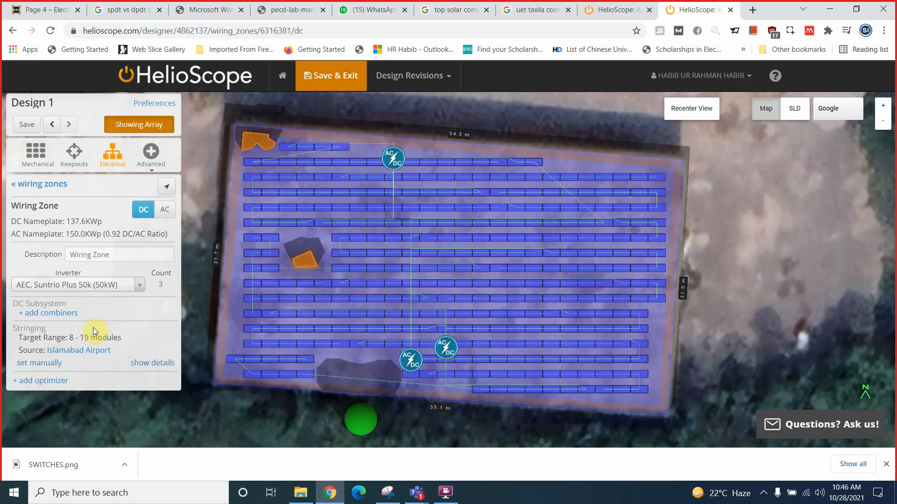
# Step: Examine the target module range for stringing and show the stringing details
pyautogui.moveTo(69, 338); pyautogui.dragTo(118, 337)
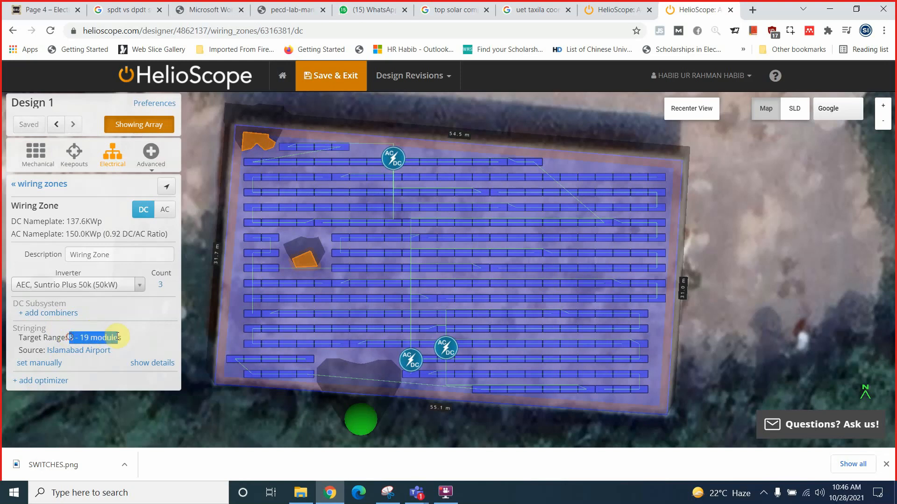
pyautogui.click(148, 350)
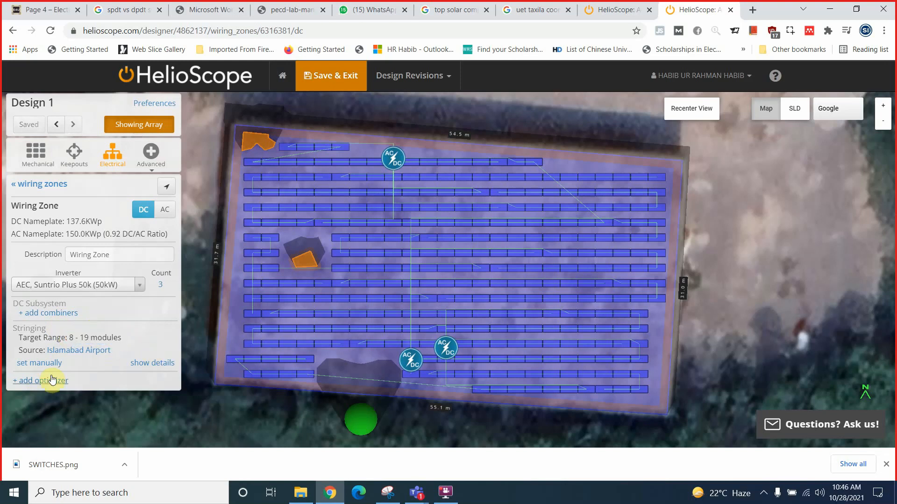
pyautogui.click(153, 363)
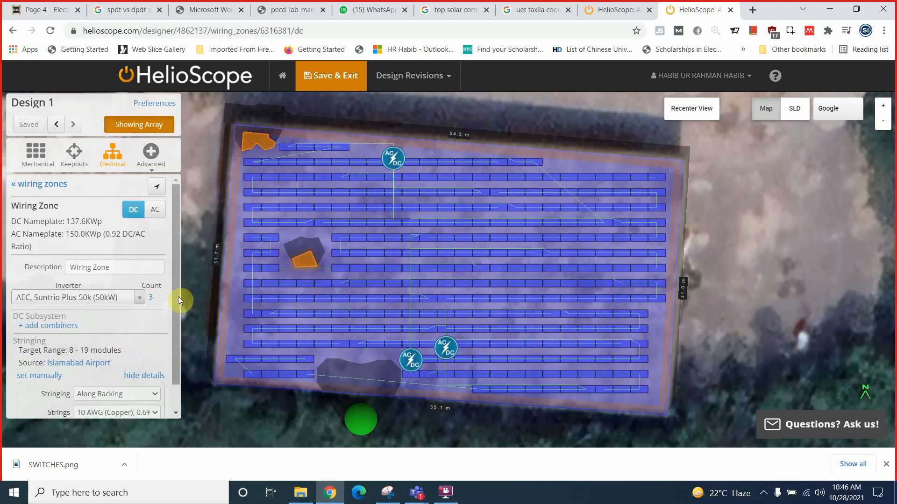
pyautogui.scroll(-1, 173, 317)
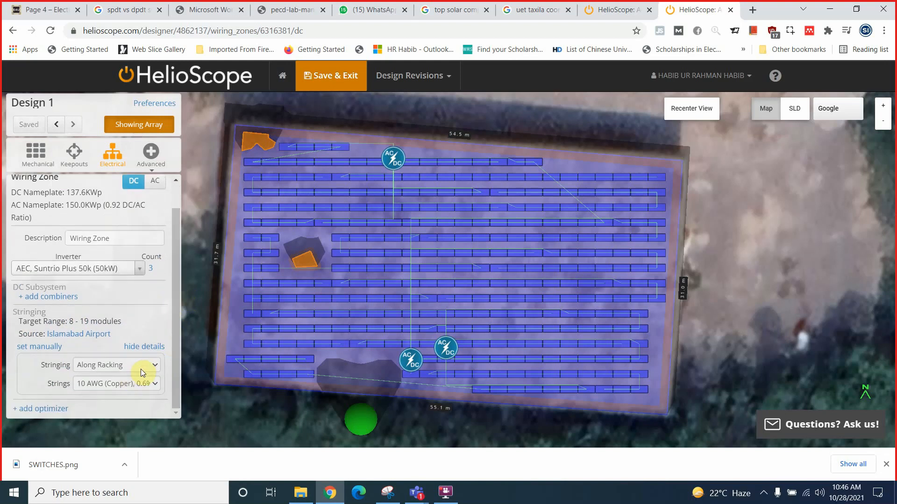
# Step: Try the Up and Down Racking stringing strategy, return to Along Racking, and view the available string conductor sizes
pyautogui.click(146, 369)
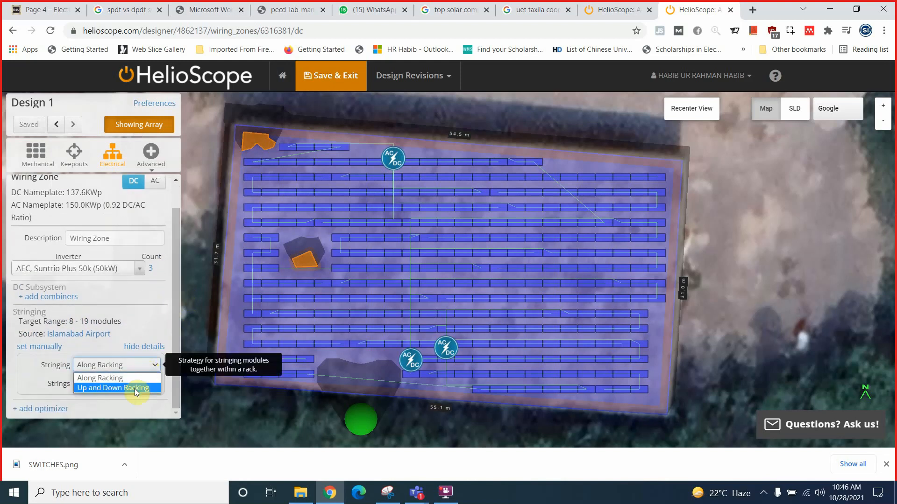
pyautogui.click(134, 389)
pyautogui.click(136, 364)
pyautogui.click(111, 379)
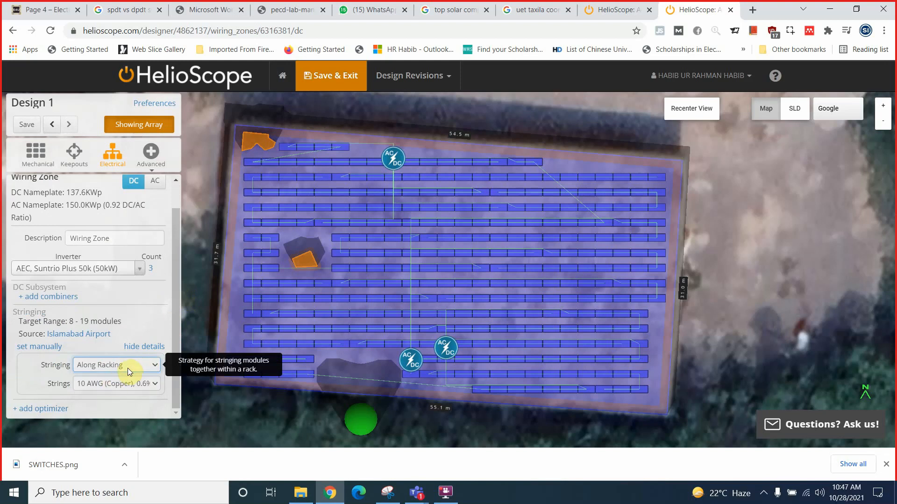
pyautogui.click(131, 369)
pyautogui.click(126, 388)
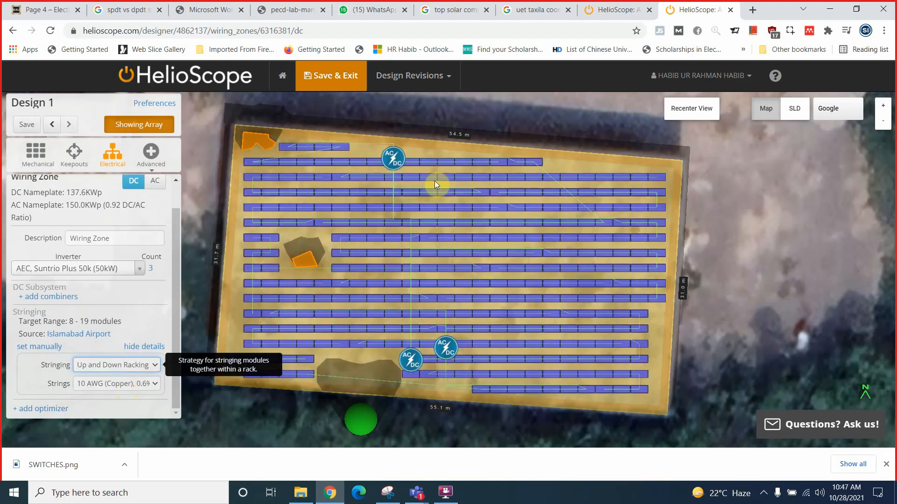
pyautogui.click(135, 368)
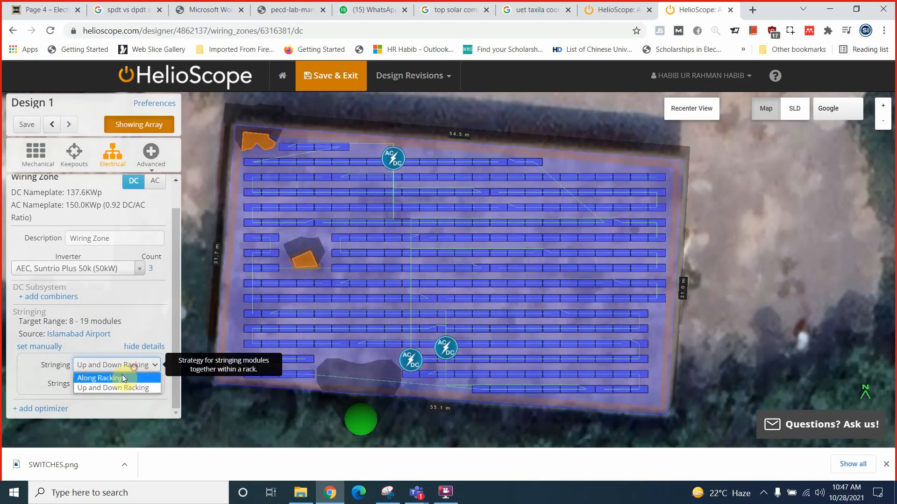
pyautogui.click(122, 376)
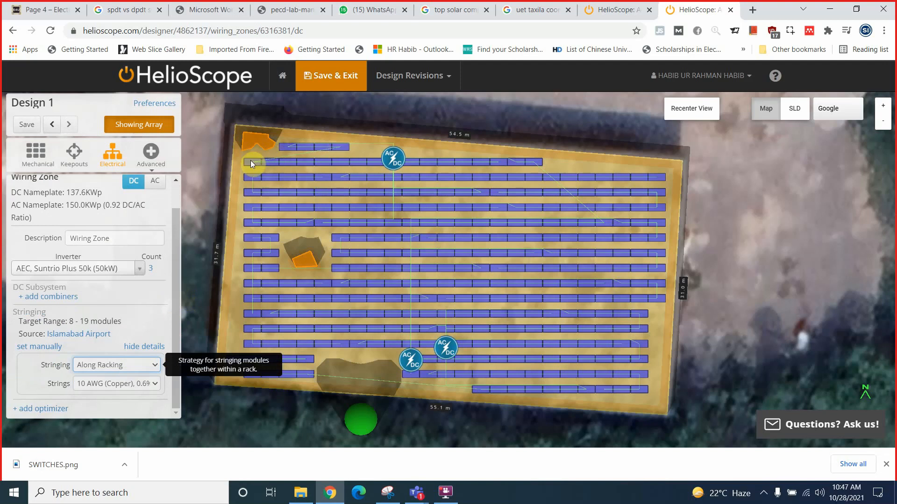
pyautogui.click(116, 391)
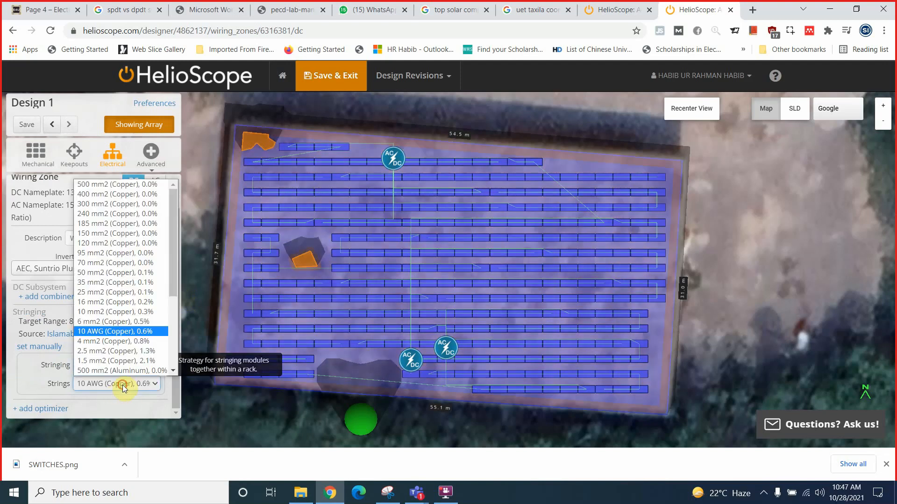
pyautogui.click(122, 385)
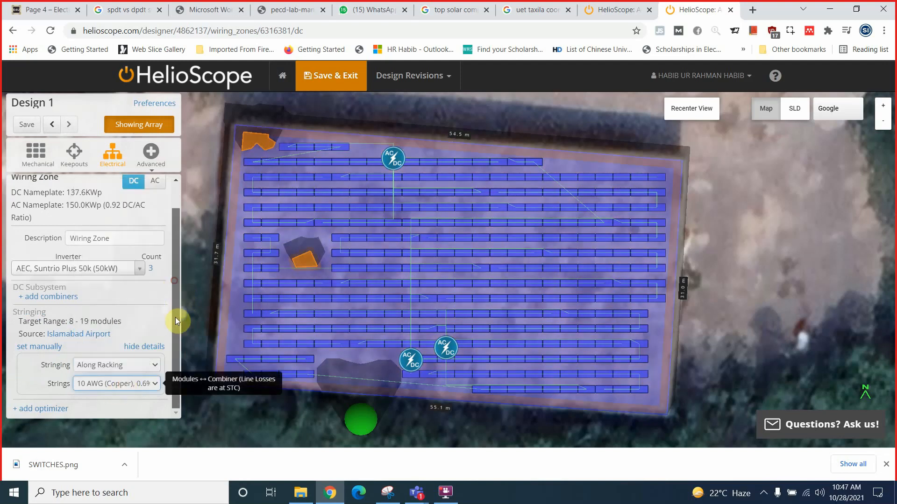
# Step: Add an optimizer entry to the wiring zone and open its optimizer selection
pyautogui.click(51, 408)
pyautogui.scroll(-1, 117, 344)
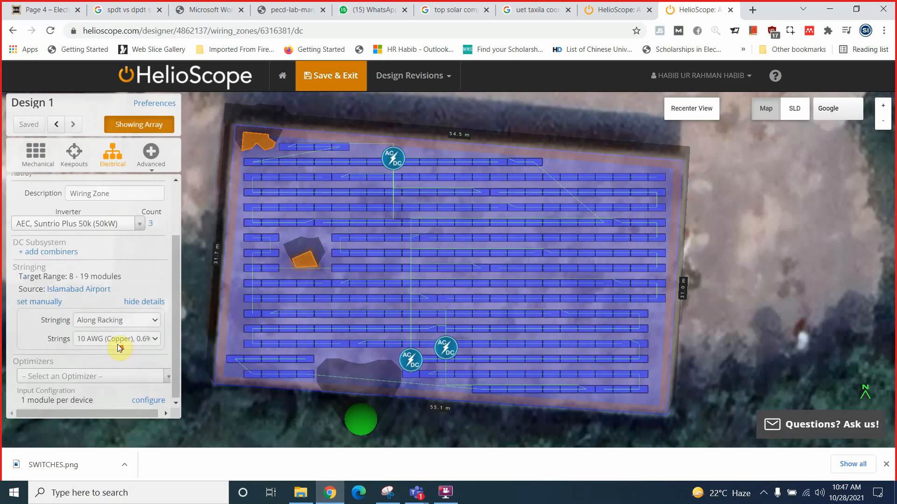
pyautogui.click(87, 375)
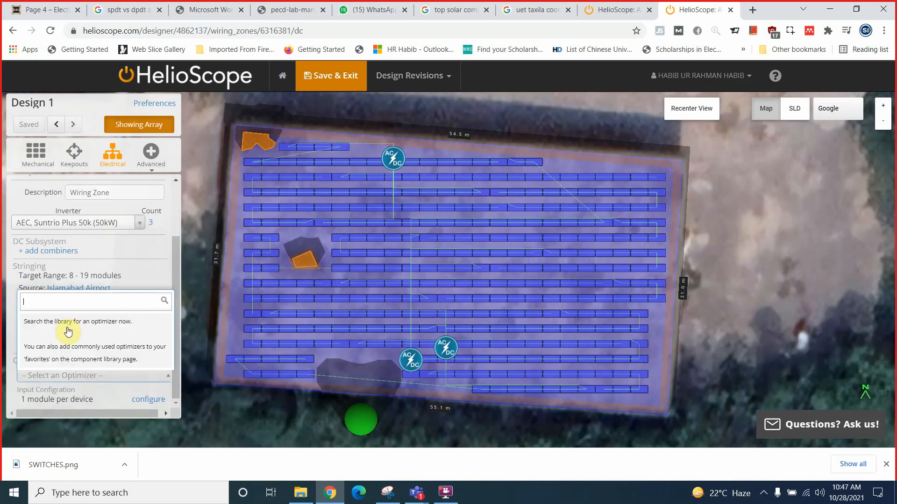
# Step: Configure the optimizer's input manually with a maximum of 6 modules in series
pyautogui.click(144, 401)
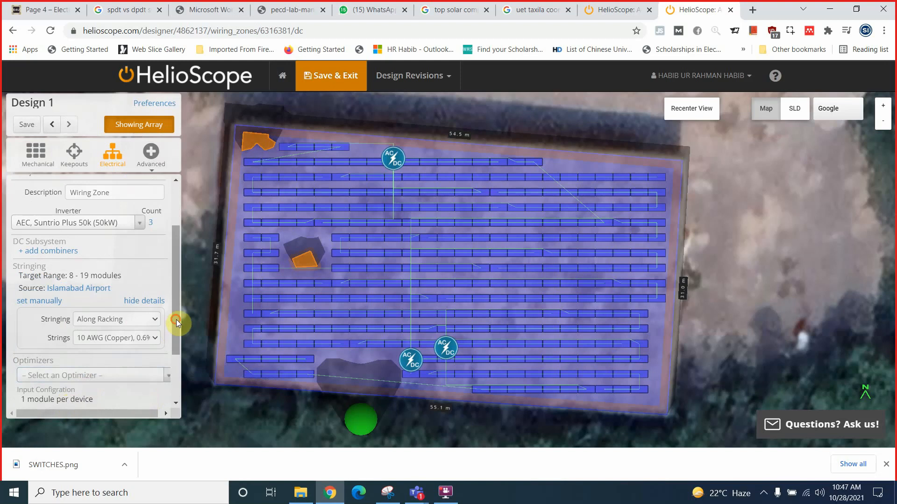
pyautogui.moveTo(176, 320); pyautogui.dragTo(179, 384)
pyautogui.doubleClick(92, 337)
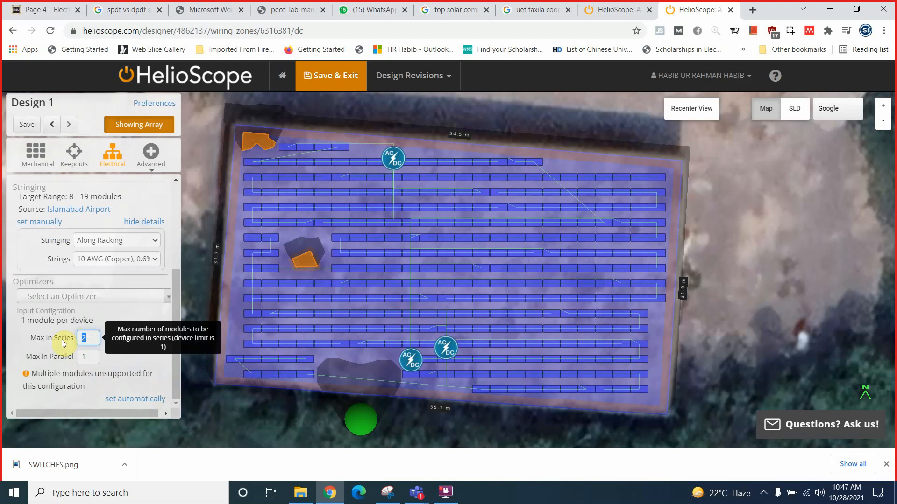
pyautogui.write('6')
pyautogui.press('Tab')
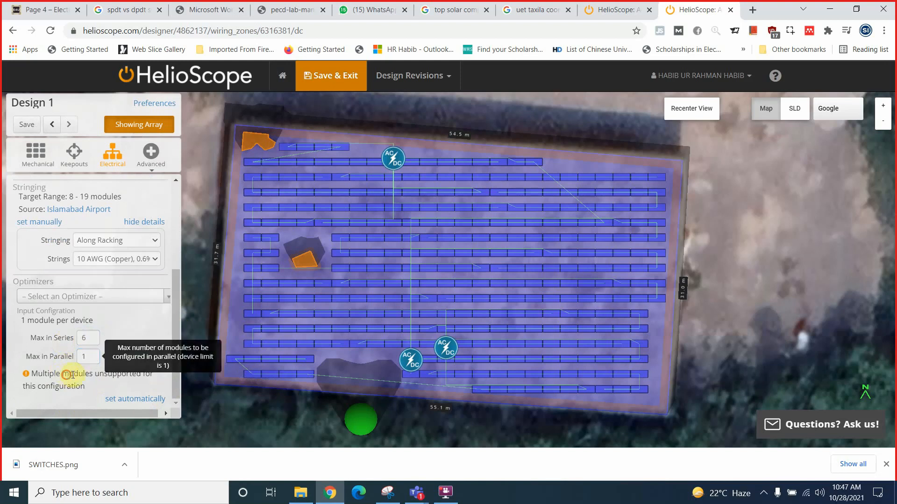
pyautogui.moveTo(72, 375); pyautogui.dragTo(112, 384)
# Step: Return the optimizer's input configuration to automatic and review the wiring zone's settings
pyautogui.click(127, 400)
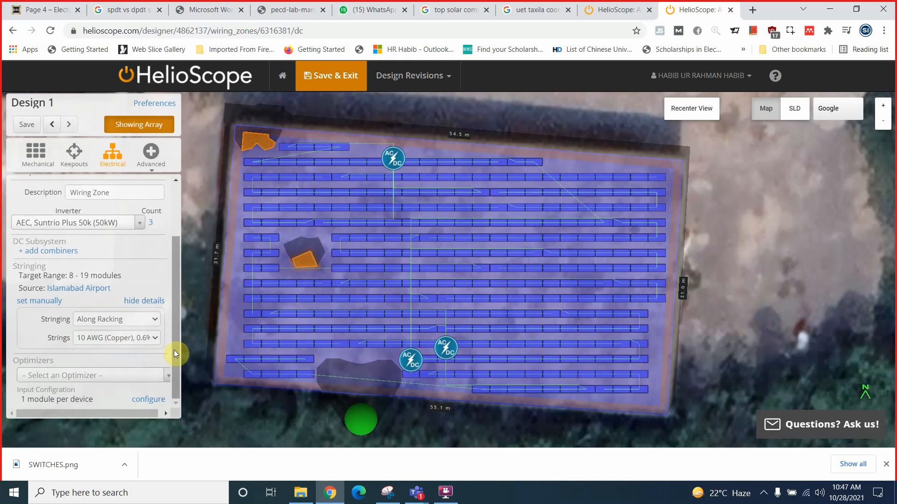
pyautogui.moveTo(71, 401); pyautogui.dragTo(97, 405)
pyautogui.click(63, 401)
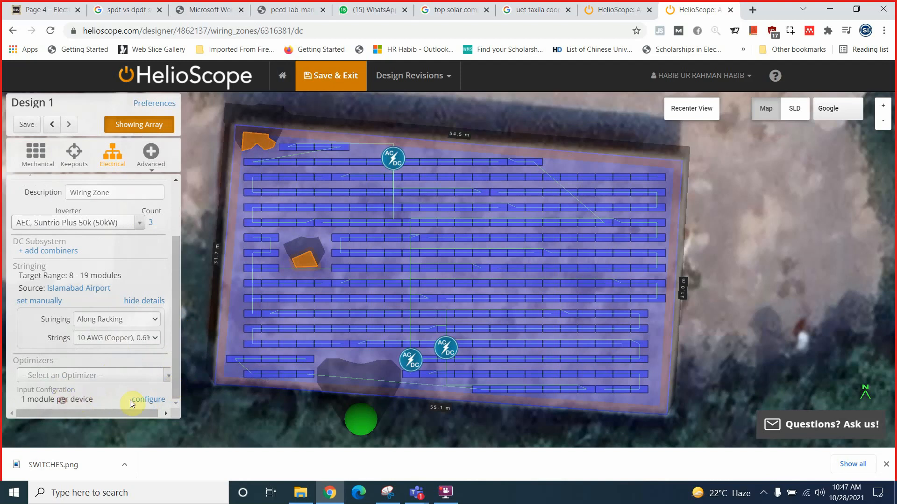
pyautogui.moveTo(177, 315); pyautogui.dragTo(176, 336)
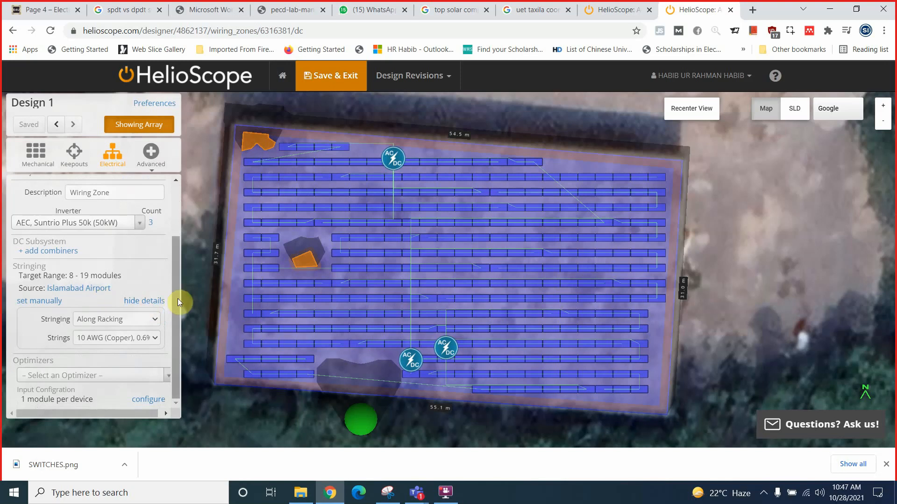
pyautogui.moveTo(177, 298); pyautogui.dragTo(176, 252)
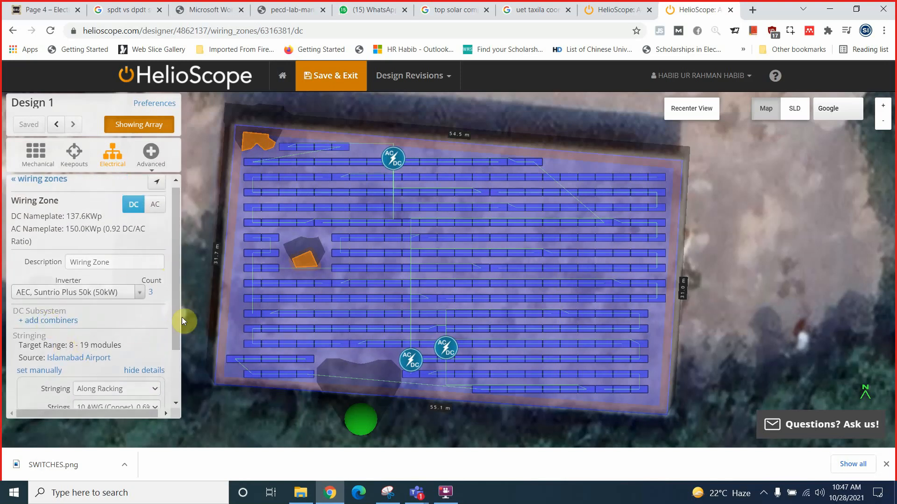
# Step: Show the single-line diagram, compare it with the map view, and examine the path from the inverters to the grid
pyautogui.click(796, 112)
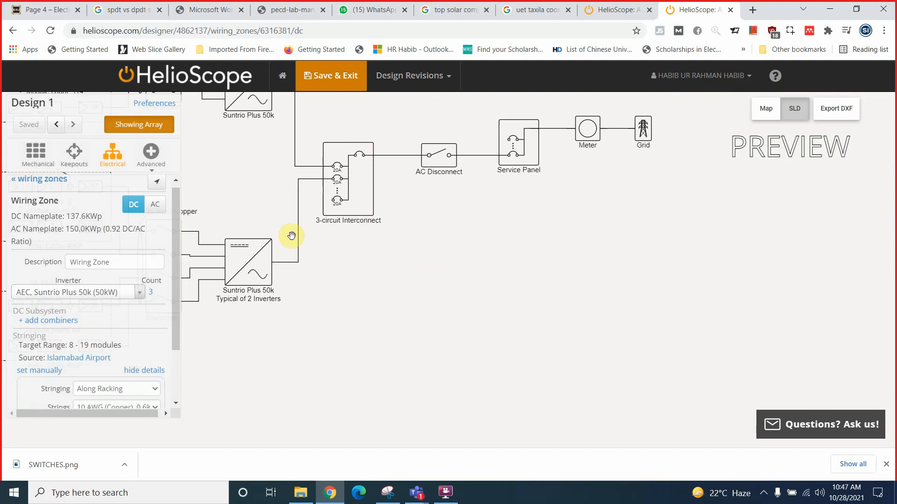
pyautogui.hotkey('ctrl', '+')
pyautogui.hotkey('ctrl', '-')
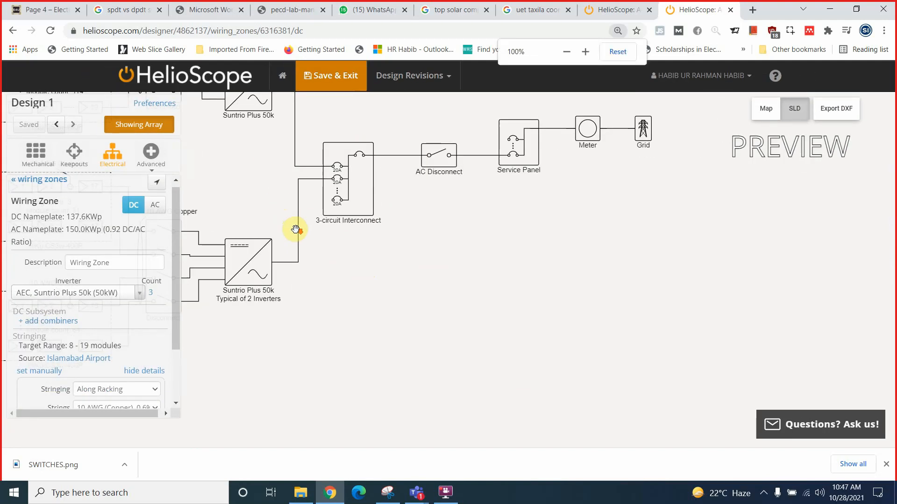
pyautogui.click(769, 112)
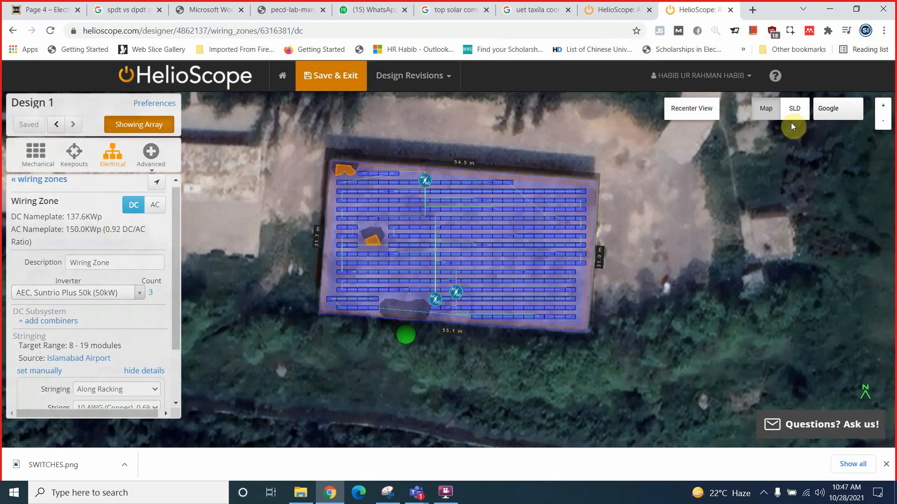
pyautogui.click(794, 109)
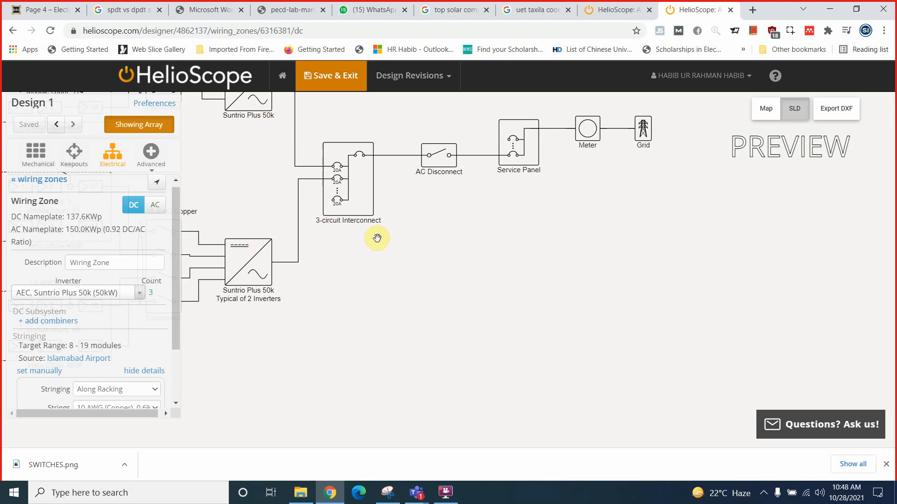
# Step: Save and exit the design to the project page and reopen Design 1 in the designer
pyautogui.click(258, 266)
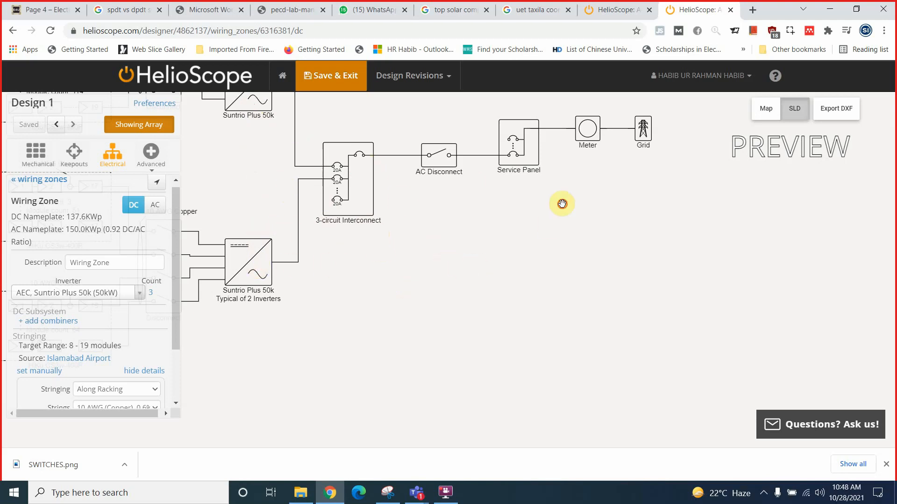
pyautogui.click(332, 76)
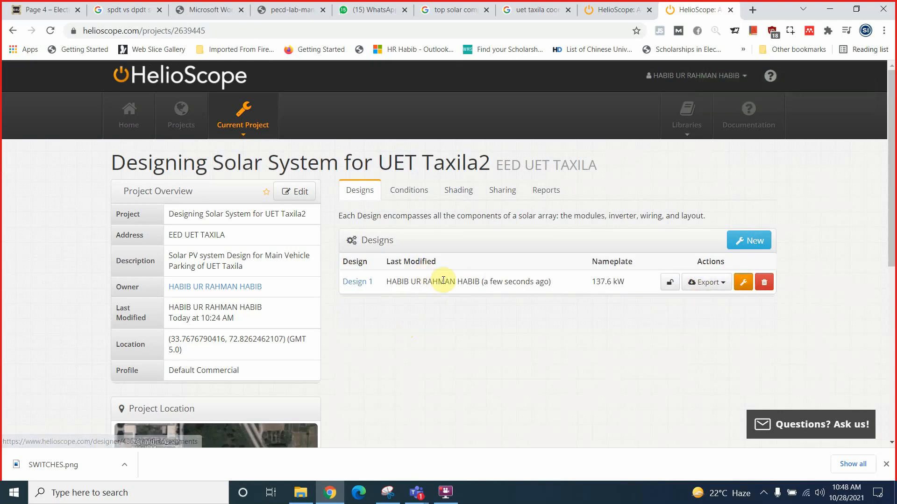
pyautogui.click(742, 283)
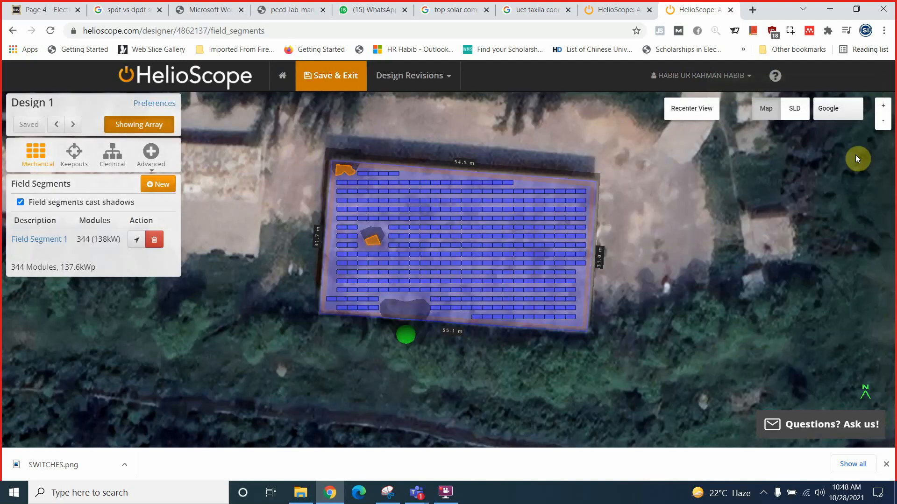
# Step: Show the single-line diagram of the reopened design and examine its module strings, disconnects and inverters
pyautogui.click(797, 111)
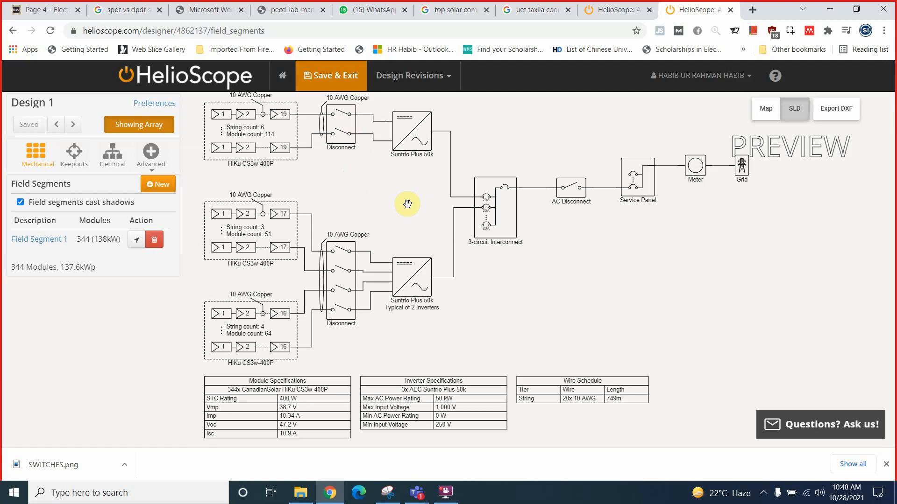
pyautogui.moveTo(407, 204); pyautogui.dragTo(458, 235)
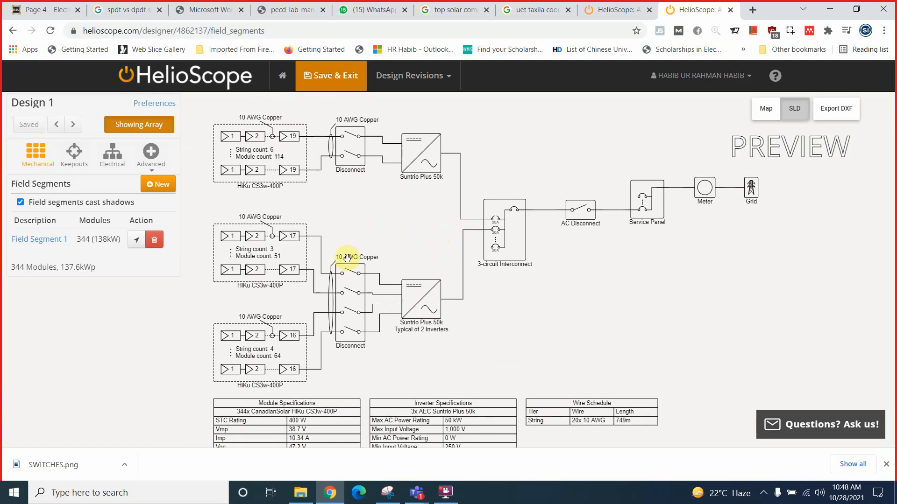
pyautogui.moveTo(347, 258); pyautogui.dragTo(366, 276)
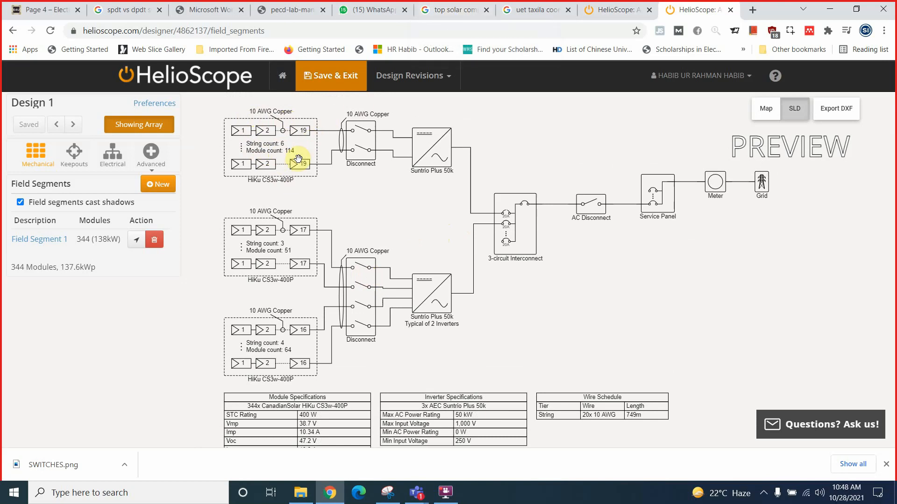
# Step: Switch to the existing Google search and search for "solar cells modules strings panels"
pyautogui.click(444, 17)
pyautogui.moveTo(256, 88); pyautogui.dragTo(105, 87)
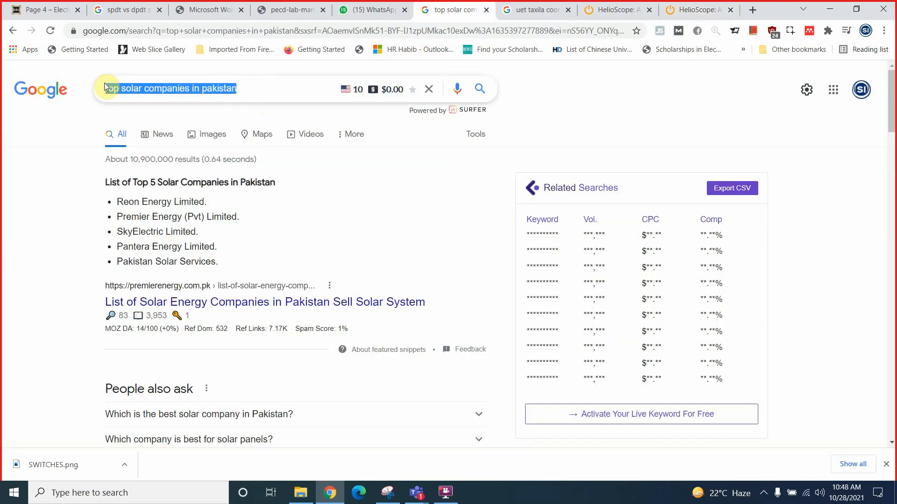
pyautogui.write('solar cells ')
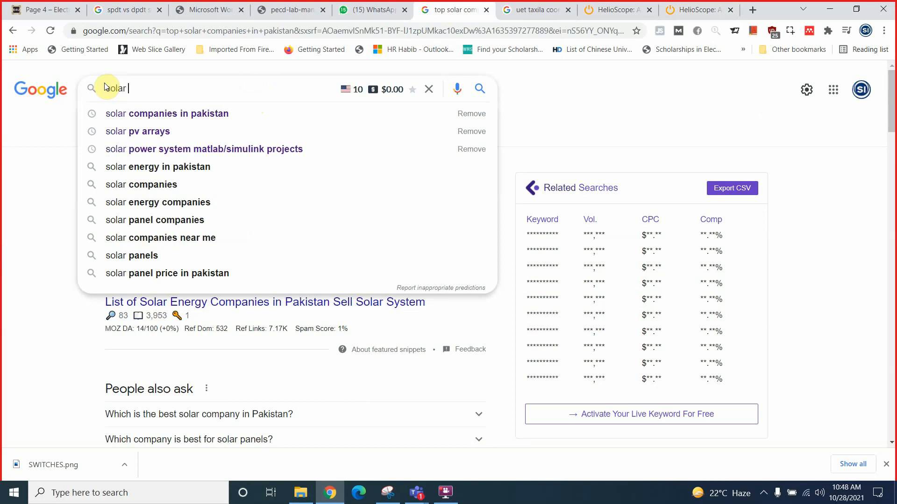
pyautogui.write('mo')
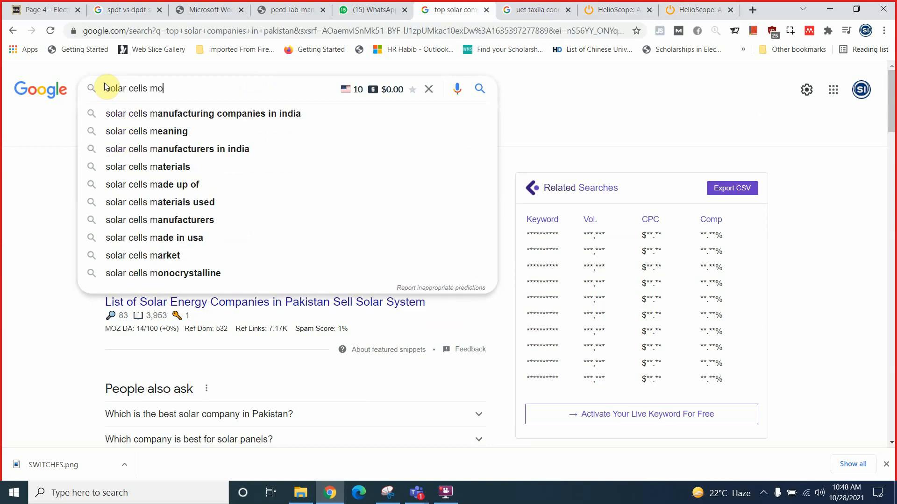
pyautogui.write('dules stirngs')
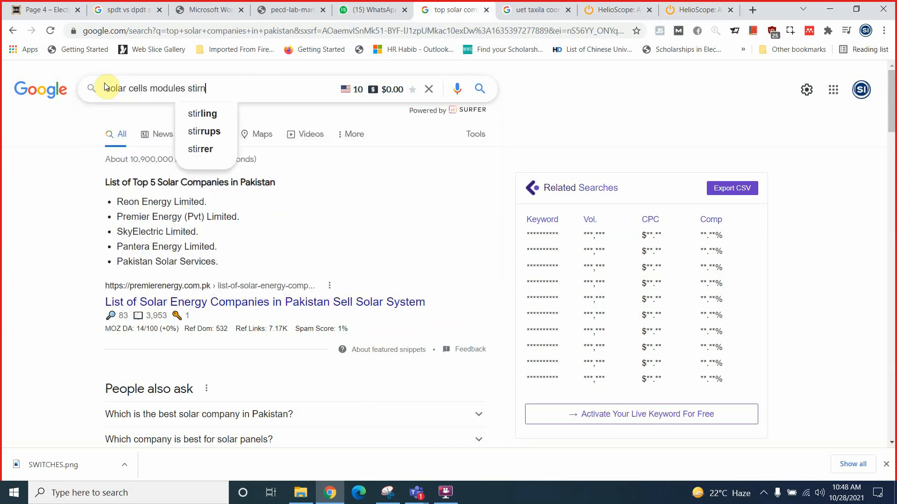
pyautogui.press('BackSpace')
pyautogui.press('BackSpace')
pyautogui.press('BackSpace')
pyautogui.press('BackSpace')
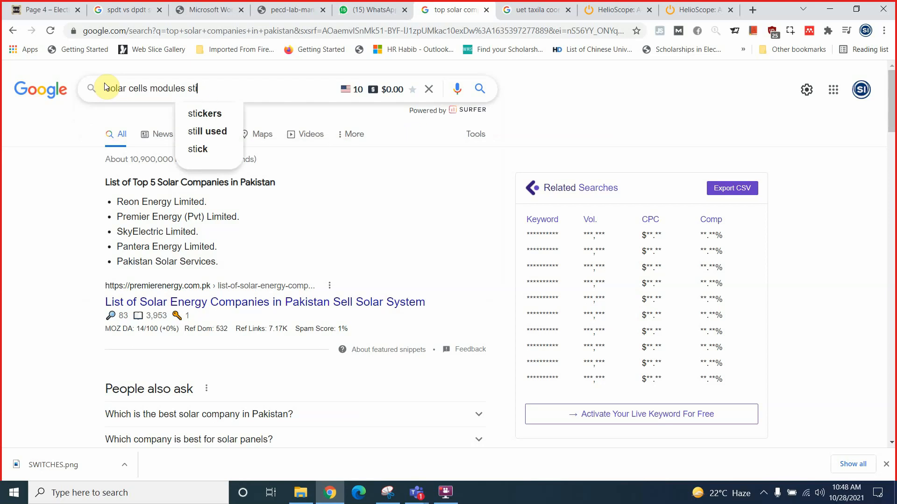
pyautogui.press('BackSpace')
pyautogui.write('rings p')
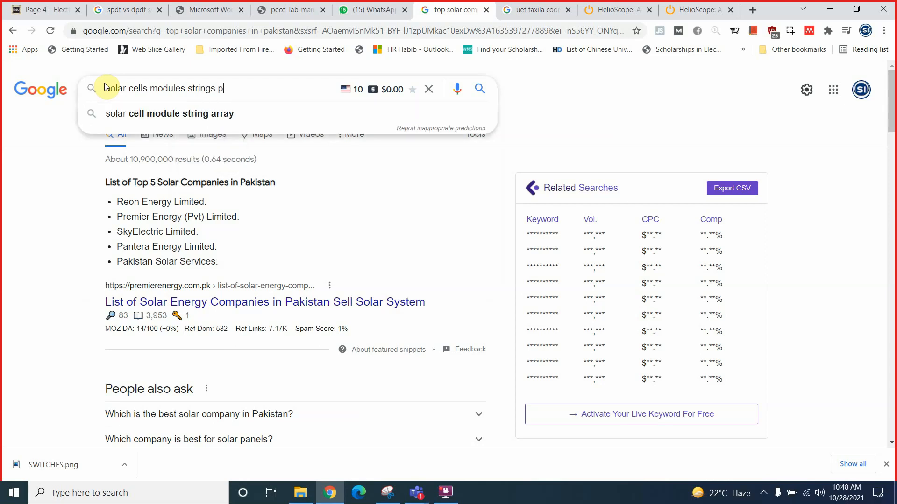
pyautogui.write('anels')
pyautogui.press('Return')
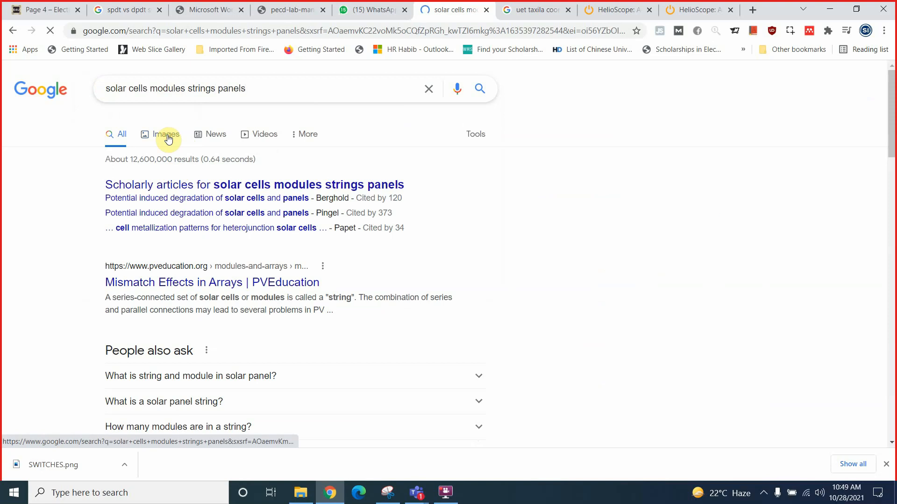
# Step: Show the image results and preview the ResearchGate diagrams of PV cell, module and string and of cell, module and array configuration
pyautogui.click(166, 135)
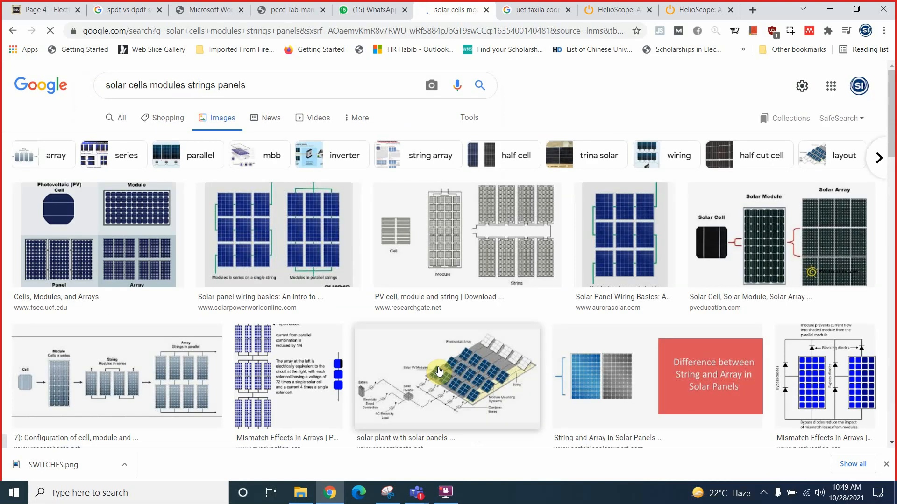
pyautogui.click(436, 231)
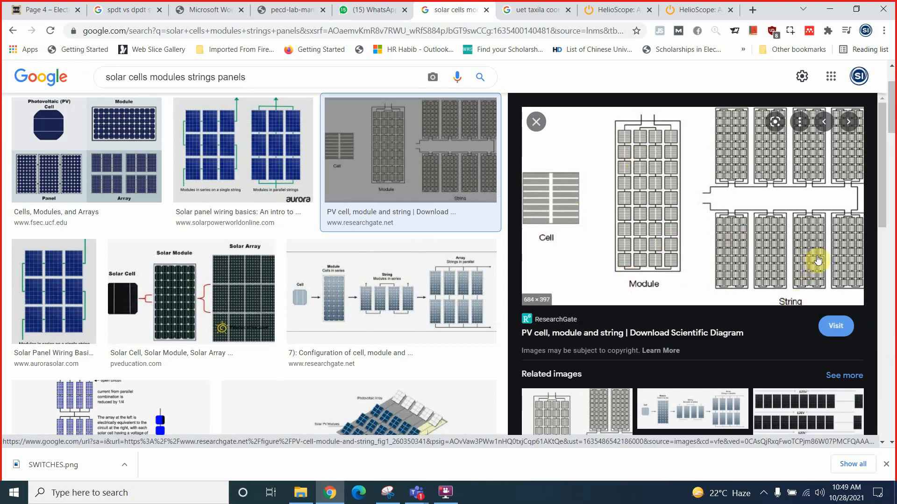
pyautogui.click(368, 290)
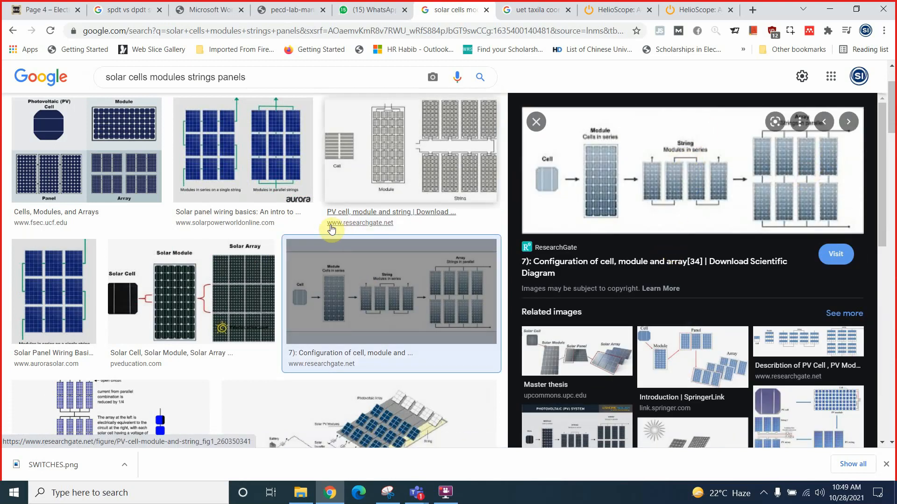
# Step: Browse further image results on PV strings and preview the circuit diagram of a 60-cell PV module
pyautogui.scroll(-8, 348, 243)
pyautogui.scroll(-5, 348, 248)
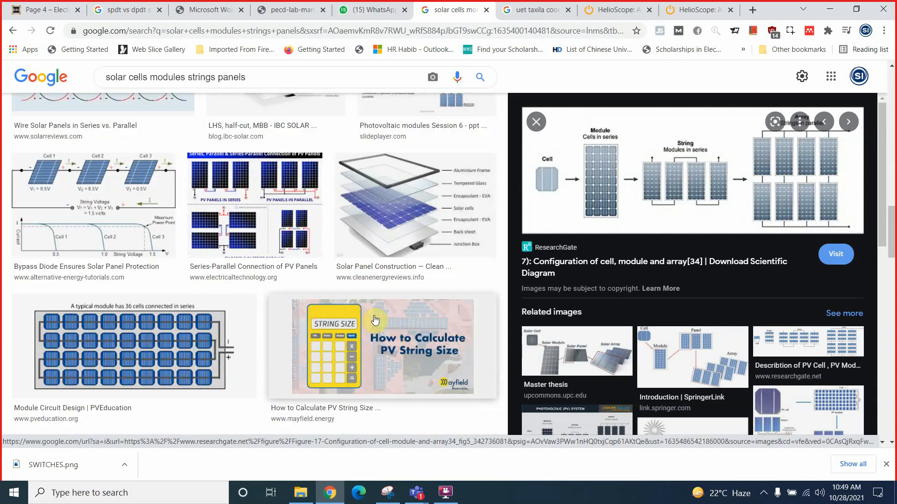
pyautogui.scroll(-8, 376, 319)
pyautogui.scroll(-11, 374, 320)
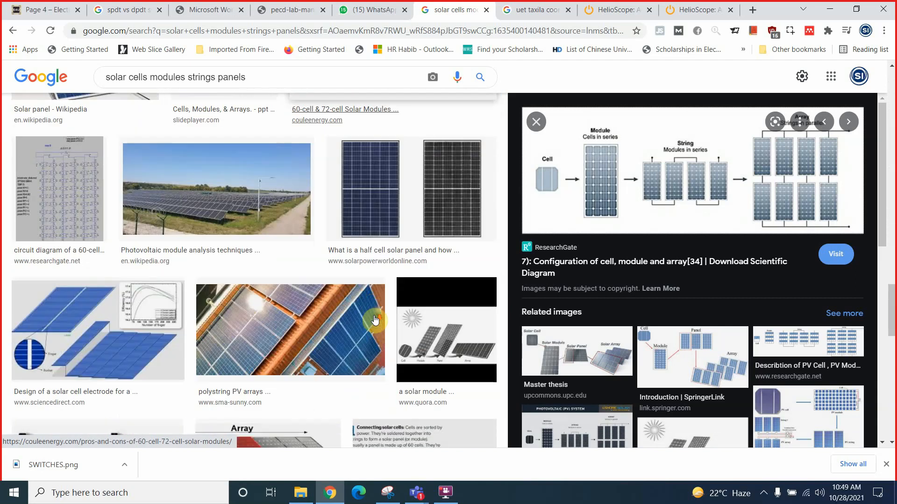
pyautogui.scroll(6, 226, 292)
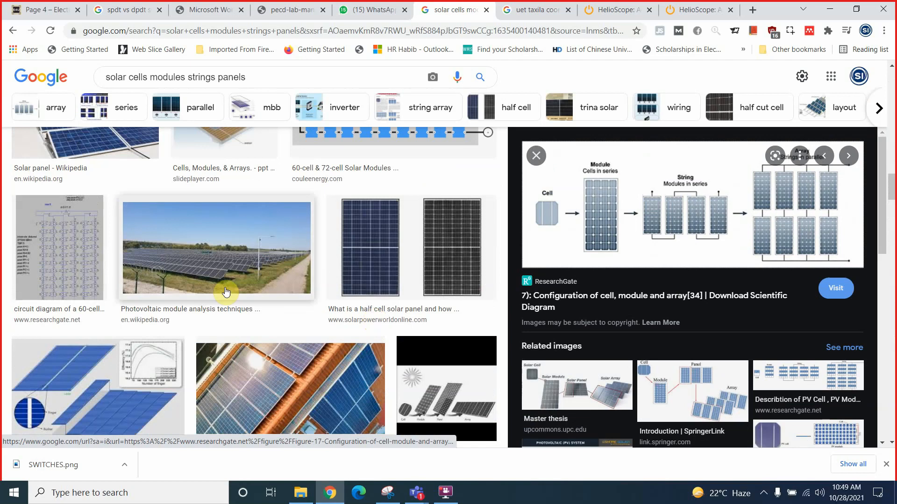
pyautogui.click(60, 244)
pyautogui.scroll(-6, 60, 244)
pyautogui.scroll(-10, 348, 348)
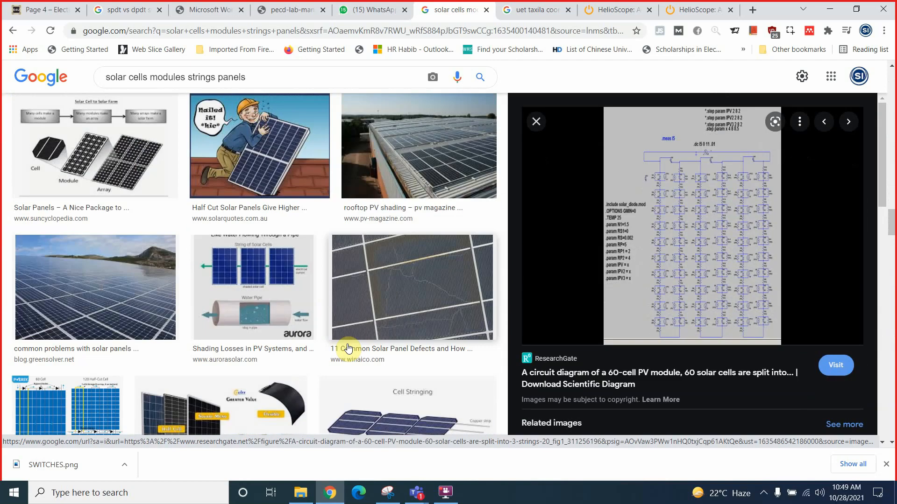
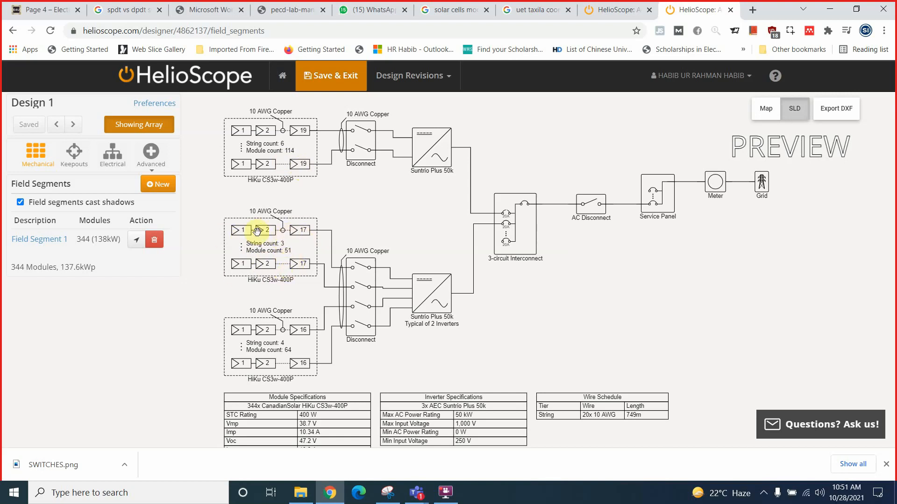
# Step: Return from the single-line diagram to the map view and open the wiring zone's electrical settings
pyautogui.moveTo(281, 324); pyautogui.dragTo(265, 316)
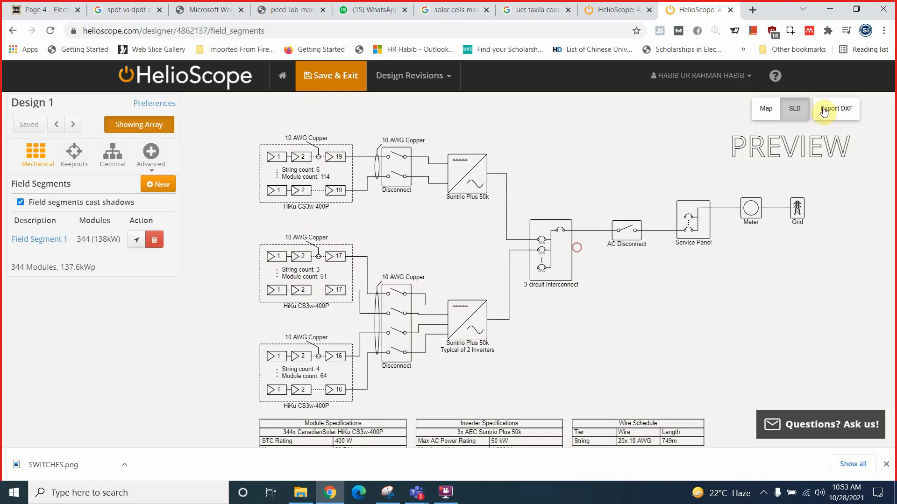
pyautogui.click(767, 110)
pyautogui.click(673, 117)
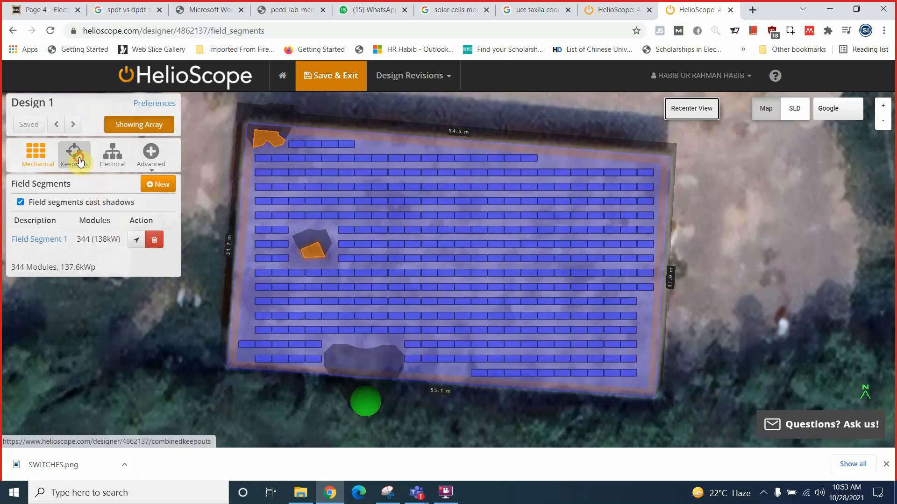
pyautogui.click(79, 161)
pyautogui.click(113, 155)
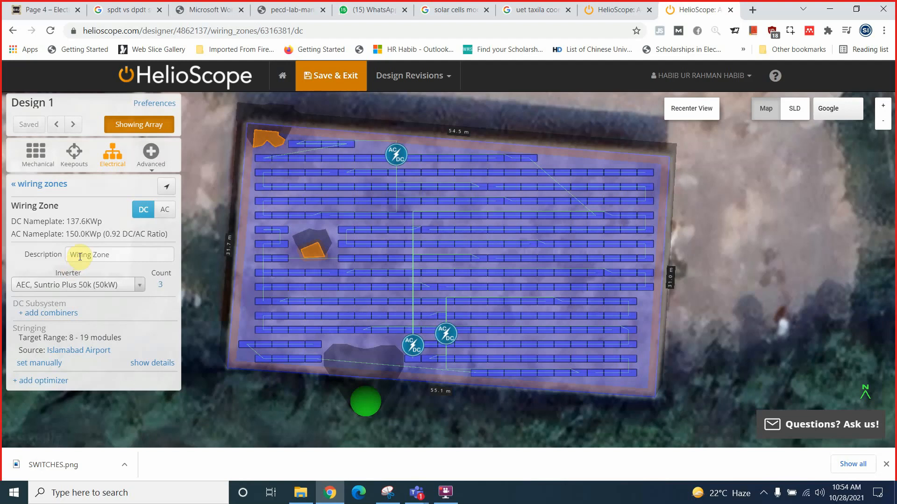
pyautogui.click(445, 491)
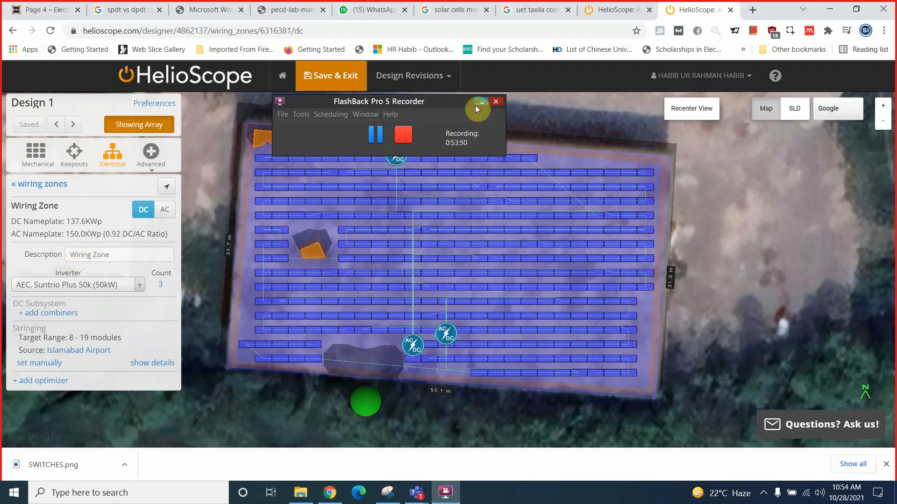
pyautogui.click(476, 106)
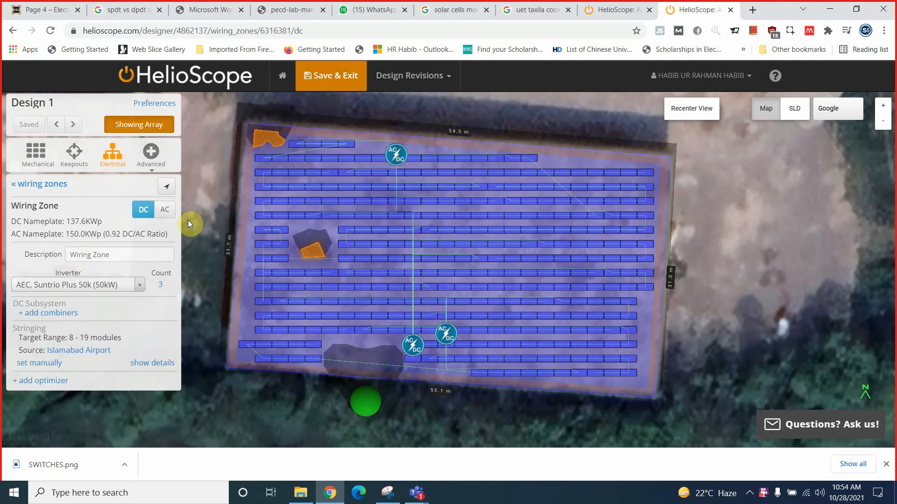
# Step: Add an AC configuration to the wiring zone and look through the conductor sizes offered for the AC home run
pyautogui.click(162, 210)
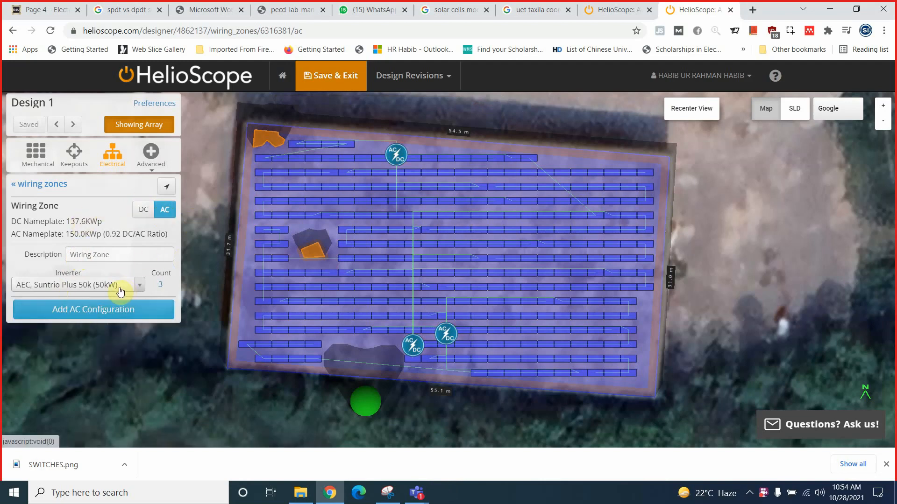
pyautogui.click(82, 310)
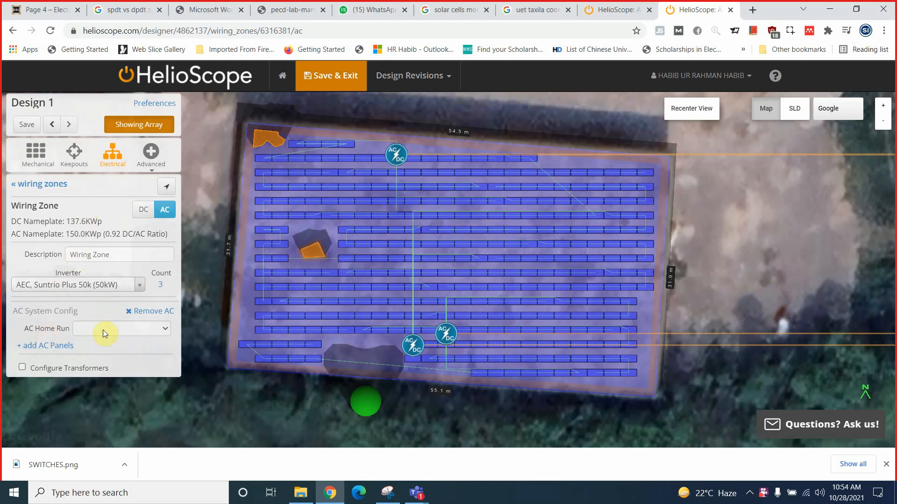
pyautogui.click(115, 331)
pyautogui.press('Down')
pyautogui.press('Down')
pyautogui.press('Down')
pyautogui.press('Down')
pyautogui.press('Down')
pyautogui.press('Down')
pyautogui.press('Down')
pyautogui.press('Down')
pyautogui.press('Down')
pyautogui.press('Down')
pyautogui.press('Down')
pyautogui.press('Down')
pyautogui.press('Down')
pyautogui.press('Down')
pyautogui.press('Down')
pyautogui.press('Down')
pyautogui.press('Down')
pyautogui.press('Down')
pyautogui.press('Down')
pyautogui.press('Down')
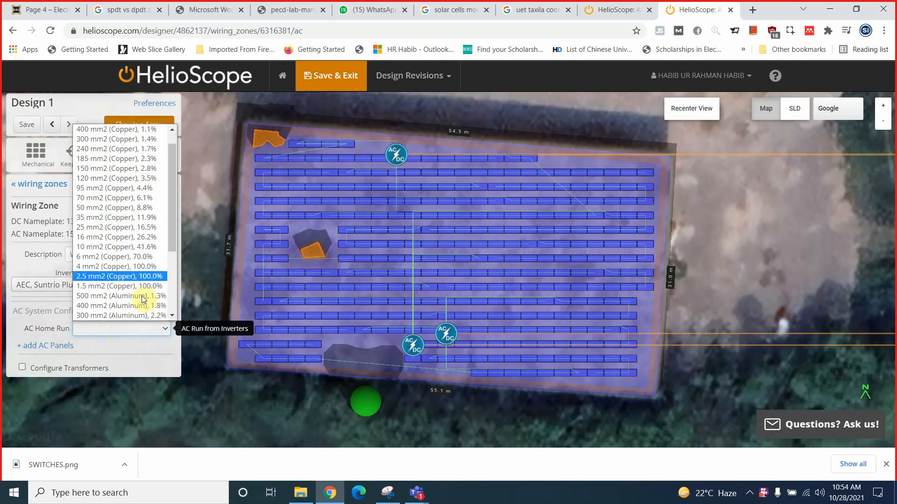
# Step: Add AC panels to the wiring zone's AC system and check the PCC home run's conductor setting
pyautogui.click(41, 348)
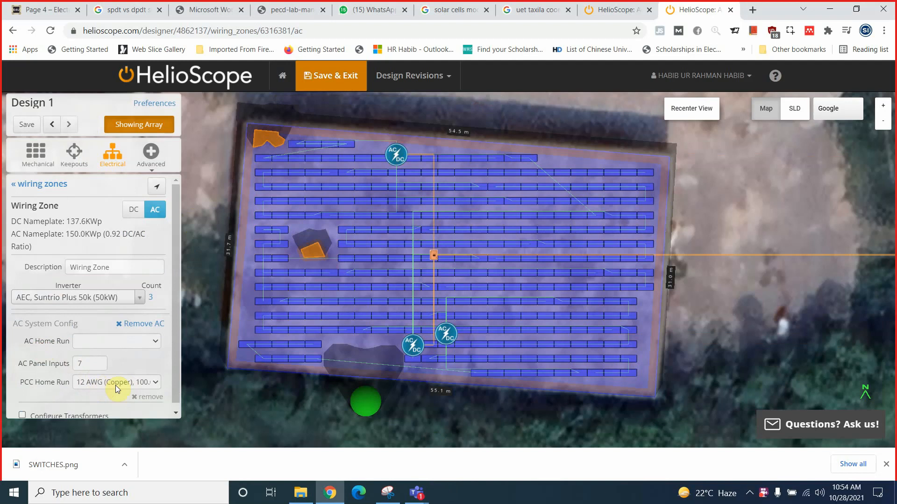
pyautogui.click(147, 385)
pyautogui.click(150, 383)
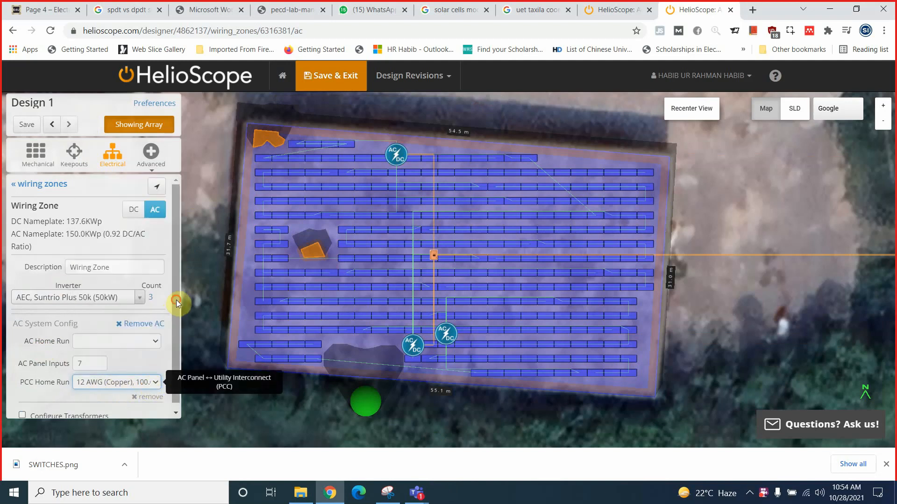
# Step: Enable transformer configuration for the AC system and review its inverter voltage, panel transformer and interconnect voltage settings
pyautogui.scroll(-1, 176, 301)
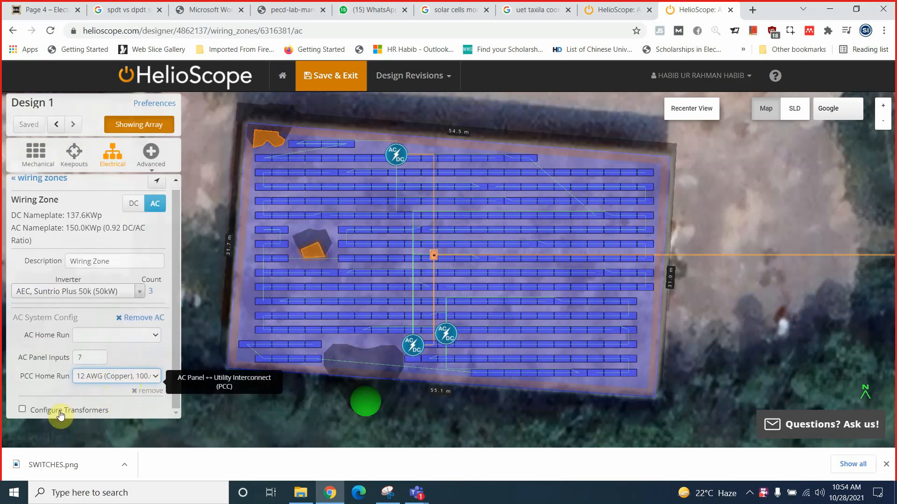
pyautogui.click(23, 410)
pyautogui.moveTo(173, 291); pyautogui.dragTo(172, 363)
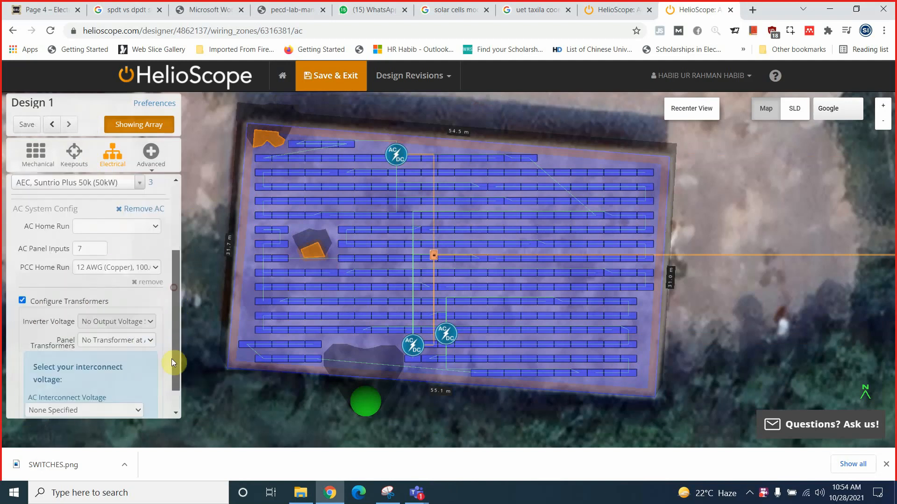
pyautogui.scroll(-1, 173, 363)
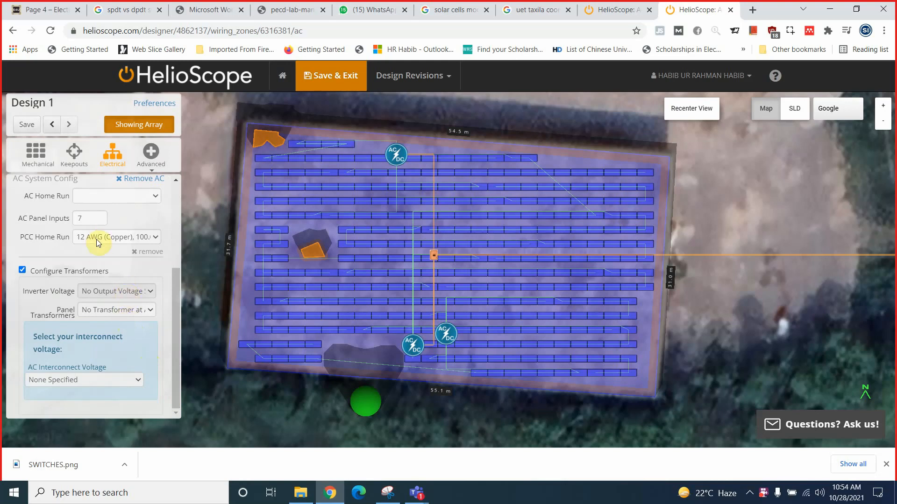
# Step: Set the AC home run conductor to 1.5 mm2 (Copper) and look through the panel transformer voltage options
pyautogui.click(97, 197)
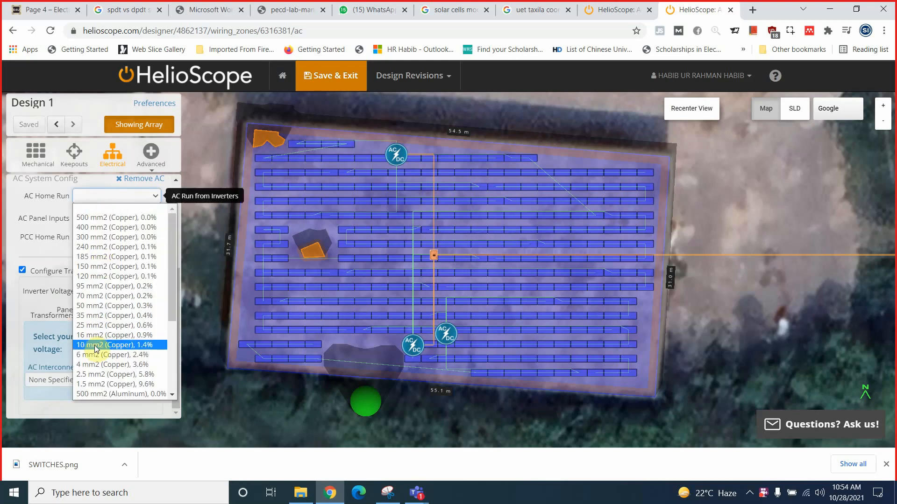
pyautogui.click(101, 389)
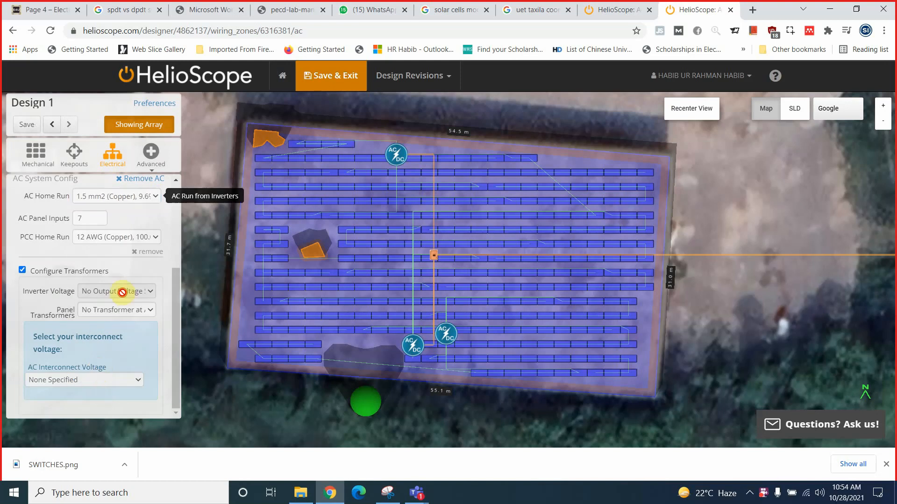
pyautogui.click(123, 316)
pyautogui.click(102, 317)
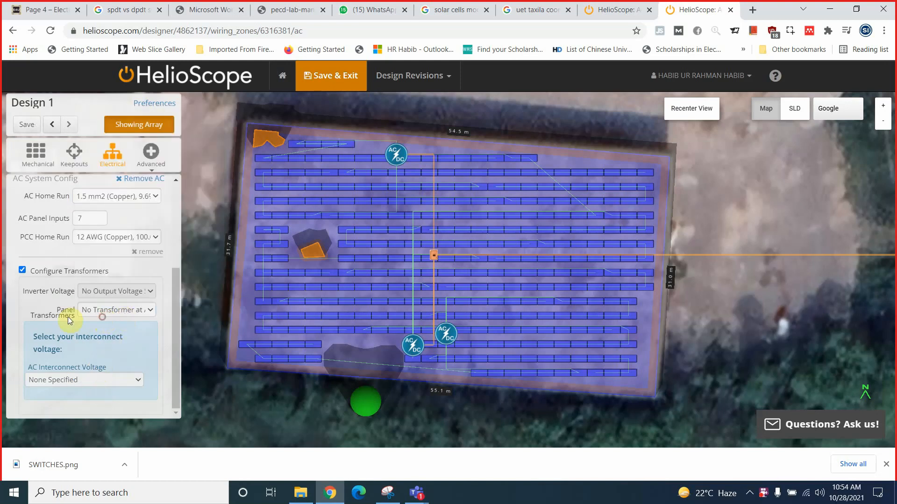
pyautogui.click(113, 310)
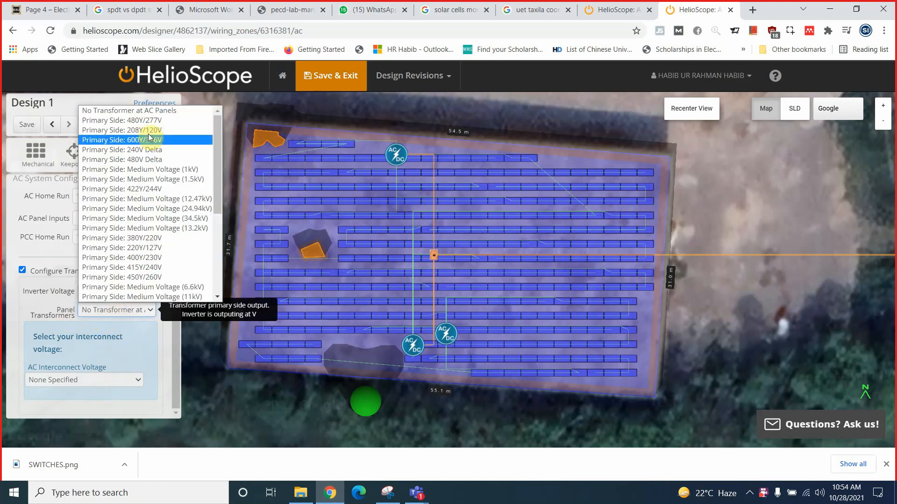
pyautogui.click(140, 150)
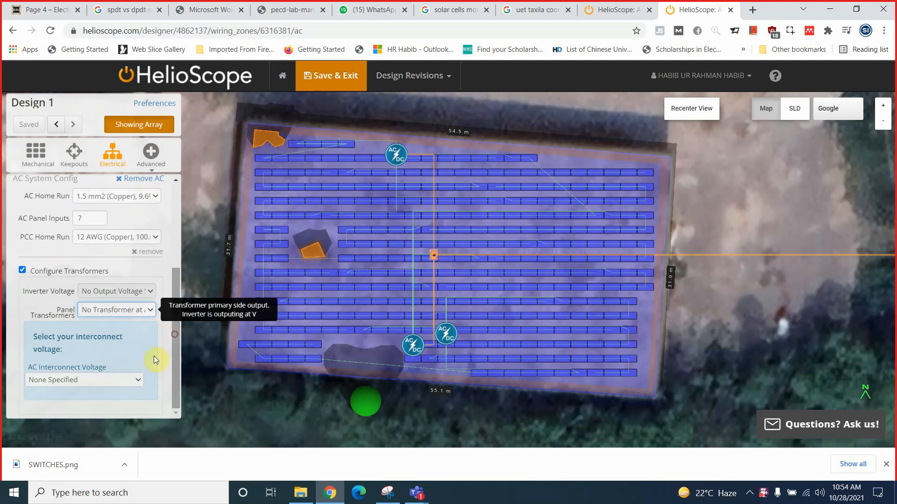
# Step: Set the AC interconnect voltage to Medium Voltage (24.94kV) and review the panel transformer options without choosing one
pyautogui.click(77, 381)
pyautogui.click(79, 296)
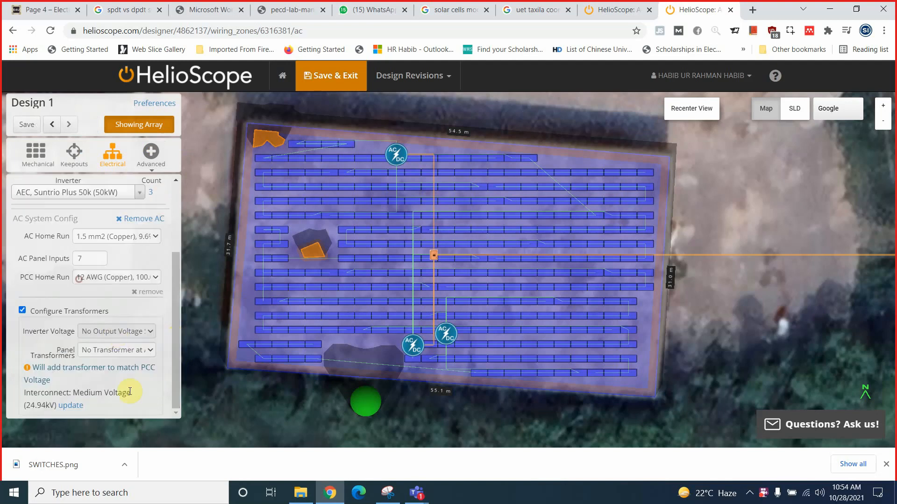
pyautogui.click(174, 348)
pyautogui.click(123, 349)
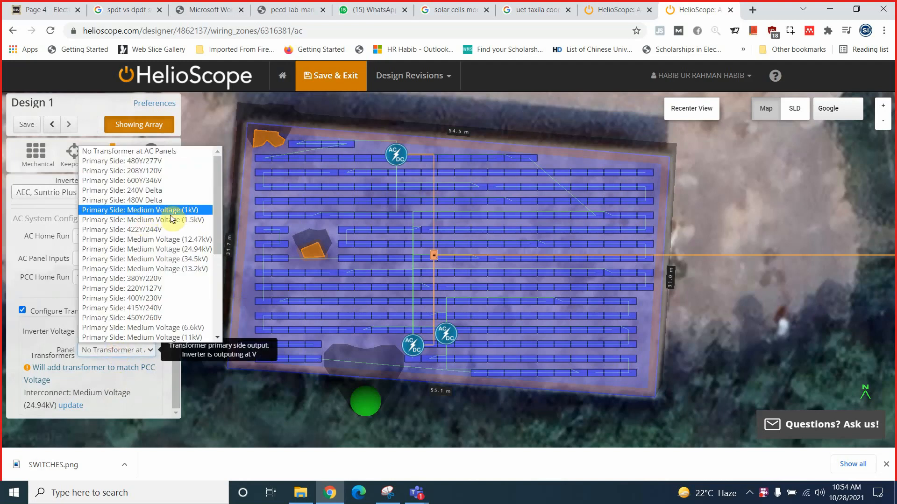
pyautogui.click(175, 371)
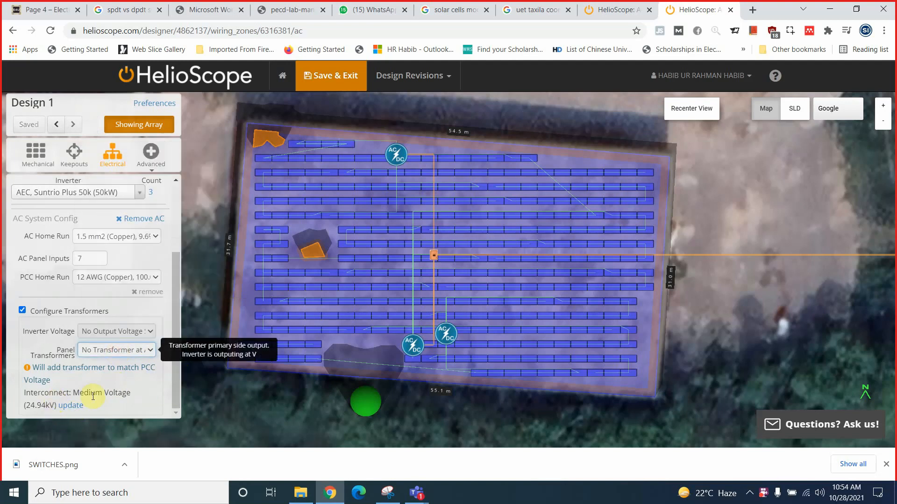
pyautogui.moveTo(92, 395); pyautogui.dragTo(109, 394)
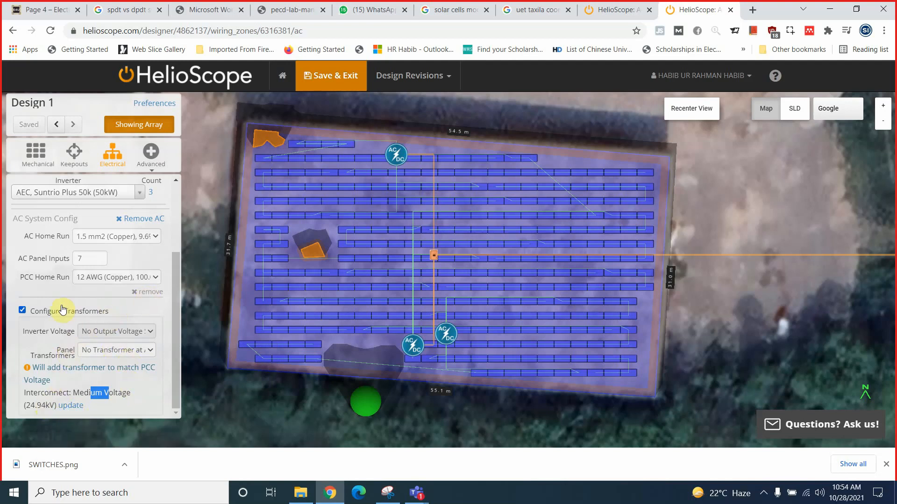
# Step: Turn off transformer configuration, then remove the AC panels and the whole AC configuration from the wiring zone
pyautogui.click(22, 310)
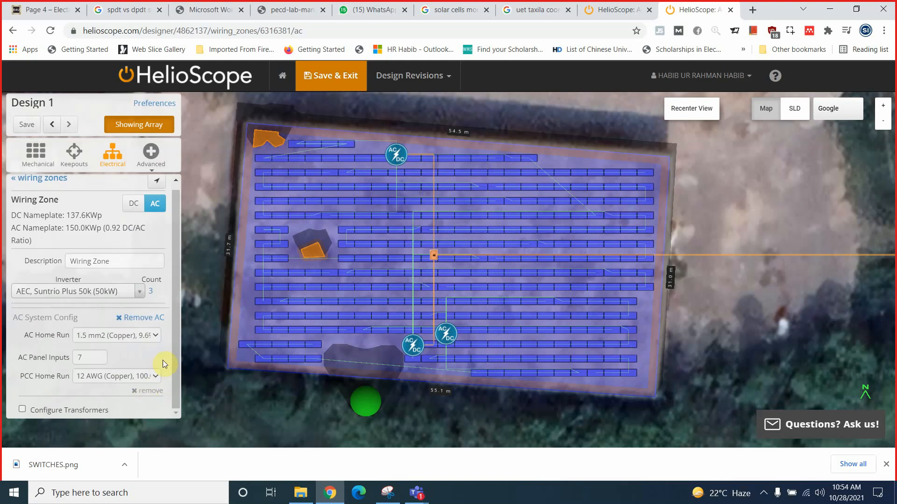
pyautogui.click(145, 392)
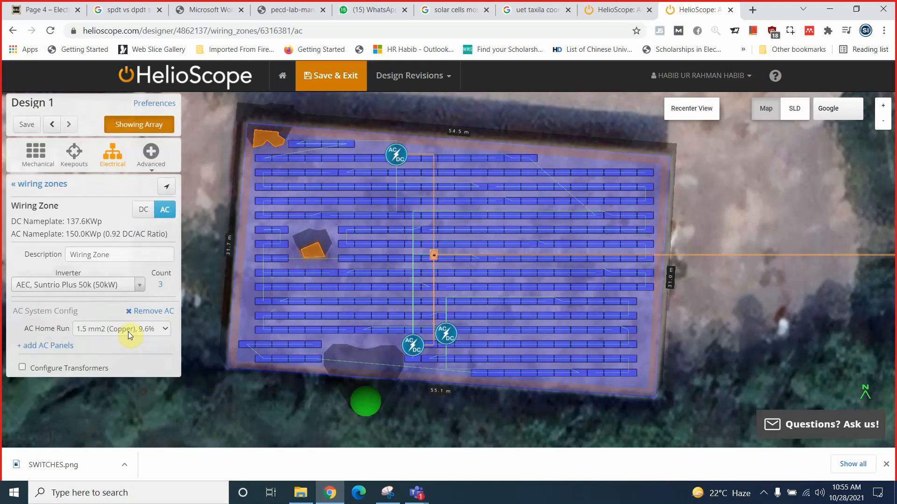
pyautogui.click(145, 313)
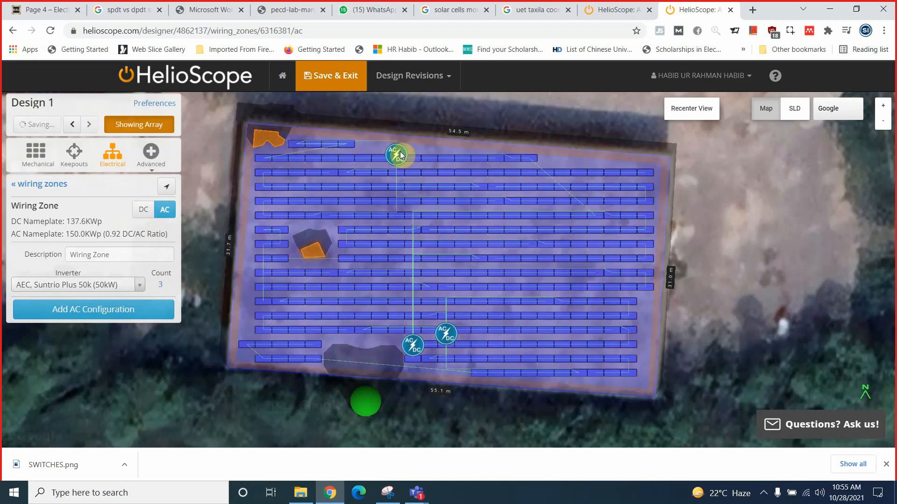
# Step: Move all three inverters onto the same spot at the upper edge of the array
pyautogui.moveTo(396, 158); pyautogui.dragTo(411, 143)
pyautogui.moveTo(414, 341); pyautogui.dragTo(411, 141)
pyautogui.moveTo(445, 334); pyautogui.dragTo(411, 143)
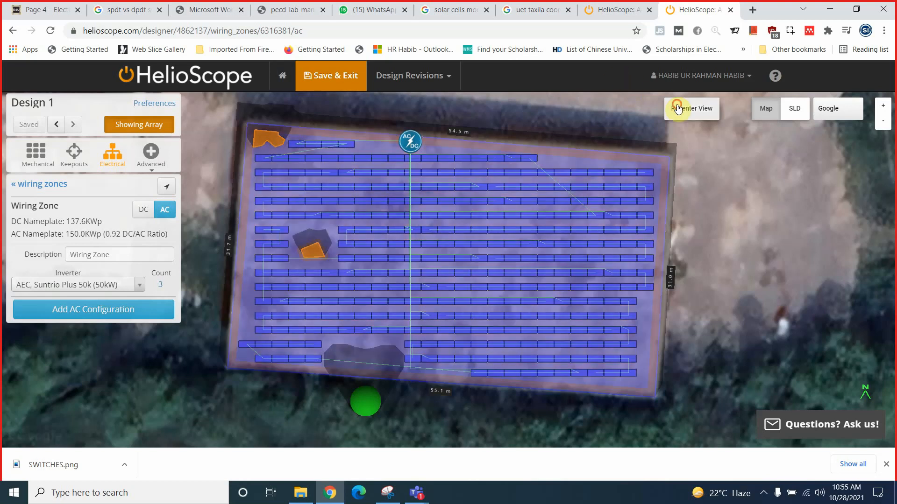
# Step: View the single-line diagram without the AC configuration, then return to the map and recenter the view
pyautogui.click(790, 111)
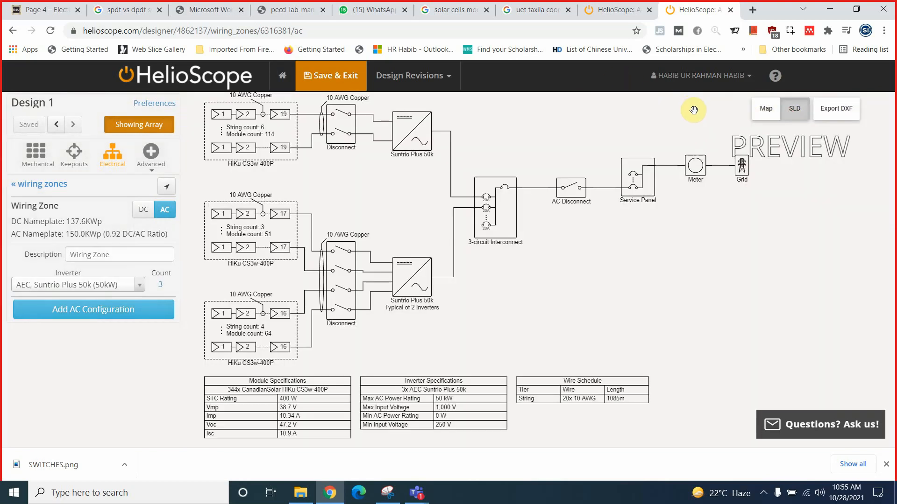
pyautogui.click(765, 111)
pyautogui.click(681, 112)
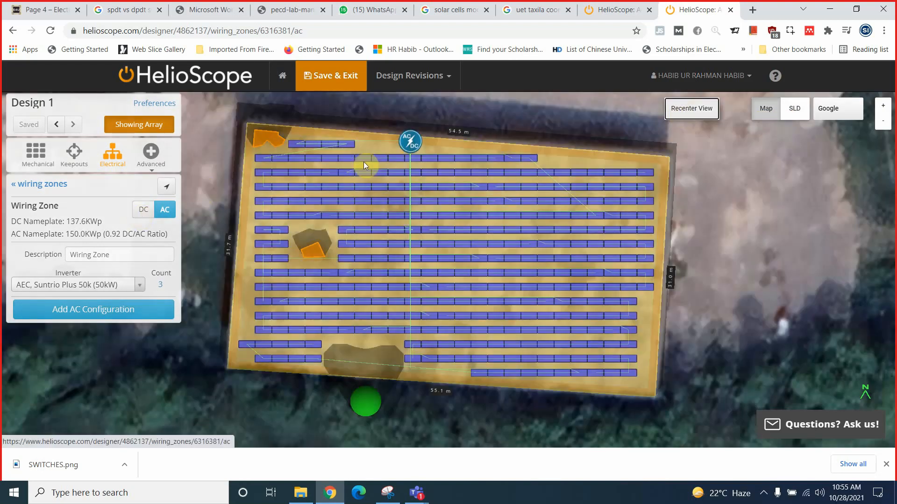
# Step: Show the DC settings and spread the stacked inverters across the array, one at the upper edge, one above the middle, one near the lower edge
pyautogui.moveTo(411, 140); pyautogui.dragTo(414, 330)
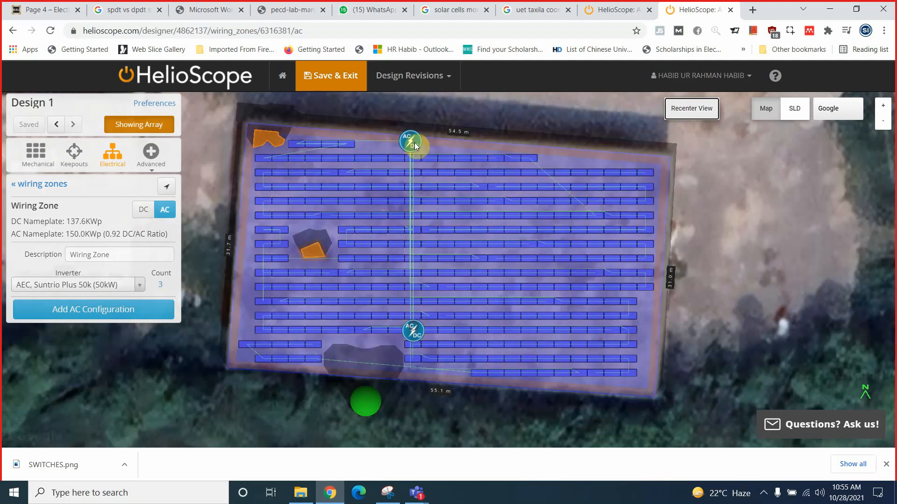
pyautogui.moveTo(411, 141); pyautogui.dragTo(463, 349)
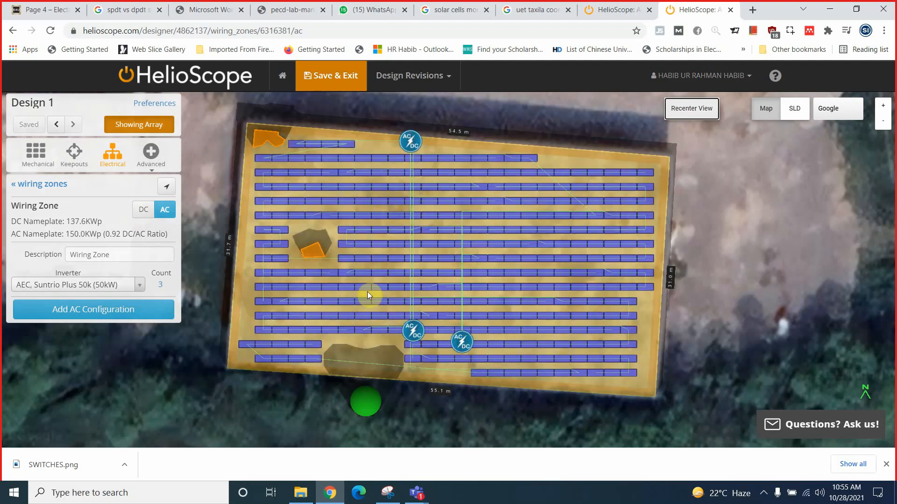
pyautogui.click(144, 211)
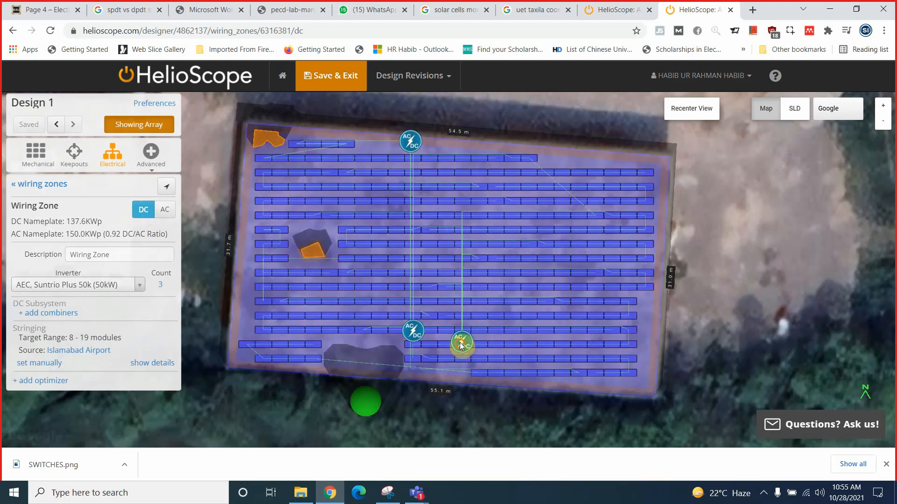
pyautogui.moveTo(462, 343); pyautogui.dragTo(446, 223)
pyautogui.moveTo(413, 330); pyautogui.dragTo(406, 351)
pyautogui.moveTo(379, 142); pyautogui.dragTo(410, 144)
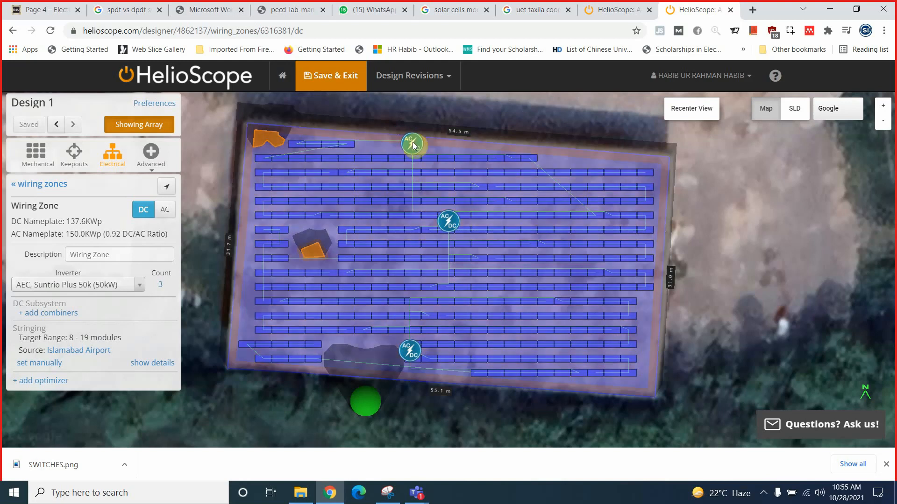
pyautogui.moveTo(447, 225)
pyautogui.mouseDown()
pyautogui.moveTo(450, 344)
pyautogui.moveTo(447, 211)
pyautogui.mouseUp()
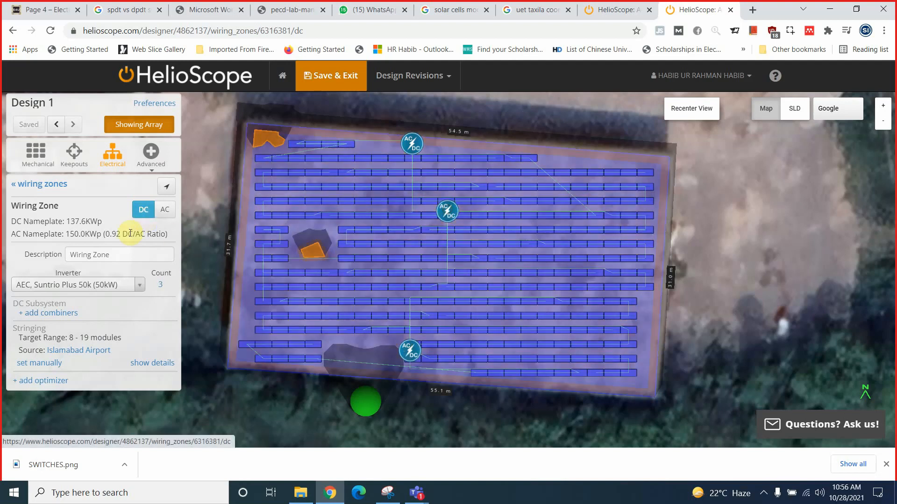
# Step: Check the wiring zone's DC/AC ratio, then open the overlay settings and read what overlays are for and how to add them
pyautogui.moveTo(111, 234); pyautogui.dragTo(139, 234)
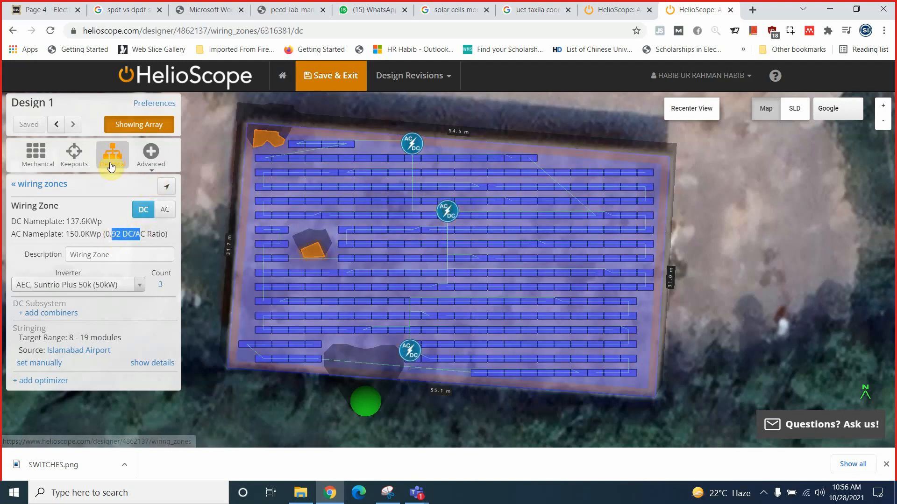
pyautogui.click(148, 158)
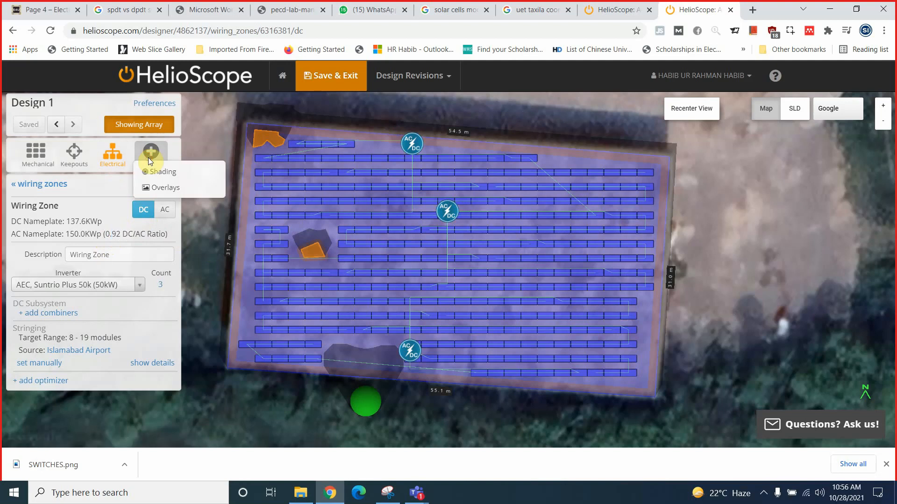
pyautogui.click(158, 187)
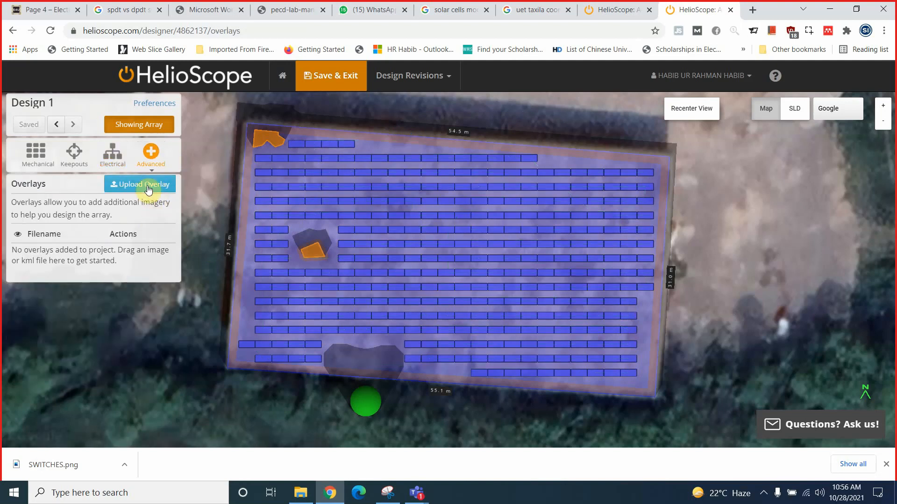
pyautogui.moveTo(47, 206); pyautogui.dragTo(142, 201)
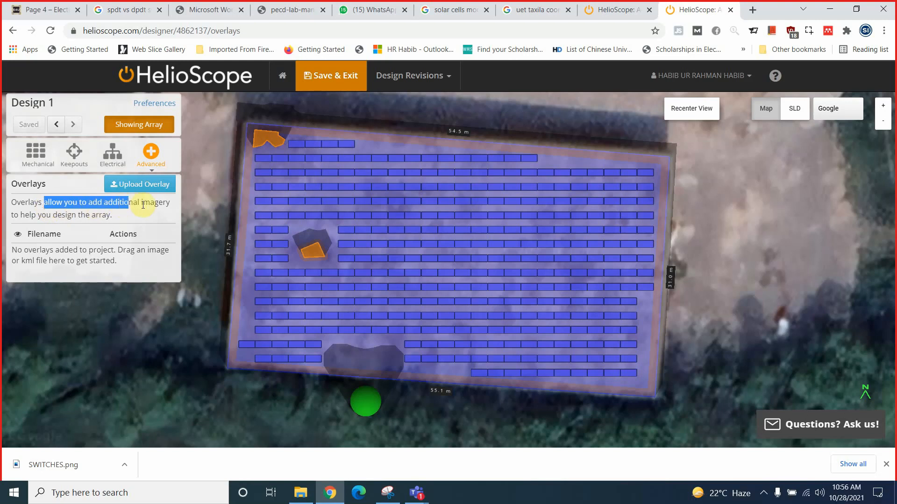
pyautogui.click(16, 215)
pyautogui.moveTo(16, 215); pyautogui.dragTo(91, 215)
pyautogui.click(91, 216)
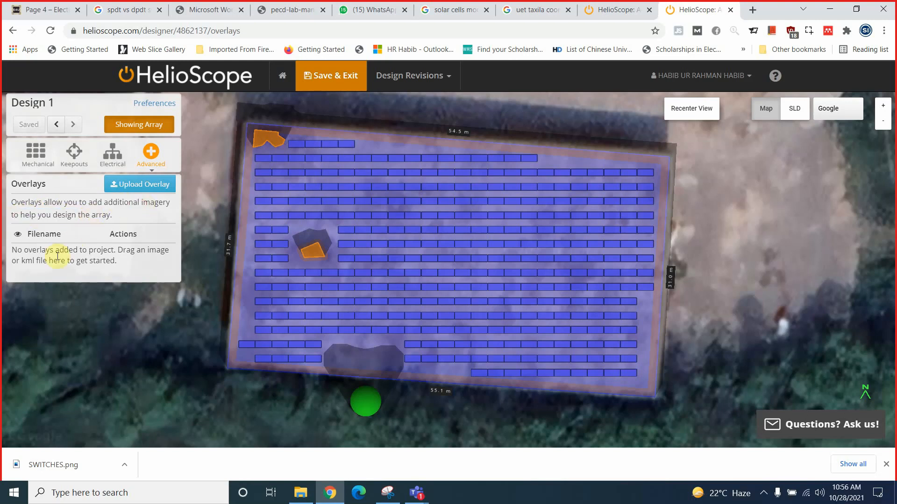
pyautogui.moveTo(24, 250); pyautogui.dragTo(106, 250)
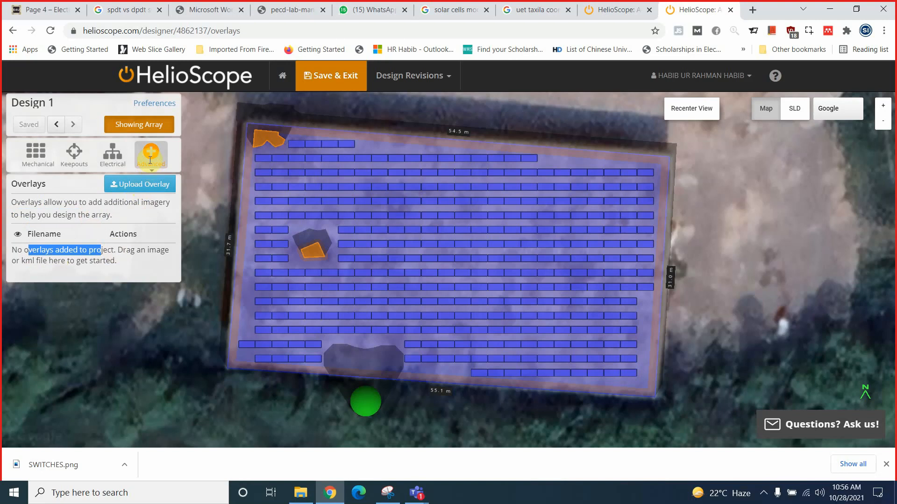
# Step: Open the module shading optimization settings and review the available weather datasets without changing the selected one
pyautogui.click(150, 158)
pyautogui.click(154, 171)
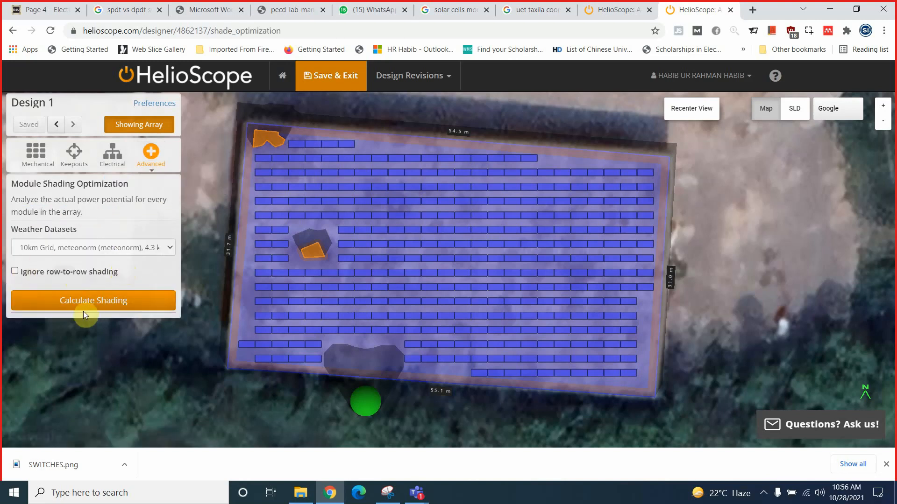
pyautogui.click(165, 251)
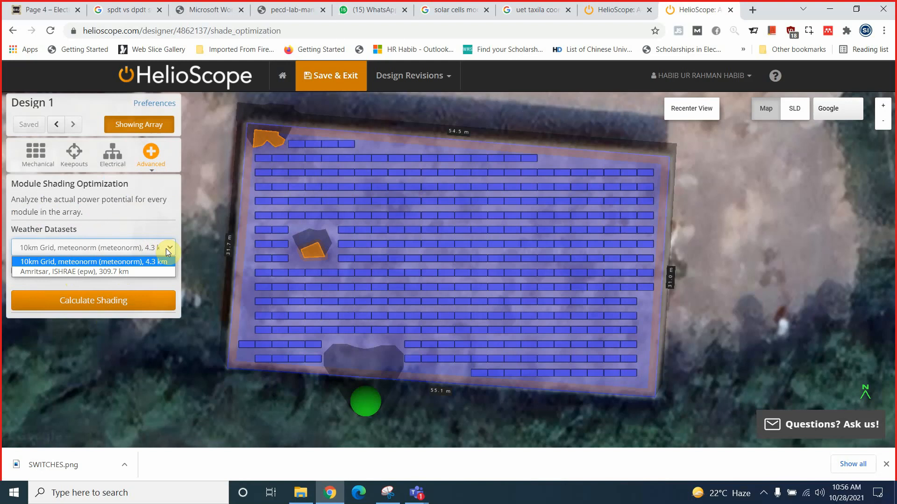
pyautogui.click(52, 230)
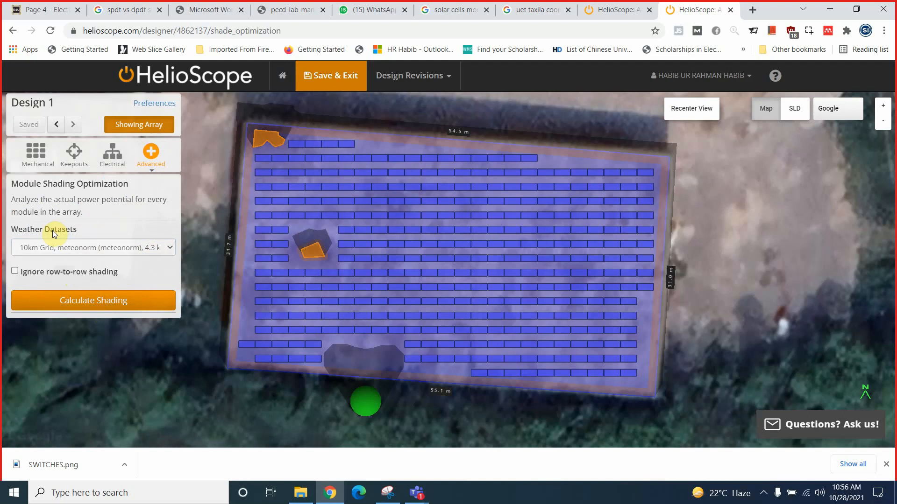
pyautogui.click(71, 249)
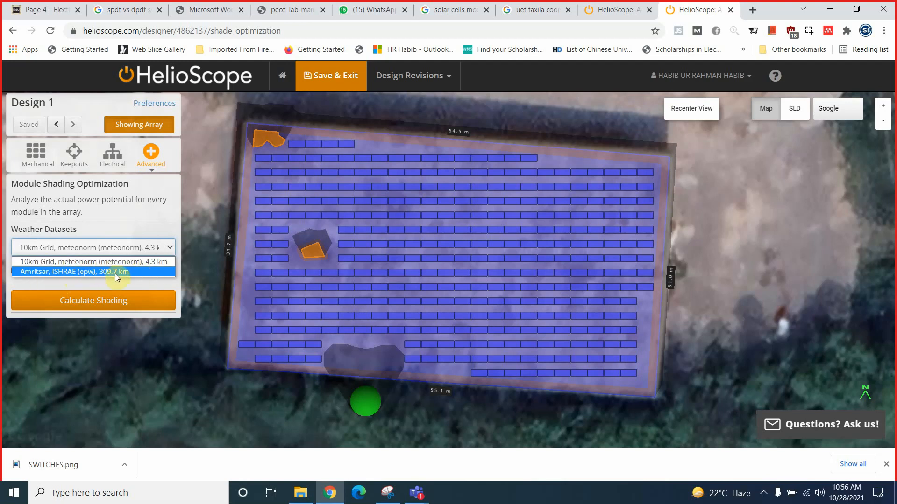
pyautogui.click(136, 240)
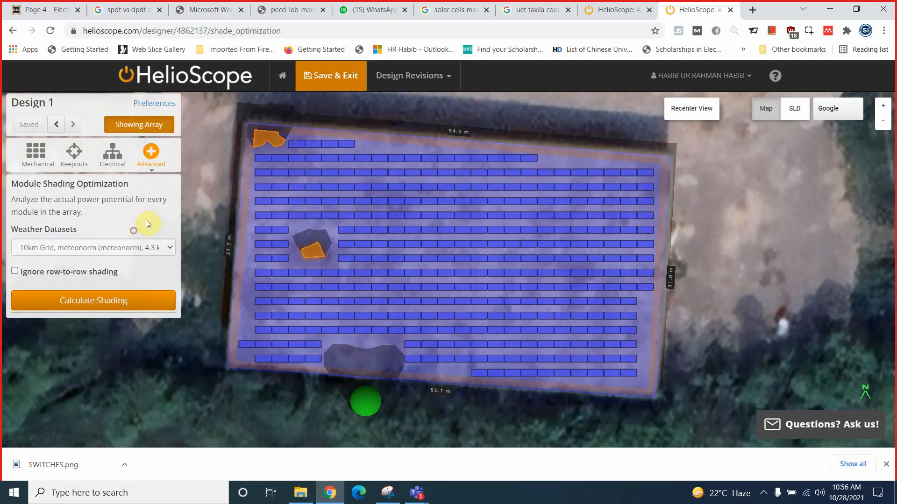
# Step: Save and exit the design, check the existing condition set's weather dataset, and start a new condition set for the project
pyautogui.click(319, 79)
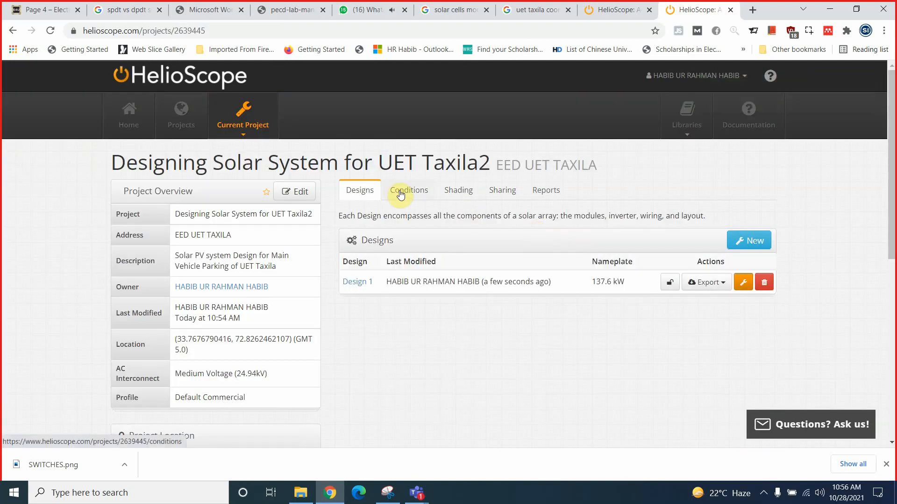
pyautogui.click(401, 194)
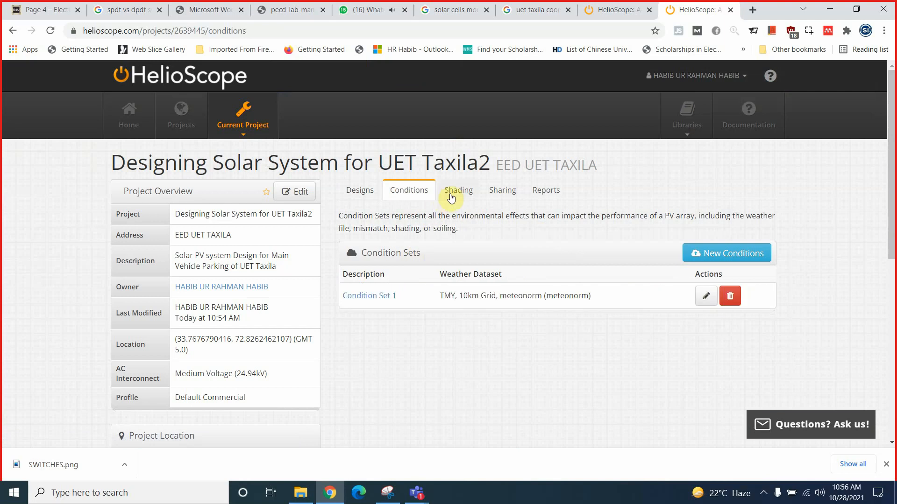
pyautogui.moveTo(478, 297); pyautogui.dragTo(574, 298)
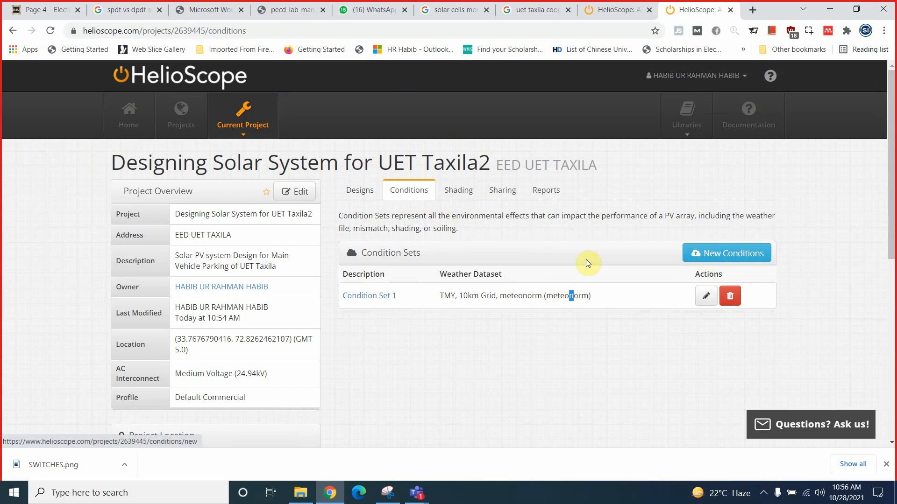
pyautogui.click(699, 251)
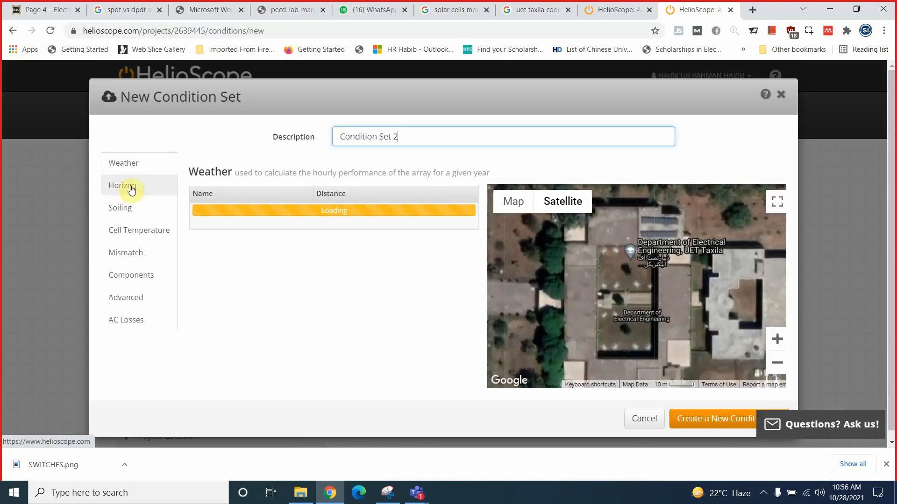
# Step: Open the new condition set's soiling losses and set November to 25%
pyautogui.click(139, 193)
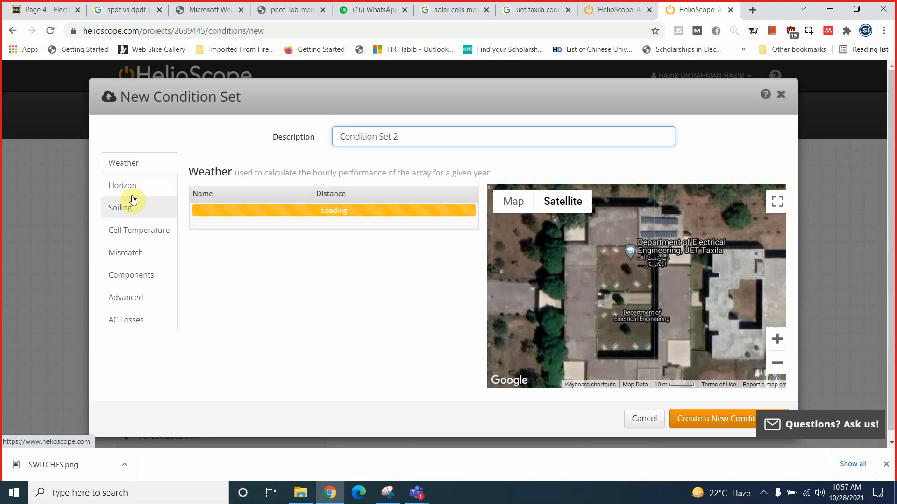
pyautogui.click(132, 214)
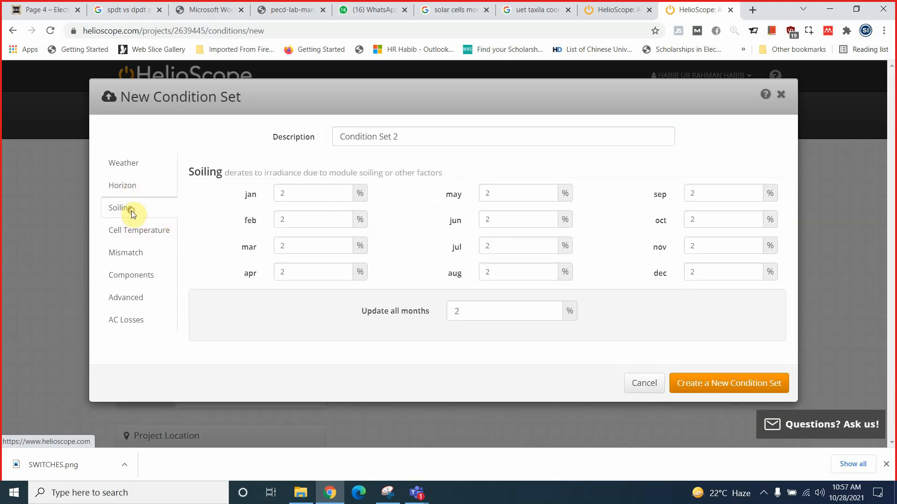
pyautogui.doubleClick(700, 249)
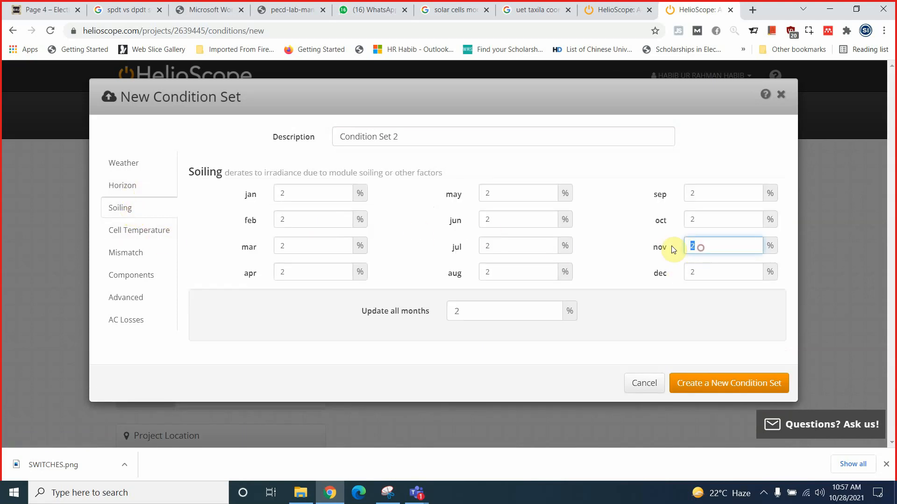
pyautogui.doubleClick(702, 247)
pyautogui.write('25')
pyautogui.moveTo(703, 247); pyautogui.dragTo(678, 251)
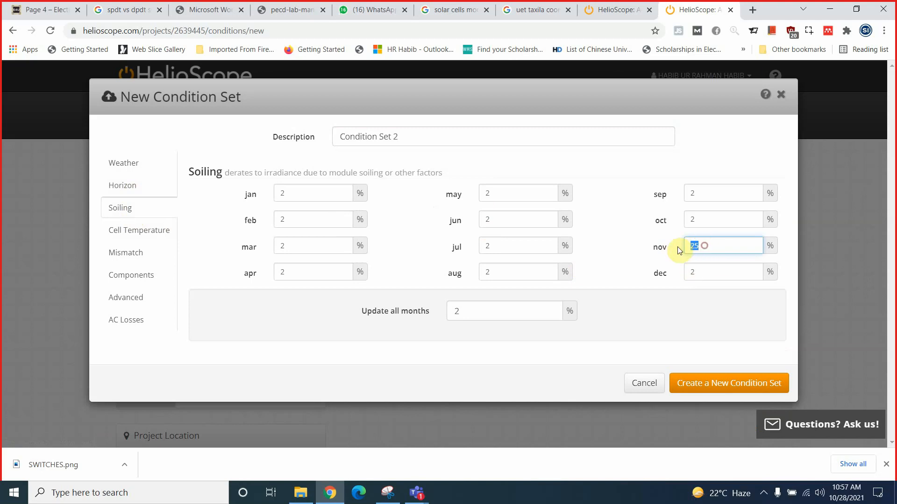
# Step: Extend the condition set's description to "Condition Set 2 with snow fall"
pyautogui.click(418, 135)
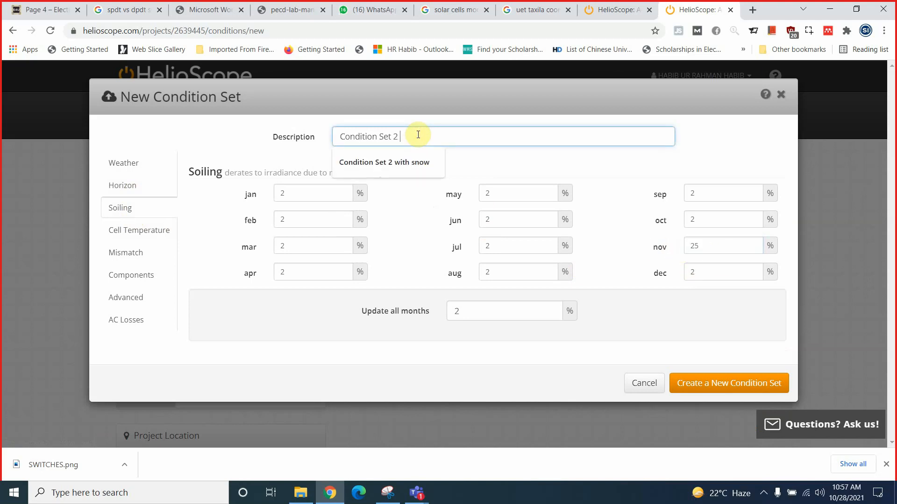
pyautogui.write('with snow')
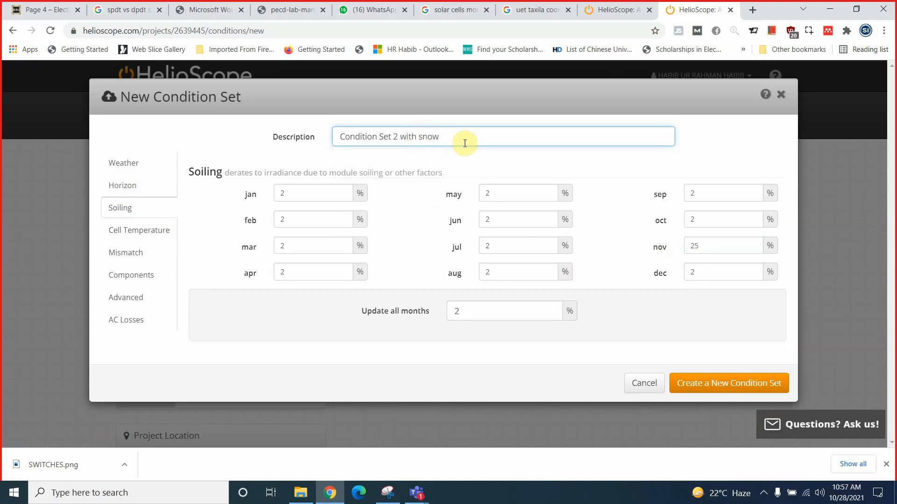
pyautogui.write(' fall')
# Step: Set the monthly soiling losses to 15% for December, 15% for February and 25% for March
pyautogui.doubleClick(704, 247)
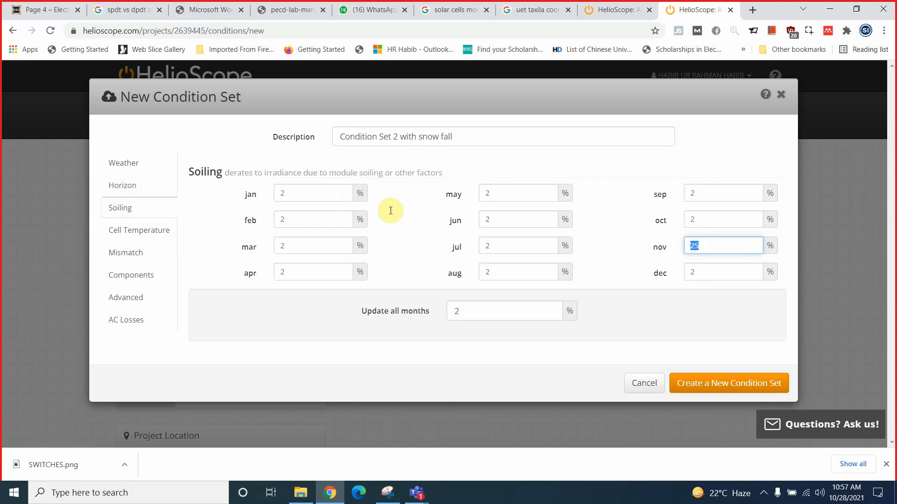
pyautogui.doubleClick(696, 279)
pyautogui.write('15')
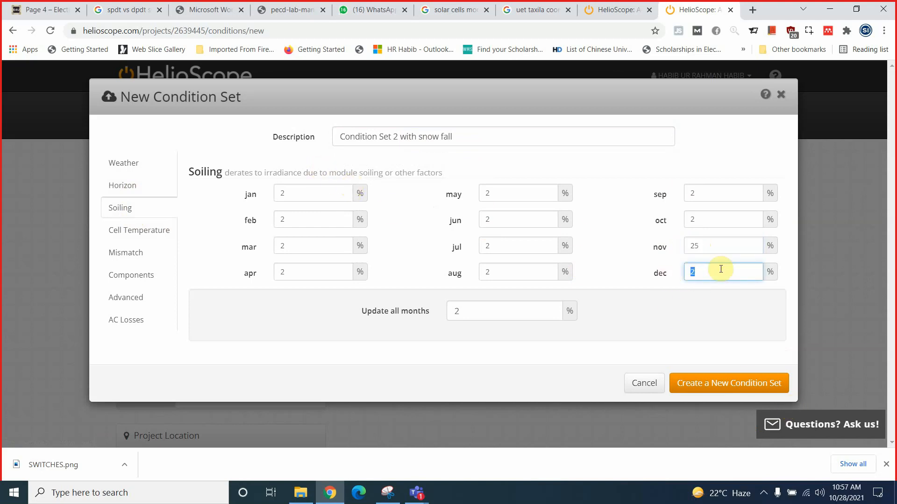
pyautogui.doubleClick(299, 219)
pyautogui.write('15')
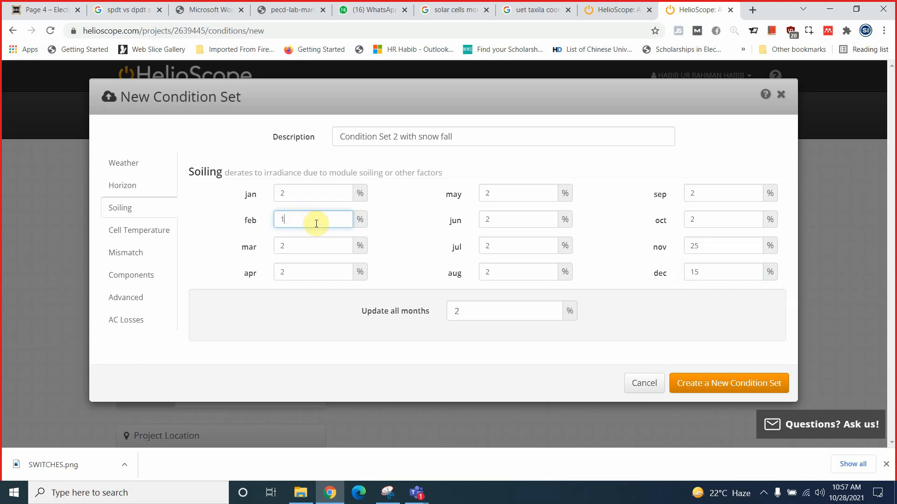
pyautogui.doubleClick(290, 243)
pyautogui.write('25')
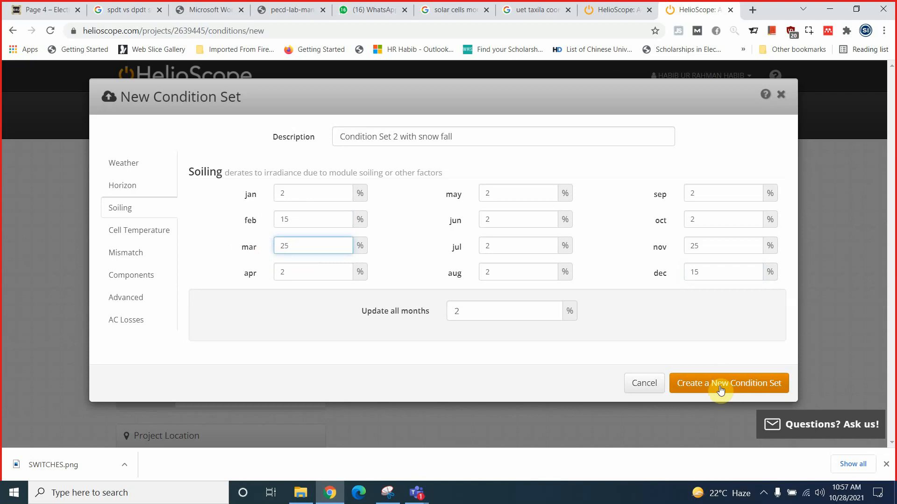
# Step: Review the cell temperature model options and the mismatch parameters, keeping the Sandia Model selected
pyautogui.click(141, 232)
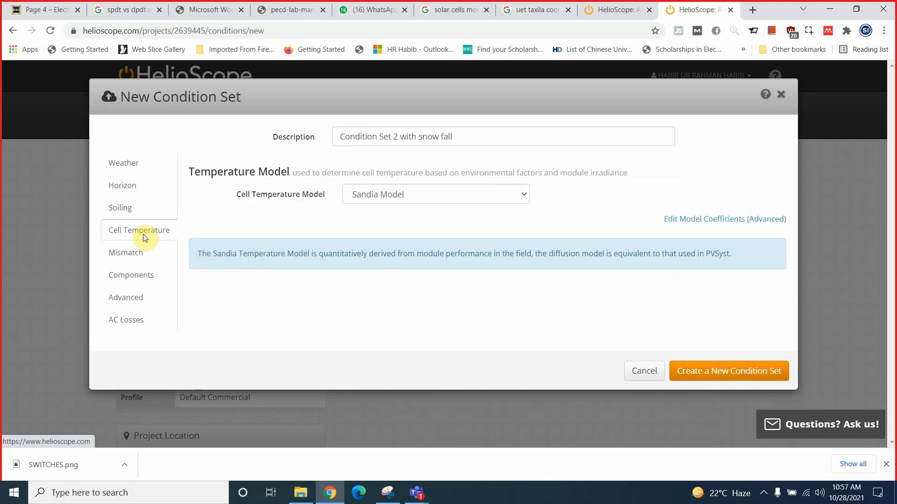
pyautogui.click(416, 193)
pyautogui.click(416, 192)
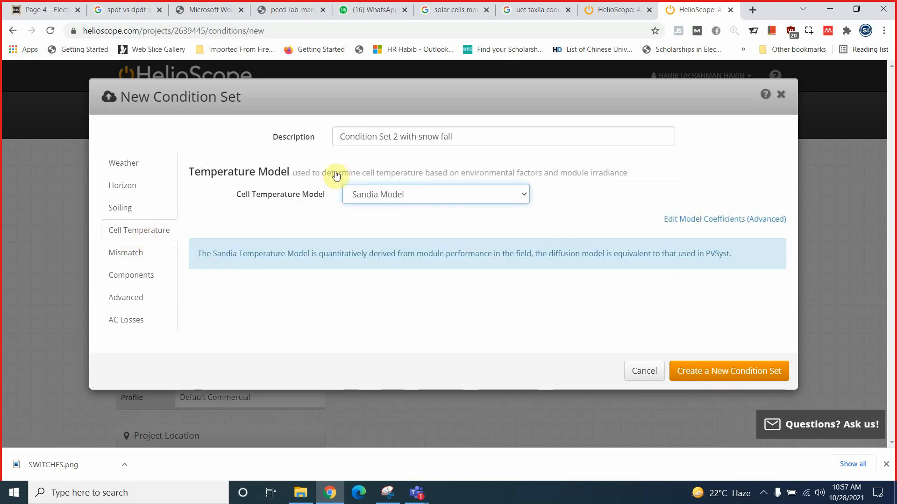
pyautogui.click(400, 187)
pyautogui.click(380, 210)
pyautogui.click(146, 250)
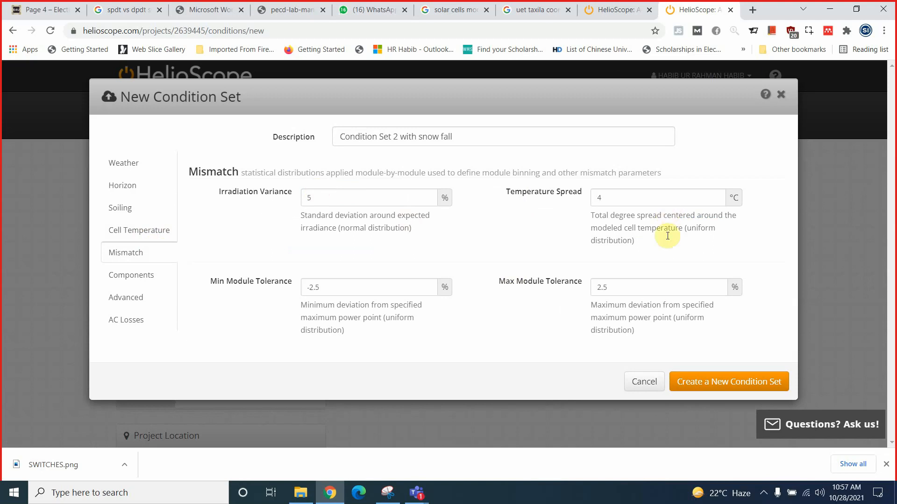
# Step: Review the characterization options for the modules and the inverter, keeping the spec sheet defaults
pyautogui.click(133, 277)
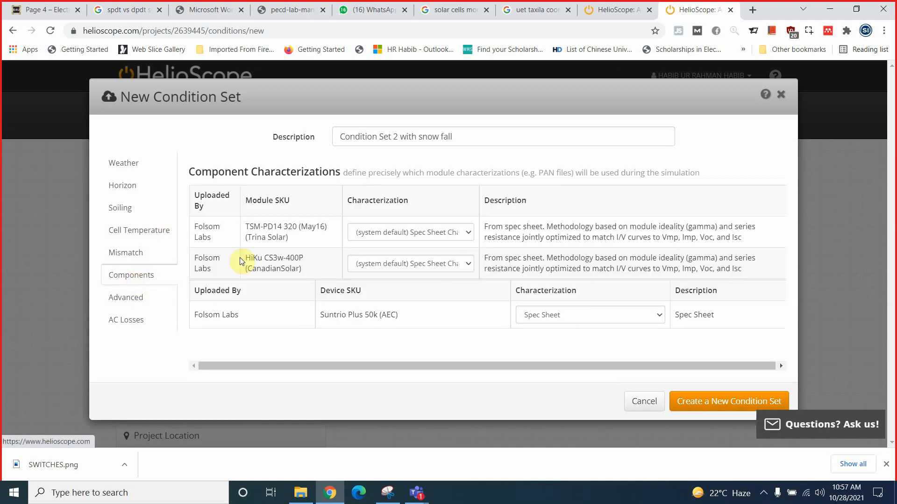
pyautogui.click(416, 236)
pyautogui.click(416, 237)
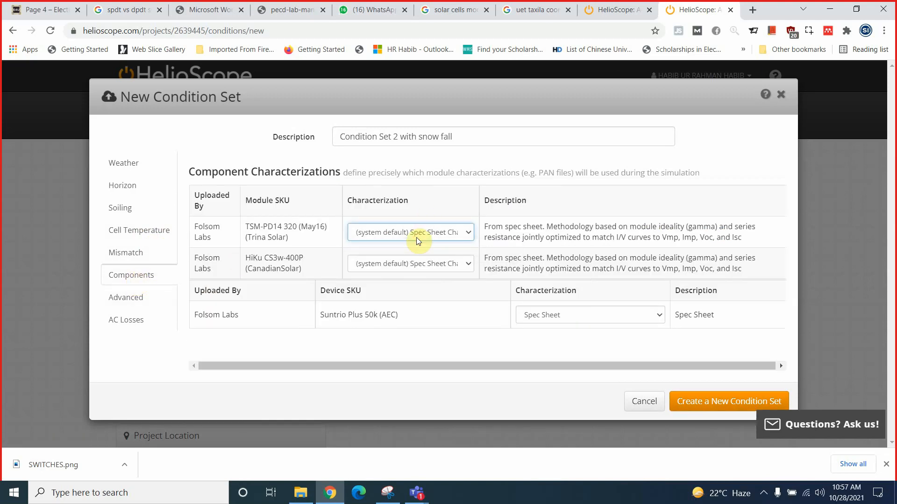
pyautogui.click(587, 317)
pyautogui.click(590, 320)
# Step: Review the advanced transposition model and solar angle source options without changing them
pyautogui.click(138, 296)
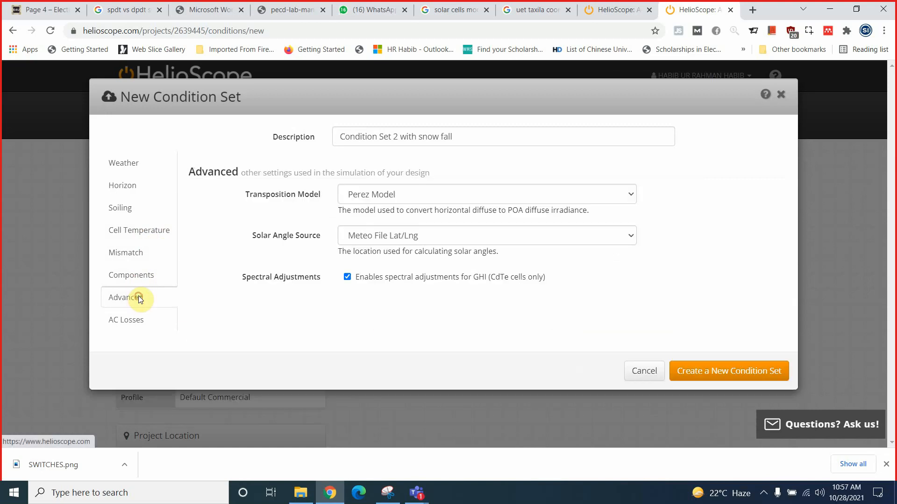
pyautogui.click(410, 201)
pyautogui.click(410, 201)
pyautogui.click(408, 237)
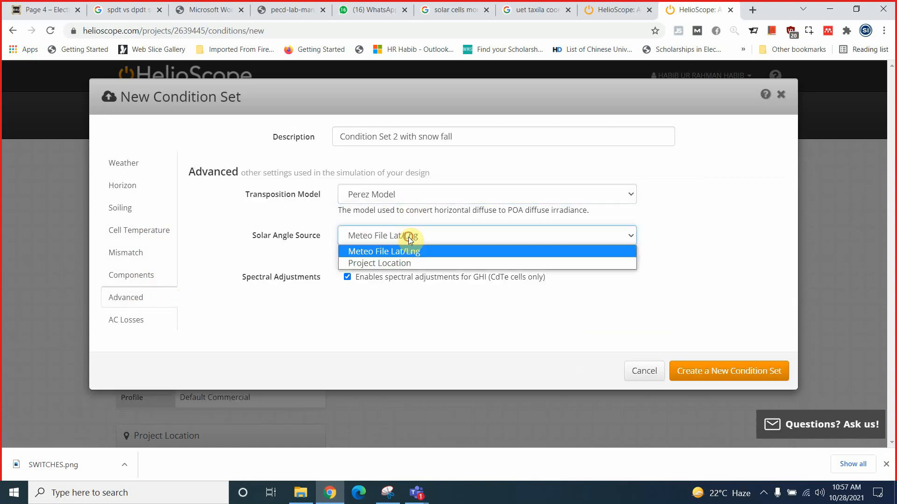
pyautogui.click(409, 236)
# Step: Check the AC system derate and the weather dataset, then create the new condition set
pyautogui.click(126, 320)
pyautogui.click(423, 209)
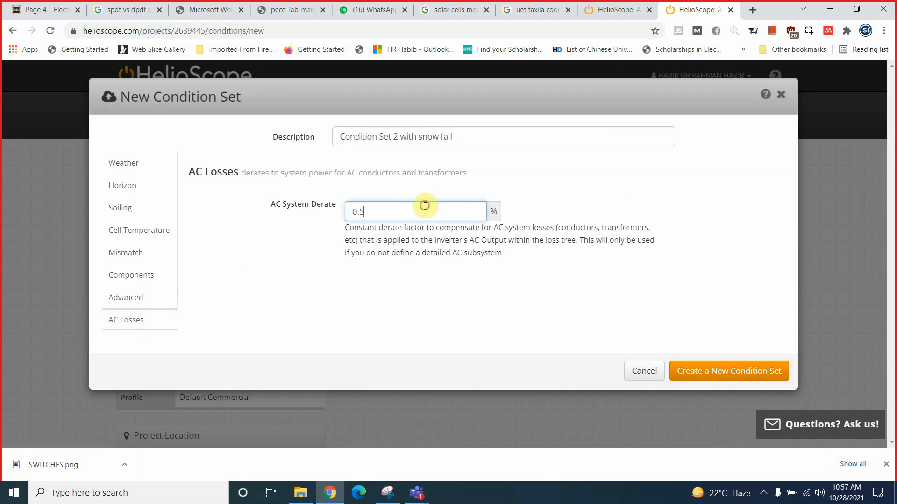
pyautogui.click(133, 166)
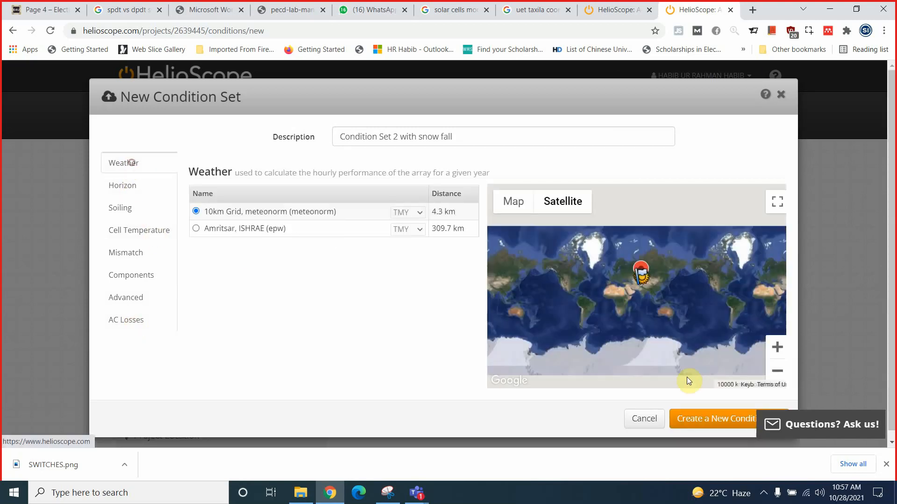
pyautogui.click(700, 425)
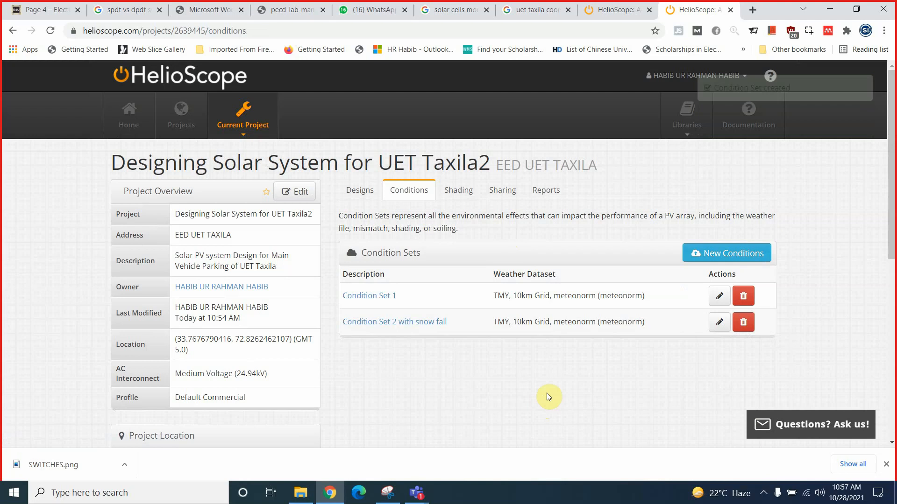
# Step: Look at the project's shading page, then reopen Design 1 in the designer and go to its module shading optimization
pyautogui.click(460, 196)
pyautogui.click(369, 193)
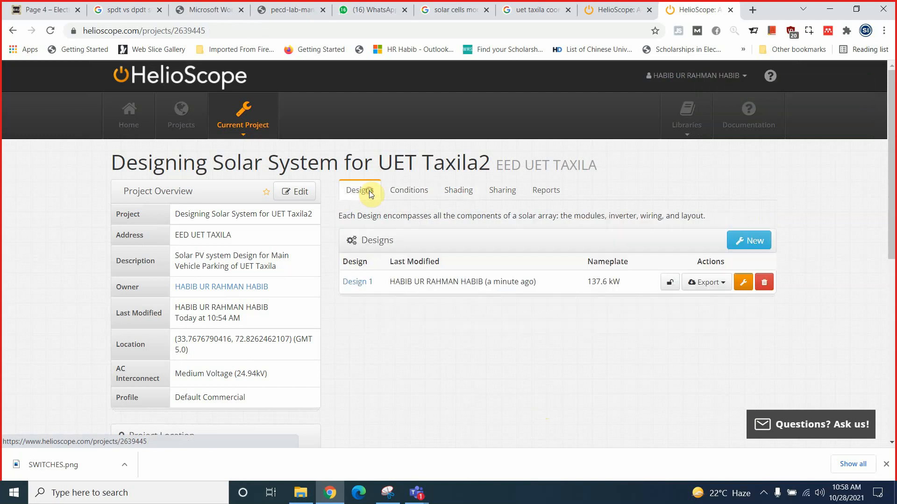
pyautogui.click(744, 283)
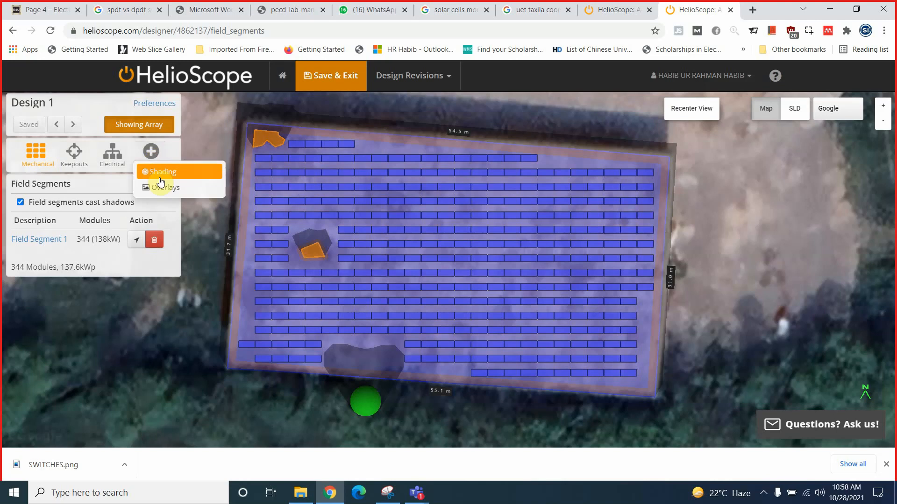
pyautogui.click(125, 253)
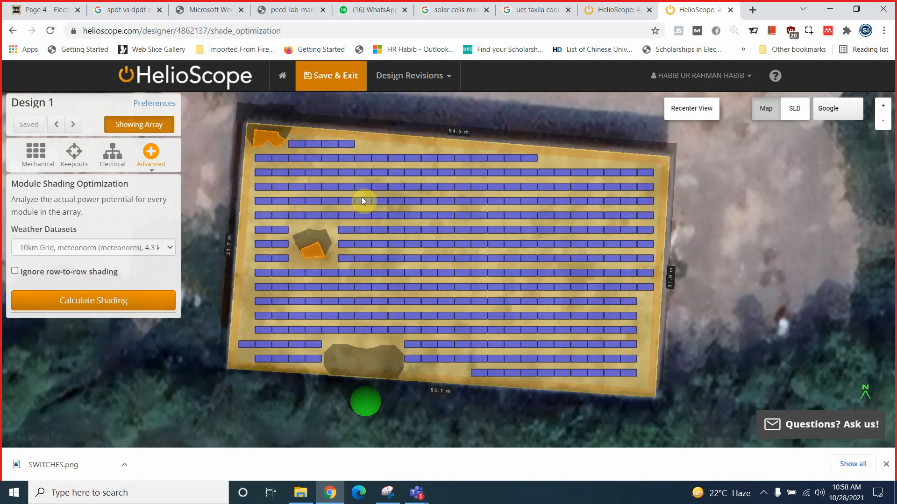
# Step: Calculate the module shading for the array with row-to-row shading included
pyautogui.click(16, 272)
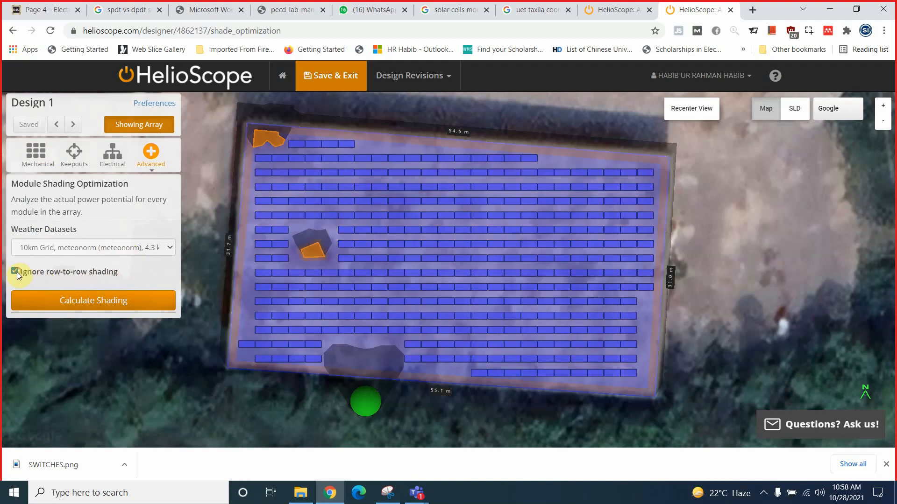
pyautogui.click(15, 272)
pyautogui.click(92, 302)
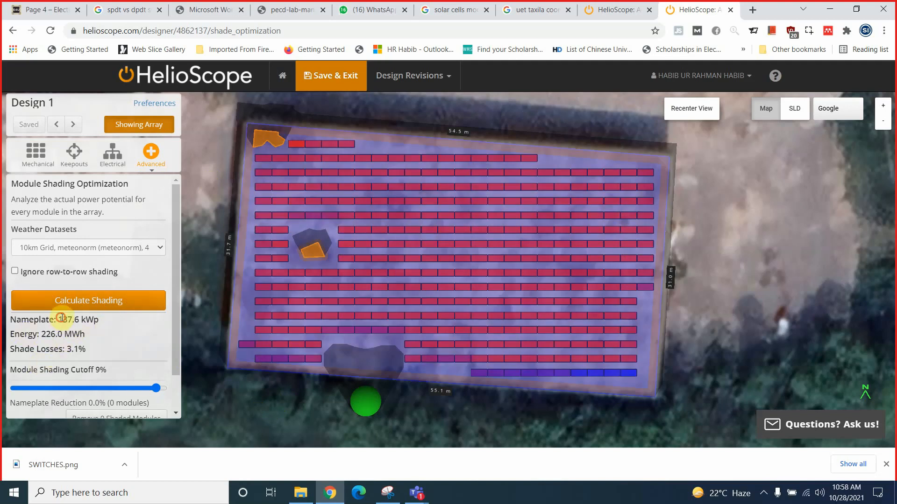
# Step: Read the calculated nameplate and shade losses and look through the remaining shading results
pyautogui.moveTo(63, 319); pyautogui.dragTo(86, 322)
pyautogui.click(56, 346)
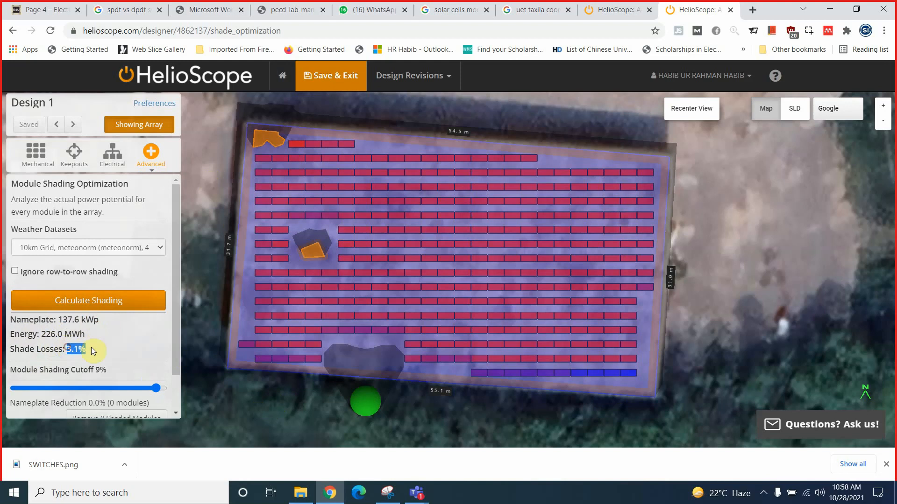
pyautogui.scroll(-1, 175, 331)
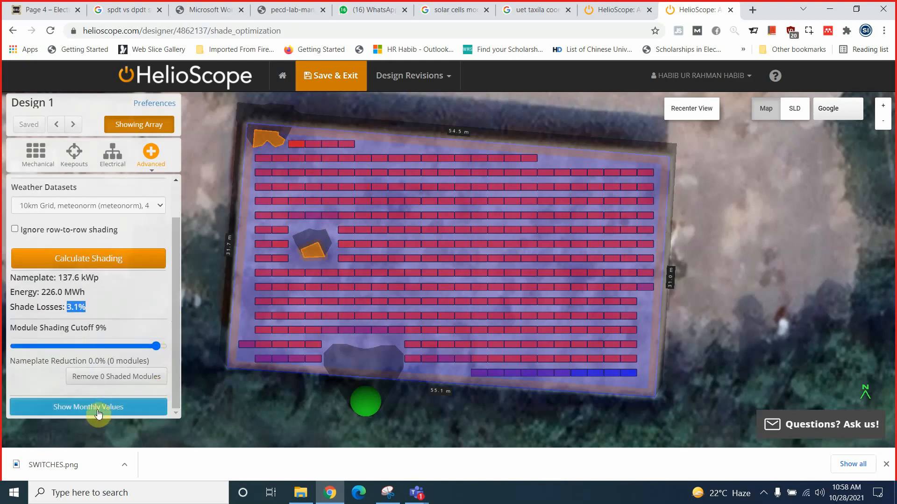
# Step: Try a module shading cutoff of 8.3%, then raise it to 8.9%
pyautogui.click(156, 347)
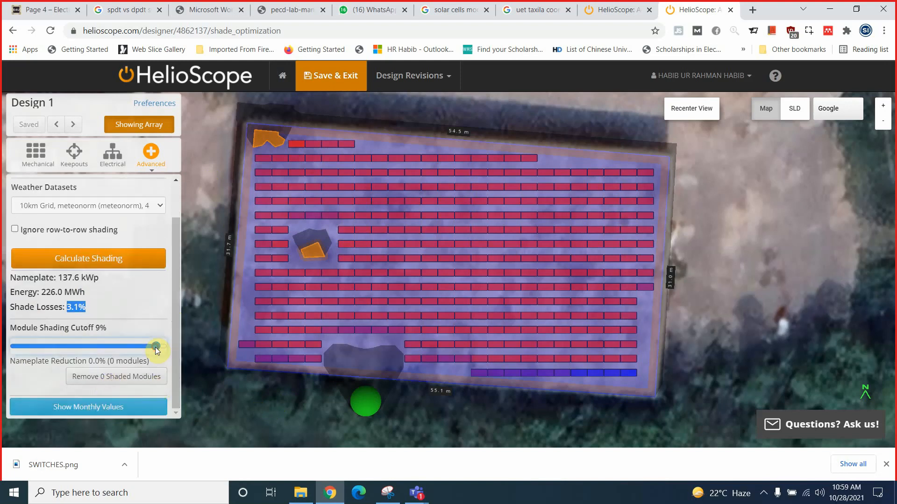
pyautogui.doubleClick(102, 327)
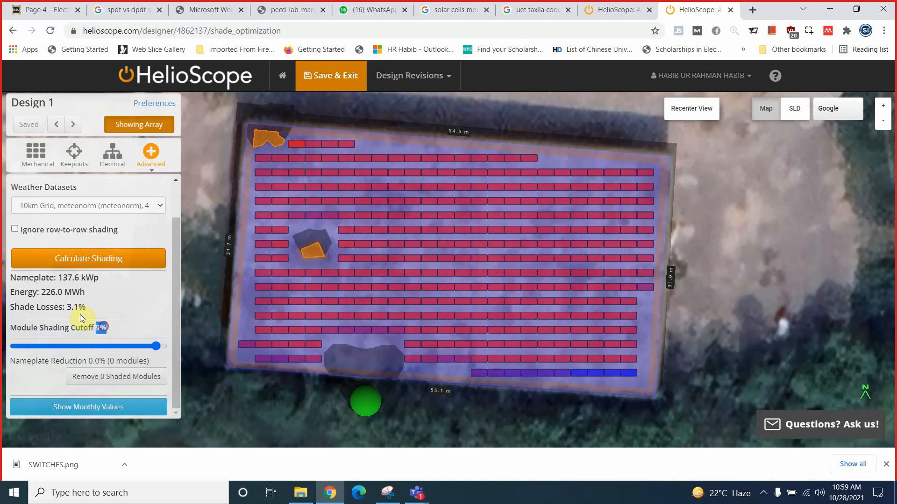
pyautogui.moveTo(158, 346); pyautogui.dragTo(147, 346)
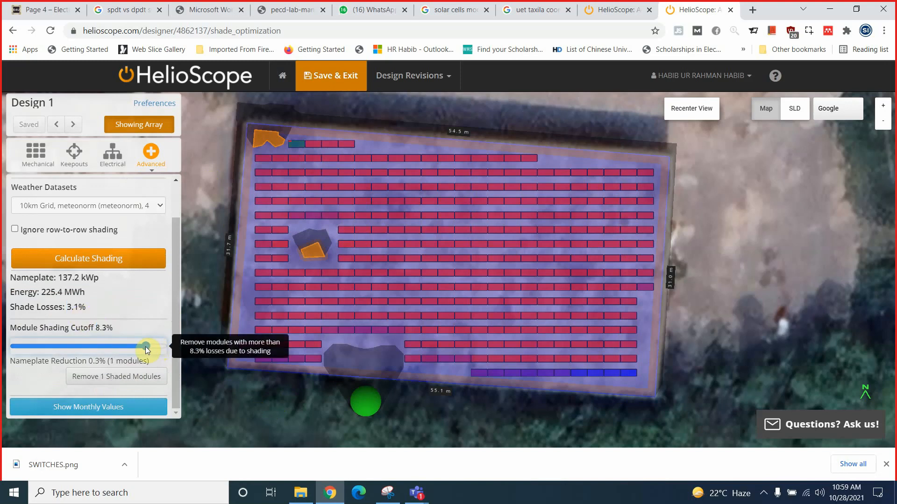
pyautogui.moveTo(145, 348); pyautogui.dragTo(154, 346)
# Step: Examine the array's nameplate power, annual energy and shade losses in the shading results
pyautogui.click(43, 292)
pyautogui.moveTo(43, 292); pyautogui.dragTo(91, 278)
pyautogui.click(66, 276)
pyautogui.click(43, 292)
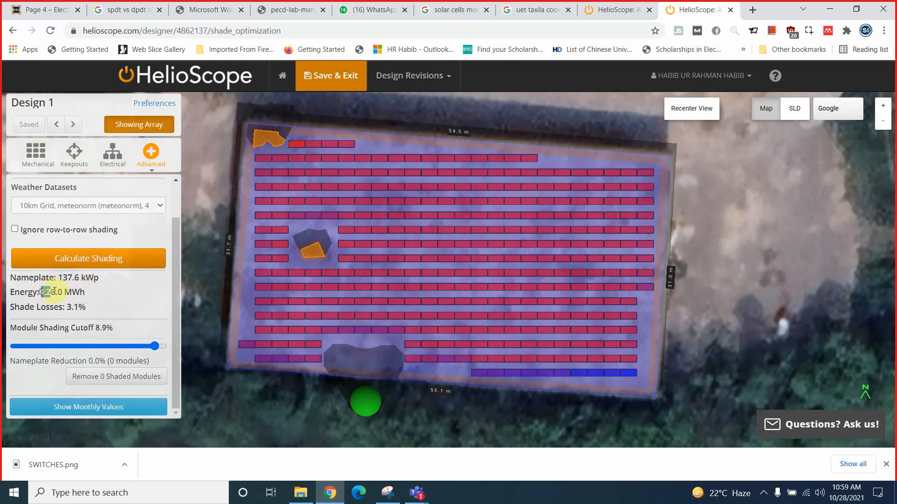
pyautogui.moveTo(42, 292); pyautogui.dragTo(73, 292)
pyautogui.click(56, 292)
pyautogui.click(48, 292)
pyautogui.moveTo(42, 293); pyautogui.dragTo(64, 292)
pyautogui.click(59, 293)
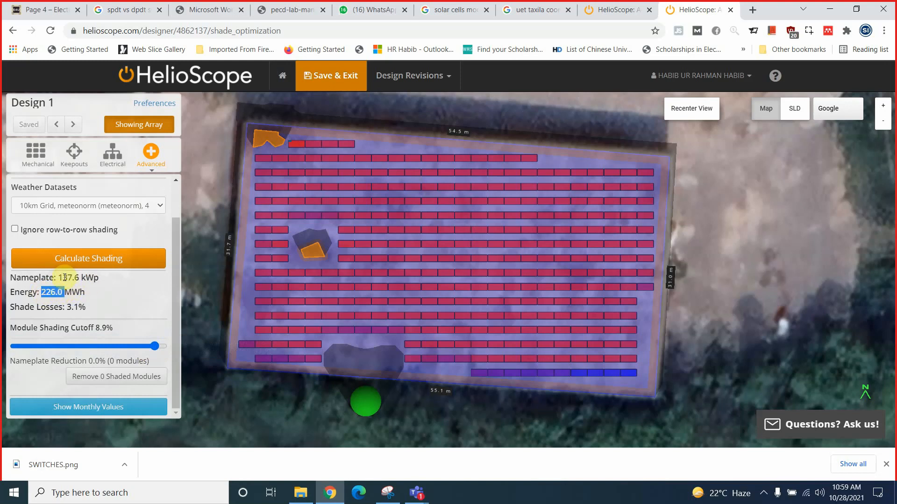
pyautogui.moveTo(59, 277); pyautogui.dragTo(75, 276)
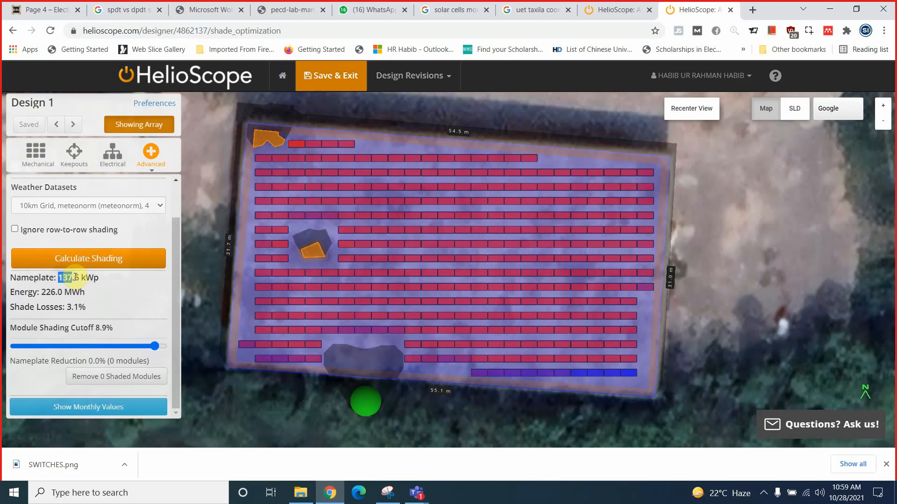
pyautogui.moveTo(67, 307); pyautogui.dragTo(78, 308)
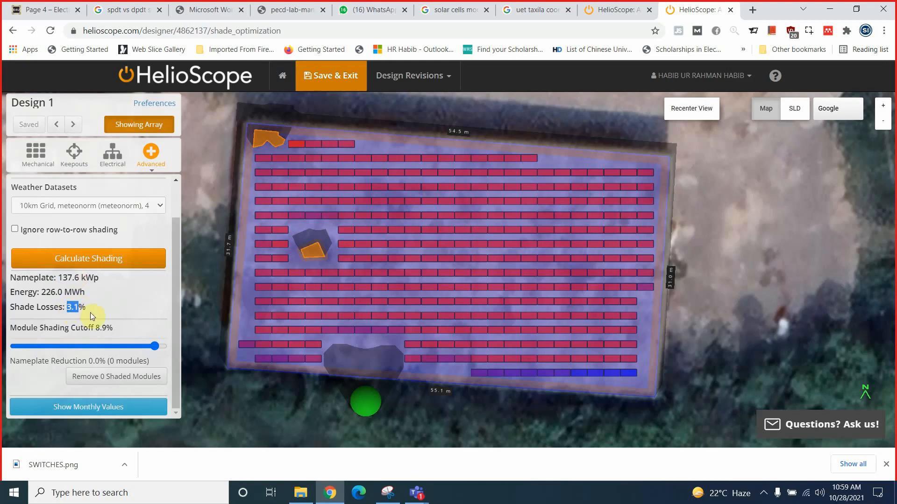
# Step: Lower the module shading cutoff to 7.8%
pyautogui.moveTo(154, 346)
pyautogui.mouseDown()
pyautogui.moveTo(110, 346)
pyautogui.moveTo(161, 350)
pyautogui.moveTo(139, 351)
pyautogui.mouseUp()
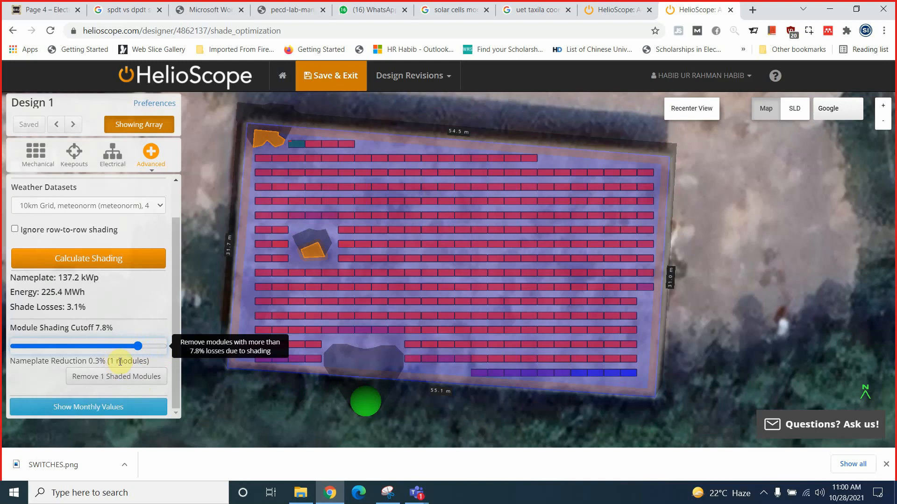
# Step: Try removing the shaded module beside the corner keepout, then restore that module
pyautogui.moveTo(111, 361)
pyautogui.mouseDown()
pyautogui.moveTo(143, 361)
pyautogui.moveTo(153, 349)
pyautogui.moveTo(147, 361)
pyautogui.moveTo(139, 345)
pyautogui.moveTo(114, 362)
pyautogui.moveTo(141, 362)
pyautogui.mouseUp()
pyautogui.click(143, 357)
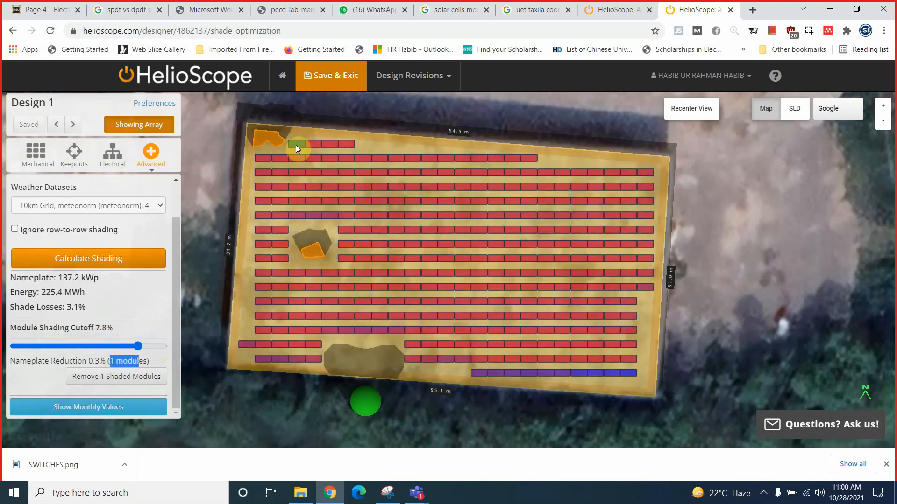
pyautogui.scroll(4, 296, 145)
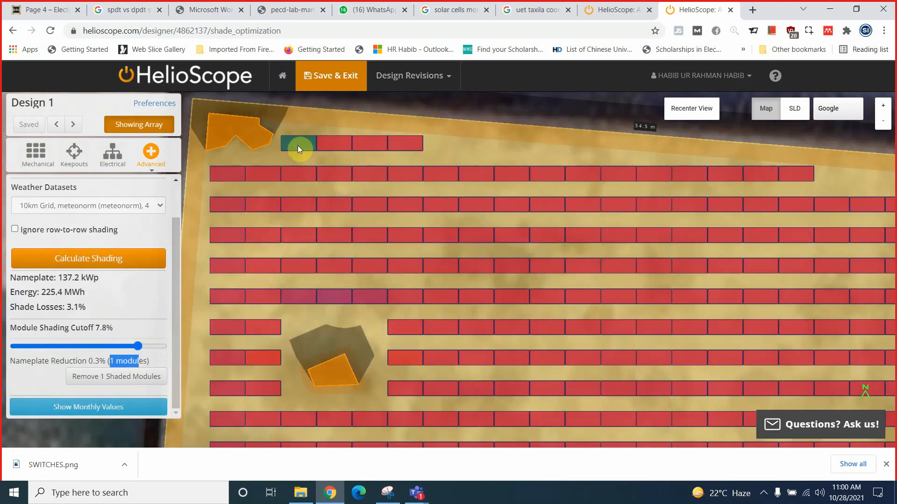
pyautogui.click(295, 144)
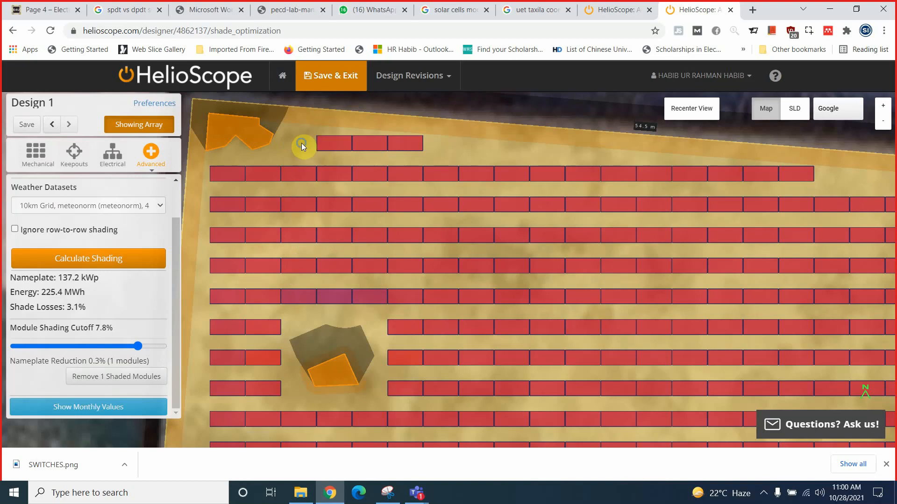
pyautogui.rightClick(301, 145)
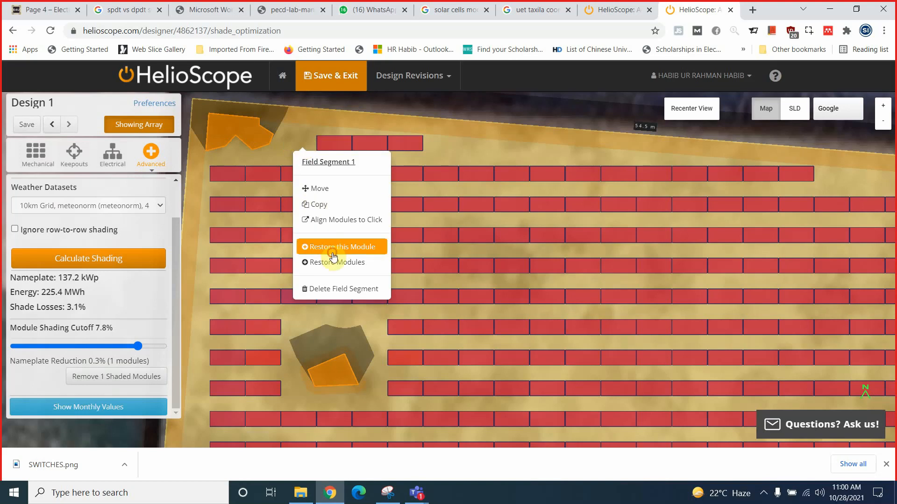
pyautogui.click(334, 247)
# Step: Remove the same module beside the corner keepout again and restore the field segment's removed modules
pyautogui.rightClick(294, 146)
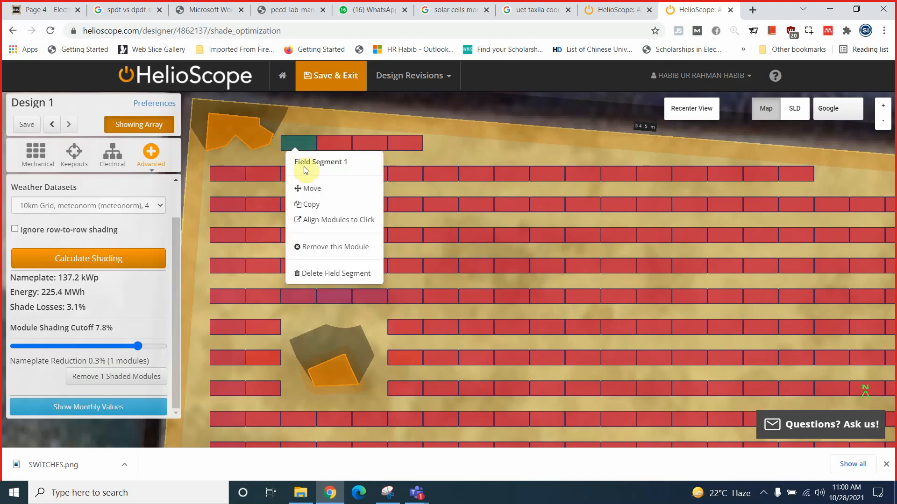
pyautogui.click(328, 247)
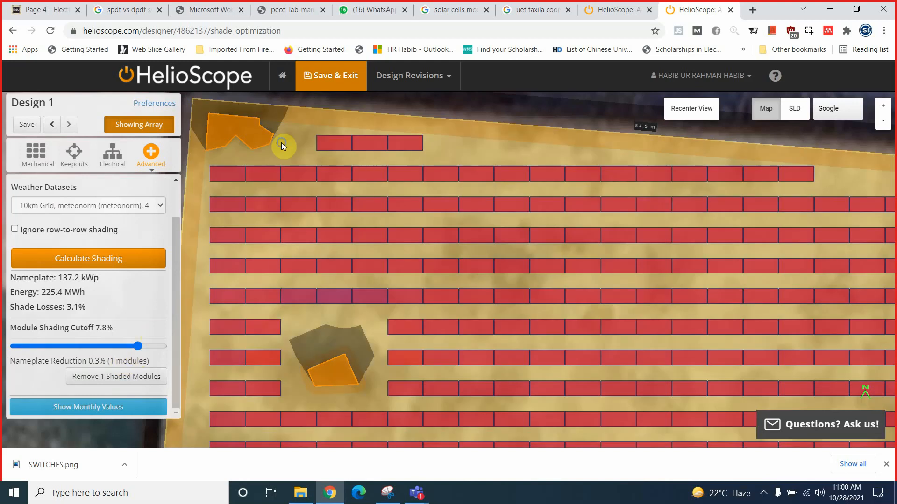
pyautogui.rightClick(282, 145)
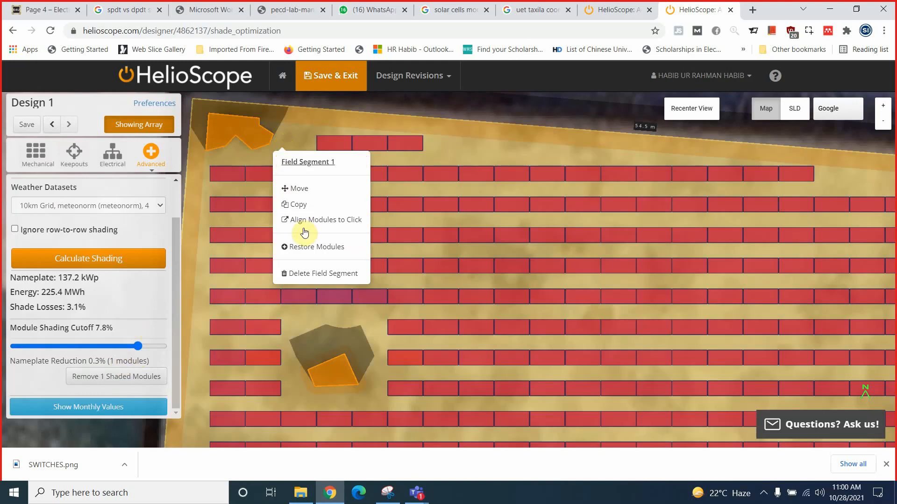
pyautogui.click(312, 250)
# Step: Align Field Segment 1's modules to a point on the shaded module near the corner keepout and recalculate the shading
pyautogui.rightClick(299, 146)
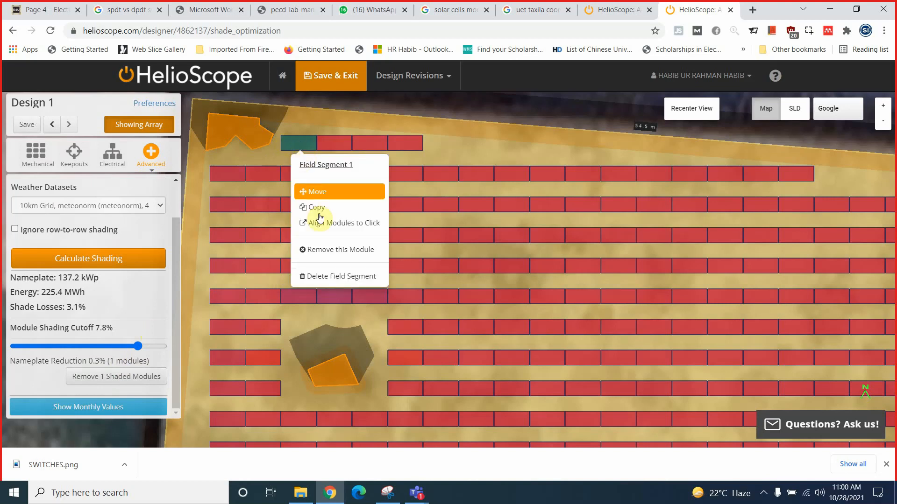
pyautogui.click(326, 228)
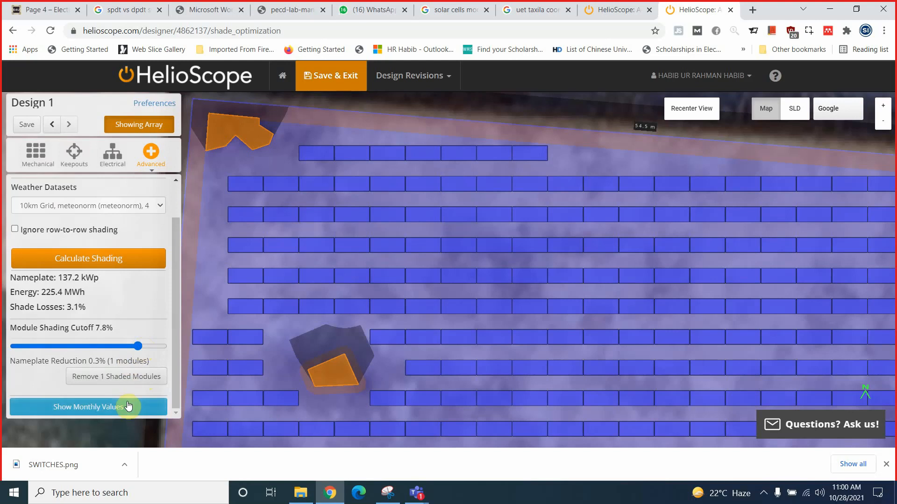
pyautogui.click(114, 259)
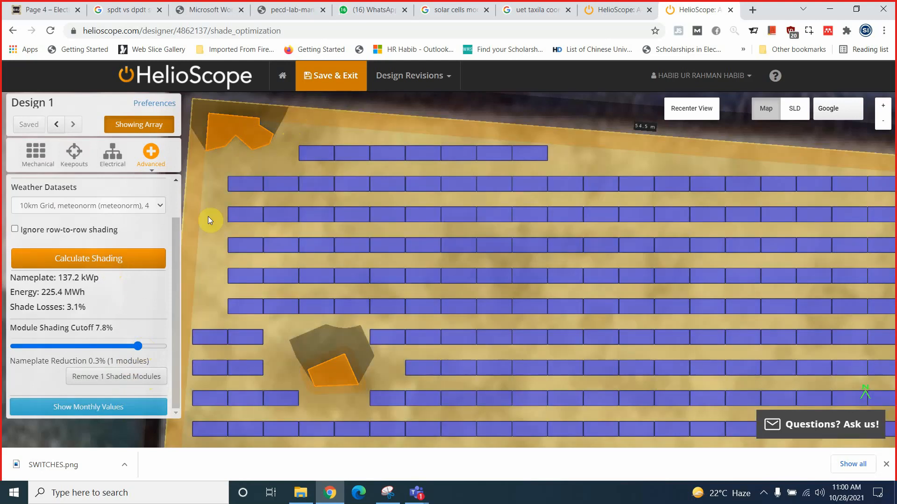
pyautogui.scroll(-5, 363, 170)
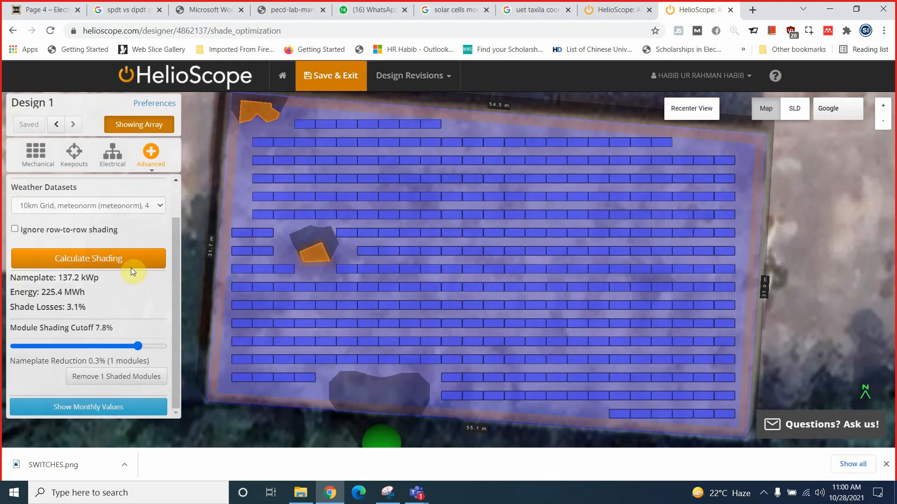
pyautogui.click(130, 267)
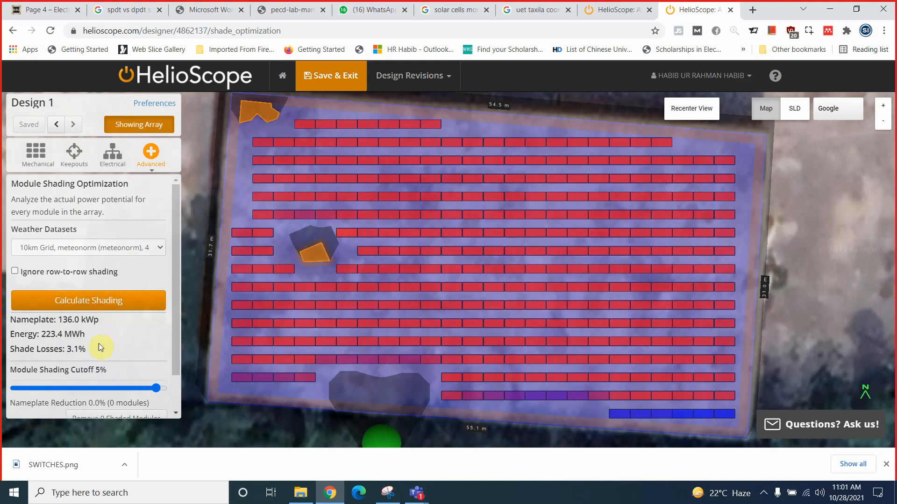
# Step: Set the module shading cutoff to 4.1% and remove the flagged module beside the keepout inside the array
pyautogui.moveTo(155, 391); pyautogui.dragTo(134, 394)
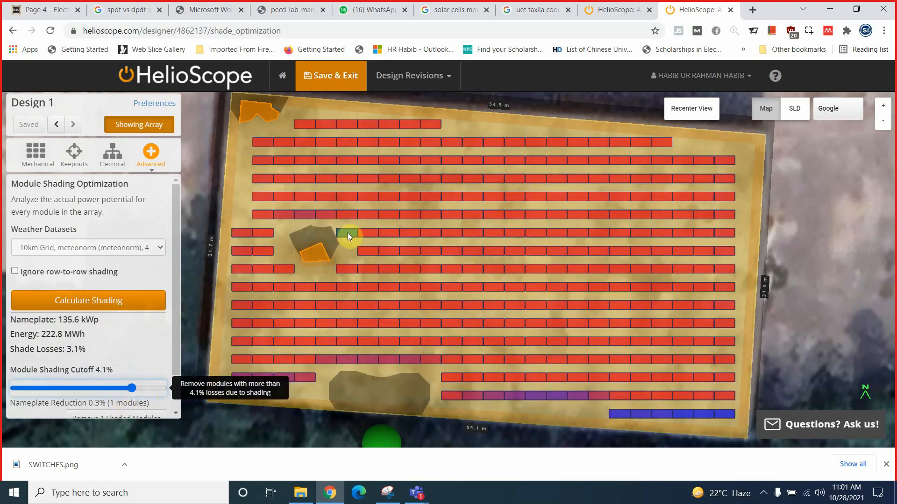
pyautogui.click(347, 233)
pyautogui.scroll(1, 345, 226)
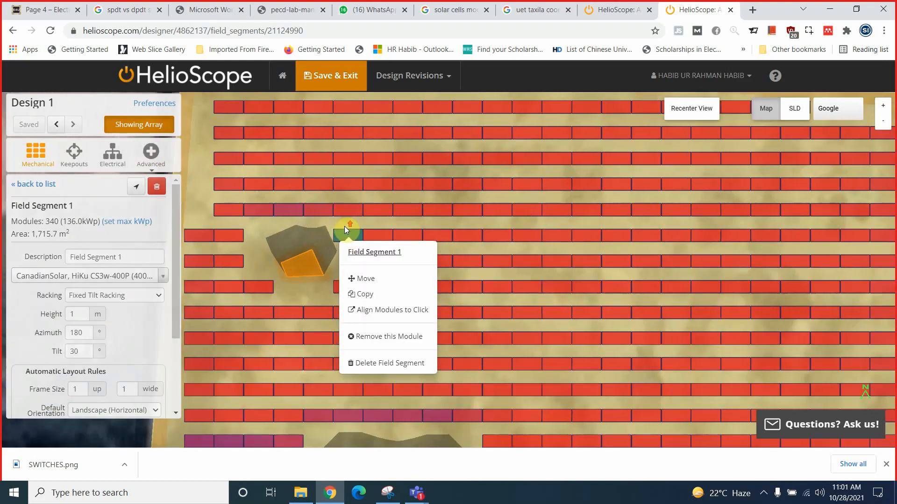
pyautogui.click(374, 337)
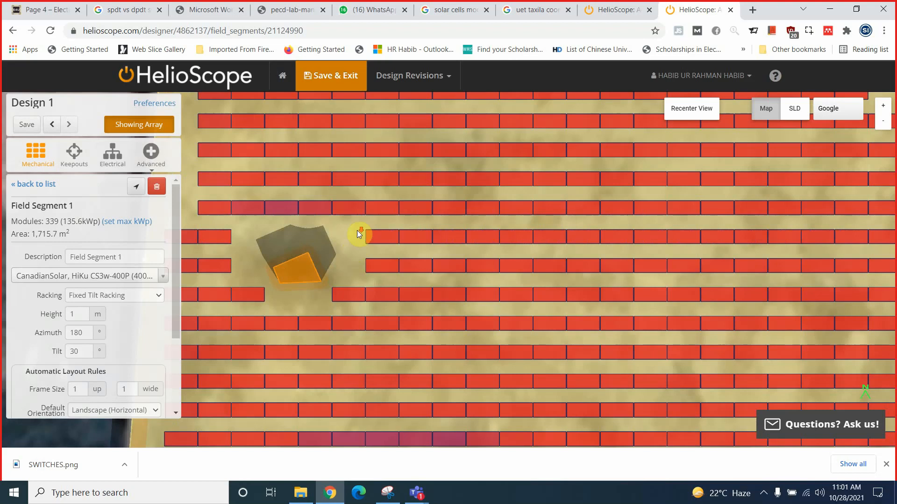
pyautogui.scroll(-2, 357, 230)
pyautogui.scroll(-1, 357, 230)
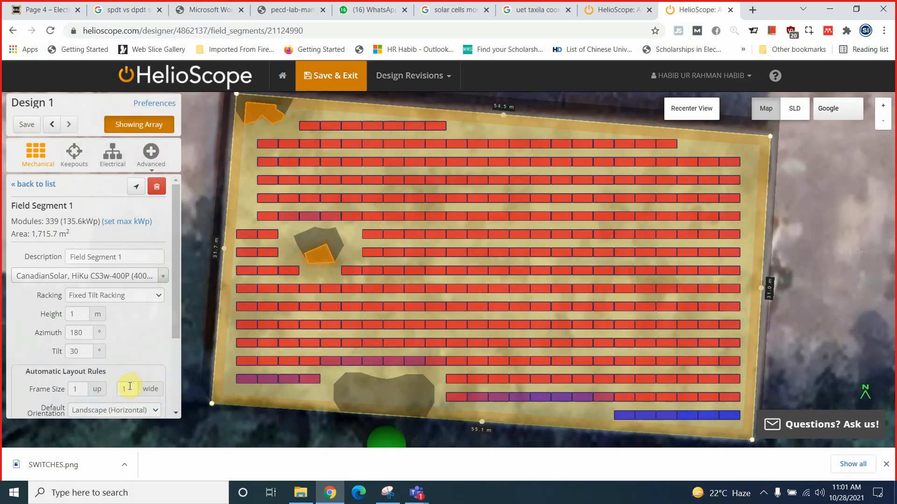
# Step: Look through the field segment's layout settings, then return to the shading analysis and recalculate the shading
pyautogui.scroll(-1, 143, 322)
pyautogui.scroll(-3, 144, 323)
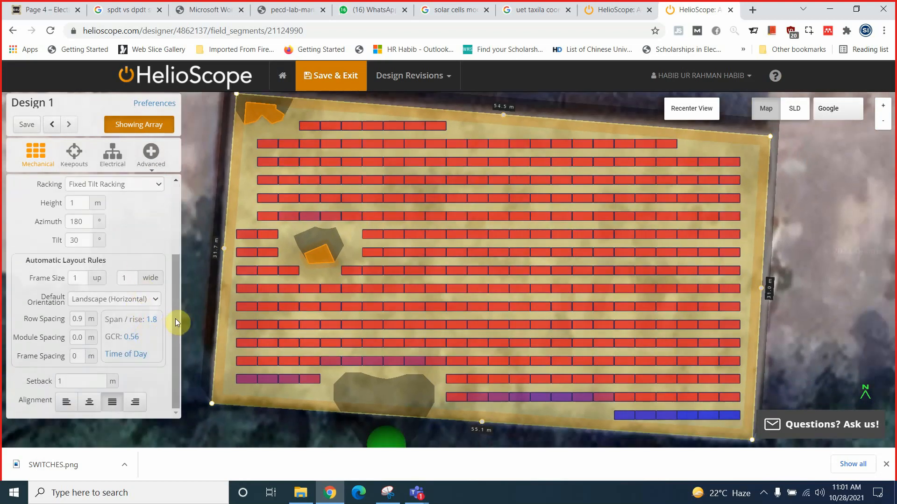
pyautogui.moveTo(175, 318); pyautogui.dragTo(169, 229)
pyautogui.click(152, 151)
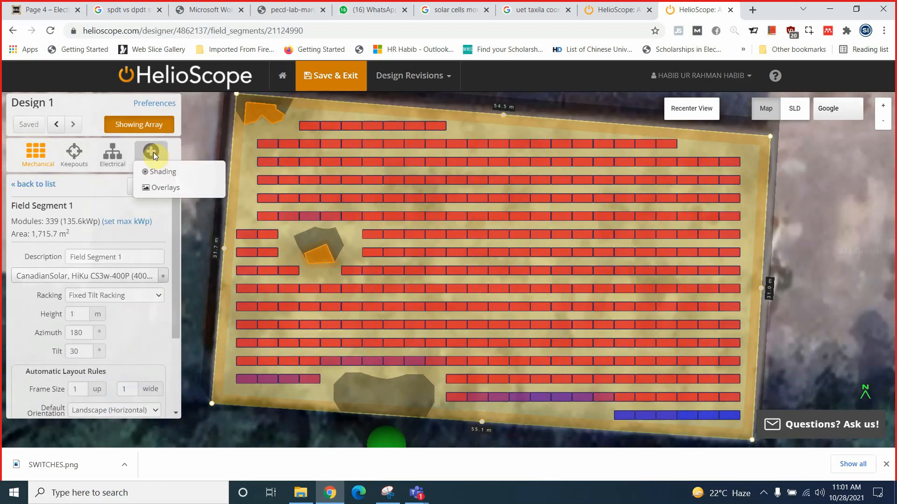
pyautogui.click(170, 182)
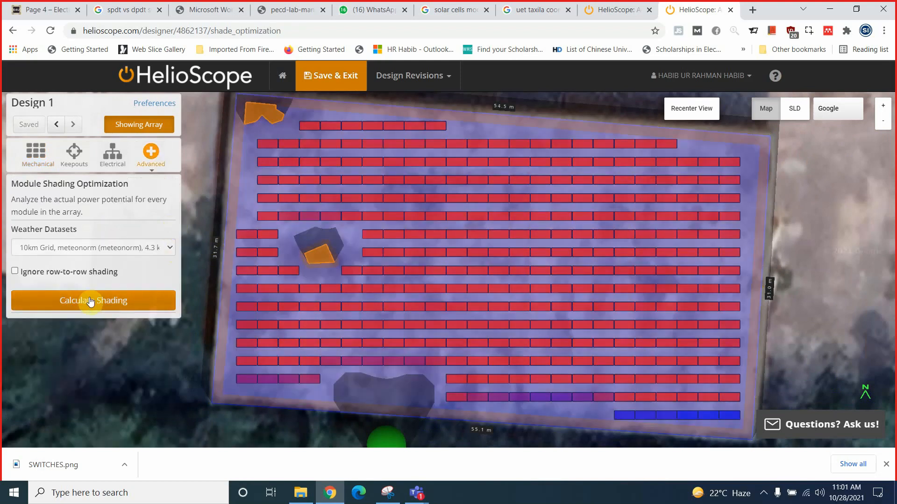
pyautogui.click(96, 303)
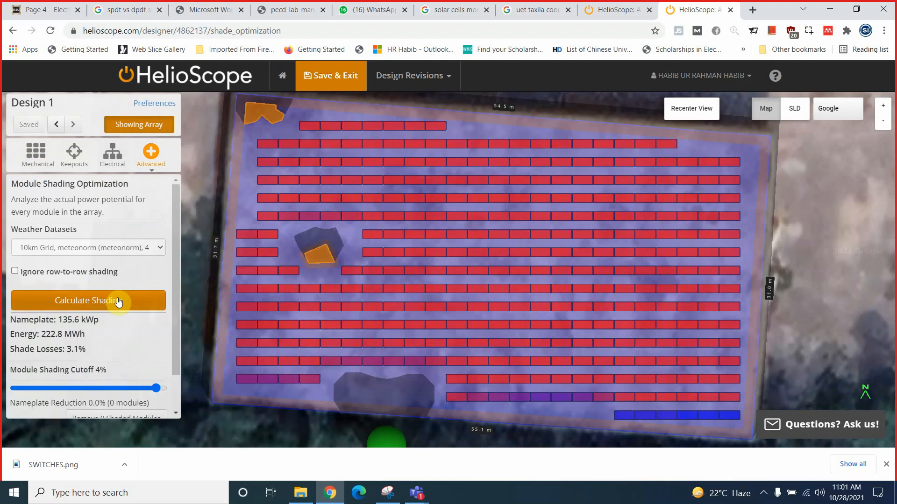
# Step: Ignore row-to-row shading and recalculate the module shading
pyautogui.click(15, 272)
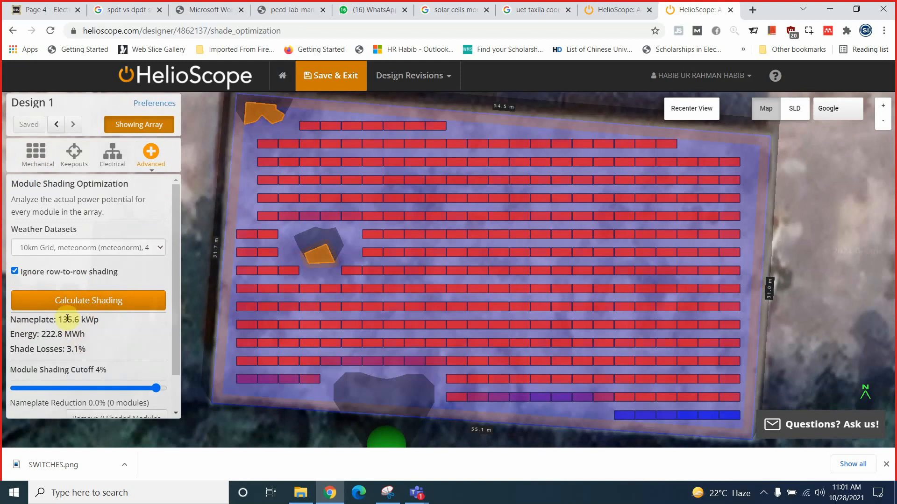
pyautogui.moveTo(42, 334); pyautogui.dragTo(89, 351)
pyautogui.click(109, 304)
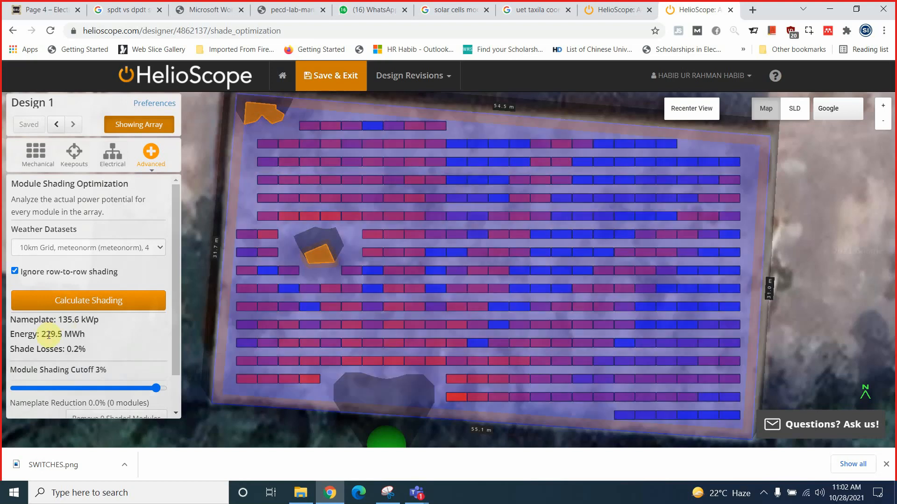
# Step: Examine the nameplate power and the monthly POA, shaded POA and percentage values in the shading results
pyautogui.moveTo(56, 319); pyautogui.dragTo(82, 320)
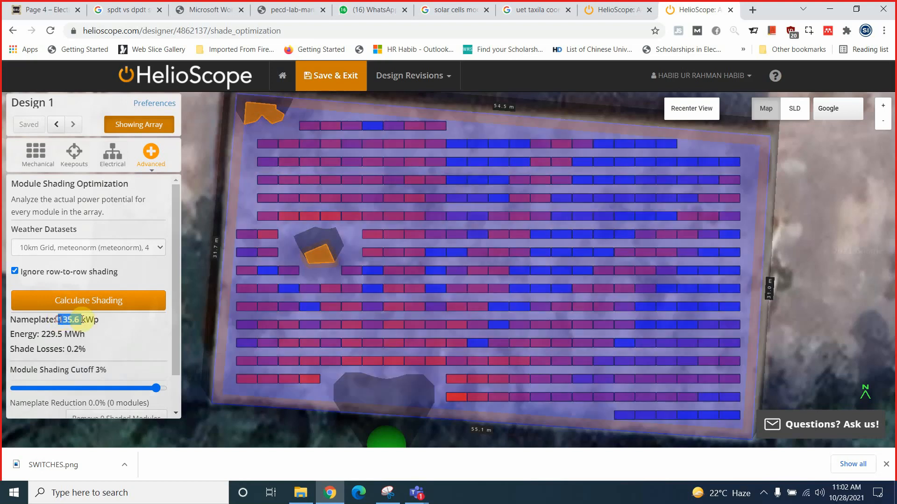
pyautogui.moveTo(176, 300); pyautogui.dragTo(173, 340)
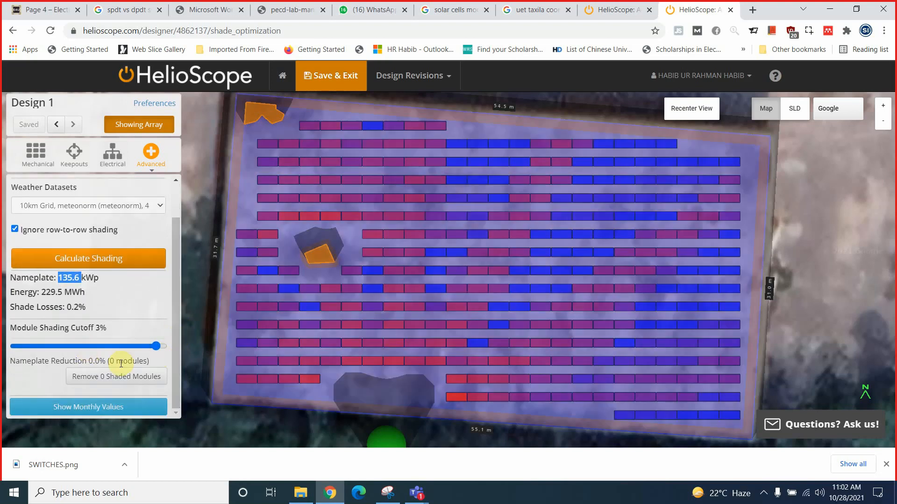
pyautogui.click(118, 407)
pyautogui.moveTo(174, 273); pyautogui.dragTo(176, 370)
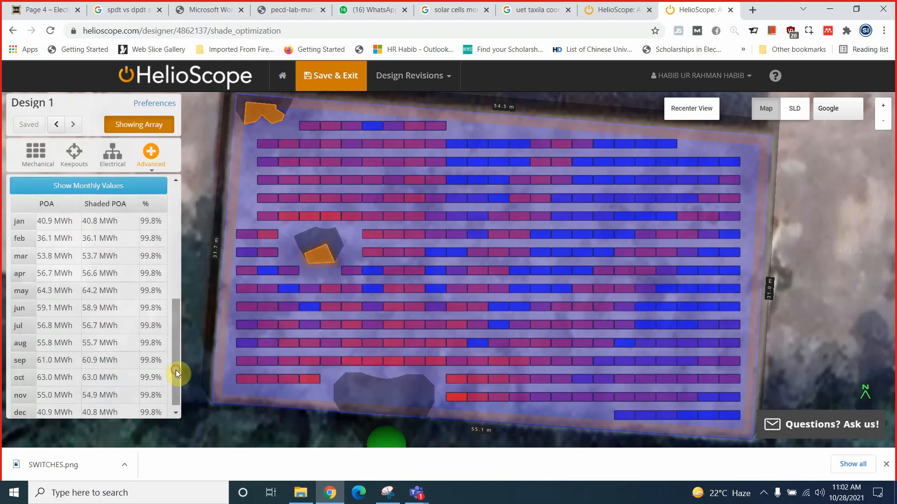
pyautogui.moveTo(152, 223); pyautogui.dragTo(155, 309)
pyautogui.click(156, 359)
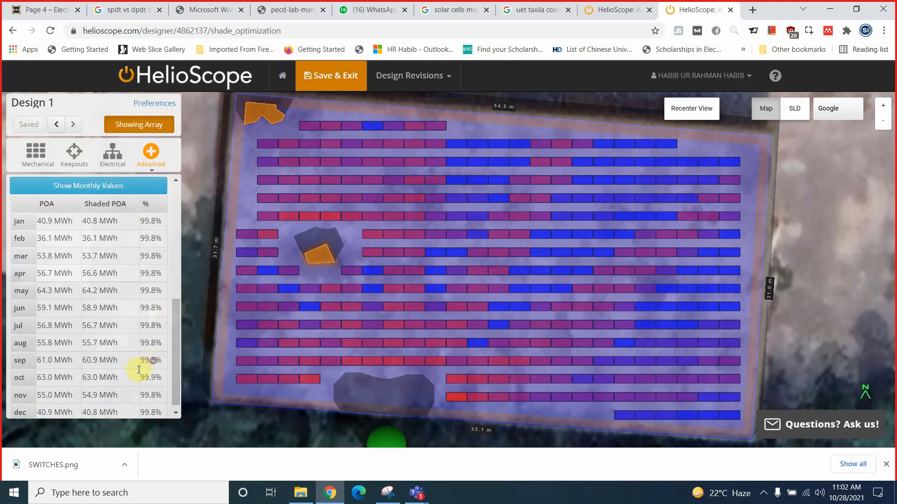
pyautogui.scroll(-1, 181, 369)
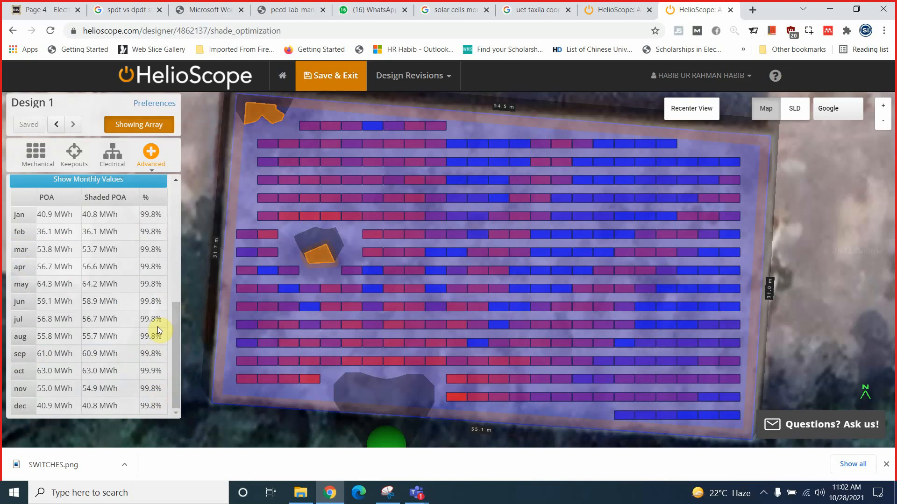
pyautogui.moveTo(175, 334); pyautogui.dragTo(166, 201)
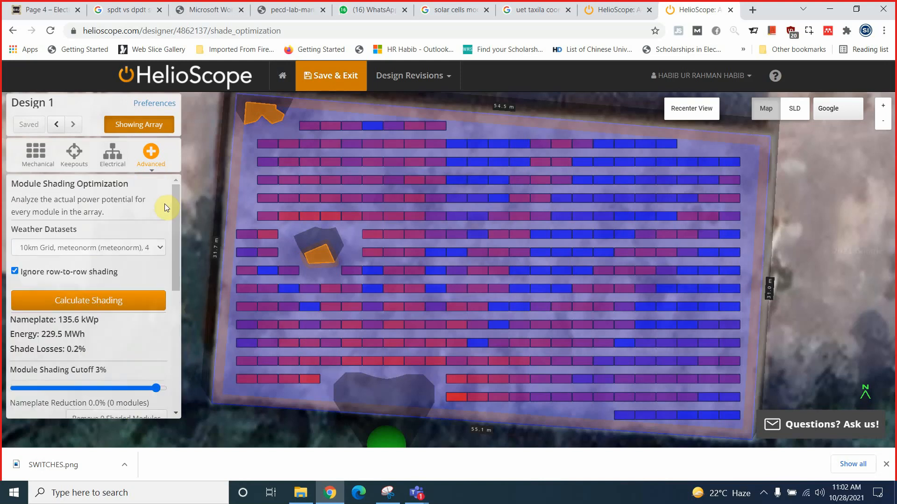
pyautogui.click(130, 293)
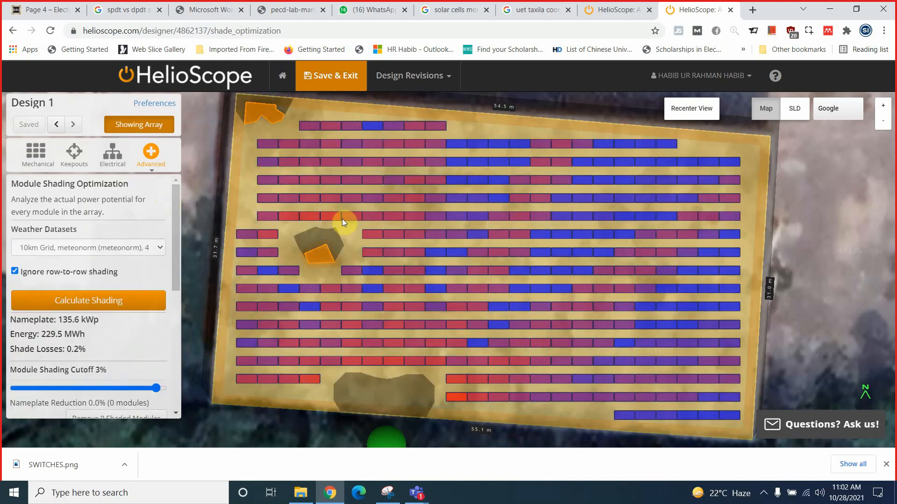
pyautogui.click(165, 151)
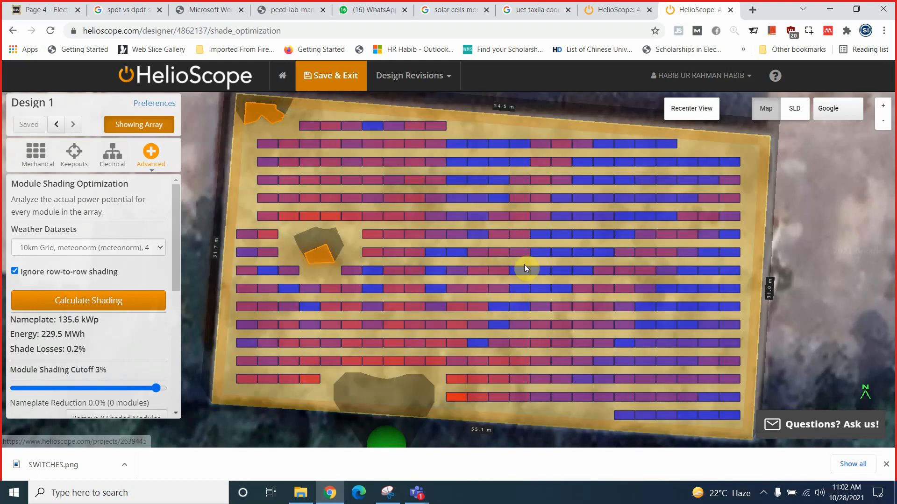
pyautogui.moveTo(508, 271)
pyautogui.mouseDown()
pyautogui.moveTo(510, 189)
pyautogui.moveTo(507, 288)
pyautogui.mouseUp()
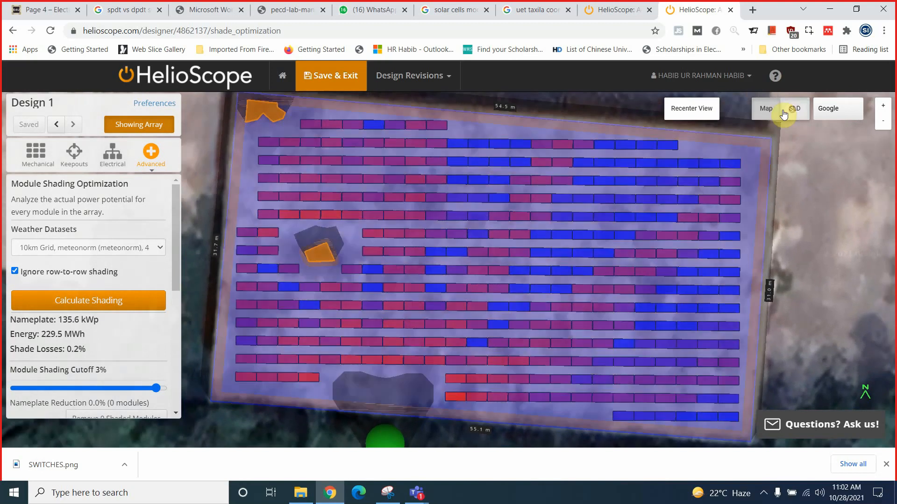
# Step: View the single-line diagram, examine its strings, disconnects, inverters and interconnect, and return to the map view
pyautogui.click(794, 109)
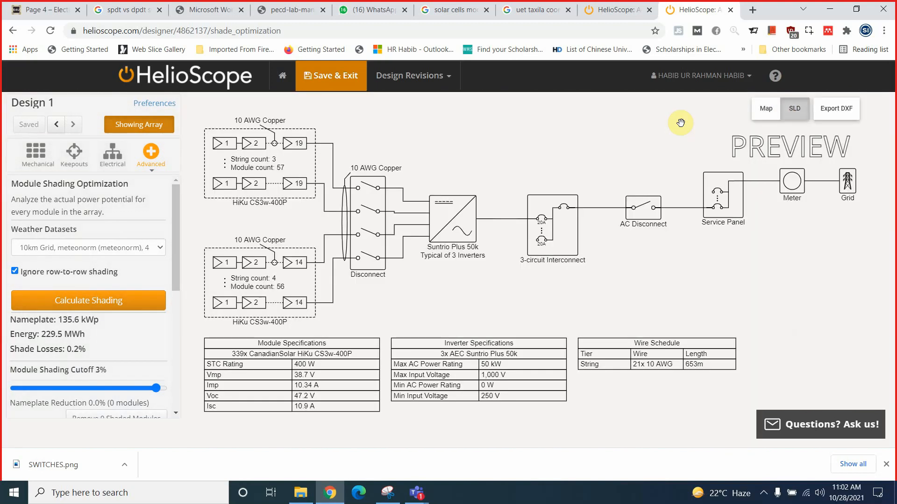
pyautogui.moveTo(439, 268)
pyautogui.mouseDown()
pyautogui.moveTo(439, 302)
pyautogui.moveTo(440, 281)
pyautogui.mouseUp()
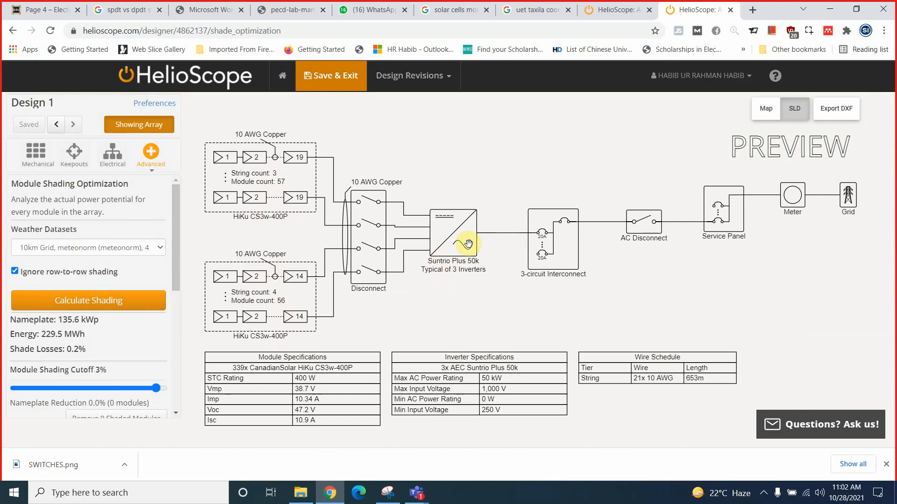
pyautogui.moveTo(465, 241); pyautogui.dragTo(464, 247)
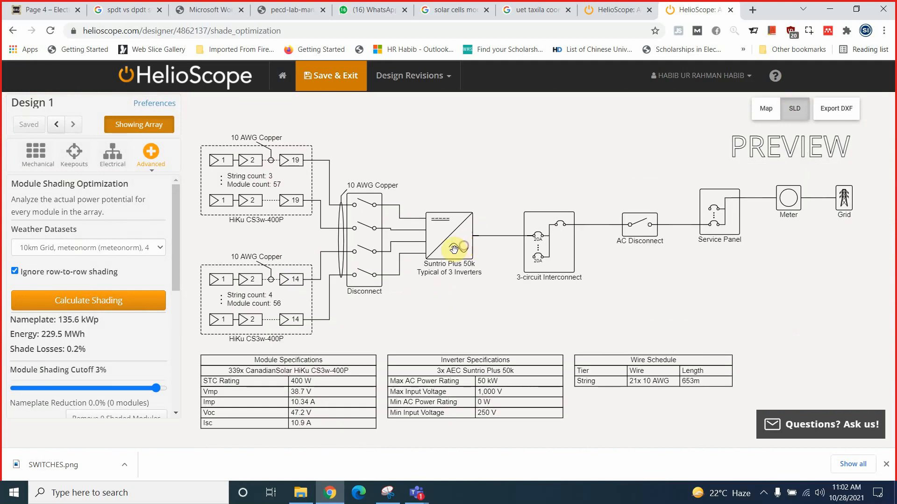
pyautogui.moveTo(360, 213)
pyautogui.mouseDown()
pyautogui.moveTo(375, 230)
pyautogui.moveTo(353, 209)
pyautogui.mouseUp()
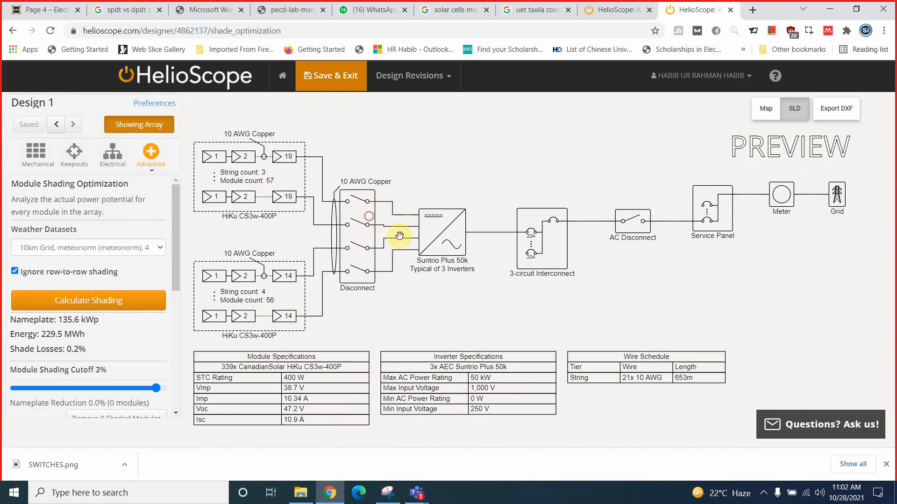
pyautogui.moveTo(443, 219)
pyautogui.mouseDown()
pyautogui.moveTo(445, 205)
pyautogui.moveTo(441, 215)
pyautogui.mouseUp()
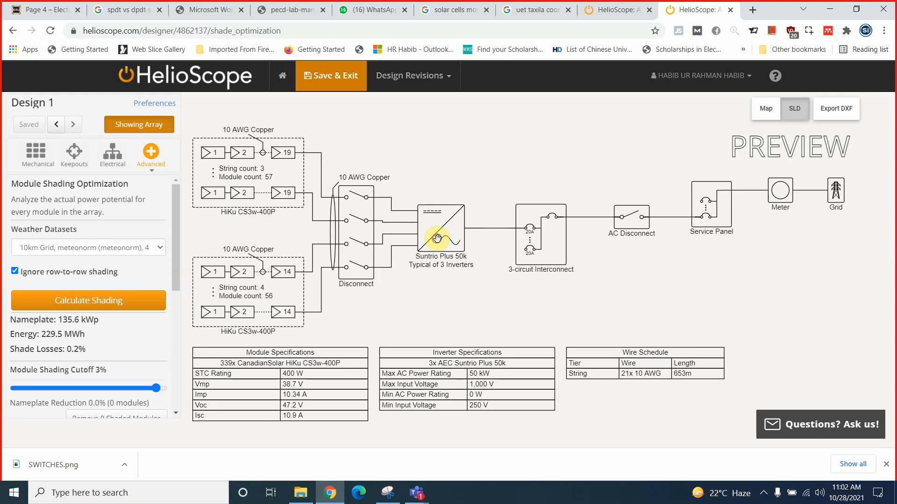
pyautogui.click(762, 112)
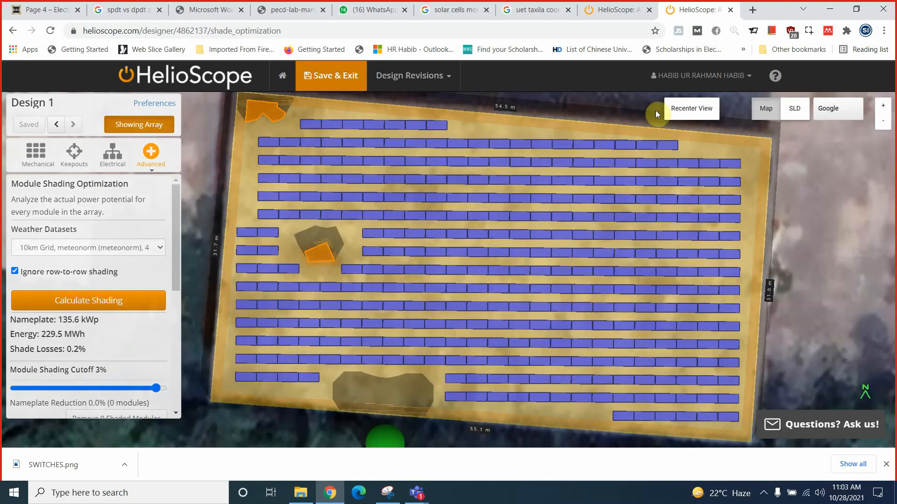
# Step: Review the wiring zone's inverters and stringing on the recentered layout, and view the design's single-line diagram
pyautogui.click(692, 116)
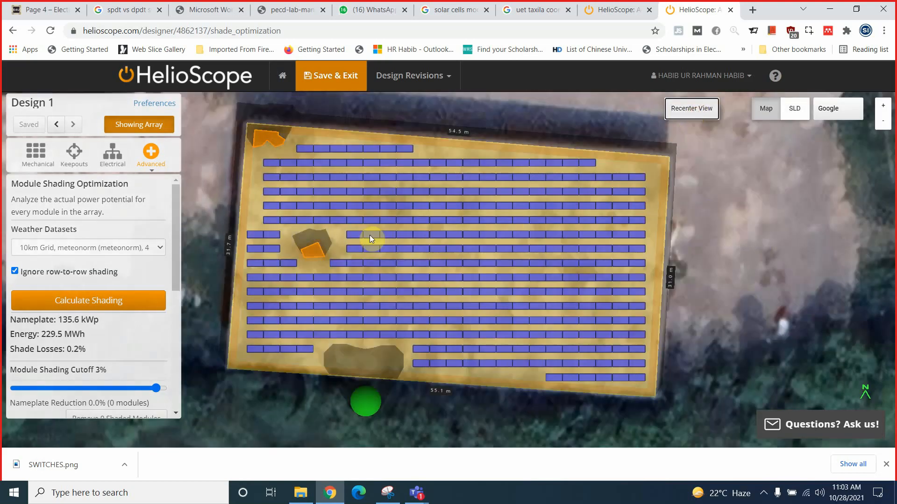
pyautogui.click(112, 161)
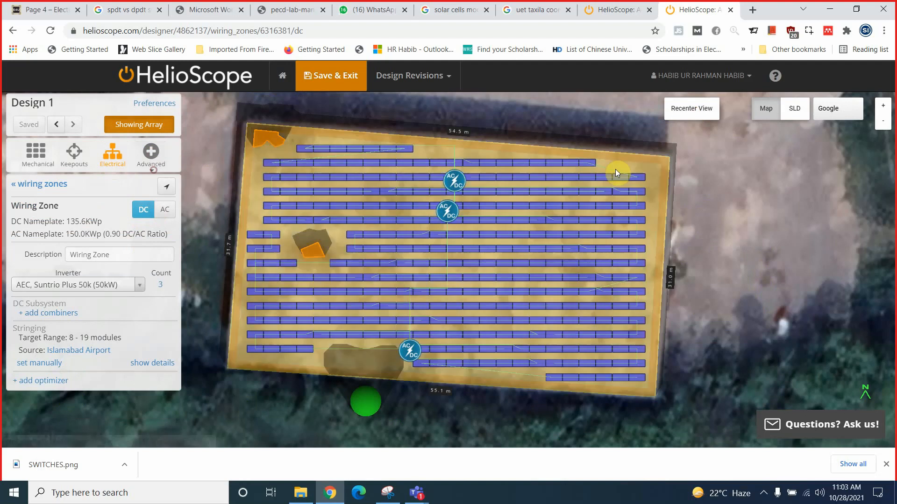
pyautogui.click(793, 110)
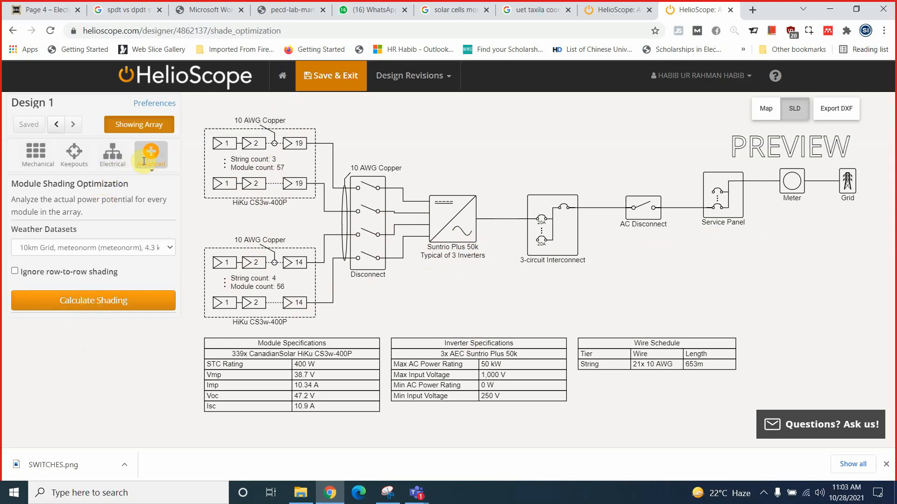
# Step: Return from the single-line diagram to the recentered map, toggling the module array off and back on
pyautogui.click(152, 124)
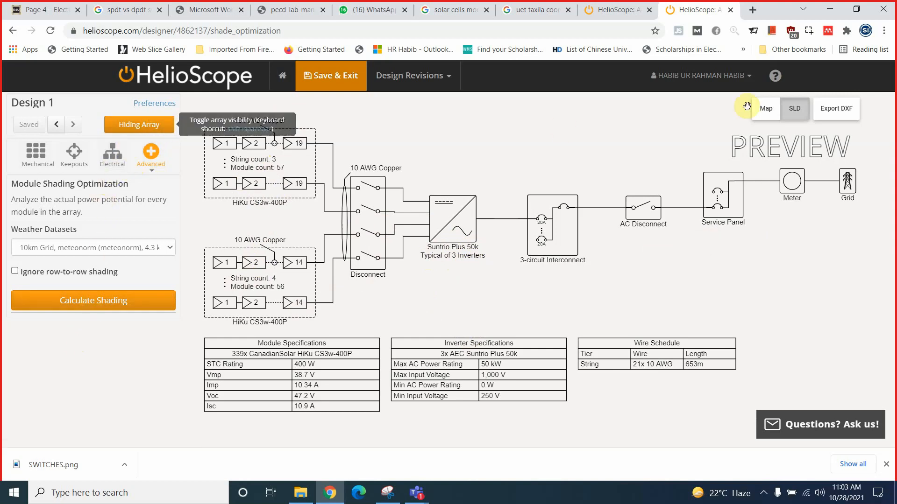
pyautogui.click(765, 109)
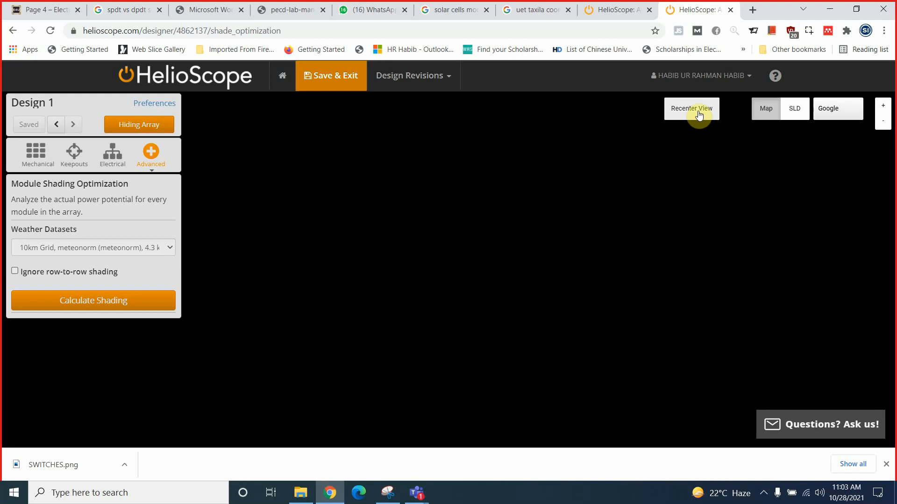
pyautogui.click(699, 115)
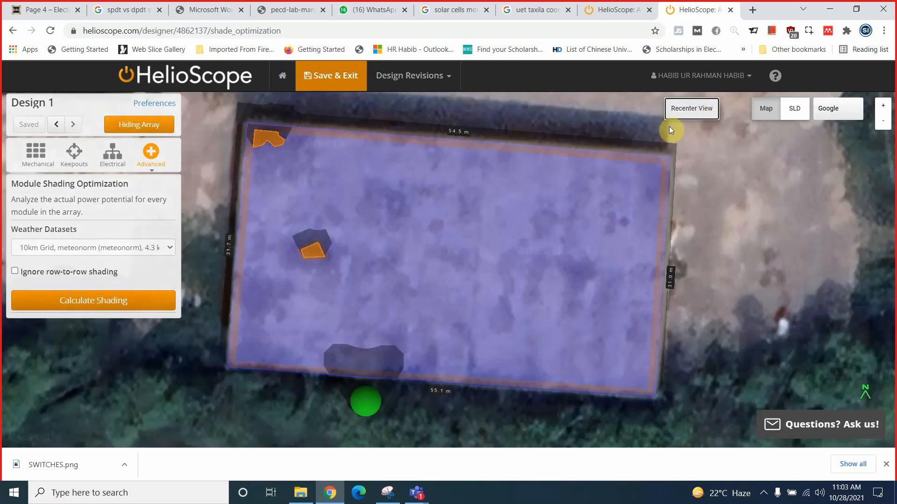
pyautogui.click(153, 133)
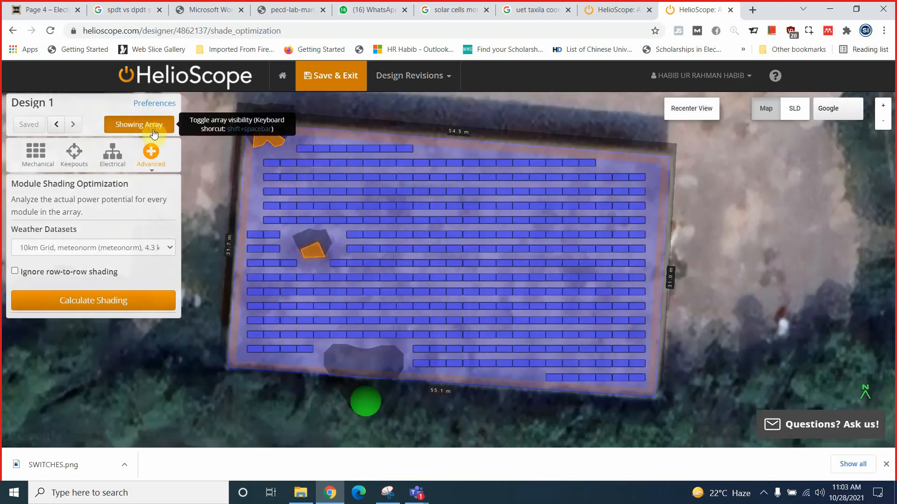
# Step: Save and exit the design, and export Design 1 as a layout image
pyautogui.click(320, 80)
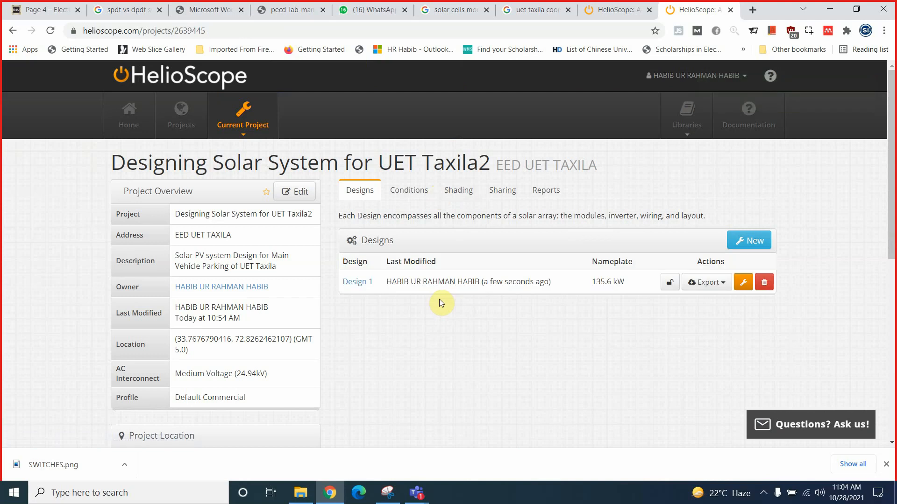
pyautogui.click(722, 283)
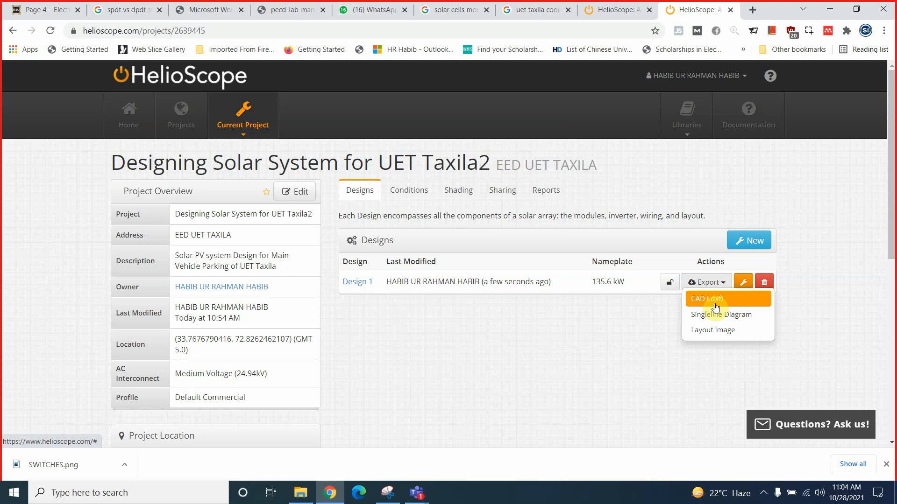
pyautogui.click(711, 330)
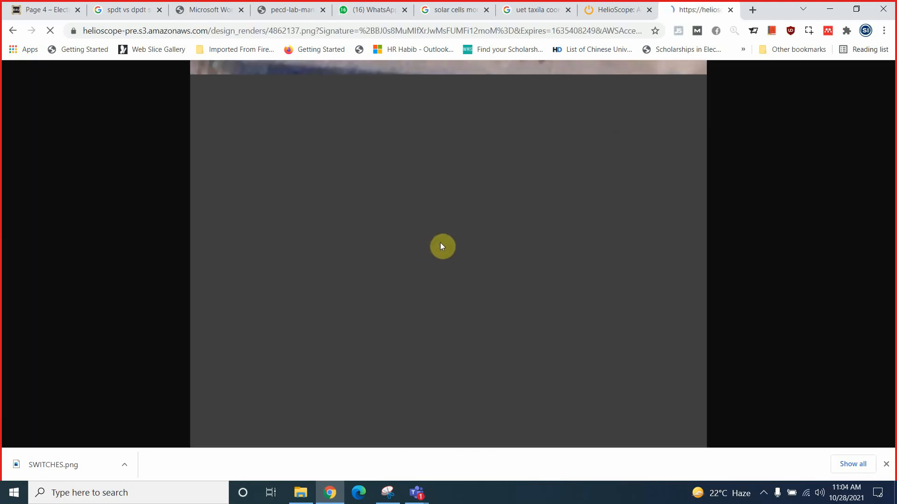
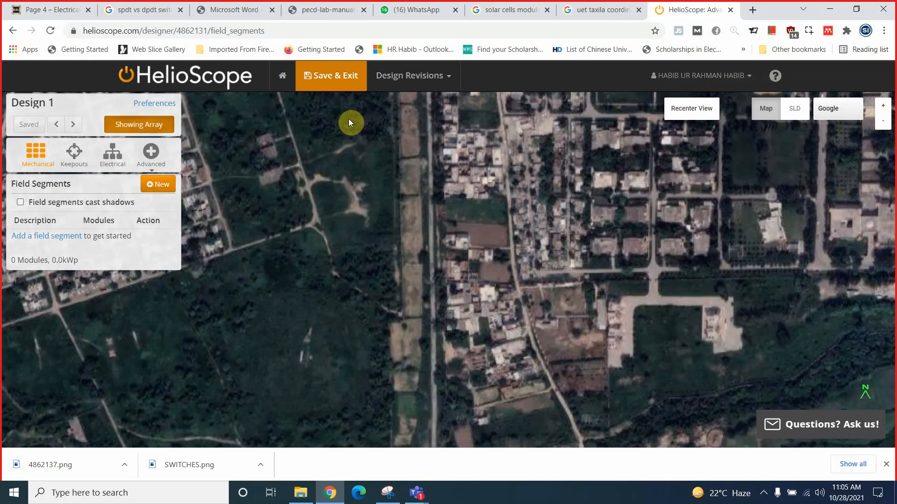
# Step: Leave the empty design and open the project "Designing Solar System for UET Taxila2" from the complete project listing
pyautogui.click(339, 86)
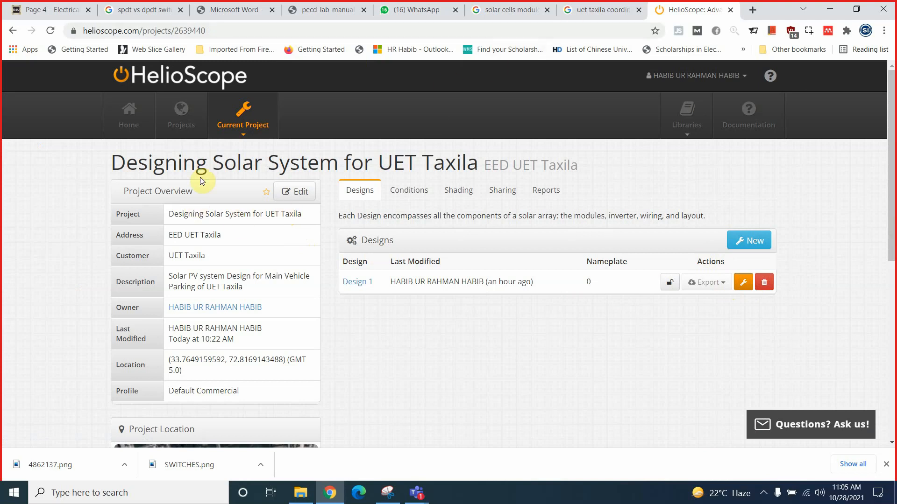
pyautogui.click(189, 117)
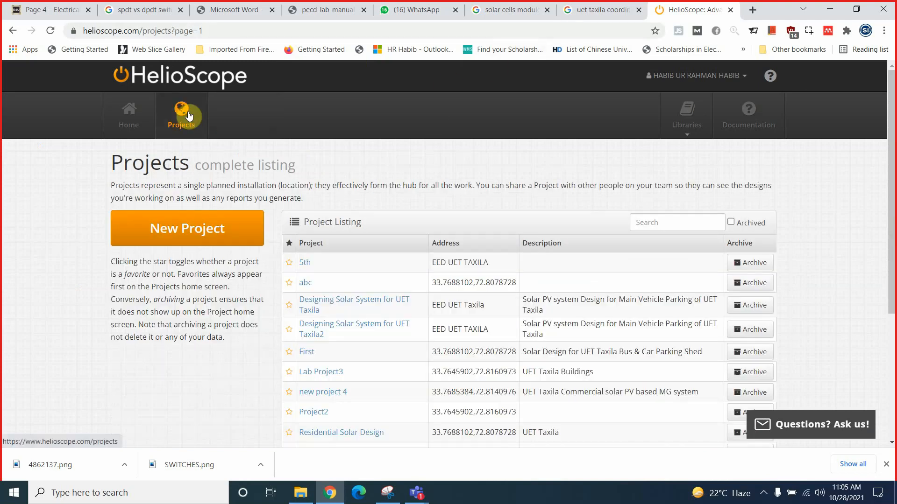
pyautogui.scroll(-3, 380, 310)
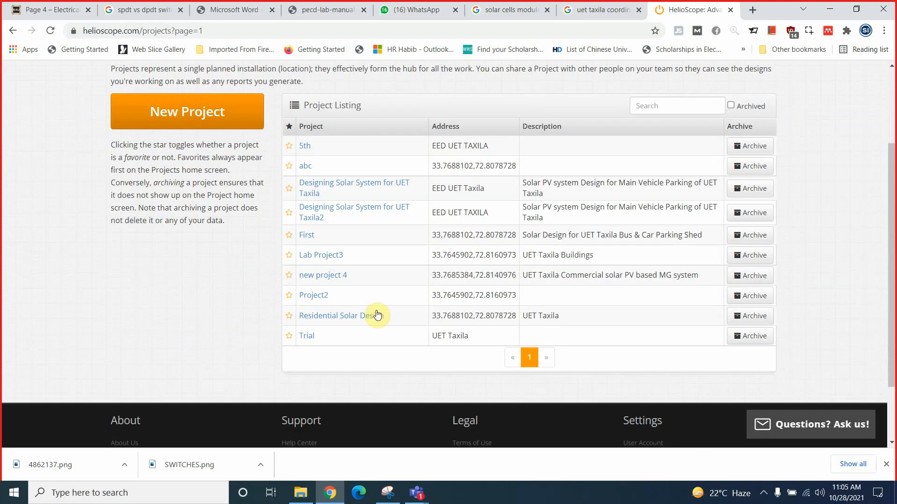
pyautogui.scroll(2, 354, 346)
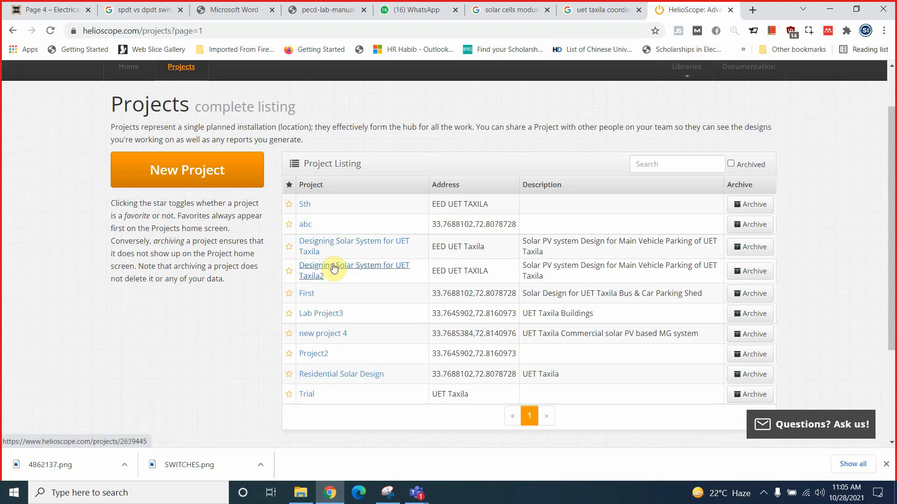
pyautogui.click(333, 267)
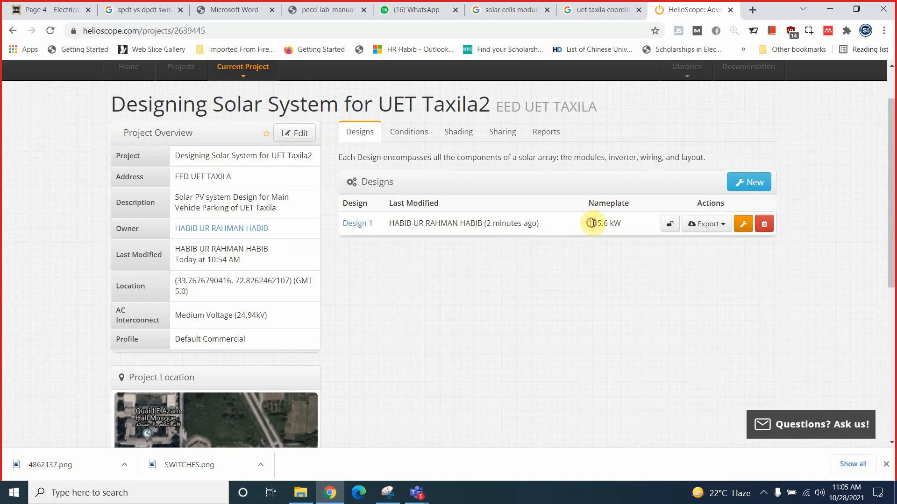
# Step: Export Design 1's single-line diagram as the DXF file helioscope_4862137_sld in the "lab 6 helioscope" folder
pyautogui.moveTo(592, 224); pyautogui.dragTo(625, 224)
pyautogui.click(725, 226)
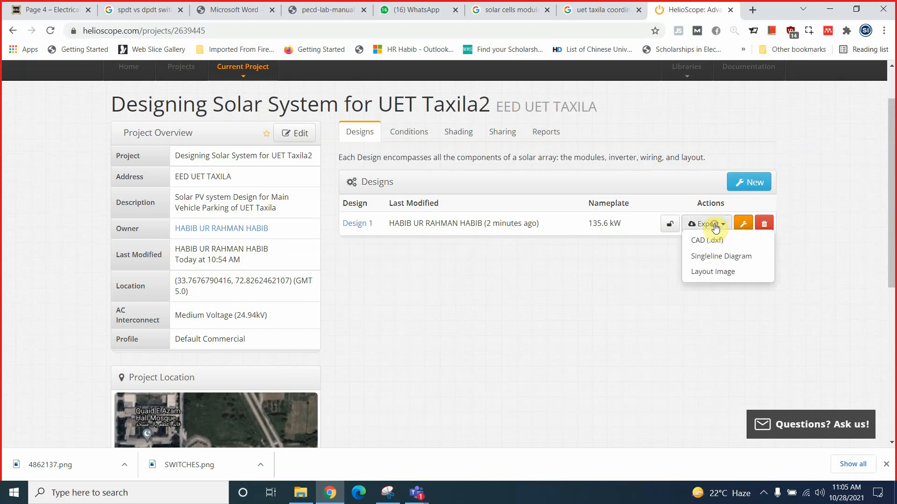
pyautogui.click(711, 256)
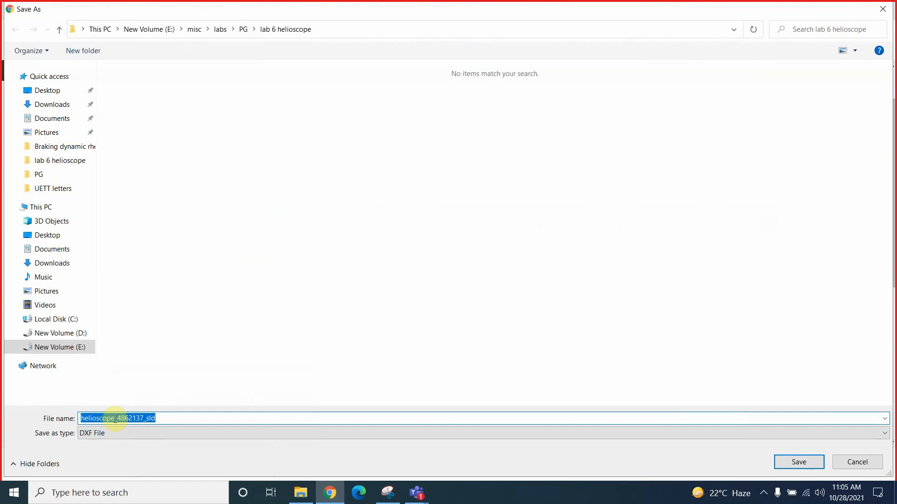
pyautogui.click(789, 462)
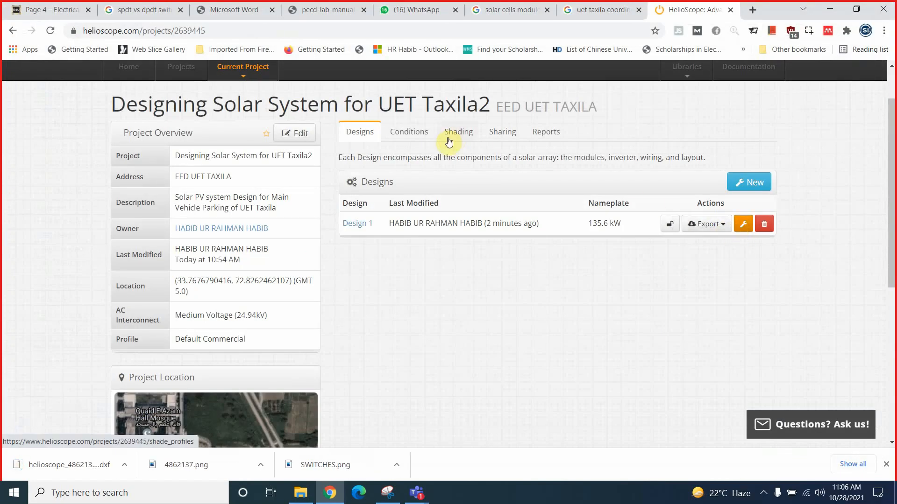
# Step: Look through the project's condition sets, horizon shading profiles and sharing settings, and return to its designs
pyautogui.click(408, 133)
pyautogui.click(465, 135)
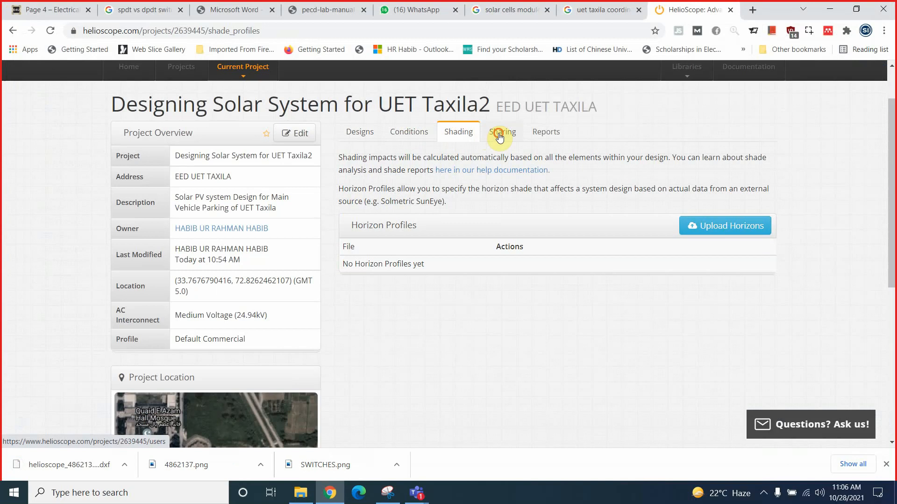
pyautogui.click(499, 135)
pyautogui.click(466, 135)
pyautogui.click(420, 136)
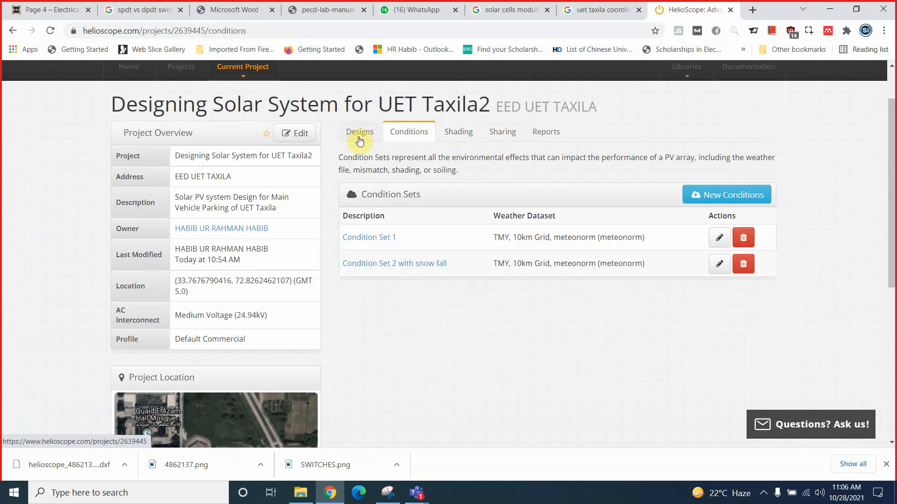
pyautogui.click(360, 133)
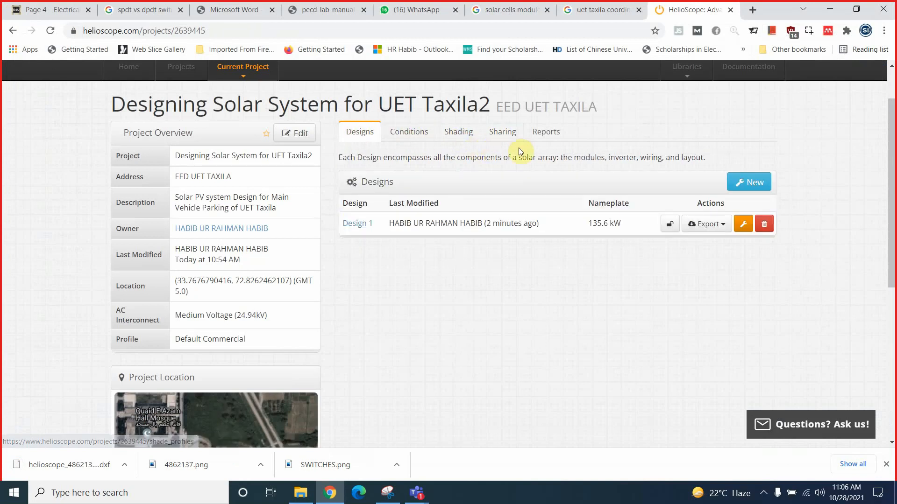
# Step: Open the project's reports and simulate Design 1 under Condition Set 1
pyautogui.click(544, 134)
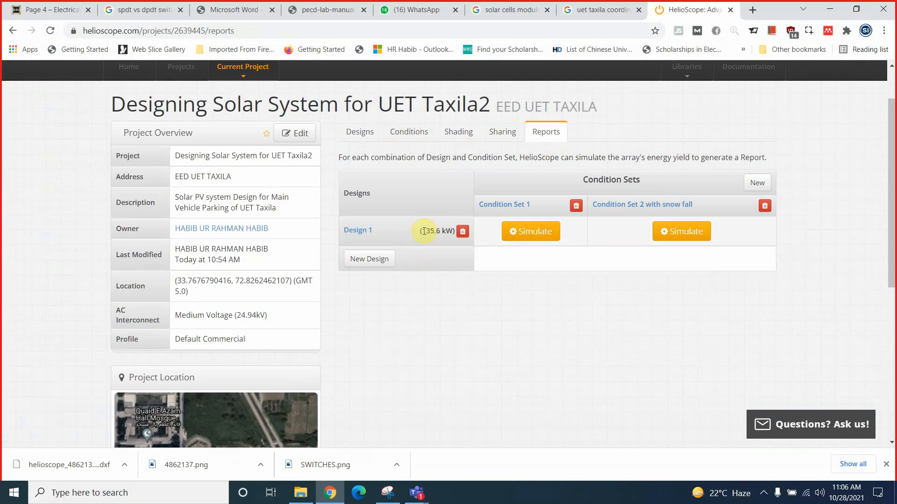
pyautogui.moveTo(422, 231); pyautogui.dragTo(448, 230)
pyautogui.click(444, 230)
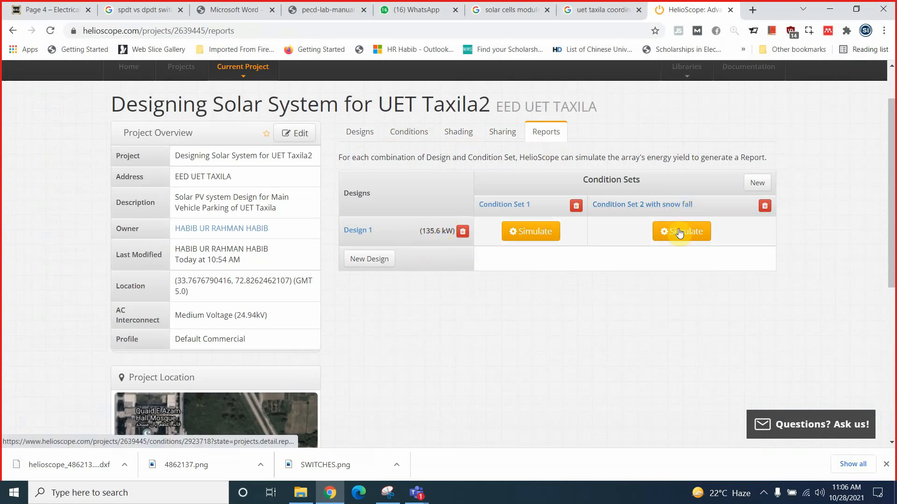
pyautogui.click(524, 237)
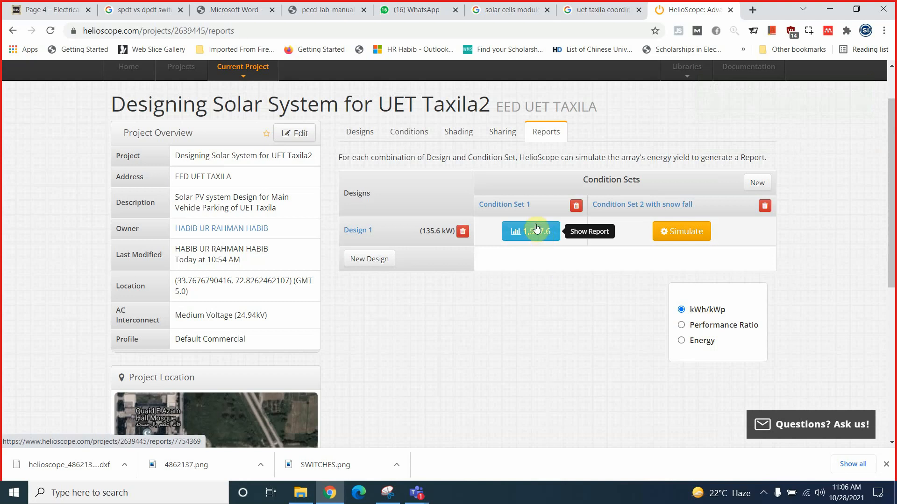
# Step: View the Condition Set 1 result for Design 1 as performance ratio and as kWh/kWp
pyautogui.click(682, 326)
pyautogui.click(536, 232)
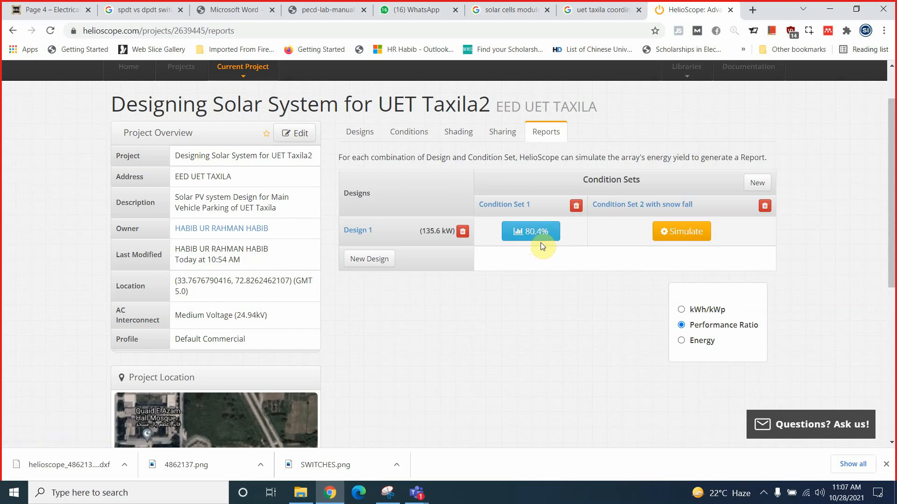
pyautogui.click(682, 341)
pyautogui.click(681, 309)
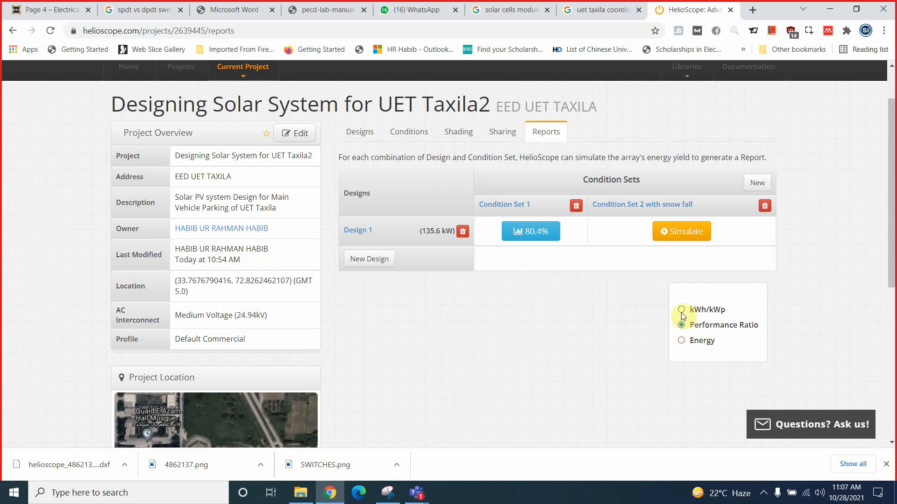
pyautogui.click(681, 309)
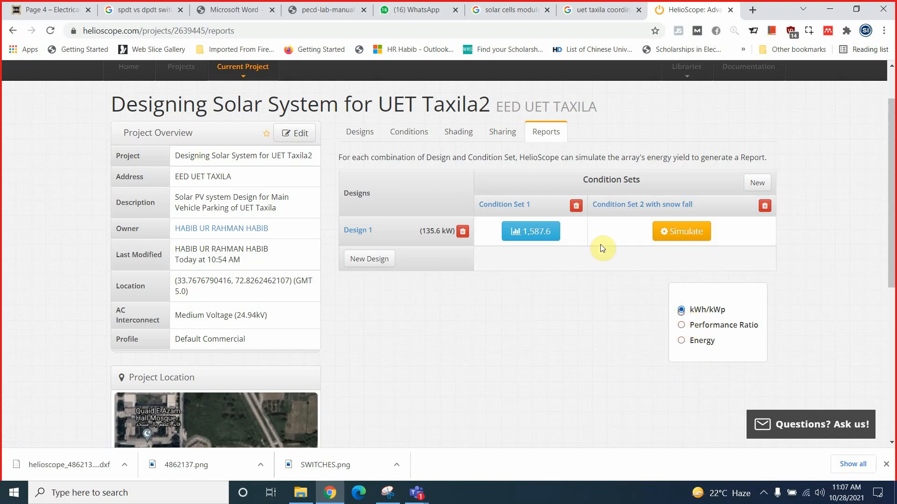
# Step: Simulate Design 1 under "Condition Set 2 with snow fall" and display both results as performance ratio and energy
pyautogui.click(673, 232)
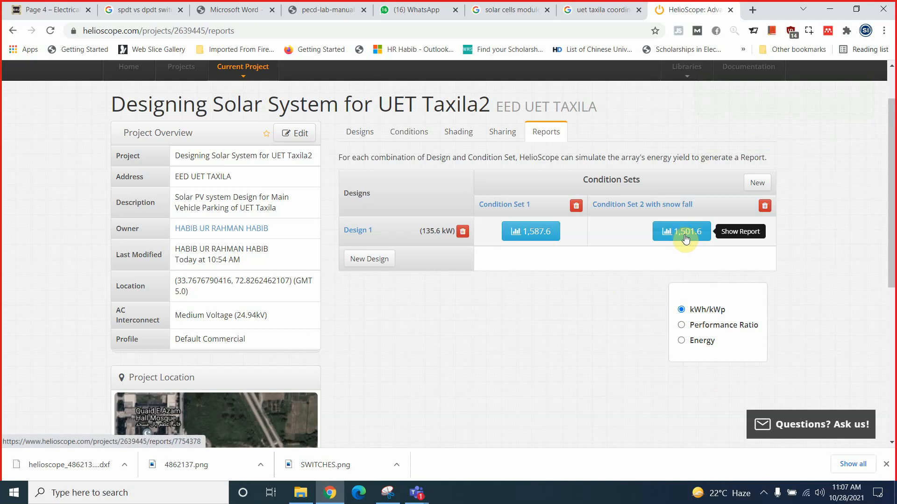
pyautogui.click(681, 325)
pyautogui.click(682, 340)
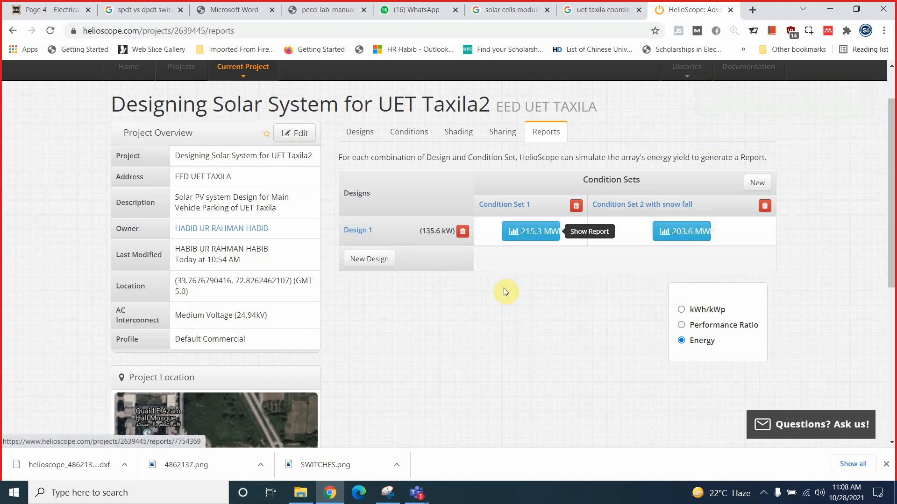
# Step: Open Design 1's production report for Condition Set 1 and examine the system metrics from nameplate ratings to kWh/kWp
pyautogui.click(536, 235)
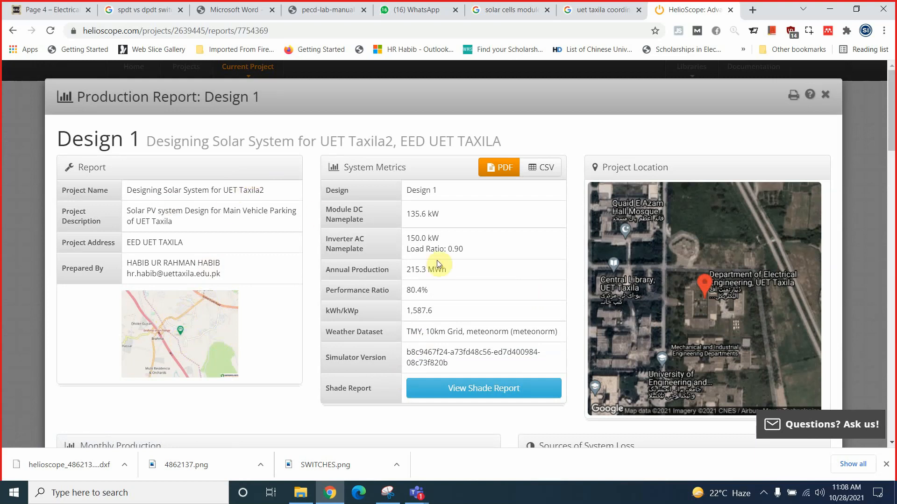
pyautogui.moveTo(405, 190); pyautogui.dragTo(452, 194)
pyautogui.moveTo(406, 214); pyautogui.dragTo(449, 214)
pyautogui.moveTo(408, 238); pyautogui.dragTo(467, 238)
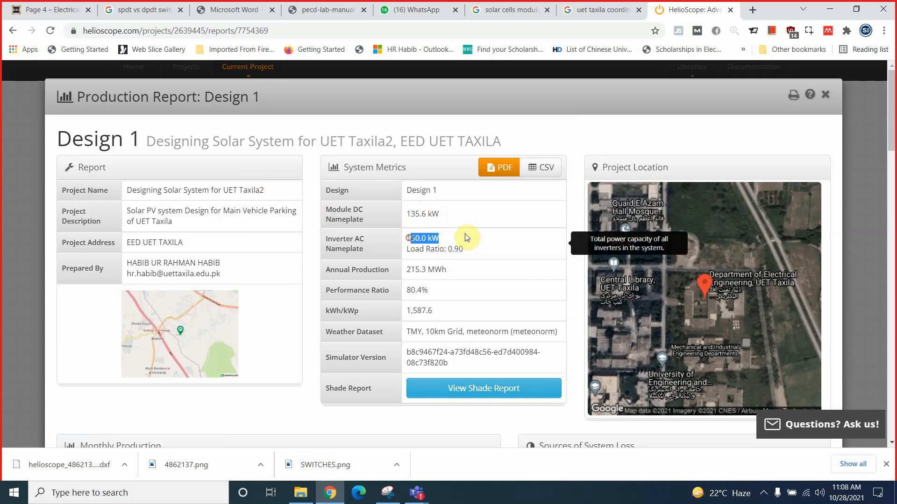
pyautogui.moveTo(408, 249); pyautogui.dragTo(464, 250)
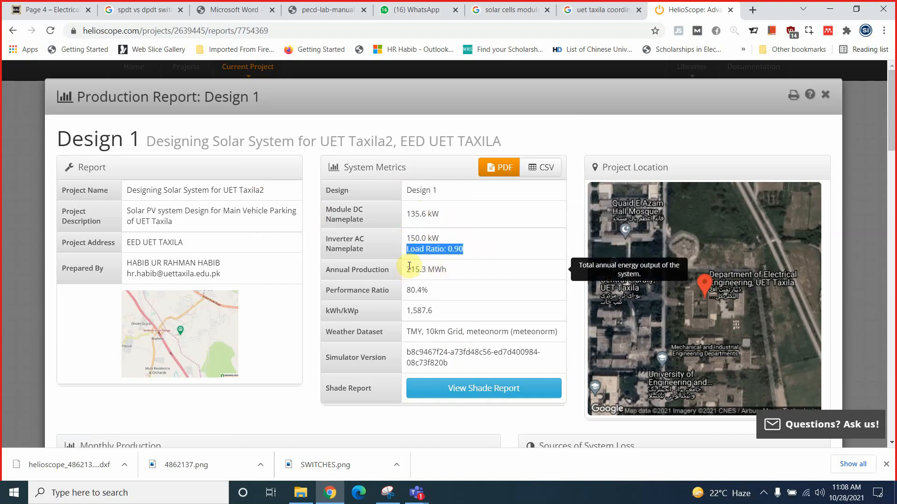
pyautogui.moveTo(407, 269); pyautogui.dragTo(474, 266)
pyautogui.moveTo(407, 290); pyautogui.dragTo(435, 310)
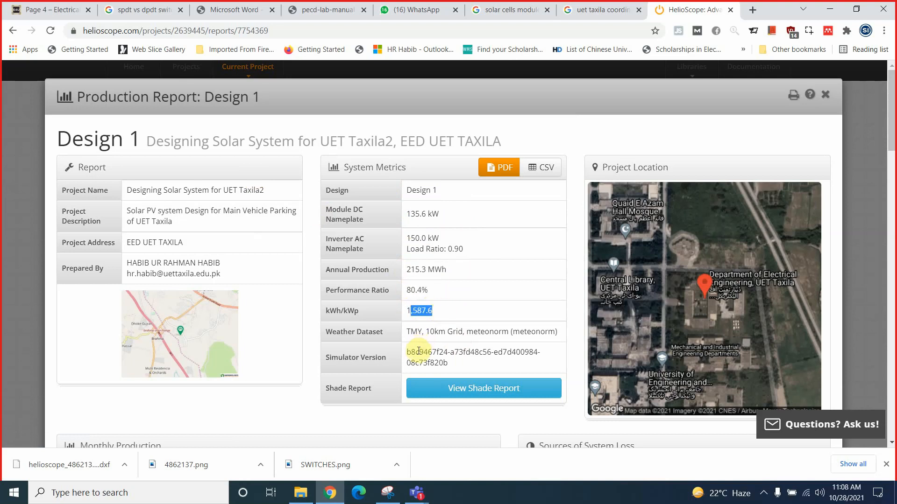
pyautogui.doubleClick(357, 311)
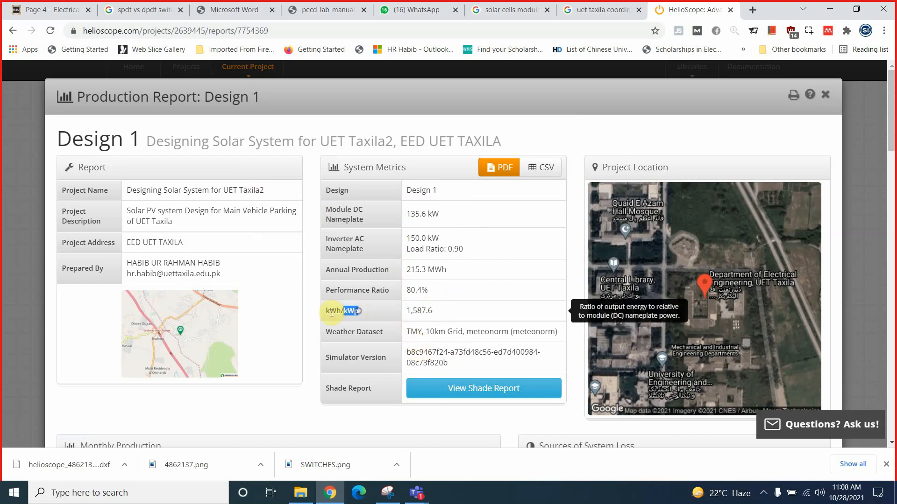
# Step: Examine the kWh/kWp metric together with the annual production and module DC nameplate it derives from
pyautogui.moveTo(332, 313); pyautogui.dragTo(331, 312)
pyautogui.click(340, 312)
pyautogui.click(339, 310)
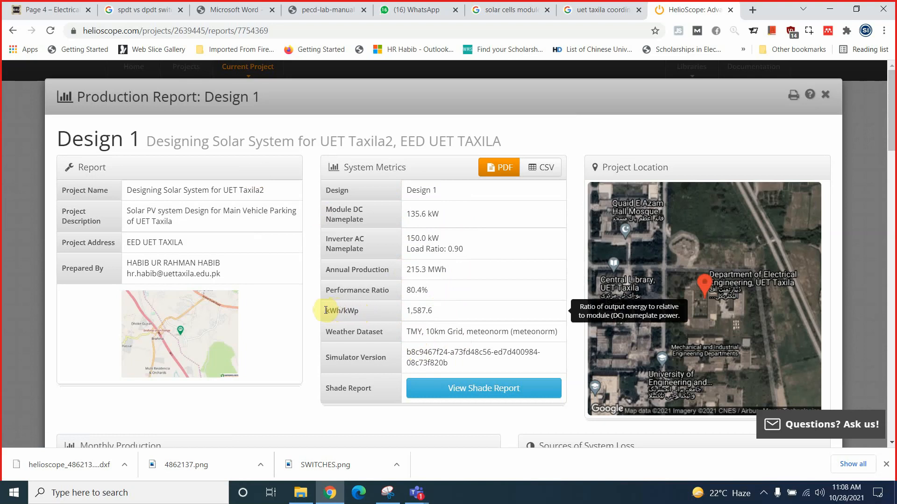
pyautogui.click(446, 270)
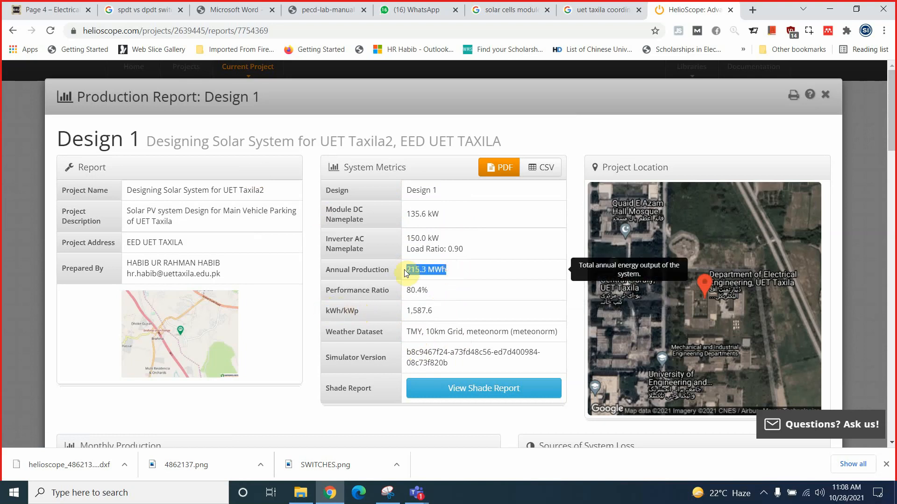
pyautogui.moveTo(441, 214); pyautogui.dragTo(395, 216)
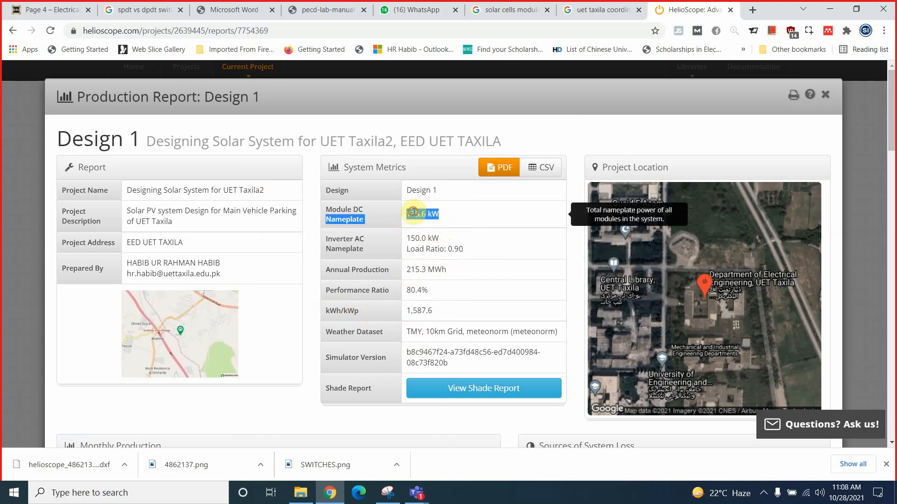
# Step: Switch to Calculator and divide the annual production in kWh by the module DC nameplate, 215300 ÷ 135.6
pyautogui.click(200, 491)
pyautogui.write('cal')
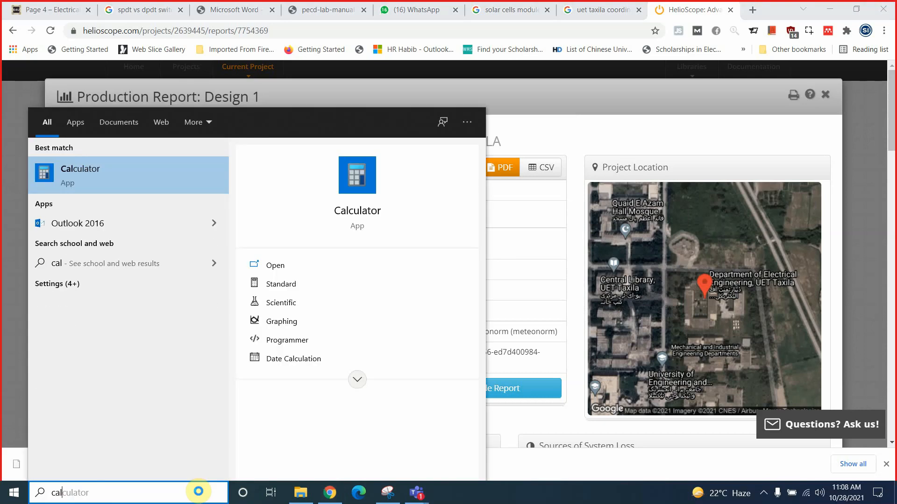
pyautogui.press('Return')
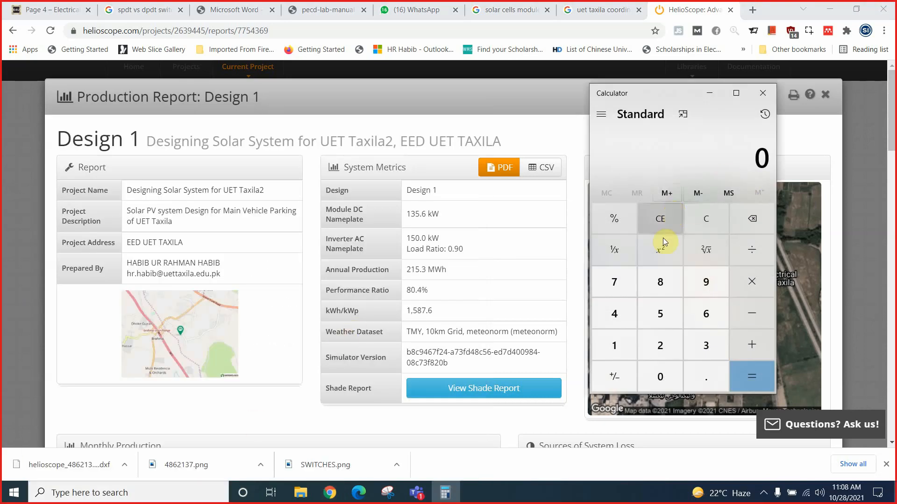
pyautogui.write('215')
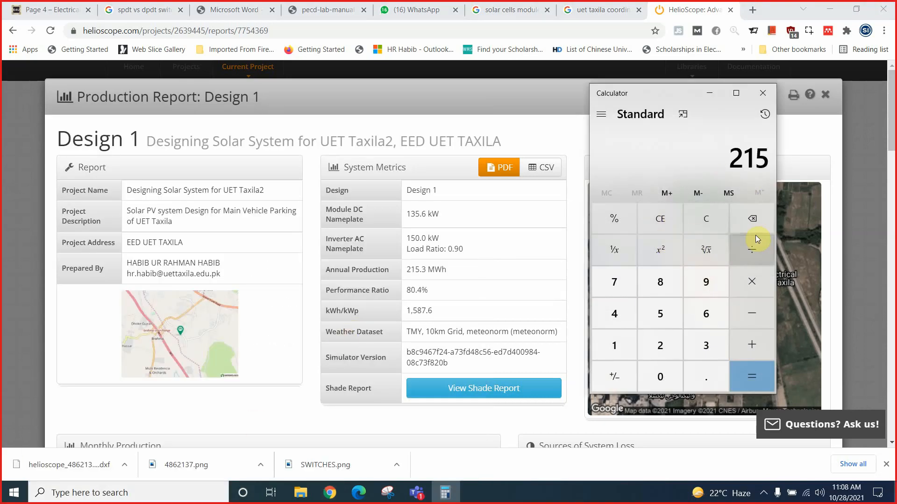
pyautogui.write(',300')
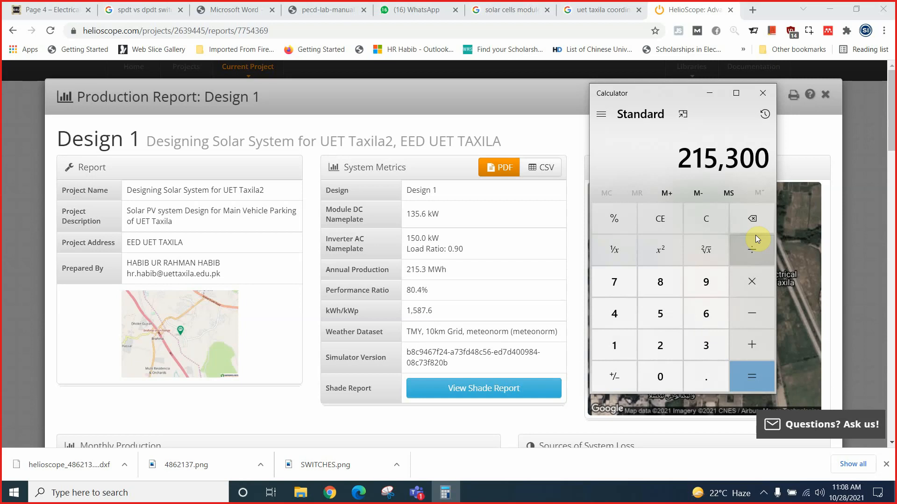
pyautogui.click(755, 238)
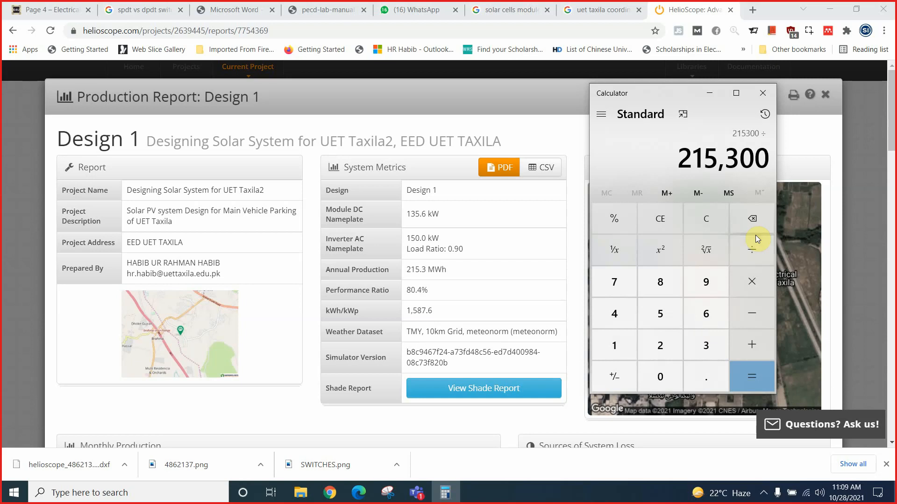
pyautogui.write('135.6')
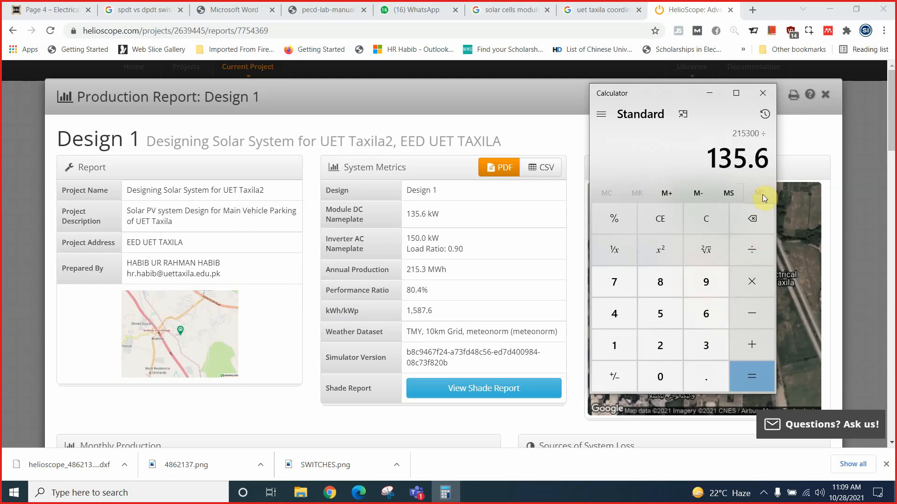
pyautogui.press('Return')
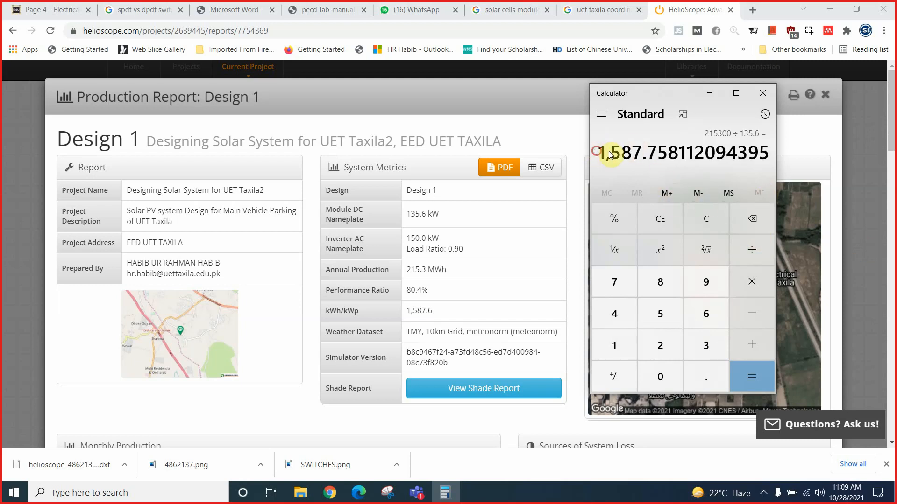
# Step: Compare the calculated quotient with the report's kWh/kWp value and close Calculator
pyautogui.moveTo(654, 153); pyautogui.dragTo(598, 152)
pyautogui.doubleClick(418, 312)
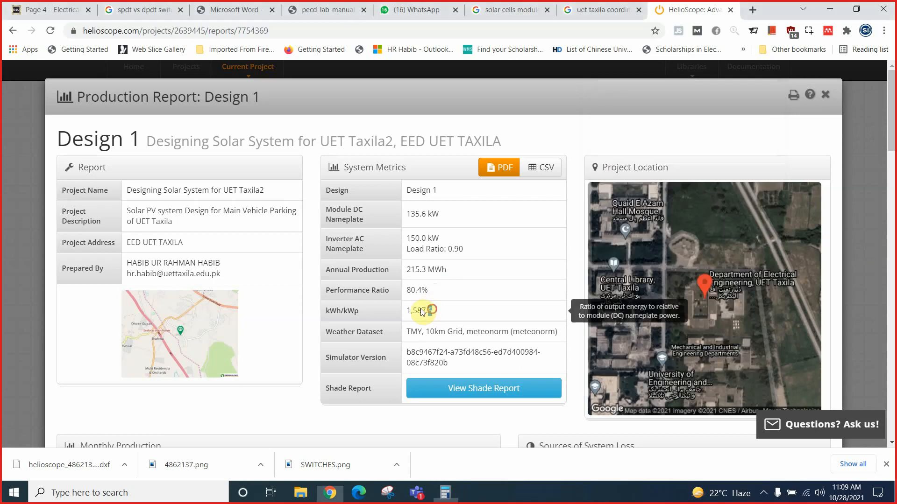
pyautogui.click(445, 493)
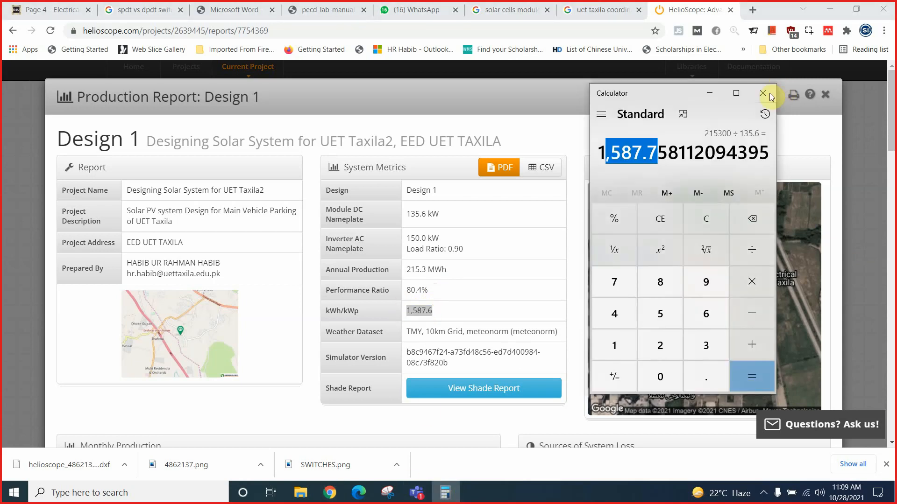
pyautogui.click(763, 93)
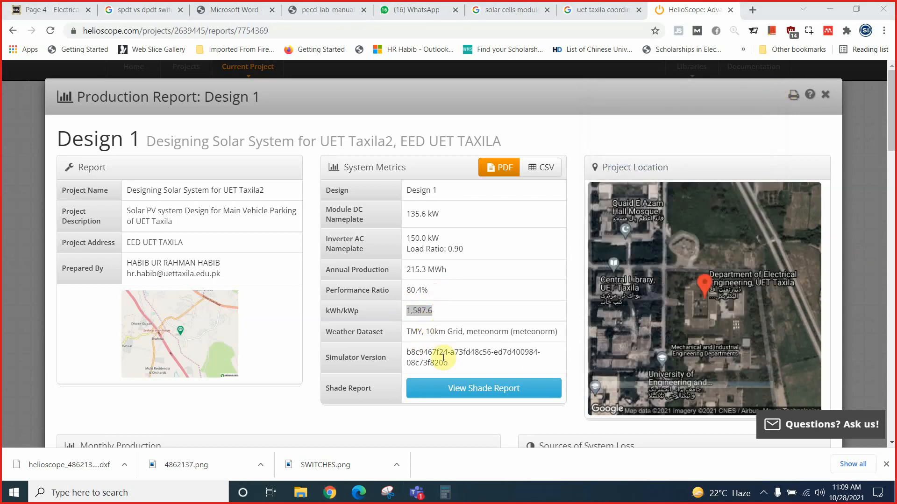
# Step: Examine the report's weather dataset, simulator version and project location map
pyautogui.moveTo(444, 333); pyautogui.dragTo(493, 332)
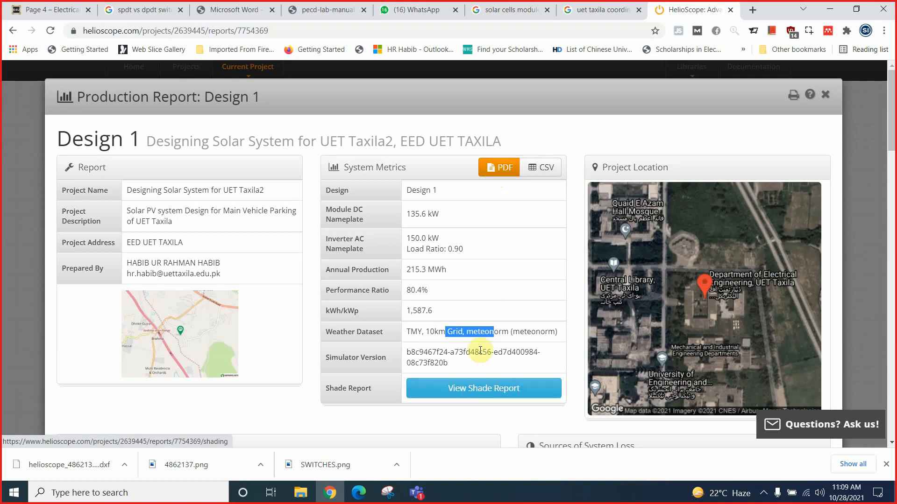
pyautogui.scroll(-4, 491, 344)
pyautogui.scroll(4, 803, 196)
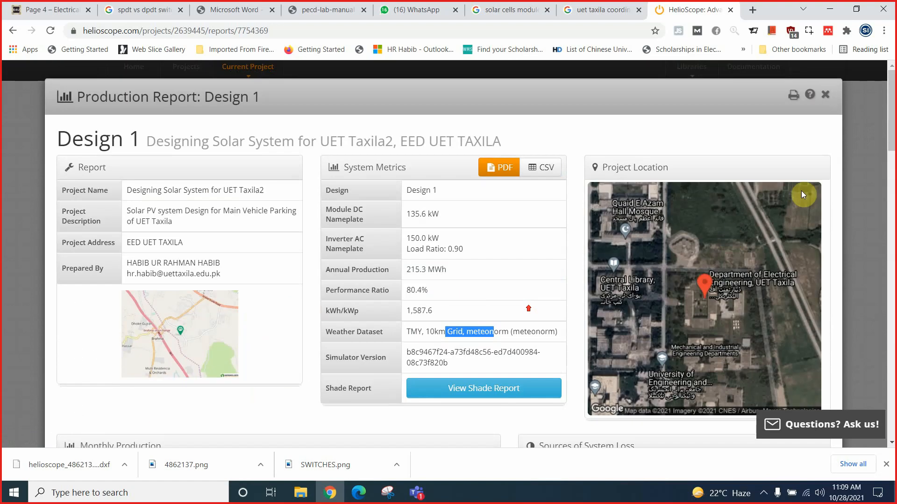
pyautogui.scroll(-3, 744, 205)
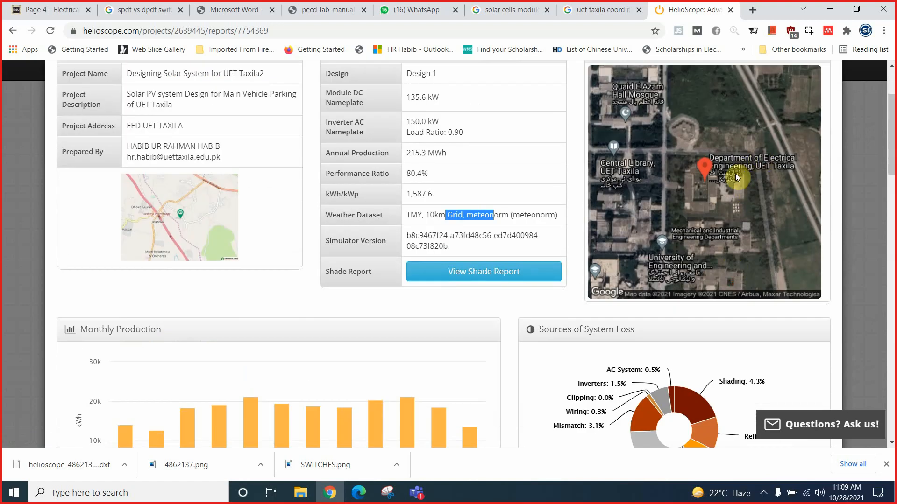
# Step: Examine the monthly production chart and the sources of system loss, including mismatch, irradiance, soiling and reflection
pyautogui.scroll(-4, 735, 175)
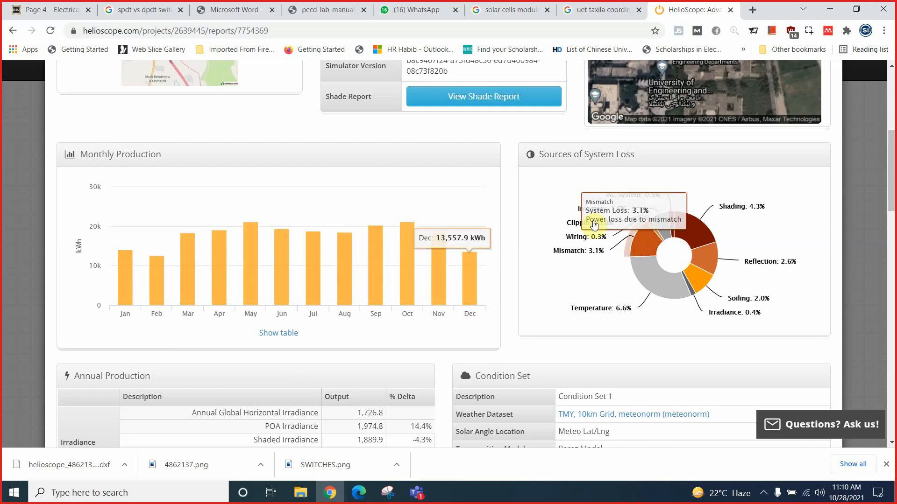
pyautogui.moveTo(590, 226)
pyautogui.moveTo(613, 209)
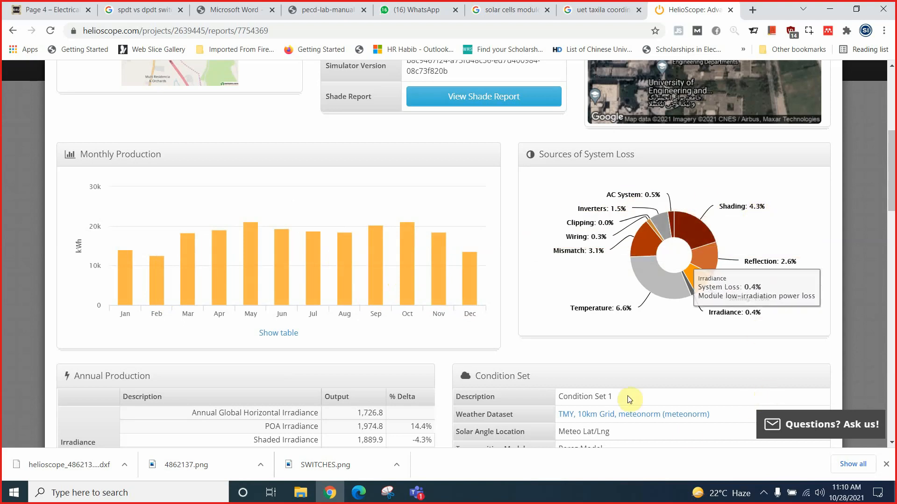
pyautogui.moveTo(666, 275)
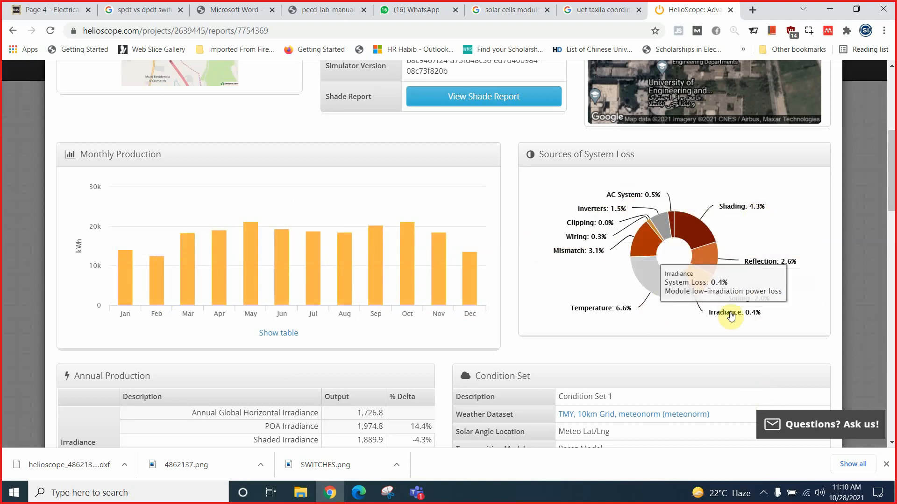
pyautogui.moveTo(376, 289)
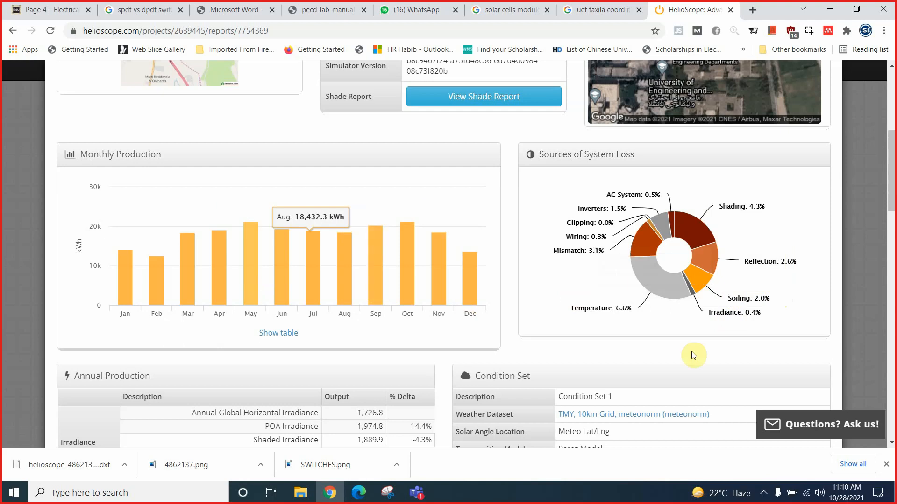
pyautogui.moveTo(701, 280)
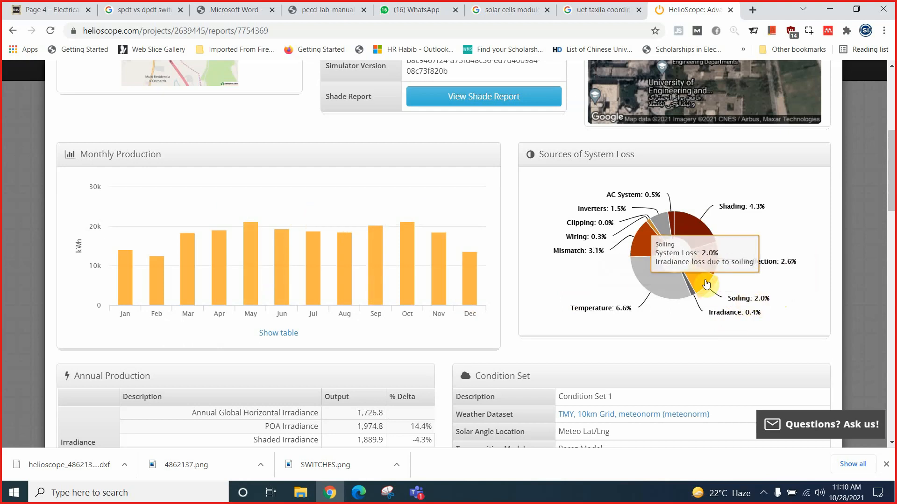
pyautogui.moveTo(322, 253)
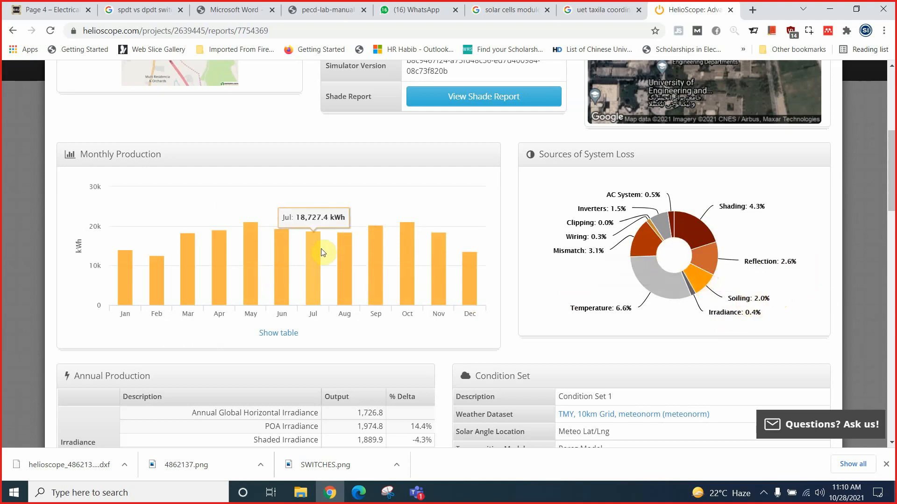
pyautogui.scroll(1, 381, 220)
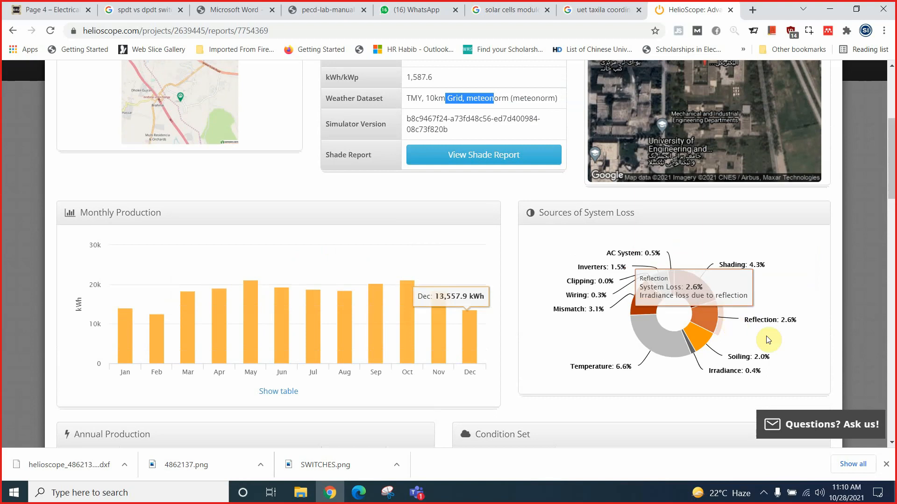
pyautogui.moveTo(461, 238)
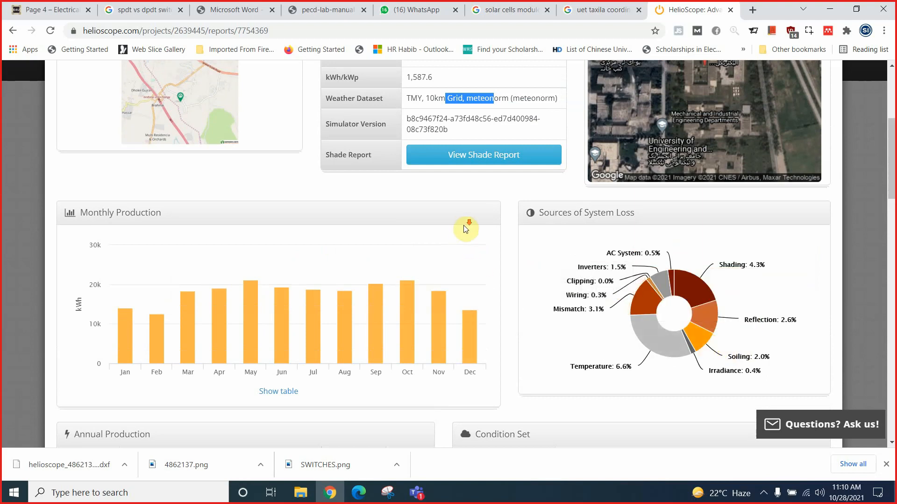
pyautogui.scroll(-1, 465, 227)
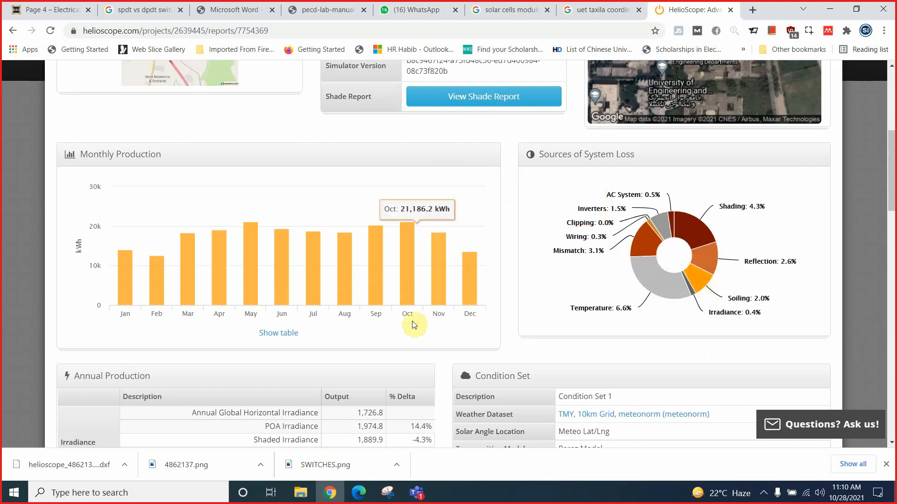
# Step: Examine the annual production table and Condition Set 1 parameters, relating their losses to the system loss chart
pyautogui.scroll(-2, 407, 320)
pyautogui.scroll(-1, 374, 319)
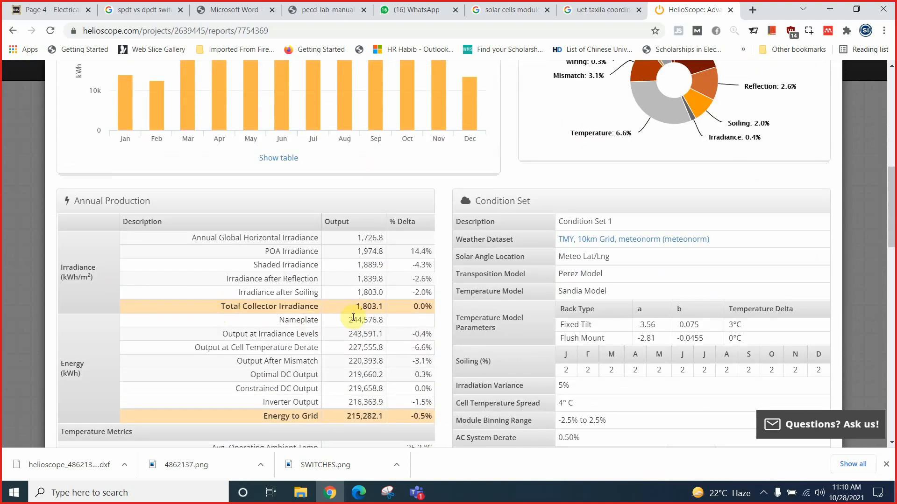
pyautogui.scroll(-2, 355, 319)
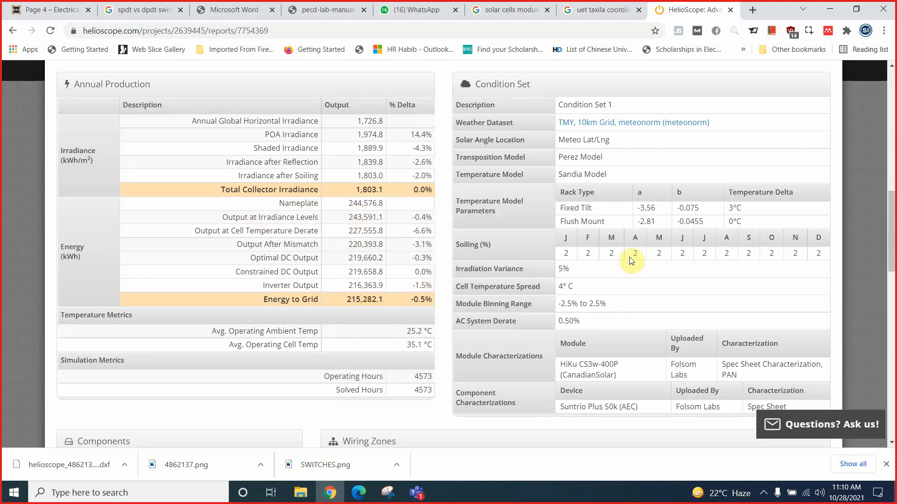
pyautogui.scroll(1, 531, 270)
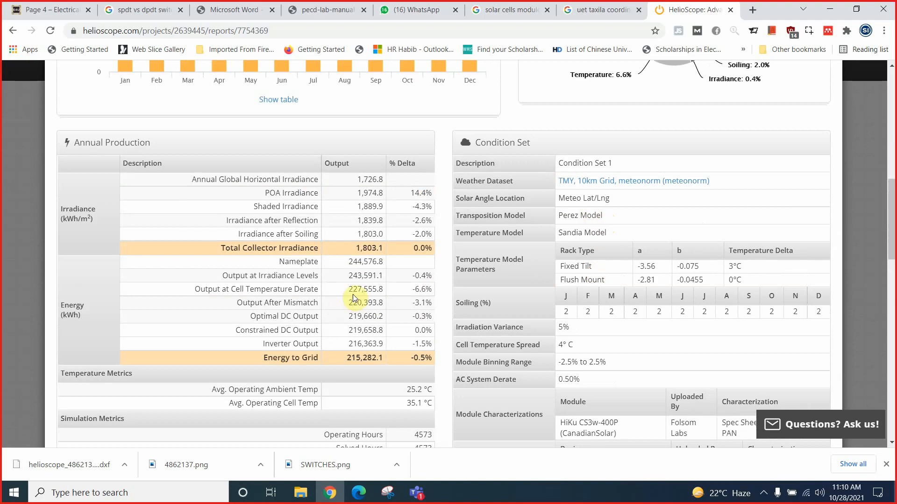
pyautogui.scroll(2, 551, 295)
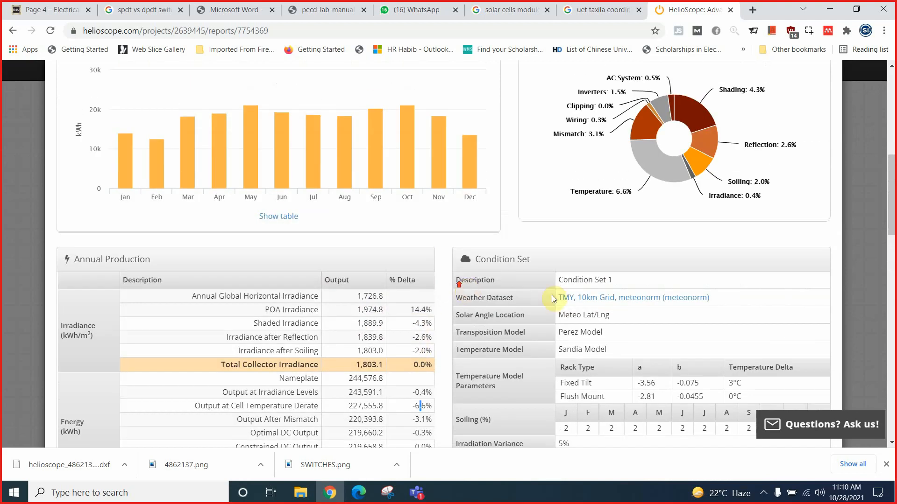
pyautogui.scroll(-1, 551, 296)
pyautogui.scroll(2, 271, 195)
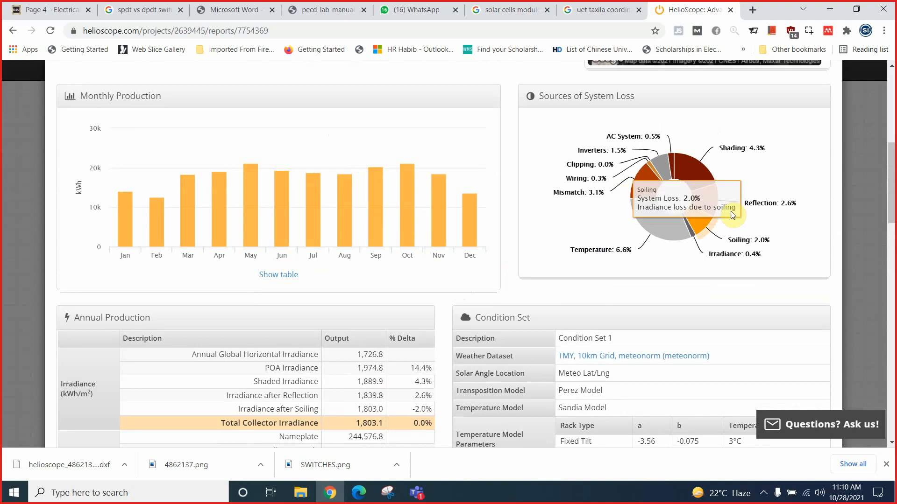
pyautogui.moveTo(473, 213)
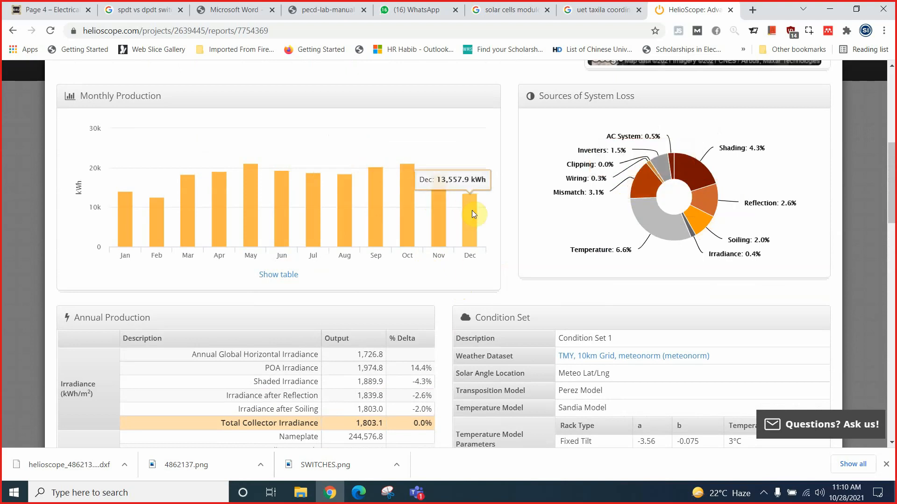
# Step: Examine the energy outputs, the module characterizations and the components list with its inverters, copper strings and modules
pyautogui.scroll(-4, 379, 283)
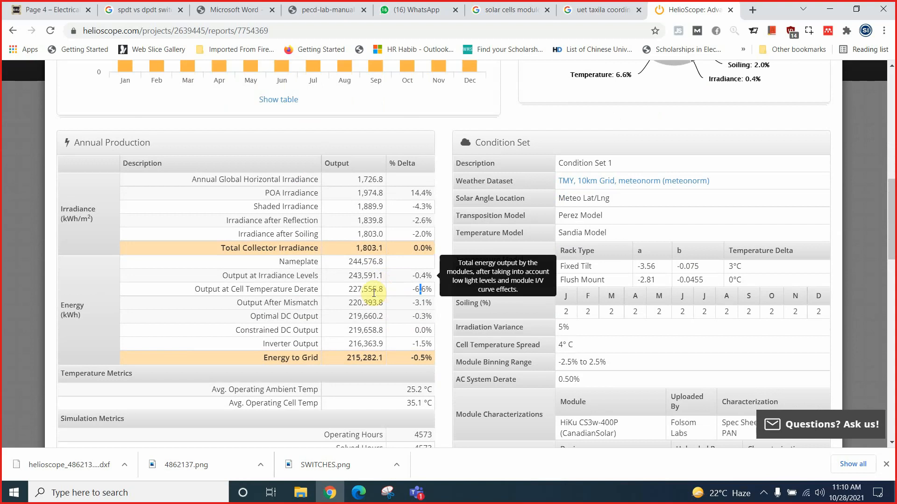
pyautogui.scroll(-2, 375, 294)
pyautogui.scroll(-1, 374, 301)
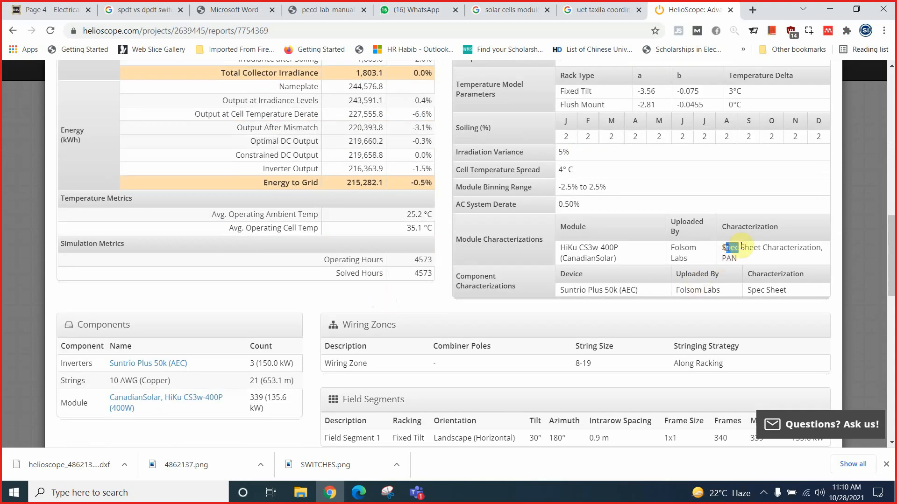
pyautogui.scroll(-2, 629, 265)
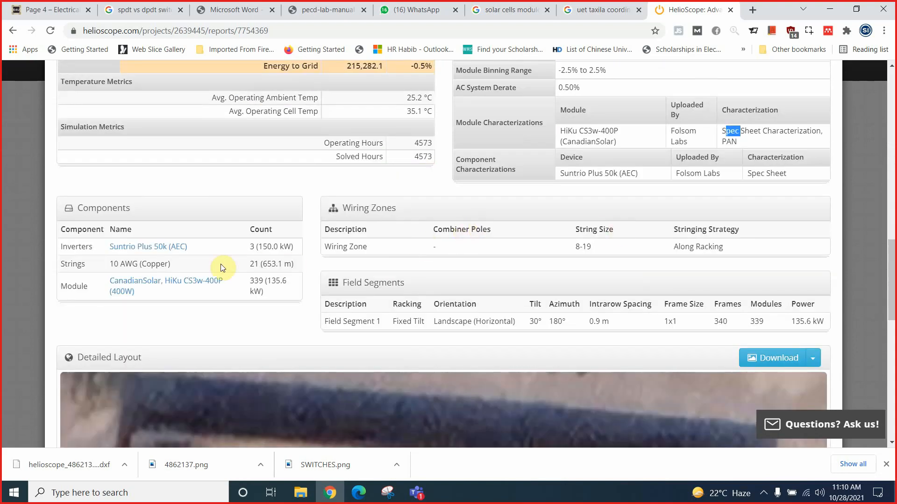
pyautogui.moveTo(136, 264); pyautogui.dragTo(174, 265)
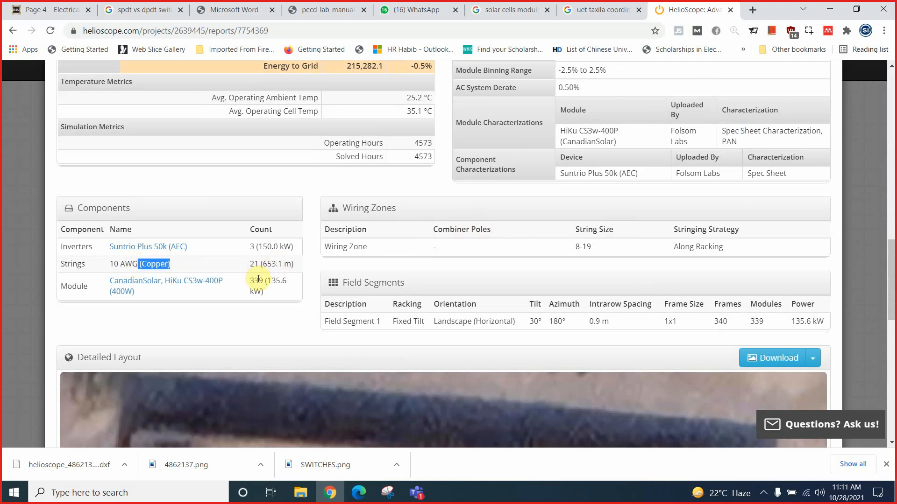
# Step: Examine the module count, wiring zones and field segments, and the inverter and module placement in the production report's detailed layout
pyautogui.moveTo(255, 281); pyautogui.dragTo(266, 285)
pyautogui.click(258, 294)
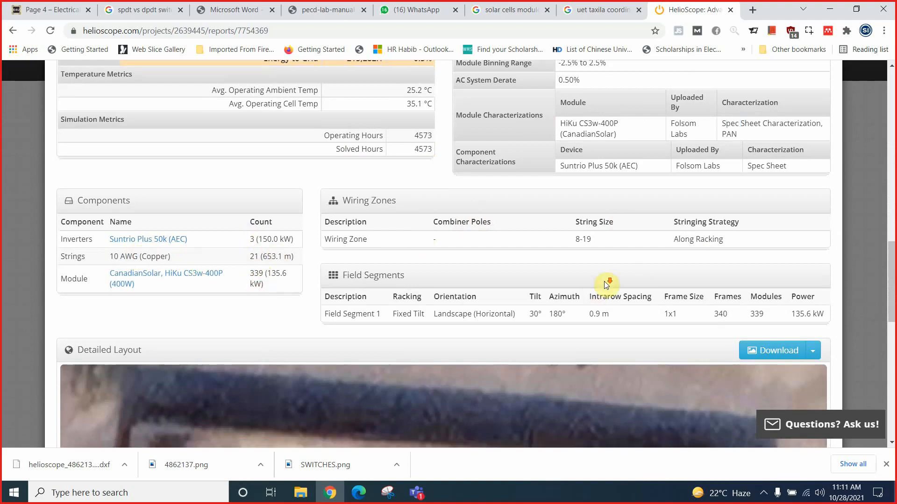
pyautogui.scroll(-2, 606, 282)
pyautogui.scroll(-8, 620, 282)
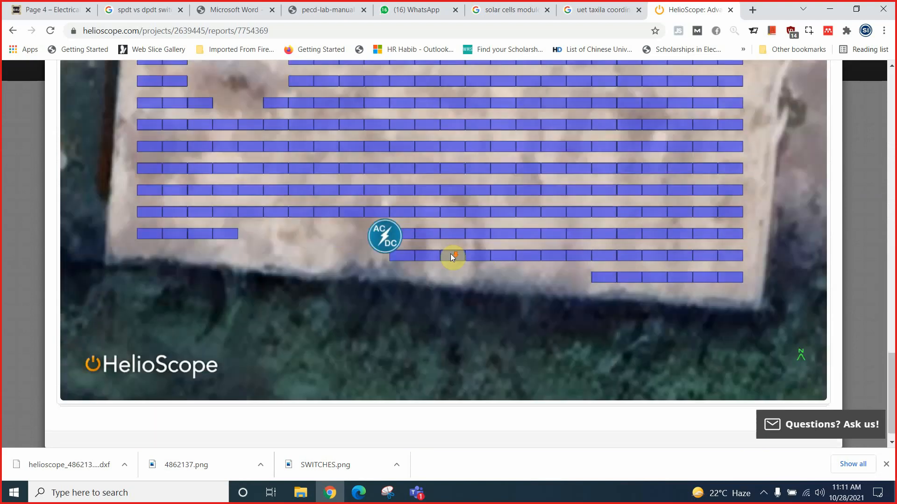
pyautogui.scroll(3, 424, 254)
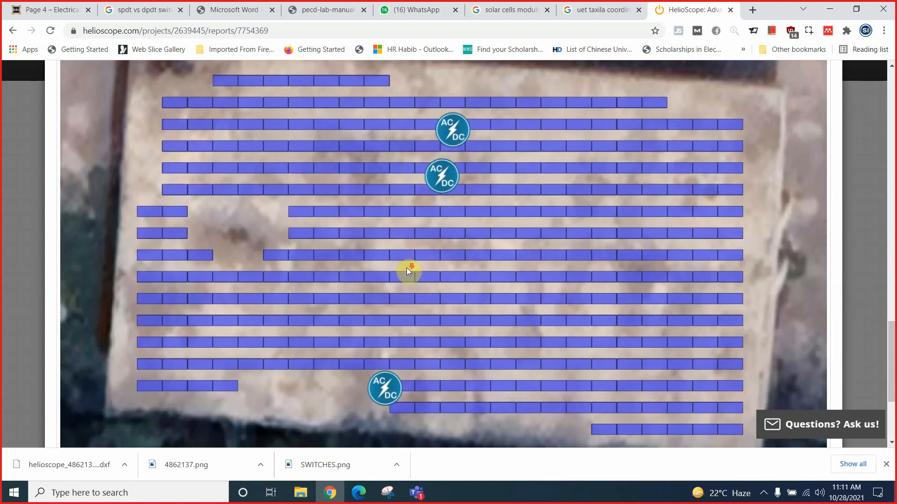
pyautogui.scroll(-3, 414, 296)
pyautogui.scroll(15, 540, 316)
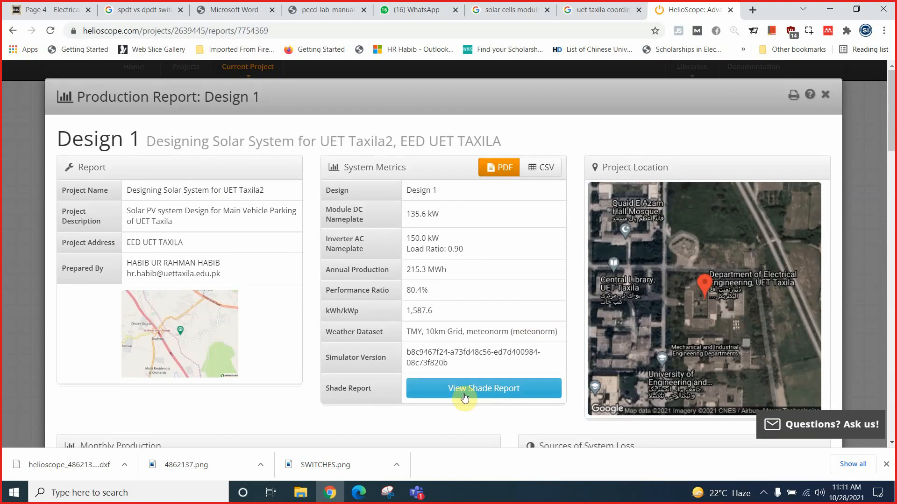
# Step: Open the shade report for Design 1 and look over its shading heatmap and tables
pyautogui.click(461, 395)
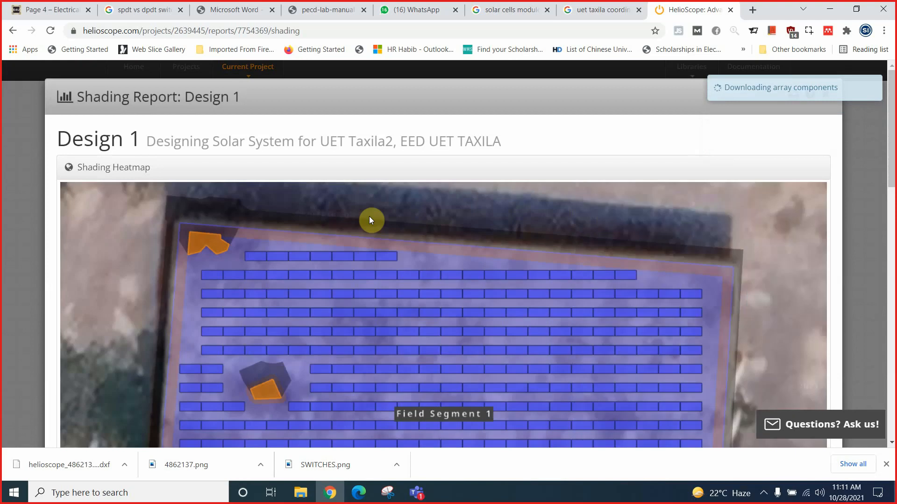
pyautogui.scroll(-4, 408, 273)
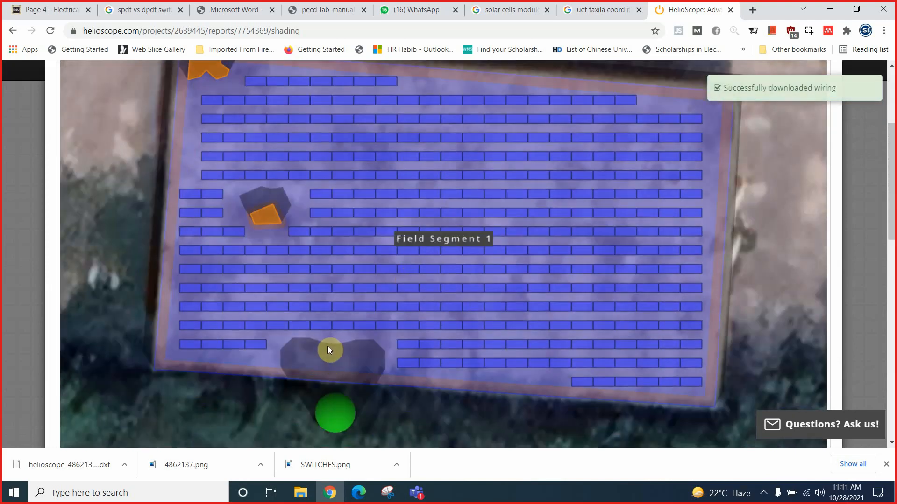
pyautogui.scroll(4, 373, 273)
pyautogui.scroll(-10, 358, 240)
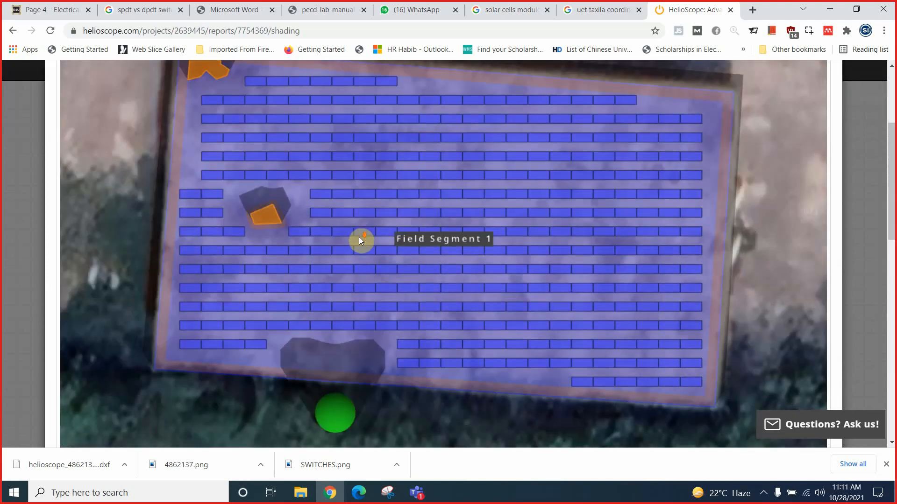
pyautogui.scroll(-4, 373, 278)
pyautogui.scroll(2, 120, 200)
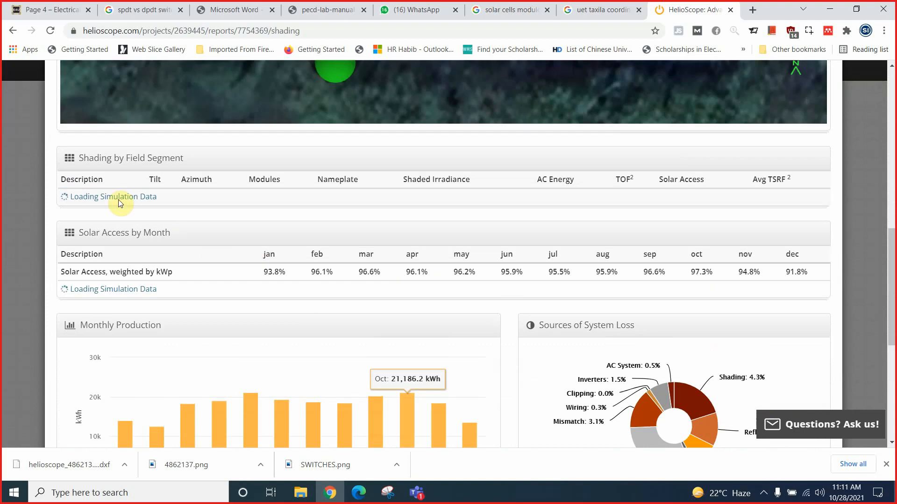
pyautogui.scroll(9, 256, 252)
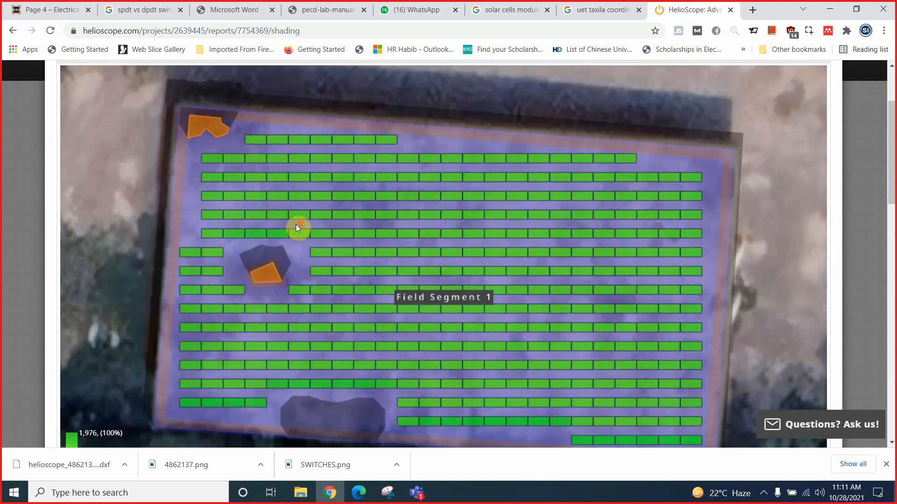
# Step: Examine the heatmap's irradiance scale and compare the shading of modules near the obstructions and the tree
pyautogui.scroll(-5, 430, 287)
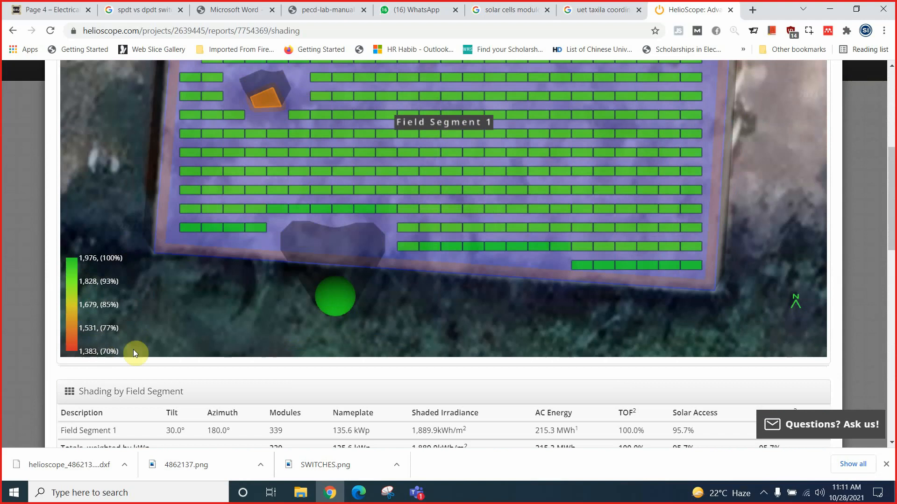
pyautogui.scroll(4, 464, 184)
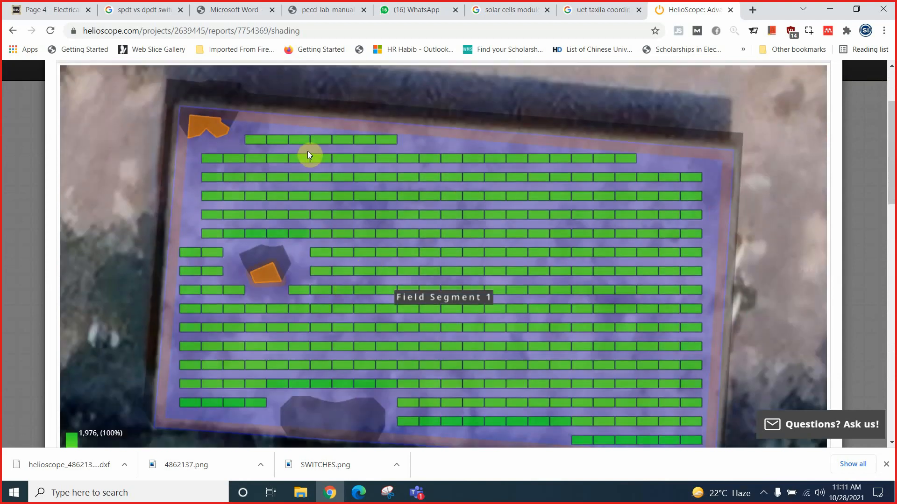
pyautogui.scroll(-7, 345, 183)
pyautogui.scroll(-2, 341, 206)
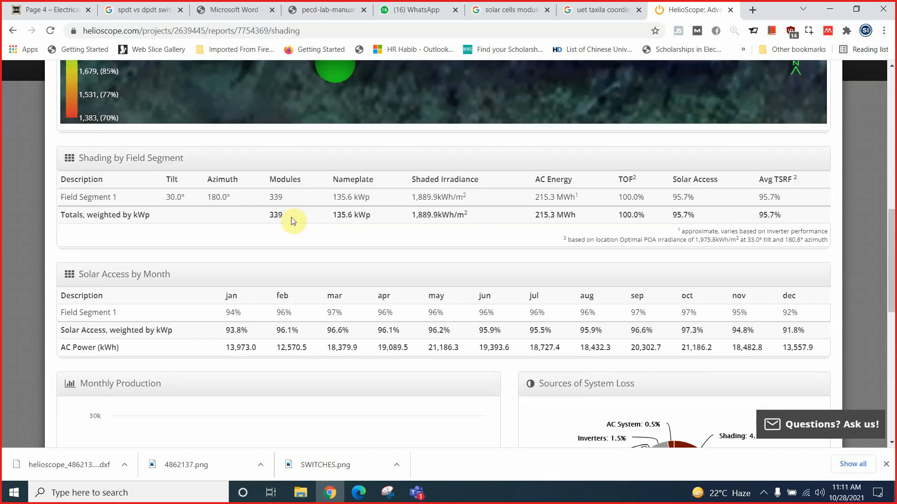
pyautogui.scroll(4, 304, 224)
pyautogui.scroll(2, 328, 243)
pyautogui.scroll(1, 486, 206)
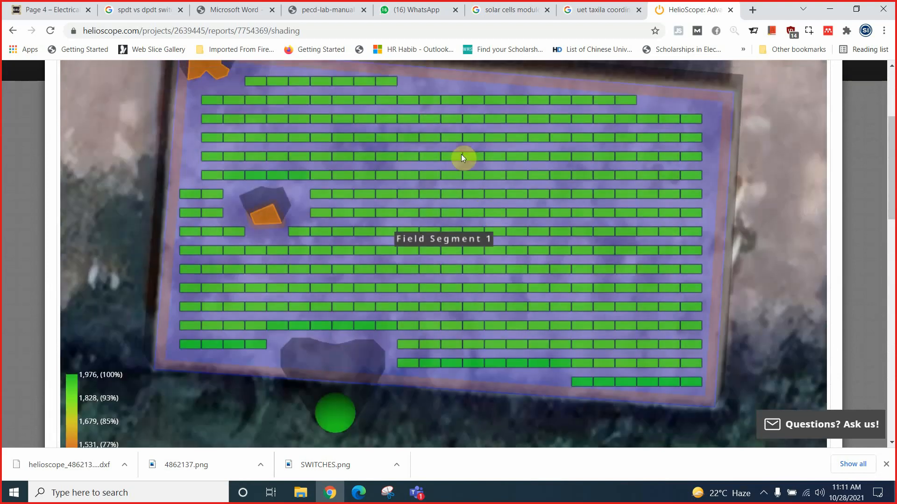
# Step: Examine Field Segment 1's tilt, azimuth, modules, nameplate, AC energy and TOF in the shading table
pyautogui.scroll(-6, 397, 321)
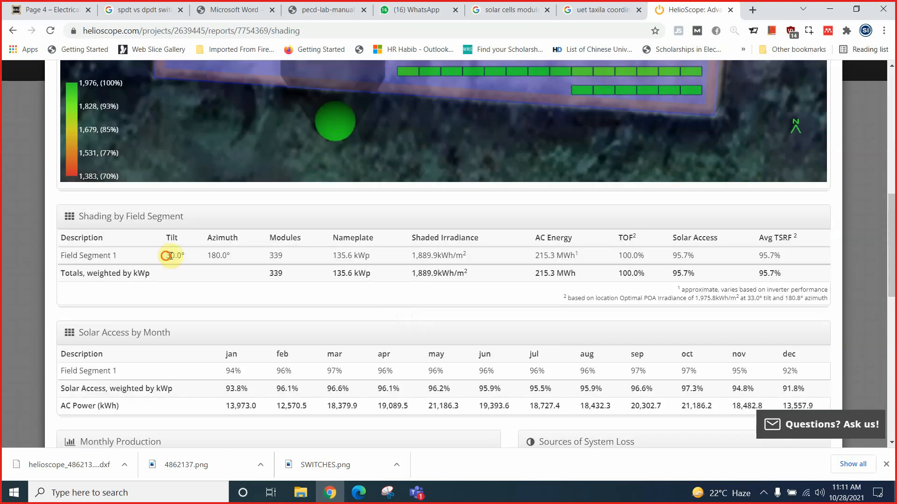
pyautogui.moveTo(216, 256); pyautogui.dragTo(208, 256)
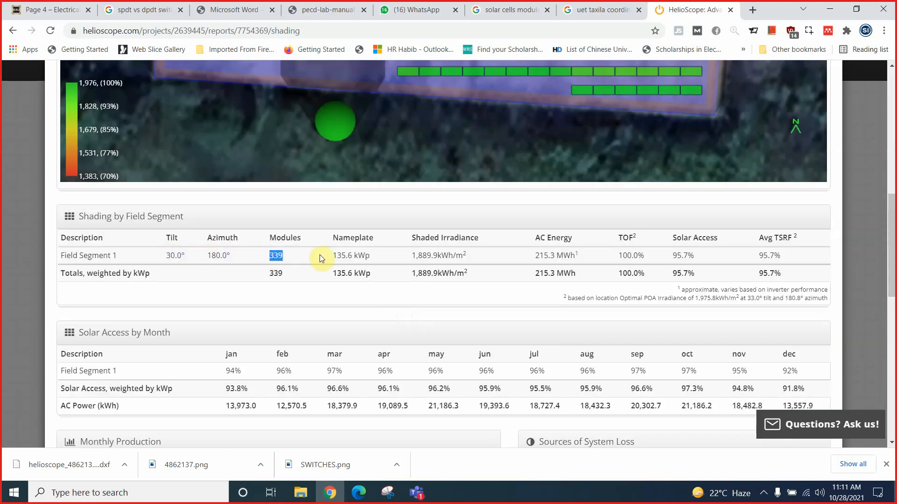
pyautogui.moveTo(330, 256); pyautogui.dragTo(368, 254)
pyautogui.moveTo(559, 256); pyautogui.dragTo(628, 256)
pyautogui.click(645, 253)
# Step: Examine the Solar Access by Month table, comparing monthly solar access, its kWp-weighted values and AC power
pyautogui.scroll(-3, 294, 304)
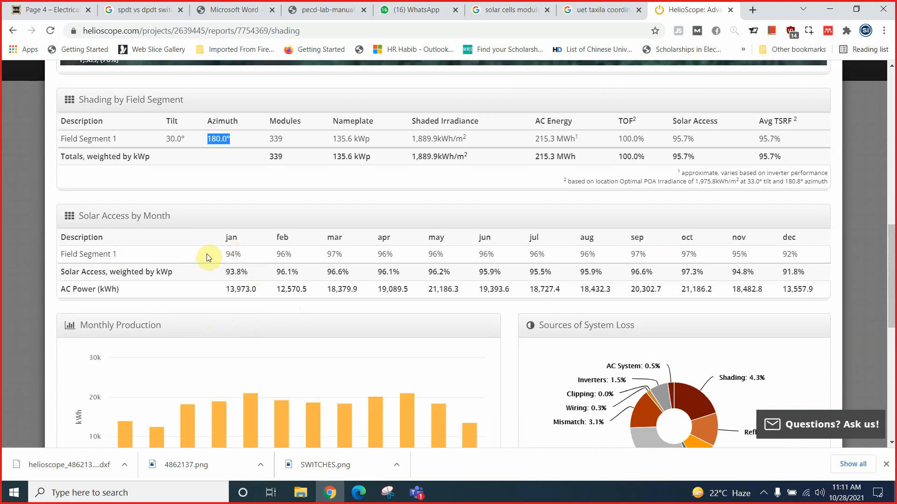
pyautogui.moveTo(251, 254); pyautogui.dragTo(799, 257)
pyautogui.click(800, 257)
pyautogui.moveTo(95, 274); pyautogui.dragTo(150, 272)
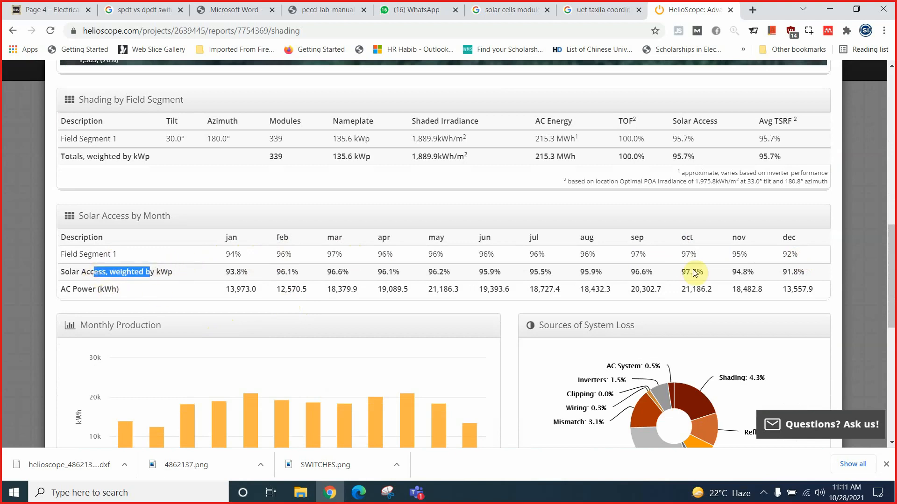
pyautogui.click(783, 258)
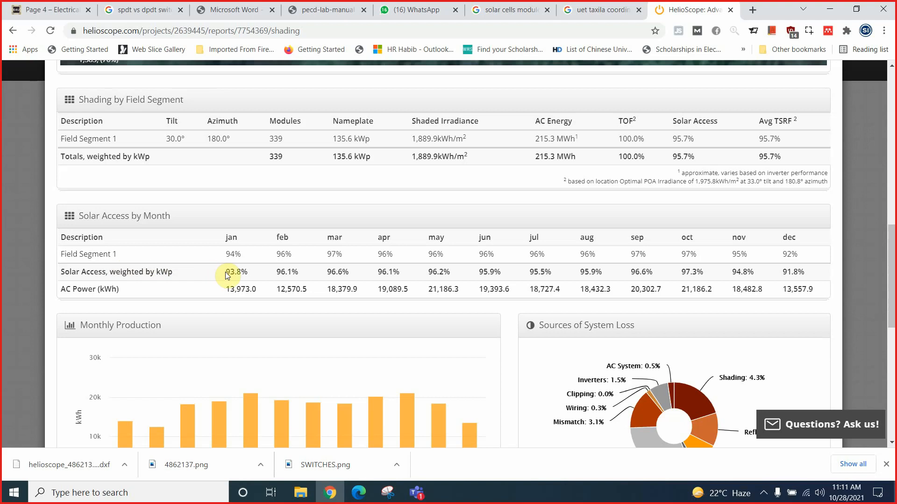
pyautogui.moveTo(226, 272); pyautogui.dragTo(351, 273)
pyautogui.moveTo(246, 286); pyautogui.dragTo(292, 287)
# Step: Examine the shading report's monthly production and system loss charts and the southwestern and southeastern angle views
pyautogui.scroll(-3, 357, 285)
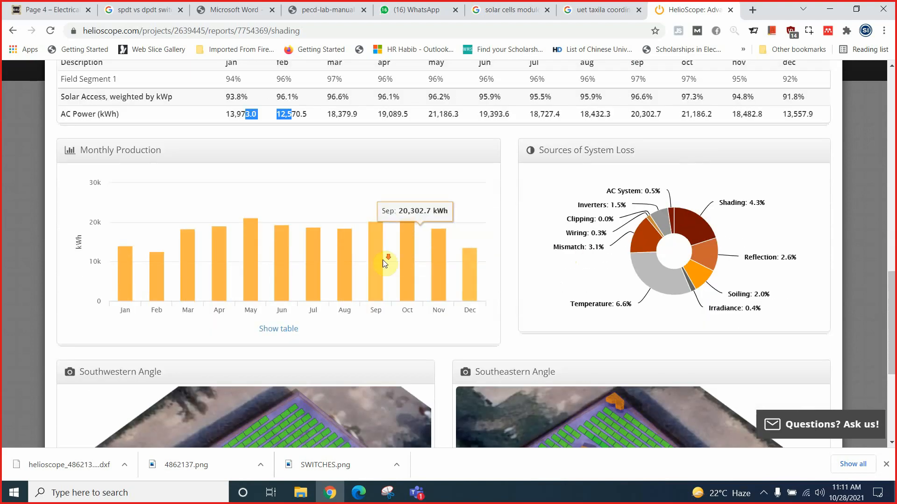
pyautogui.scroll(-5, 383, 262)
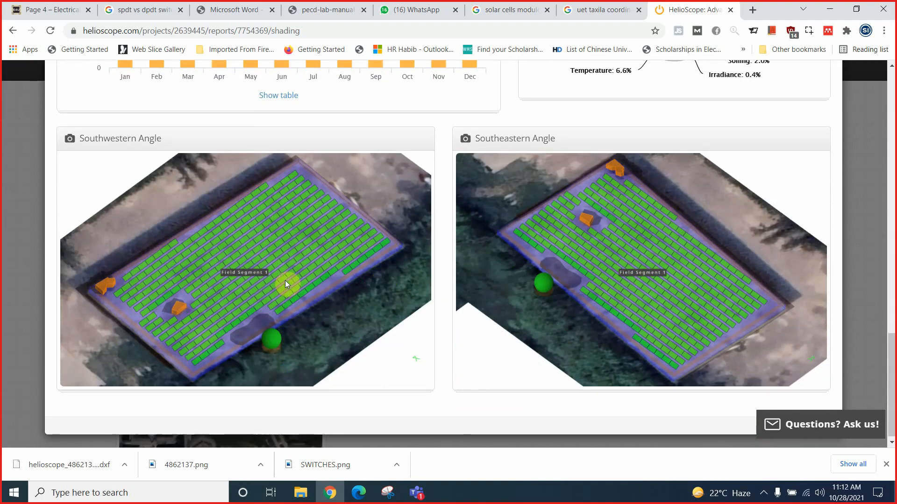
pyautogui.scroll(3, 537, 284)
pyautogui.scroll(7, 482, 262)
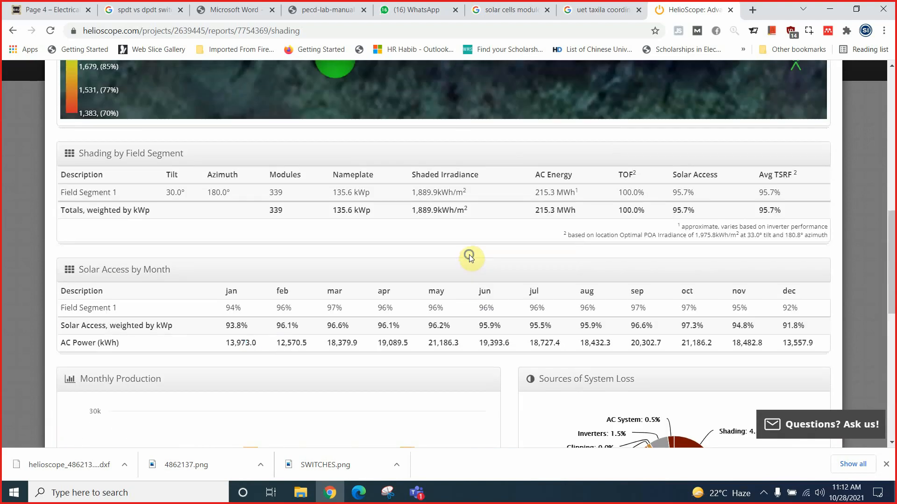
# Step: Look through the whole shading report once more from the heatmap to the angle views and close it
pyautogui.rightClick(466, 256)
pyautogui.click(422, 249)
pyautogui.scroll(15, 490, 234)
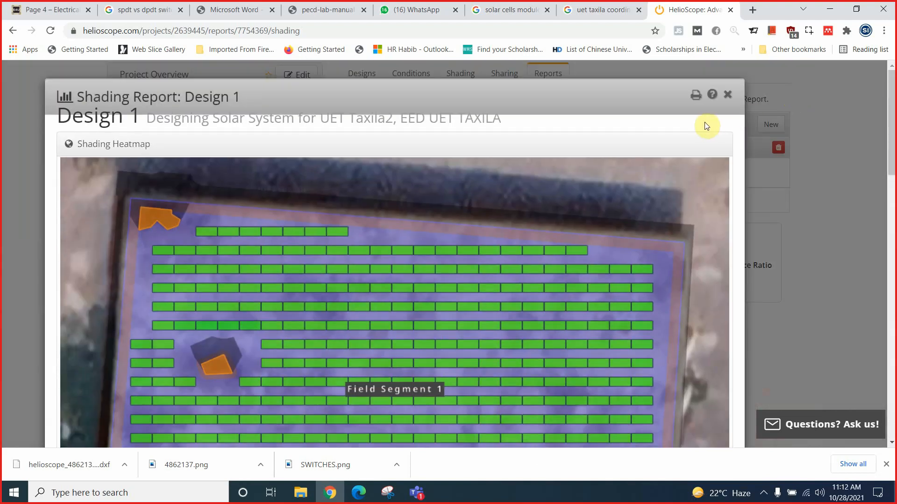
pyautogui.scroll(-6, 498, 280)
pyautogui.scroll(-12, 496, 344)
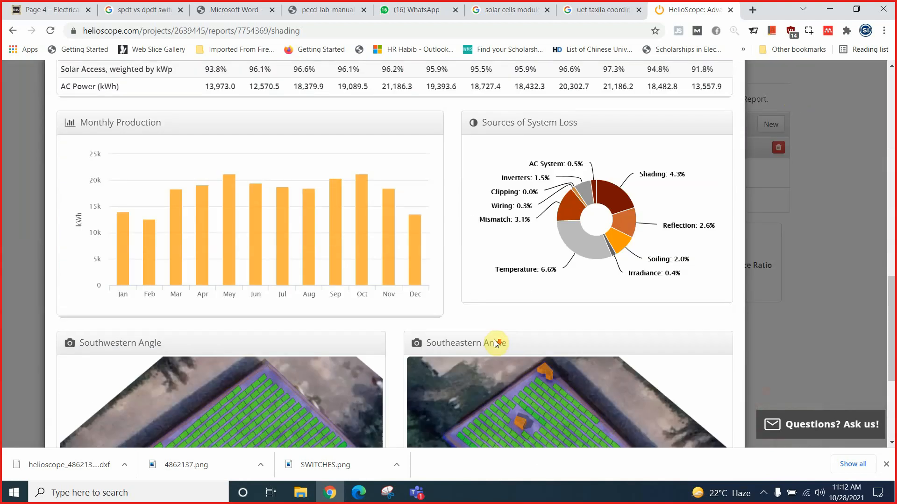
pyautogui.scroll(10, 496, 341)
pyautogui.scroll(6, 497, 334)
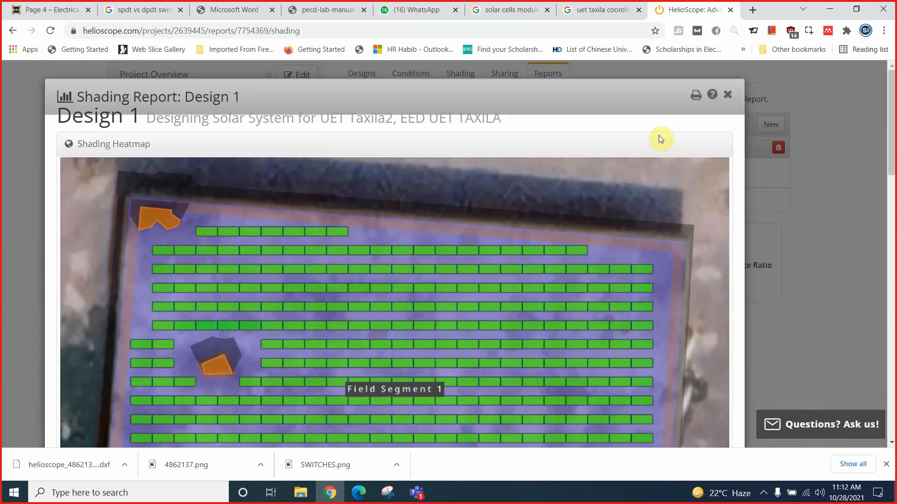
pyautogui.click(727, 97)
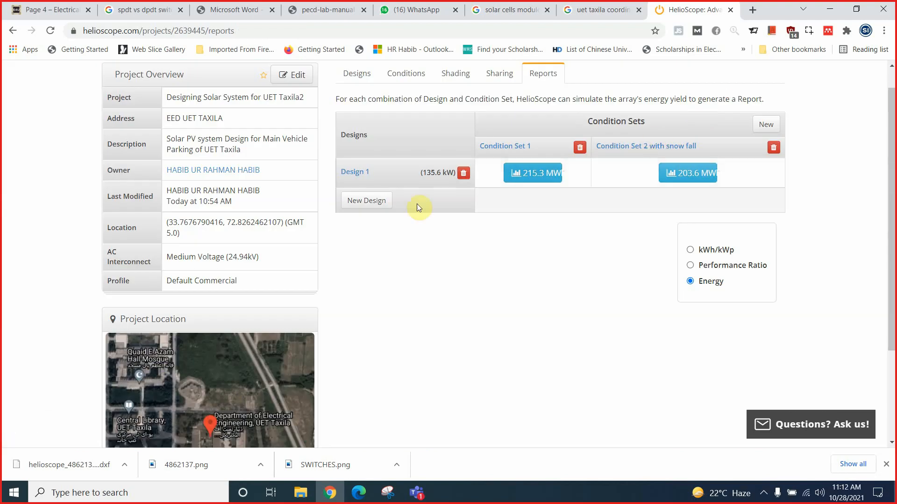
# Step: Open Design 1's Condition Set 1 report and save the shading PDF as helioscope_shading_7754369_summary in the lab 6 helioscope folder
pyautogui.scroll(1, 491, 222)
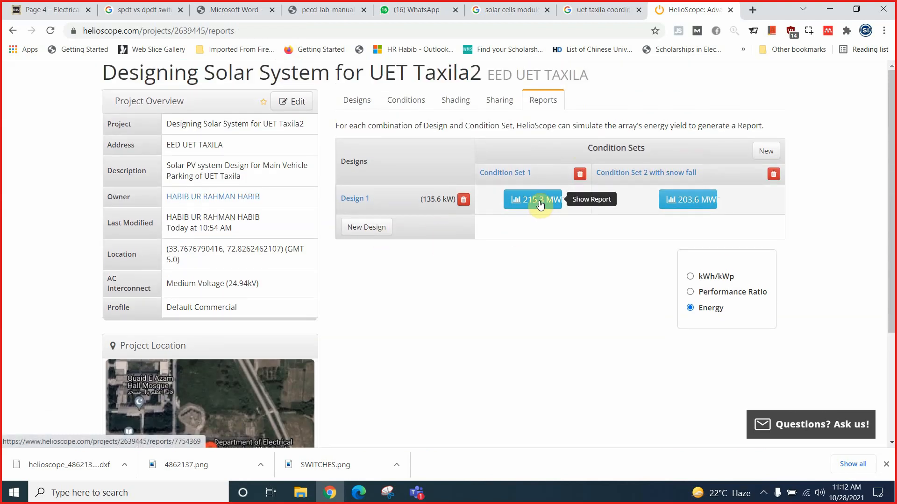
pyautogui.click(540, 204)
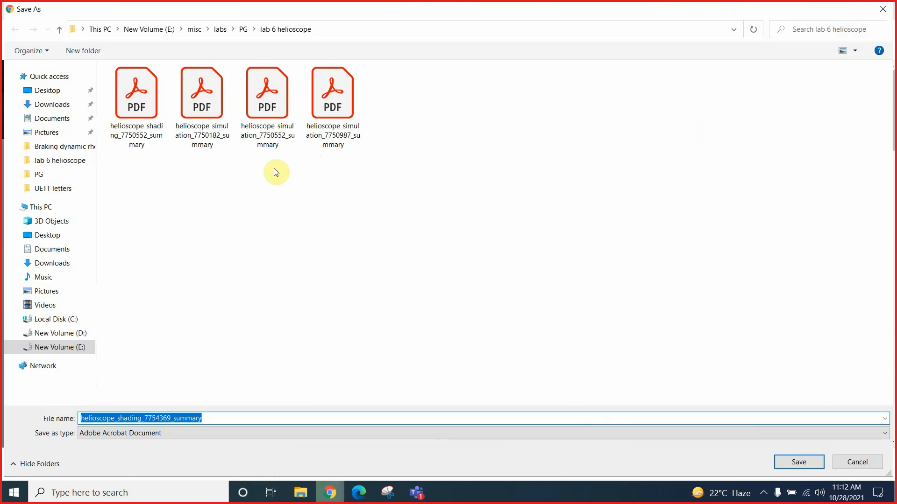
pyautogui.click(794, 461)
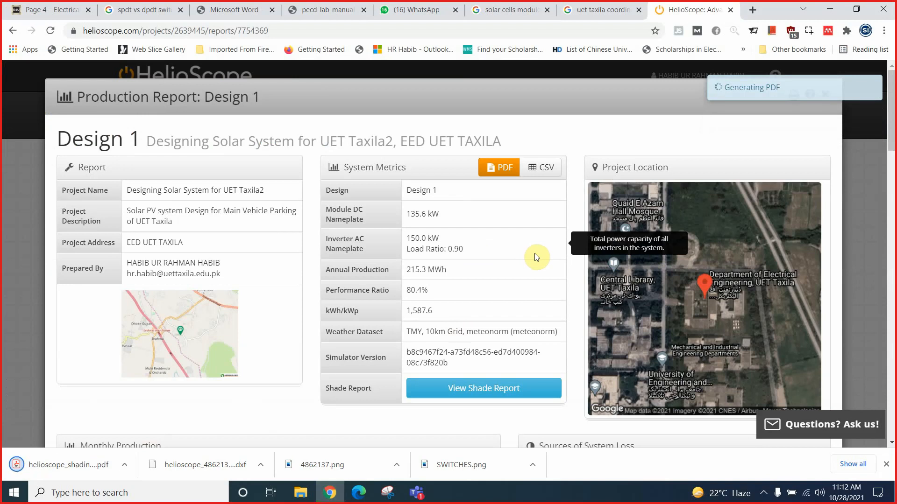
# Step: Review both pages of the saved shading report PDF, and close it and the production report
pyautogui.click(72, 463)
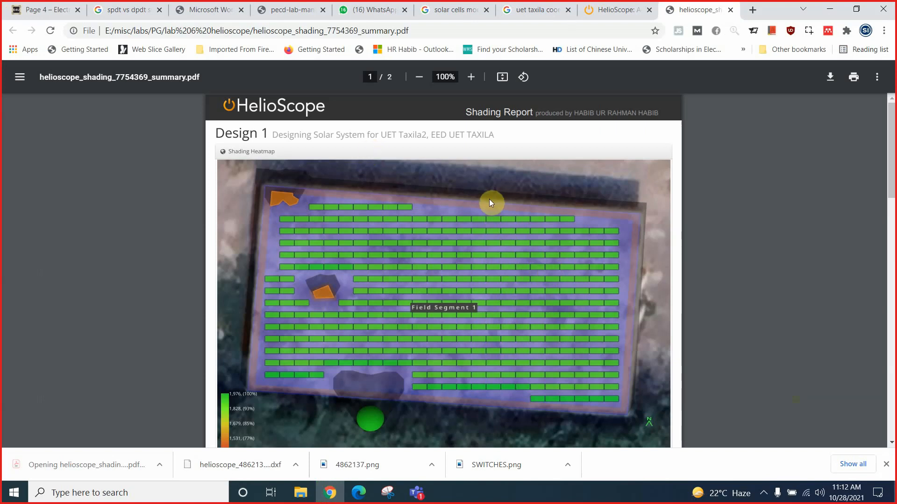
pyautogui.scroll(-1, 435, 255)
pyautogui.hotkey('ctrl', 's')
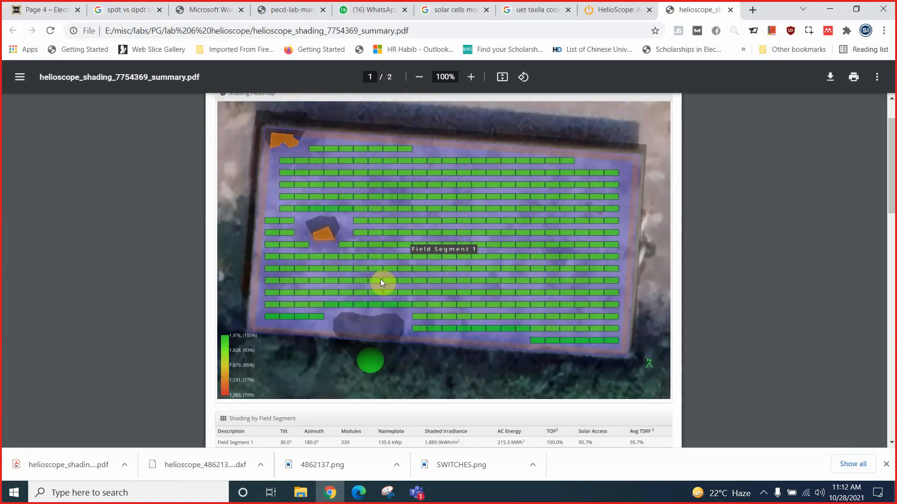
pyautogui.scroll(-5, 381, 282)
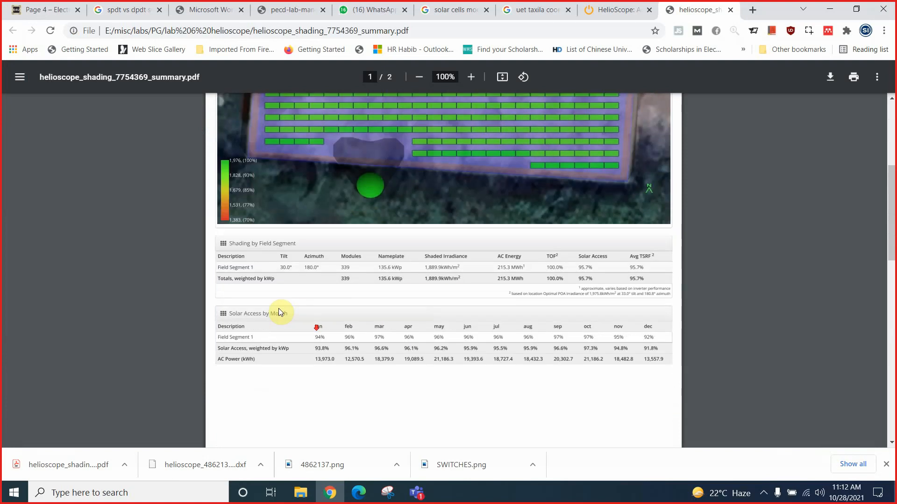
pyautogui.scroll(-15, 410, 315)
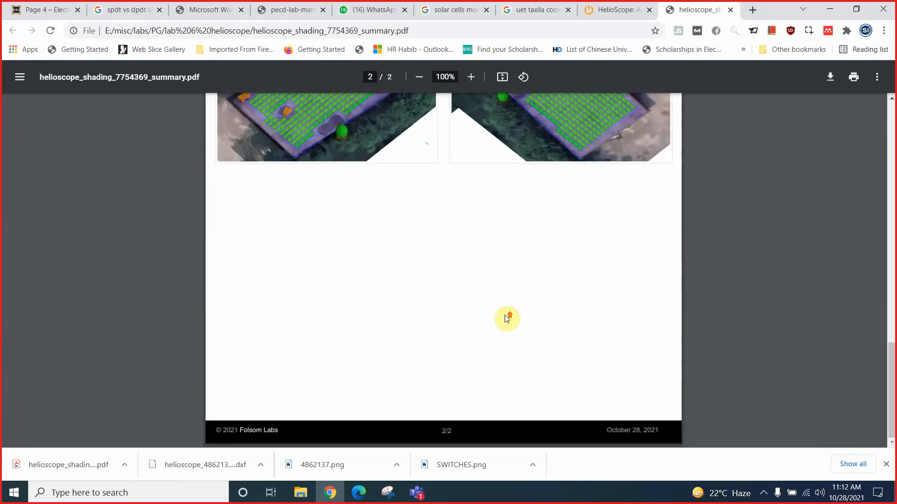
pyautogui.scroll(16, 505, 317)
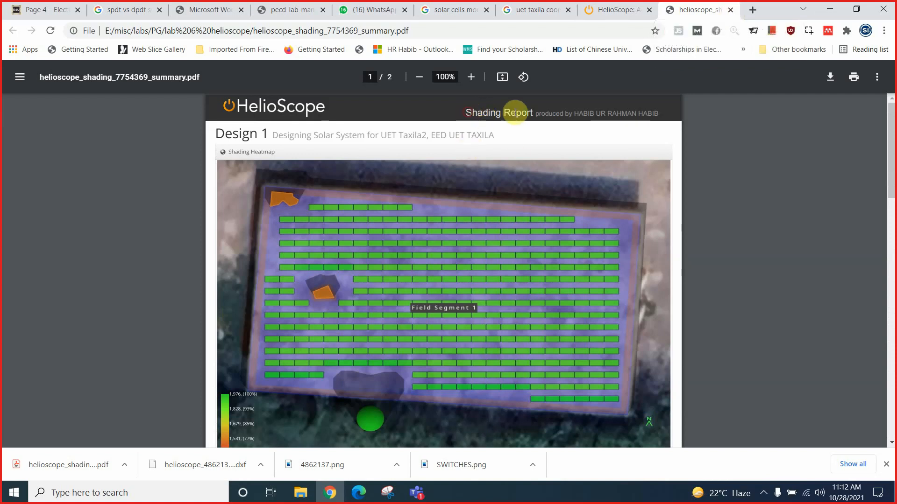
pyautogui.click(731, 11)
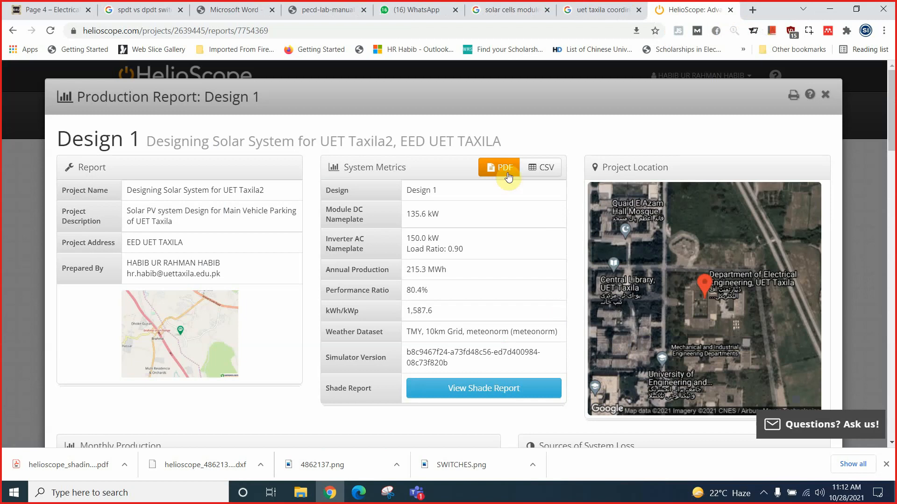
pyautogui.click(827, 99)
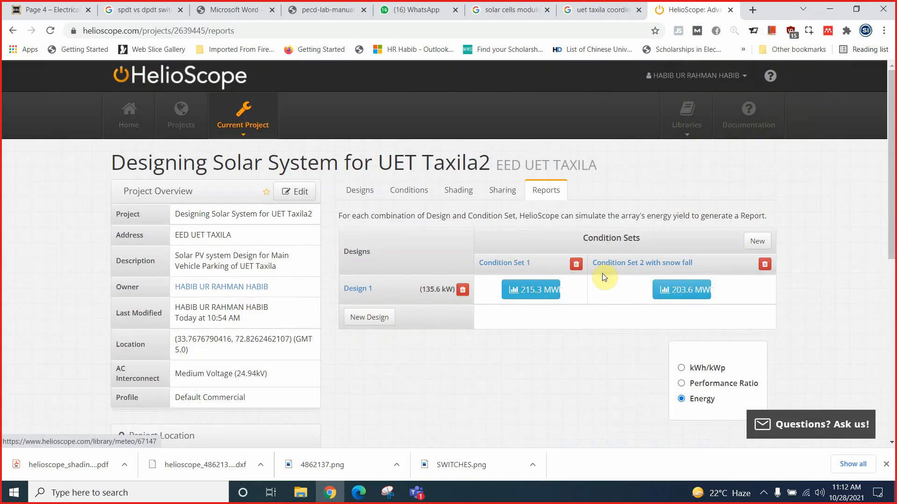
# Step: Save Design 1's Condition Set 1 production report as the PDF helioscope_simulation_7754369_summary in the lab 6 helioscope folder and open it
pyautogui.click(517, 290)
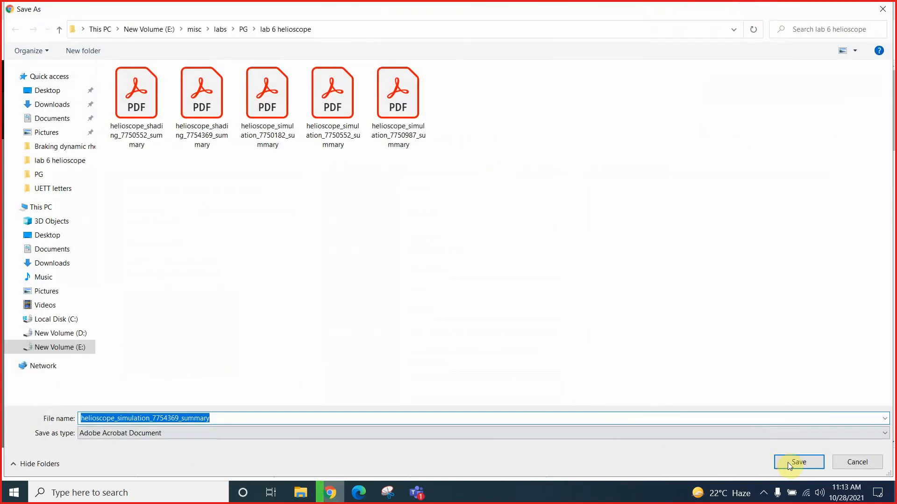
pyautogui.click(788, 462)
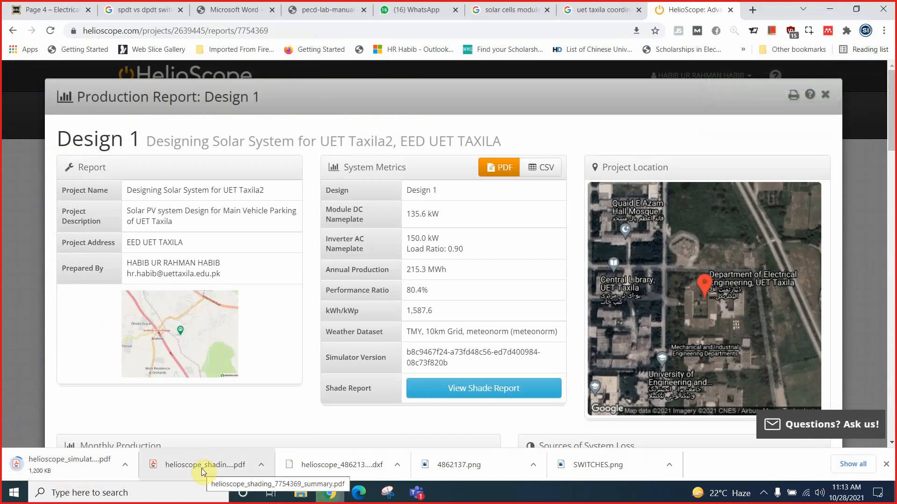
pyautogui.click(51, 472)
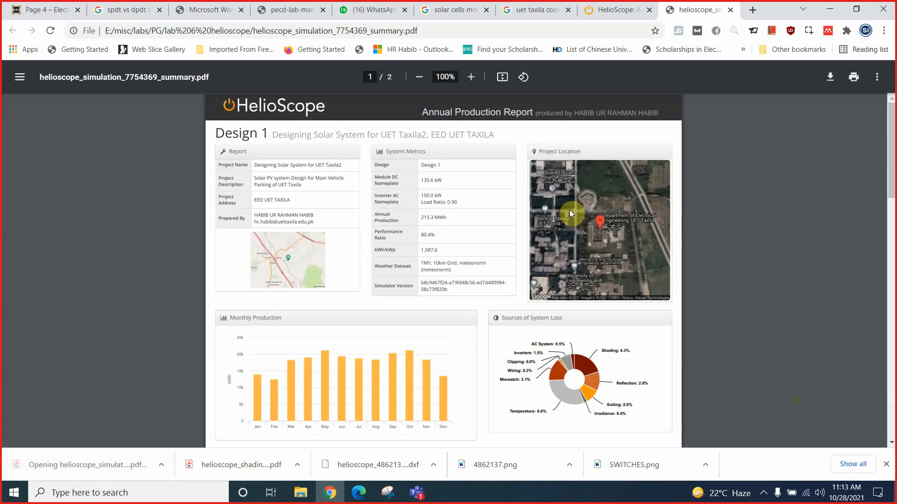
# Step: Review both pages of the saved production report PDF and view the exported layout image 4862137.png
pyautogui.scroll(-9, 433, 326)
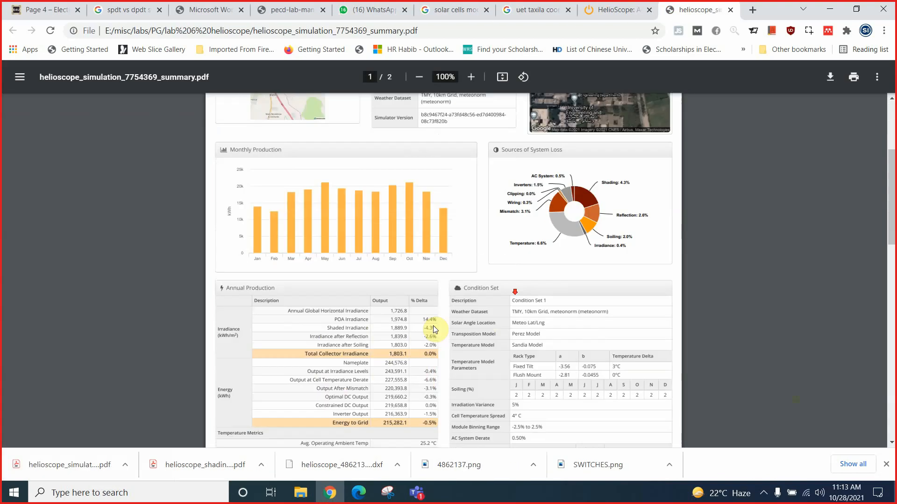
pyautogui.scroll(-10, 504, 294)
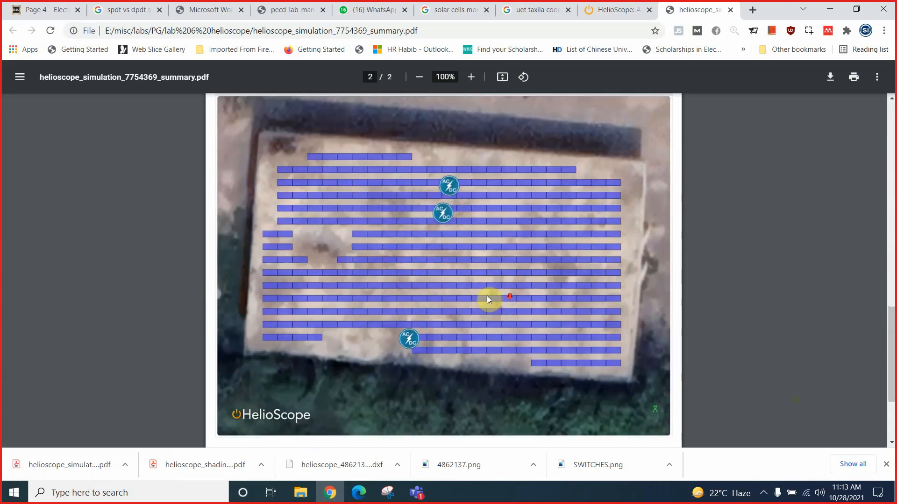
pyautogui.scroll(18, 485, 300)
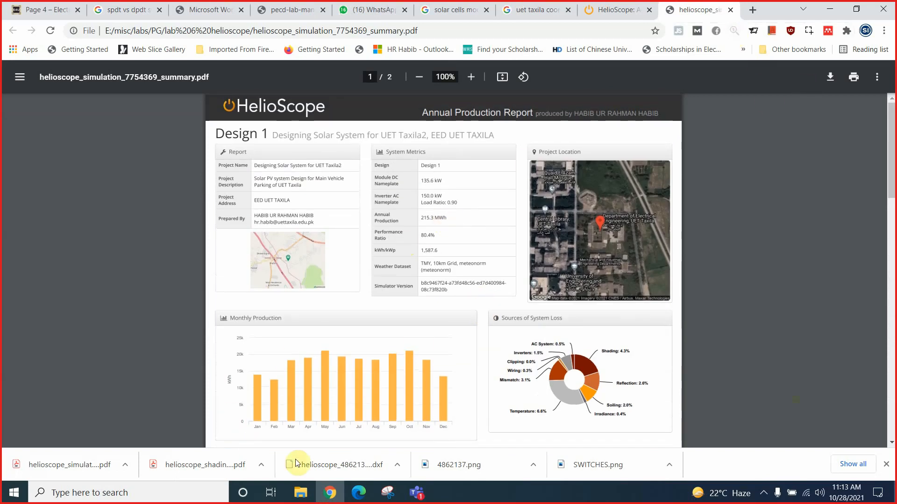
pyautogui.click(472, 466)
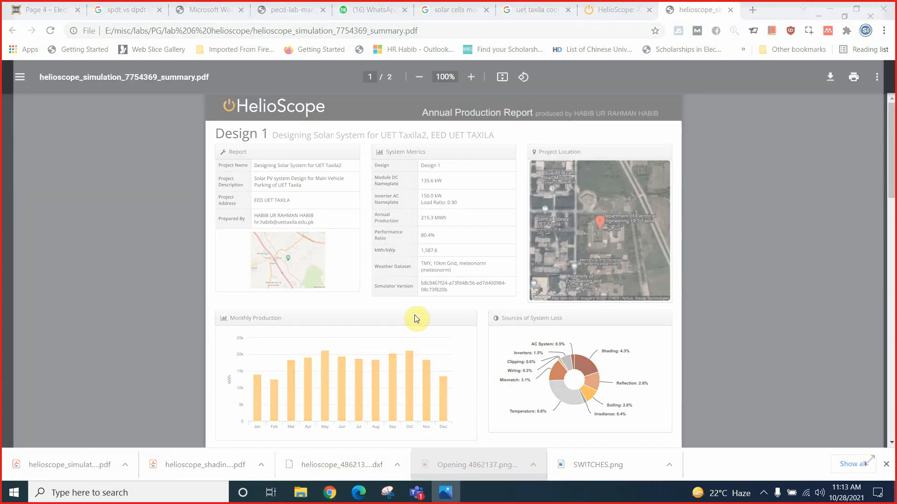
pyautogui.click(883, 9)
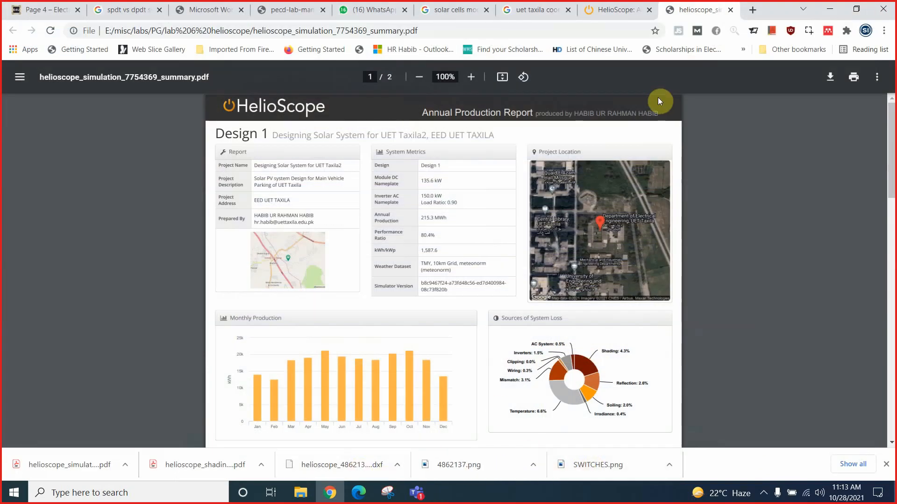
# Step: Go back to Design 1's online production report, look over its system metrics, and close the report
pyautogui.click(622, 10)
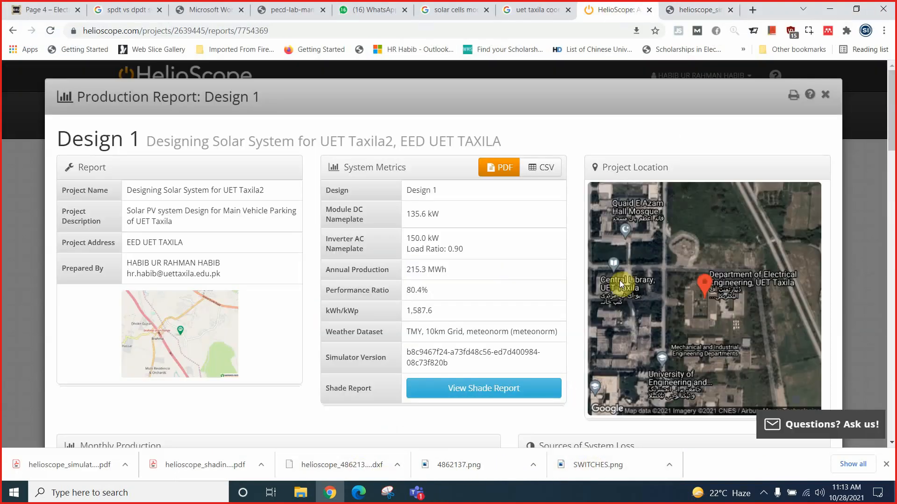
pyautogui.scroll(-5, 513, 292)
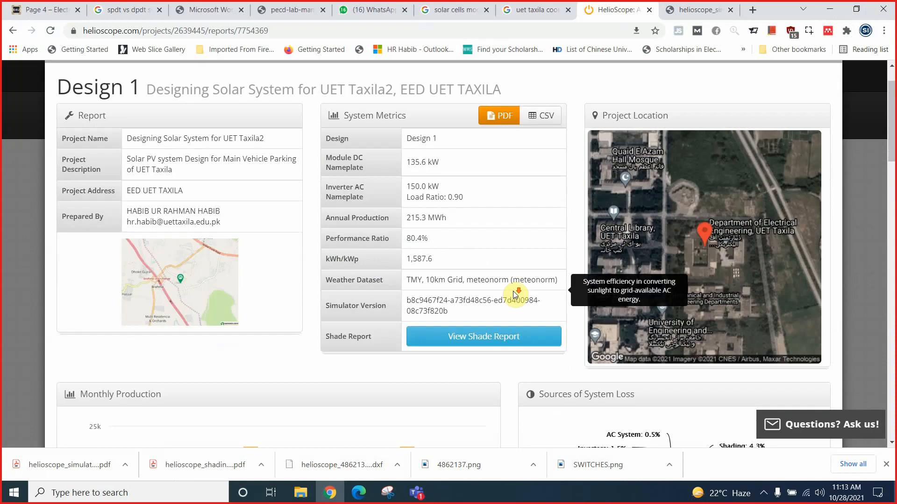
pyautogui.scroll(5, 516, 294)
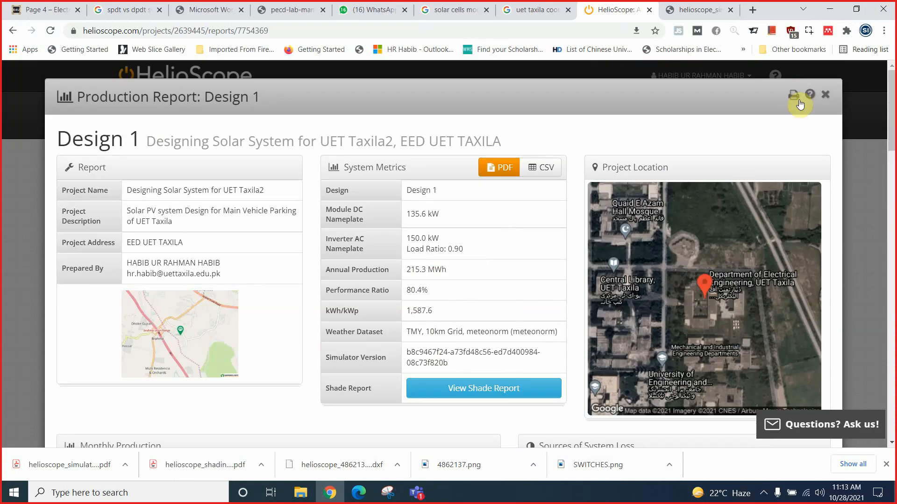
pyautogui.click(825, 98)
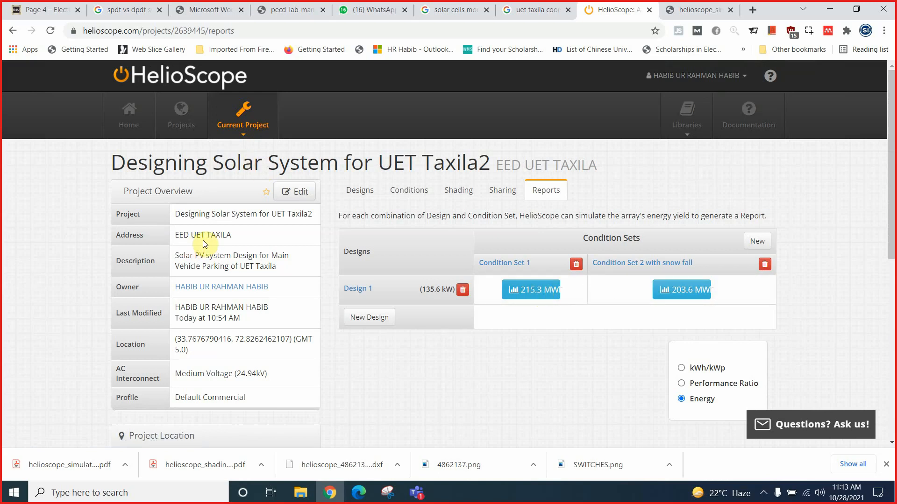
# Step: Look at the export options for Design 1 in the project's list of designs
pyautogui.click(360, 191)
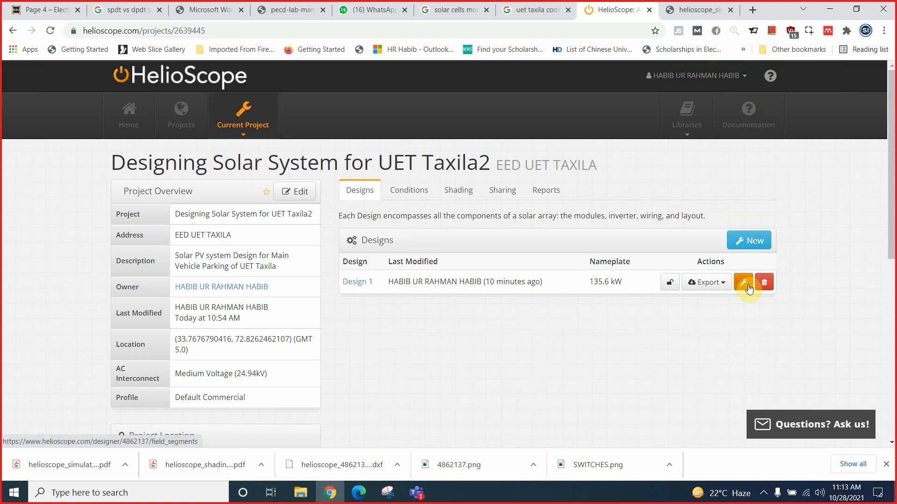
pyautogui.click(723, 284)
pyautogui.click(714, 320)
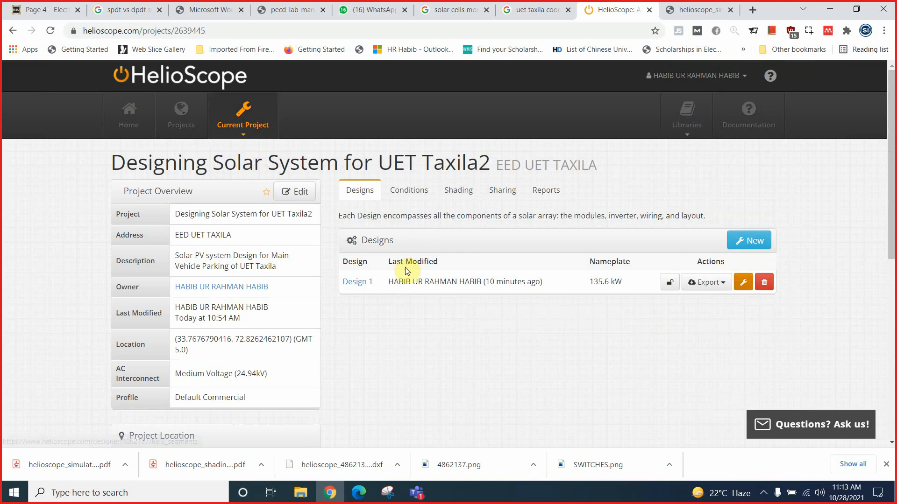
# Step: Open Design 1 in the designer and save its single-line diagram as the PNG image download (2) in the lab 6 helioscope folder
pyautogui.click(747, 286)
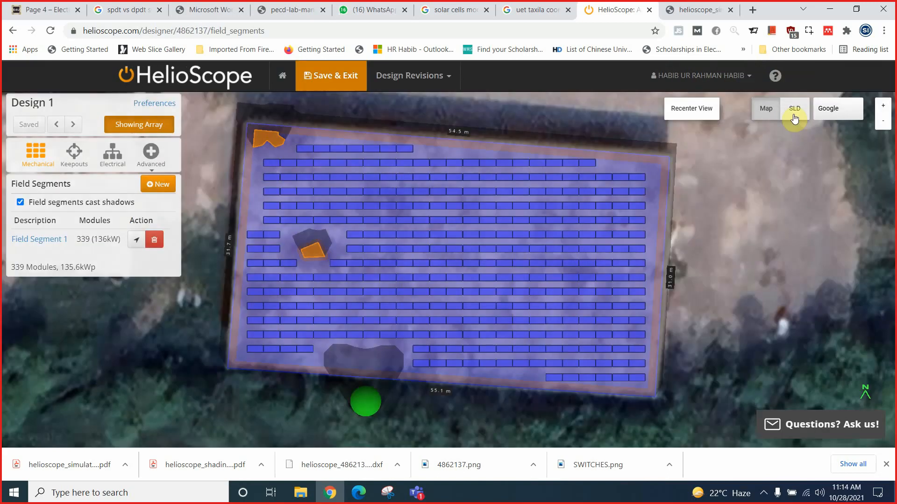
pyautogui.click(794, 113)
pyautogui.rightClick(404, 236)
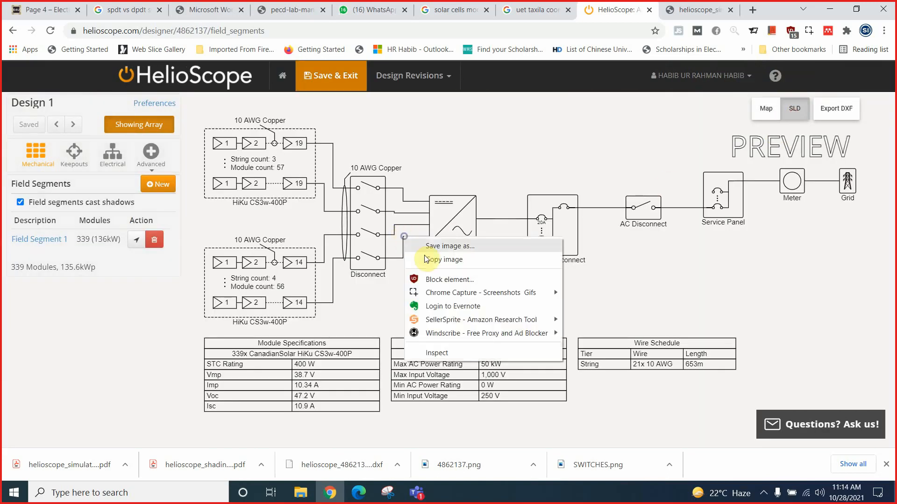
pyautogui.click(427, 243)
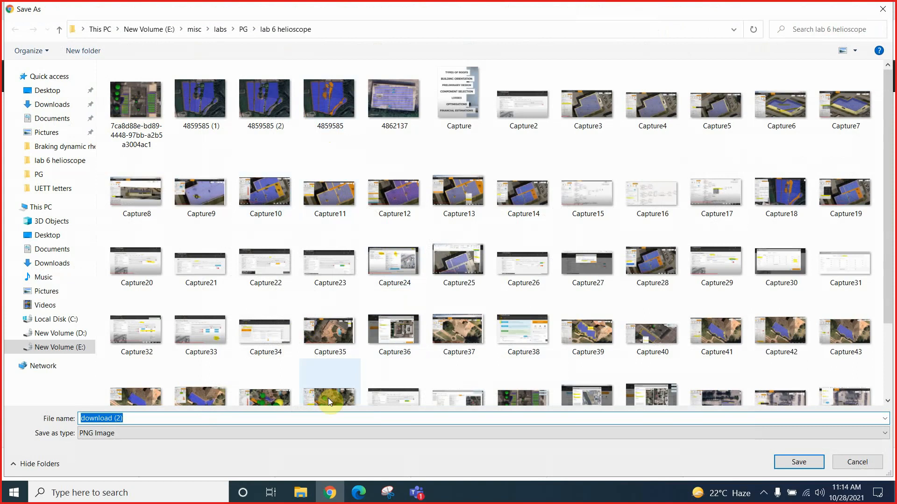
pyautogui.click(799, 462)
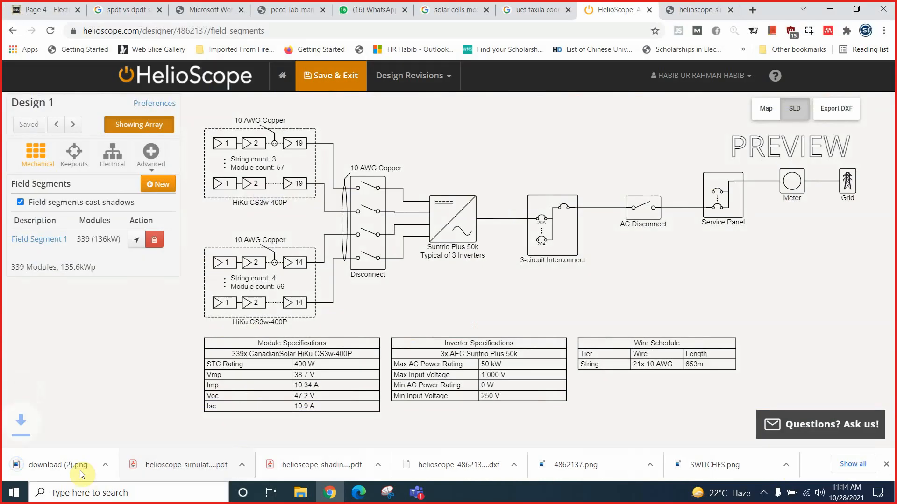
# Step: Check the saved single-line diagram image, and look at the diagram in the designer alongside the production report PDF
pyautogui.click(70, 465)
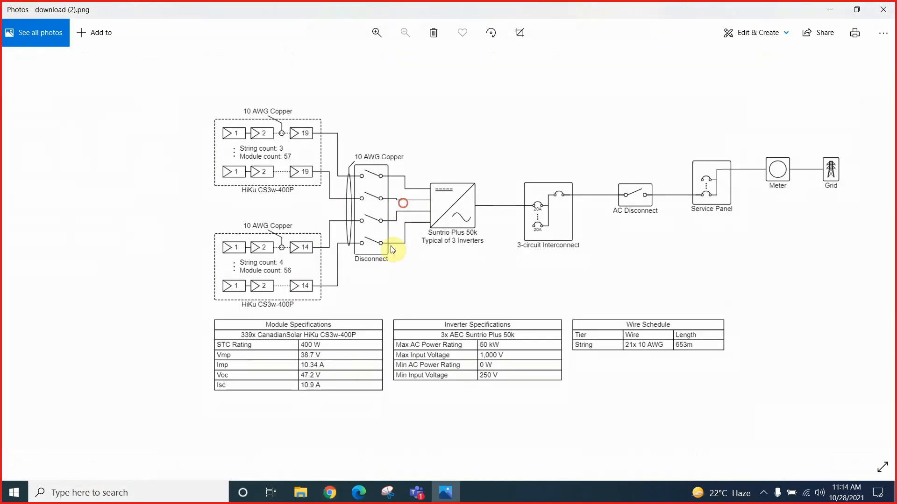
pyautogui.click(883, 19)
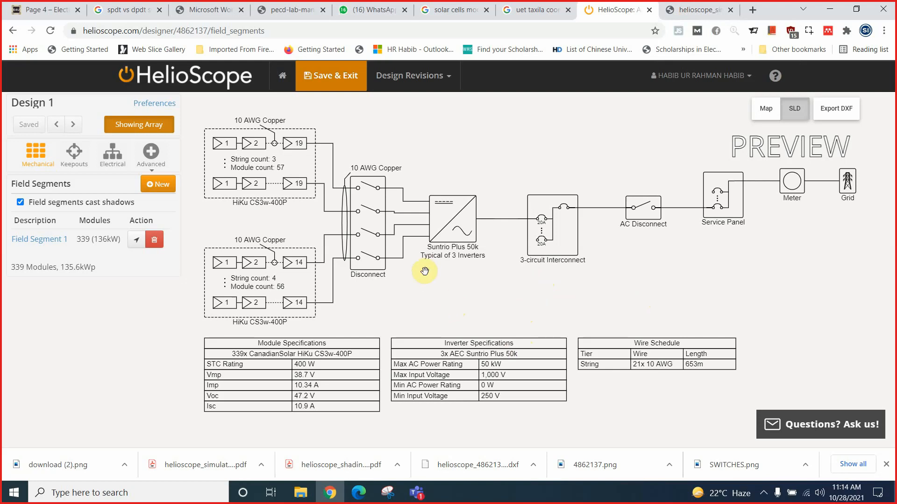
pyautogui.click(691, 10)
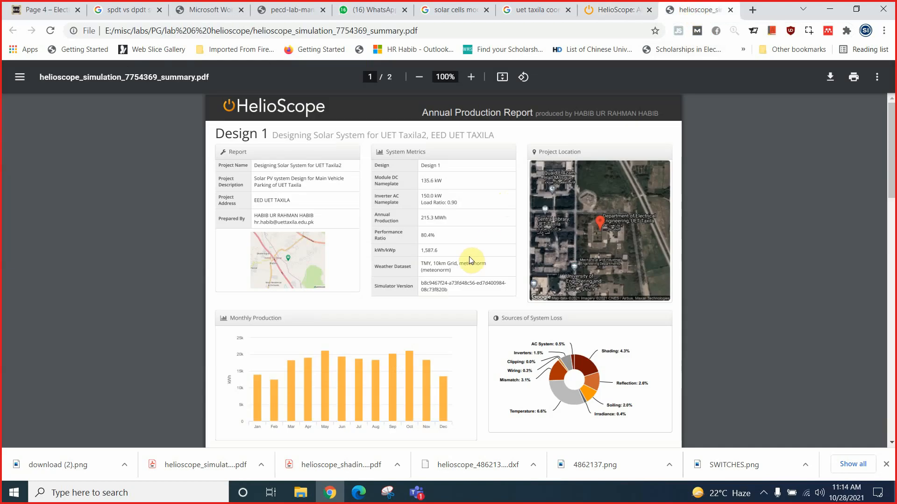
pyautogui.click(622, 9)
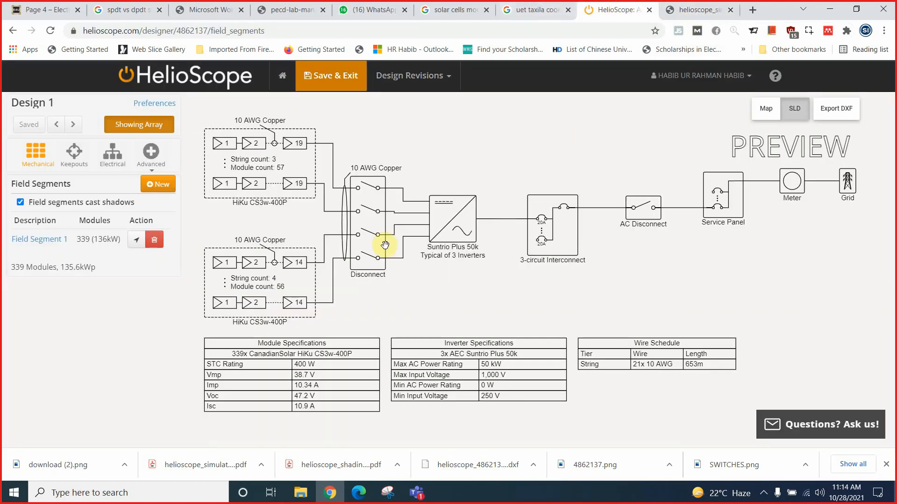
pyautogui.scroll(2, 386, 245)
pyautogui.scroll(-2, 408, 214)
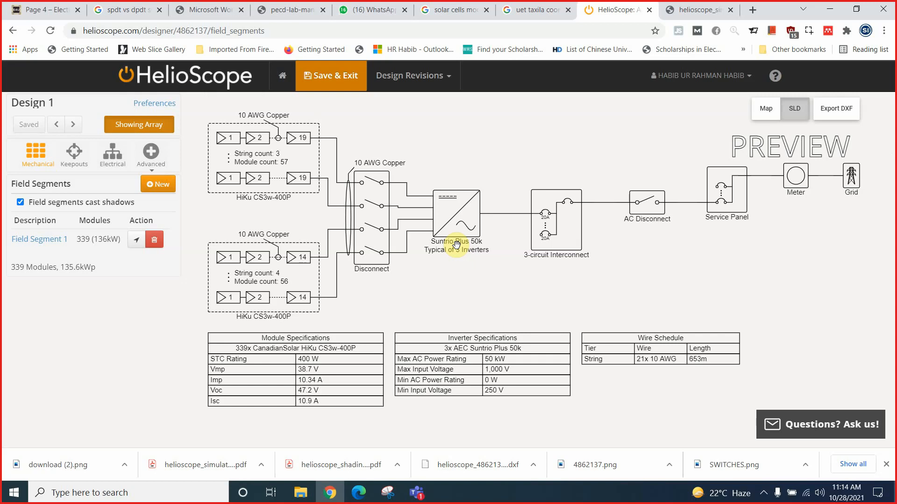
pyautogui.click(687, 9)
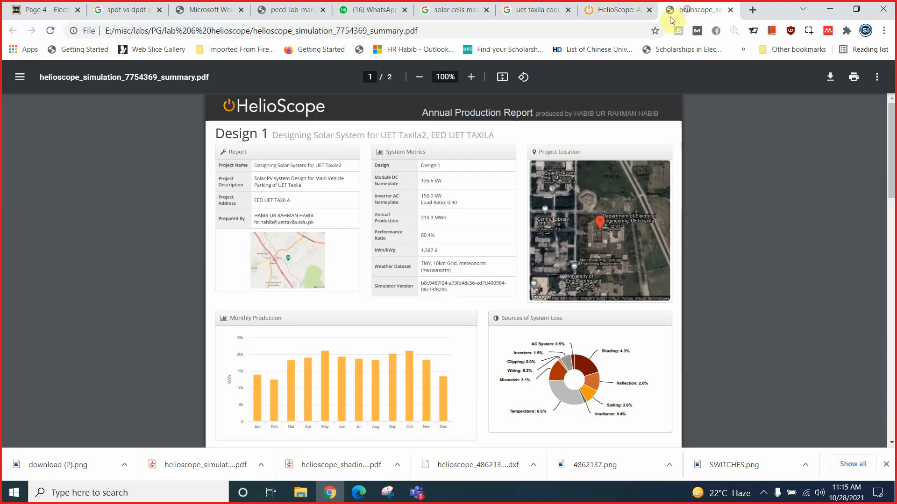
pyautogui.click(612, 10)
pyautogui.click(696, 9)
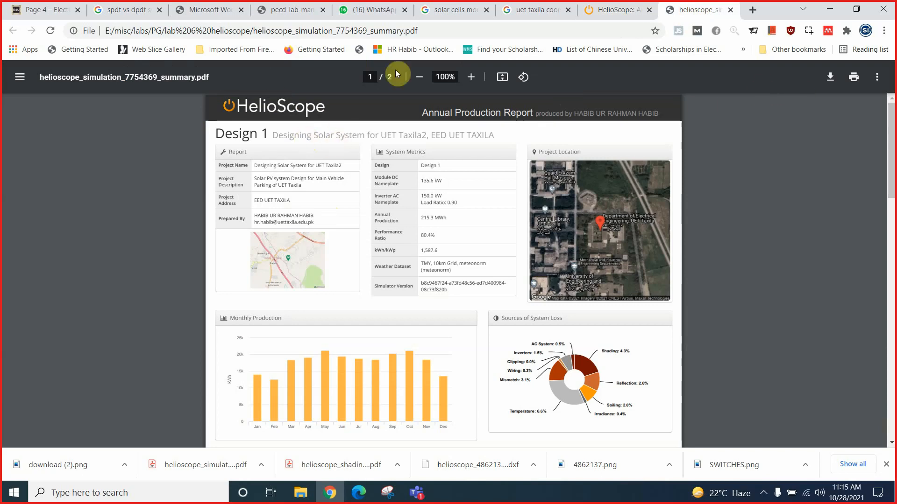
# Step: Leave the designer and open Design 1's production report for Condition Set 2 with snow fall, including its shade report
pyautogui.click(613, 9)
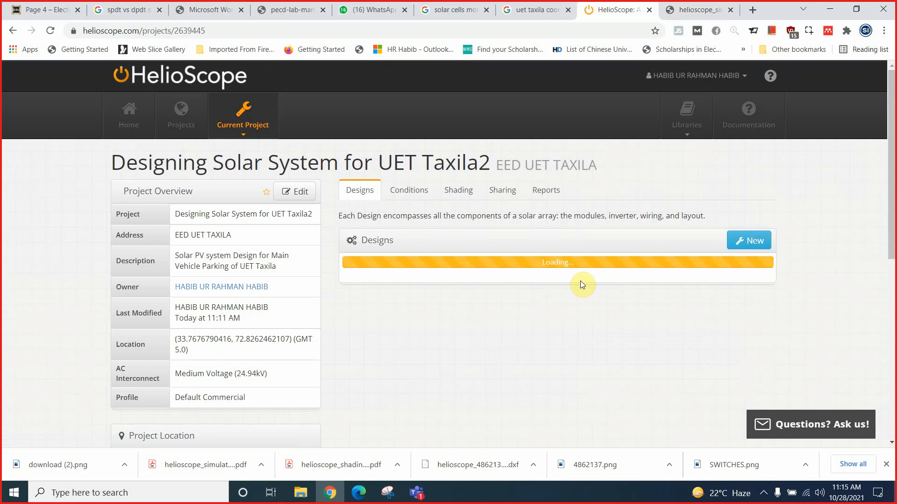
pyautogui.click(552, 191)
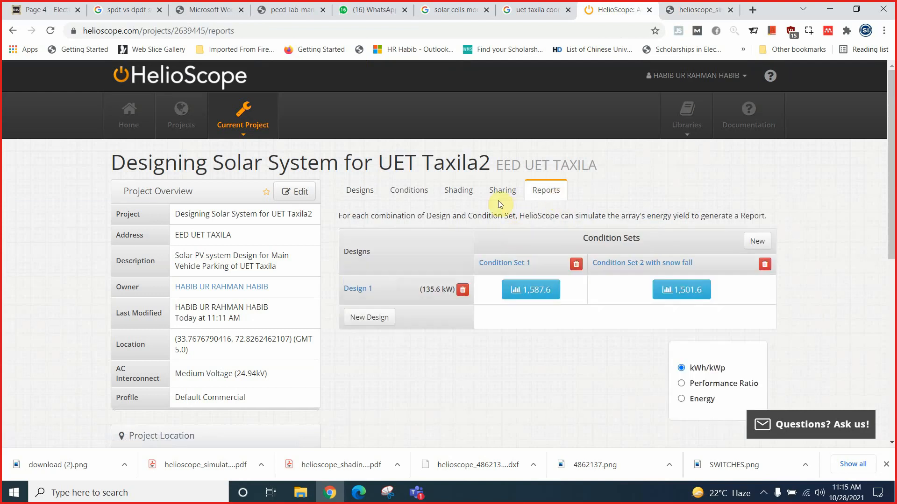
pyautogui.click(690, 297)
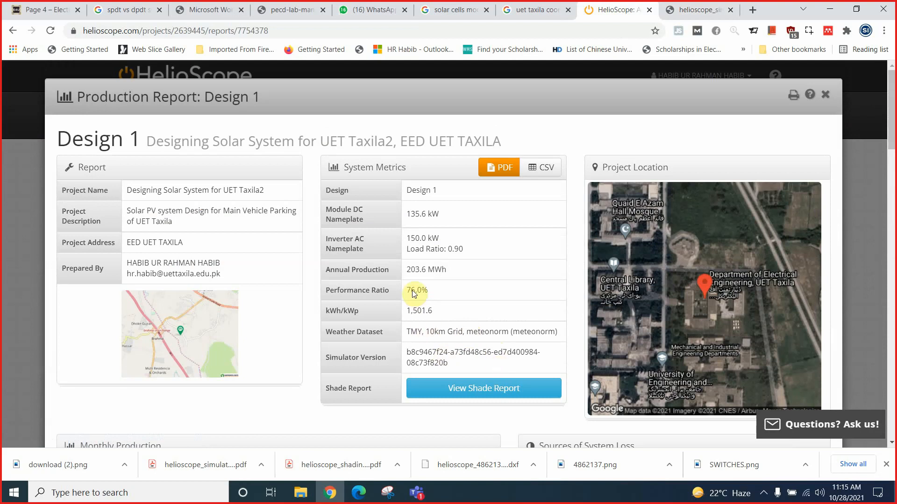
pyautogui.moveTo(415, 289)
pyautogui.click(479, 388)
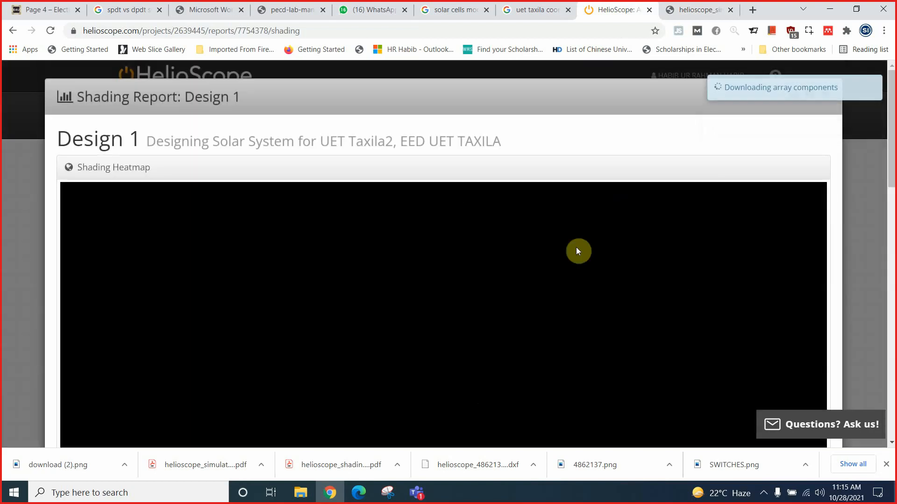
# Step: Examine the snow fall shading report's monthly production, system losses, angle views and heatmap, and close the report
pyautogui.scroll(-10, 584, 260)
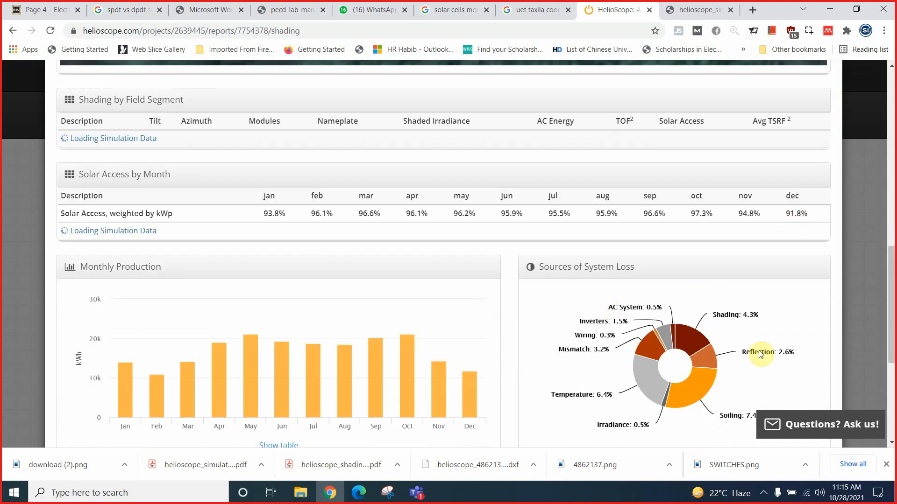
pyautogui.scroll(-1, 761, 356)
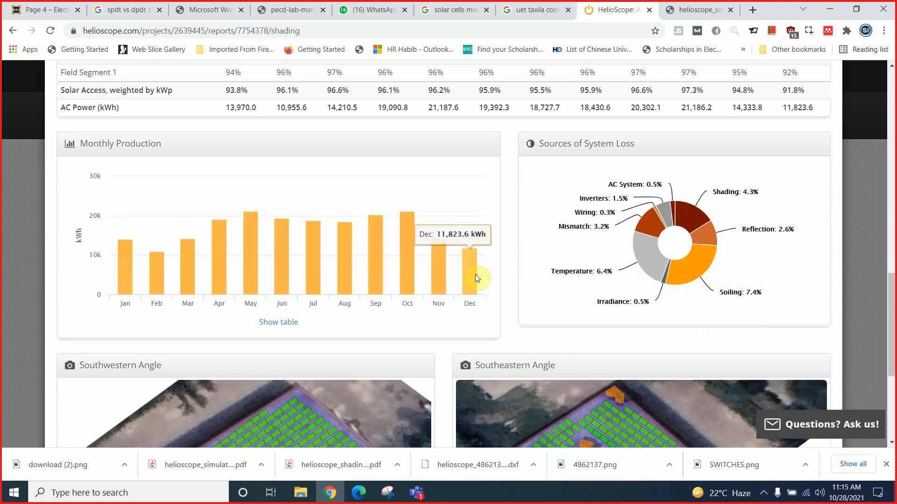
pyautogui.scroll(-5, 505, 280)
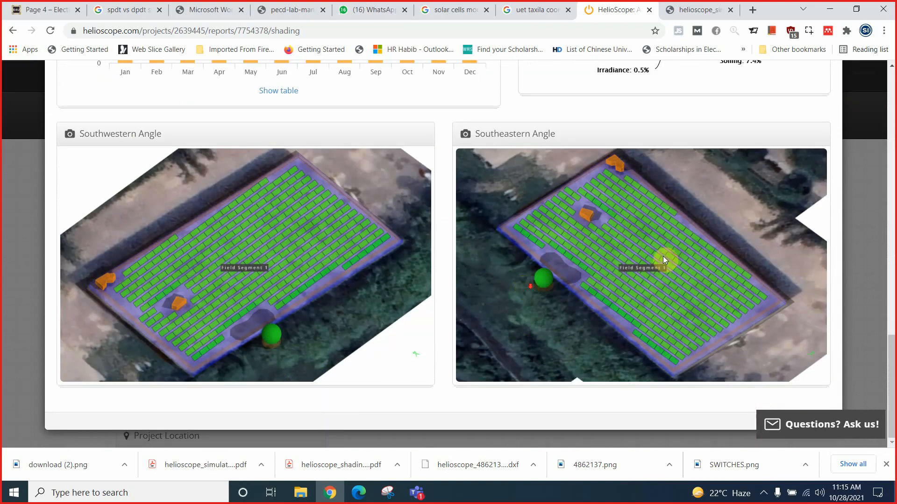
pyautogui.scroll(10, 491, 289)
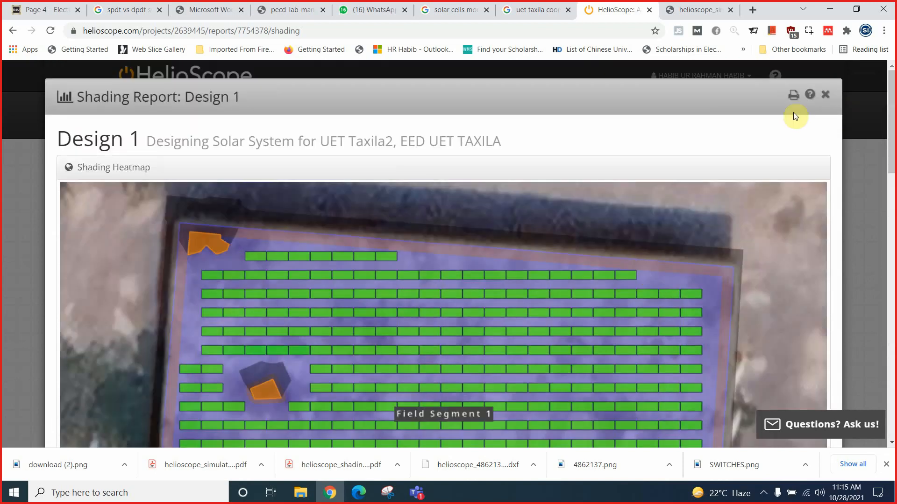
pyautogui.click(797, 99)
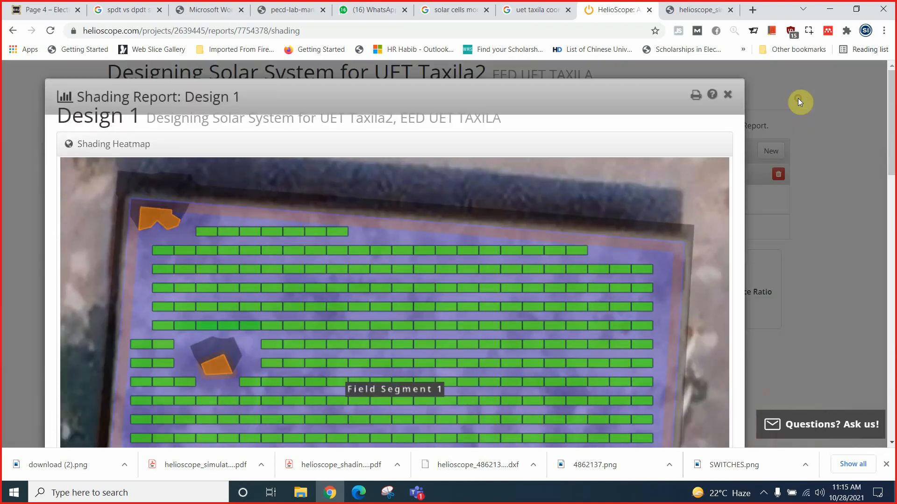
pyautogui.click(728, 96)
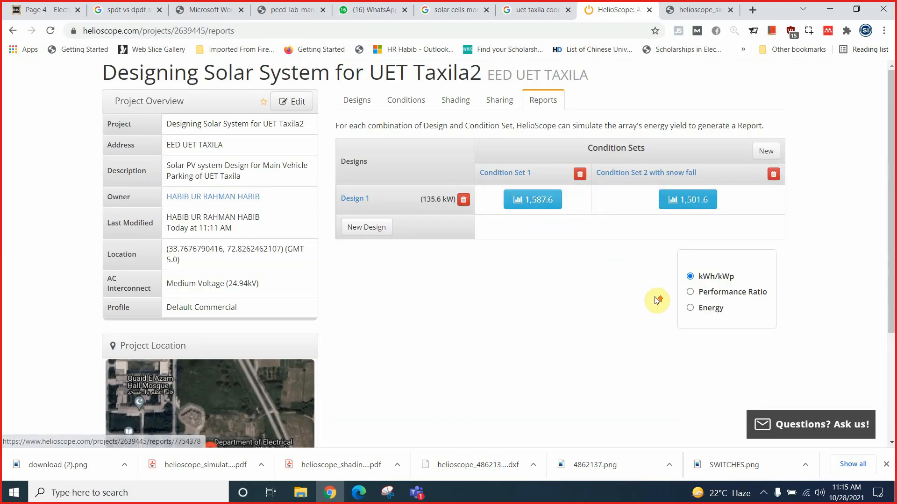
# Step: Show the report results as performance ratio and as energy, and open Design 1's report for Condition Set 2 with snow fall
pyautogui.click(691, 292)
pyautogui.click(691, 308)
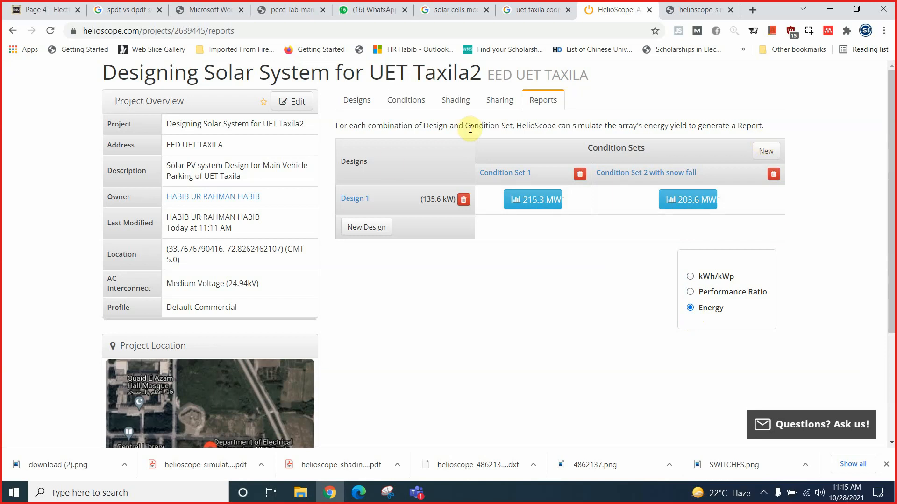
pyautogui.click(680, 209)
# Step: Save the snow fall reports as PDFs helioscope_shading_7754378_summary and helioscope_simulation_7754378_summary in the lab 6 helioscope folder
pyautogui.click(712, 95)
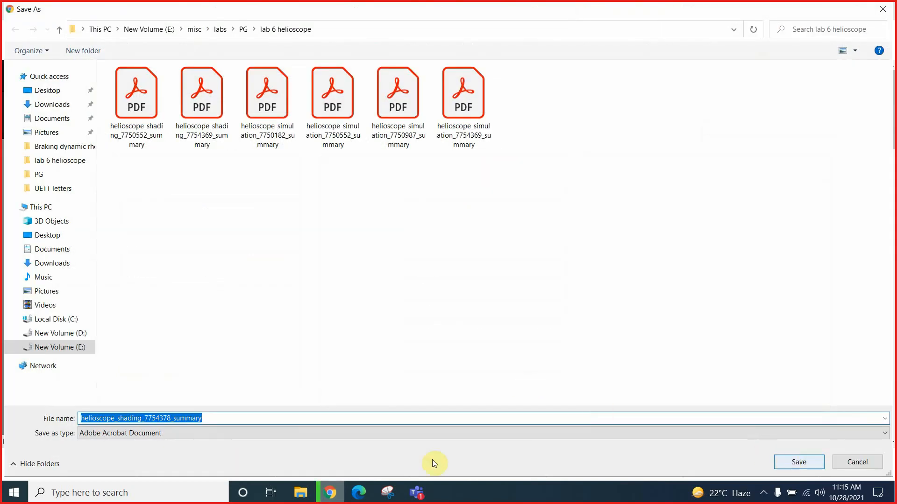
pyautogui.click(788, 463)
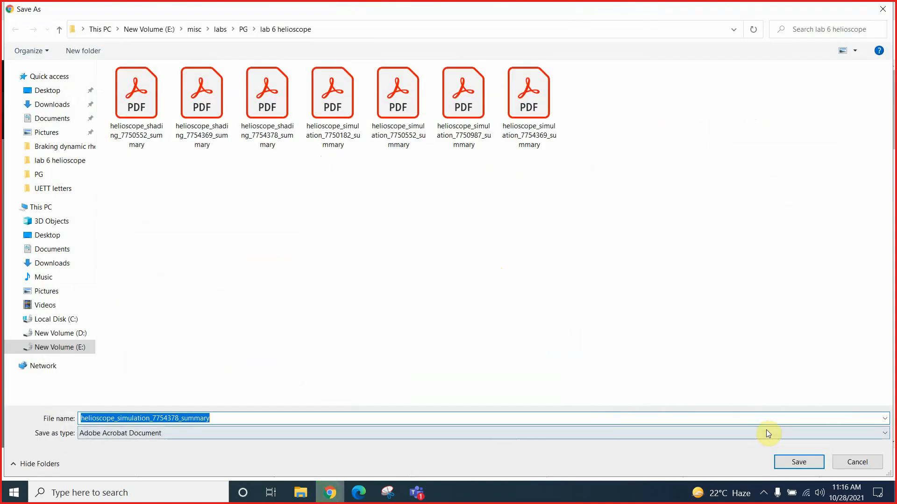
pyautogui.click(796, 461)
# Step: Open the saved shading report PDF helioscope_shading_7754378_summary and look through its pages, including monthly production and system losses
pyautogui.click(183, 464)
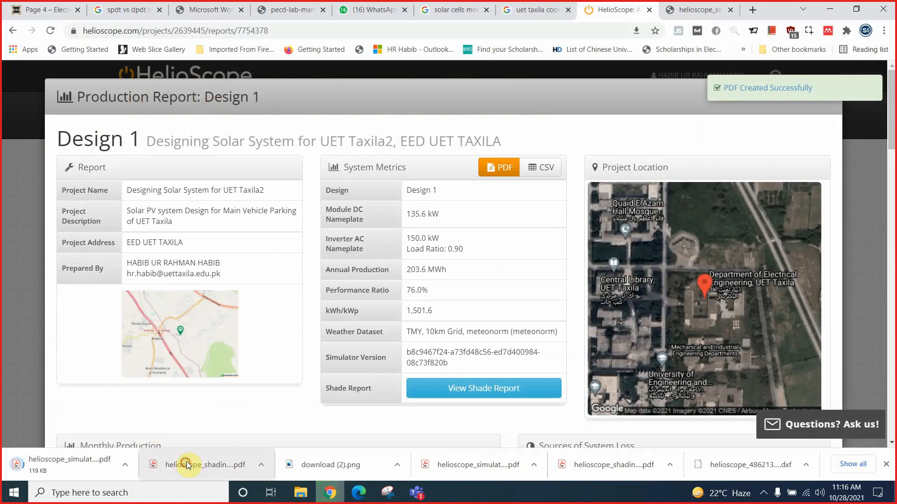
pyautogui.scroll(-10, 571, 323)
pyautogui.scroll(-4, 573, 322)
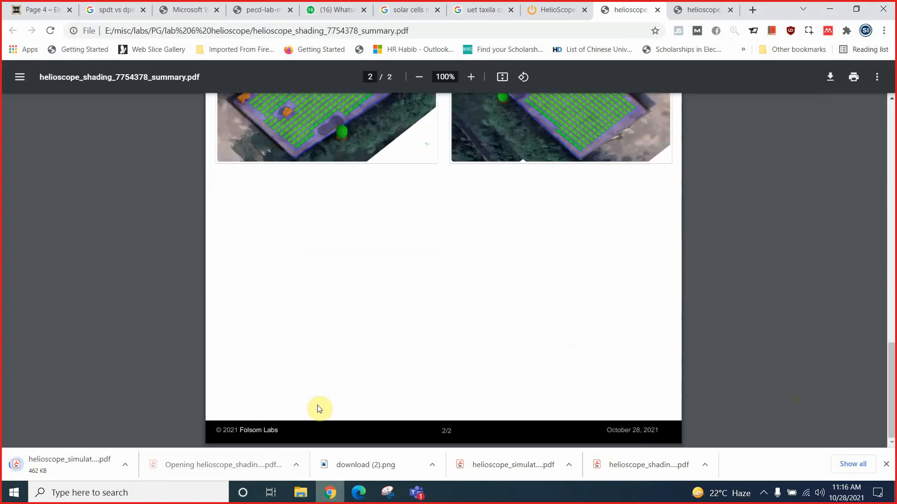
pyautogui.scroll(5, 477, 319)
pyautogui.scroll(8, 477, 319)
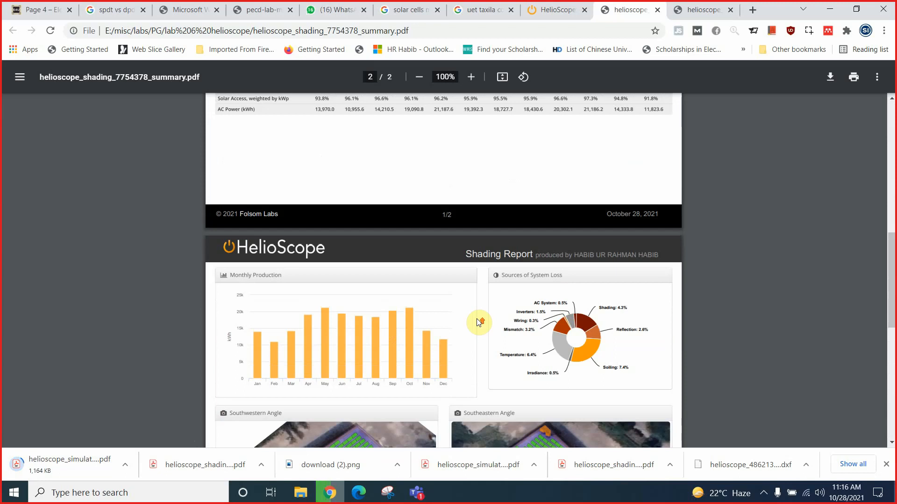
# Step: Open the production report PDF helioscope_simulation_7754378_summary, review it down to the layout page, and compare with the shading PDF's heatmap
pyautogui.click(75, 458)
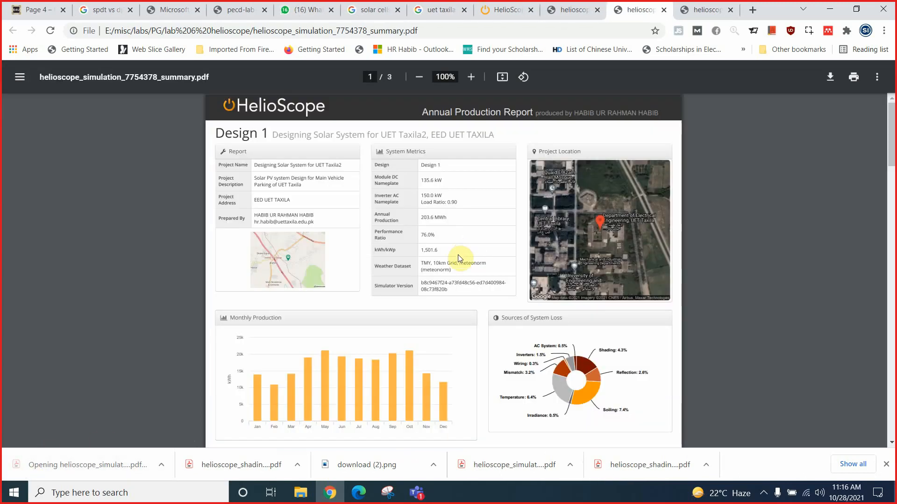
pyautogui.scroll(-5, 502, 264)
pyautogui.scroll(-10, 500, 272)
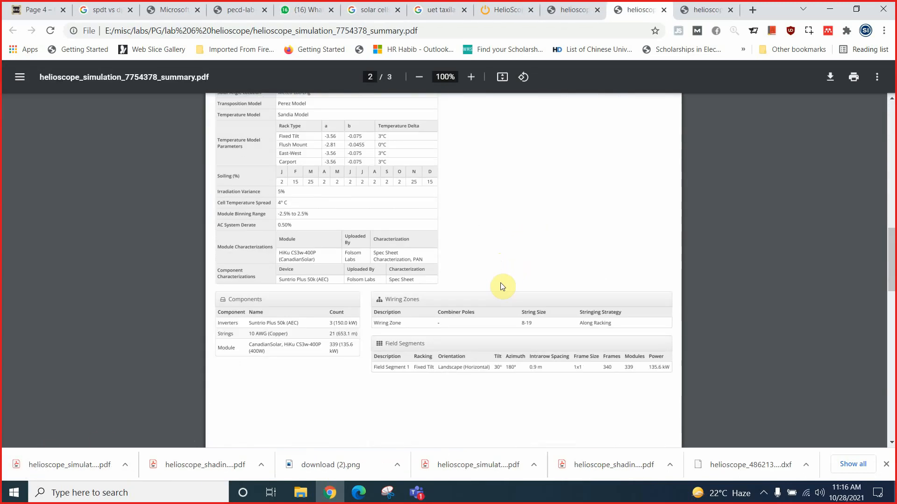
pyautogui.scroll(-10, 501, 283)
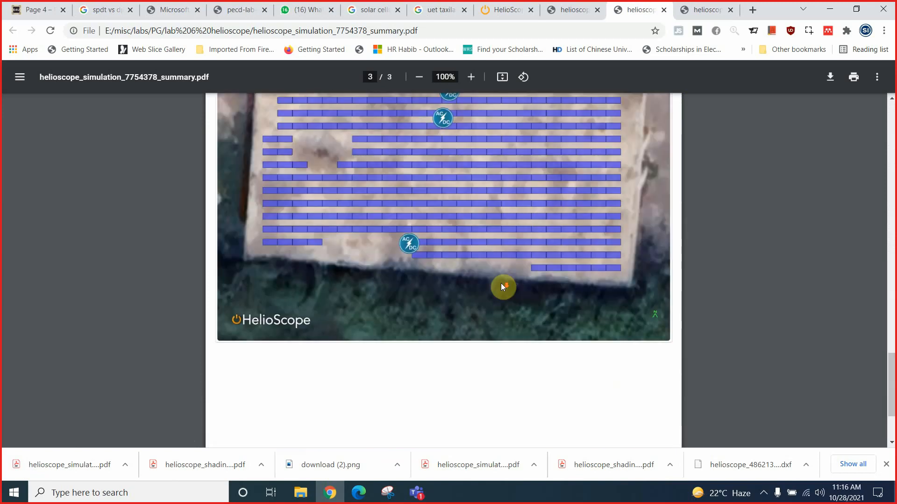
pyautogui.scroll(-3, 502, 286)
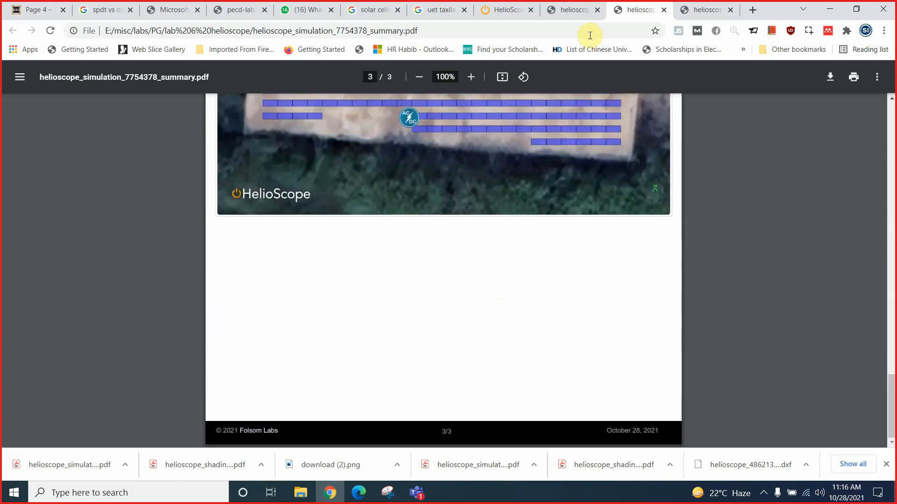
pyautogui.click(574, 10)
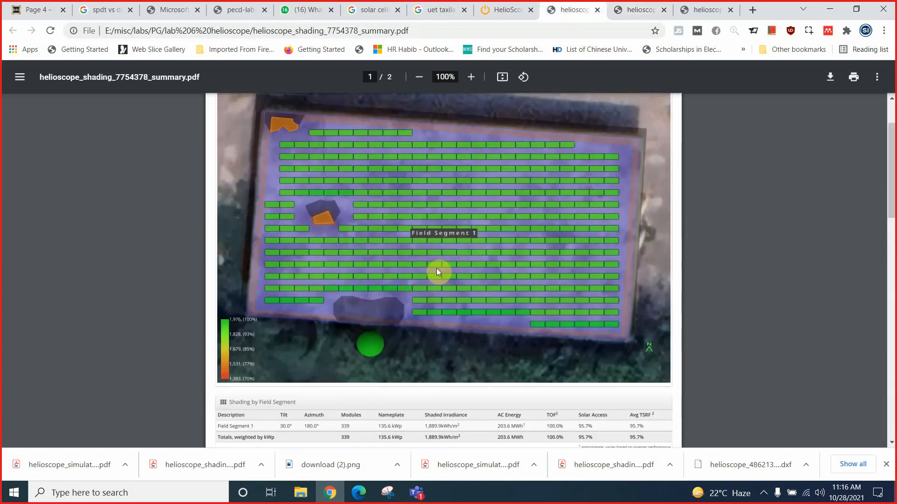
# Step: Return to HelioScope, close the production report and show the project's list of designs
pyautogui.click(509, 10)
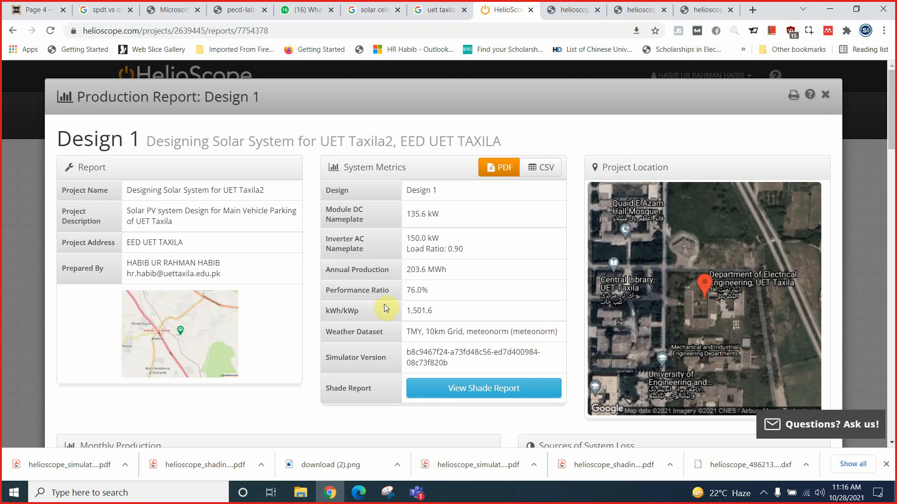
pyautogui.click(825, 98)
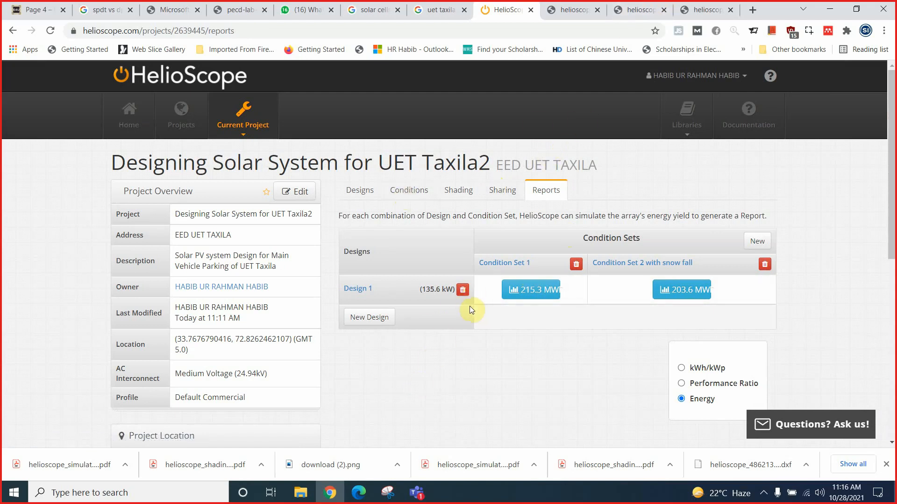
pyautogui.click(360, 192)
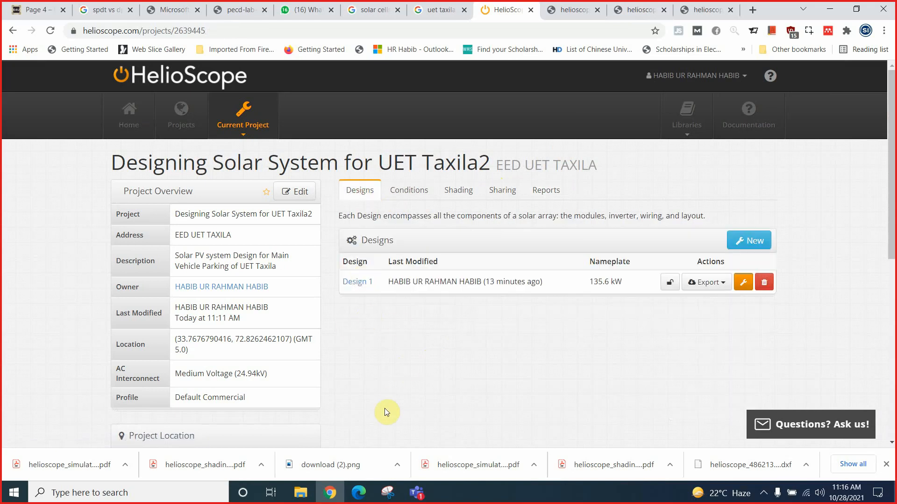
# Step: Open the first image in the lab 6 helioscope folder and view the saved layout images up to the Capture.PNG topic list
pyautogui.click(300, 493)
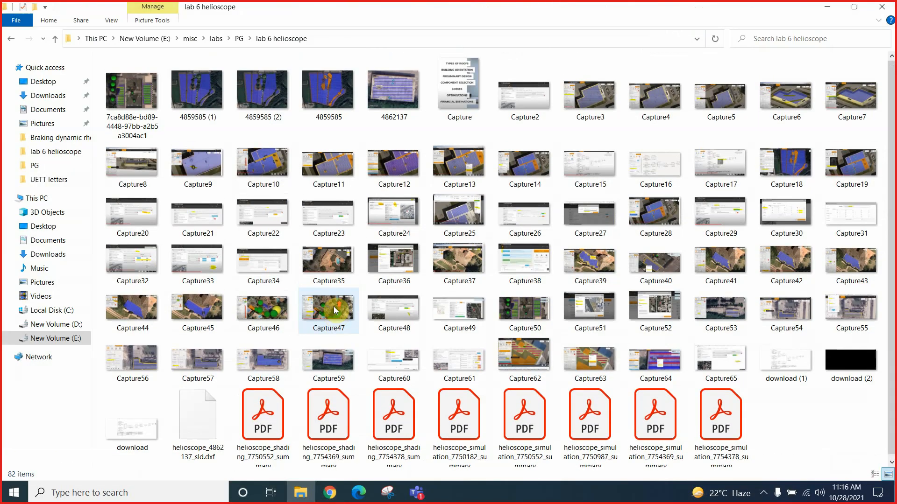
pyautogui.doubleClick(127, 87)
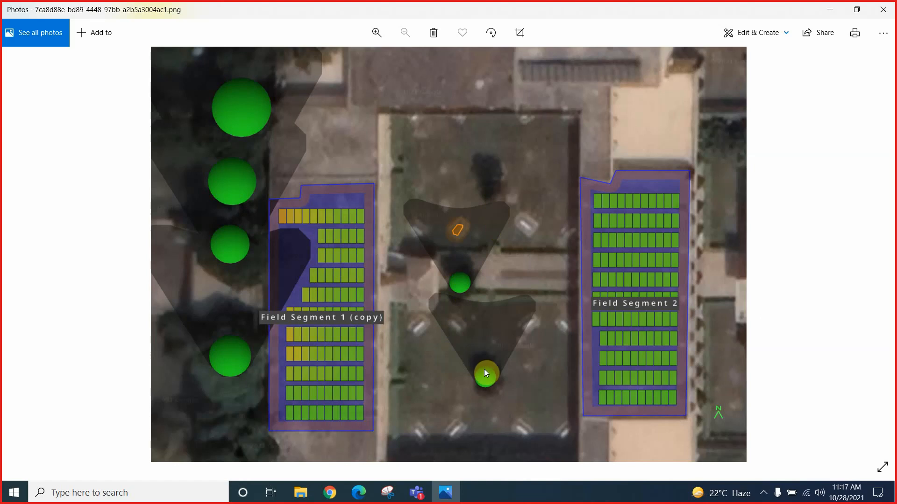
pyautogui.click(880, 253)
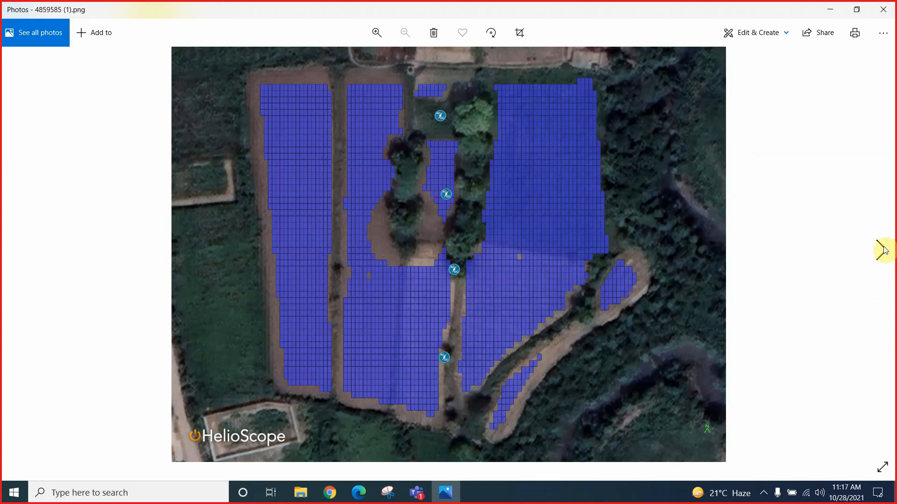
pyautogui.click(881, 249)
pyautogui.click(879, 251)
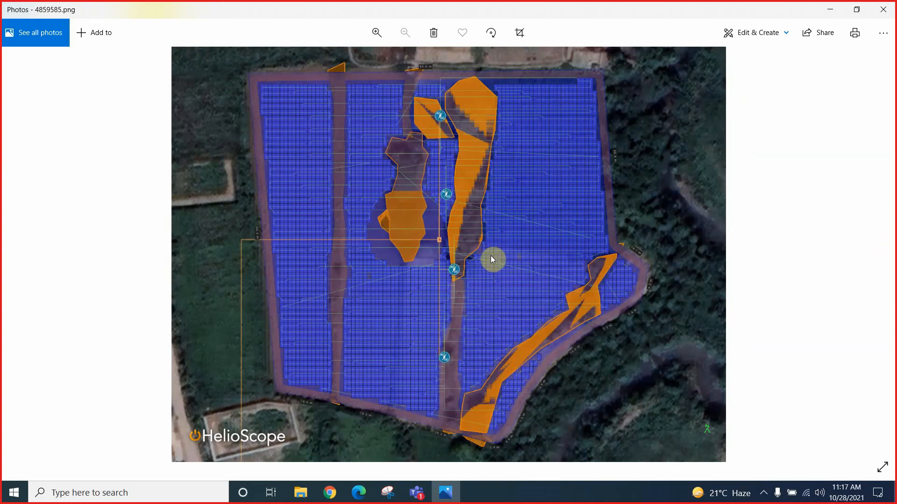
pyautogui.click(881, 250)
pyautogui.click(881, 252)
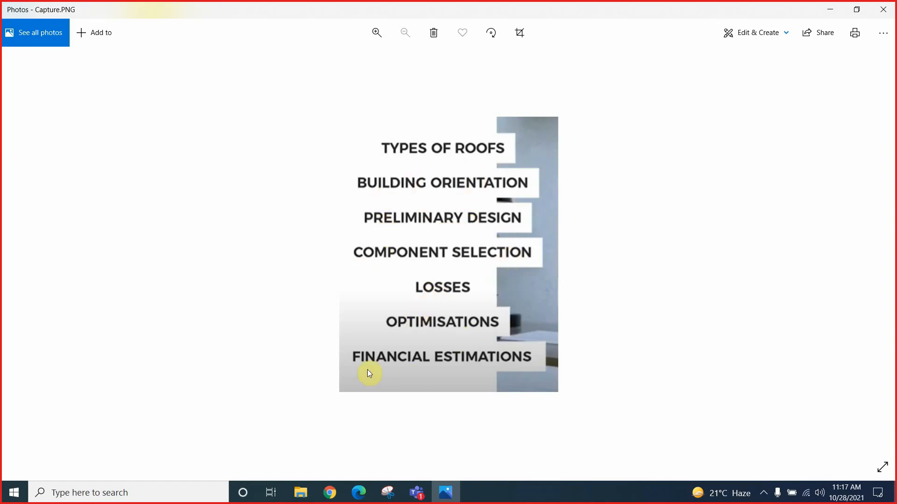
# Step: Review Capture2 to Capture8, covering the project reports page and the field segment's module, azimuth, height, racking and tilt settings
pyautogui.click(883, 250)
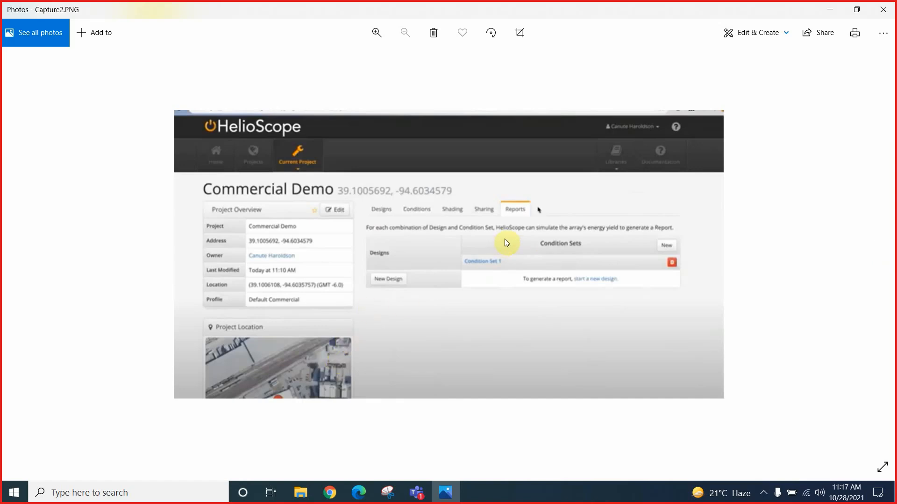
pyautogui.click(881, 250)
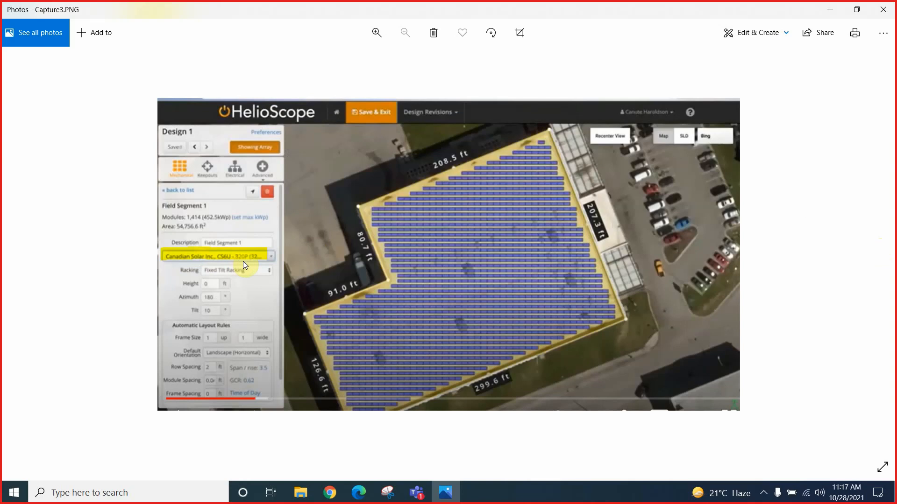
pyautogui.click(883, 250)
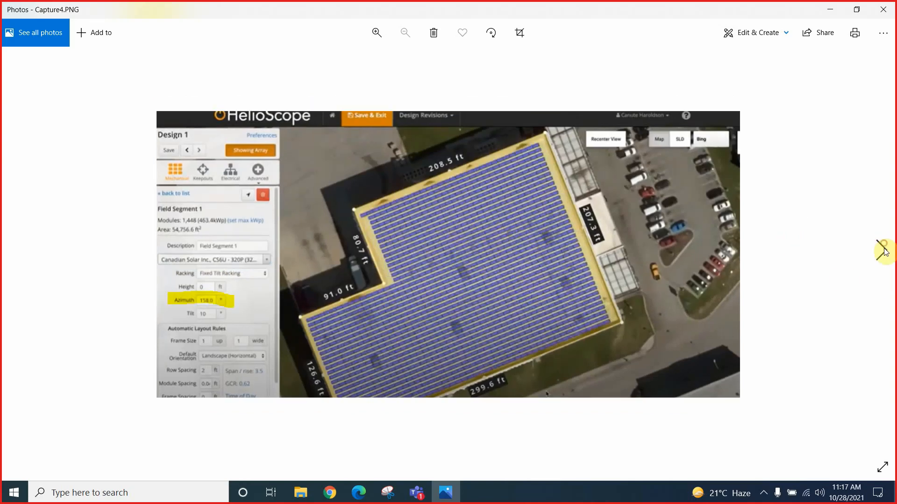
pyautogui.click(881, 252)
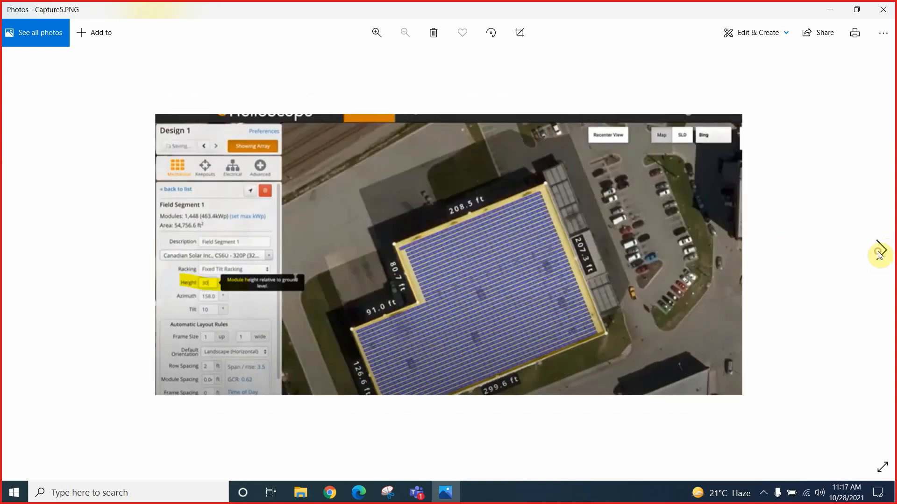
pyautogui.click(880, 254)
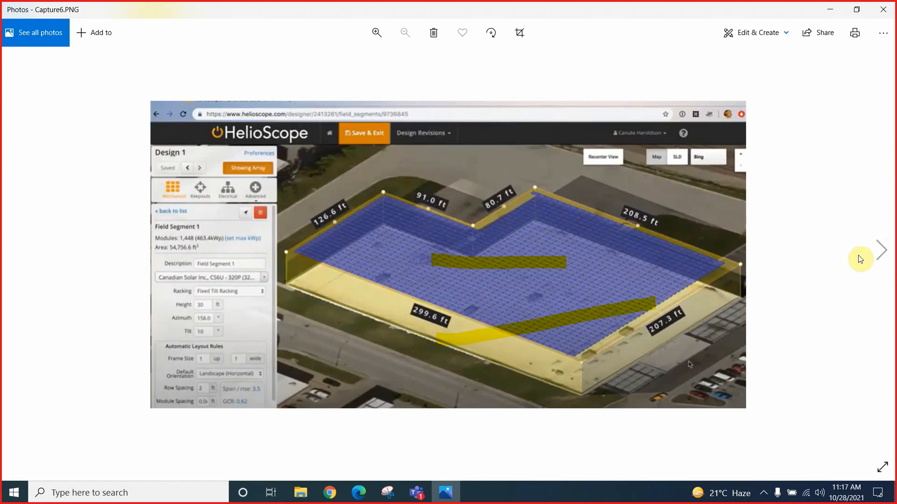
pyautogui.click(881, 252)
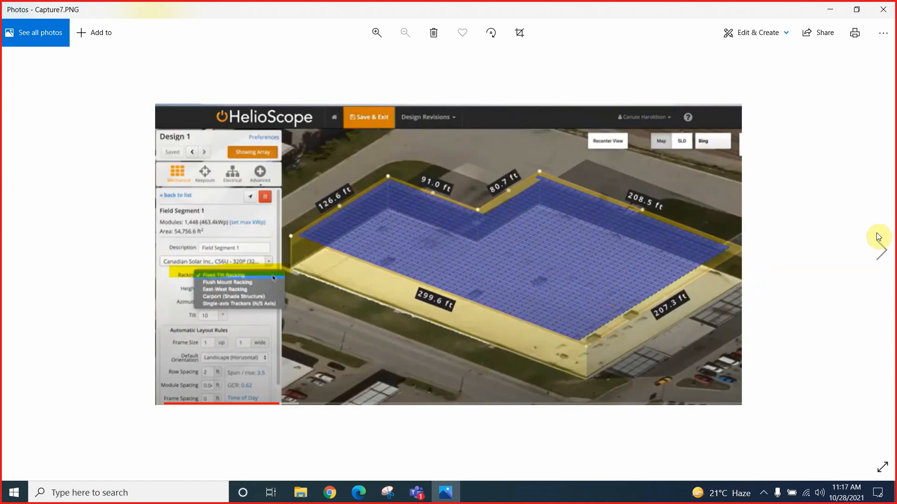
pyautogui.click(882, 250)
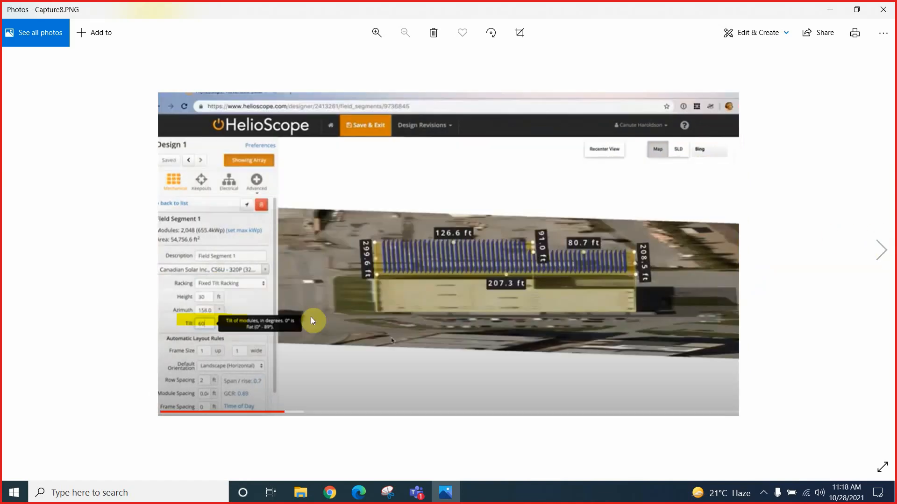
# Step: Review Capture9 to Capture13, covering HVAC keepouts, walkway keepouts, module shading optimization and restoring modules
pyautogui.click(882, 252)
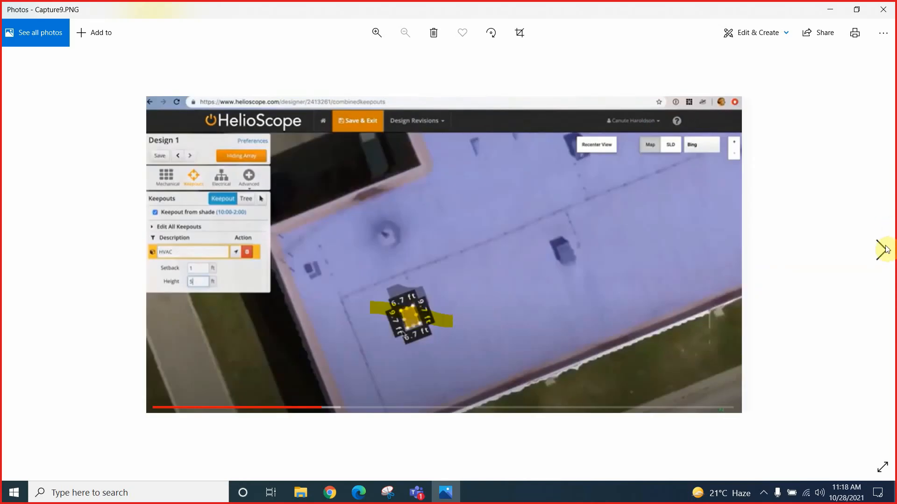
pyautogui.click(882, 251)
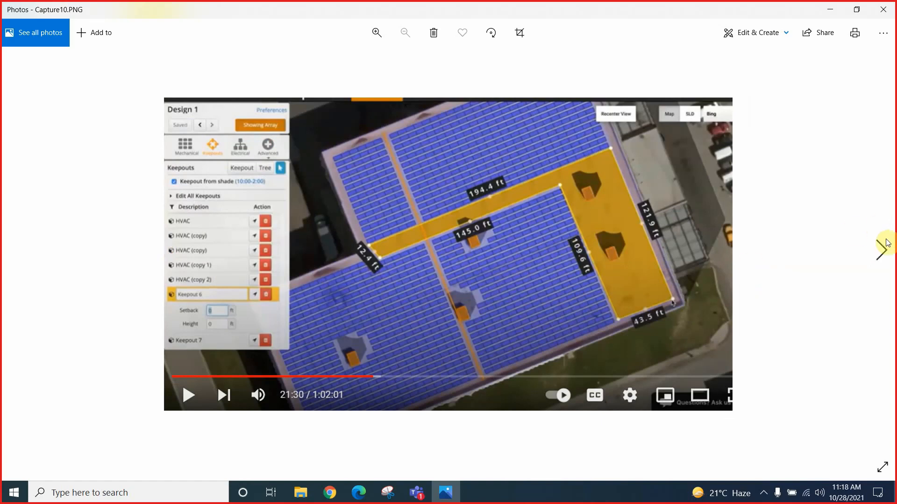
pyautogui.click(882, 250)
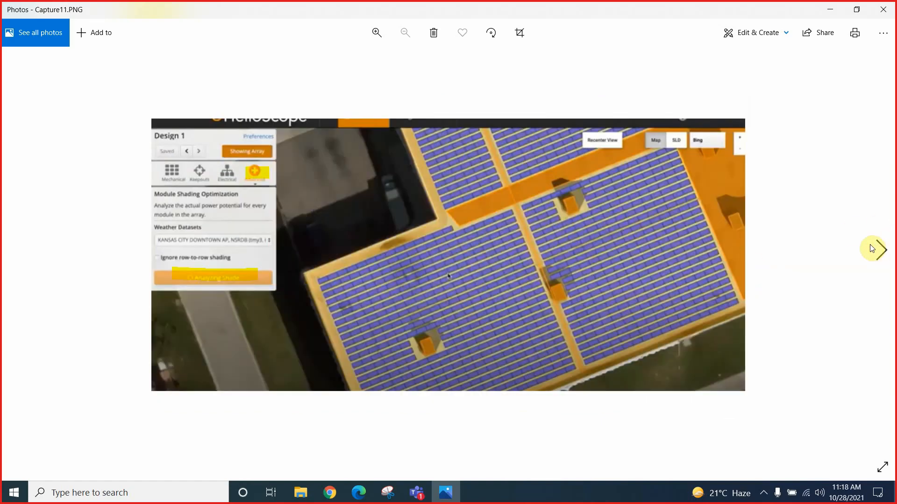
pyautogui.click(881, 251)
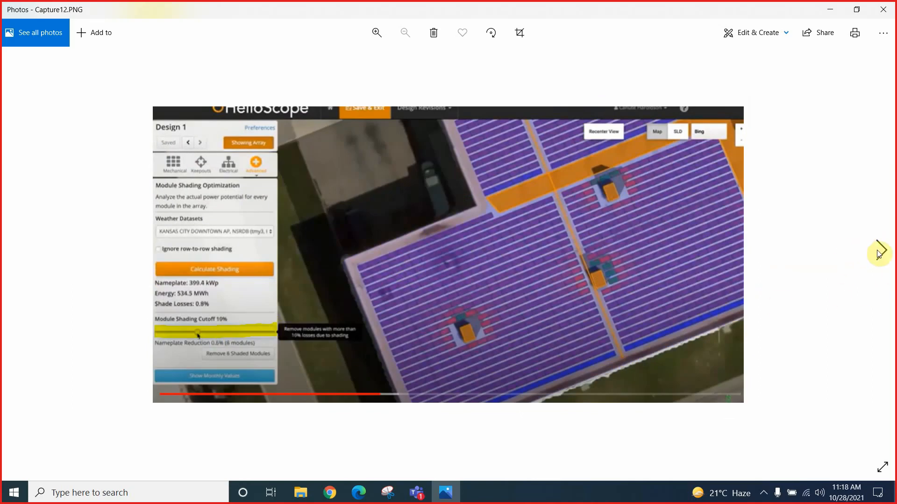
pyautogui.click(880, 252)
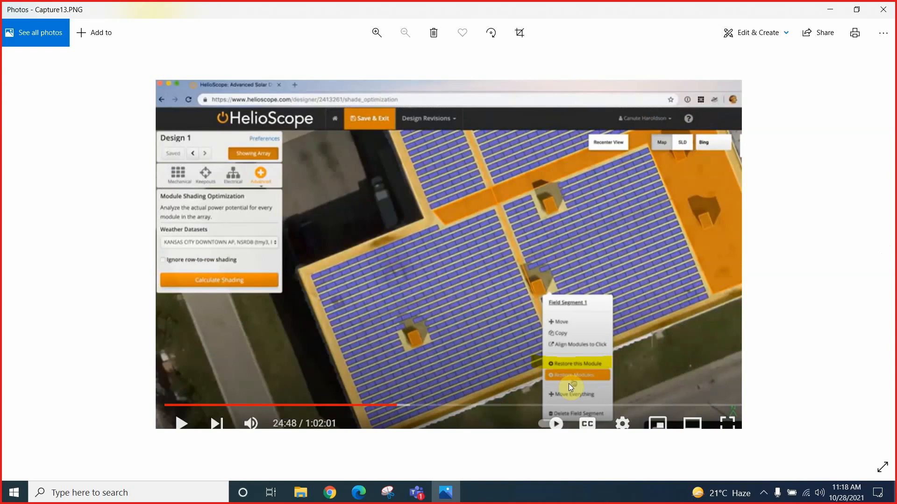
# Step: Review Capture14 to Capture17, covering inverter selection, combiners and recombiners, and saving the single-line diagram image
pyautogui.click(881, 251)
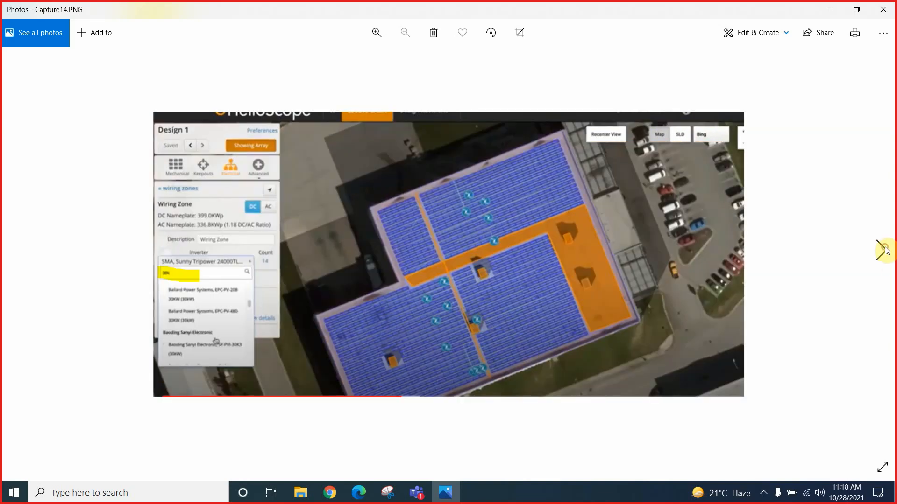
pyautogui.click(886, 239)
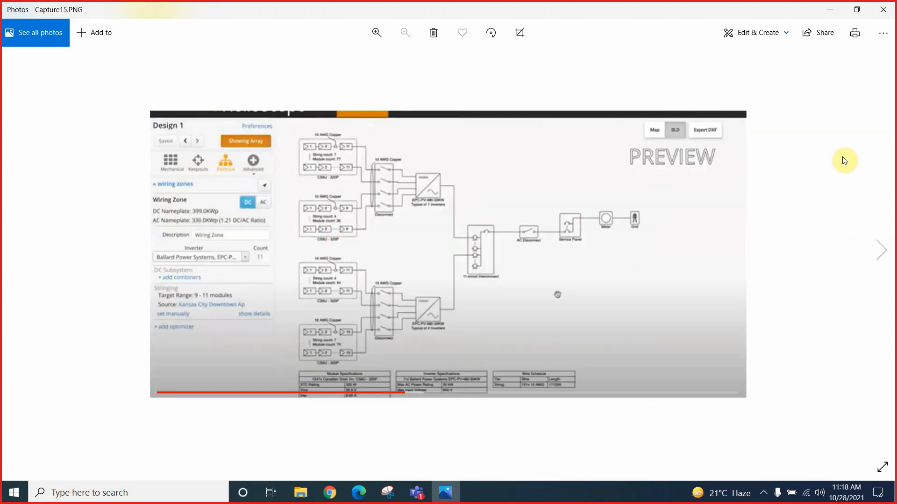
pyautogui.click(879, 244)
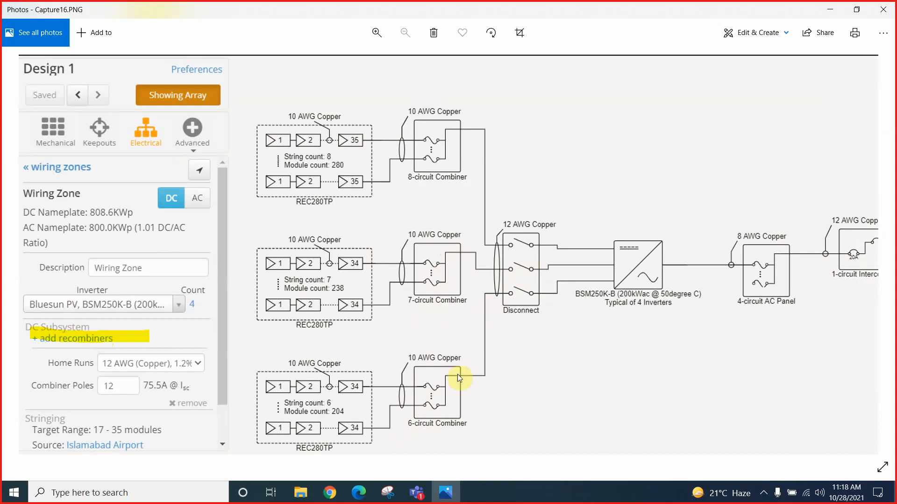
pyautogui.click(879, 251)
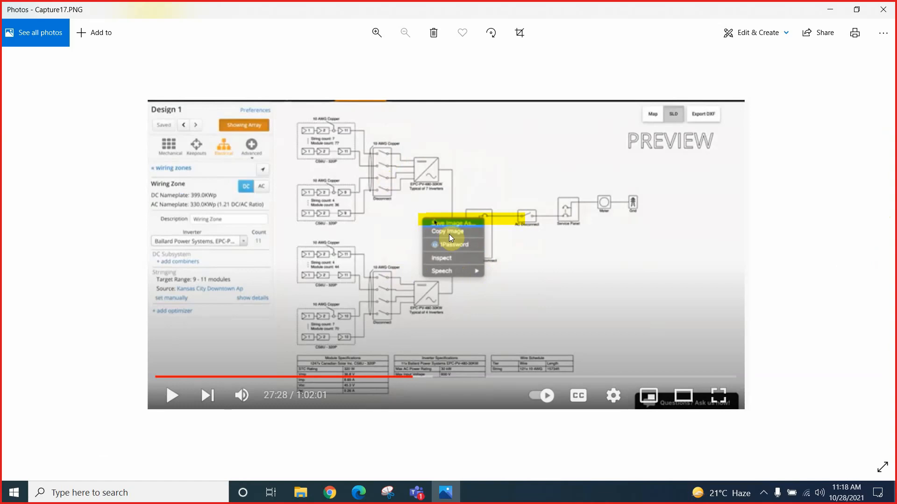
# Step: View Capture18, switch to HelioScope and show the string calculations for the Islamabad Airport source in Design 1's wiring zone
pyautogui.click(878, 254)
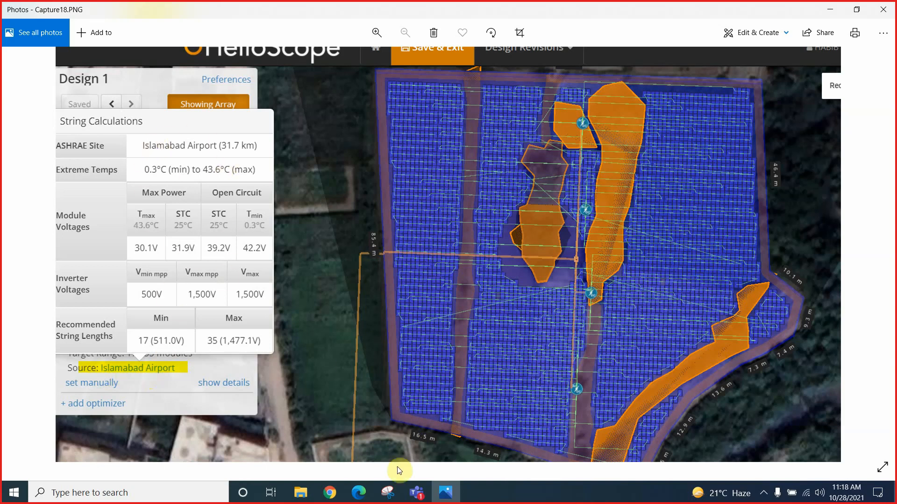
pyautogui.click(329, 493)
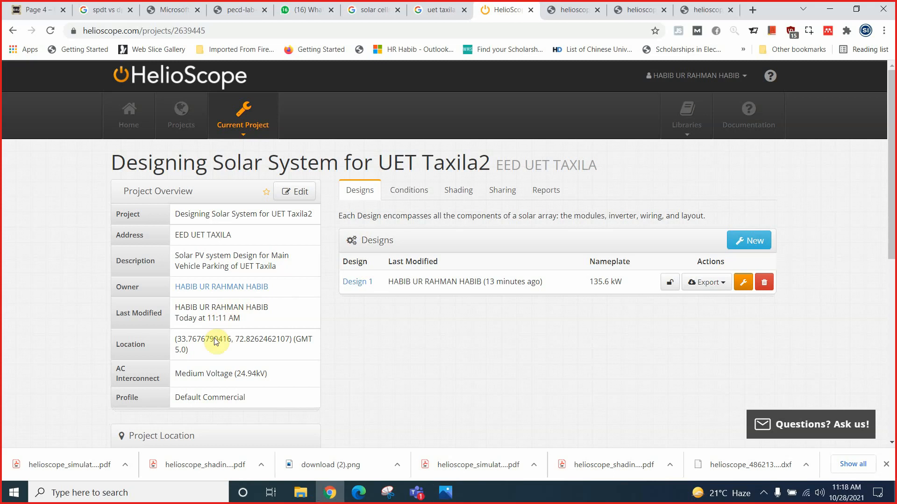
pyautogui.click(743, 282)
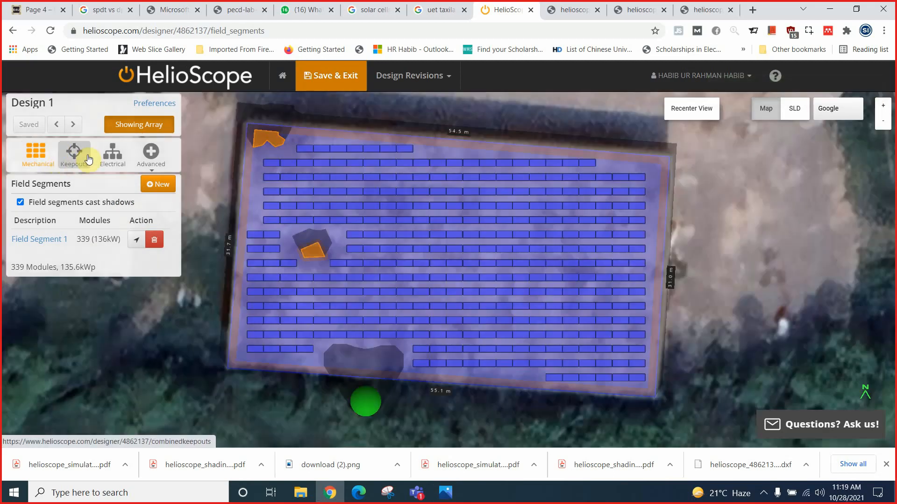
pyautogui.click(74, 155)
pyautogui.click(113, 156)
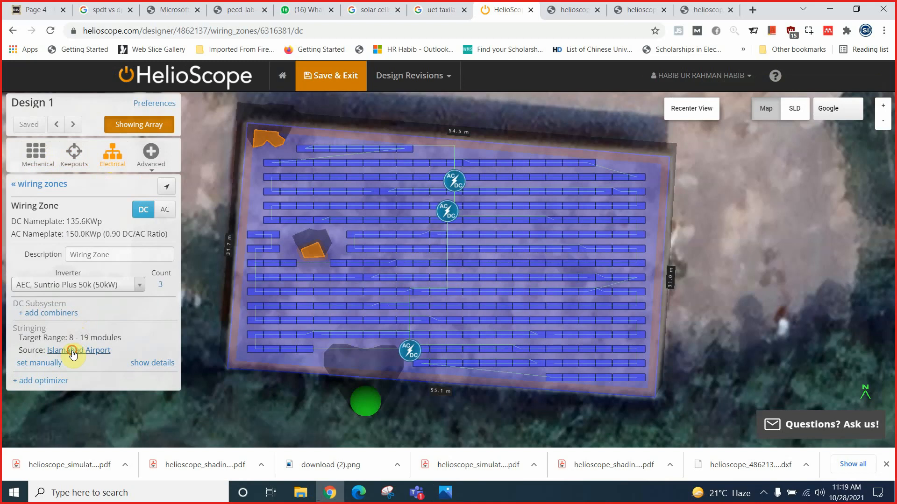
pyautogui.click(73, 354)
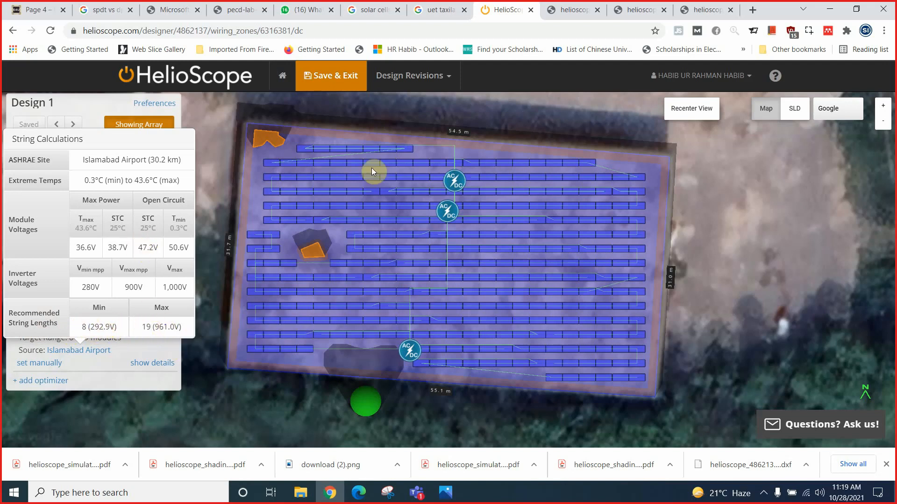
# Step: View Capture19 in Photos, switch back to HelioScope and expand the stringing details of Design 1's wiring zone
pyautogui.click(446, 496)
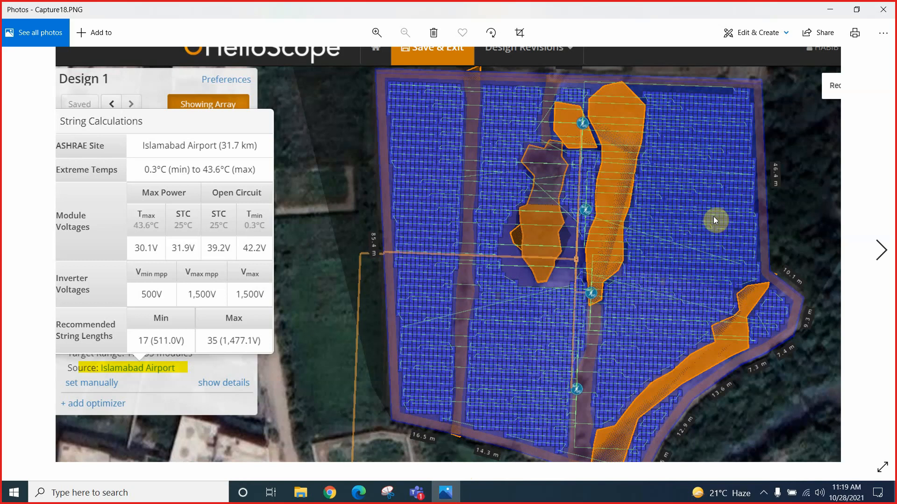
pyautogui.click(881, 250)
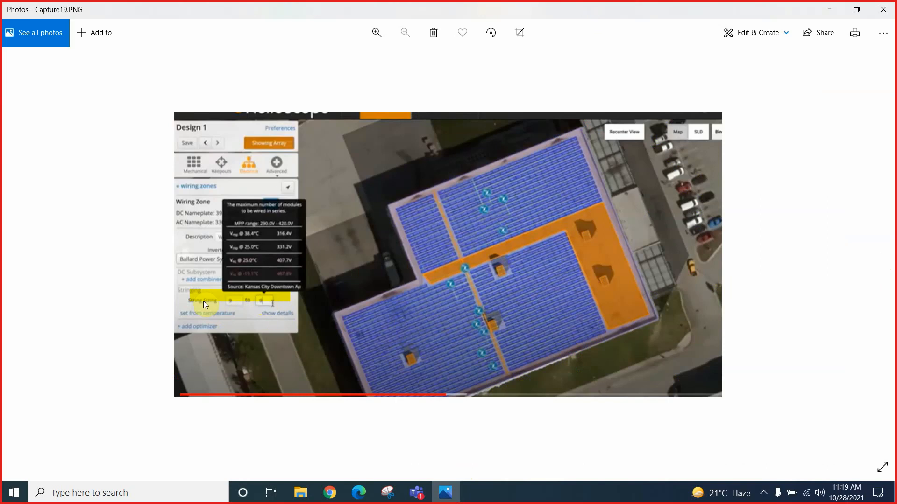
pyautogui.click(330, 492)
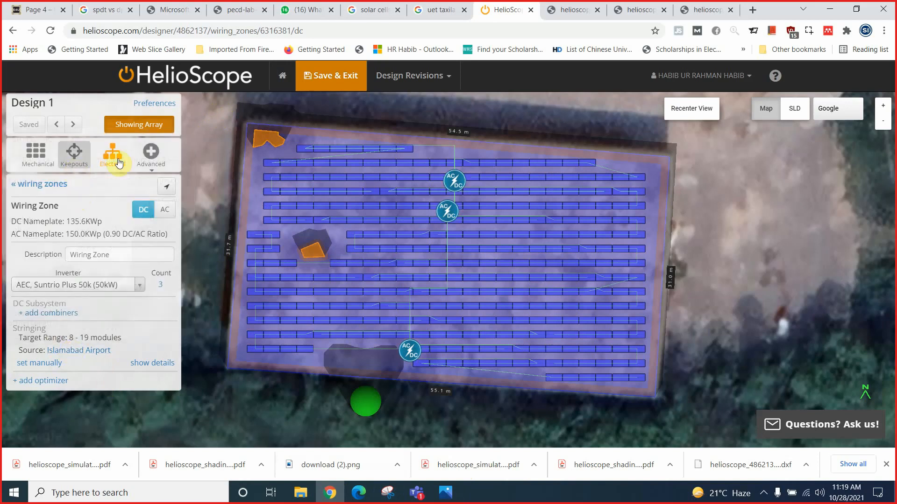
pyautogui.click(120, 163)
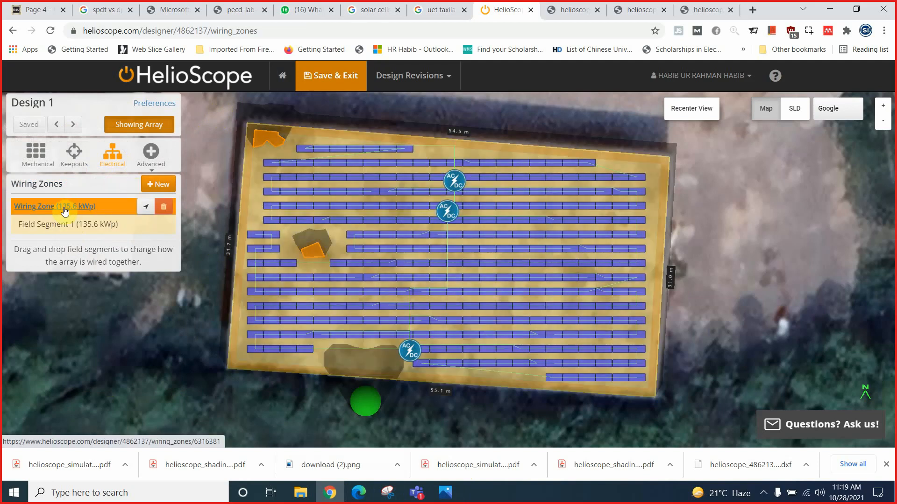
pyautogui.click(65, 211)
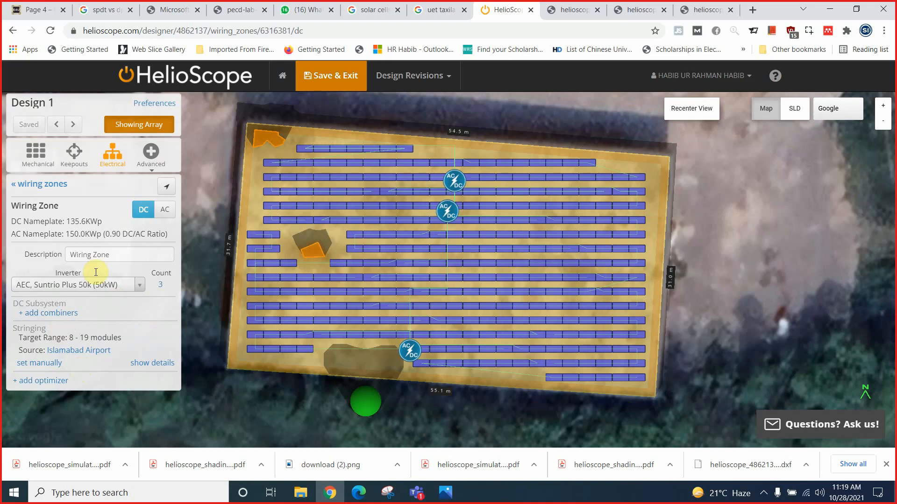
pyautogui.click(139, 363)
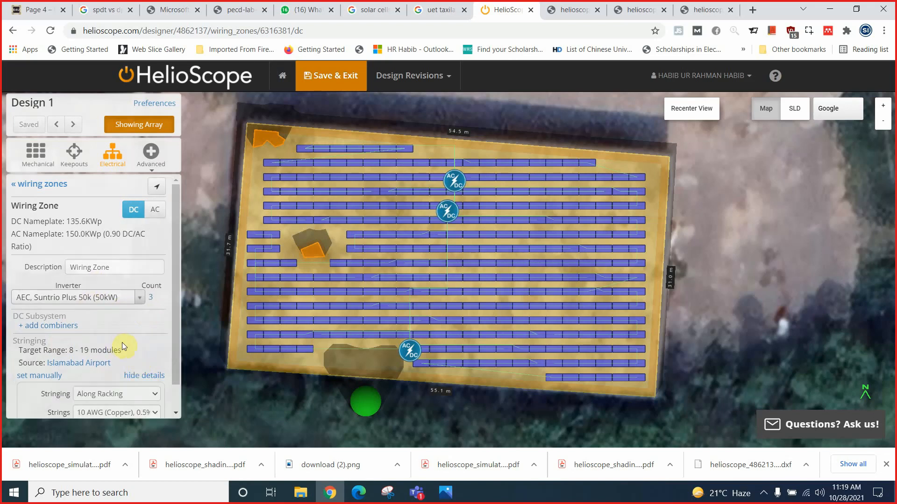
pyautogui.scroll(-1, 127, 346)
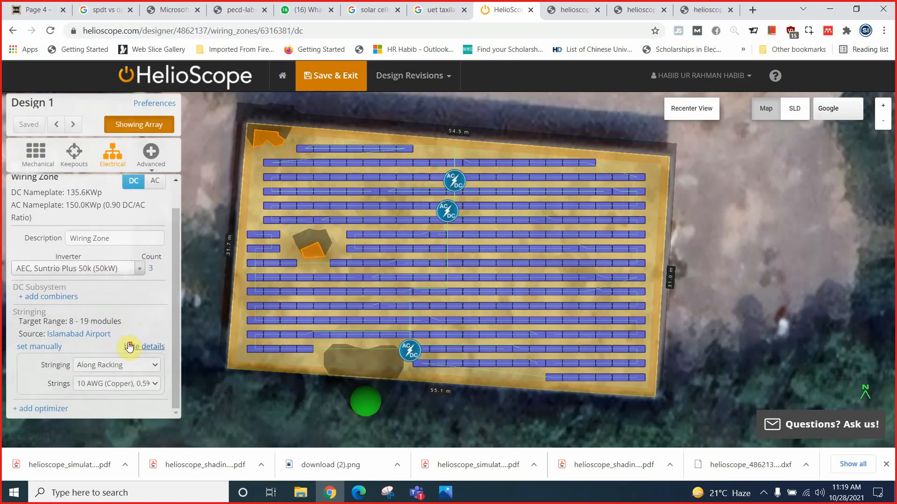
# Step: Add combiners to the wiring zone, check the voltage limits of manual string sizing, and remove the combiners
pyautogui.click(55, 305)
pyautogui.scroll(-2, 123, 332)
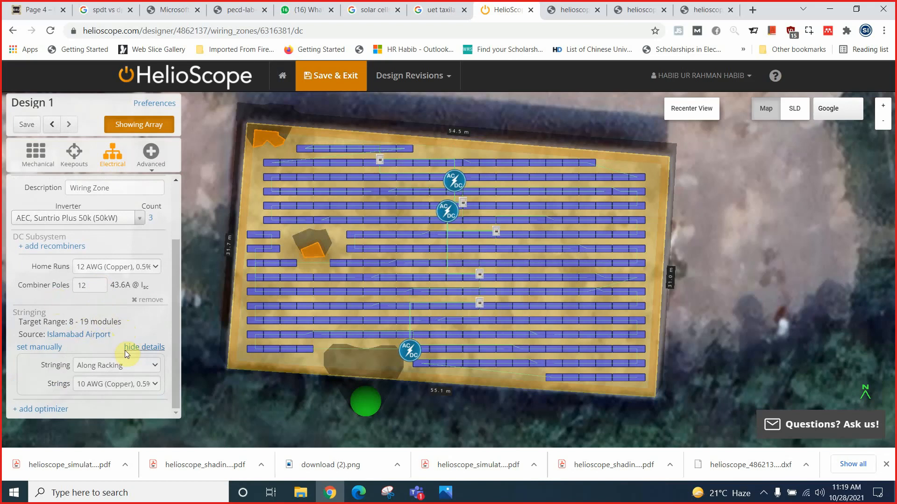
pyautogui.click(38, 347)
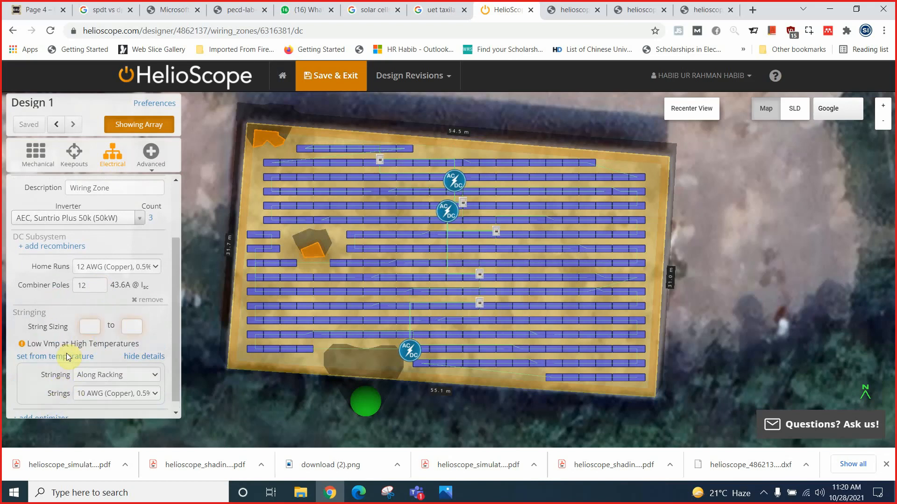
pyautogui.click(95, 326)
pyautogui.click(139, 327)
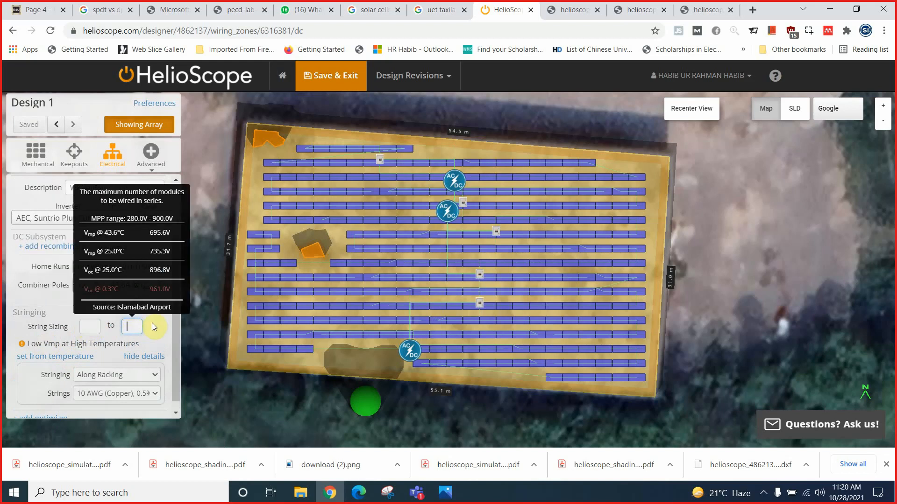
pyautogui.click(89, 326)
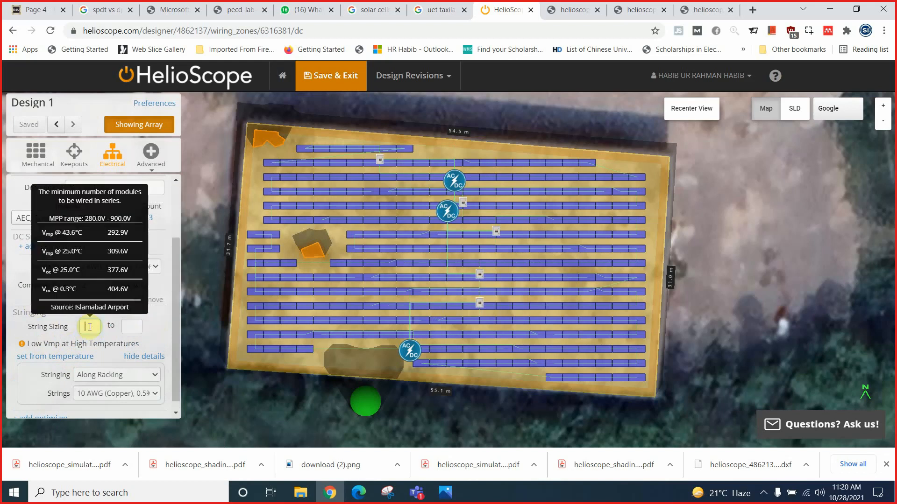
pyautogui.click(148, 323)
pyautogui.click(146, 300)
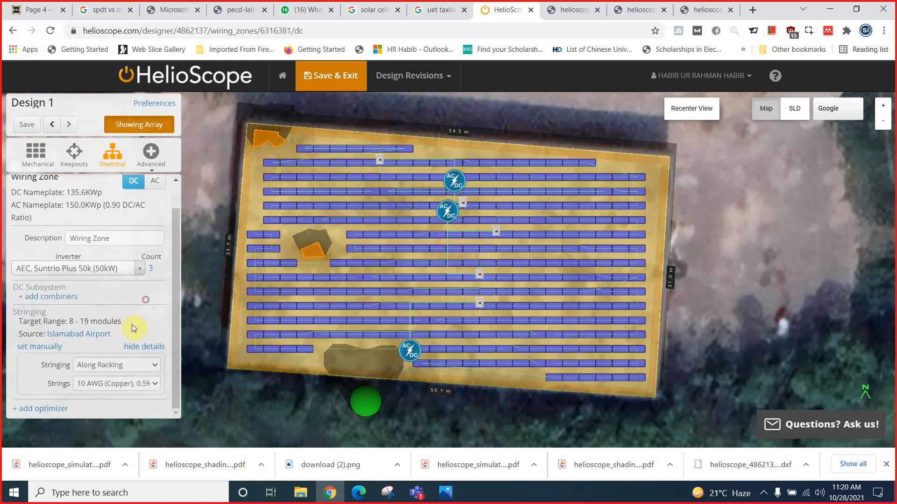
# Step: Try manual string sizing with a maximum of 8 modules, restore the maximum to 19, and return to temperature-based sizing
pyautogui.click(41, 348)
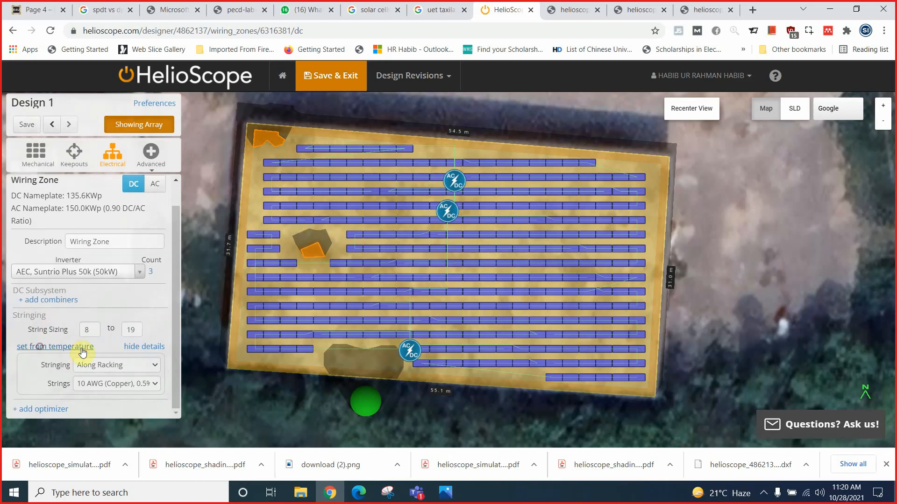
pyautogui.click(93, 330)
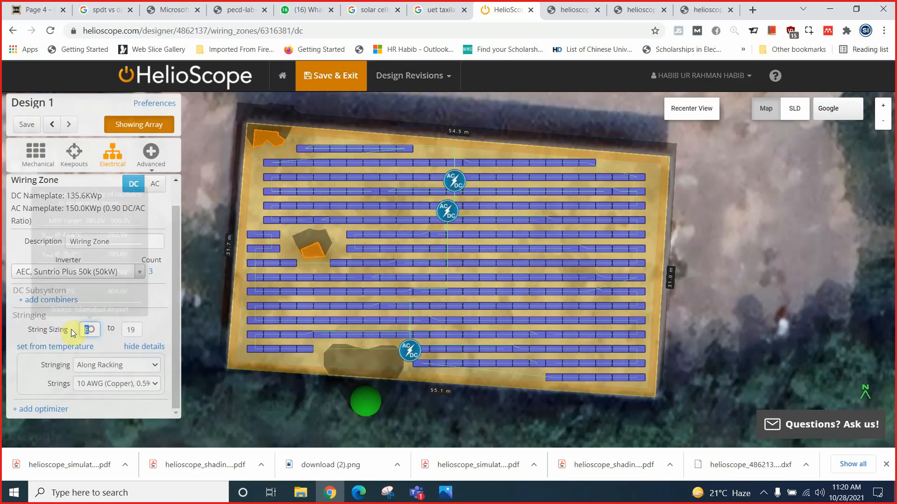
pyautogui.click(133, 332)
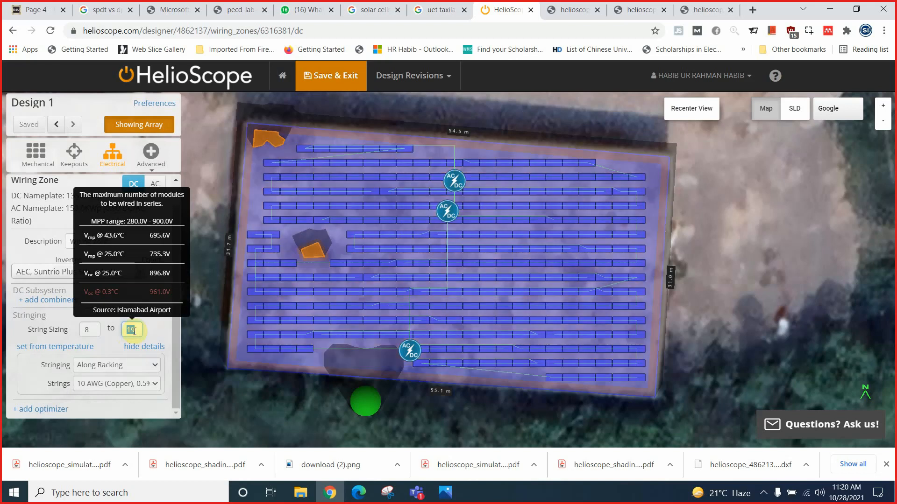
pyautogui.write('8')
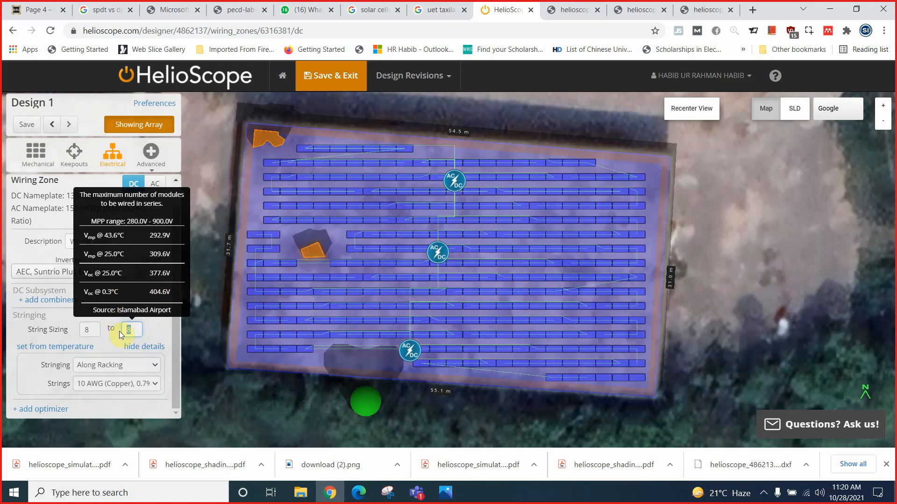
pyautogui.write('19')
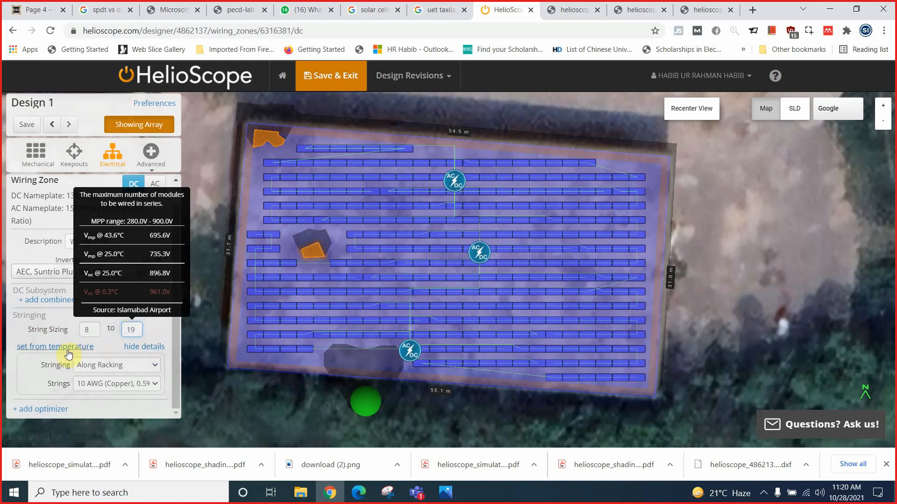
pyautogui.click(35, 348)
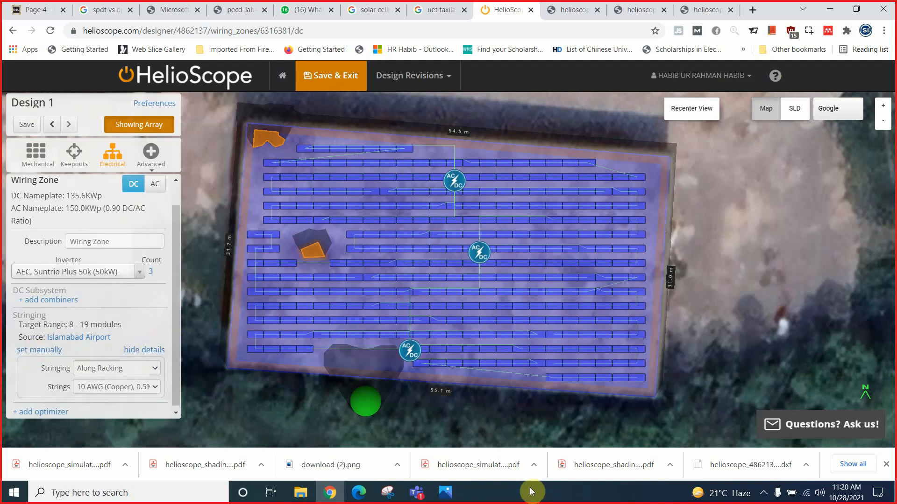
# Step: Review Capture20 to Capture24 in Photos, covering simulation, condition sets, the reports page and the production report's export options
pyautogui.click(446, 492)
pyautogui.click(880, 252)
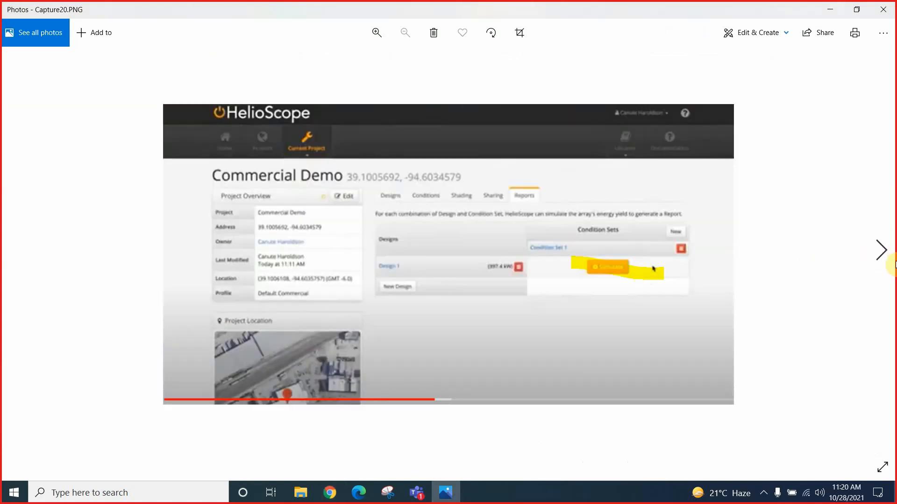
pyautogui.click(880, 252)
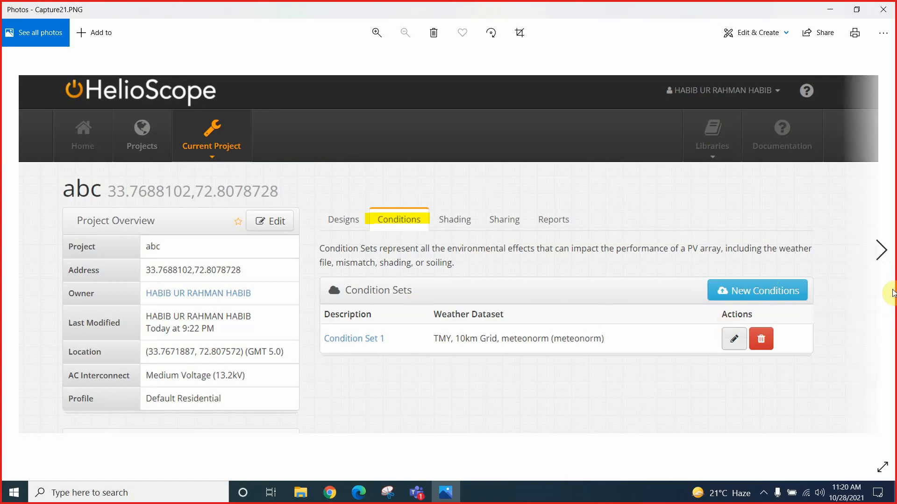
pyautogui.click(881, 251)
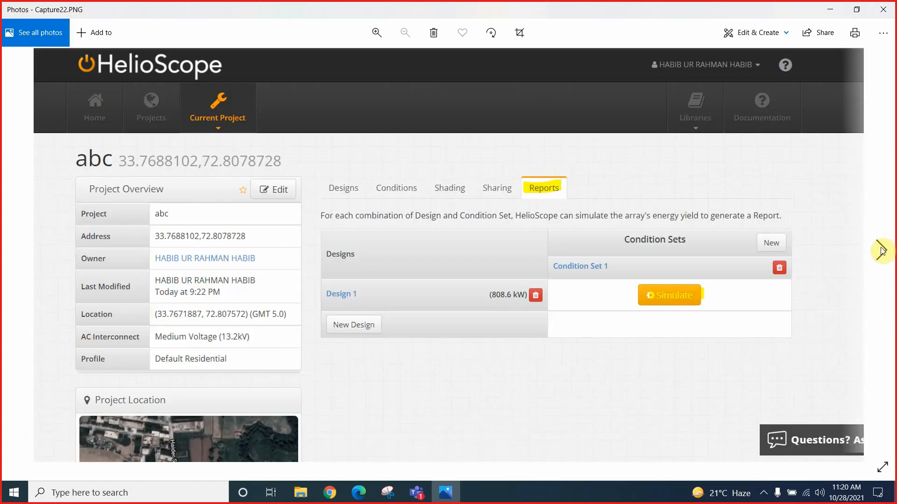
pyautogui.click(881, 251)
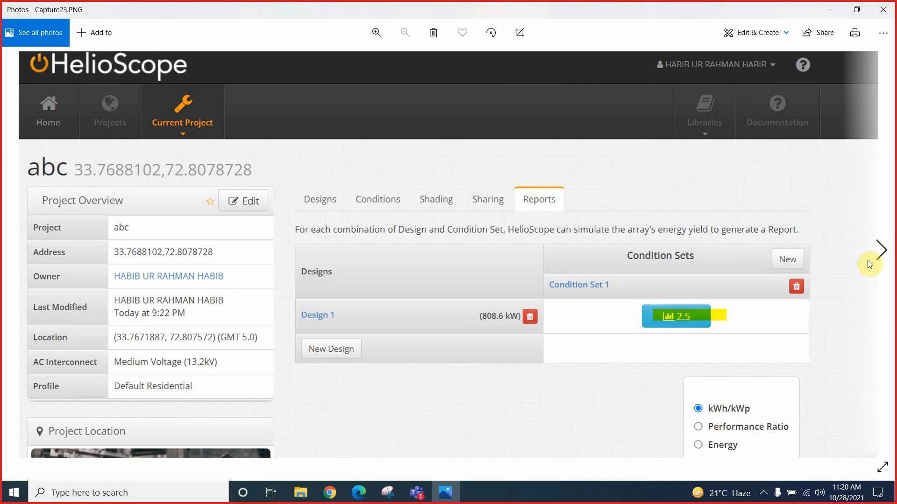
pyautogui.click(881, 252)
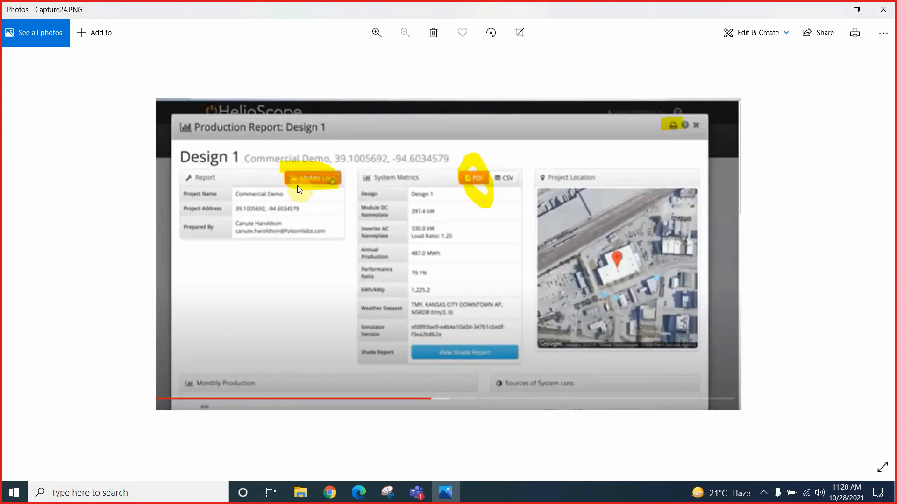
# Step: Switch to HelioScope and save and exit Design 1 to return to the project page
pyautogui.click(331, 492)
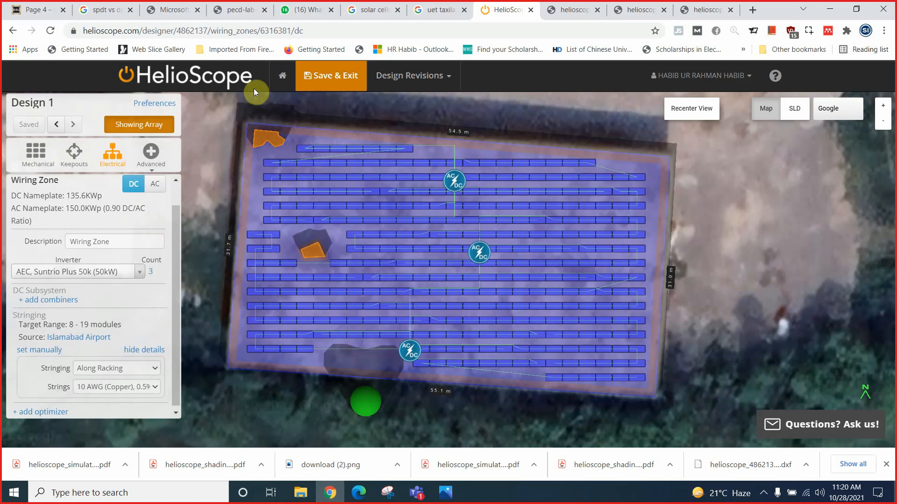
pyautogui.click(332, 81)
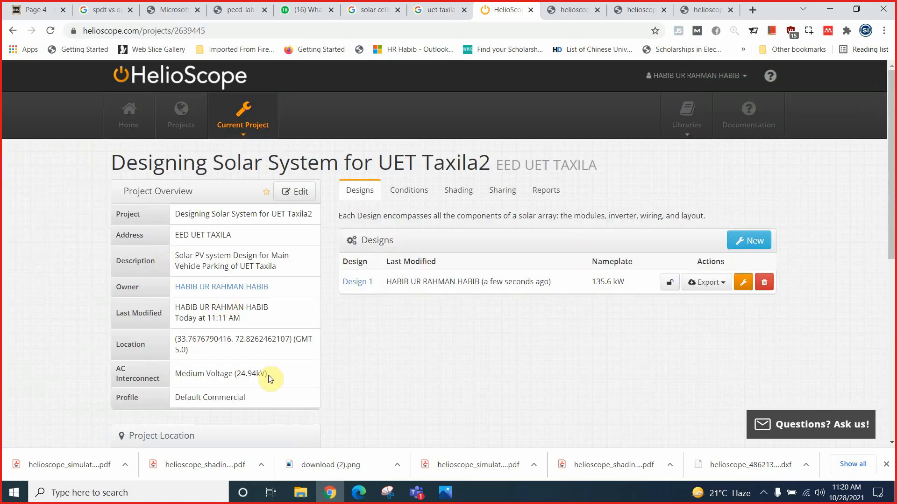
pyautogui.click(743, 283)
pyautogui.scroll(-5, 260, 294)
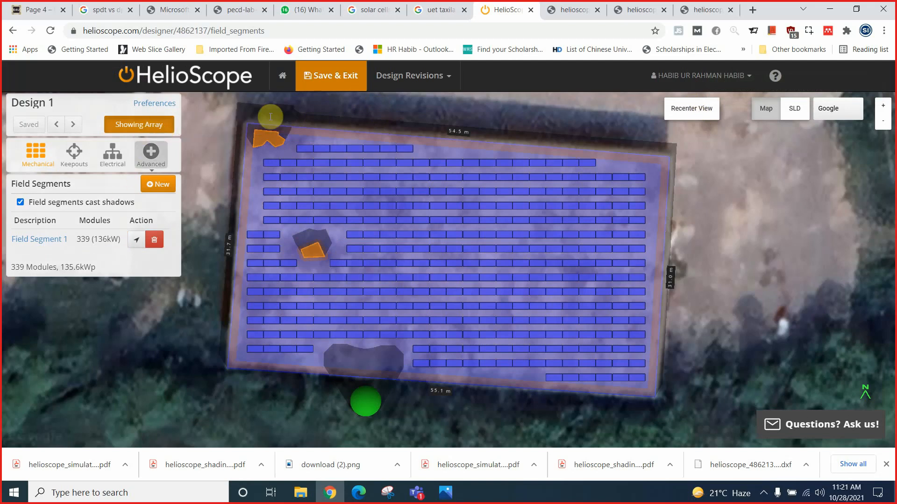
pyautogui.click(349, 77)
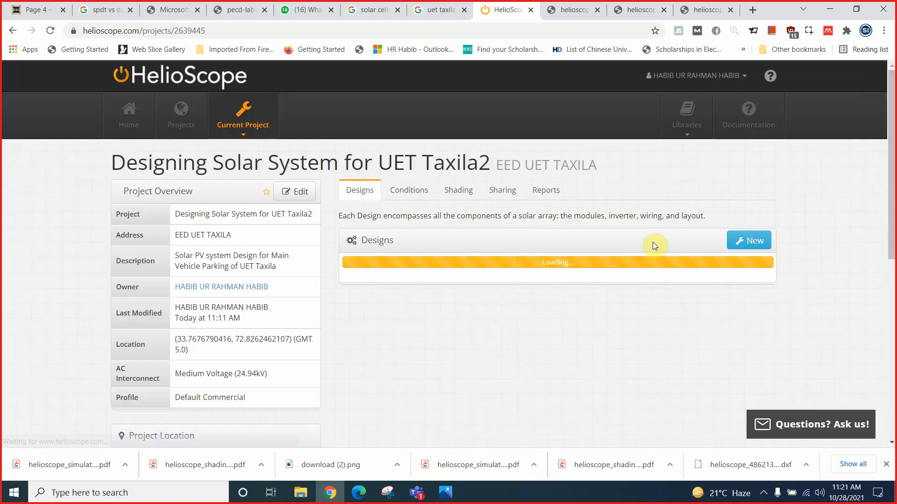
# Step: Simulate Design 1 with Condition Set 1, open its production report, and switch back to Capture24 in Photos
pyautogui.click(543, 191)
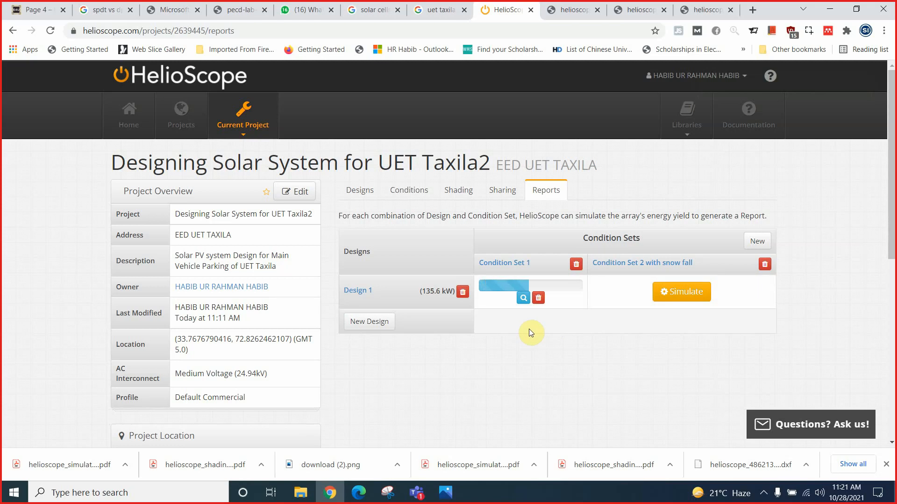
pyautogui.click(531, 292)
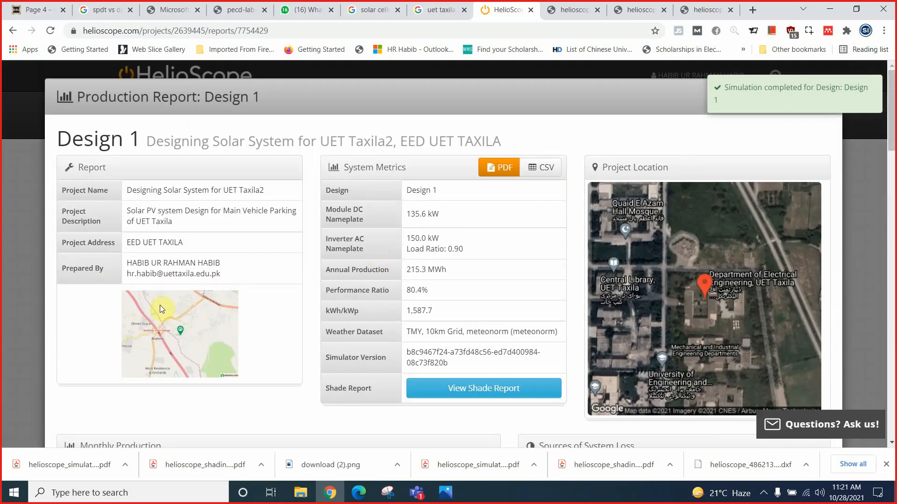
pyautogui.click(450, 497)
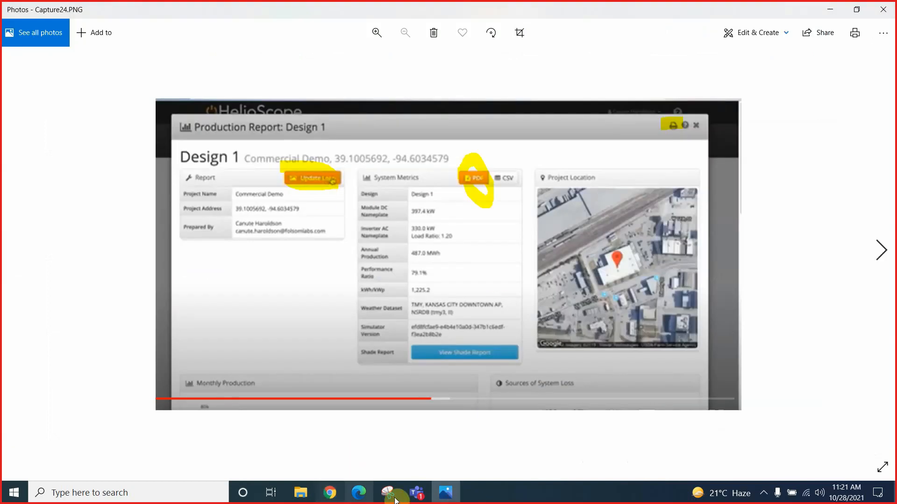
# Step: Open the downloaded simulation summary PDF in Chrome, and return to Photos to show Capture25
pyautogui.click(445, 492)
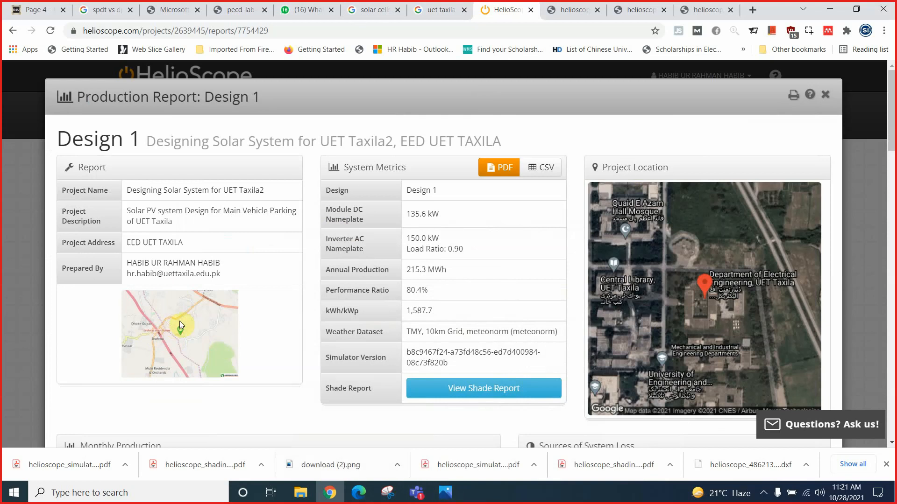
pyautogui.click(85, 464)
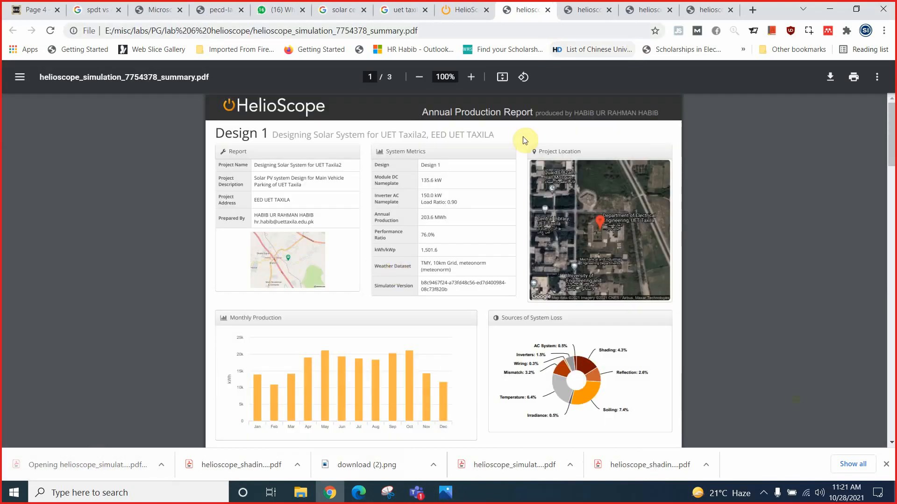
pyautogui.click(446, 492)
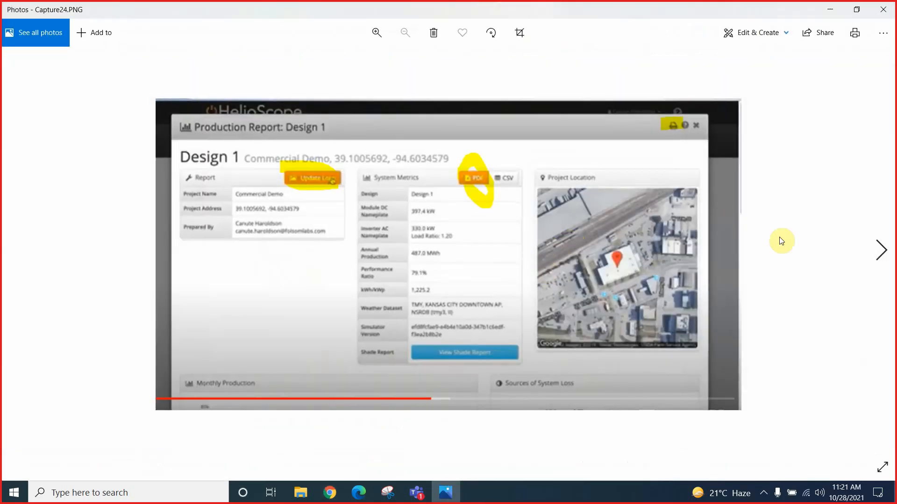
pyautogui.click(881, 251)
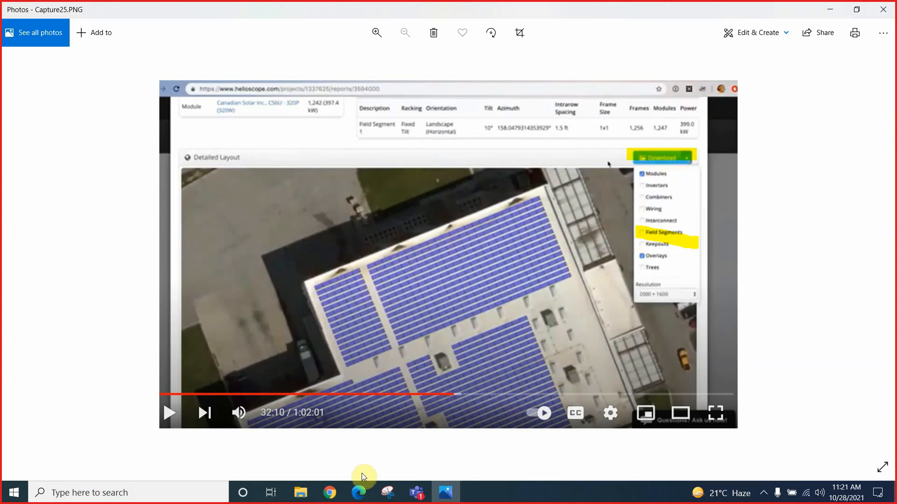
# Step: Switch to Chrome and review Design 1's production report down to the Detailed Layout section, checking it against Capture25 in Photos
pyautogui.click(330, 492)
pyautogui.scroll(-1, 545, 298)
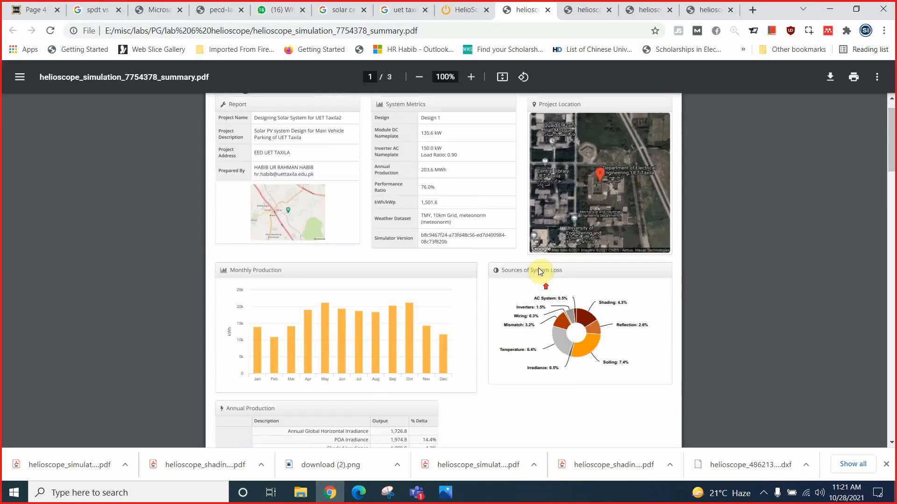
pyautogui.scroll(1, 545, 298)
pyautogui.click(463, 9)
pyautogui.scroll(-13, 659, 187)
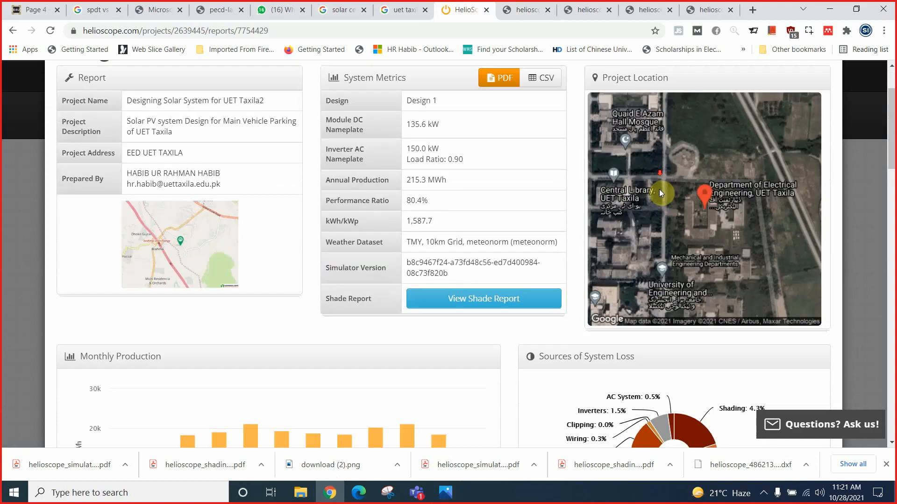
pyautogui.scroll(-10, 708, 255)
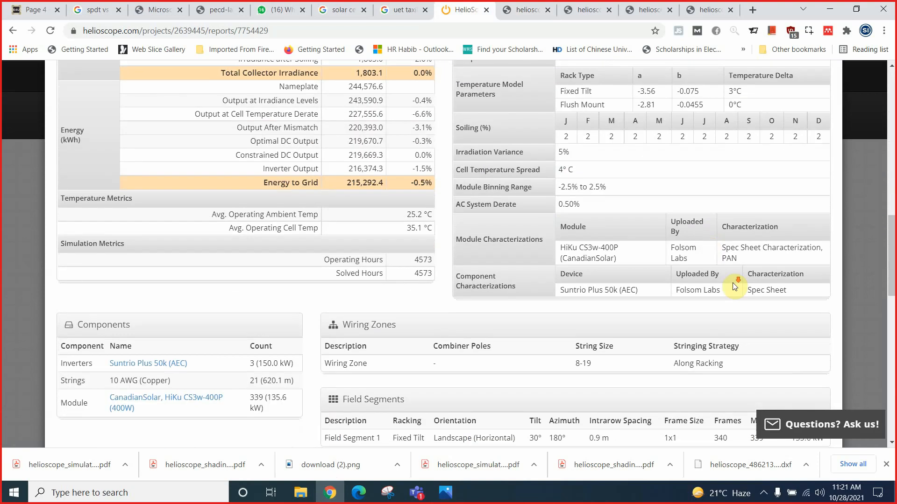
pyautogui.scroll(-1, 797, 200)
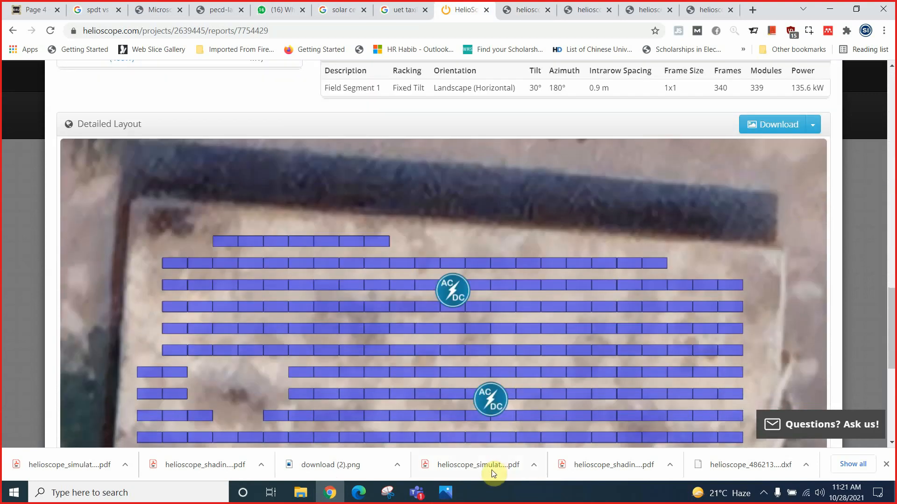
pyautogui.click(445, 493)
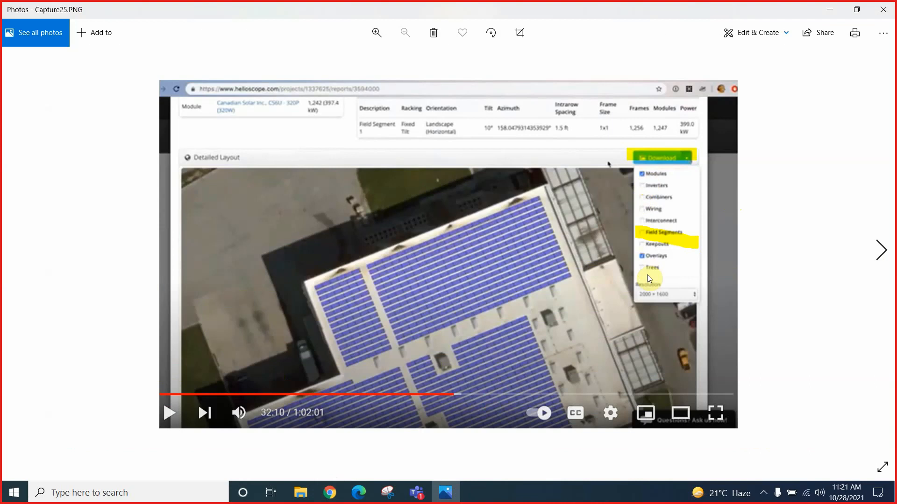
pyautogui.click(330, 494)
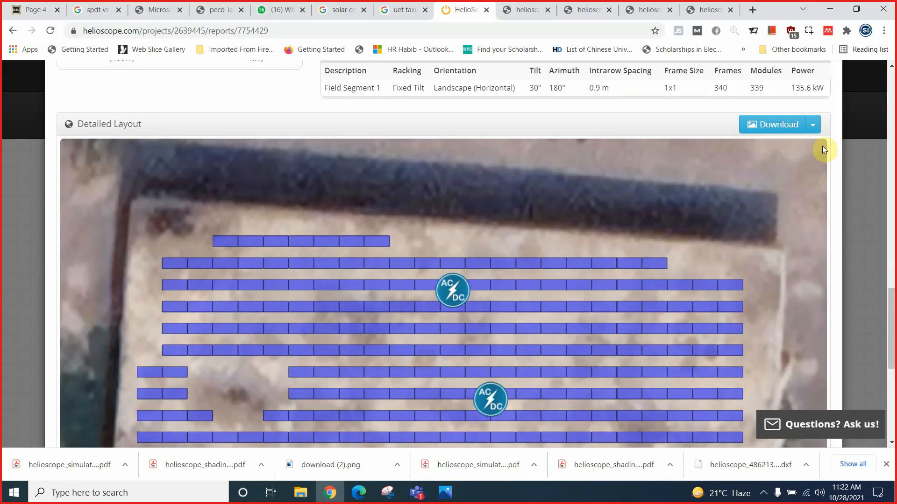
# Step: Toggle Keepouts on and off in the Detailed Layout's image options, and download the image with Modules, Inverters and Overlays at 1600 × 1200
pyautogui.click(813, 124)
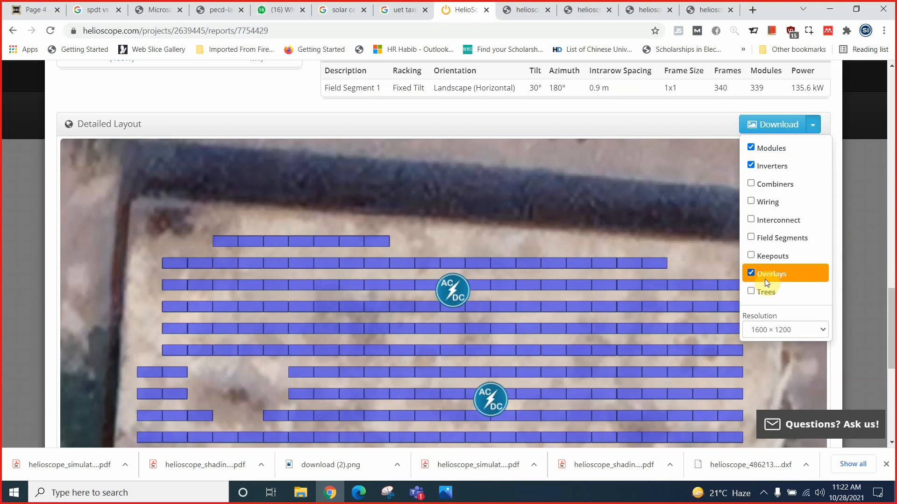
pyautogui.scroll(1, 752, 231)
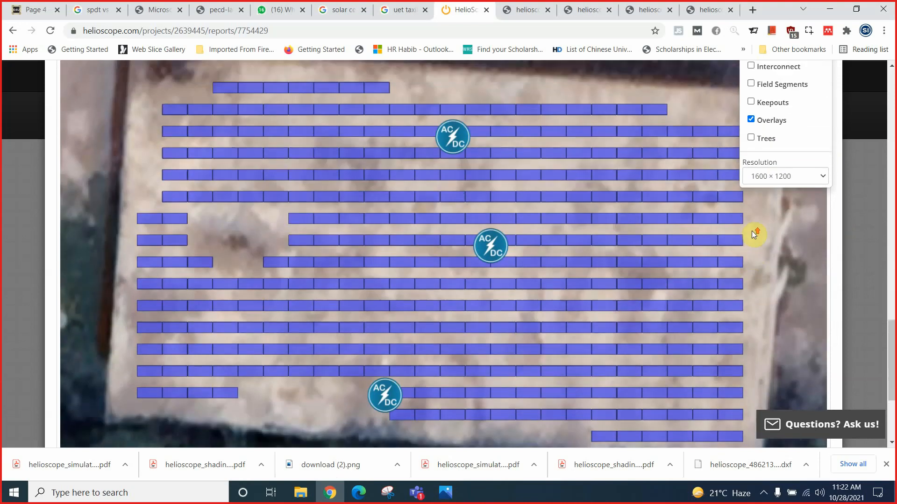
pyautogui.click(751, 177)
pyautogui.scroll(-3, 556, 240)
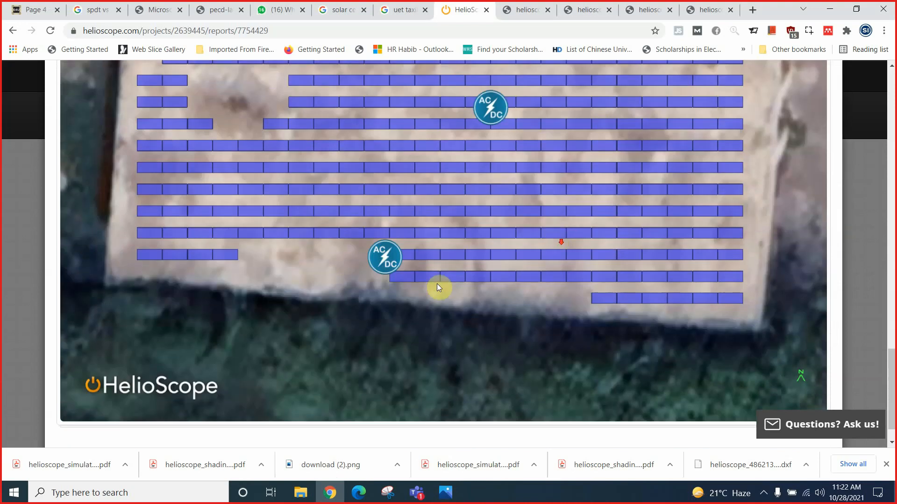
pyautogui.scroll(4, 432, 285)
pyautogui.click(770, 233)
pyautogui.scroll(1, 766, 238)
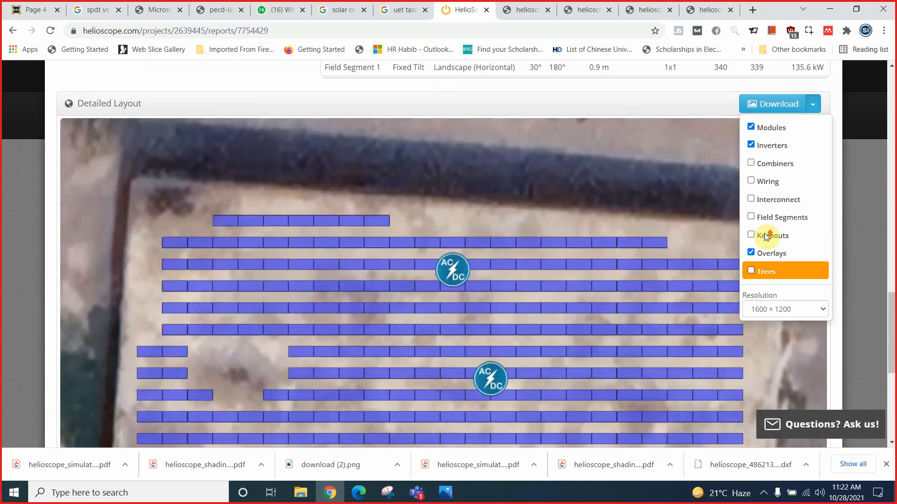
pyautogui.click(750, 255)
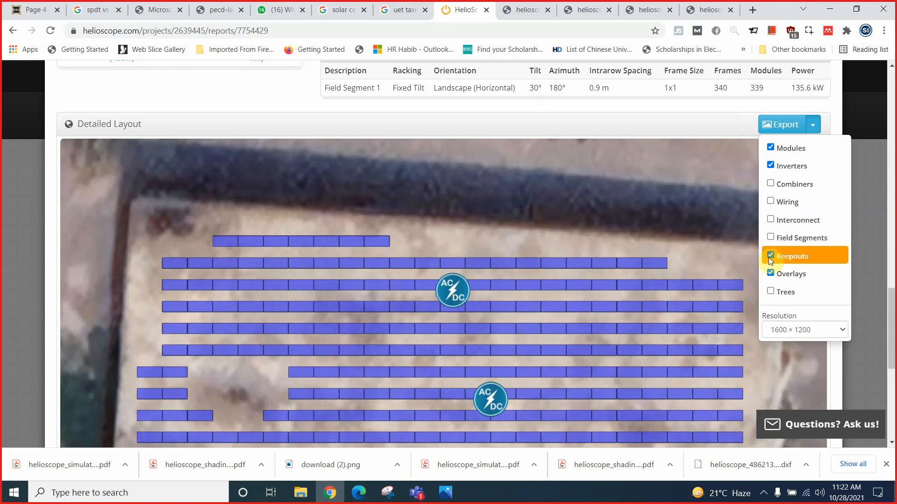
pyautogui.click(769, 255)
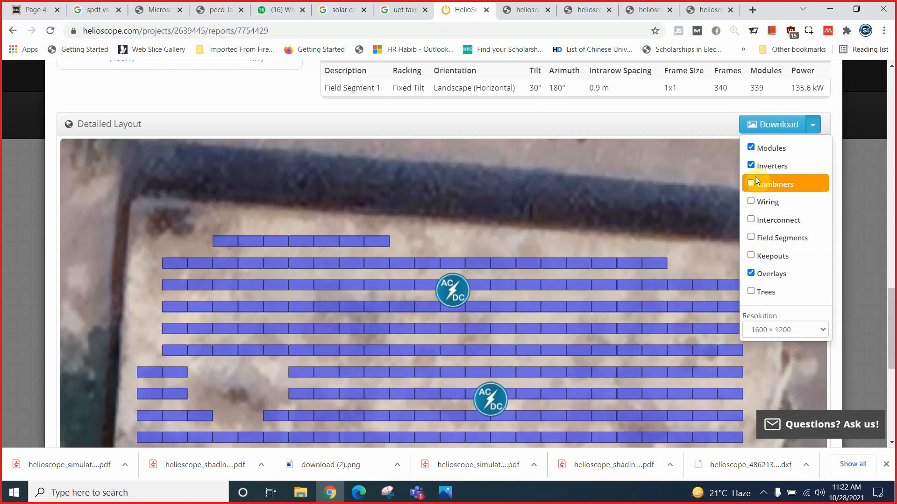
pyautogui.click(772, 124)
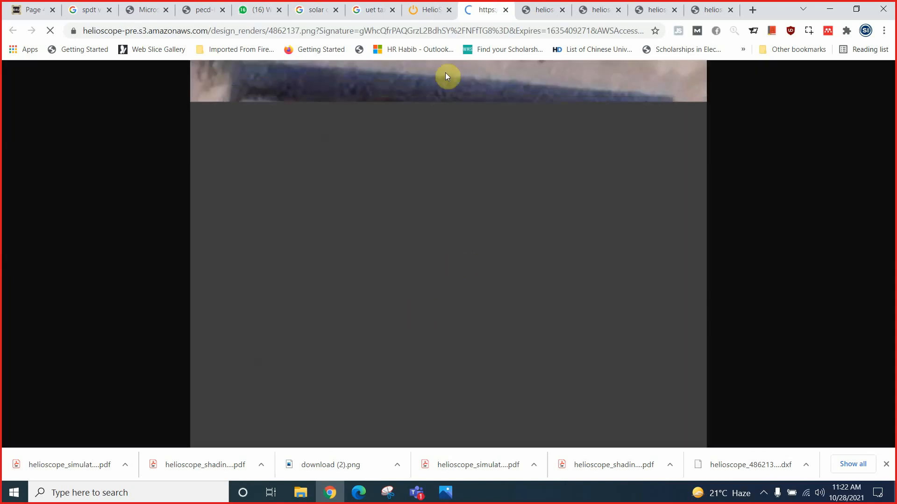
# Step: Return to the report and export the Detailed Layout with Combiners, Wiring, Interconnect, Field Segments, Keepouts and Trees also included
pyautogui.click(438, 14)
pyautogui.click(812, 124)
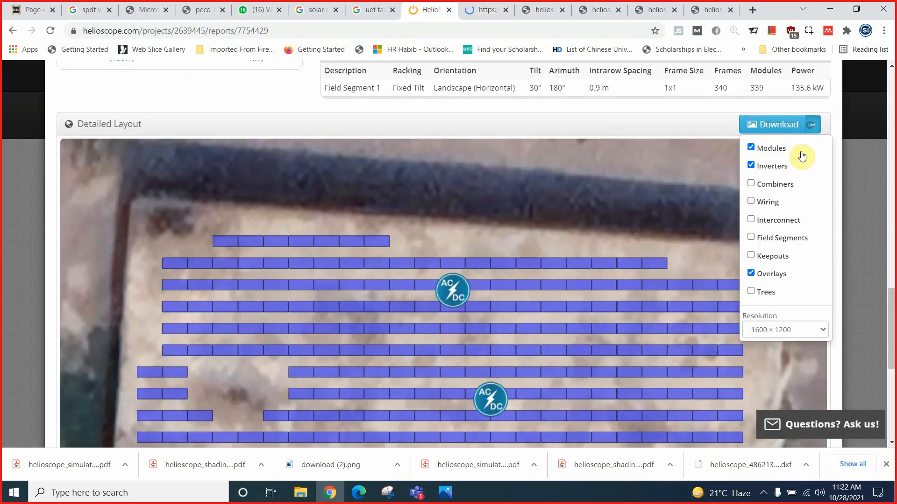
pyautogui.click(753, 182)
pyautogui.click(771, 202)
pyautogui.click(770, 219)
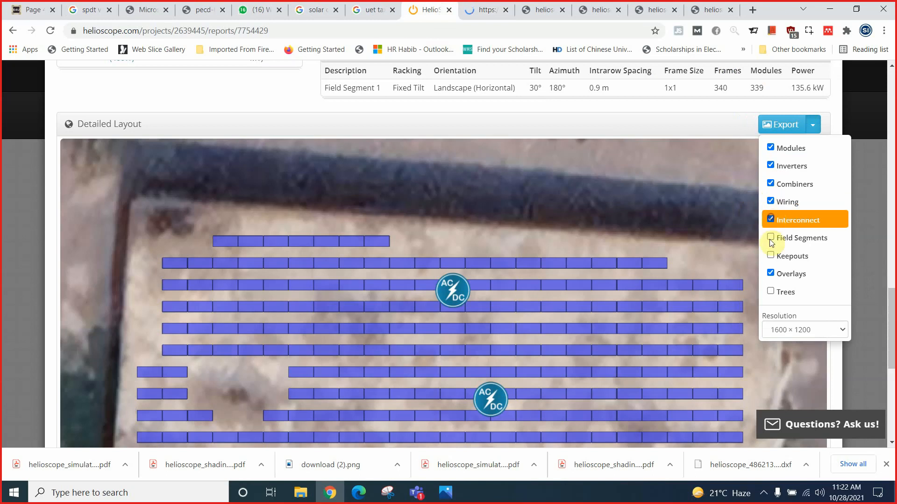
pyautogui.click(771, 238)
pyautogui.click(771, 256)
pyautogui.click(771, 291)
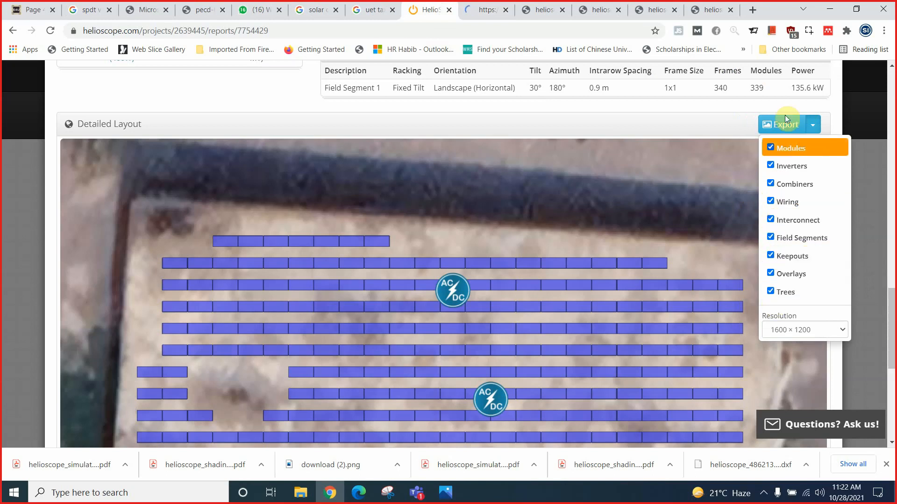
pyautogui.click(775, 126)
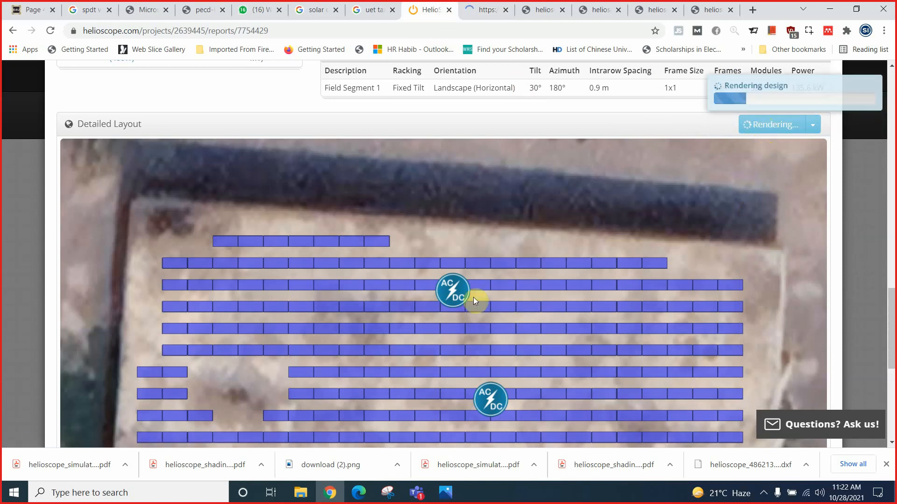
# Step: Check the first downloaded layout image and the newly rendered Detailed Layout in the report
pyautogui.click(488, 9)
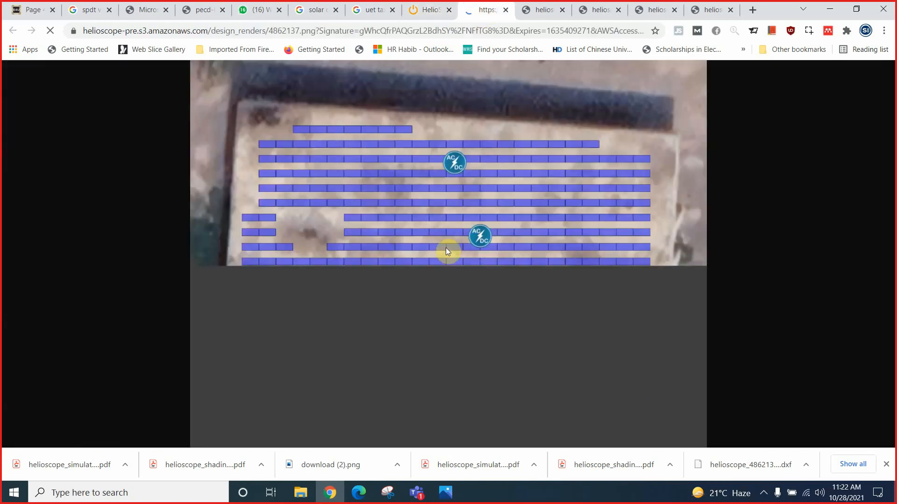
pyautogui.click(426, 9)
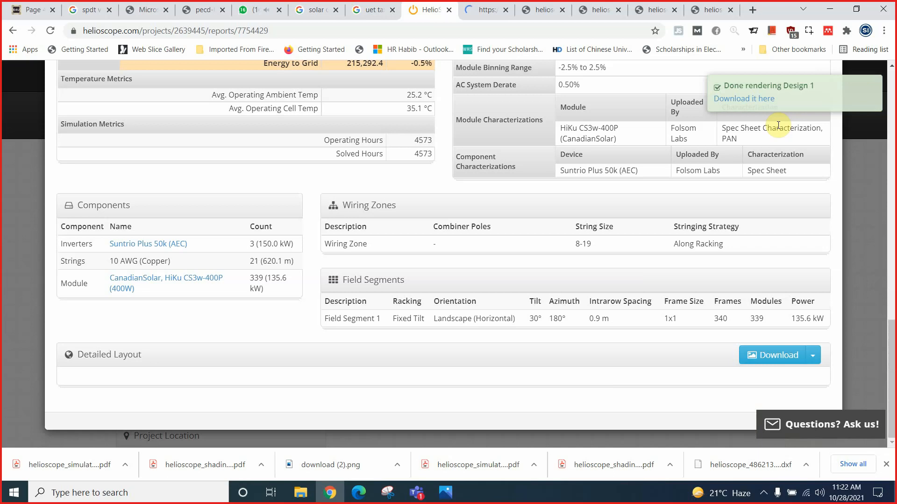
pyautogui.scroll(-5, 707, 254)
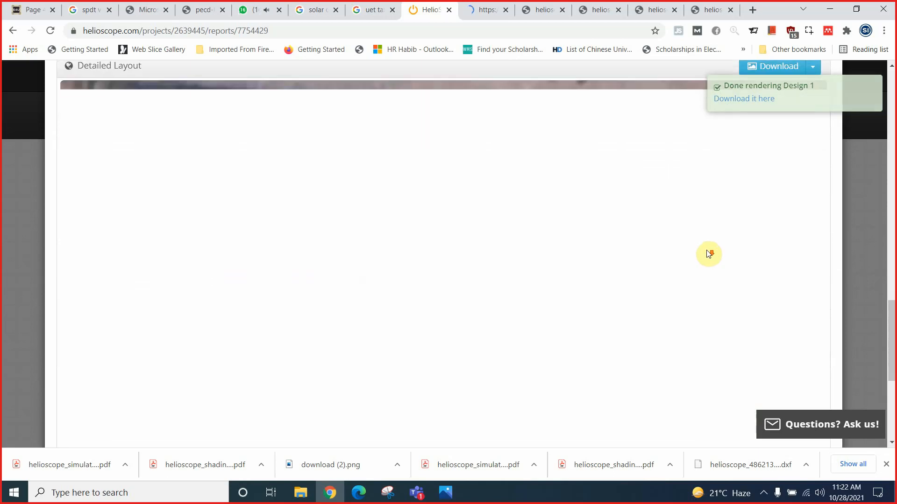
pyautogui.scroll(2, 709, 255)
pyautogui.scroll(-1, 709, 248)
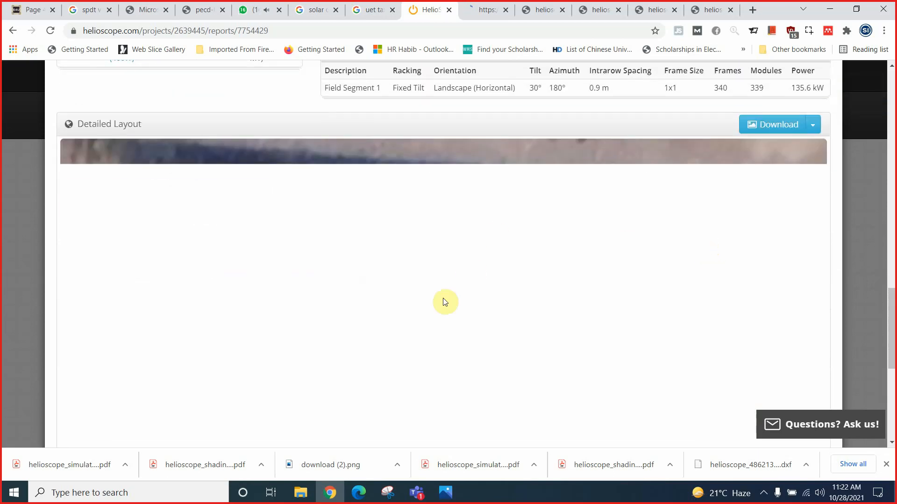
pyautogui.click(483, 10)
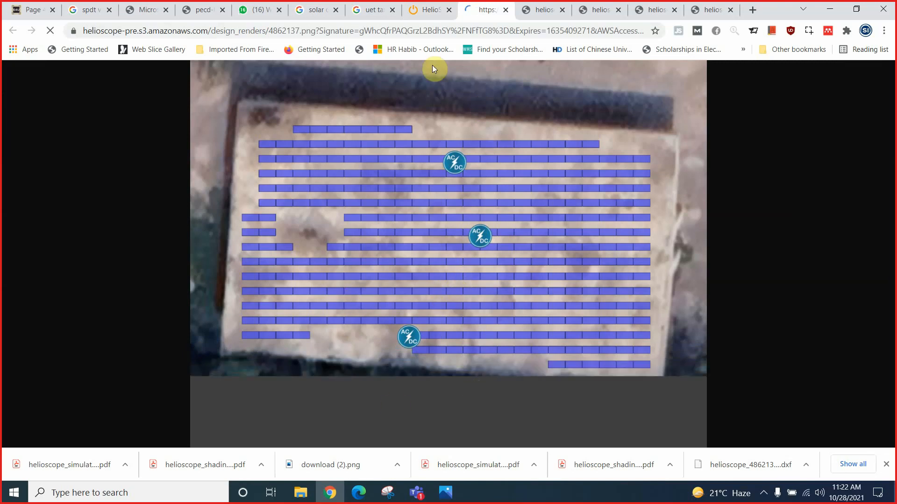
pyautogui.click(432, 14)
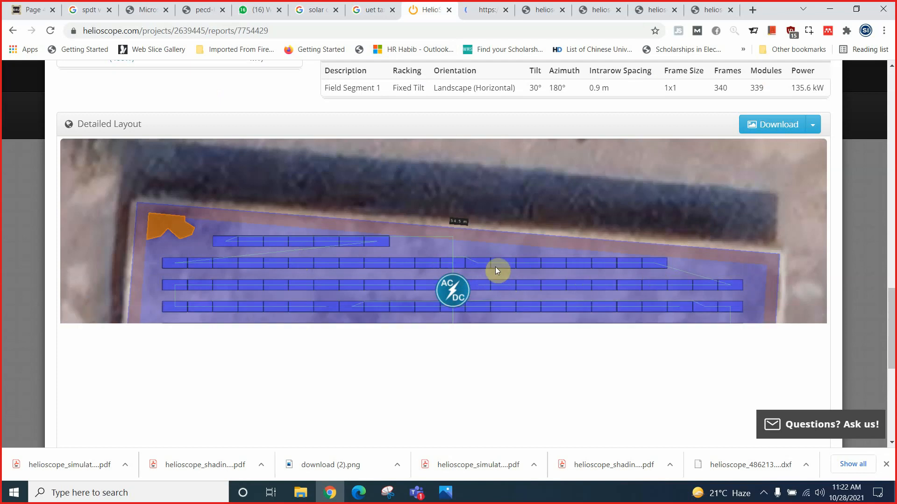
# Step: Compare the modules-and-inverters layout image with the report's all-layer layout, examining the wiring, keepouts, field segment and trees
pyautogui.click(472, 9)
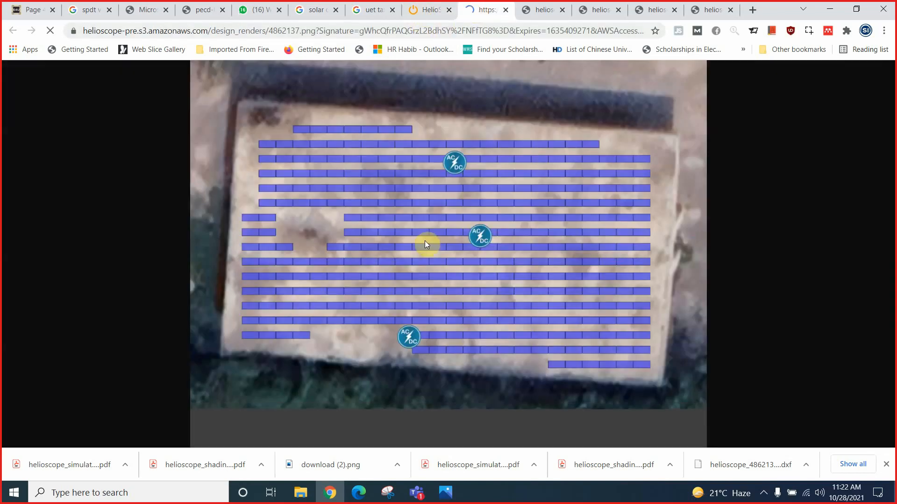
pyautogui.click(427, 10)
pyautogui.scroll(-3, 495, 245)
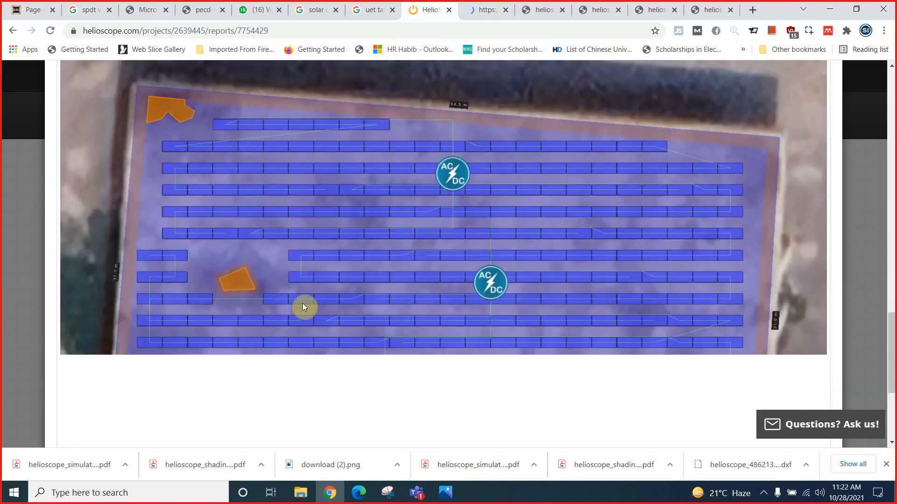
pyautogui.hotkey('ctrl', 'Tab')
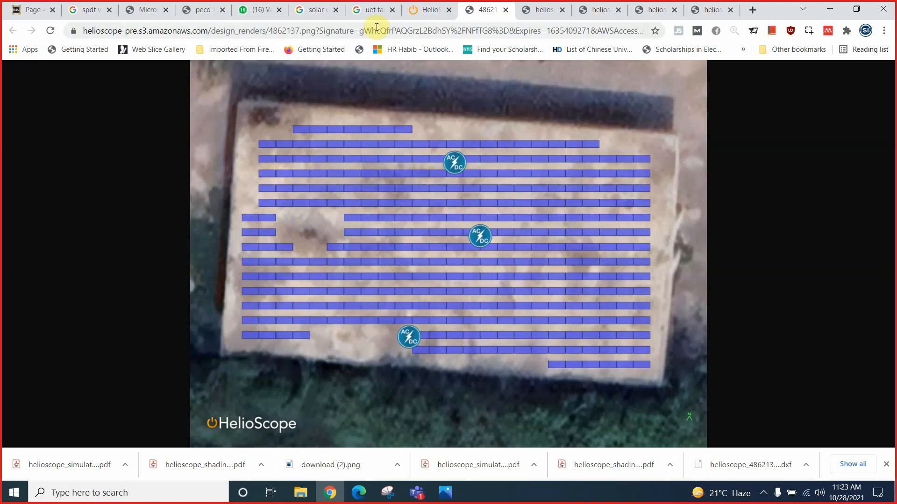
pyautogui.hotkey('ctrl', 'shift', 'Tab')
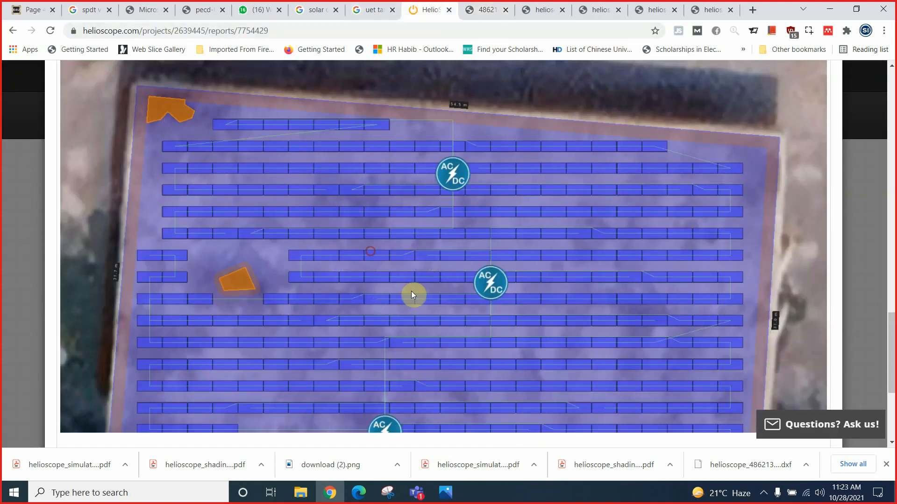
pyautogui.scroll(-1, 536, 252)
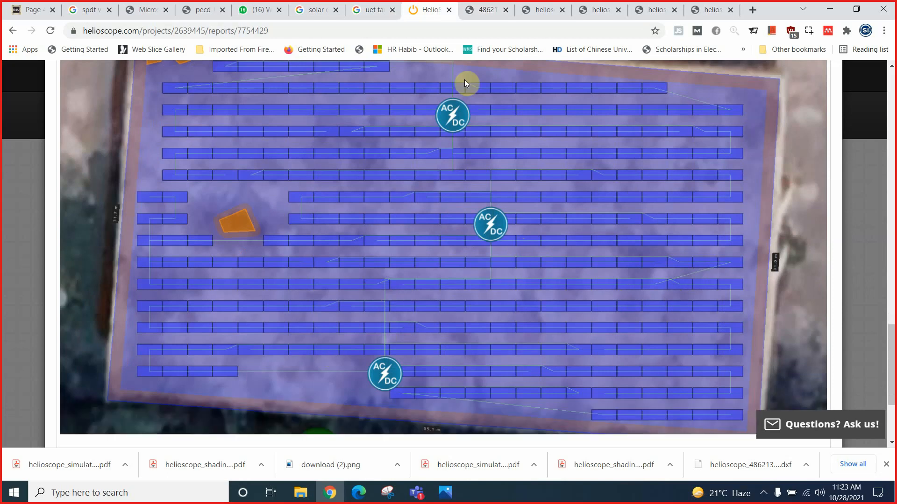
pyautogui.click(476, 13)
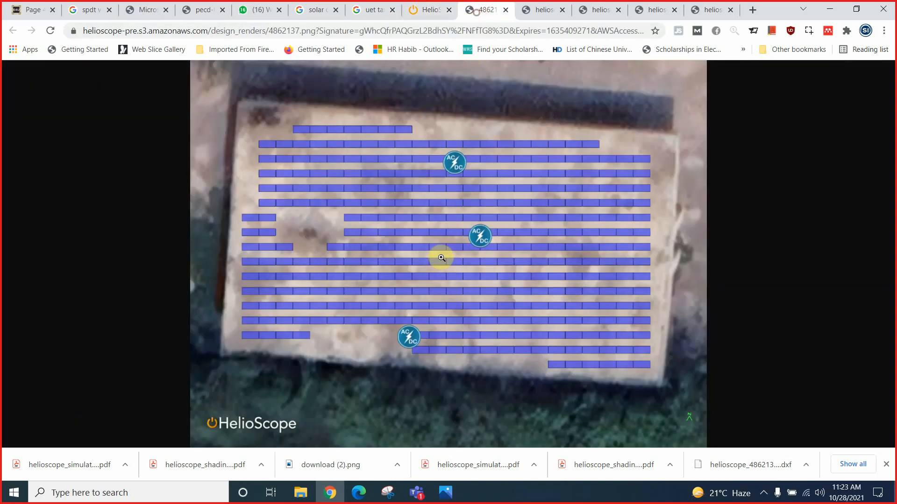
pyautogui.click(421, 15)
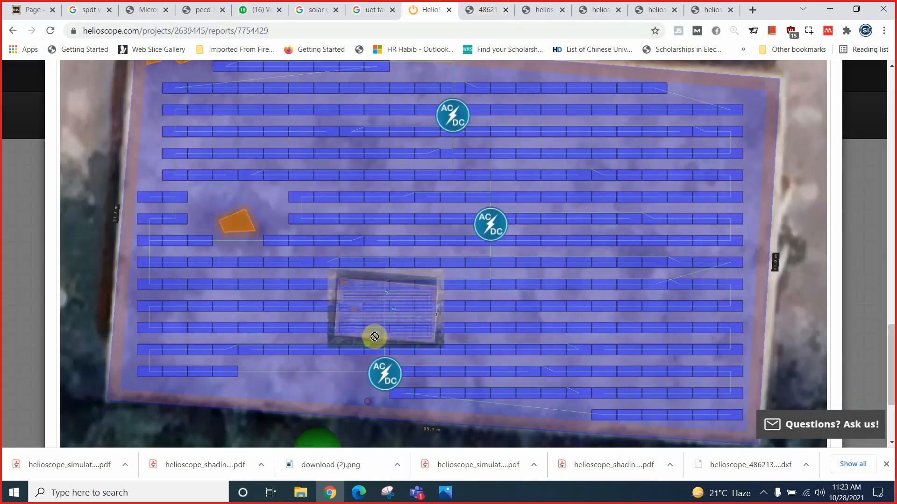
pyautogui.scroll(-3, 490, 281)
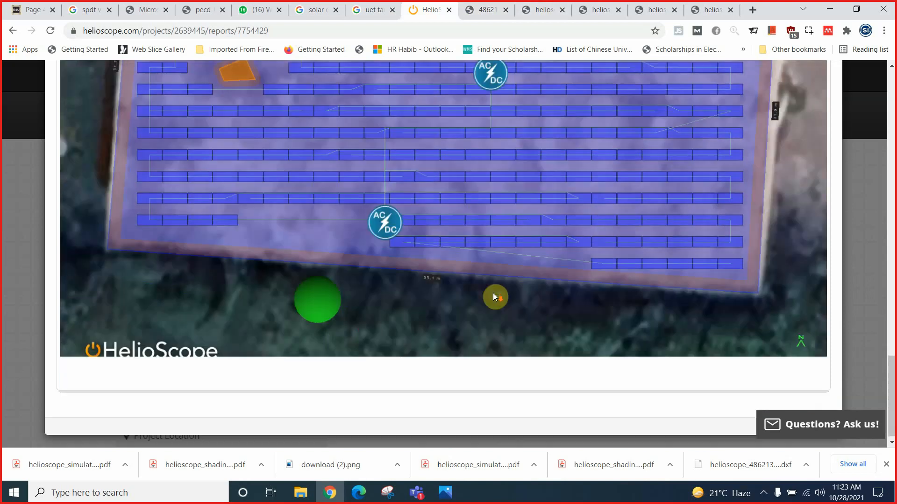
# Step: Recheck the report's full layout against the modules-and-inverters image, and bring up the saved capture about adding a new design
pyautogui.scroll(4, 399, 310)
pyautogui.click(491, 9)
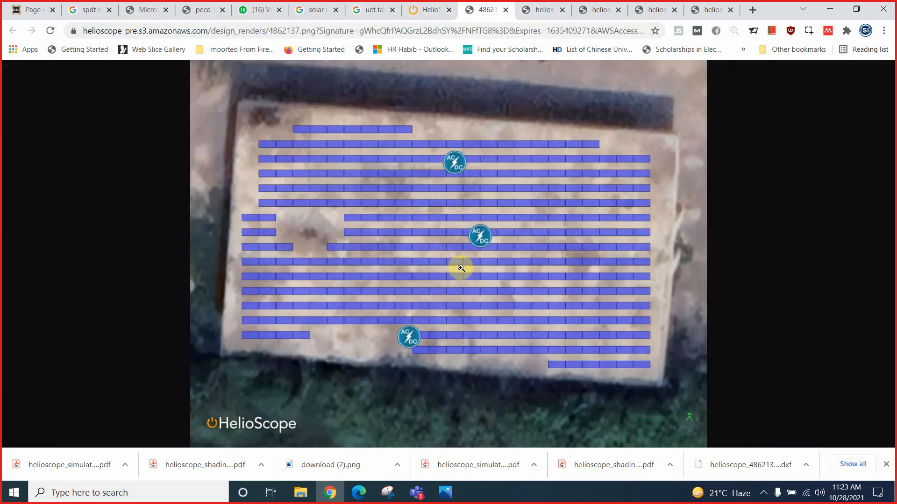
pyautogui.click(425, 10)
pyautogui.click(441, 497)
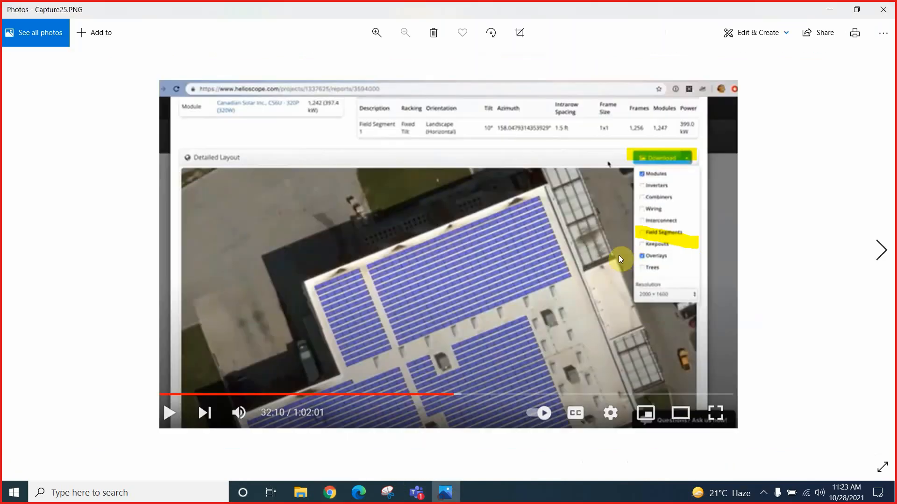
pyautogui.click(880, 252)
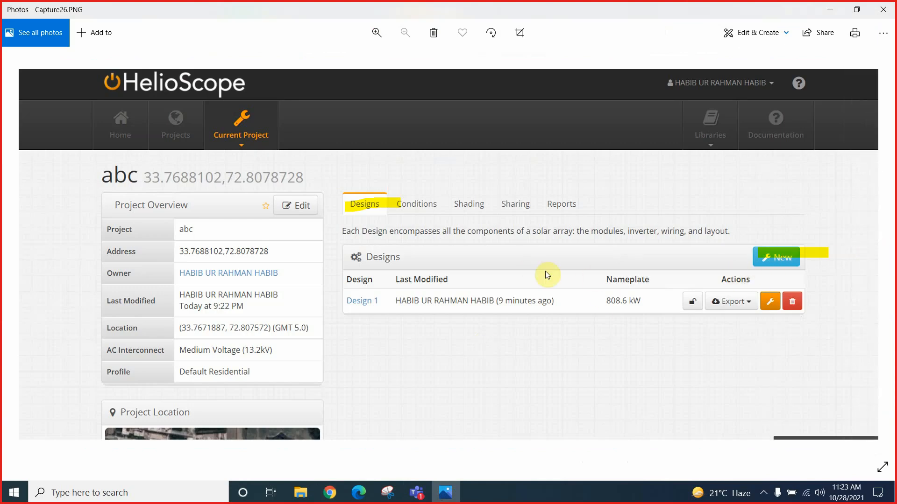
# Step: Return to HelioScope, close the Design 1 production report and open the project's list of designs
pyautogui.click(330, 493)
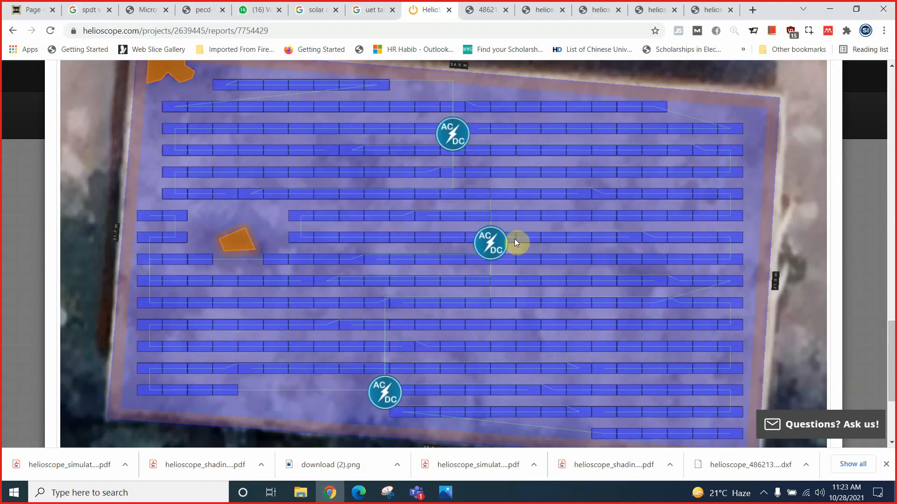
pyautogui.scroll(20, 624, 89)
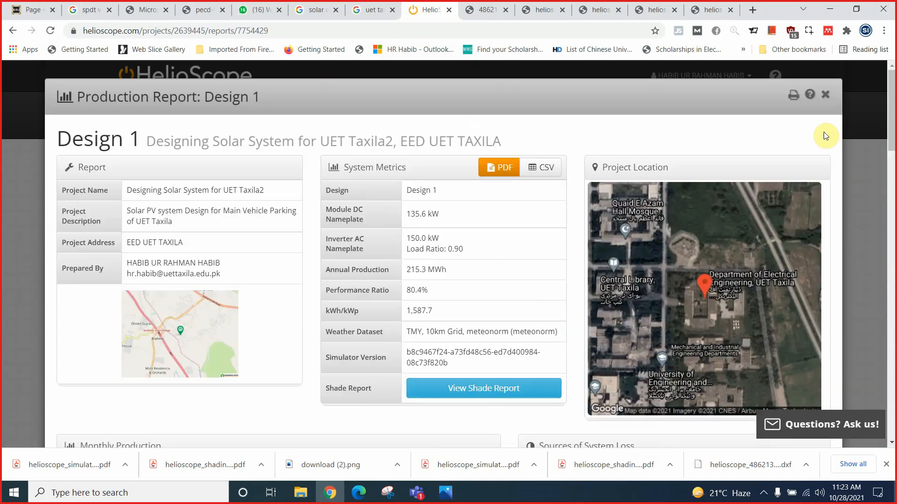
pyautogui.click(825, 95)
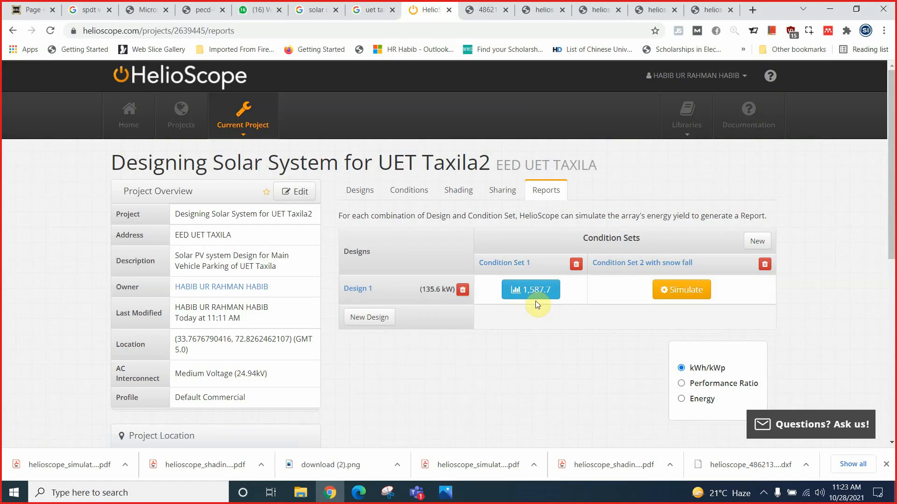
pyautogui.click(360, 190)
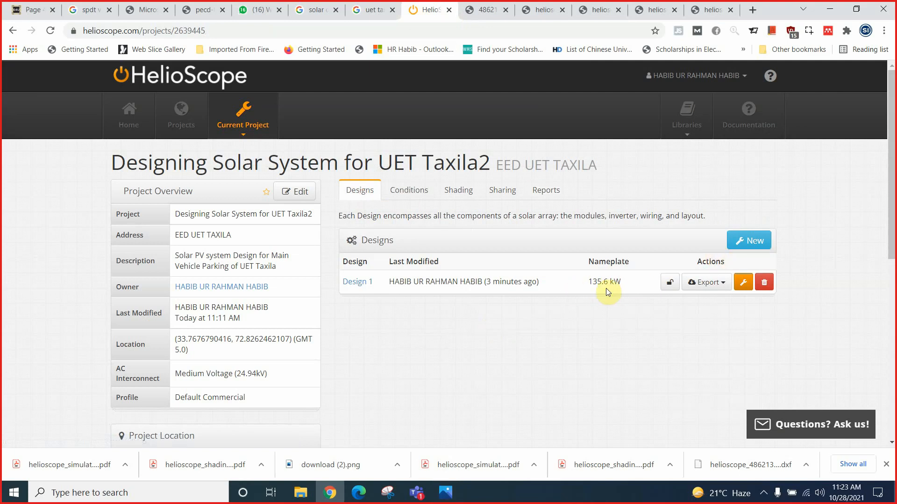
# Step: Add a new design to the project by cloning Design 1 (135.6 kW)
pyautogui.click(749, 241)
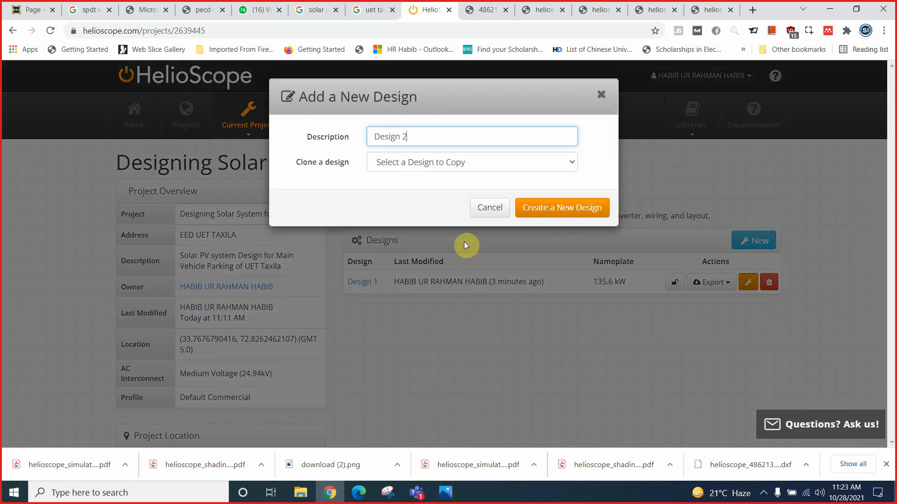
pyautogui.click(473, 164)
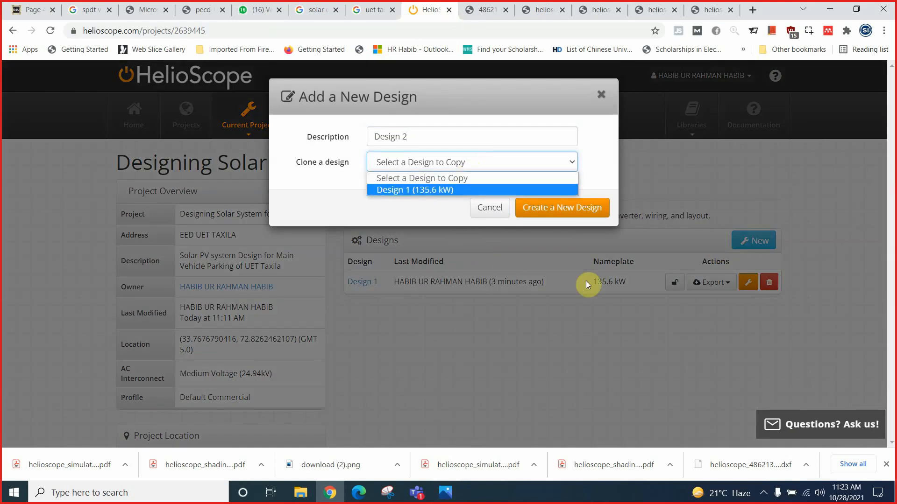
pyautogui.click(411, 190)
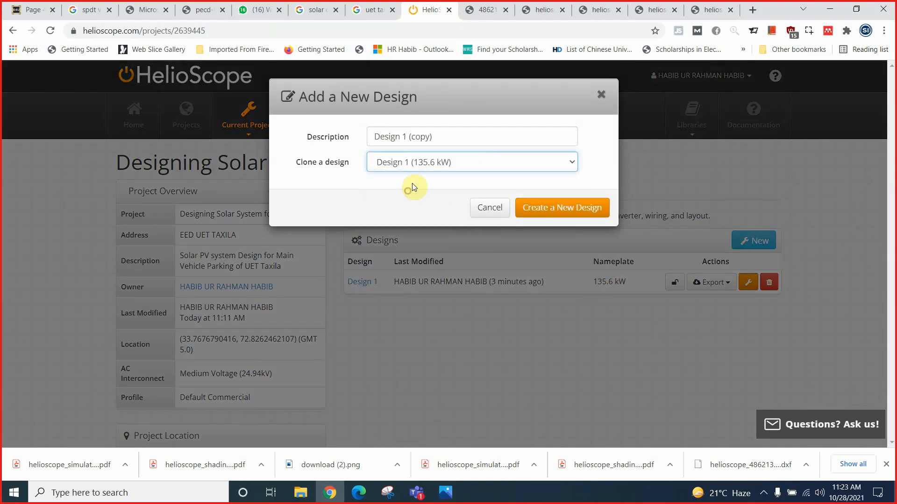
pyautogui.click(553, 209)
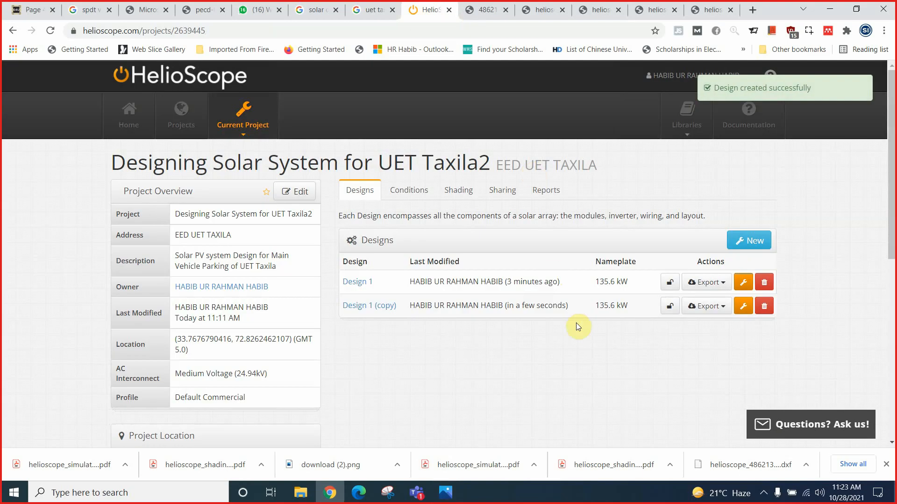
# Step: View the cloned design in the designer and return to the project's designs list
pyautogui.moveTo(401, 308); pyautogui.dragTo(618, 309)
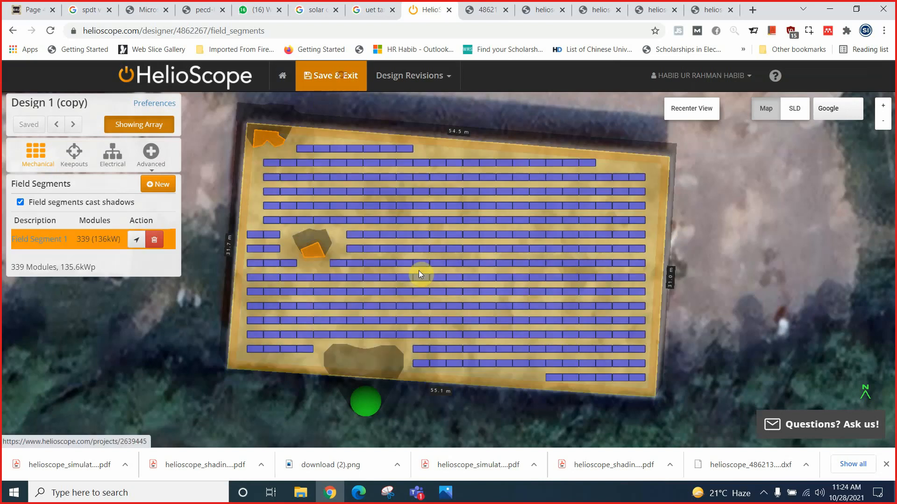
pyautogui.hotkey('alt', 'Left')
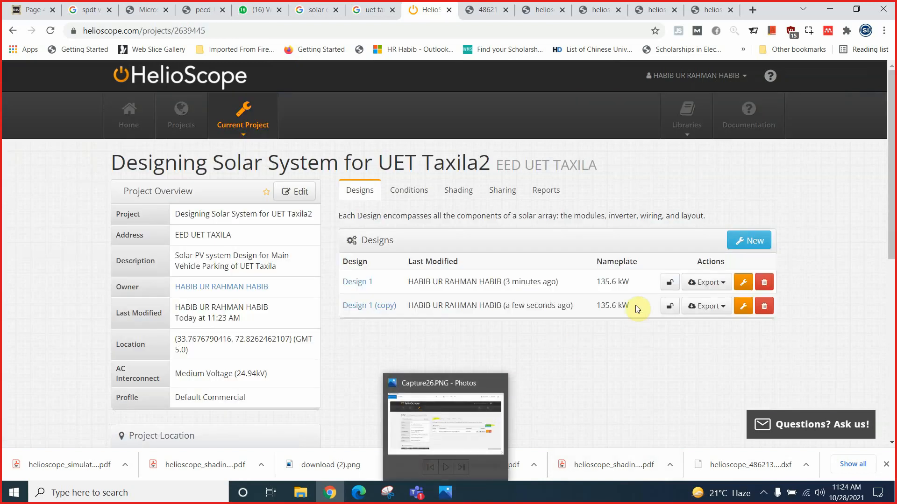
# Step: Review the saved captures on creating a new design, cloning an existing one and choosing a different inverter for the wiring zone
pyautogui.click(445, 493)
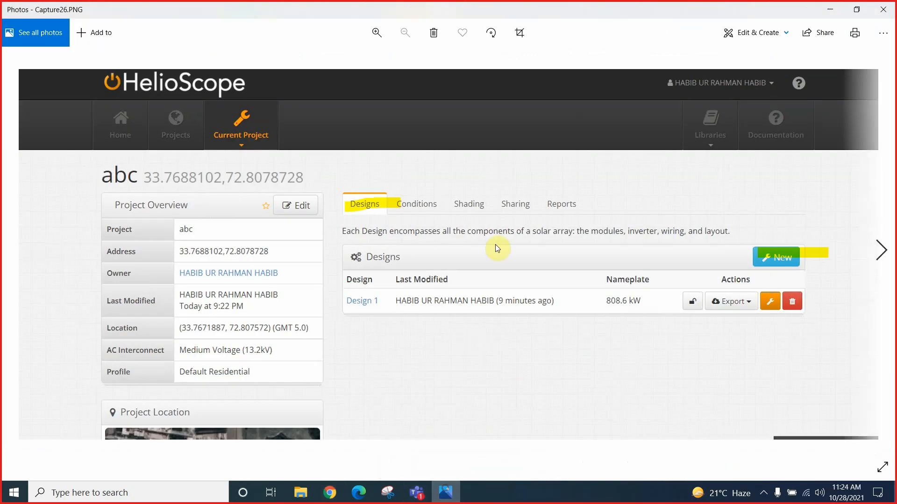
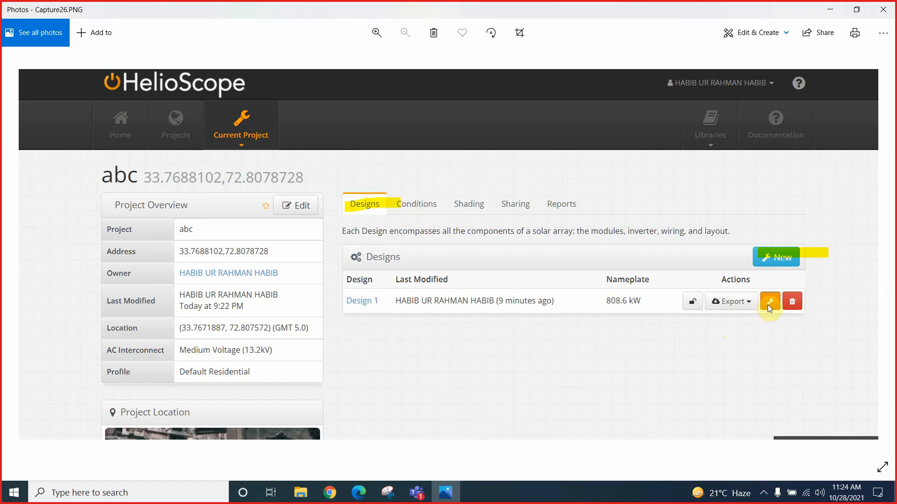
pyautogui.scroll(1, 702, 356)
pyautogui.scroll(-1, 704, 320)
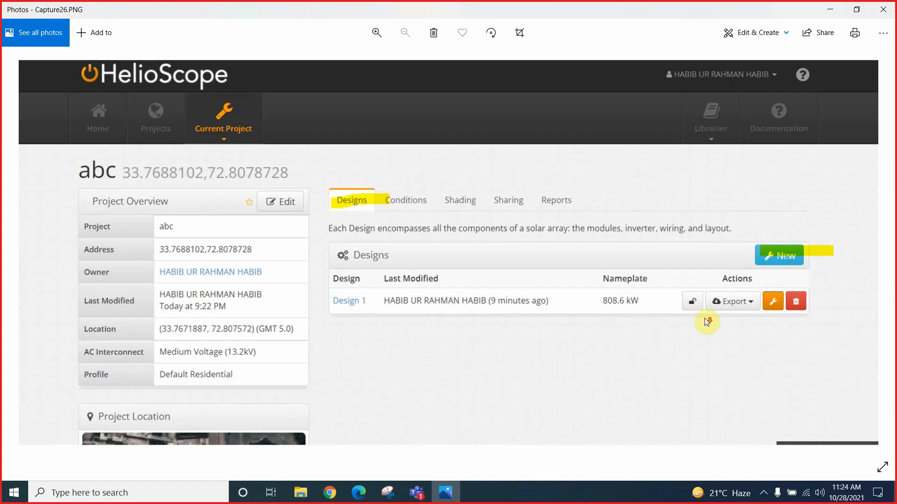
pyautogui.click(882, 252)
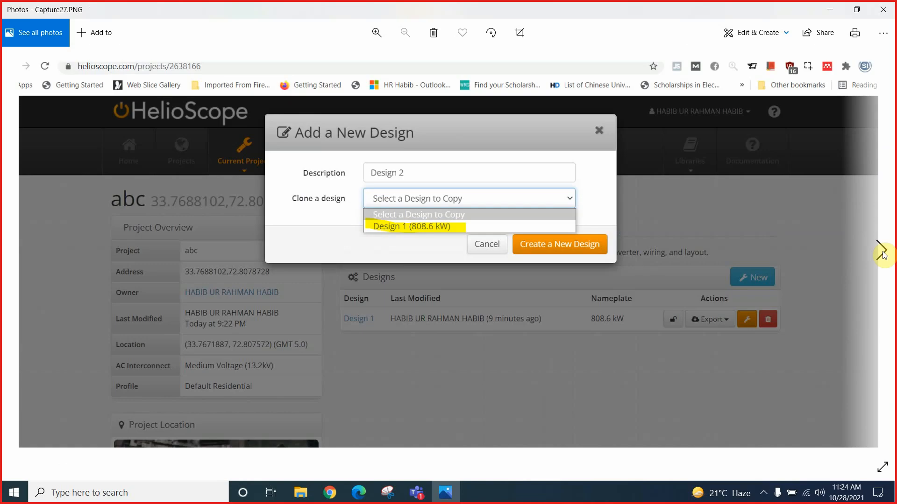
pyautogui.click(881, 251)
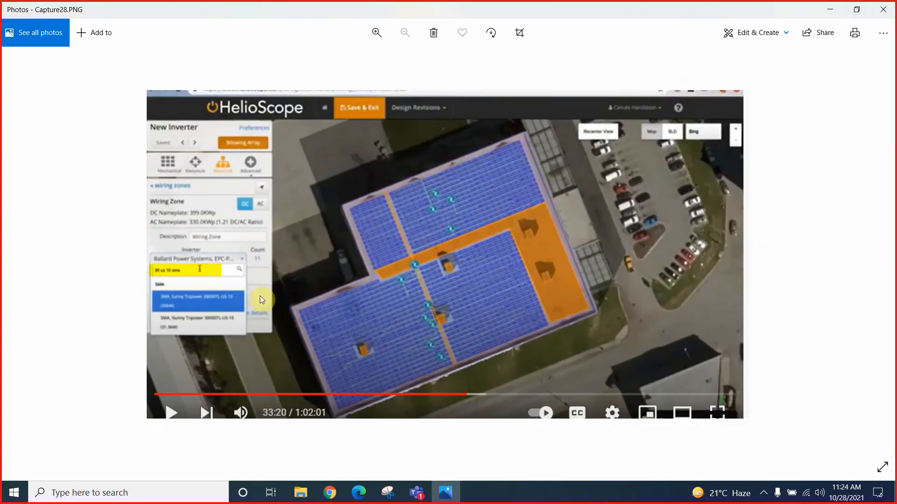
# Step: Review the captures on adding a condition set with snow soiling, simulating each design and choosing the metric for comparing reports
pyautogui.click(880, 252)
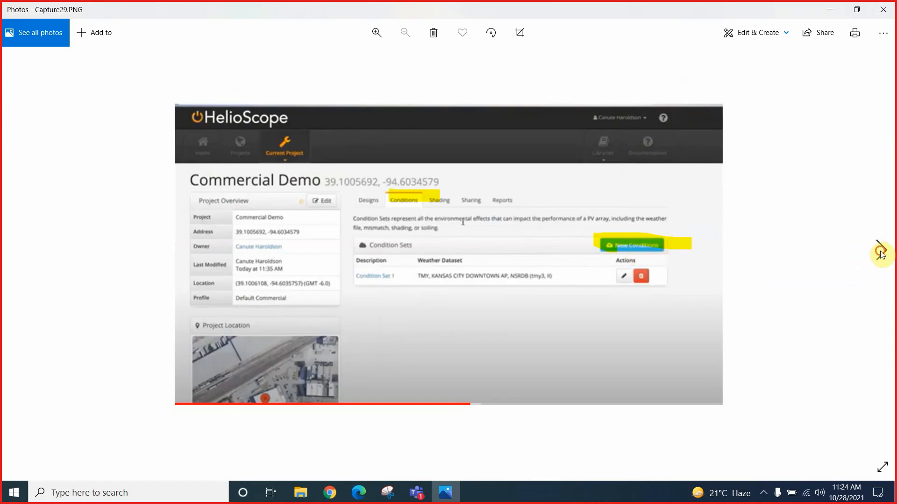
pyautogui.click(880, 252)
pyautogui.click(880, 253)
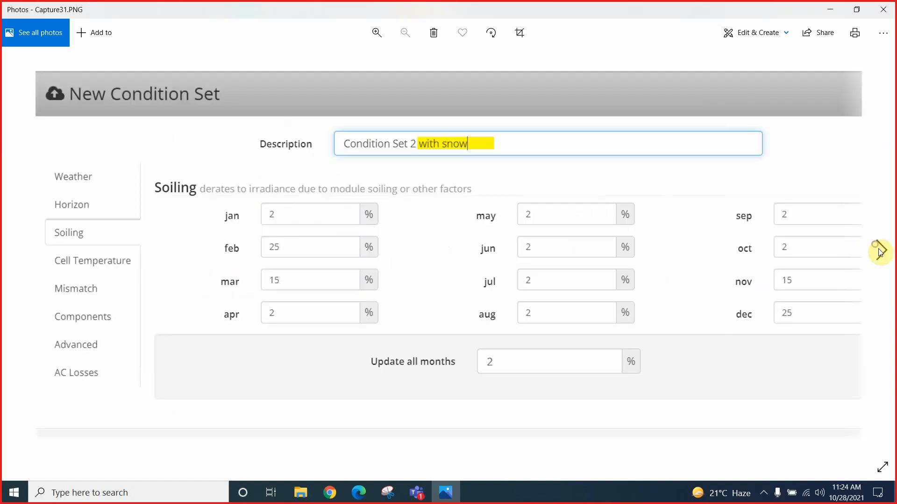
pyautogui.click(880, 252)
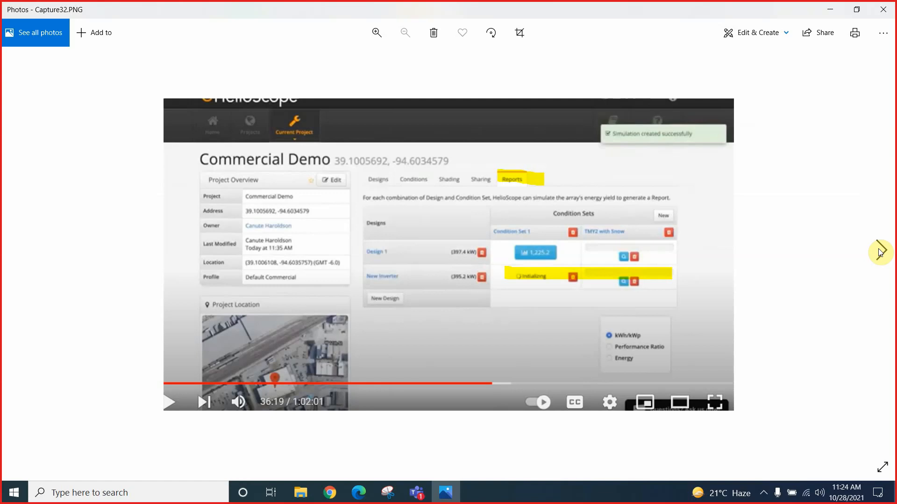
pyautogui.click(880, 248)
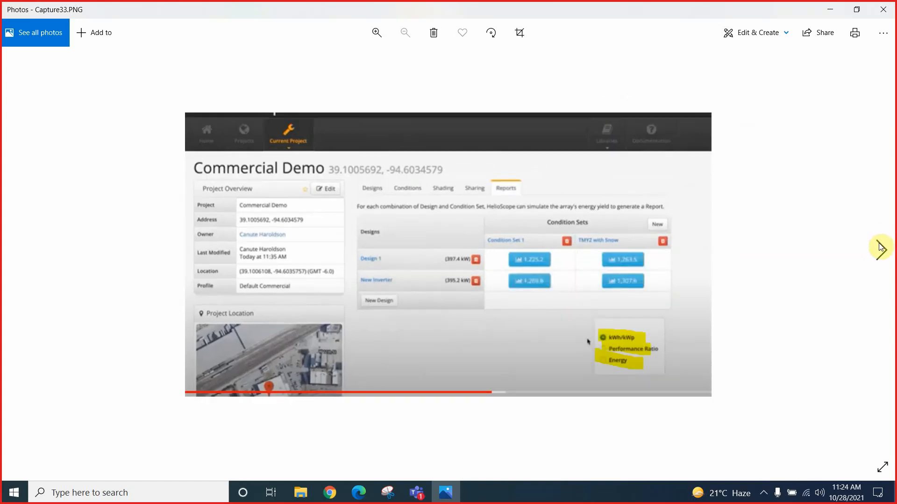
# Step: Review the captures on starting a new project, setting its address, switching the map imagery provider and using the home page
pyautogui.click(880, 248)
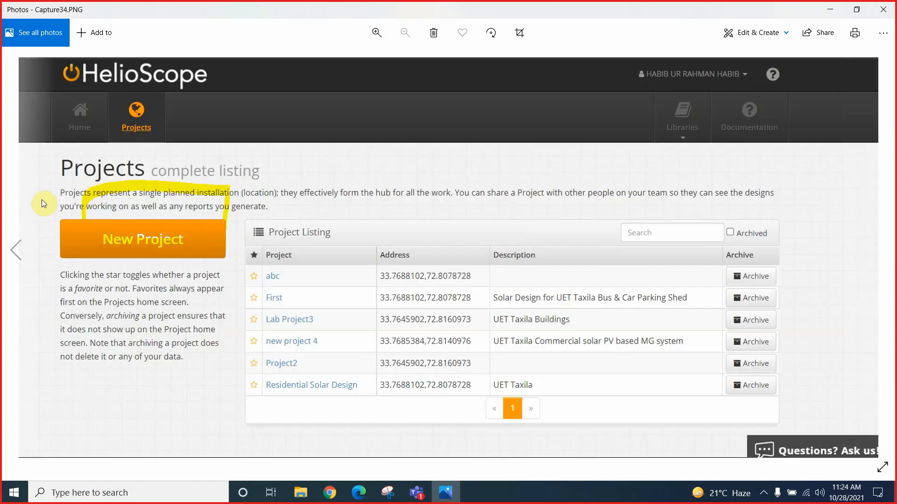
pyautogui.click(880, 251)
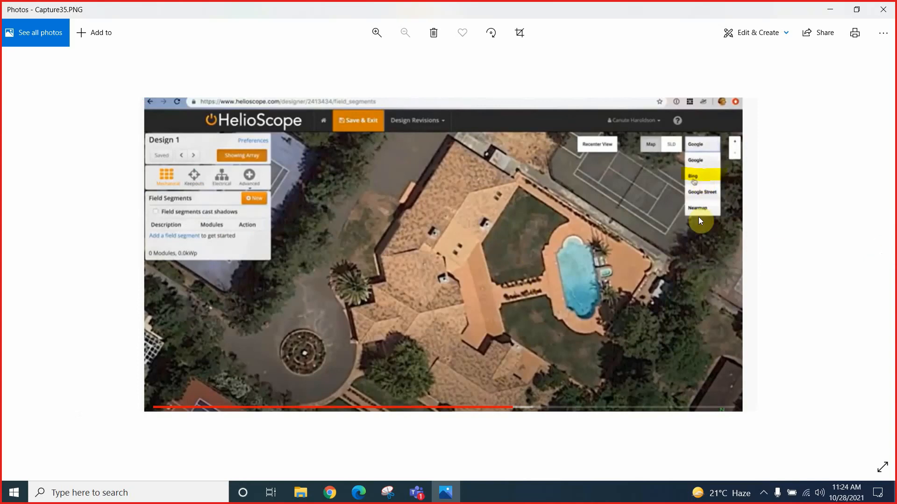
pyautogui.click(883, 251)
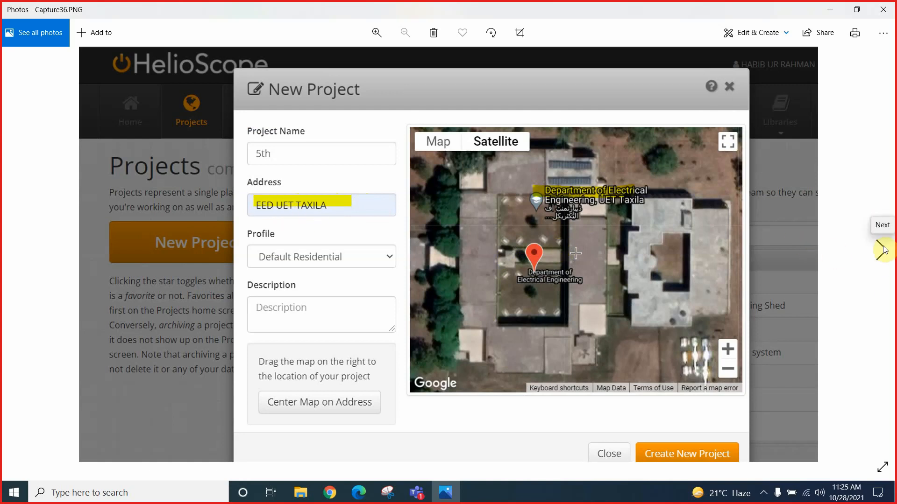
pyautogui.click(883, 250)
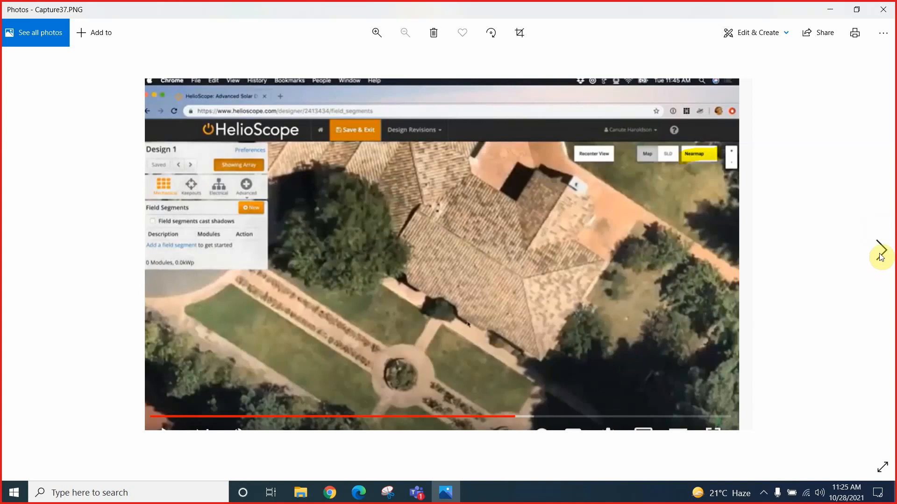
pyautogui.click(880, 253)
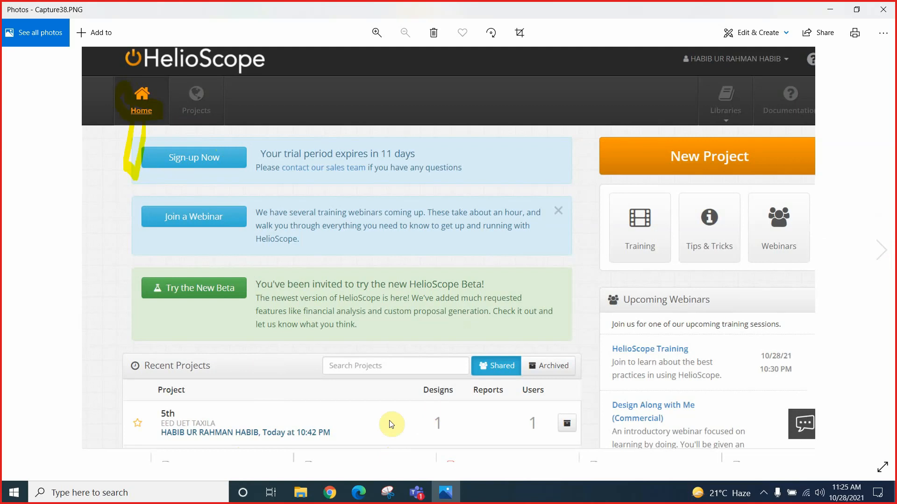
# Step: Review the captures on setting a roof edge, aligning modules, landscape orientation, alignment options and manual module controls for field segments
pyautogui.click(881, 247)
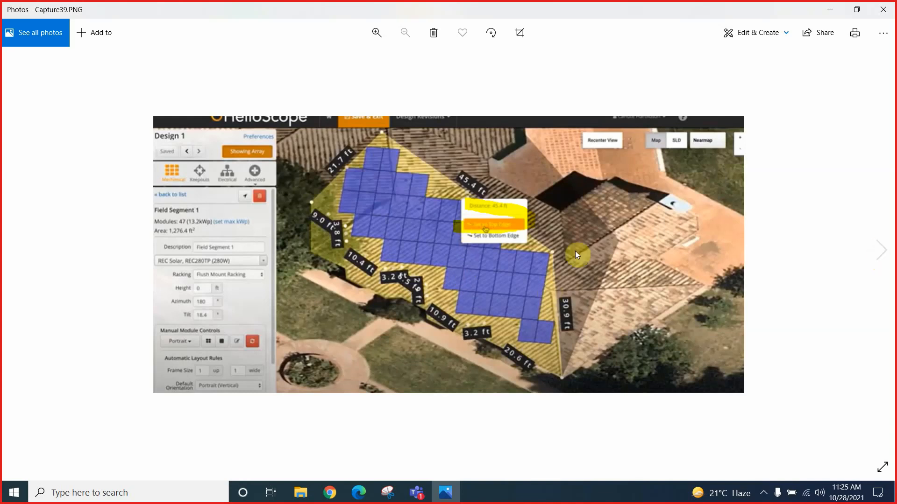
pyautogui.click(883, 251)
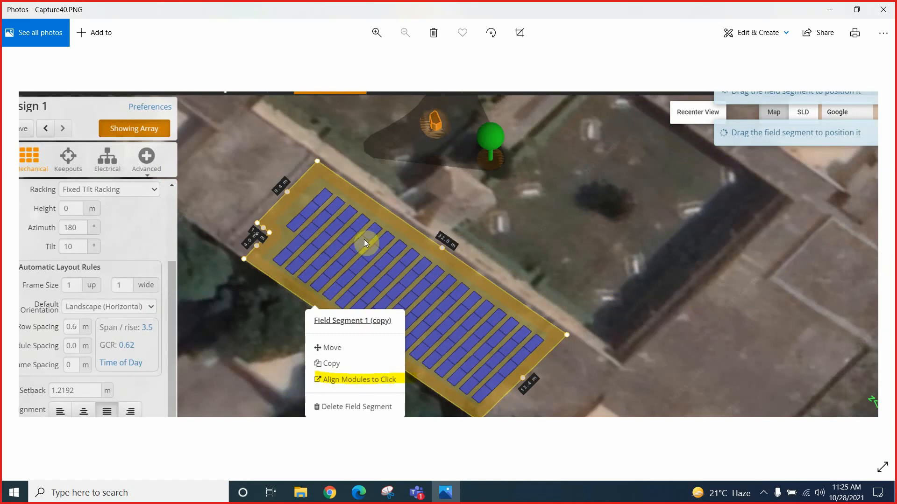
pyautogui.click(882, 250)
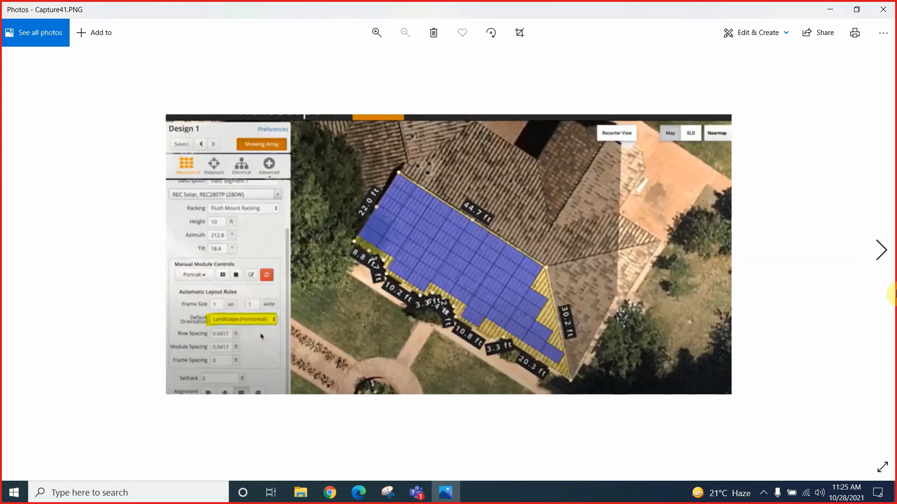
pyautogui.click(882, 251)
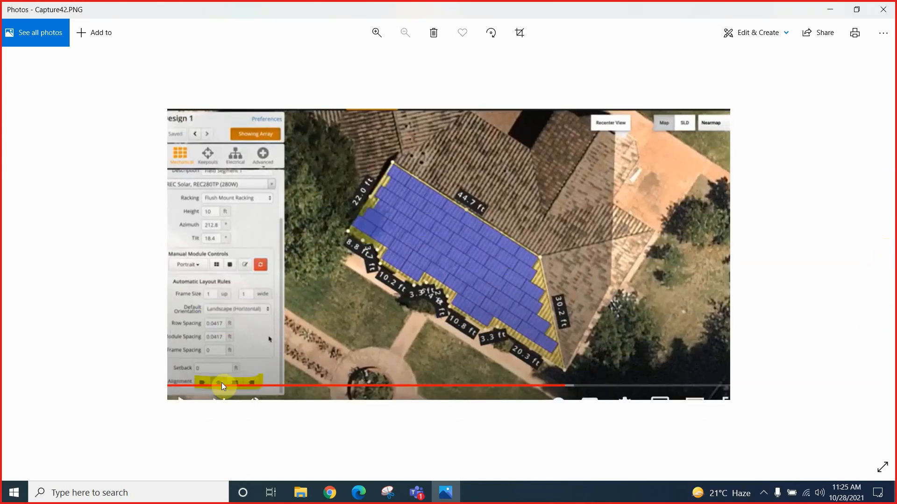
pyautogui.click(881, 251)
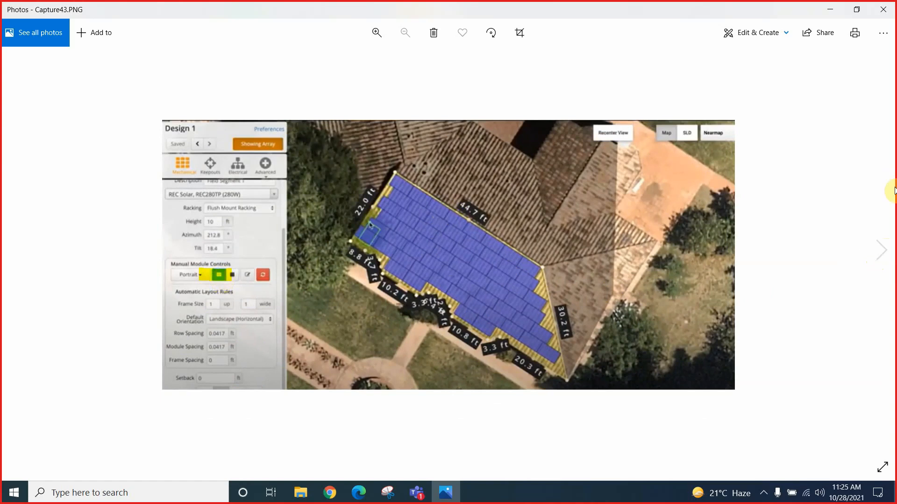
# Step: Review the captures on adding another field segment, setting keepout setbacks and placing spherical trees with a radius
pyautogui.click(881, 252)
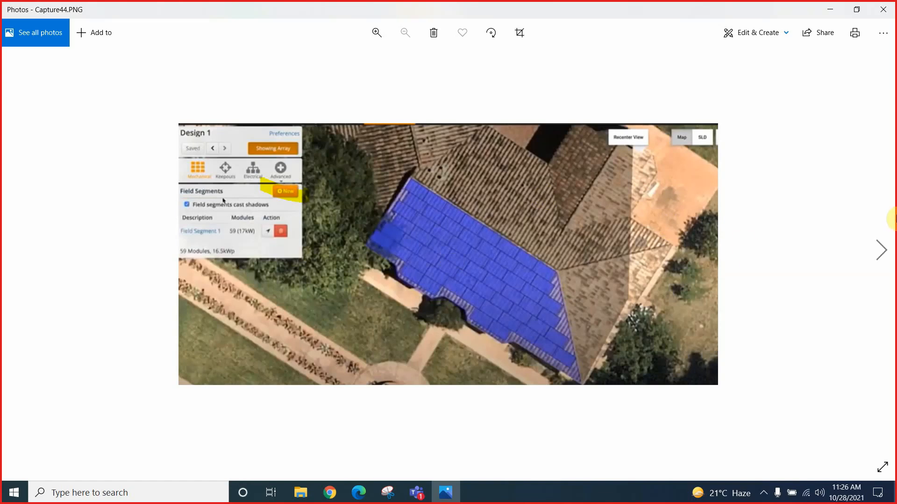
pyautogui.click(880, 251)
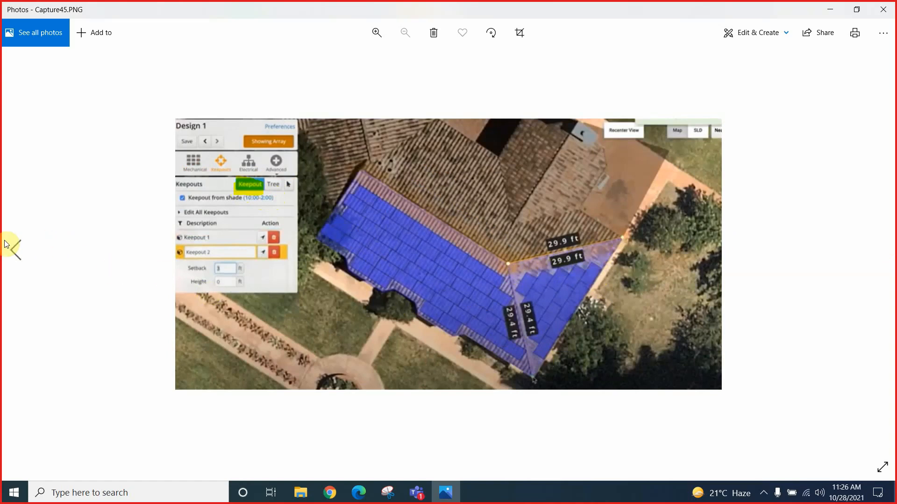
pyautogui.click(11, 248)
pyautogui.click(881, 251)
pyautogui.click(881, 255)
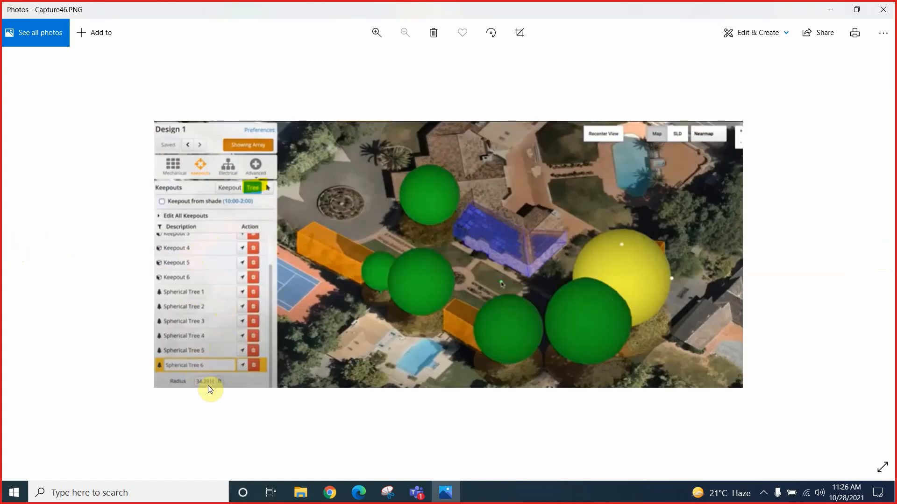
# Step: Review the captures on microinverter wiring zones, the report comparison metric, the shade report and creating a ground-mount project
pyautogui.click(881, 252)
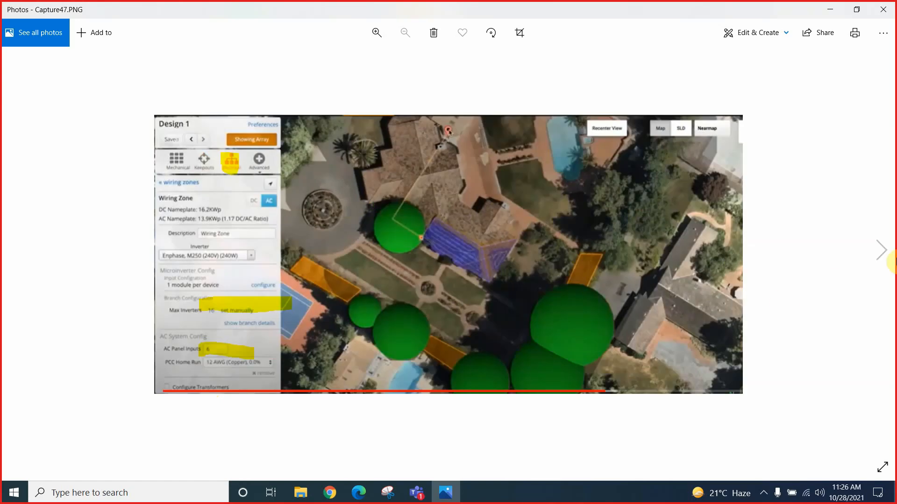
pyautogui.click(882, 254)
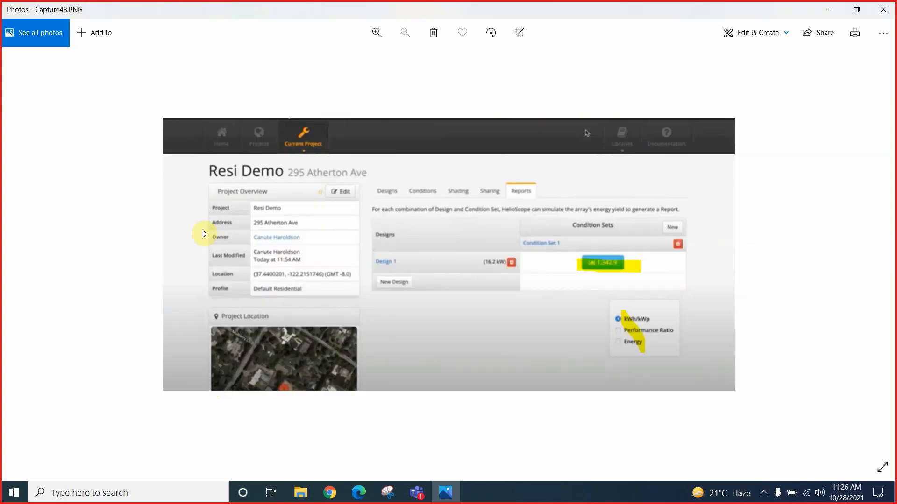
pyautogui.click(15, 247)
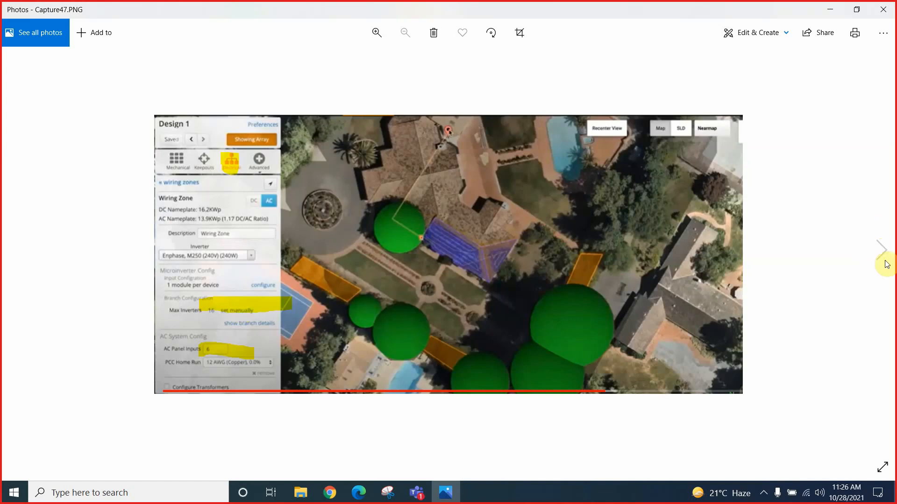
pyautogui.click(885, 255)
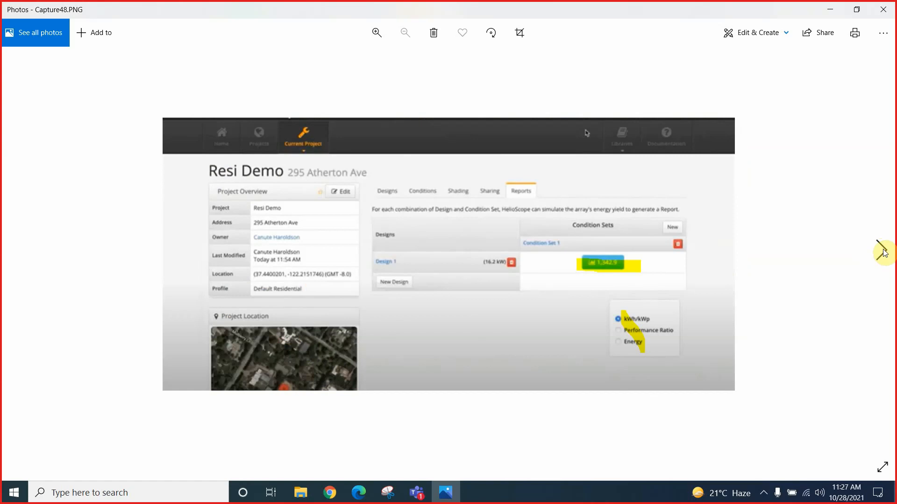
pyautogui.click(885, 254)
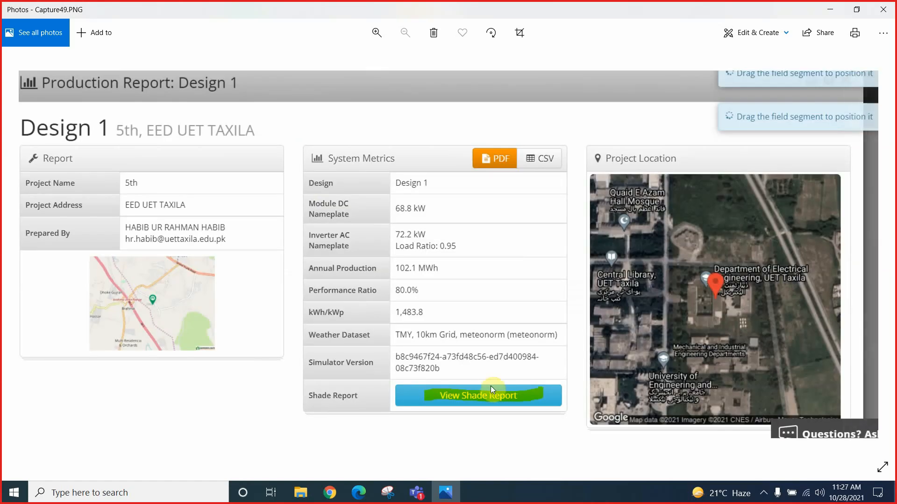
pyautogui.click(884, 252)
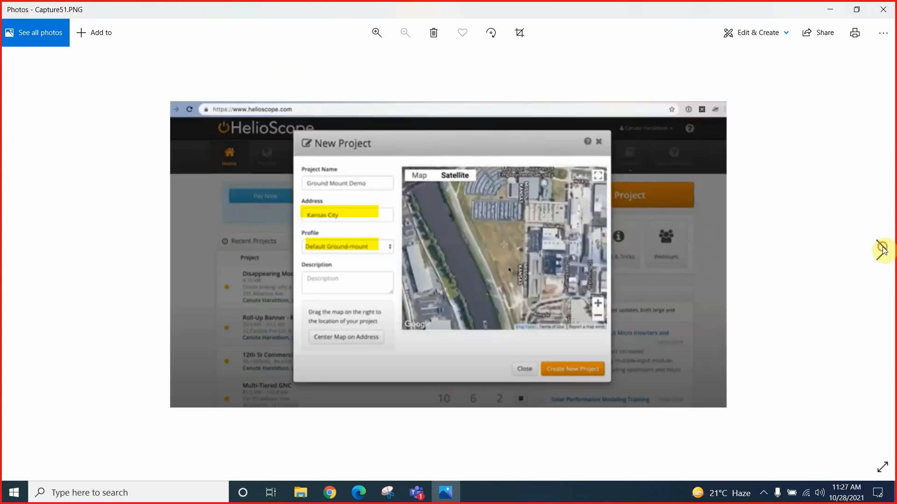
pyautogui.click(883, 249)
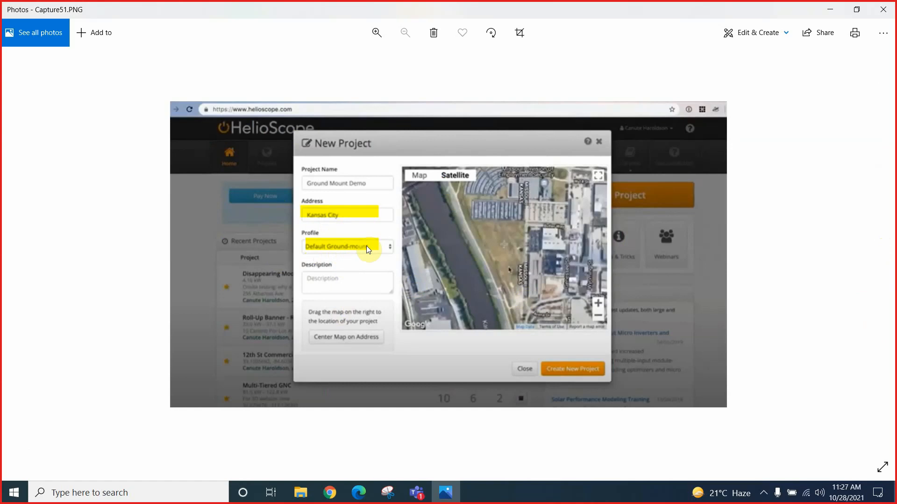
# Step: Switch to HelioScope in Chrome, save the project's profile as Default Ground-mount and open Design 1 (copy) in the designer
pyautogui.click(330, 493)
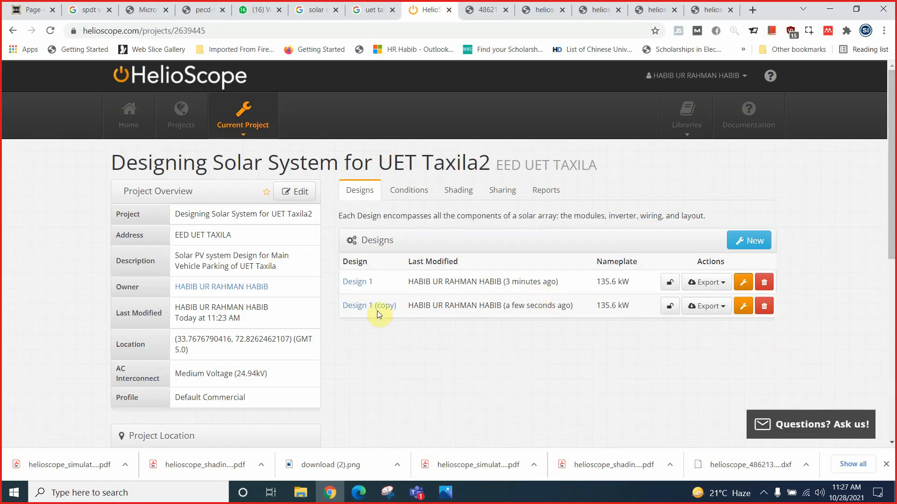
pyautogui.click(743, 306)
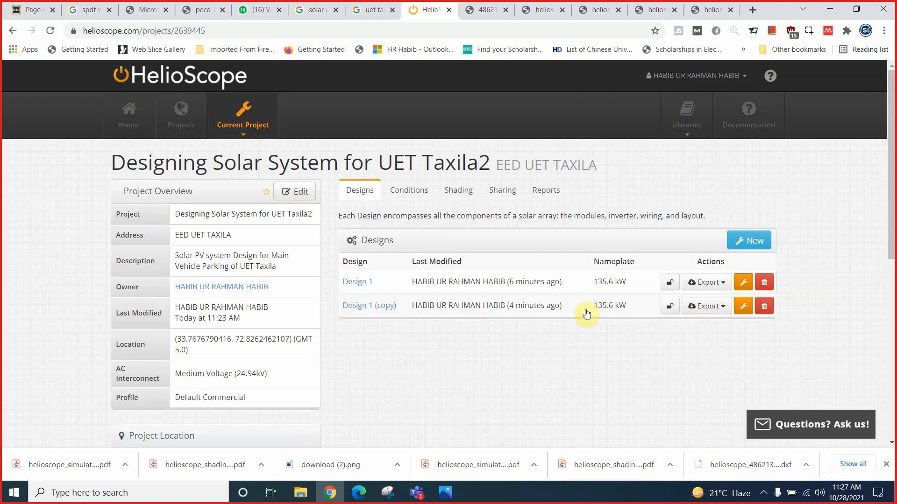
pyautogui.click(300, 199)
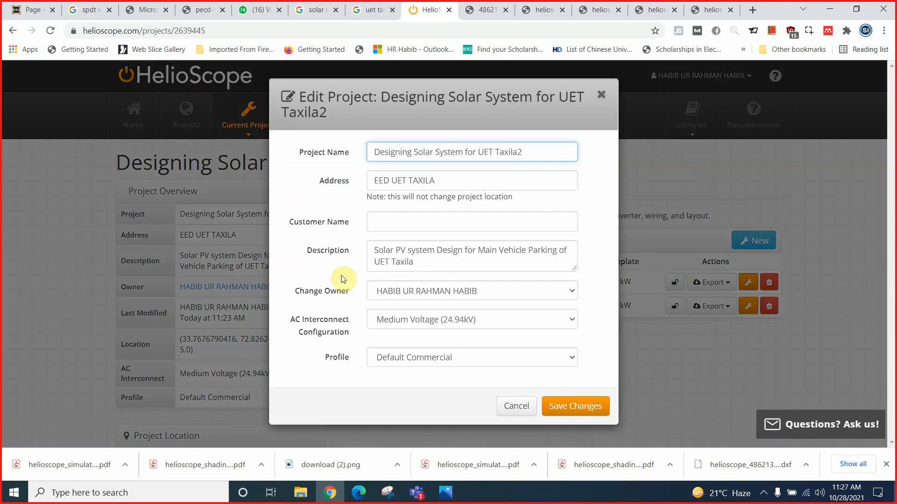
pyautogui.click(452, 358)
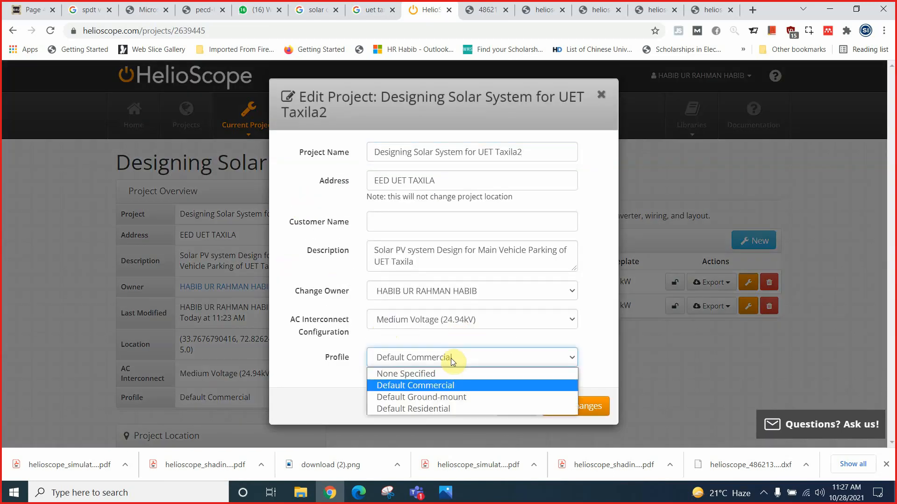
pyautogui.click(444, 395)
pyautogui.click(570, 407)
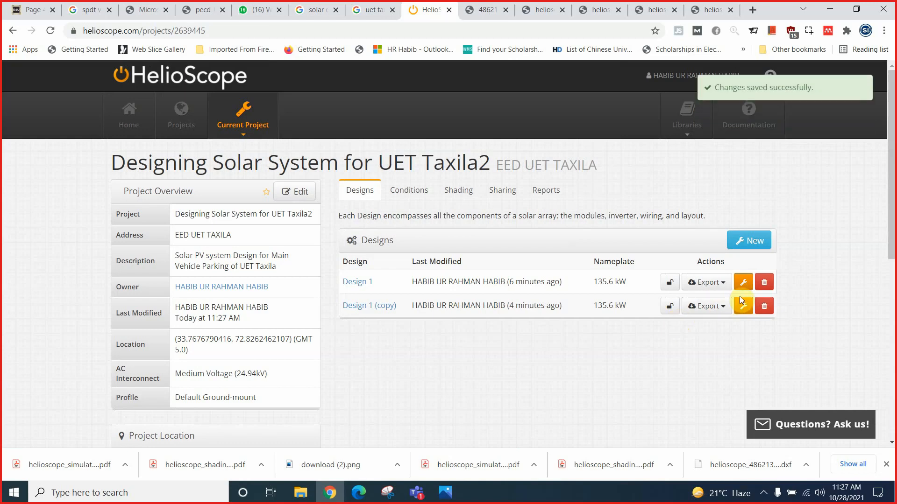
pyautogui.click(741, 312)
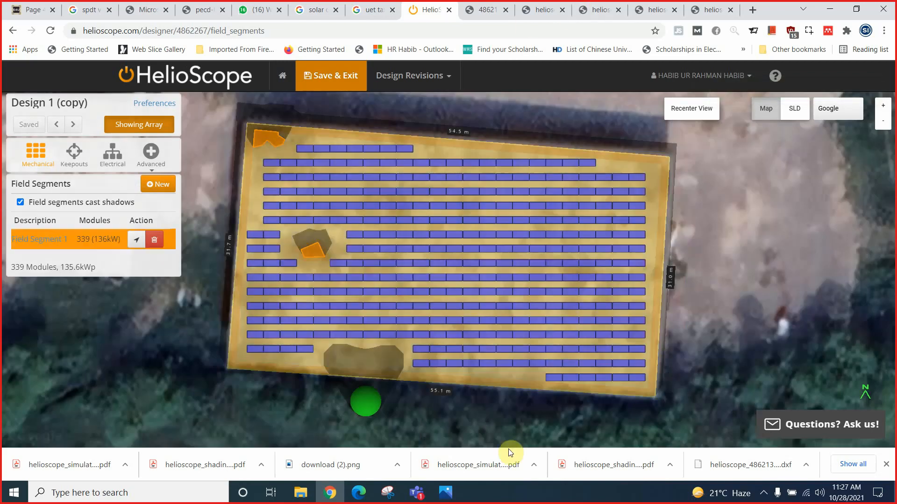
# Step: Return to the Photos captures and review ground-mount project creation, fixed tilt racking, module tilt and module height
pyautogui.click(445, 492)
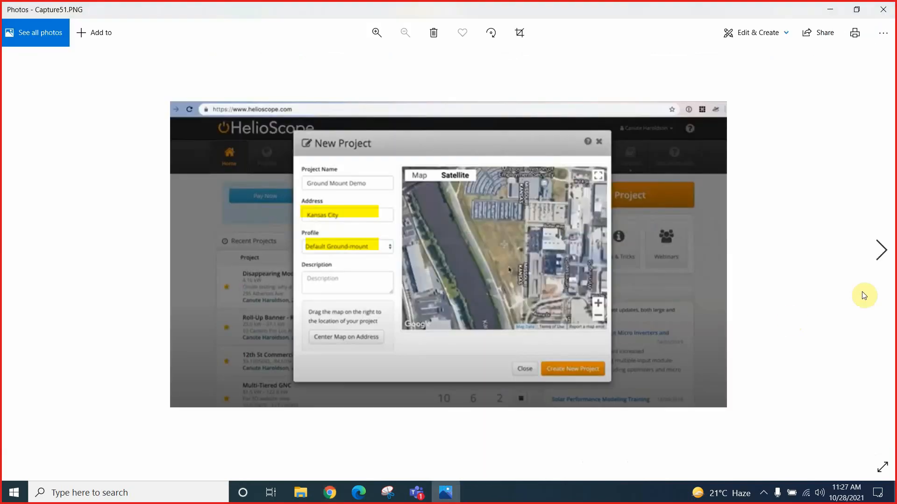
pyautogui.click(884, 250)
pyautogui.click(884, 250)
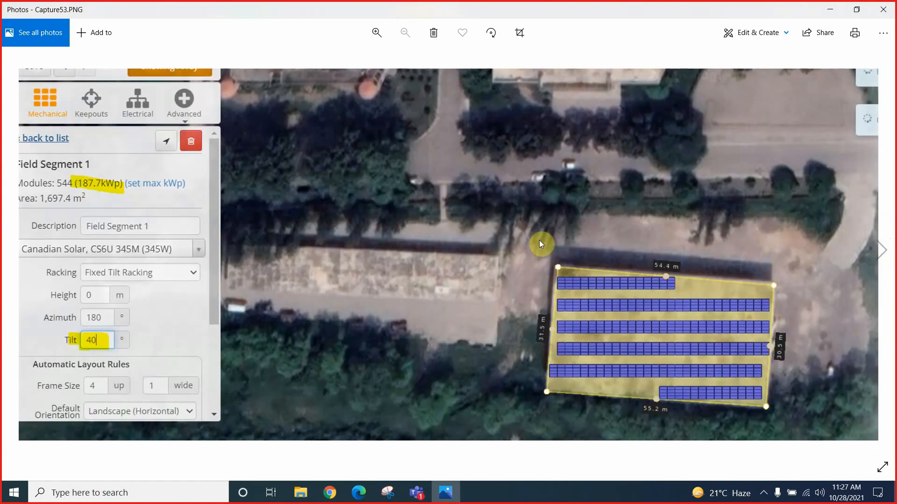
pyautogui.click(10, 248)
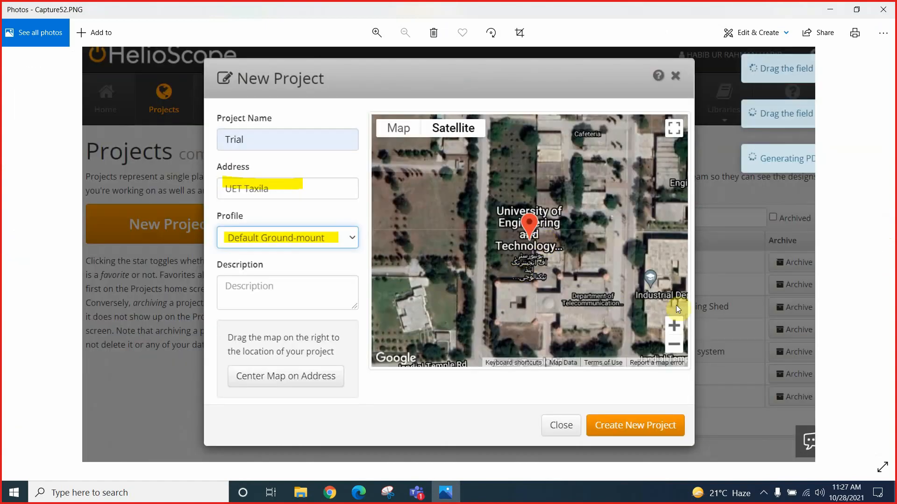
pyautogui.click(880, 251)
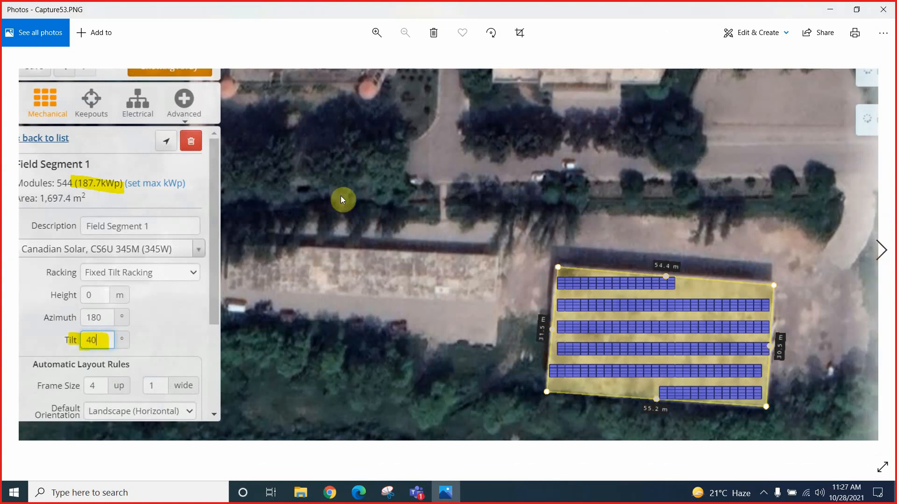
pyautogui.click(881, 252)
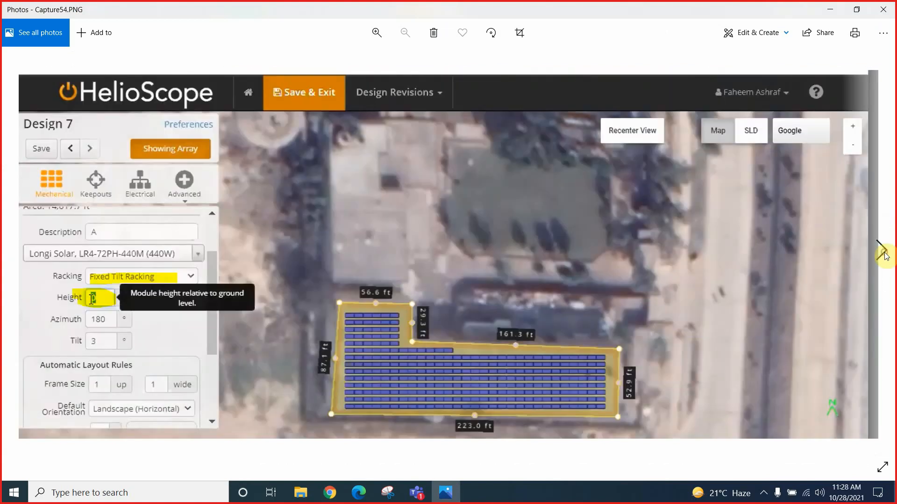
# Step: Review the captures on time-of-day row spacing, field segment setback, inverter selection and stringing along racking
pyautogui.click(883, 253)
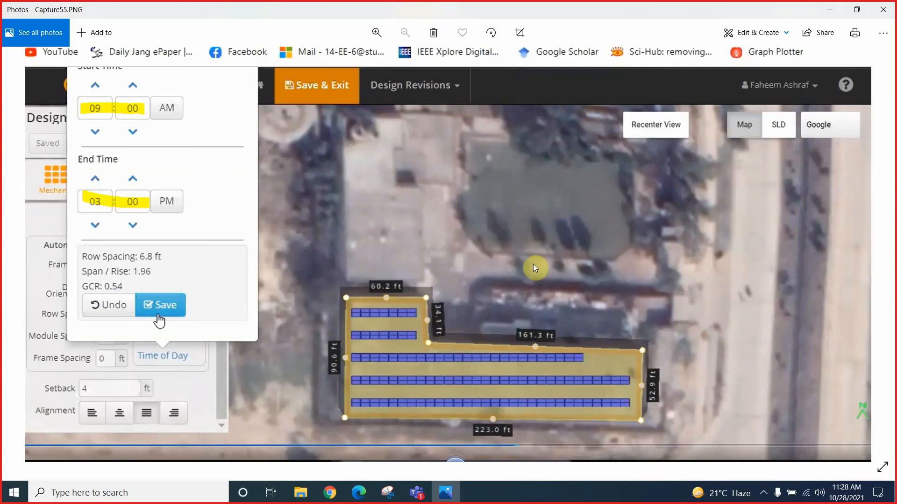
pyautogui.click(881, 255)
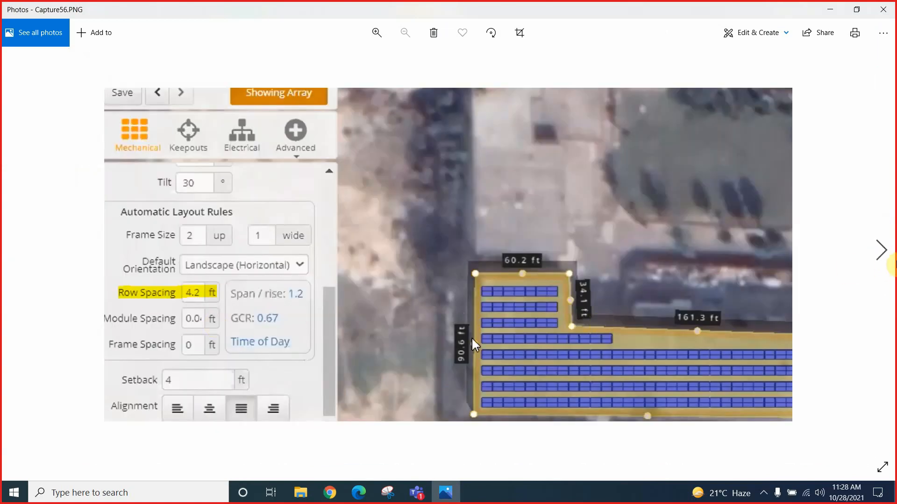
pyautogui.click(882, 256)
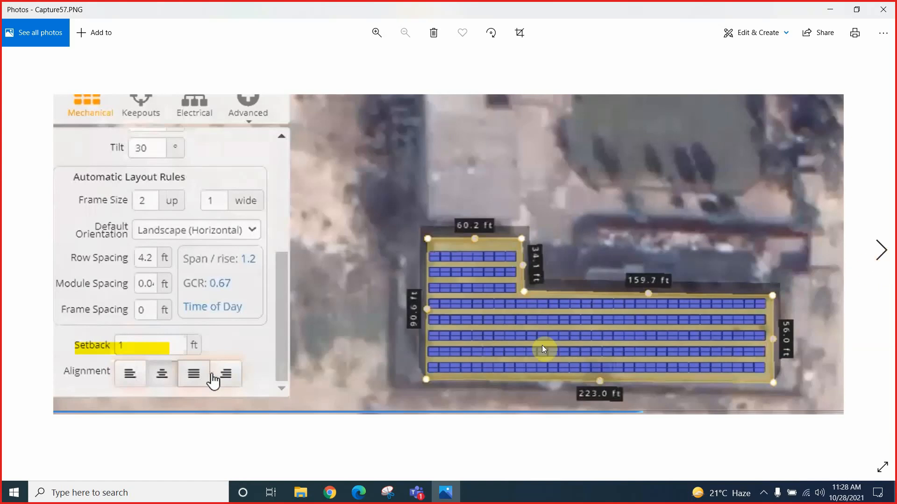
pyautogui.click(881, 251)
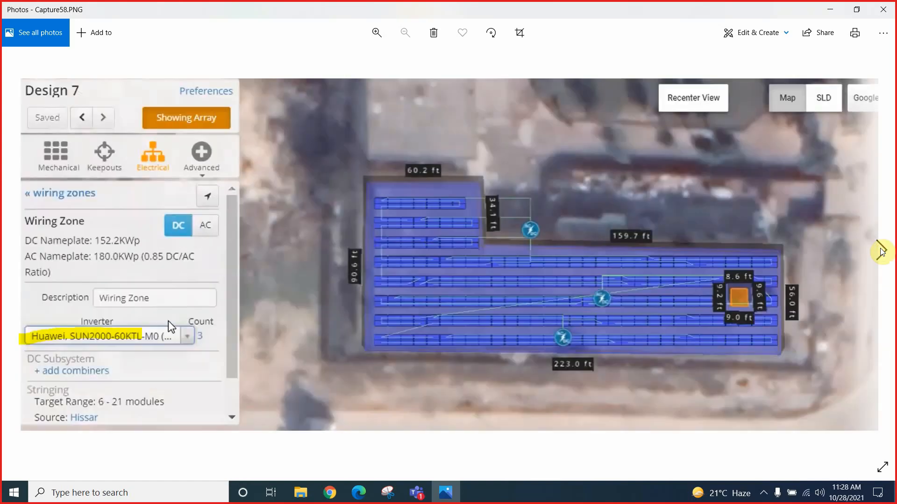
pyautogui.click(881, 251)
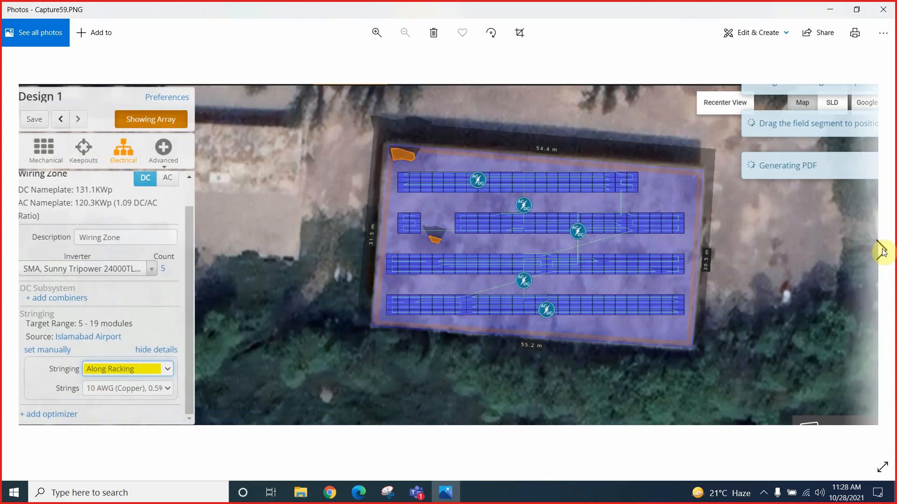
# Step: Review the captures on performance ratio, single-line diagram export, removing shaded modules and the exported single-line diagram
pyautogui.click(881, 252)
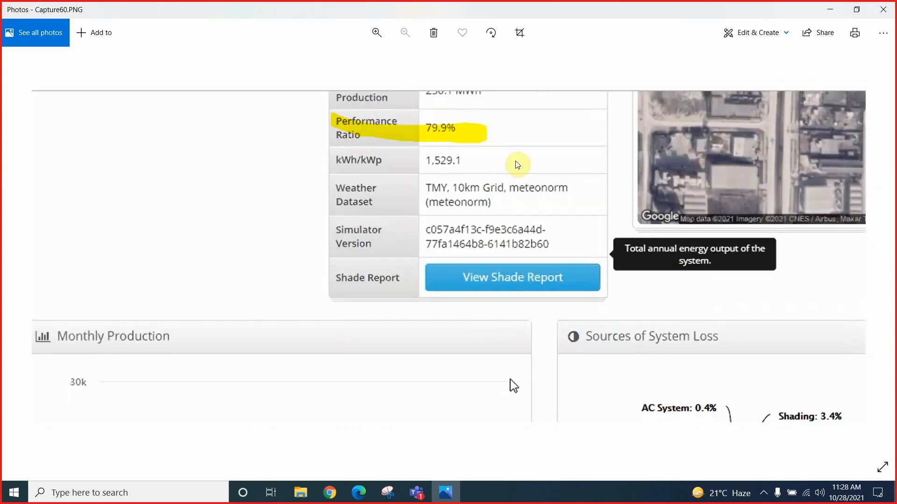
pyautogui.click(881, 253)
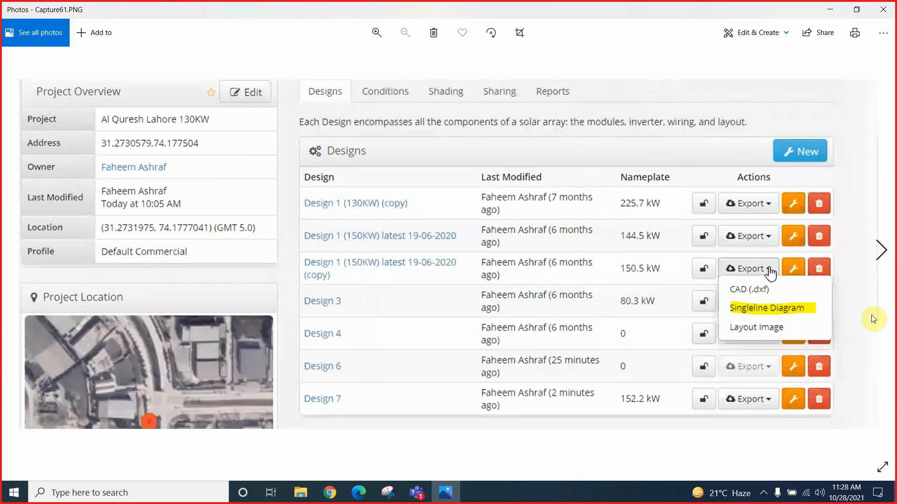
pyautogui.click(883, 257)
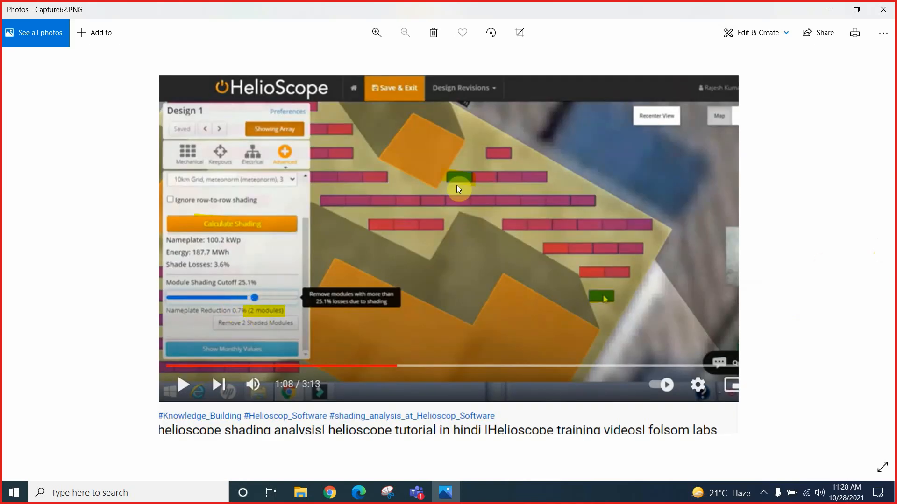
pyautogui.click(880, 256)
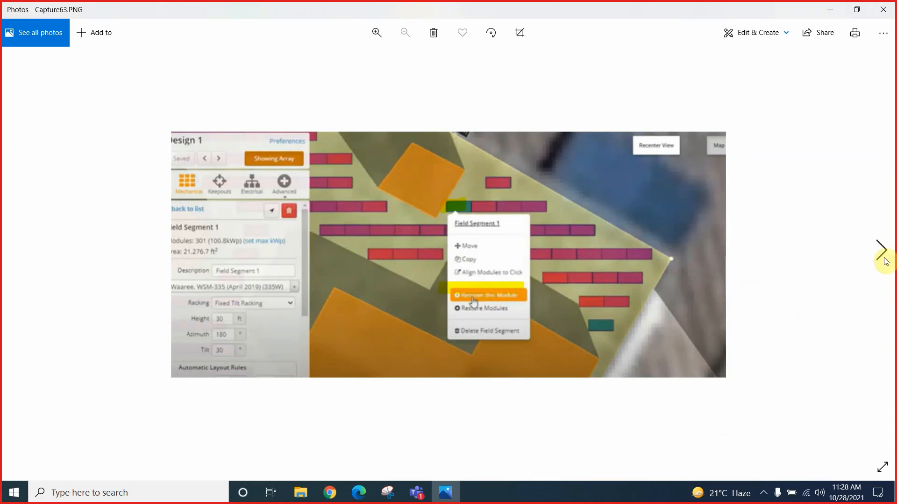
pyautogui.click(882, 254)
pyautogui.click(882, 255)
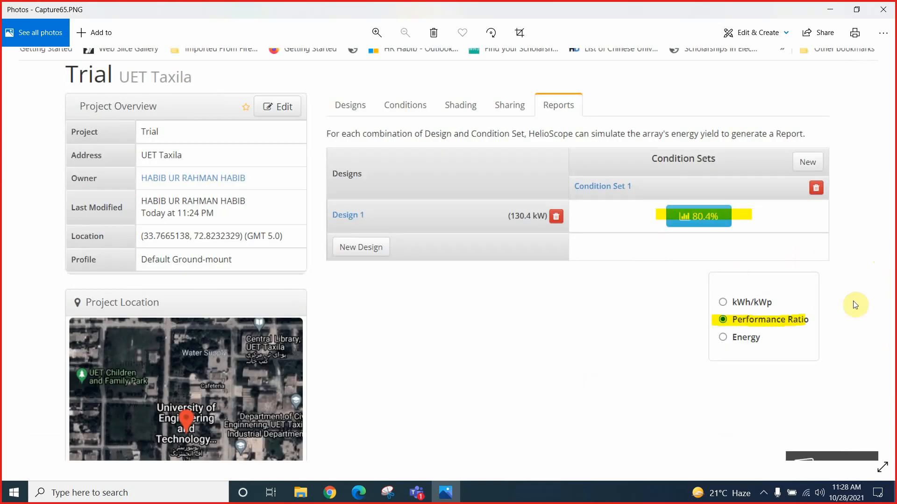
pyautogui.click(880, 254)
pyautogui.click(881, 254)
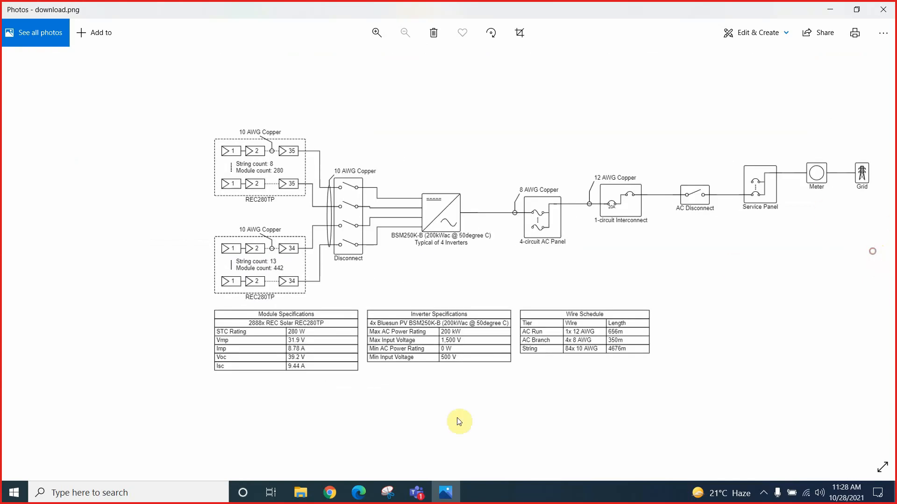
# Step: Return to HelioScope in Chrome, then switch to the Microsoft Teams meeting and maximize it to view the shared Component Library
pyautogui.click(345, 497)
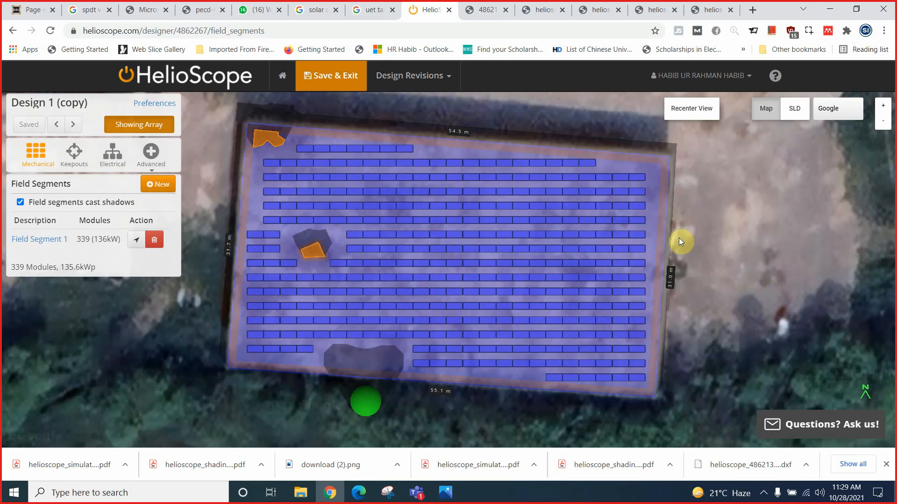
pyautogui.click(427, 253)
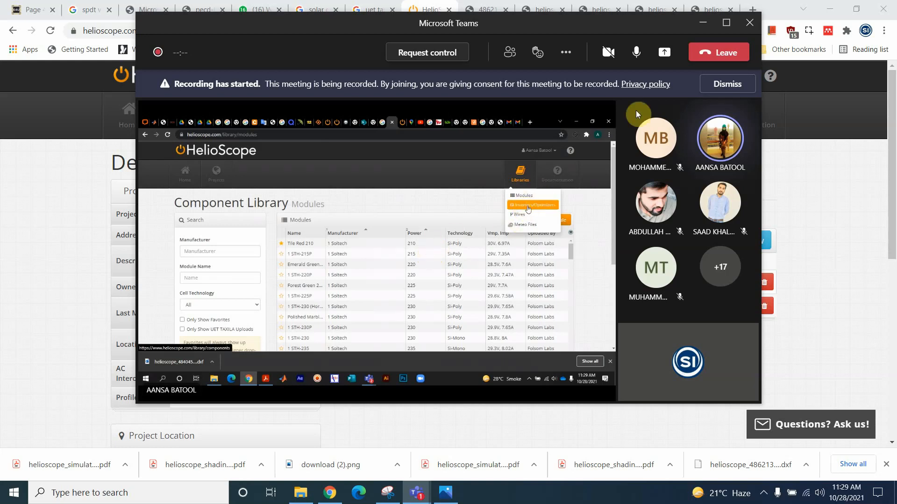
pyautogui.click(726, 25)
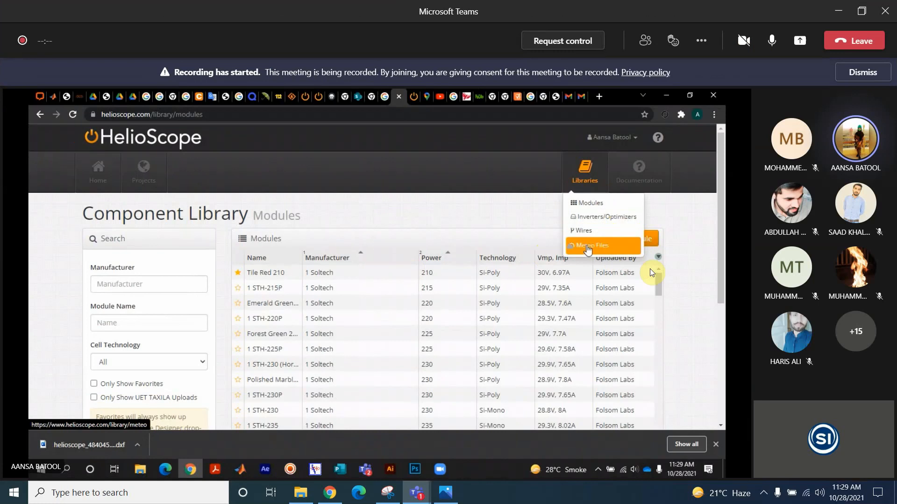
pyautogui.click(360, 275)
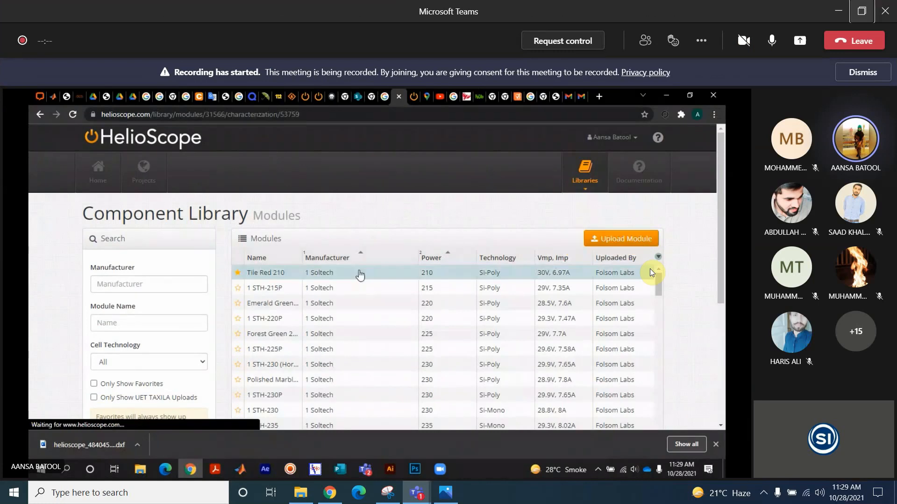
pyautogui.click(805, 493)
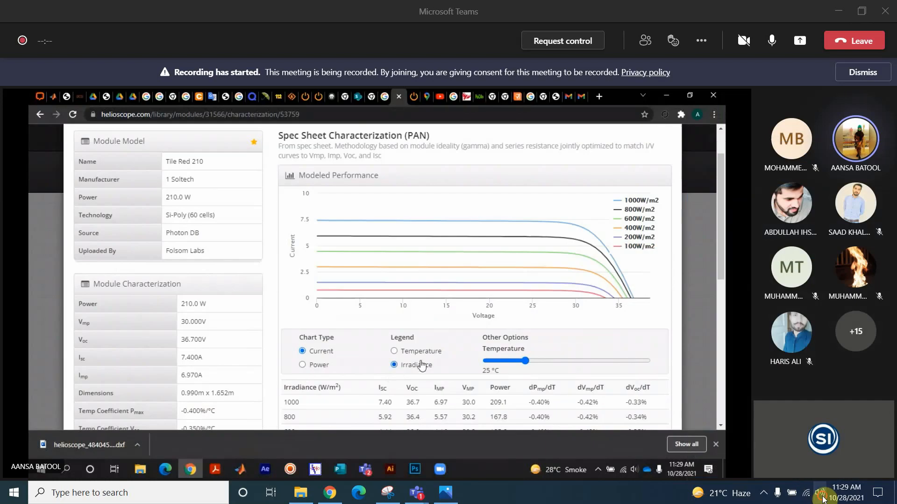
pyautogui.click(820, 494)
pyautogui.click(821, 494)
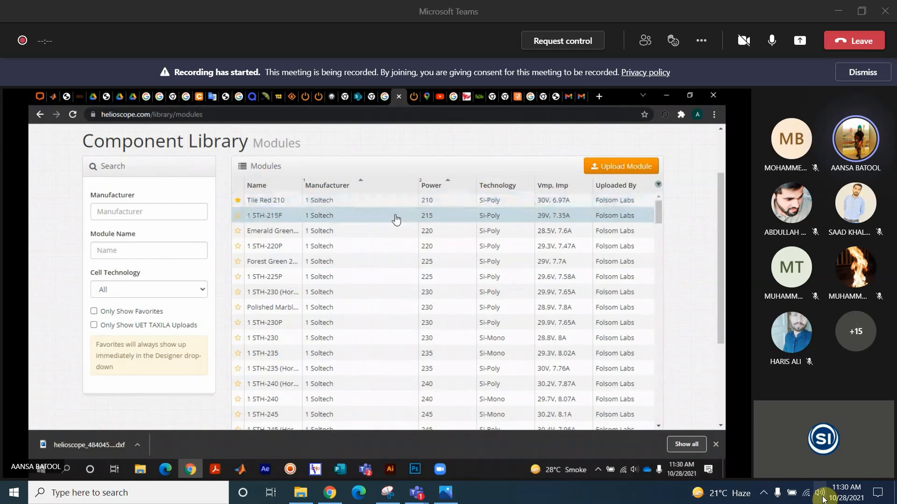
# Step: Open the 1 STH-215P module and examine its current and power curves by irradiance and by temperature
pyautogui.click(396, 218)
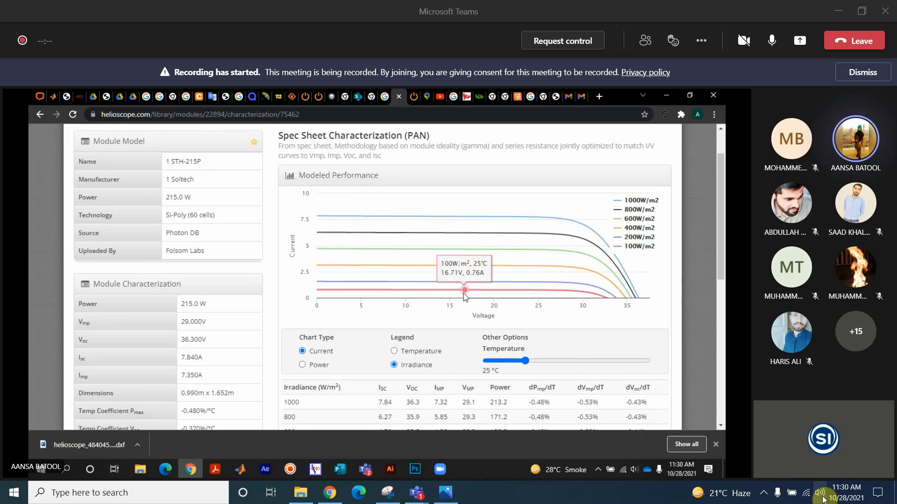
pyautogui.scroll(-3, 463, 293)
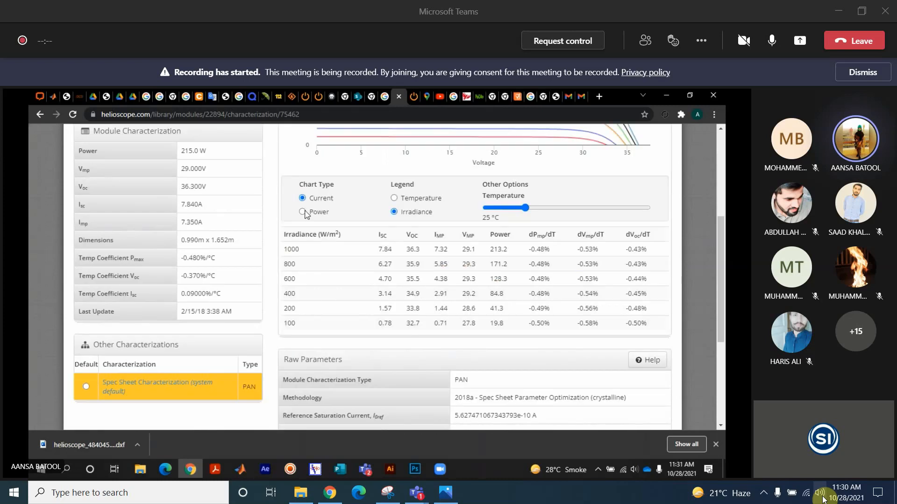
pyautogui.click(302, 217)
pyautogui.scroll(2, 396, 249)
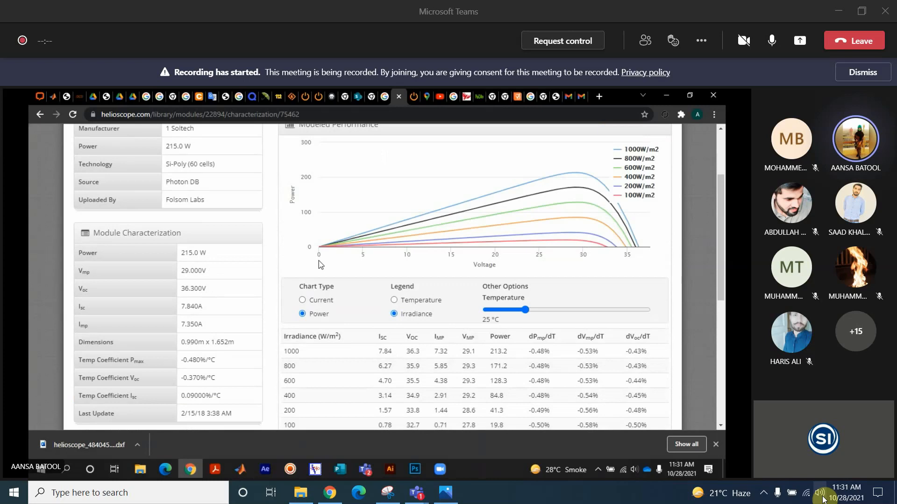
pyautogui.click(394, 300)
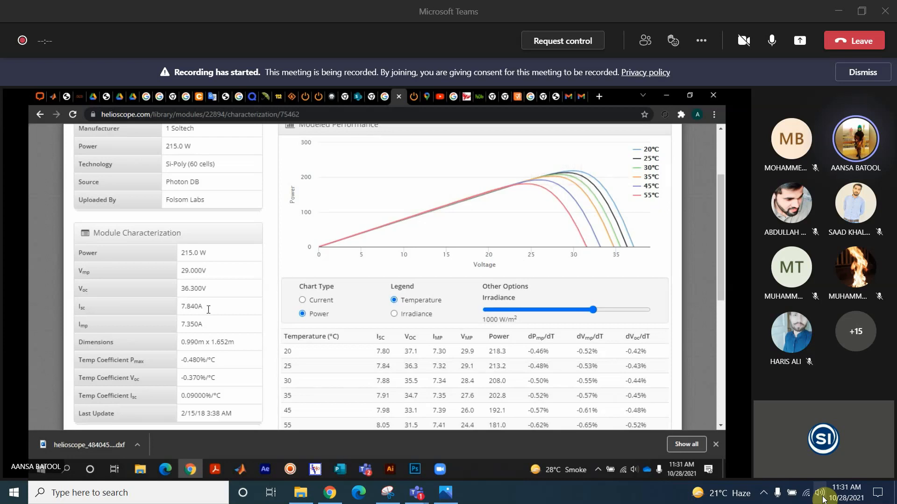
pyautogui.click(302, 300)
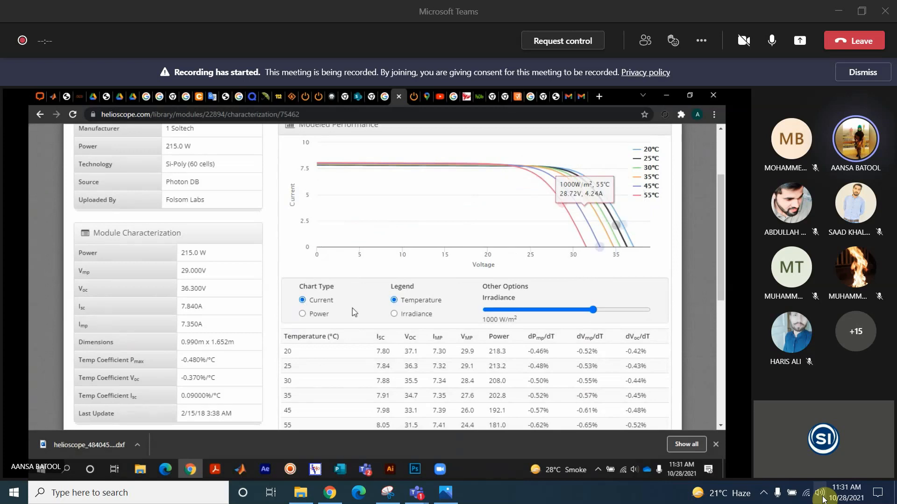
pyautogui.scroll(-1, 219, 278)
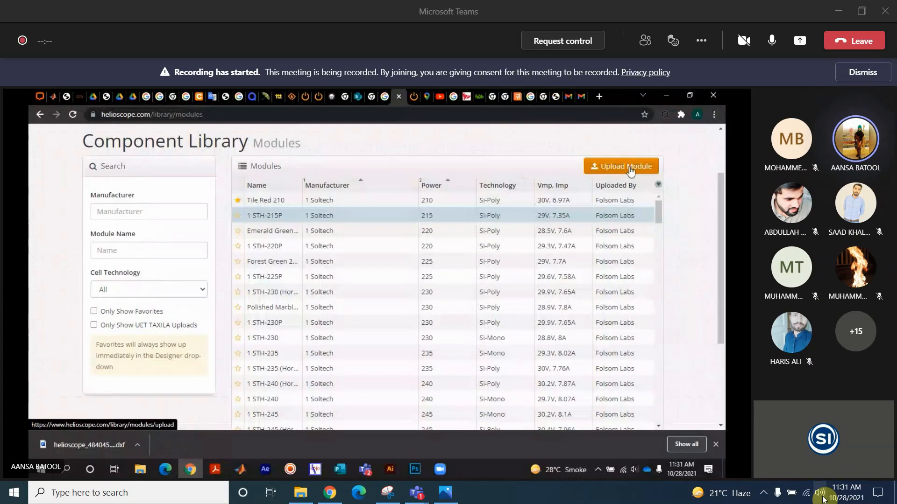
# Step: Open the module upload form and look at the option for selecting .PAN files
pyautogui.click(630, 169)
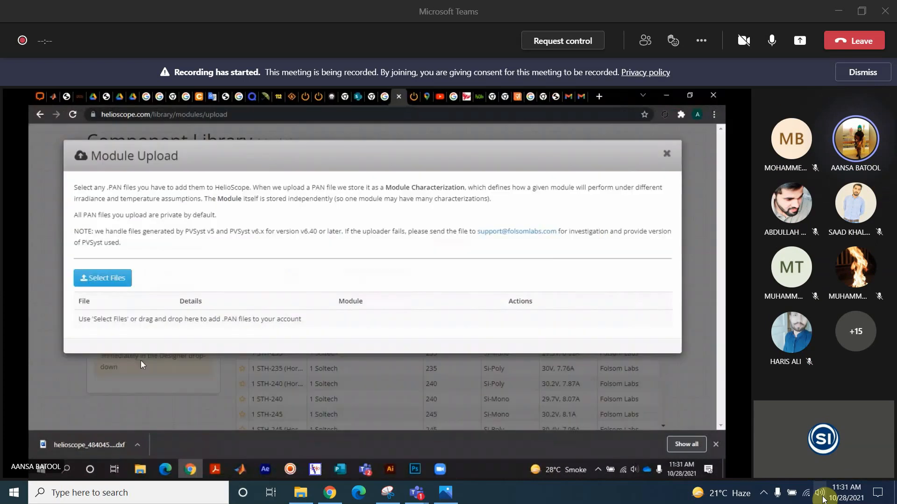
pyautogui.click(123, 282)
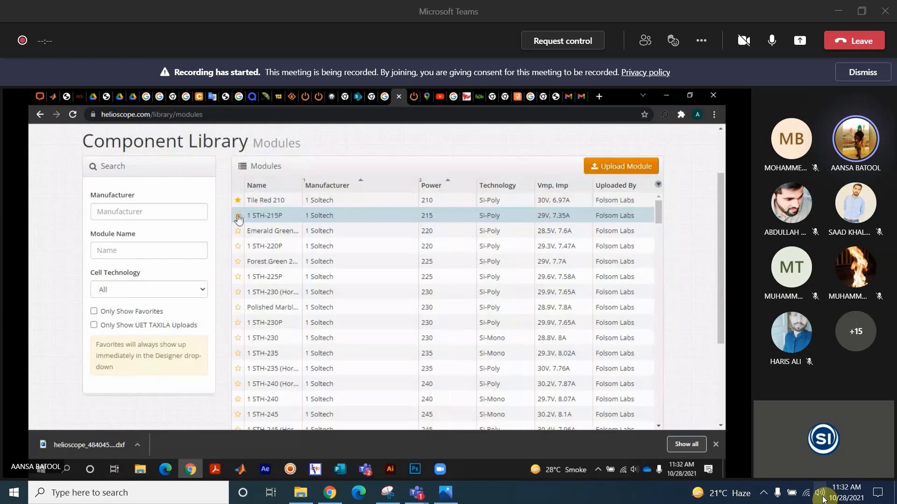
# Step: Mark the 1 STH-215P and Emerald Green modules as favorites and check them with the favorites-only filter
pyautogui.click(238, 215)
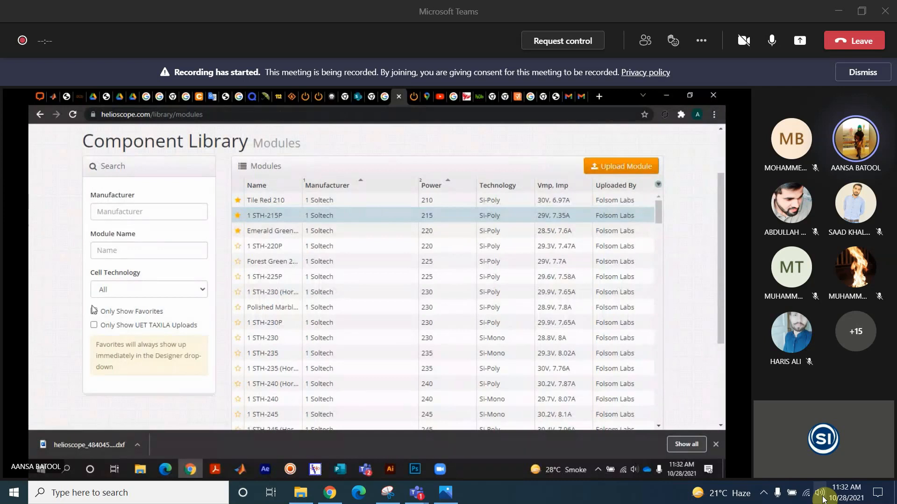
pyautogui.click(93, 310)
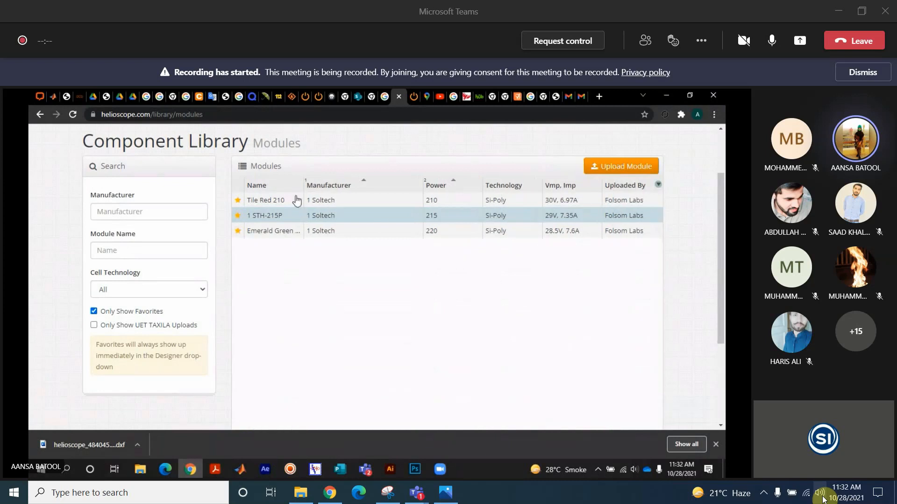
pyautogui.click(94, 311)
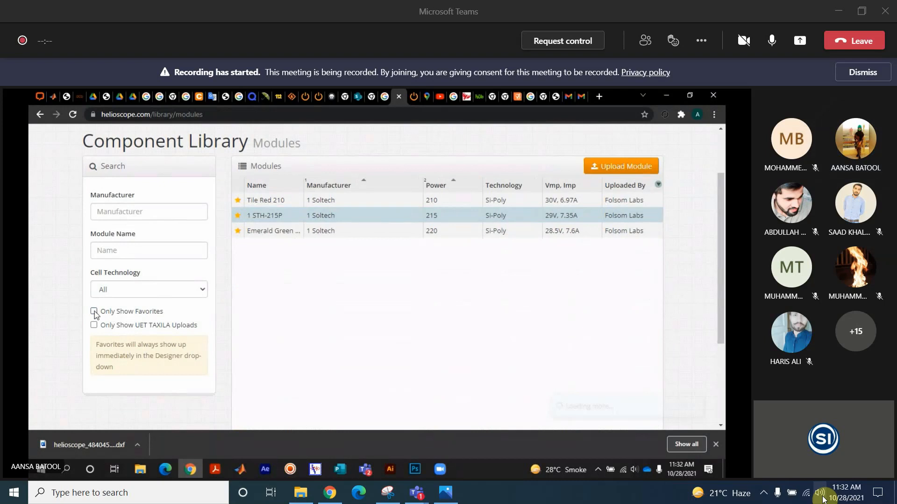
# Step: Examine the Tile Red 210 module's characterization and raw parameters, and browse the aluminum and copper sizes in the Wires library
pyautogui.click(452, 350)
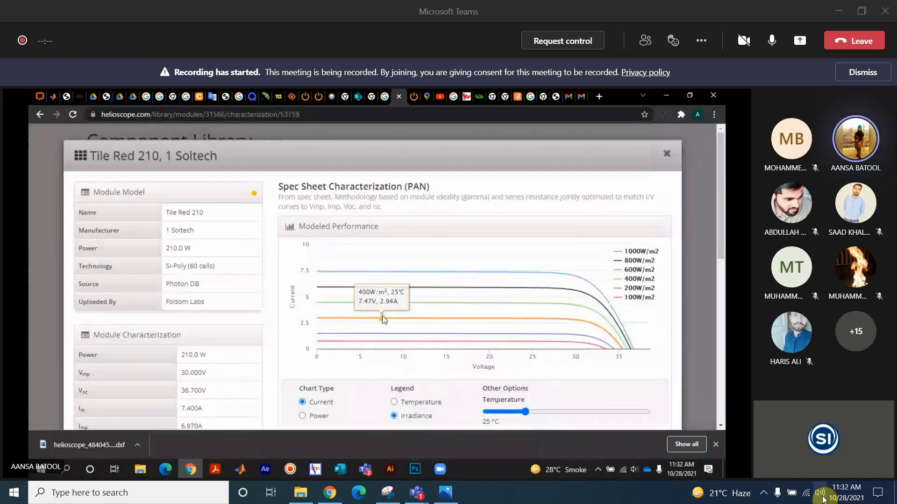
pyautogui.scroll(-2, 507, 280)
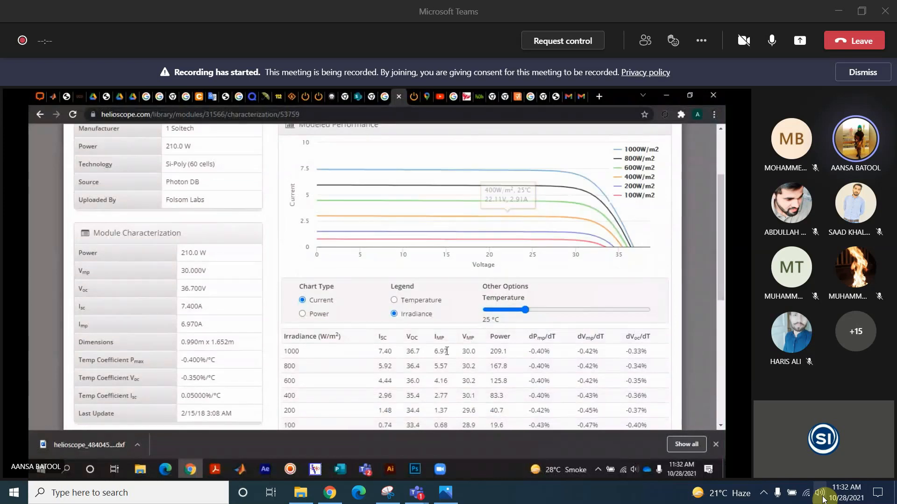
pyautogui.scroll(-1, 447, 353)
pyautogui.scroll(-4, 447, 354)
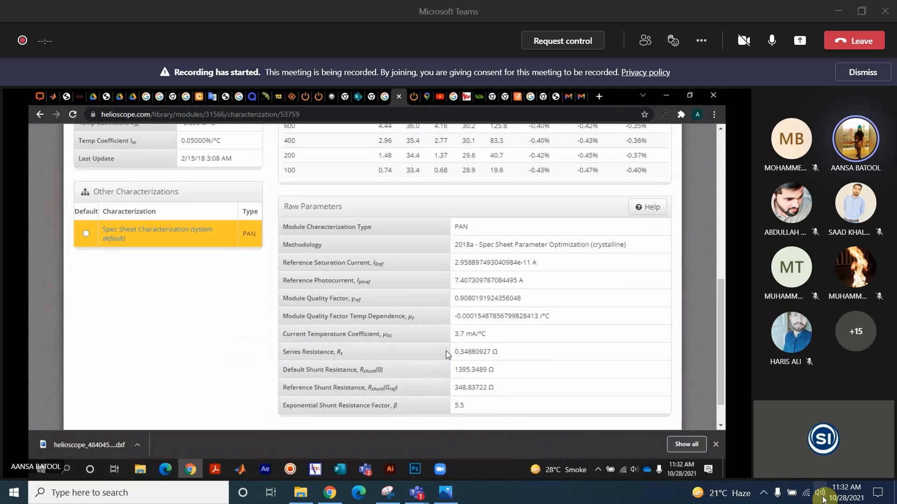
pyautogui.scroll(5, 447, 354)
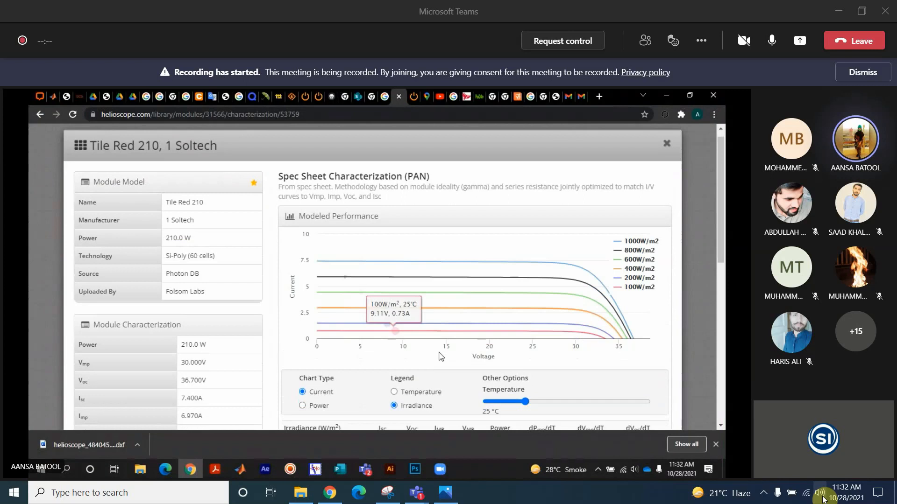
pyautogui.scroll(-5, 476, 327)
pyautogui.scroll(5, 476, 327)
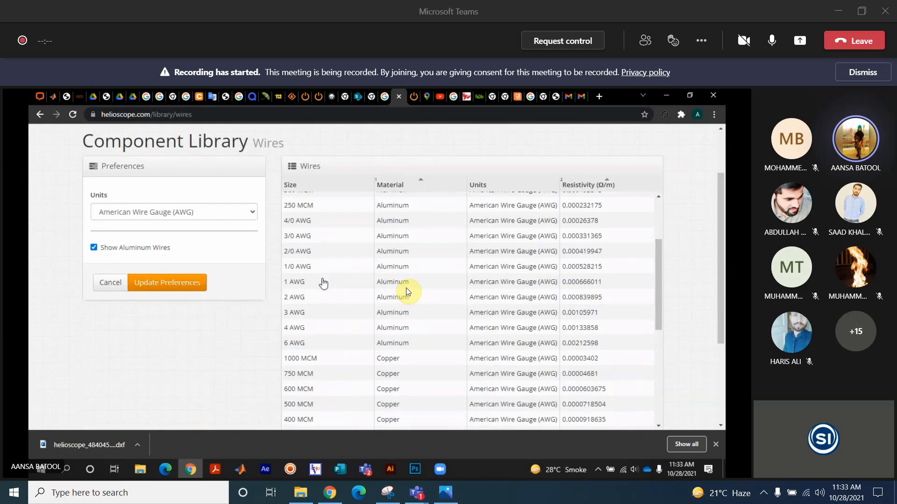
pyautogui.scroll(-1, 322, 277)
pyautogui.scroll(-5, 322, 278)
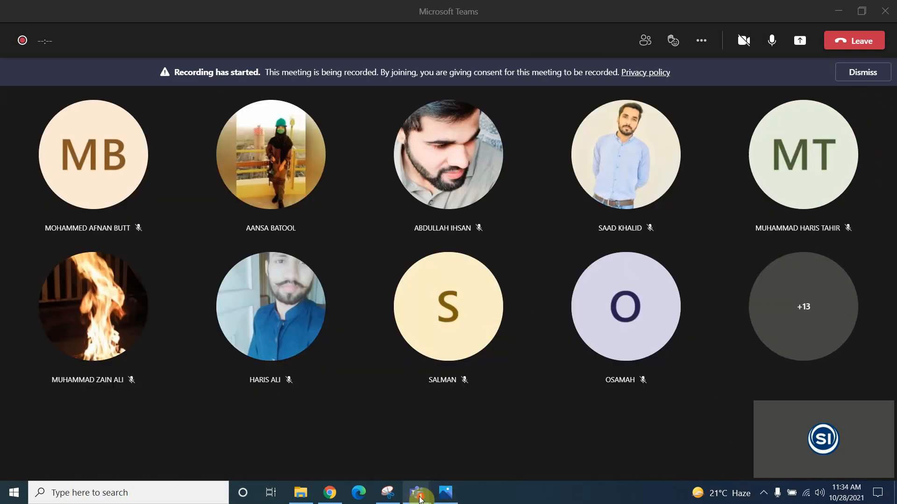
pyautogui.click(764, 493)
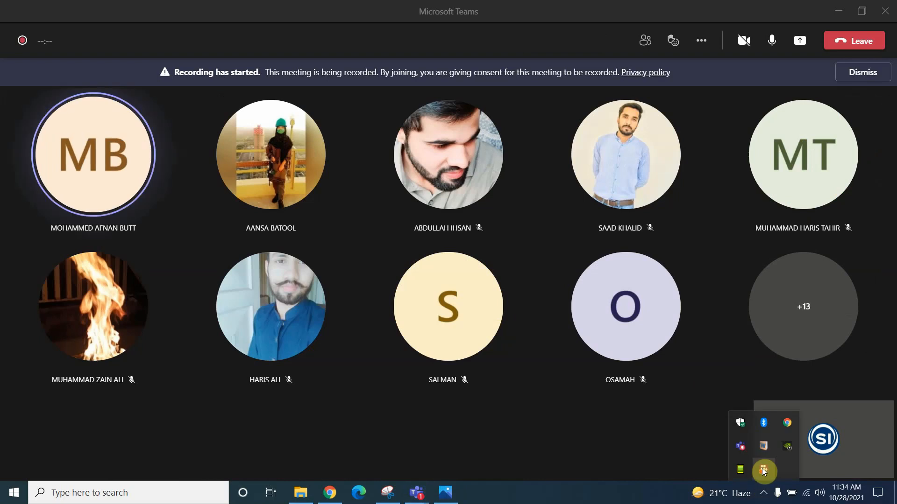
pyautogui.rightClick(763, 469)
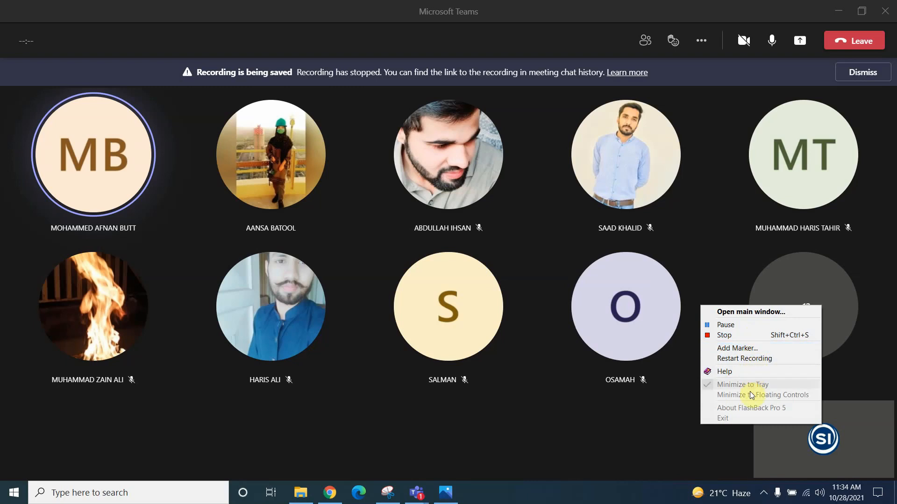
pyautogui.click(763, 493)
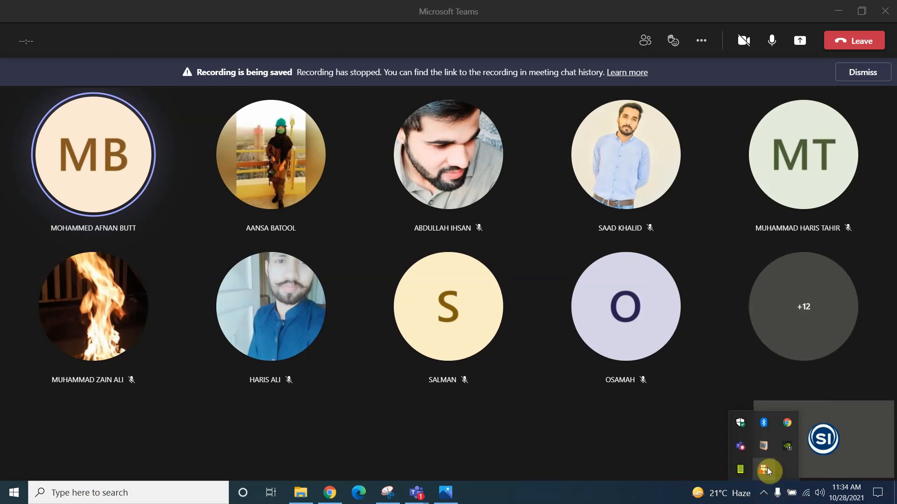
pyautogui.doubleClick(766, 469)
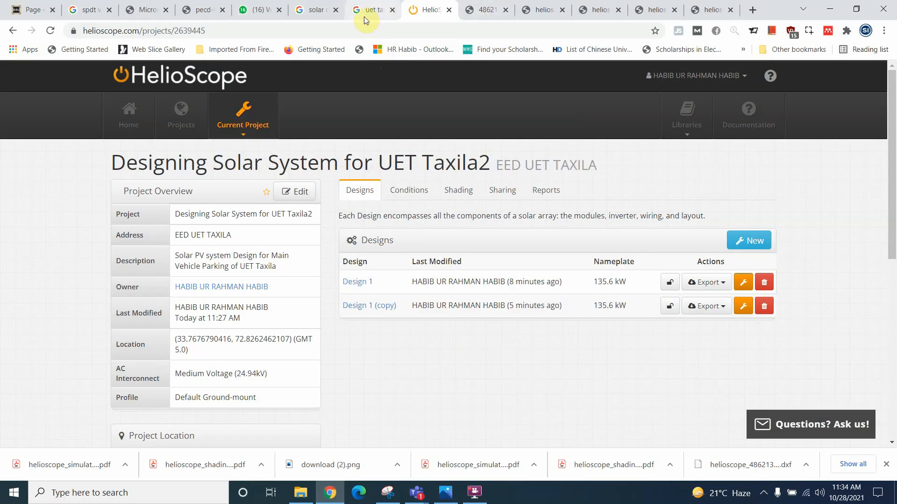
# Step: Switch to HelioScope in Chrome and open the electrical wiring zone of Design 1 (copy) in the designer
pyautogui.scroll(-1, 196, 243)
pyautogui.scroll(1, 212, 273)
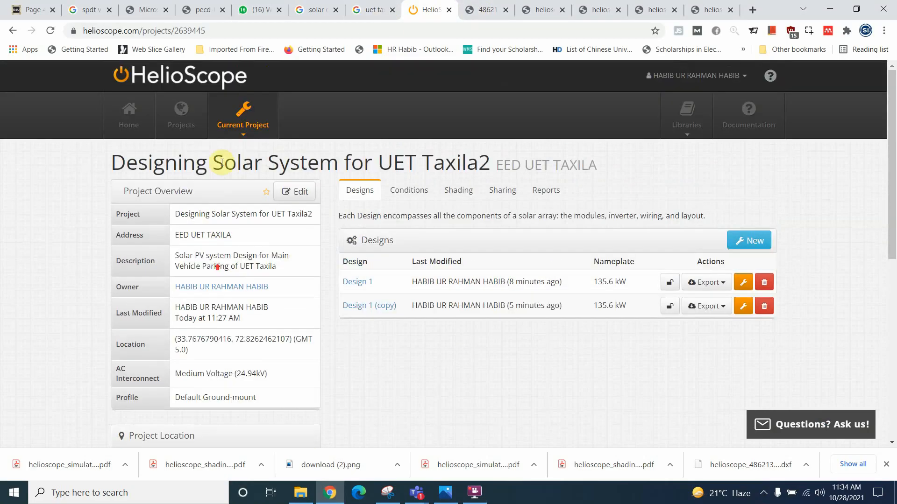
pyautogui.click(743, 306)
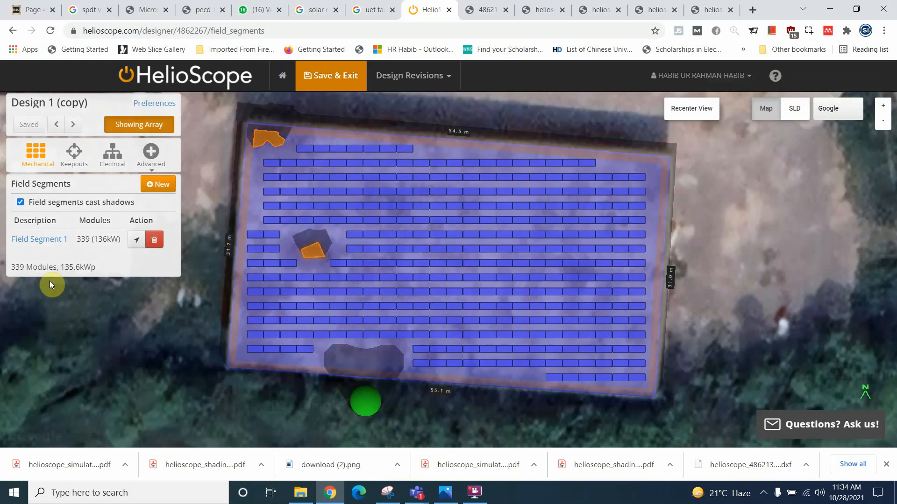
pyautogui.click(103, 158)
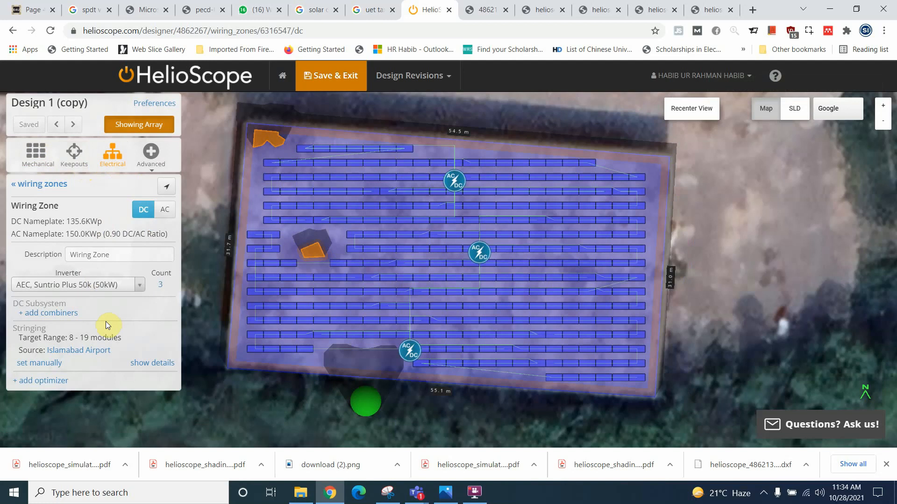
# Step: Add an AC configuration with AC panels to the wiring zone of Design 1 (copy)
pyautogui.click(164, 211)
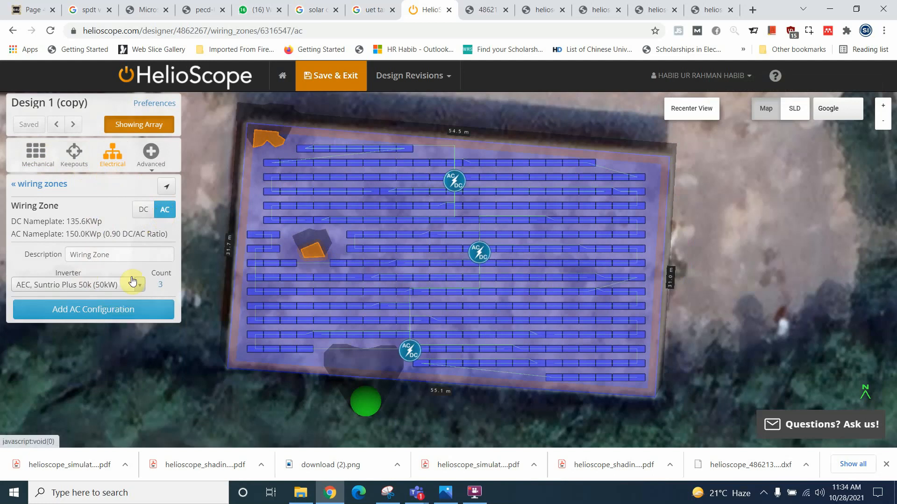
pyautogui.click(121, 313)
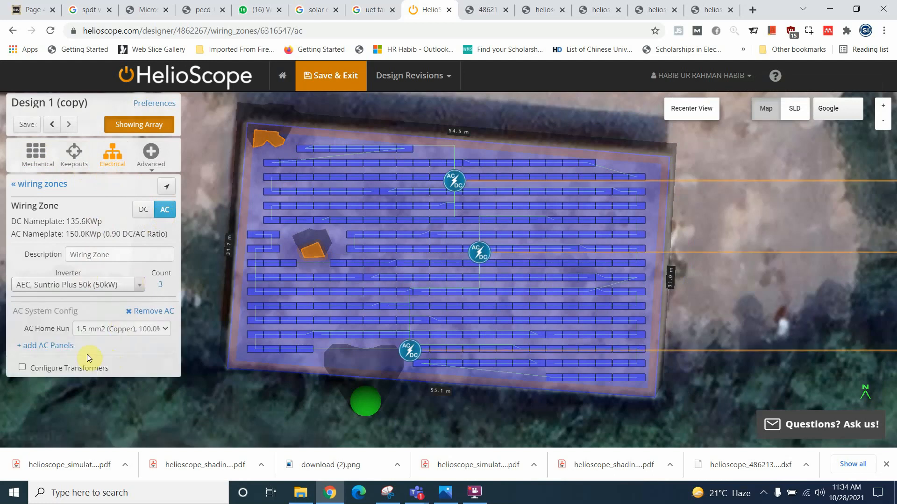
pyautogui.click(55, 347)
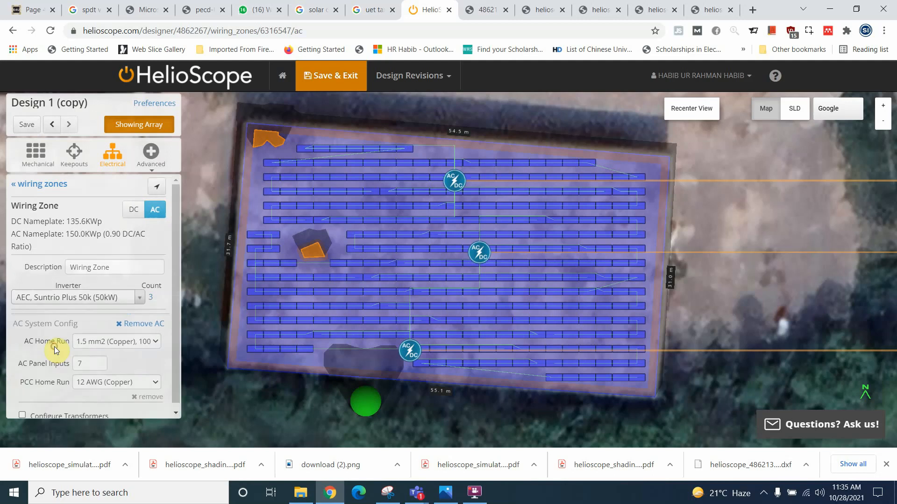
pyautogui.scroll(-1, 174, 341)
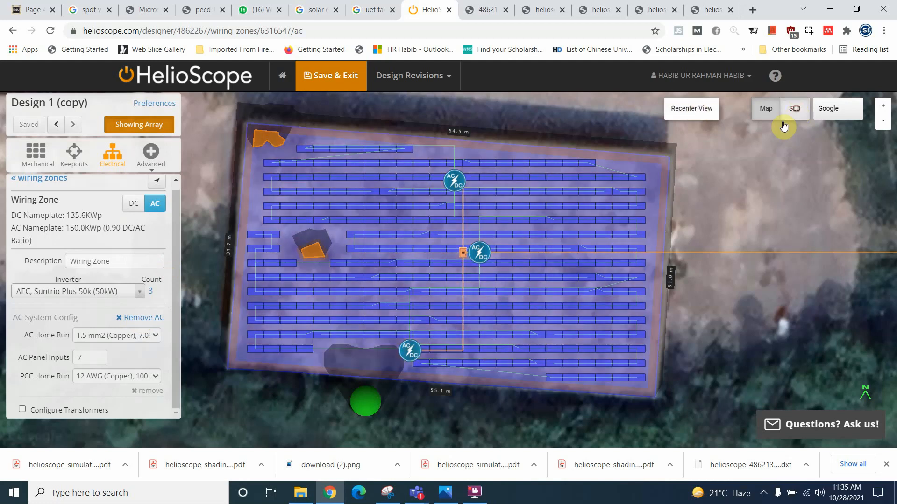
# Step: Compare the single-line diagram preview with the map layout to examine the AC panel and interconnect wiring
pyautogui.click(794, 108)
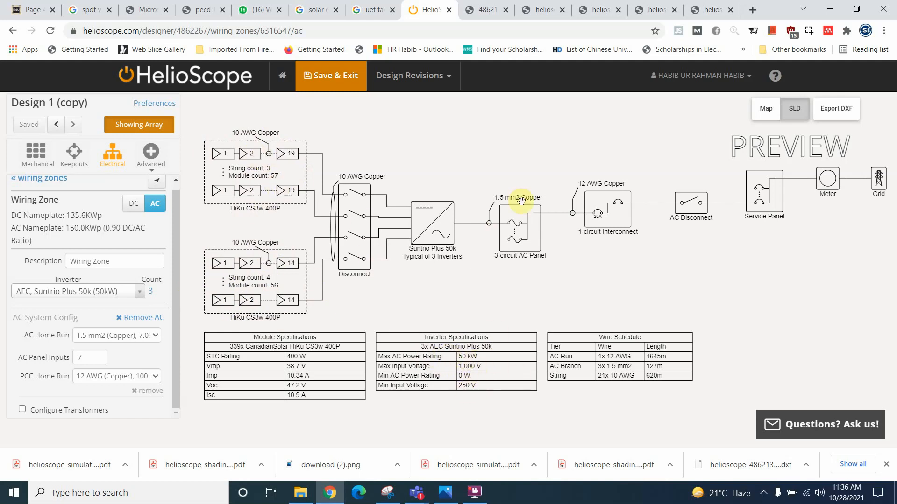
pyautogui.click(766, 108)
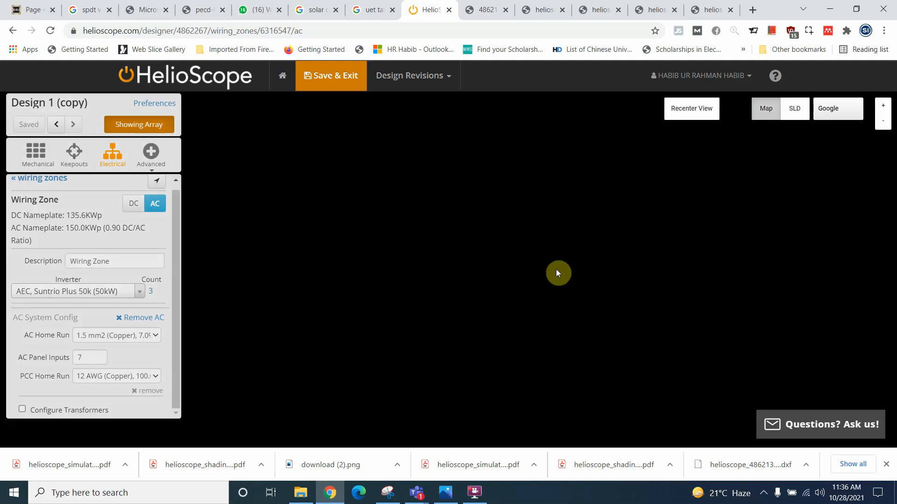
pyautogui.click(683, 113)
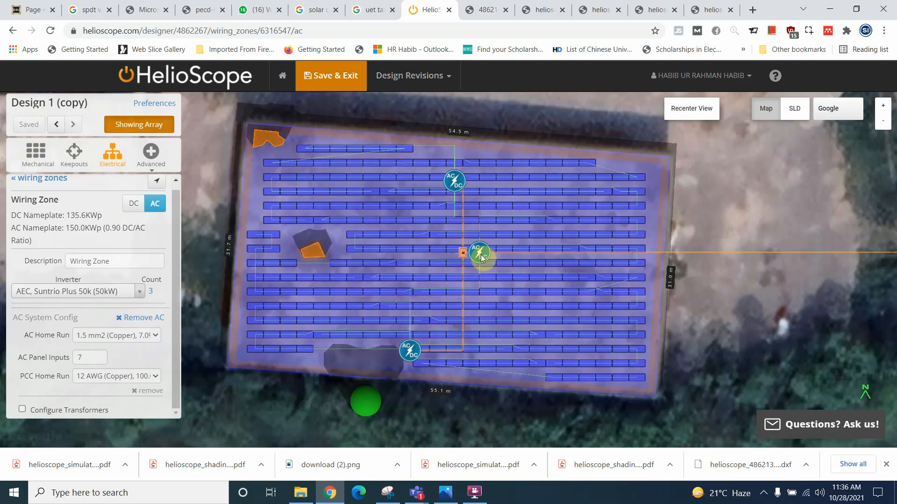
pyautogui.click(795, 109)
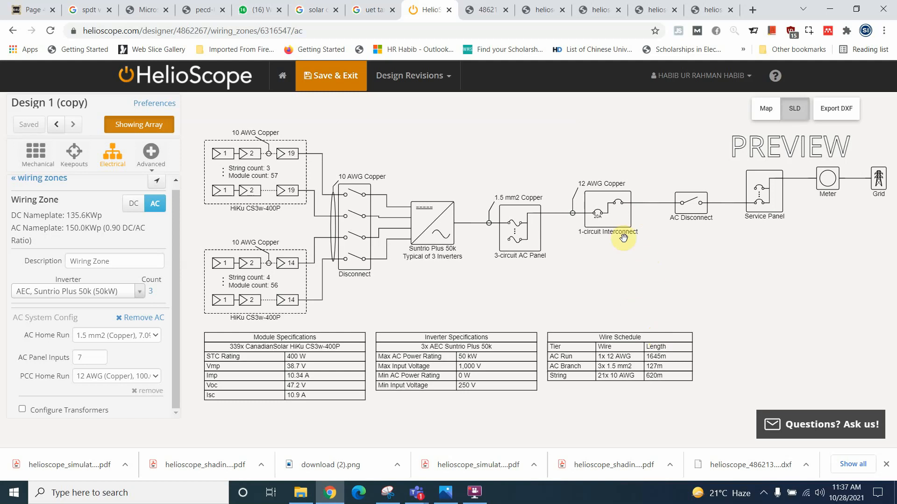
pyautogui.click(476, 493)
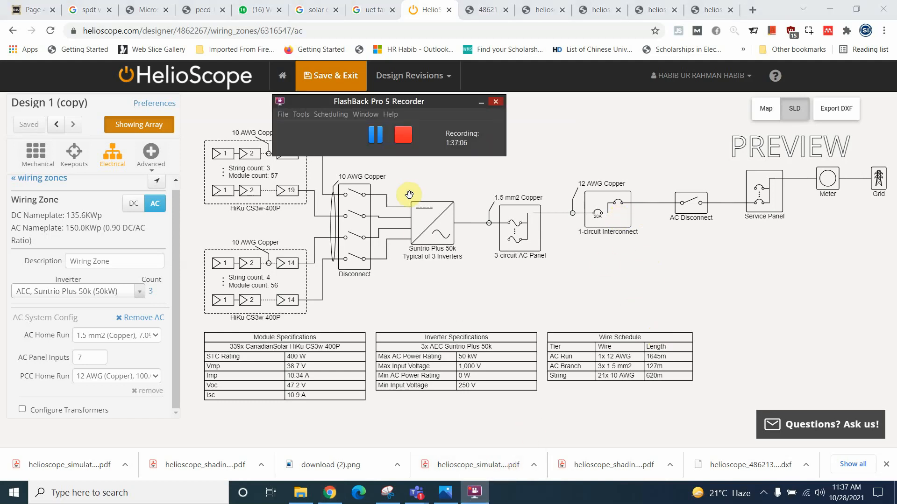